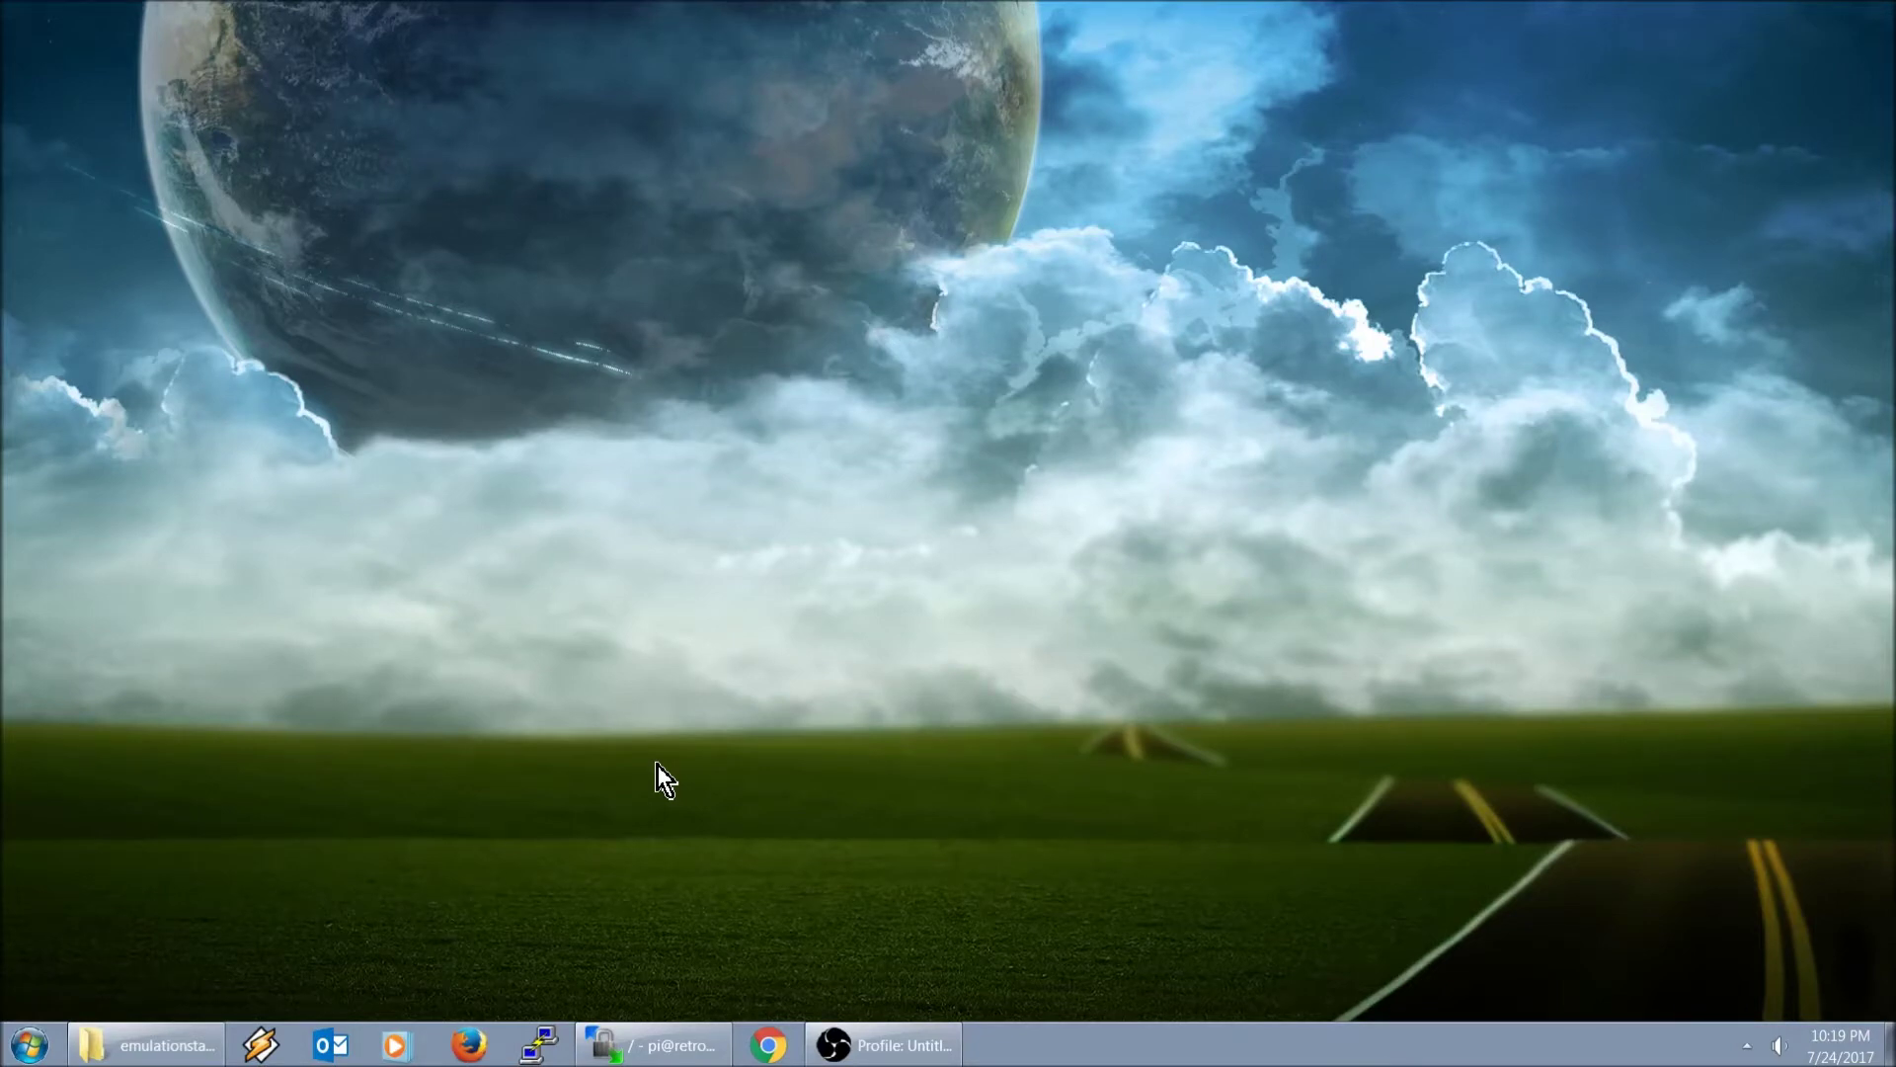
- Switch to WinSCP and open es_systems.cfg from the remote folder /etc/emulationstation
{"action": "left_click", "coordinate": [624, 1044]}
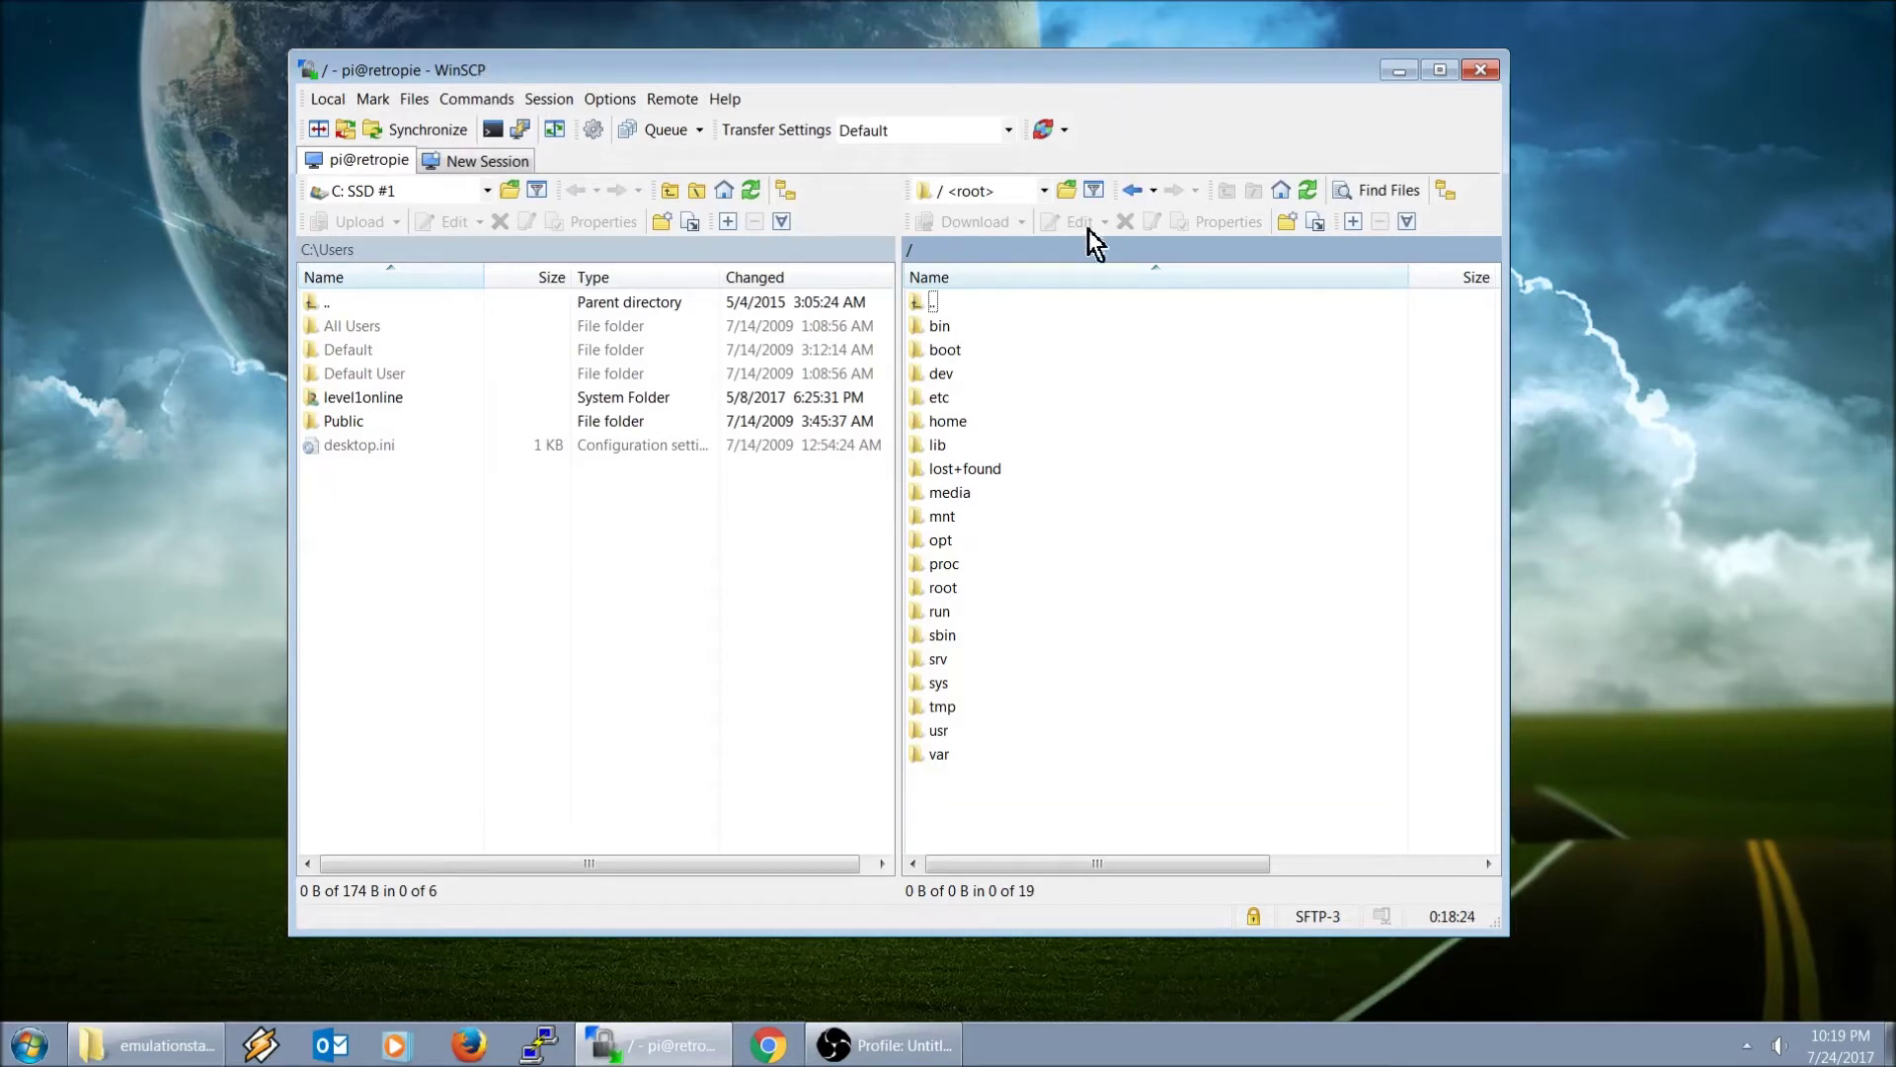
{"action": "left_click", "coordinate": [1044, 192]}
{"action": "left_click", "coordinate": [1044, 195]}
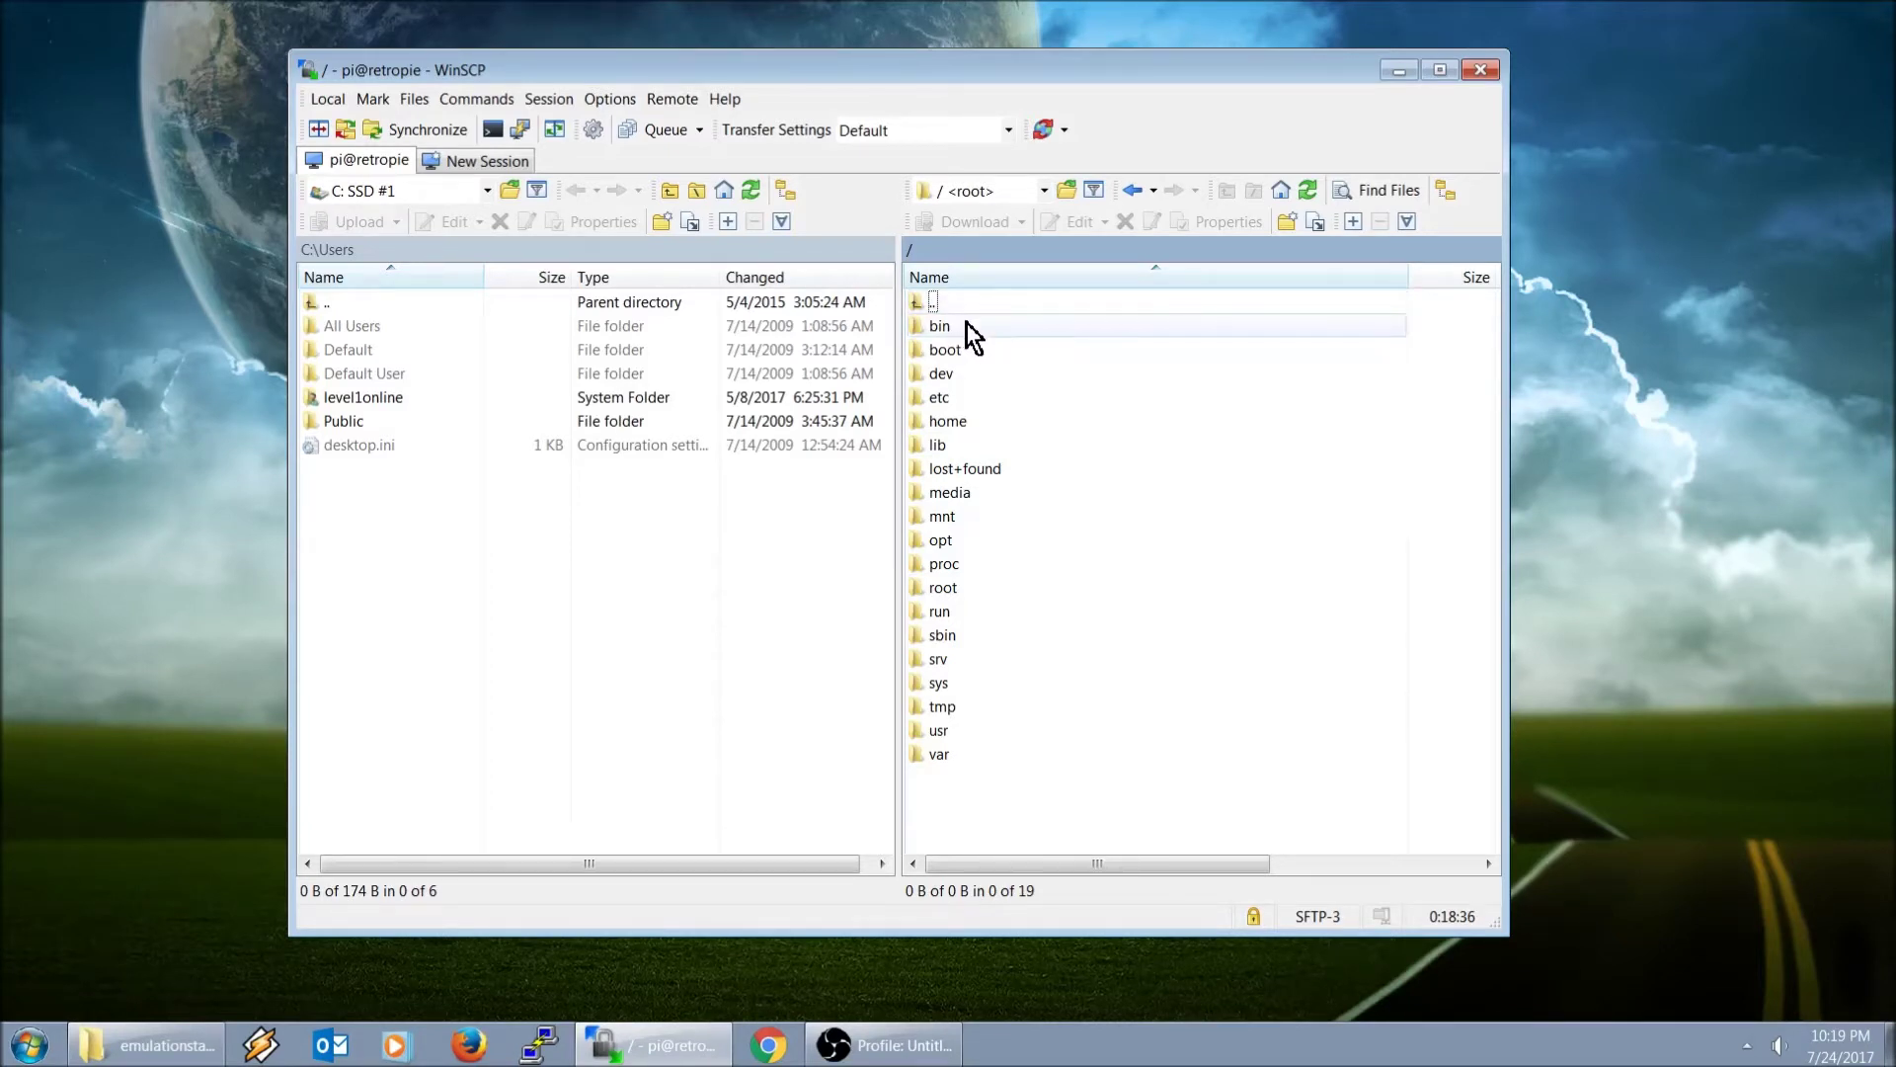
{"action": "double_click", "coordinate": [956, 401]}
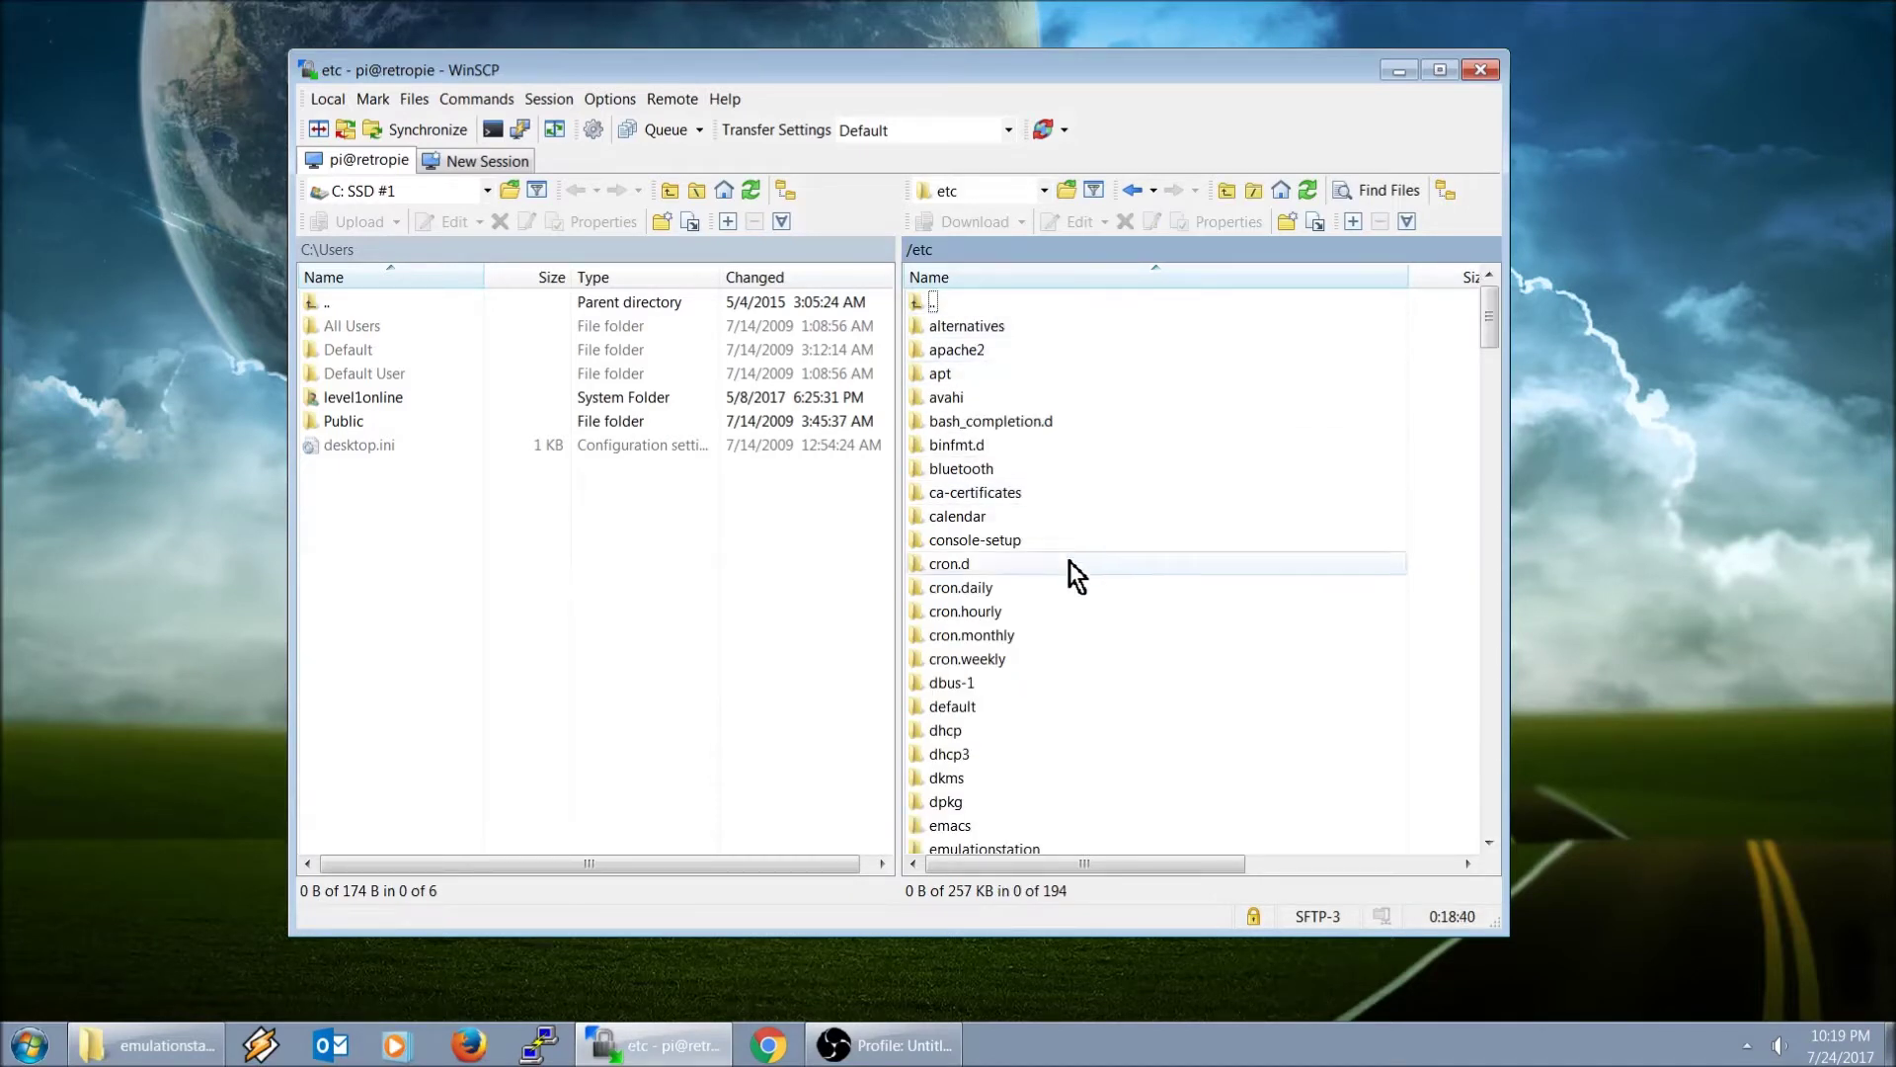
{"action": "scroll", "coordinate": [1041, 607], "scroll_direction": "down", "scroll_amount": 1}
{"action": "double_click", "coordinate": [996, 776]}
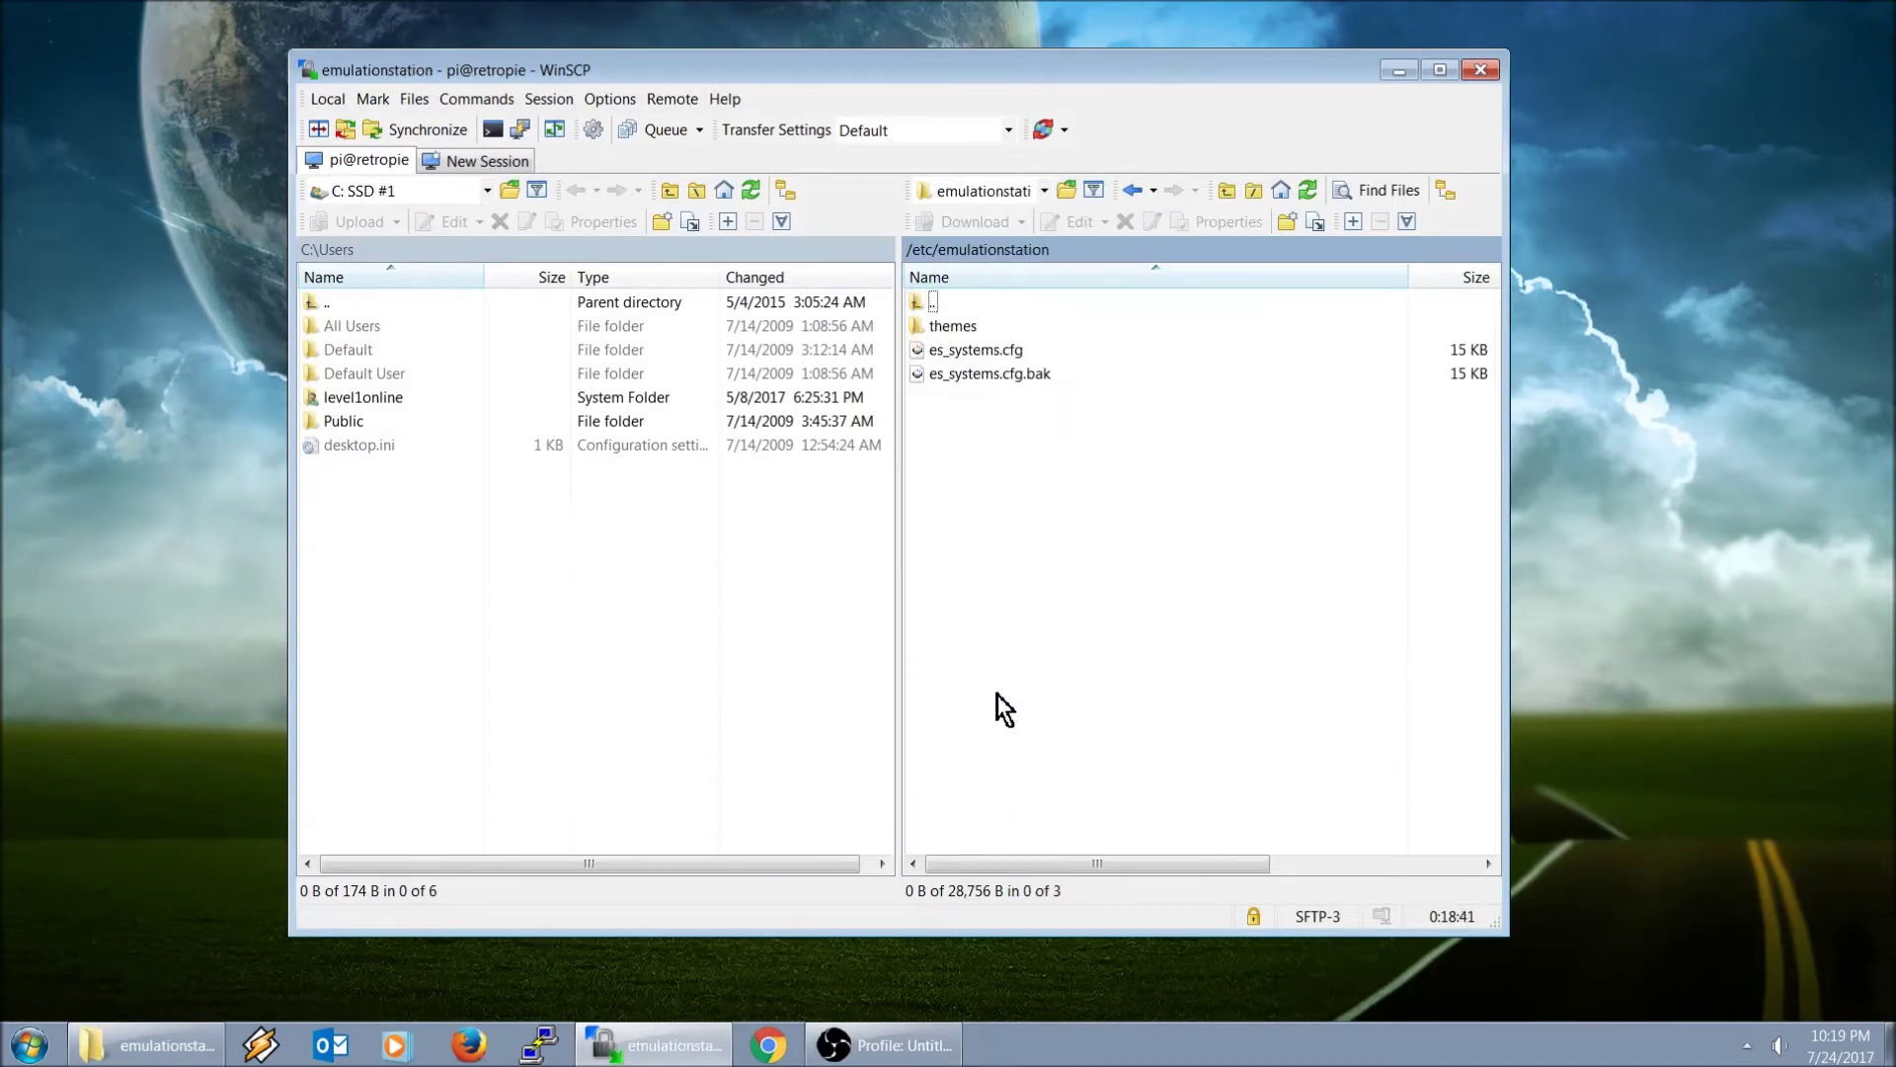
{"action": "left_click", "coordinate": [960, 354]}
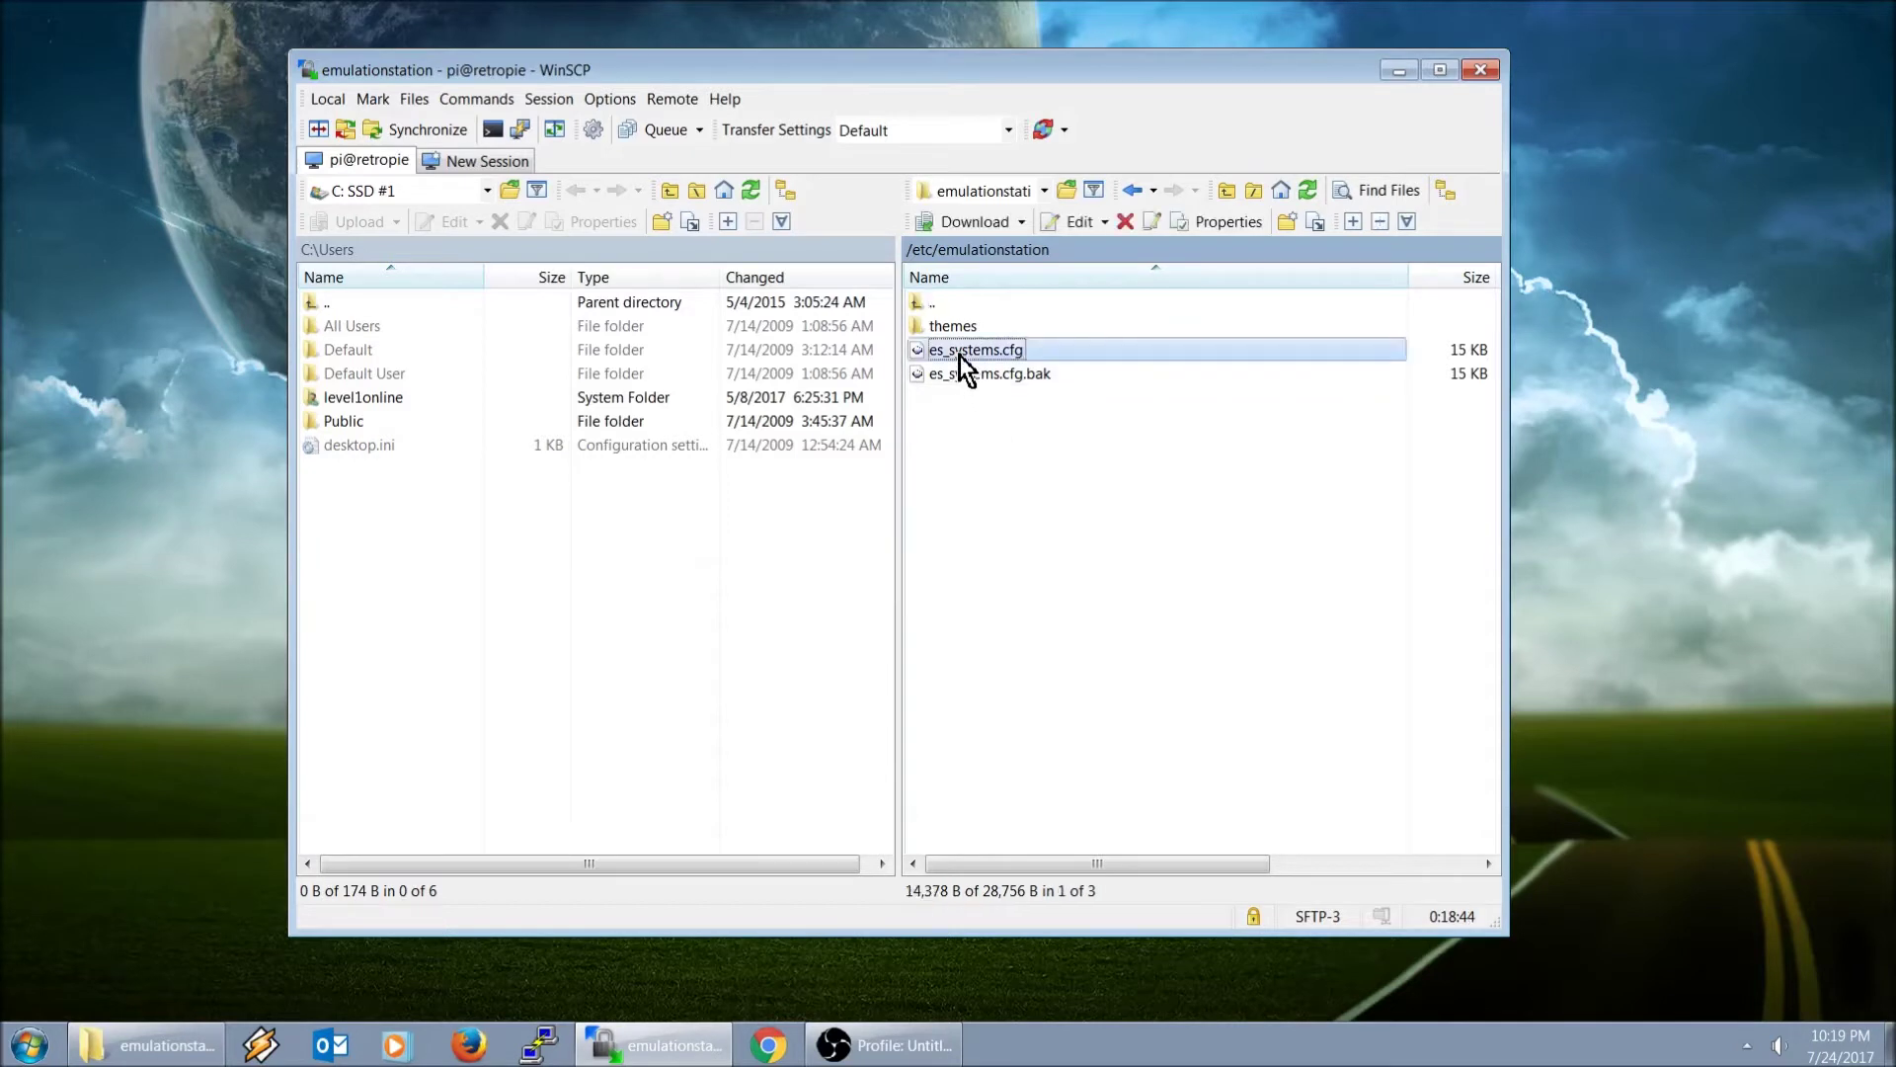
{"action": "double_click", "coordinate": [1014, 354]}
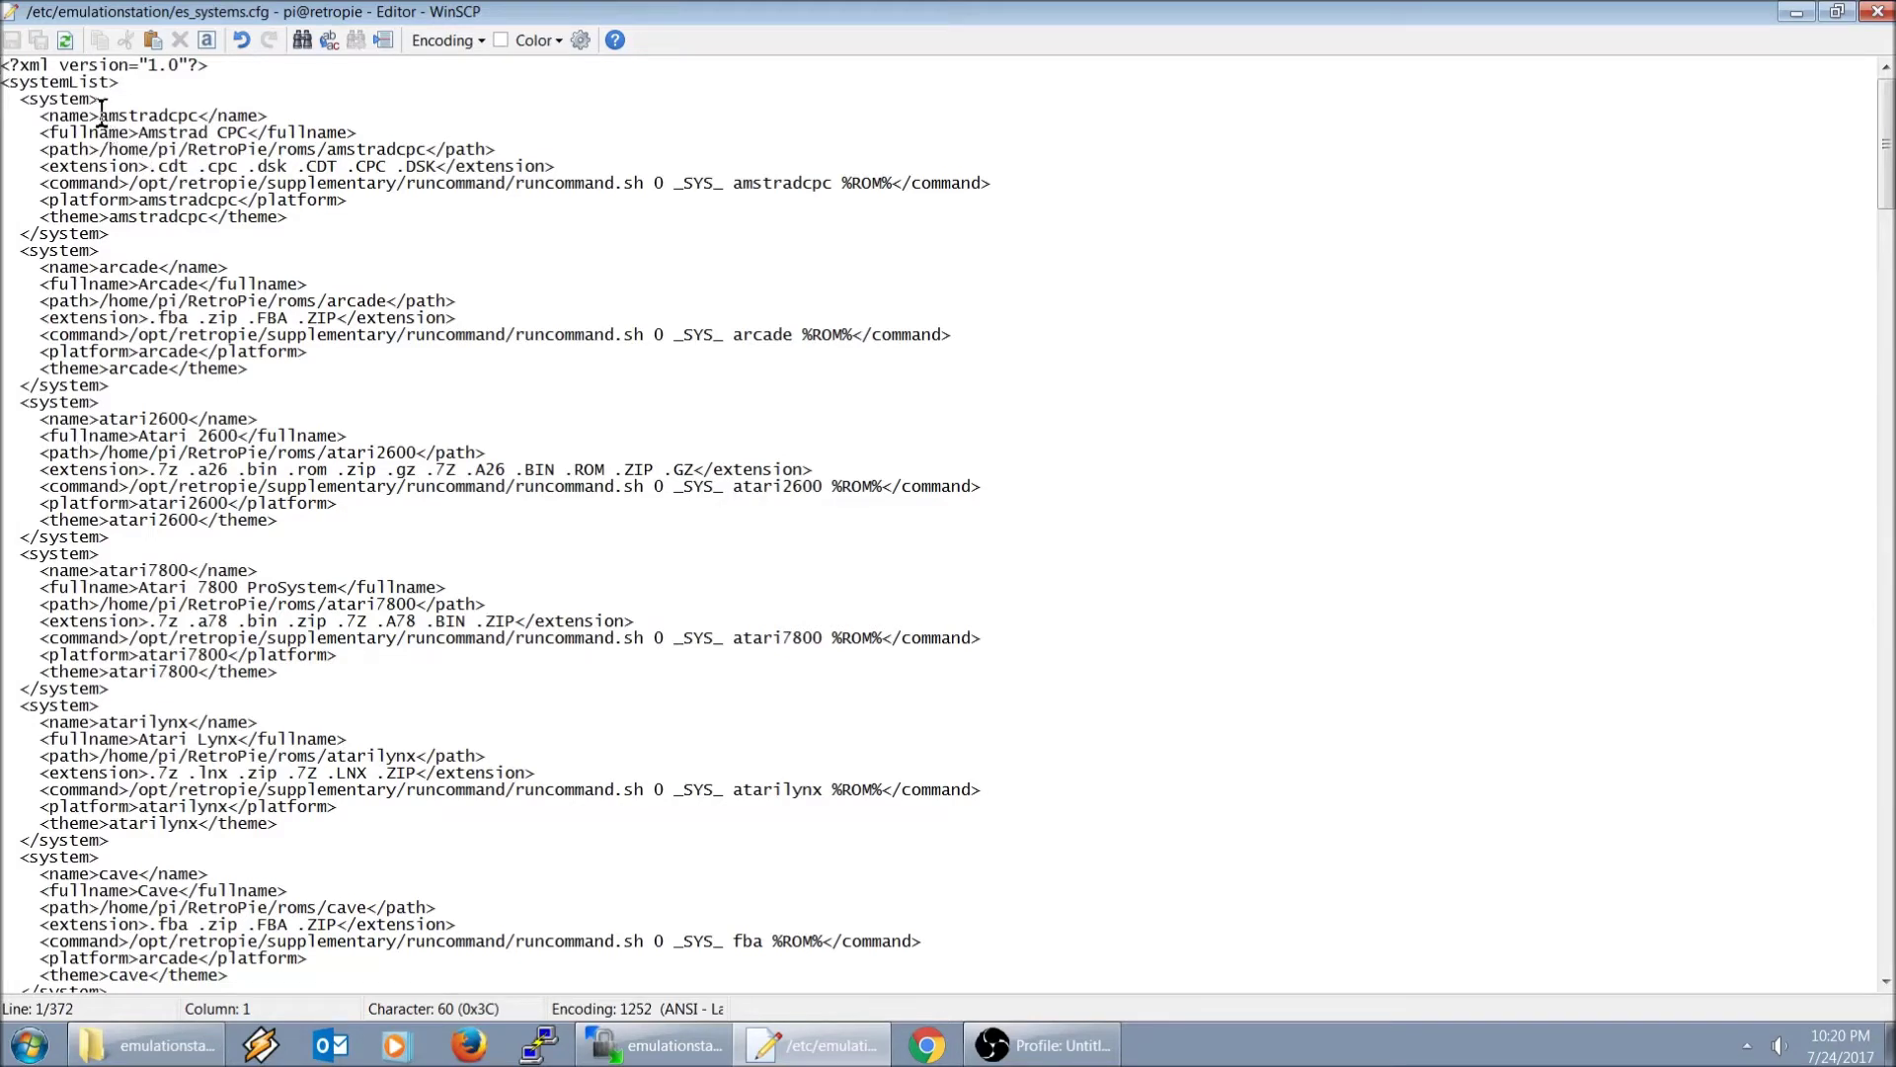
- Highlight the name values of the first three systems: amstradcpc, arcade and atari2600
{"action": "left_click_drag", "start_coordinate": [103, 117], "coordinate": [204, 117]}
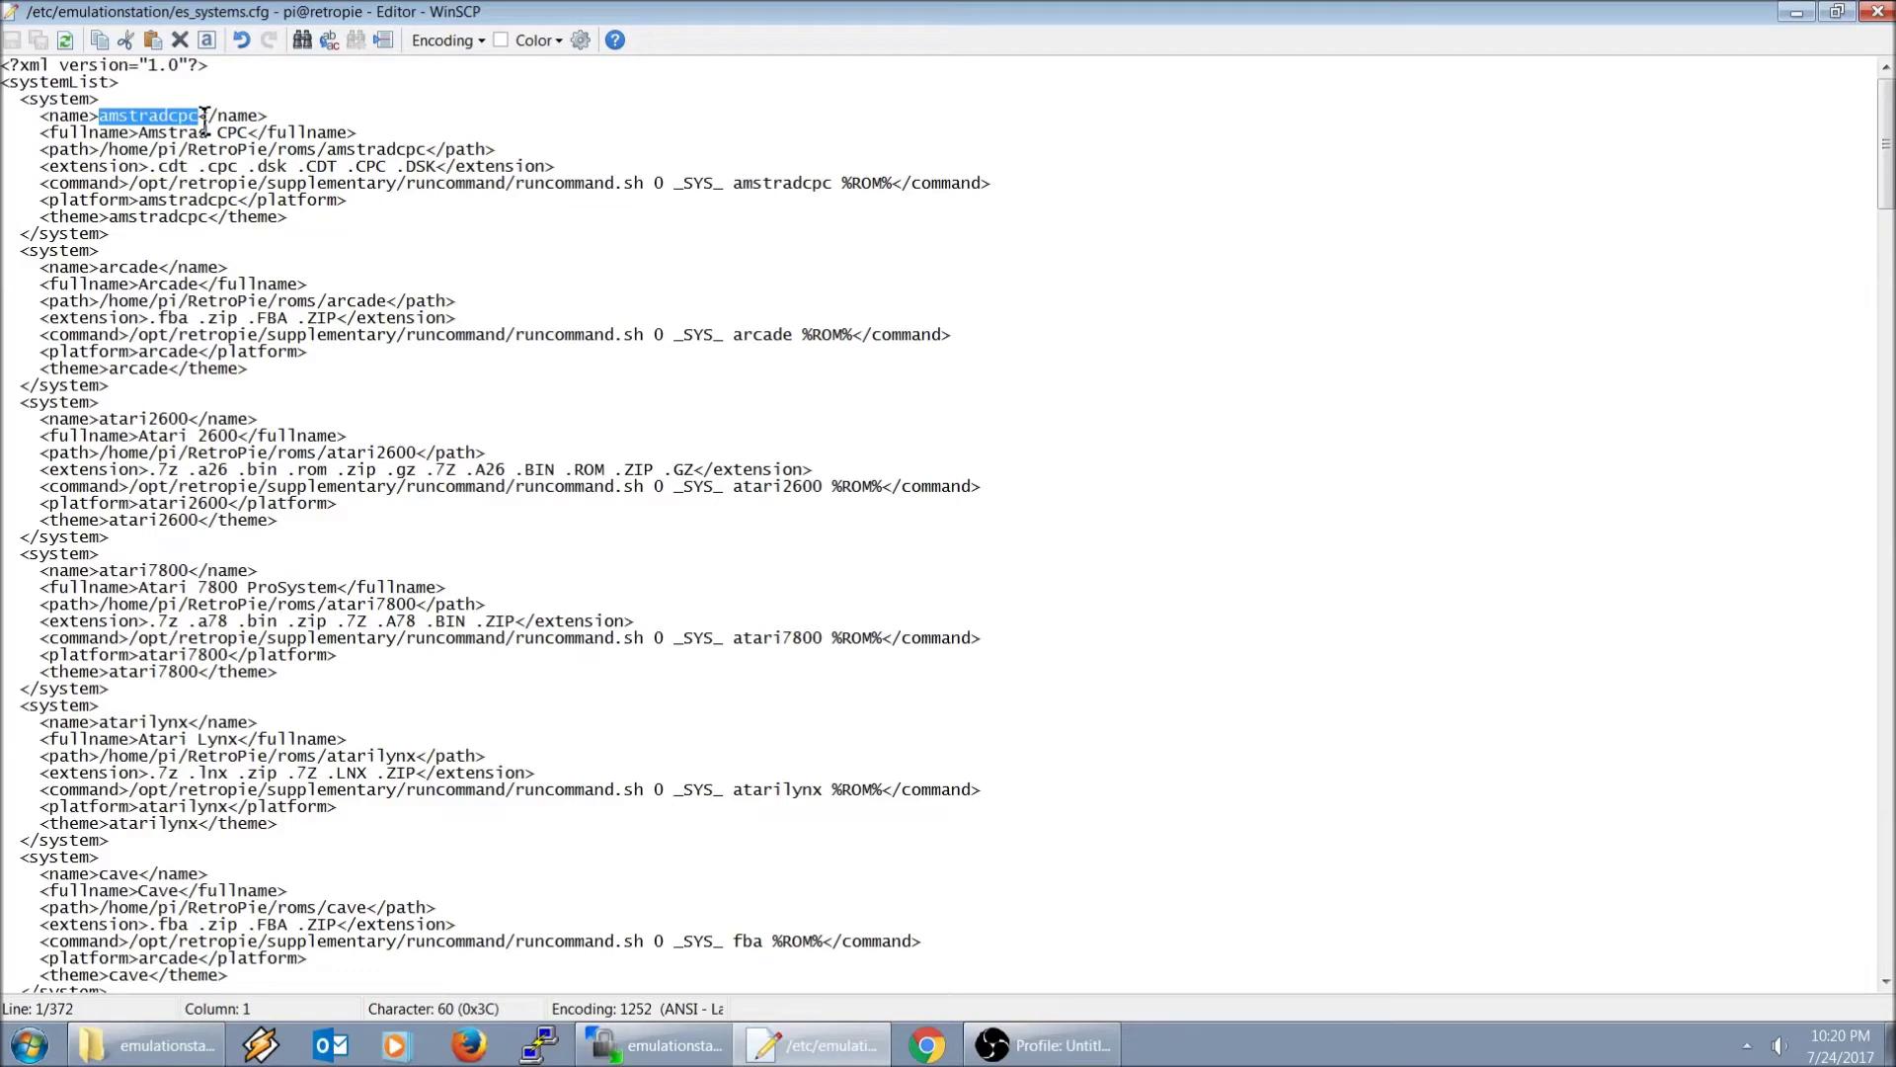
{"action": "left_click", "coordinate": [108, 267]}
{"action": "left_click_drag", "start_coordinate": [108, 268], "coordinate": [159, 268]}
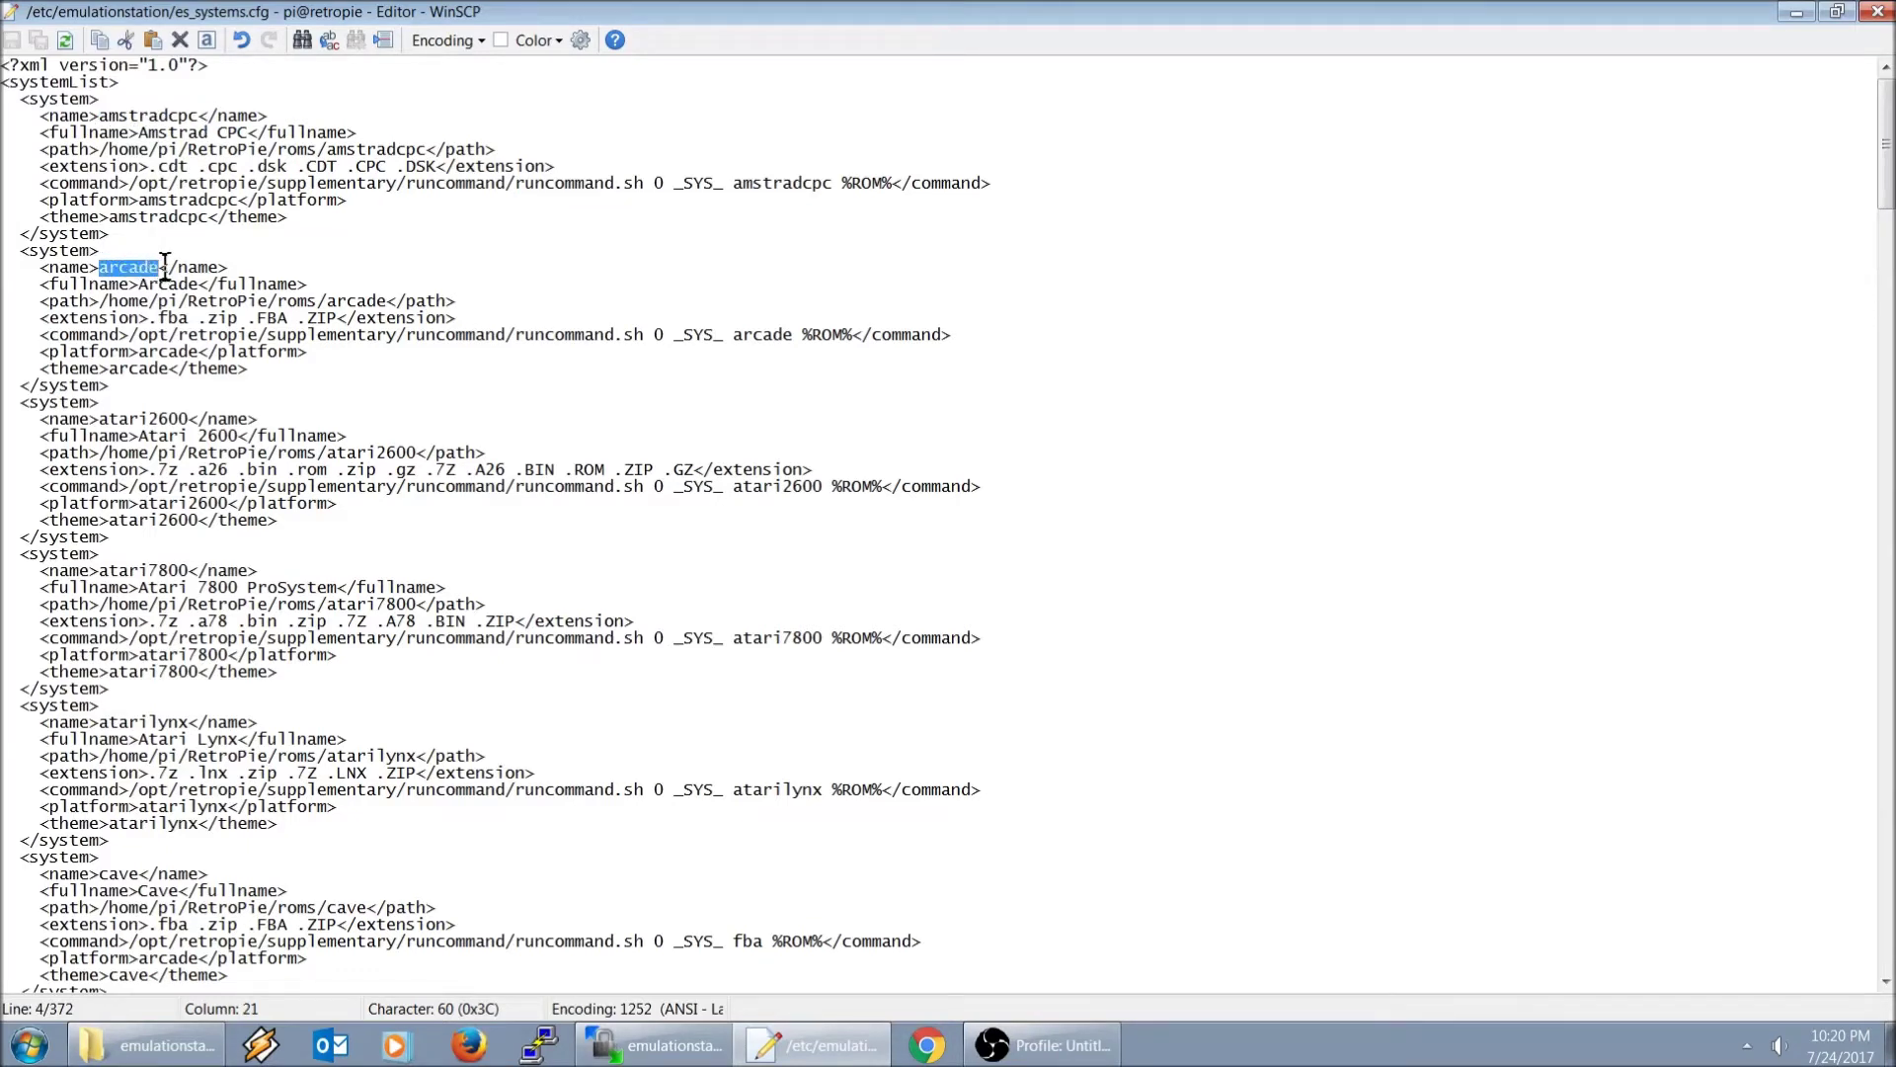
{"action": "left_click_drag", "start_coordinate": [102, 419], "coordinate": [194, 416]}
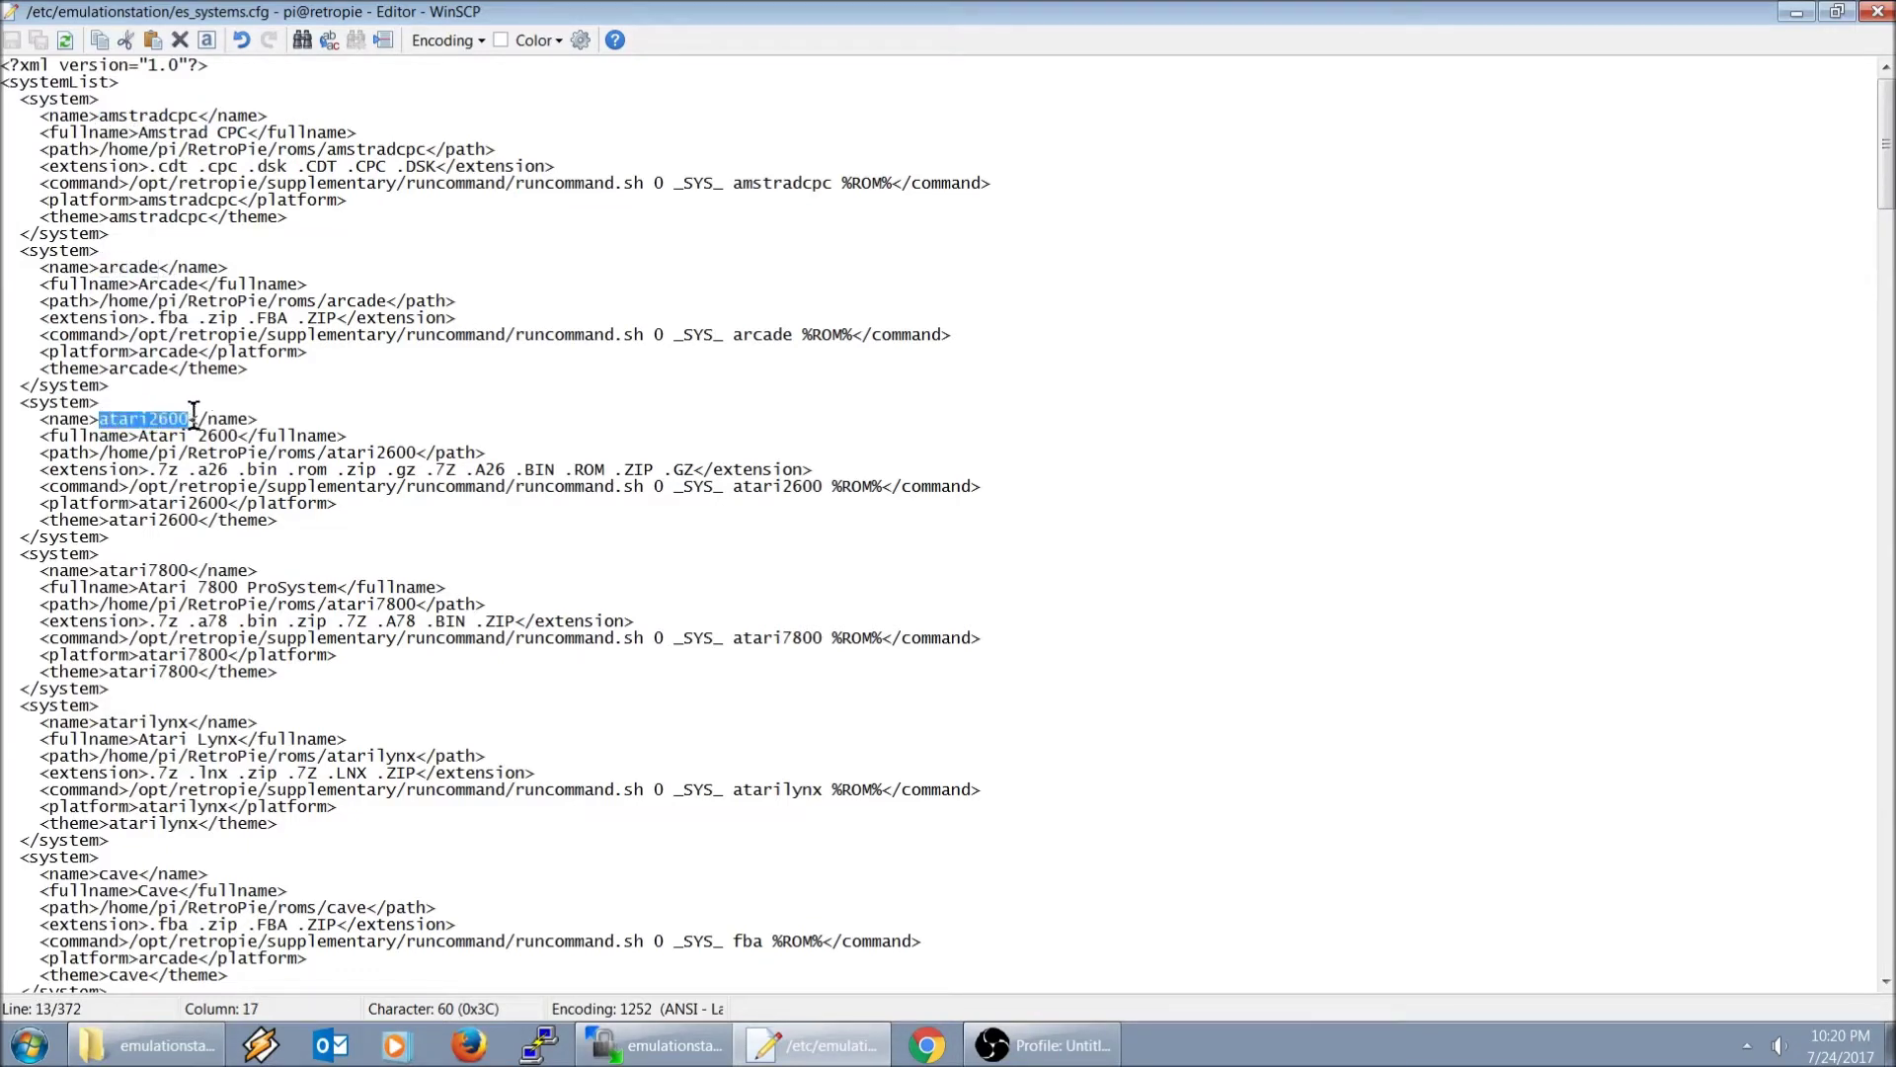
{"action": "left_click", "coordinate": [192, 411]}
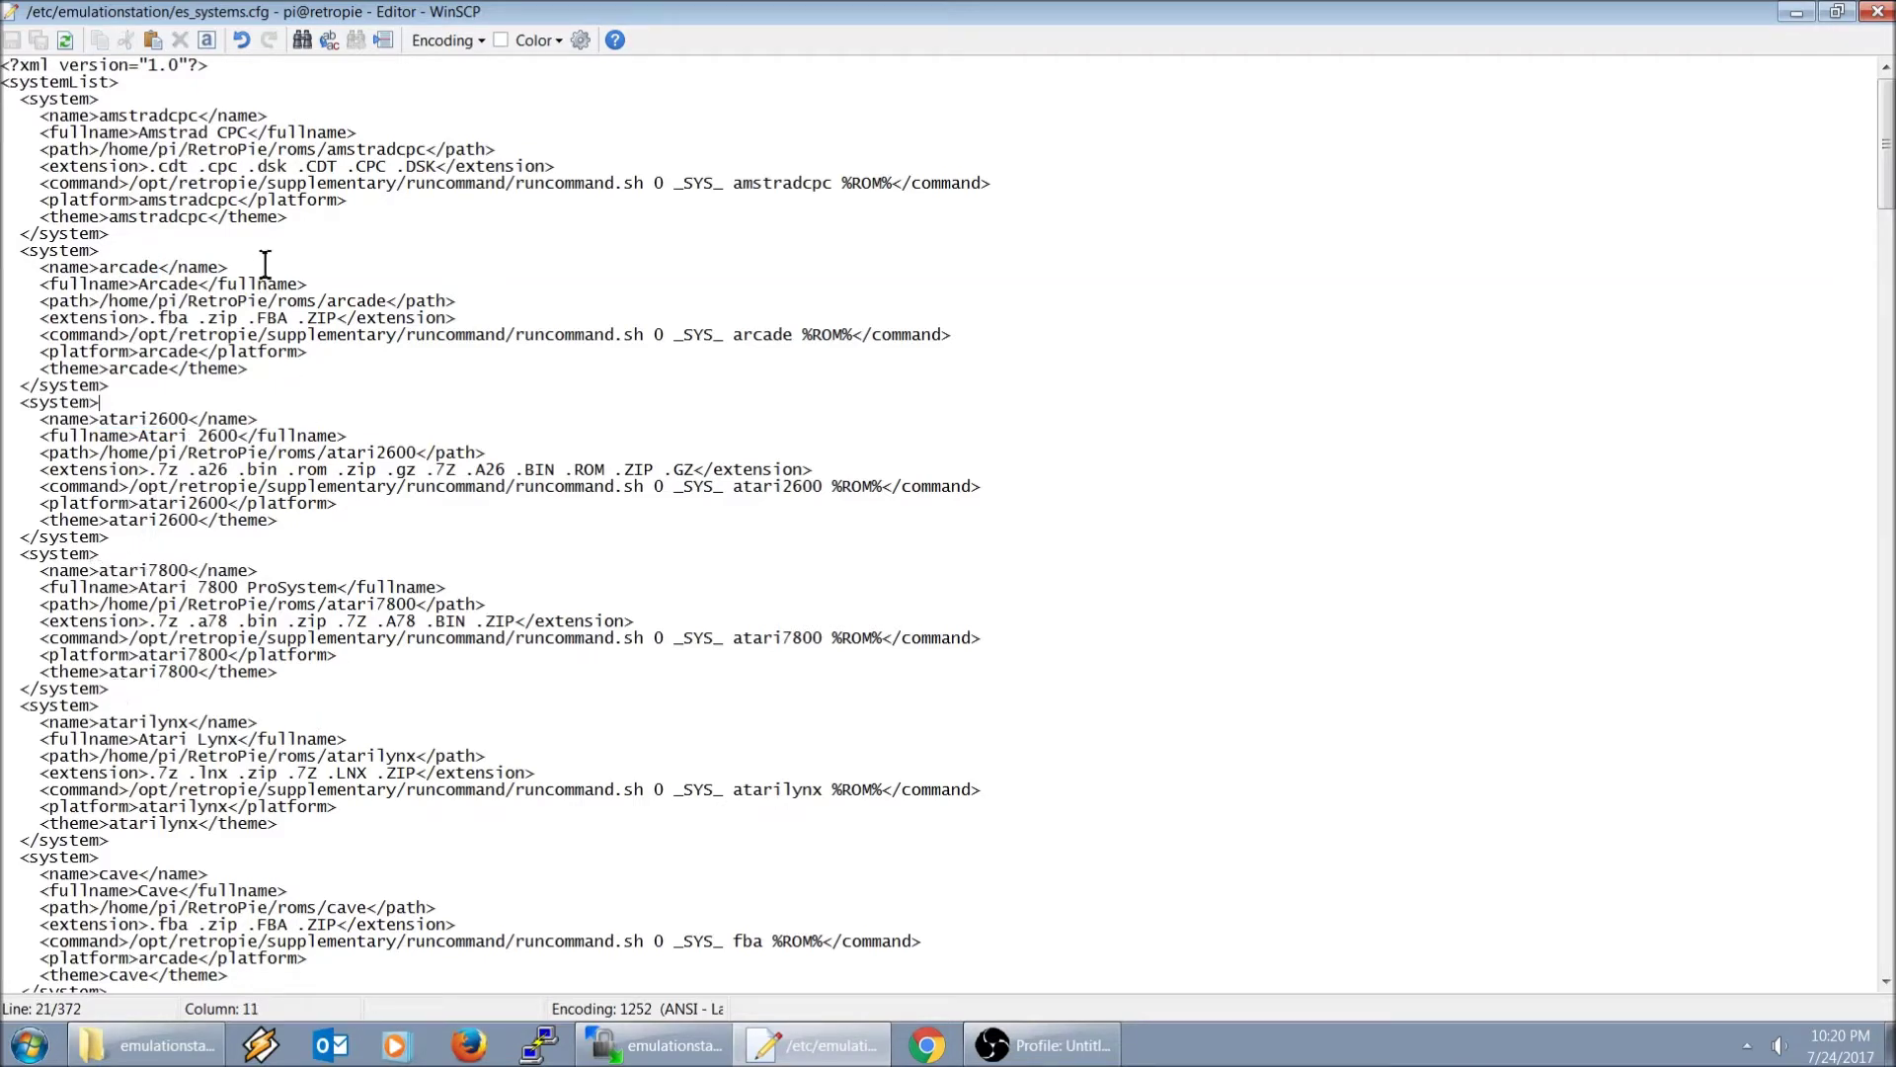
- Examine the structure of the amstradcpc block by highlighting its opening system tag, inner lines and closing tag
{"action": "left_click", "coordinate": [23, 103]}
{"action": "left_click_drag", "start_coordinate": [24, 102], "coordinate": [105, 116]}
{"action": "left_click", "coordinate": [103, 101]}
{"action": "left_click", "coordinate": [27, 107]}
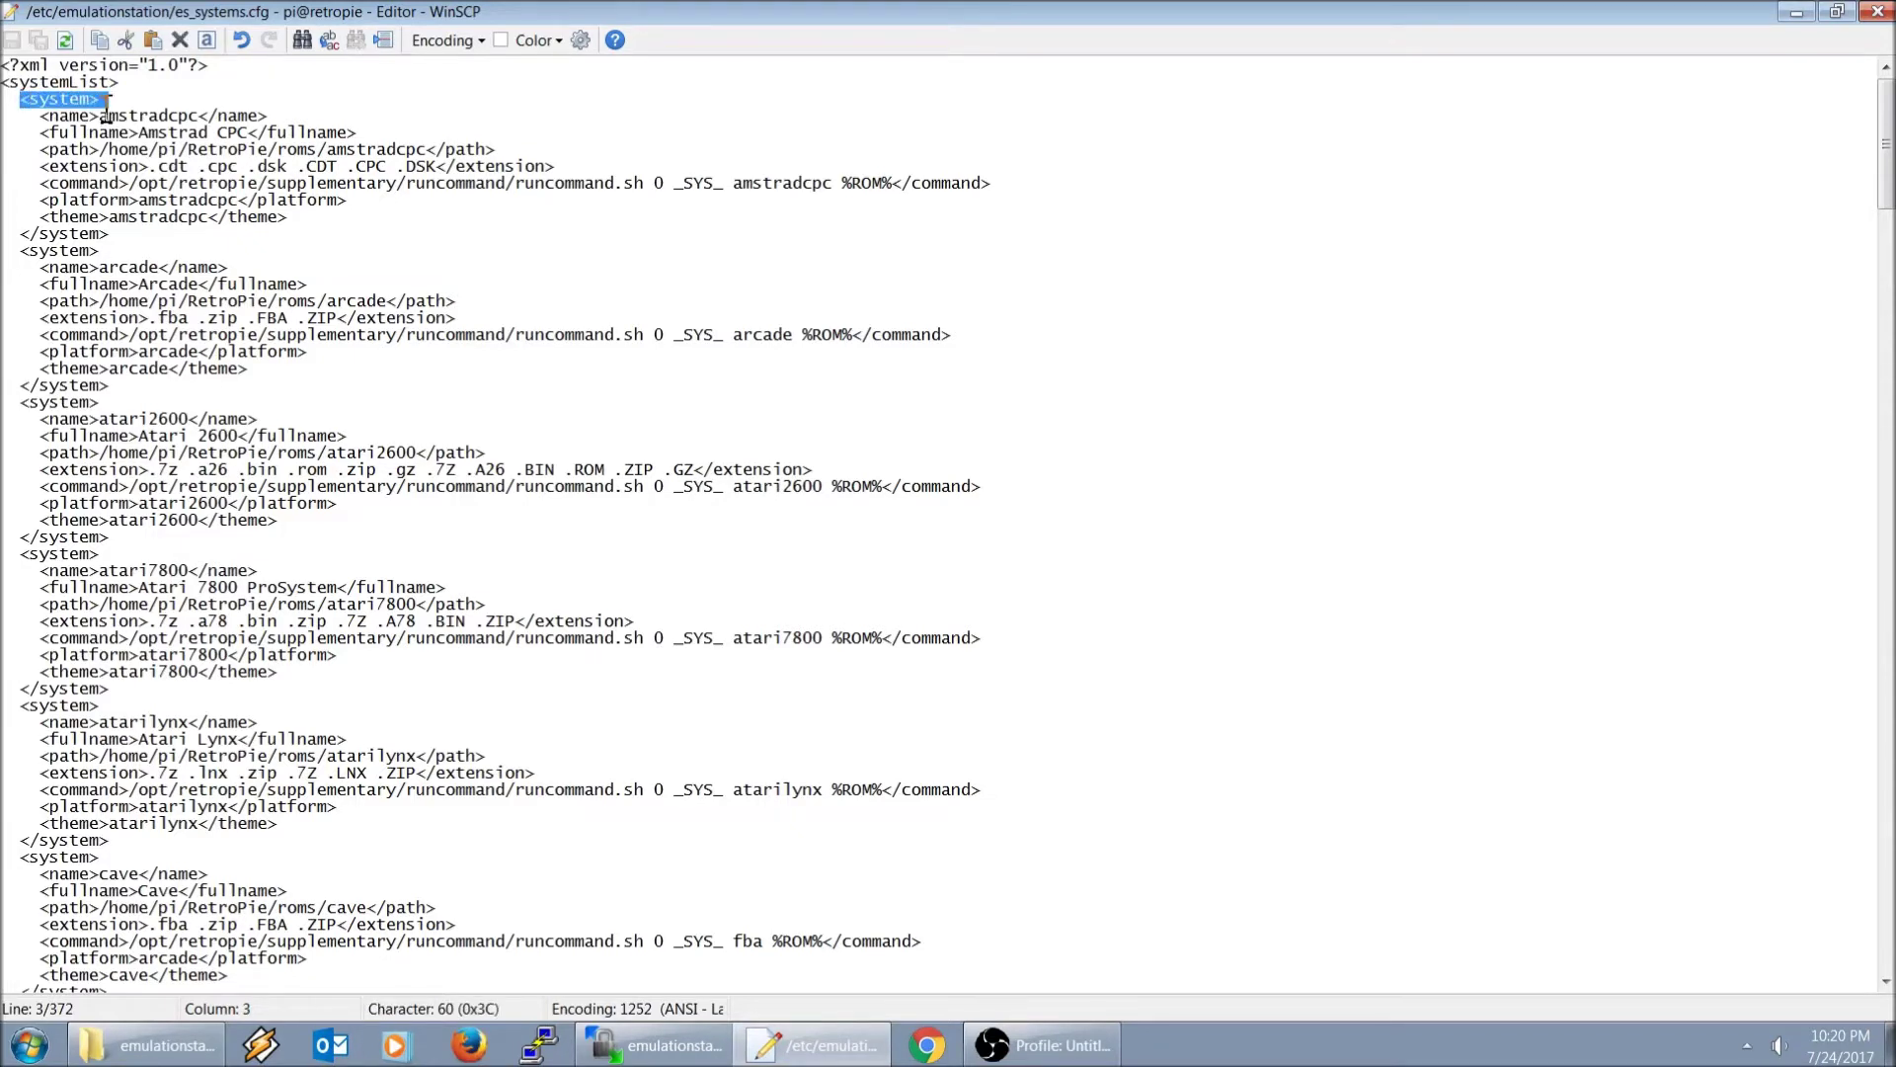
{"action": "left_click", "coordinate": [106, 116]}
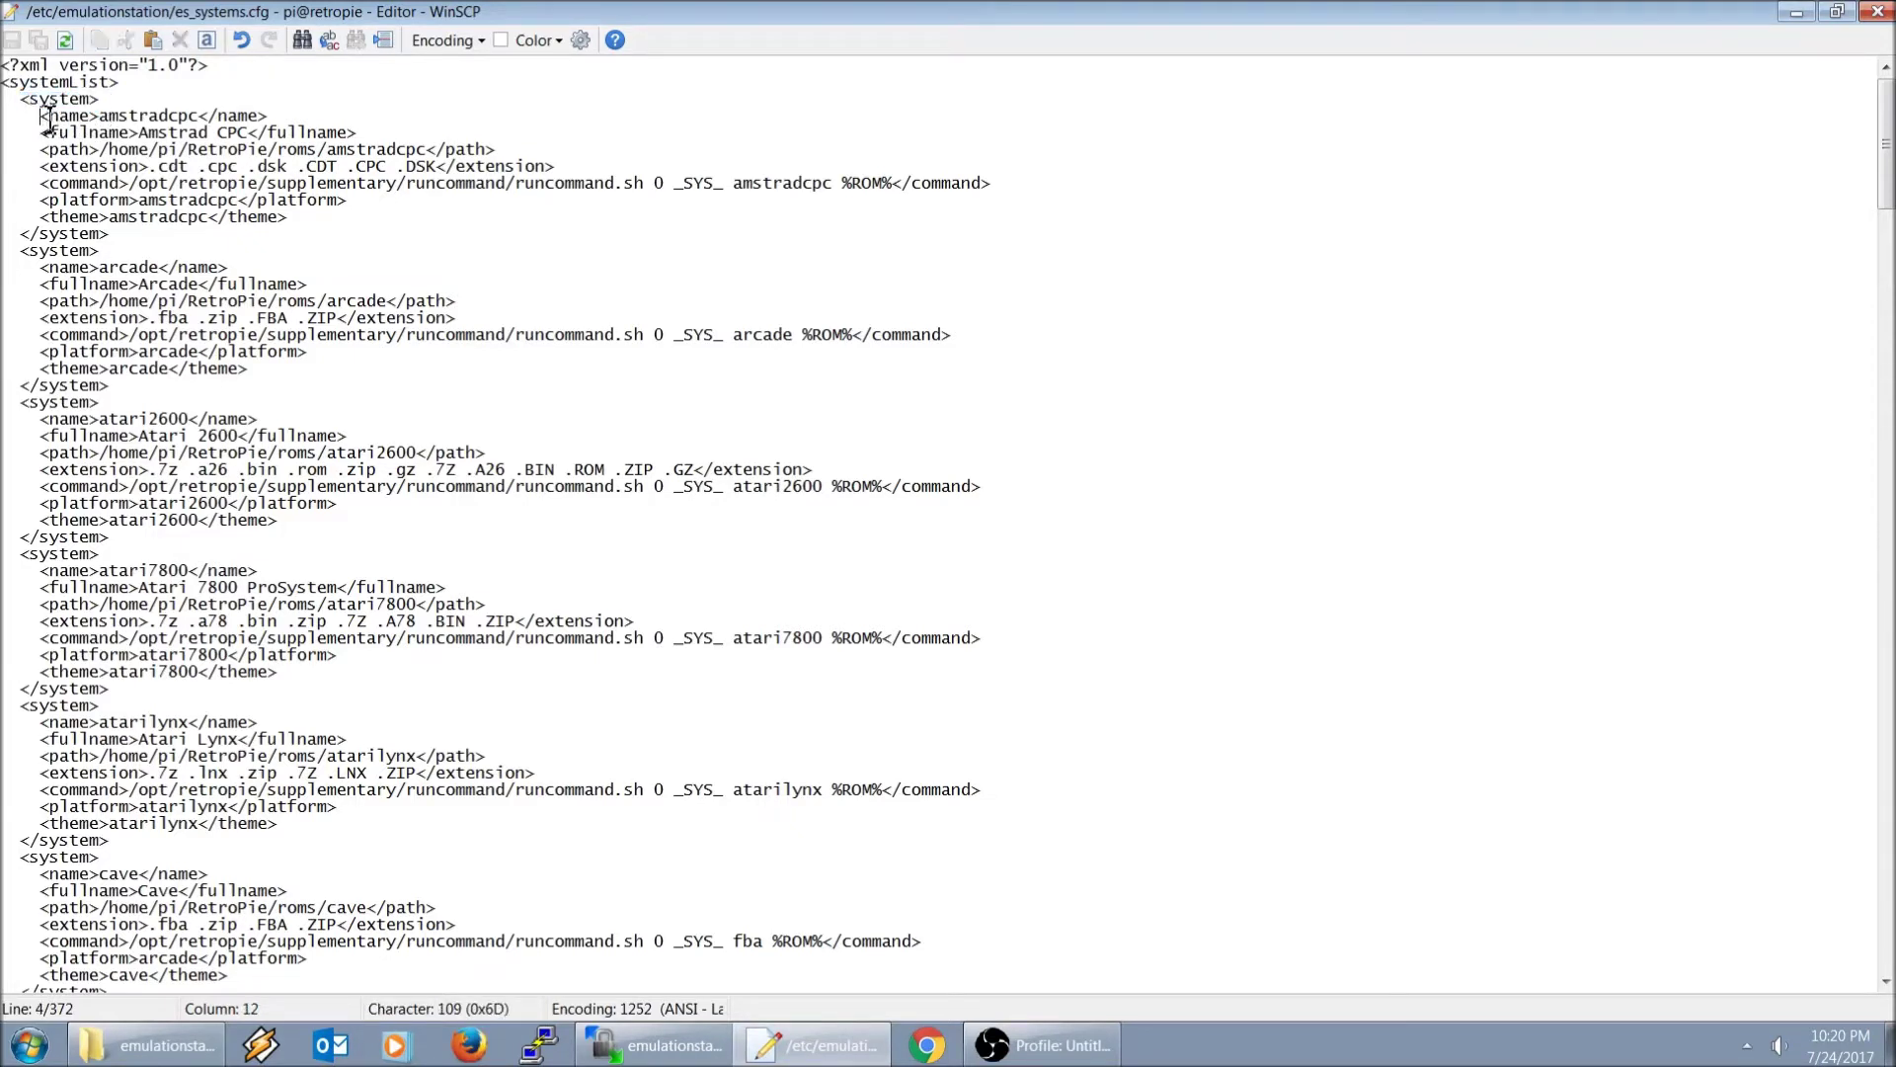
{"action": "left_click_drag", "start_coordinate": [41, 115], "coordinate": [389, 222]}
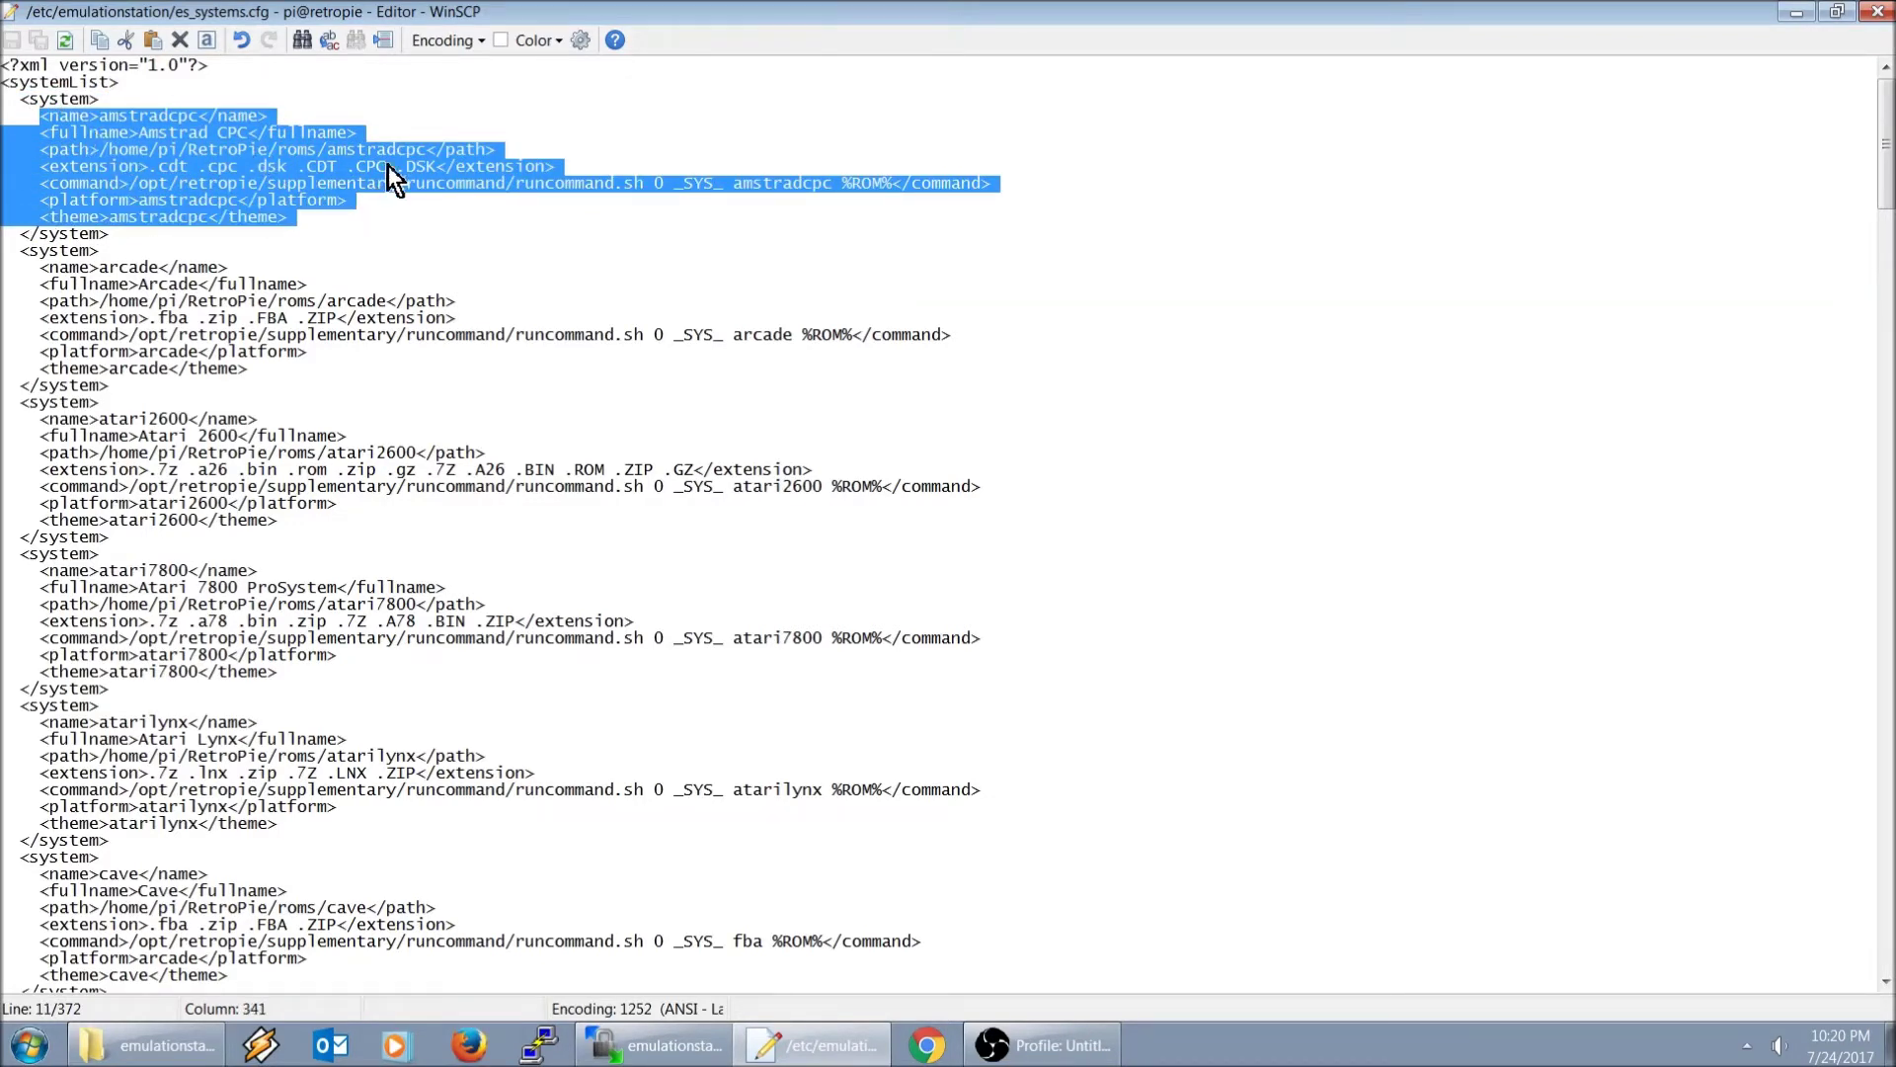
{"action": "left_click", "coordinate": [22, 153]}
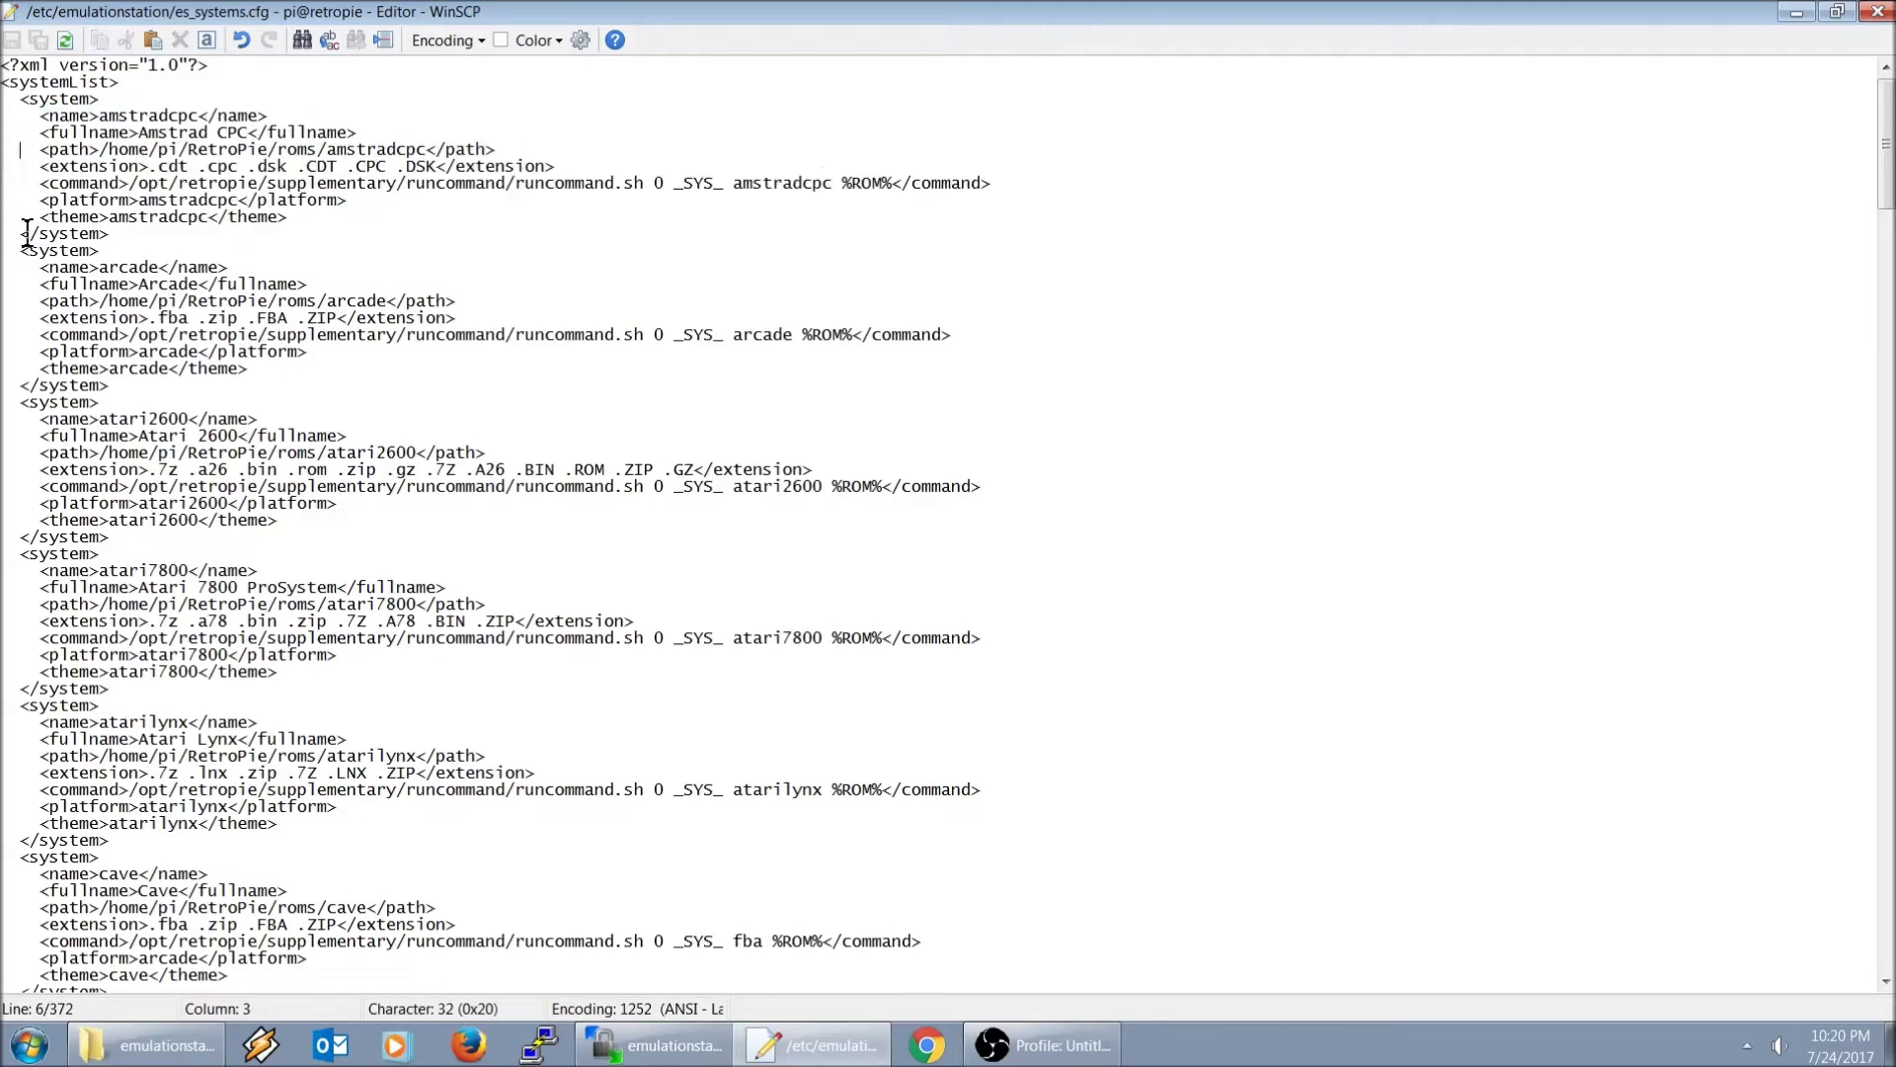
{"action": "left_click_drag", "start_coordinate": [19, 234], "coordinate": [119, 237]}
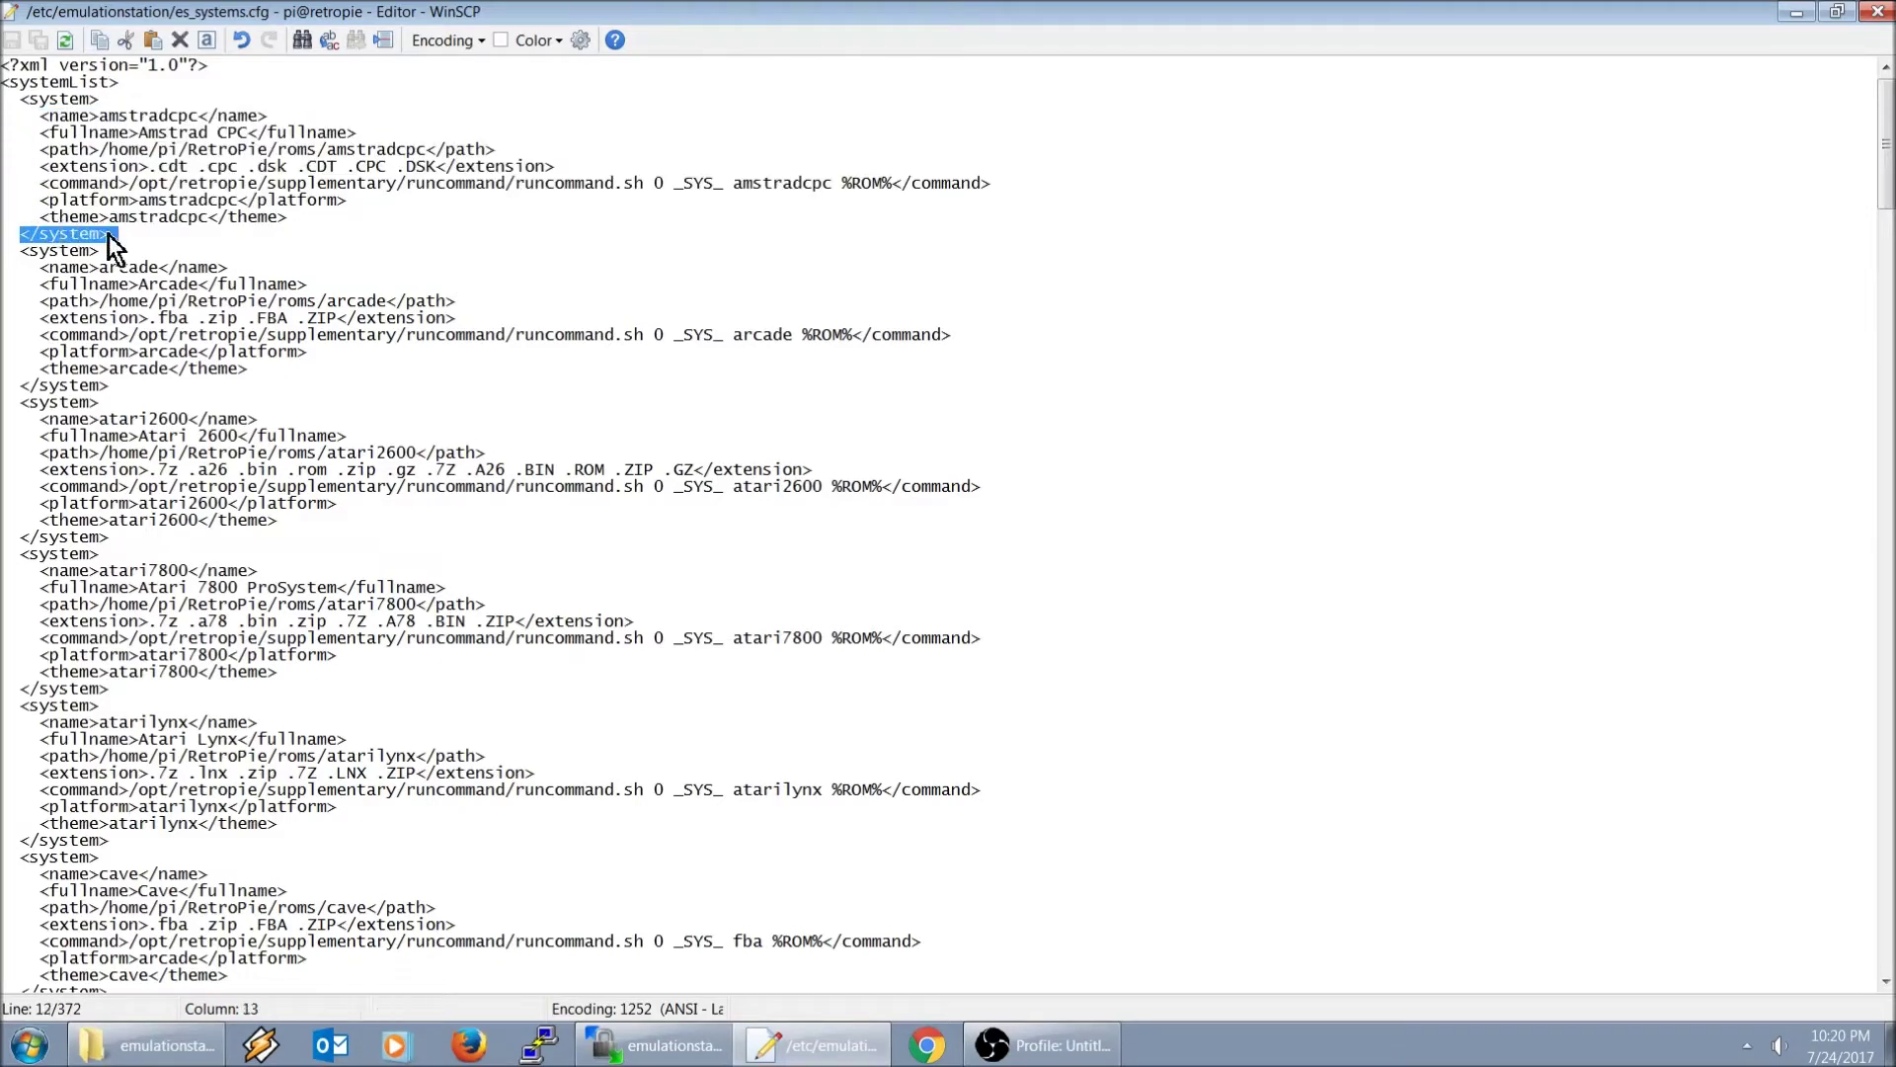
{"action": "left_click", "coordinate": [31, 235]}
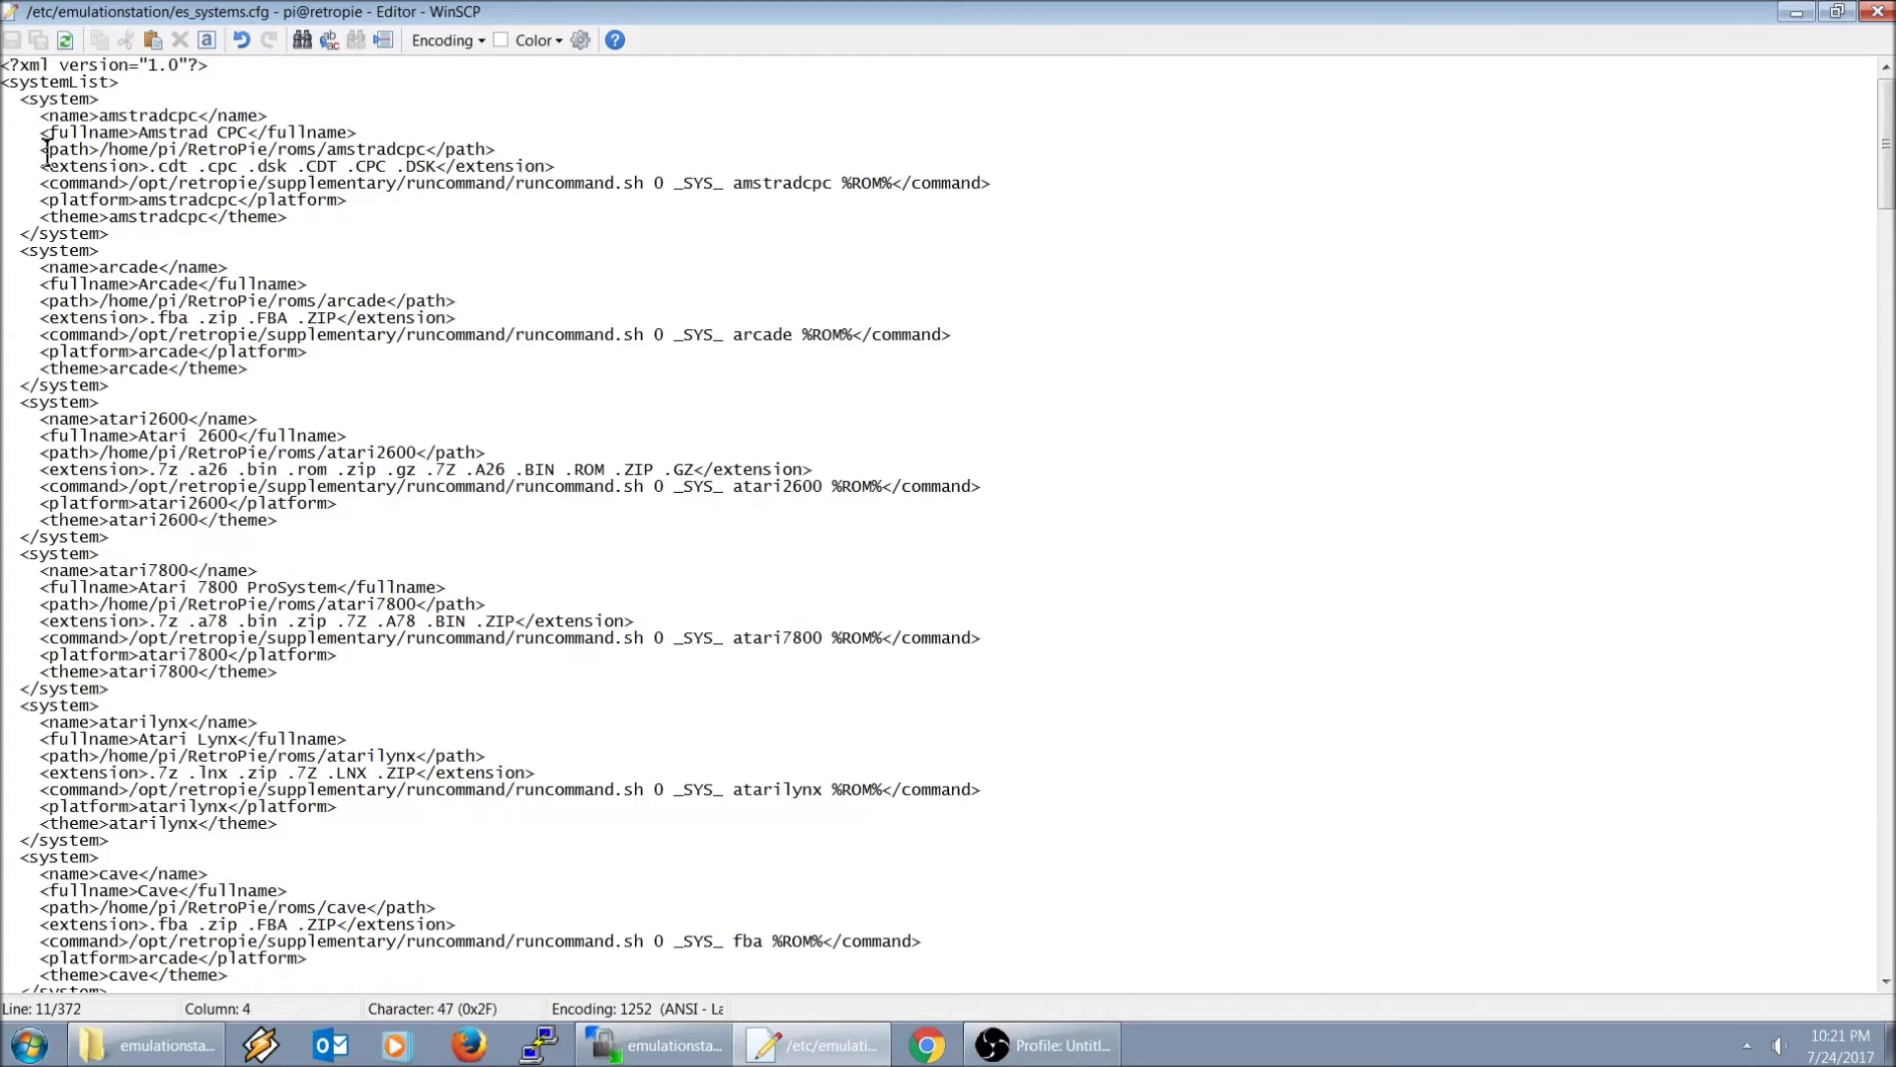
- Highlight the ROM path line of the amstradcpc system, and close the file without editing it
{"action": "left_click_drag", "start_coordinate": [41, 150], "coordinate": [522, 155]}
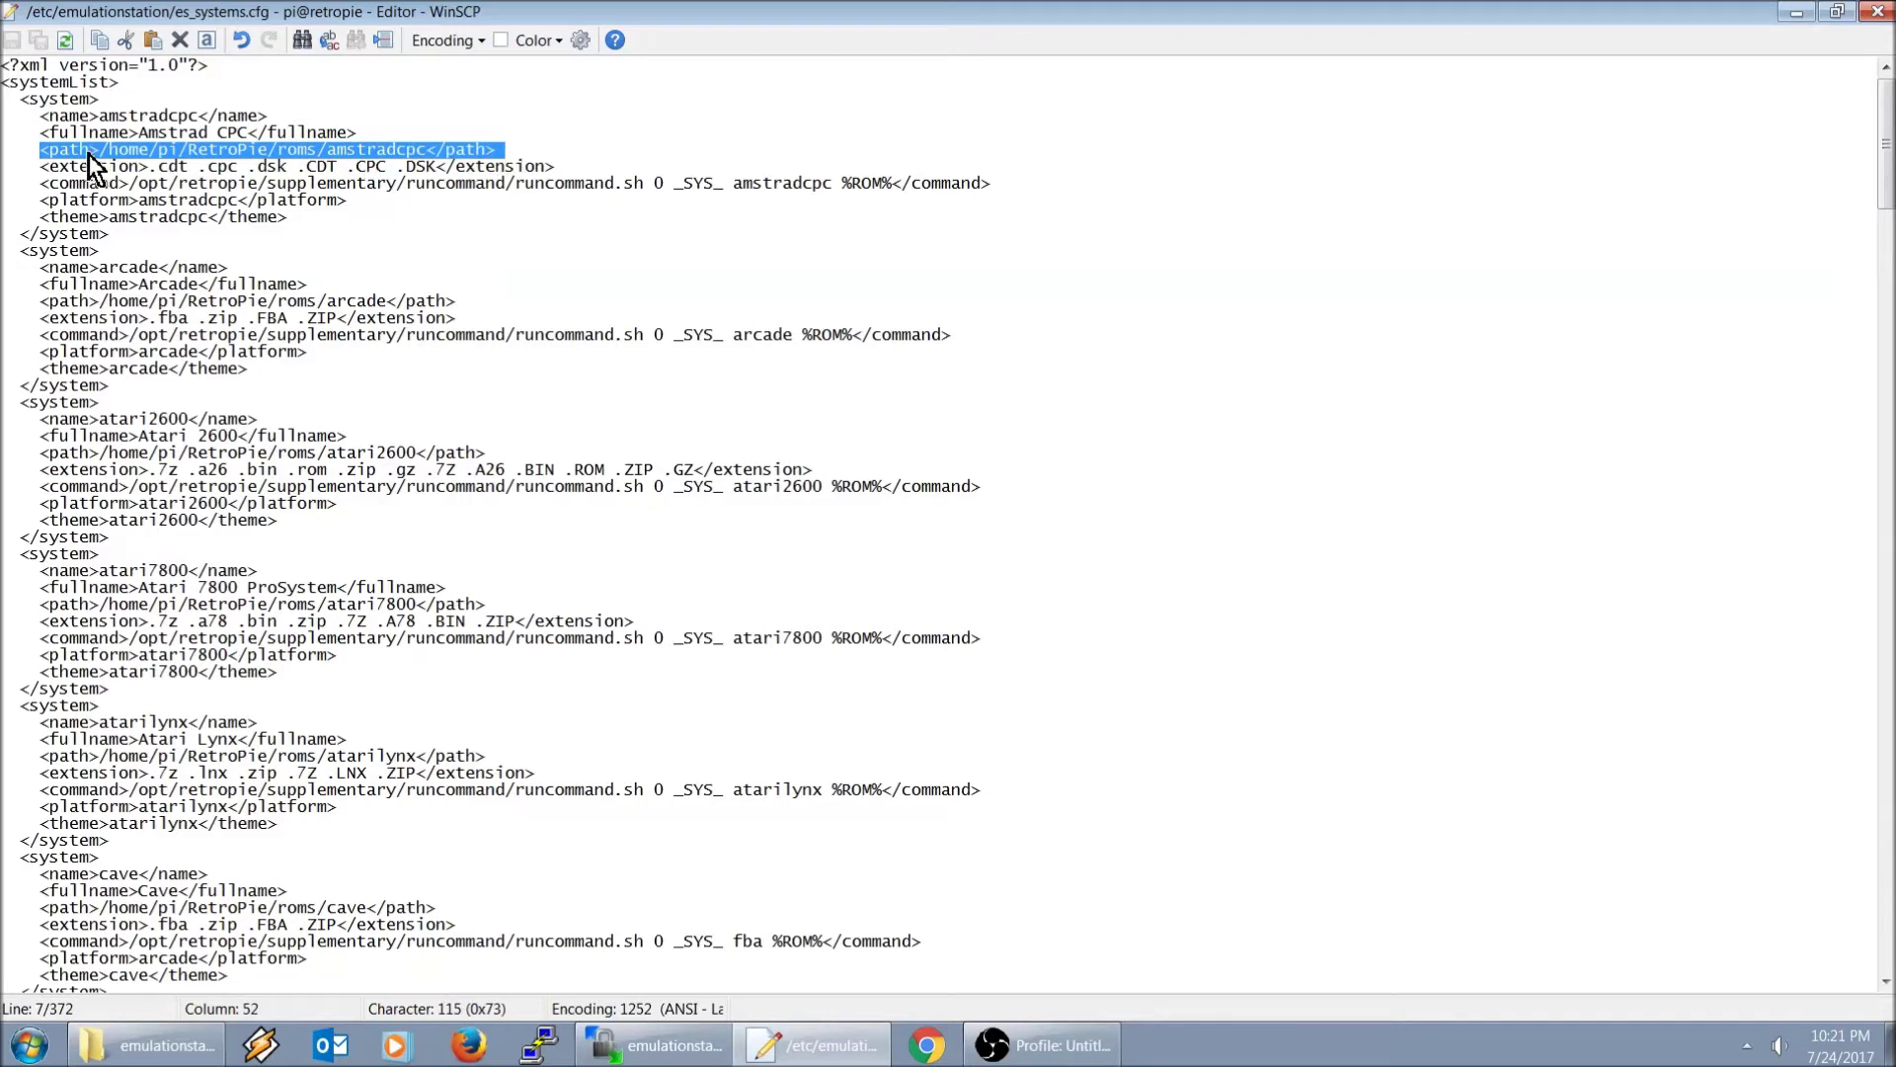
{"action": "left_click", "coordinate": [311, 156]}
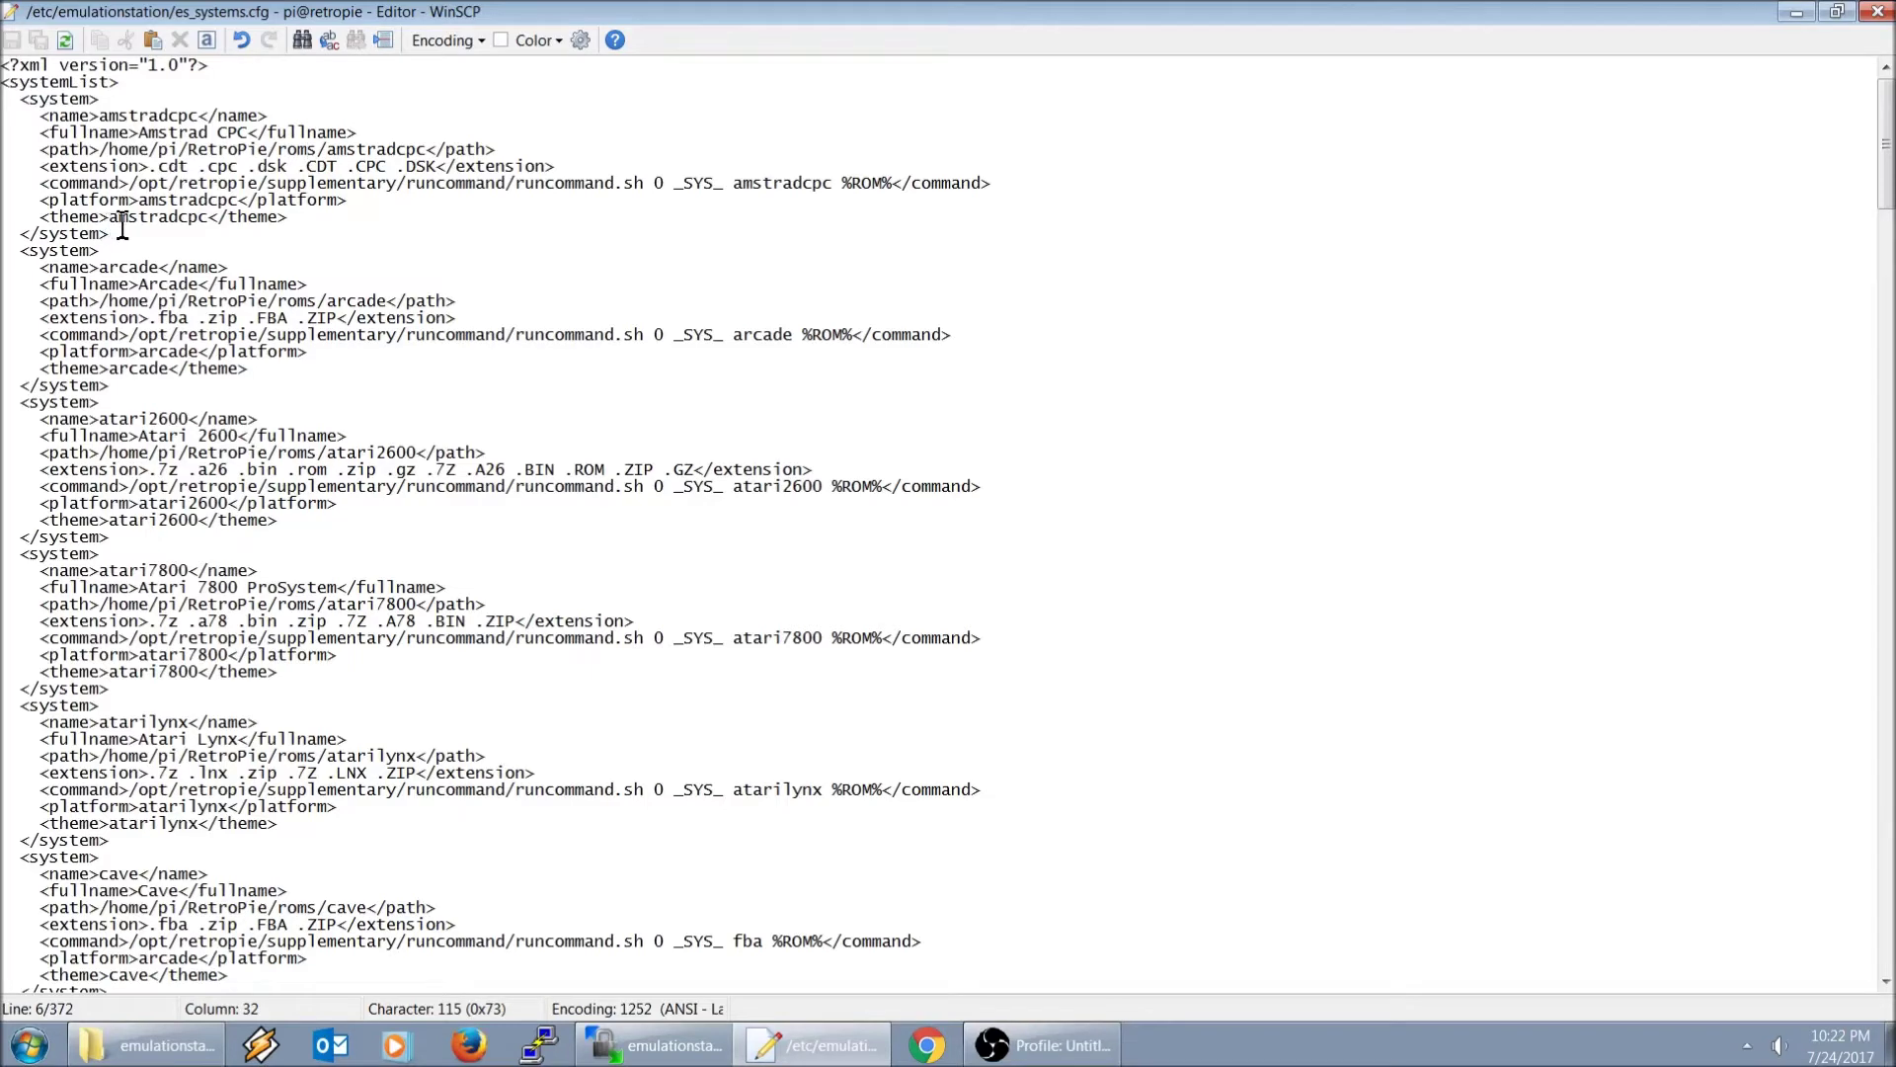
{"action": "left_click", "coordinate": [1878, 12]}
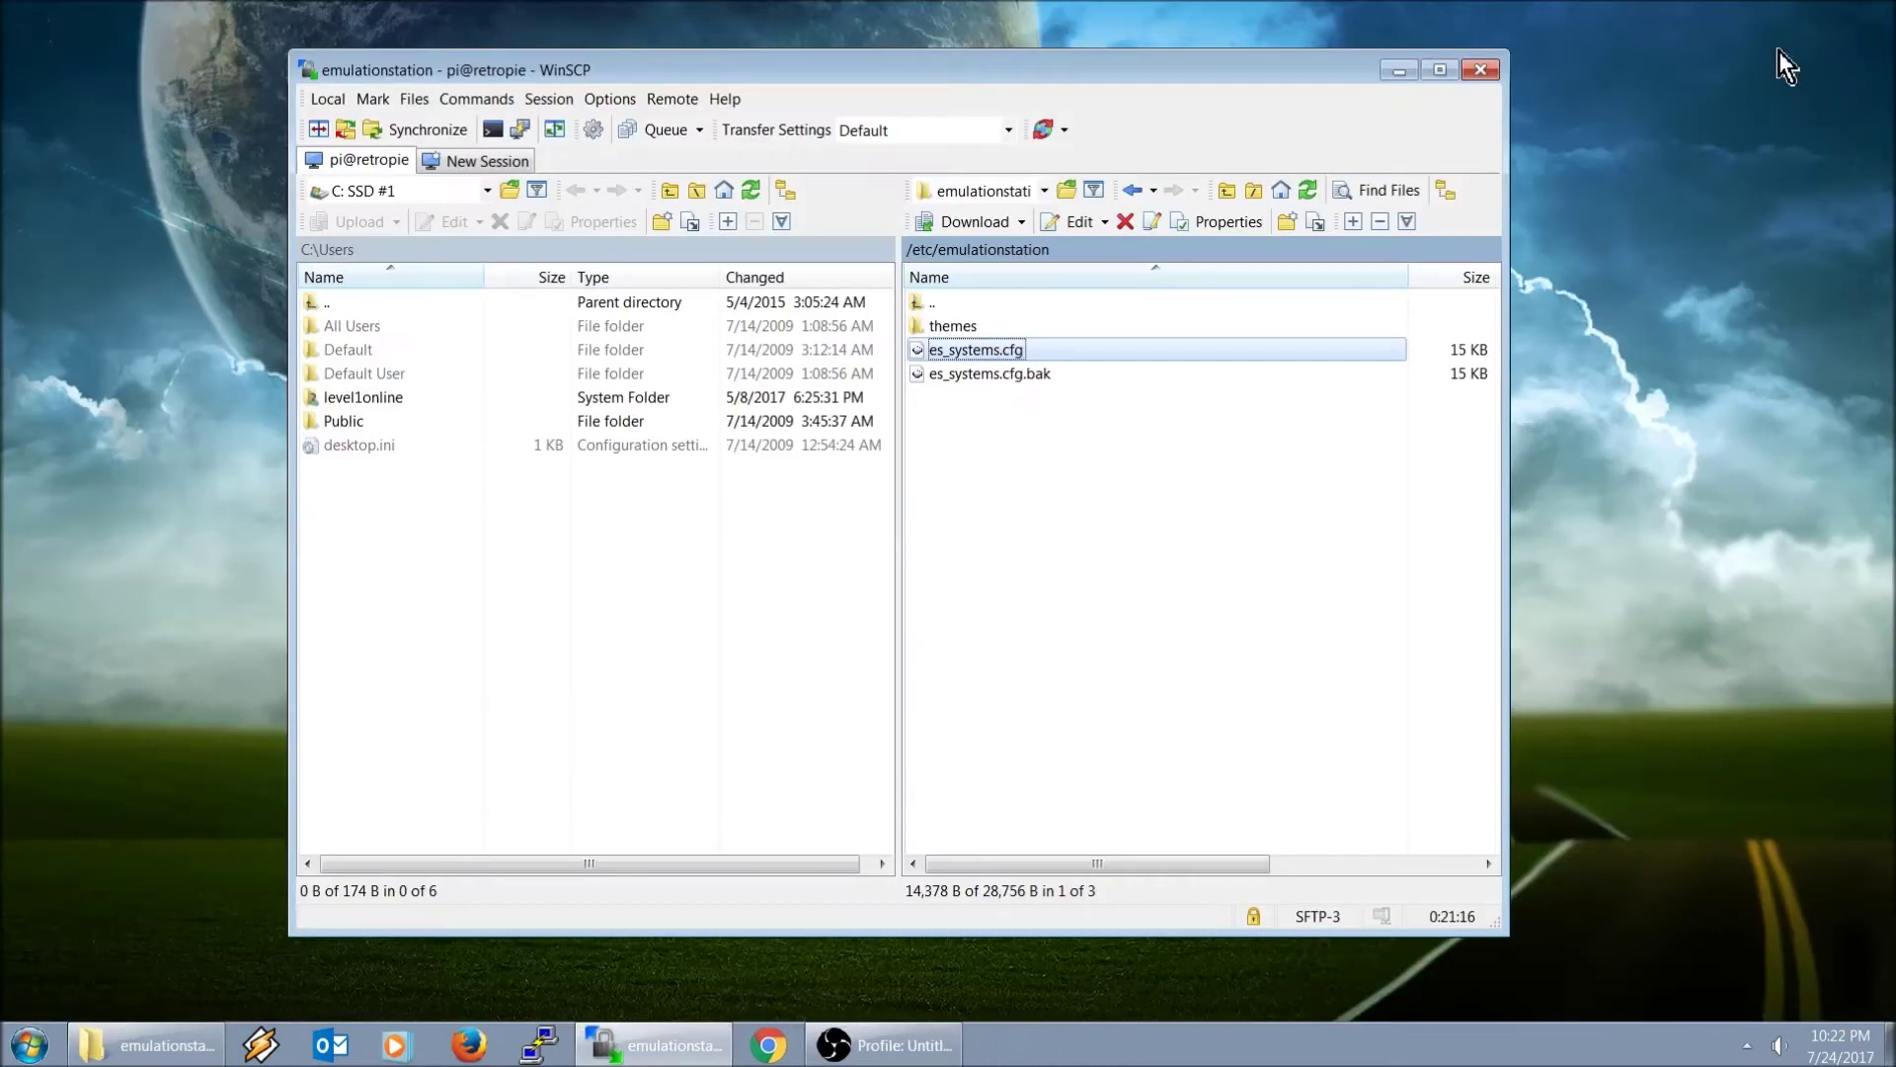
- Reopen es_systems.cfg and look through the order of its system entries down to the Super Famicom block
{"action": "left_click", "coordinate": [1051, 490]}
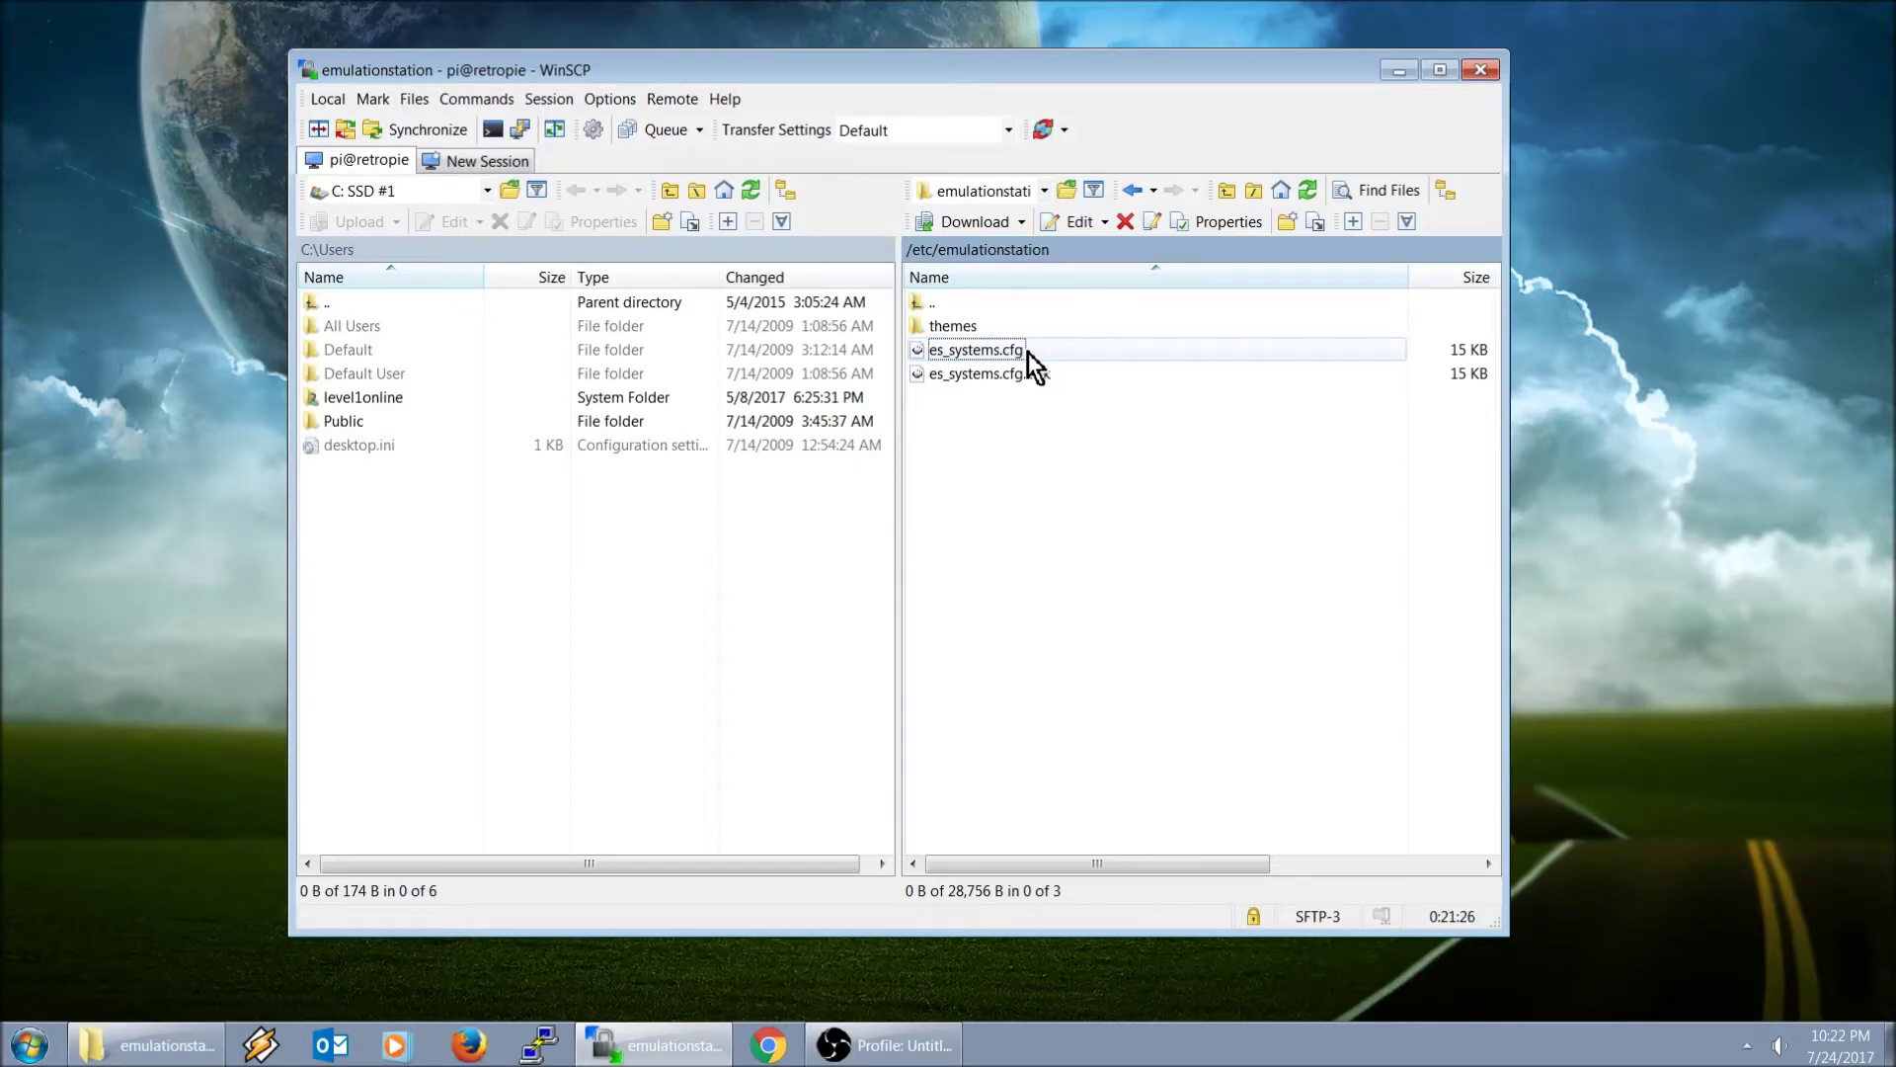
{"action": "left_click", "coordinate": [986, 352]}
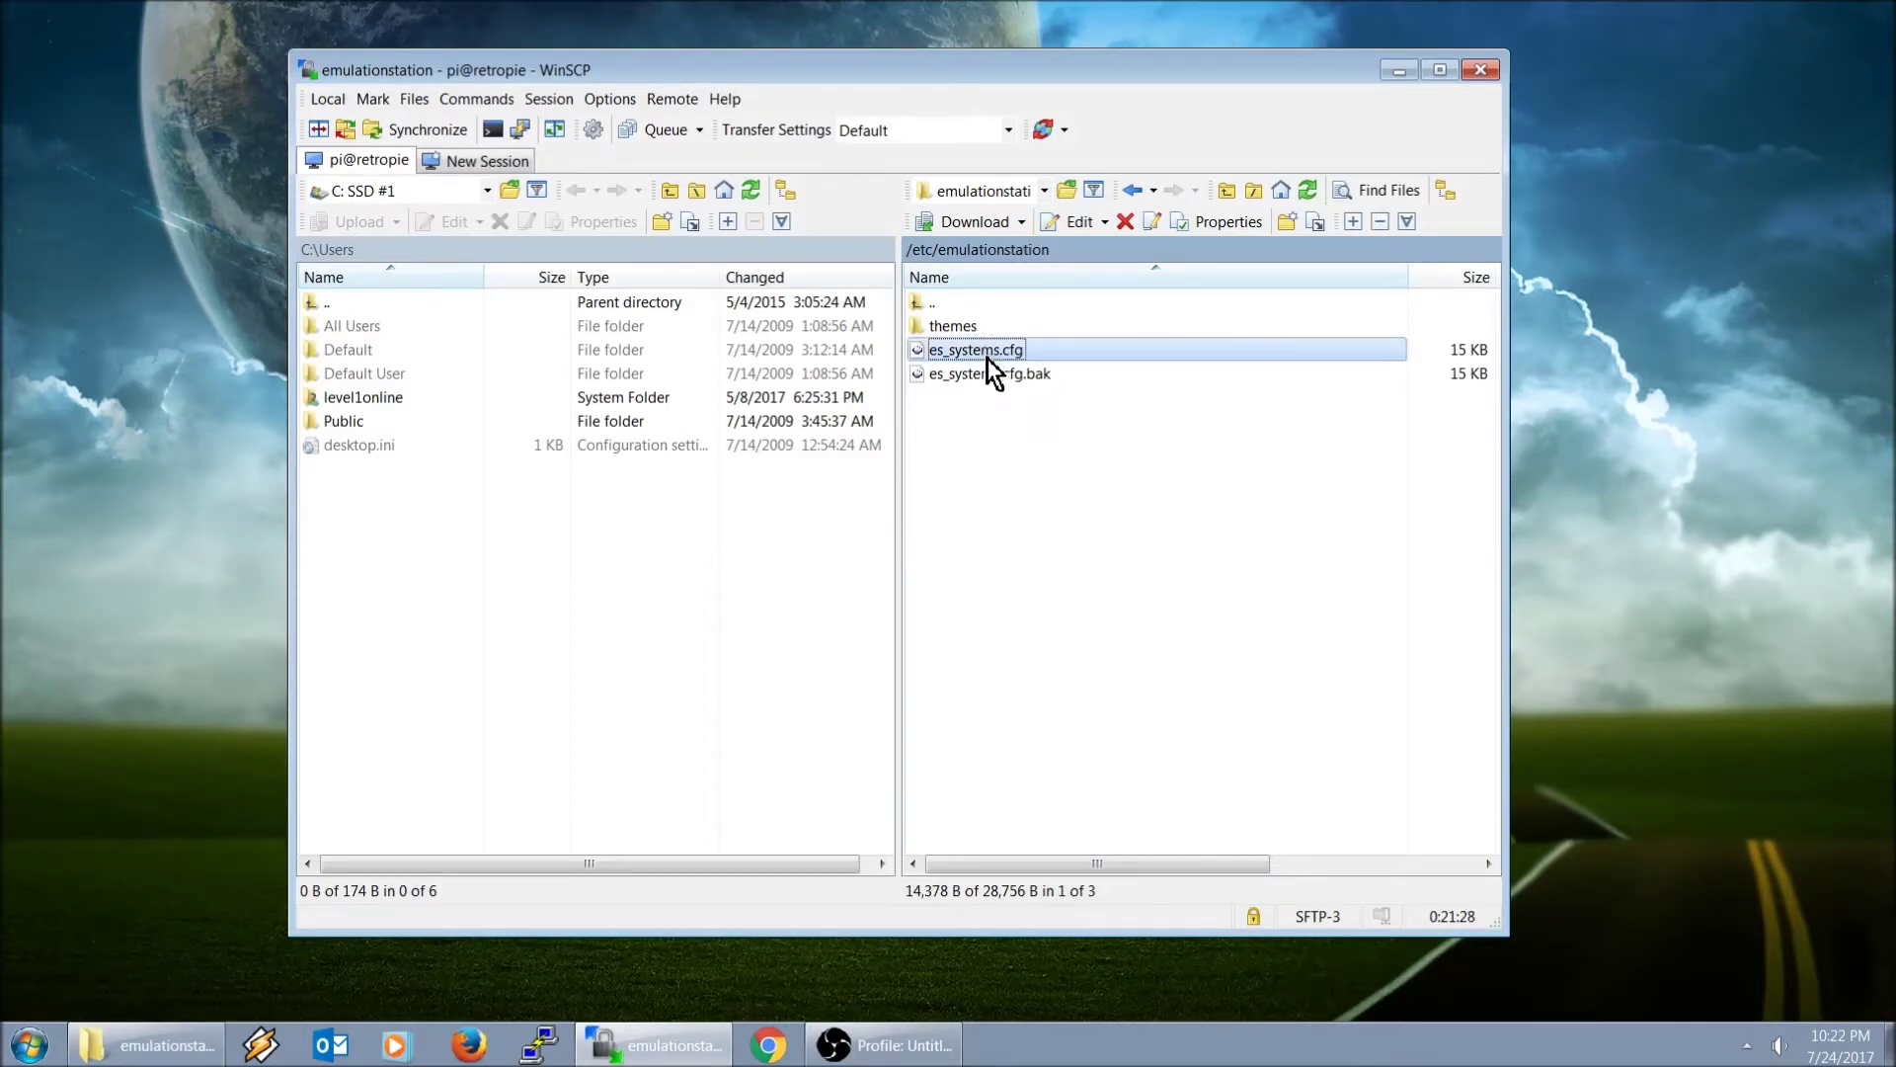
{"action": "double_click", "coordinate": [985, 354]}
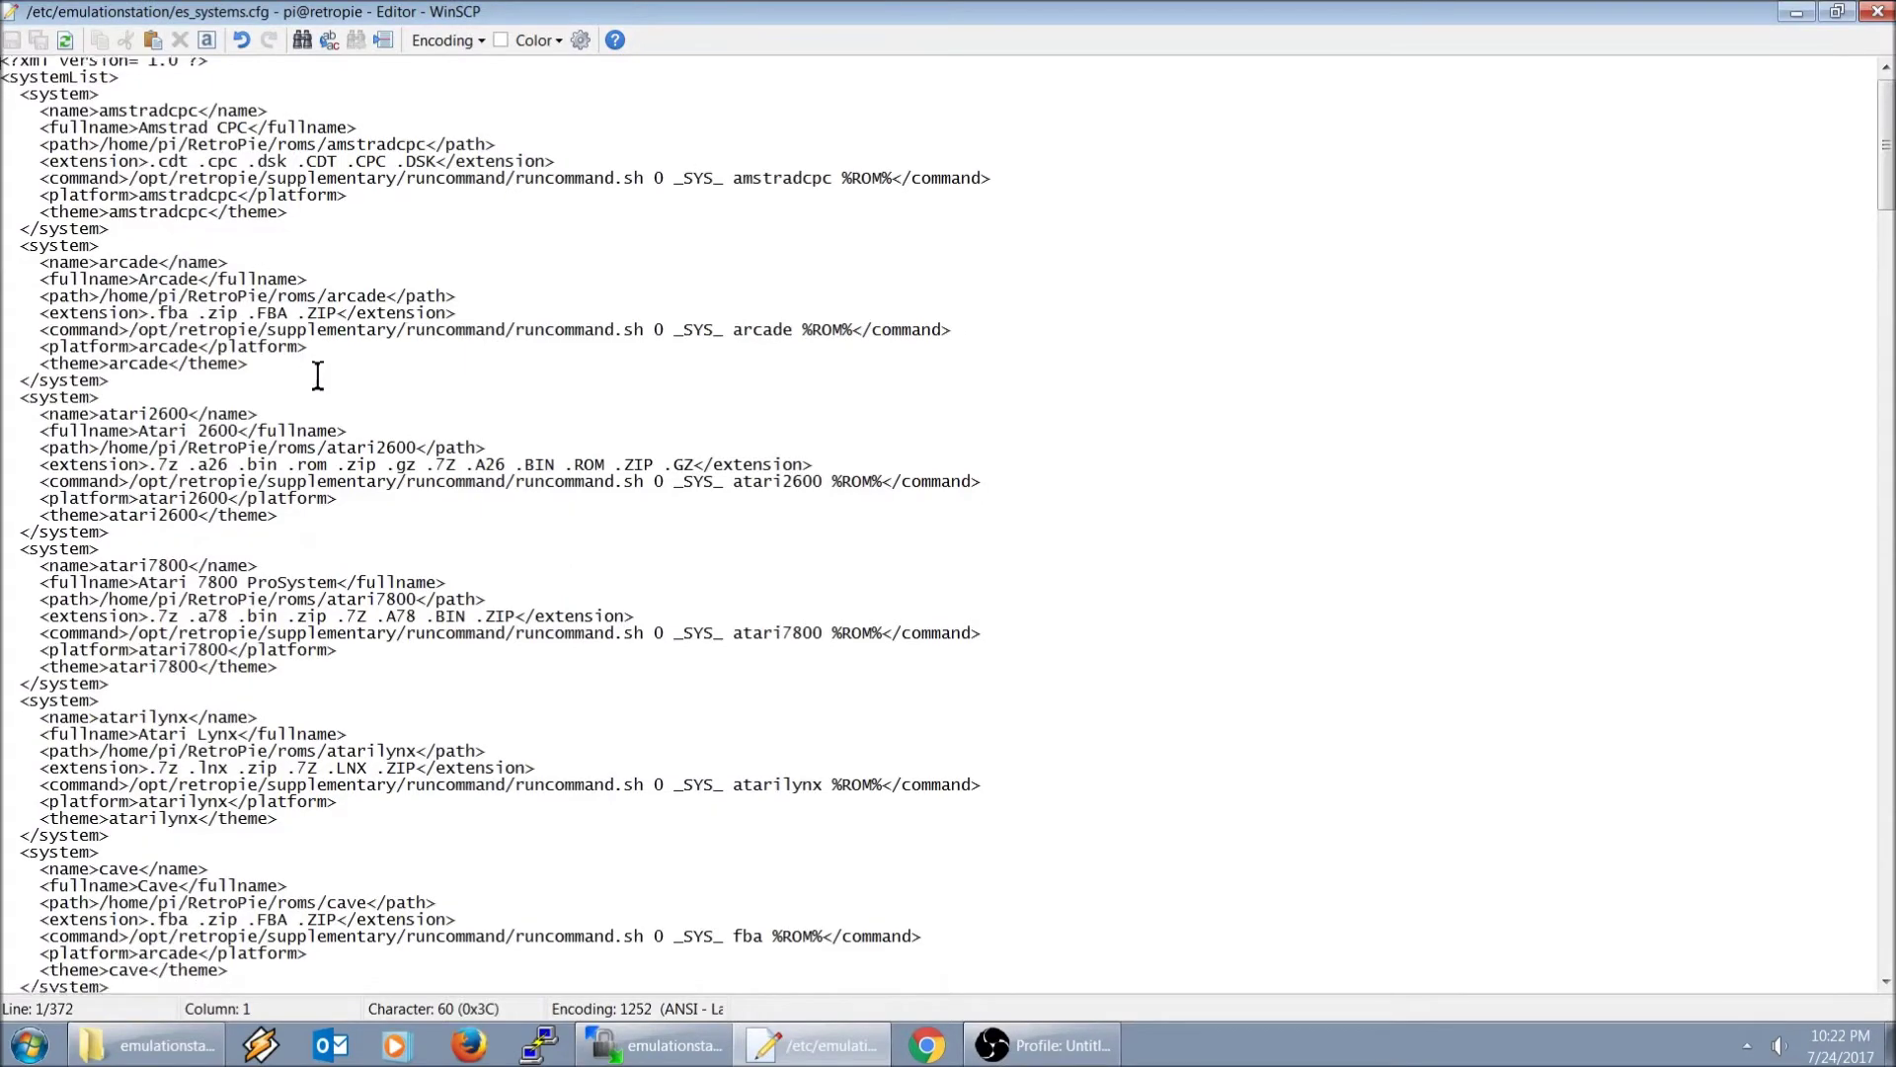
{"action": "scroll", "coordinate": [318, 376], "scroll_direction": "down", "scroll_amount": 15}
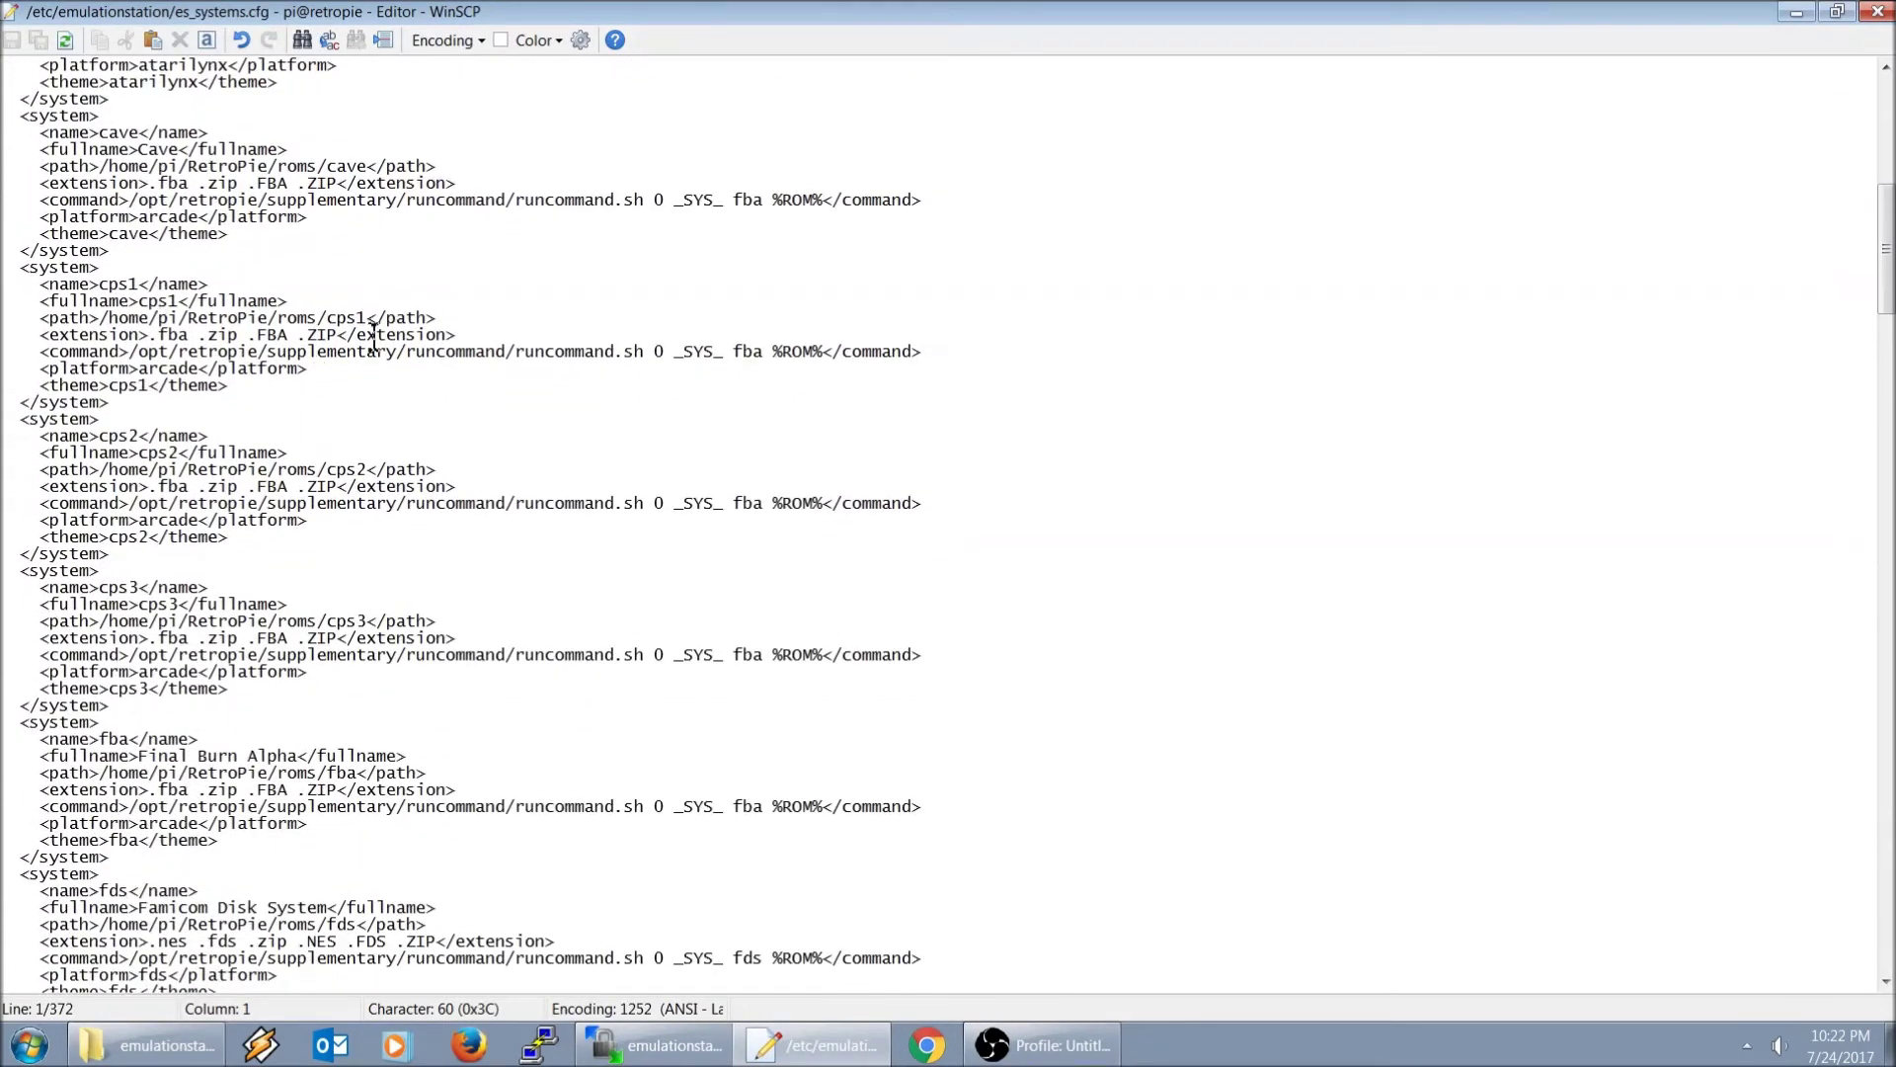
{"action": "scroll", "coordinate": [252, 409], "scroll_direction": "down", "scroll_amount": 10}
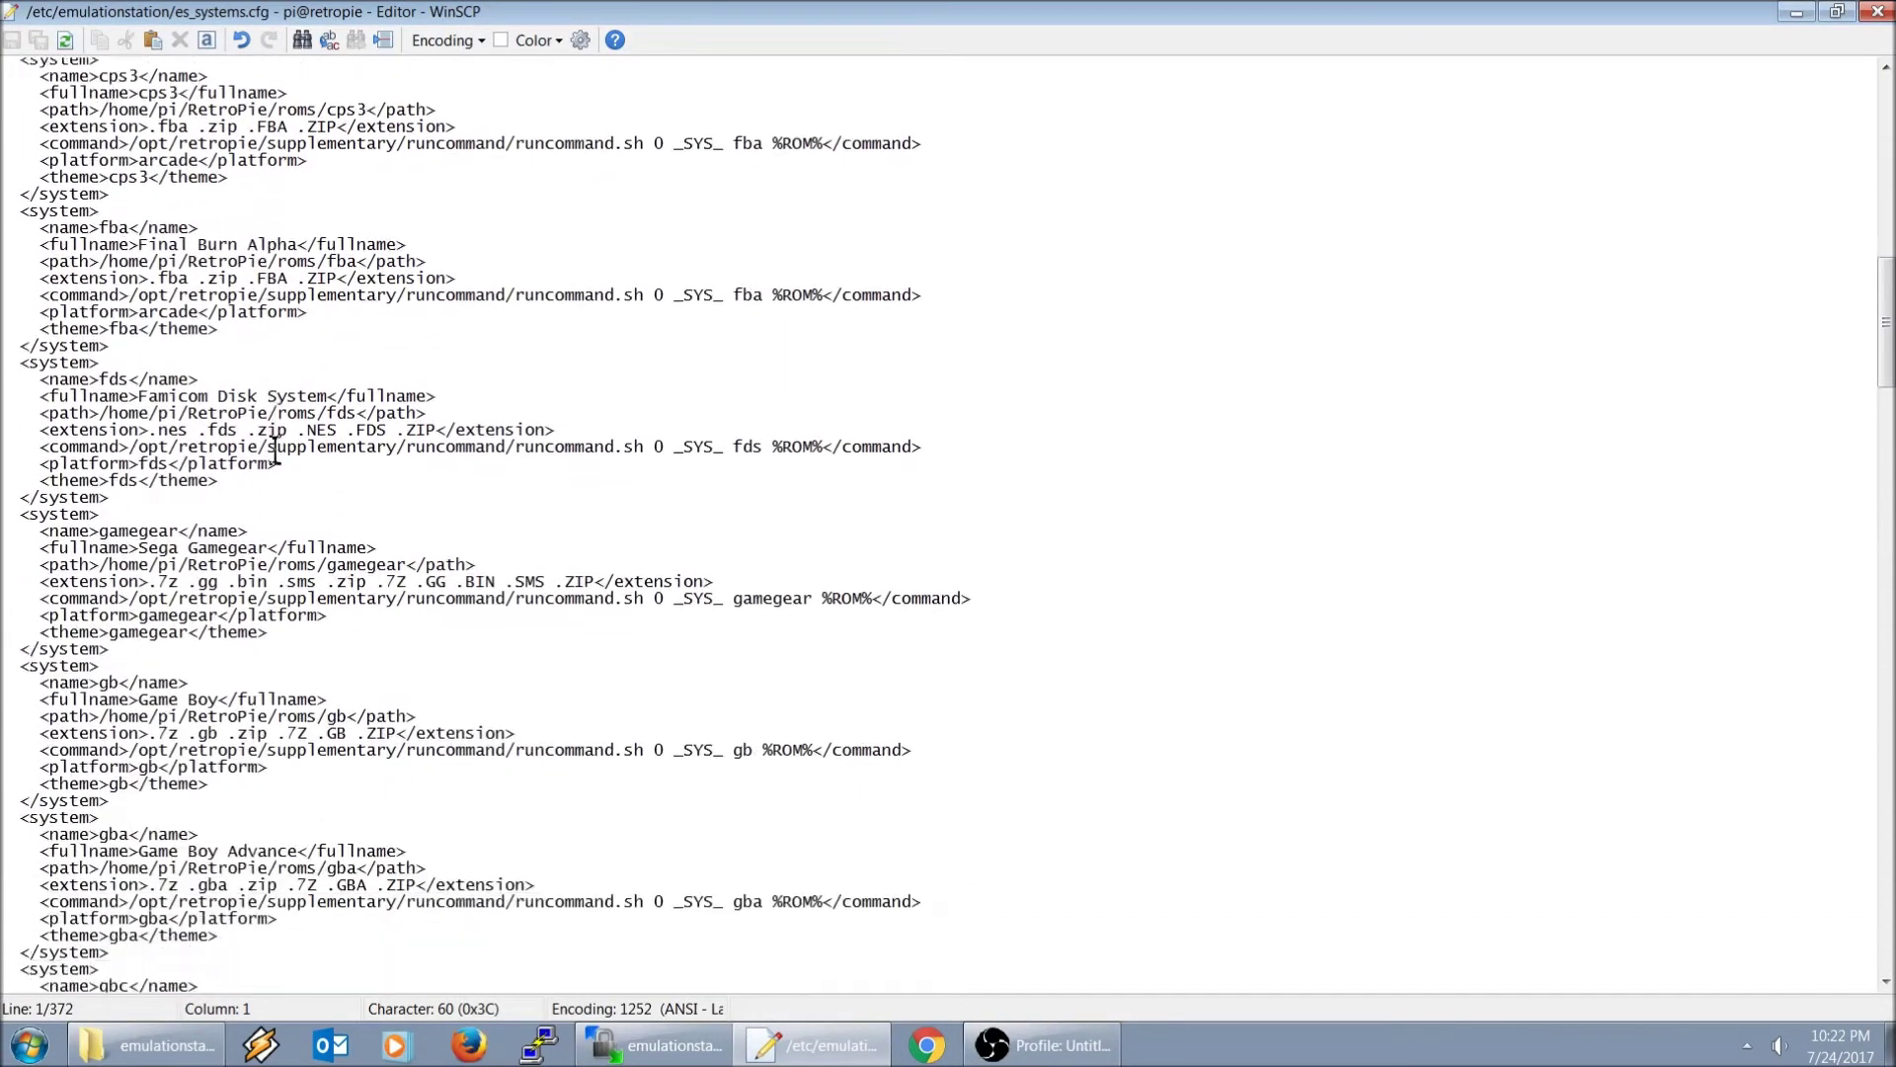
{"action": "scroll", "coordinate": [276, 453], "scroll_direction": "down", "scroll_amount": 20}
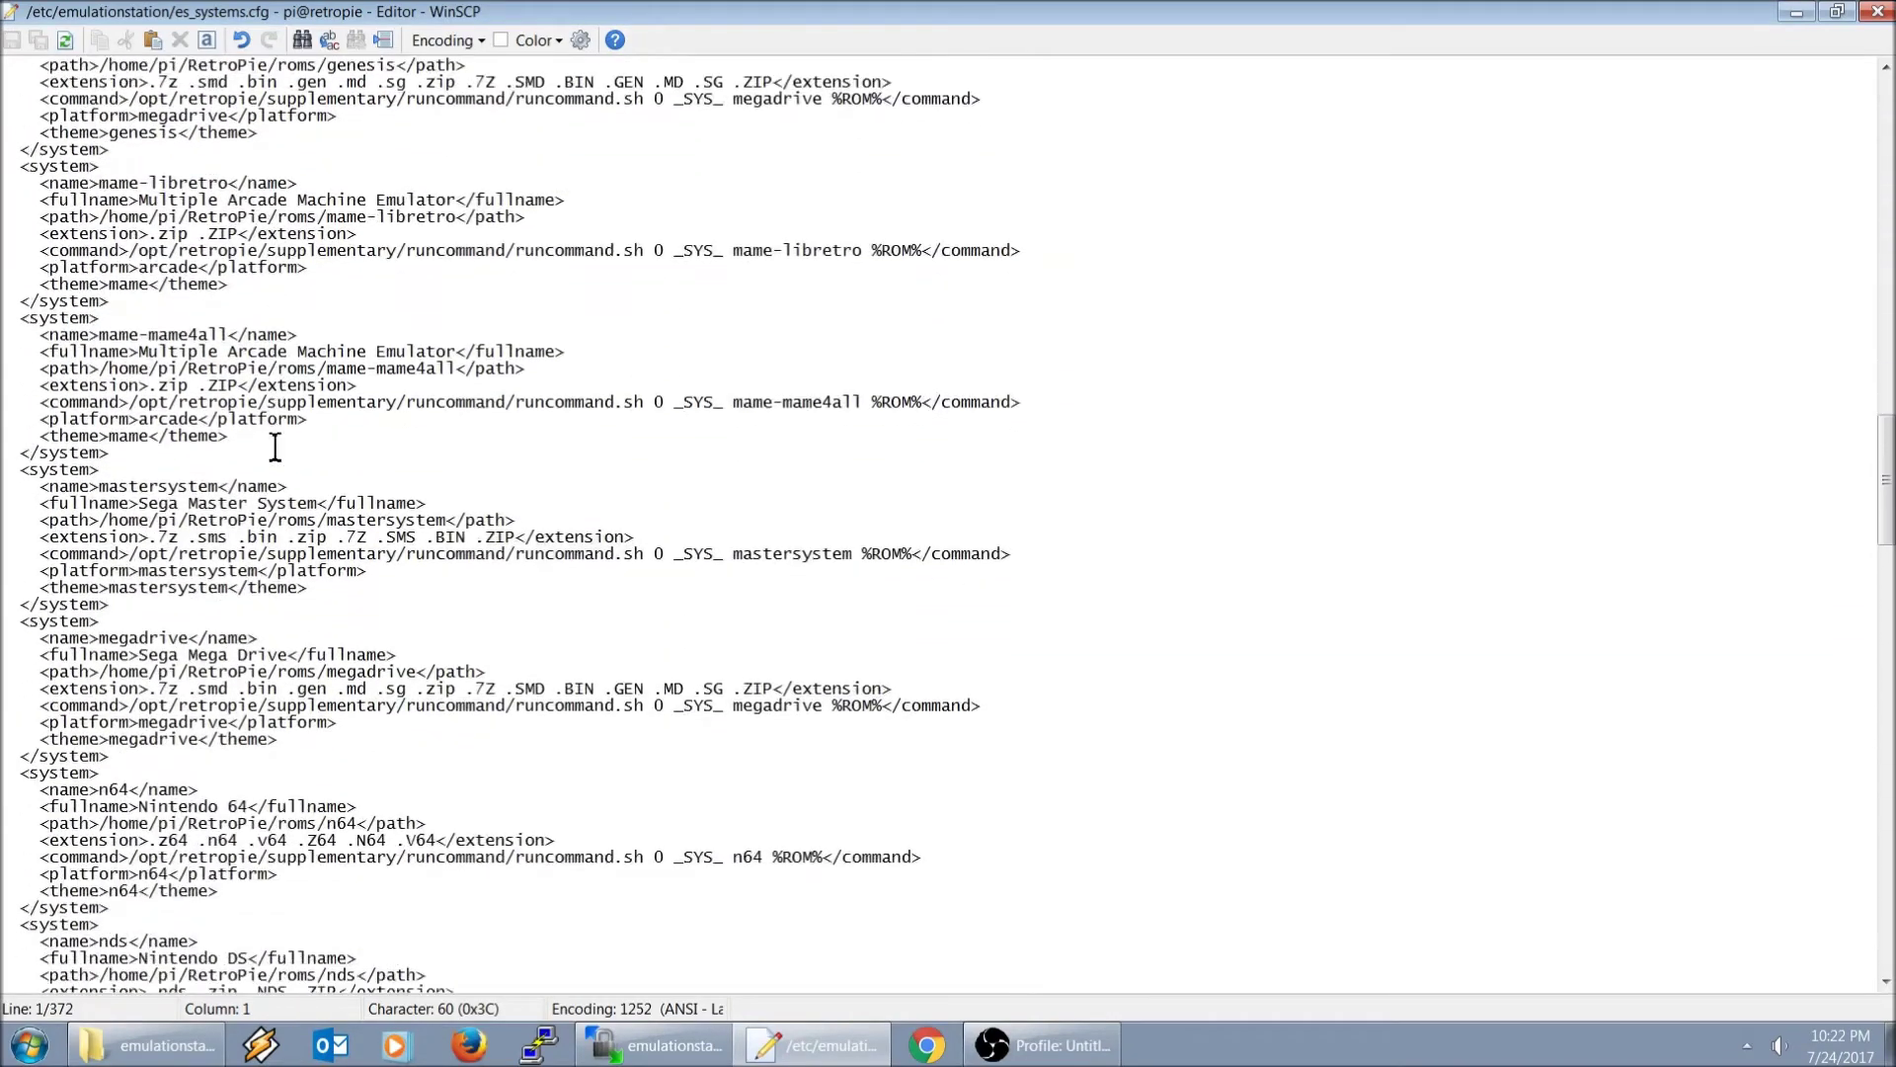
{"action": "scroll", "coordinate": [275, 448], "scroll_direction": "down", "scroll_amount": 11}
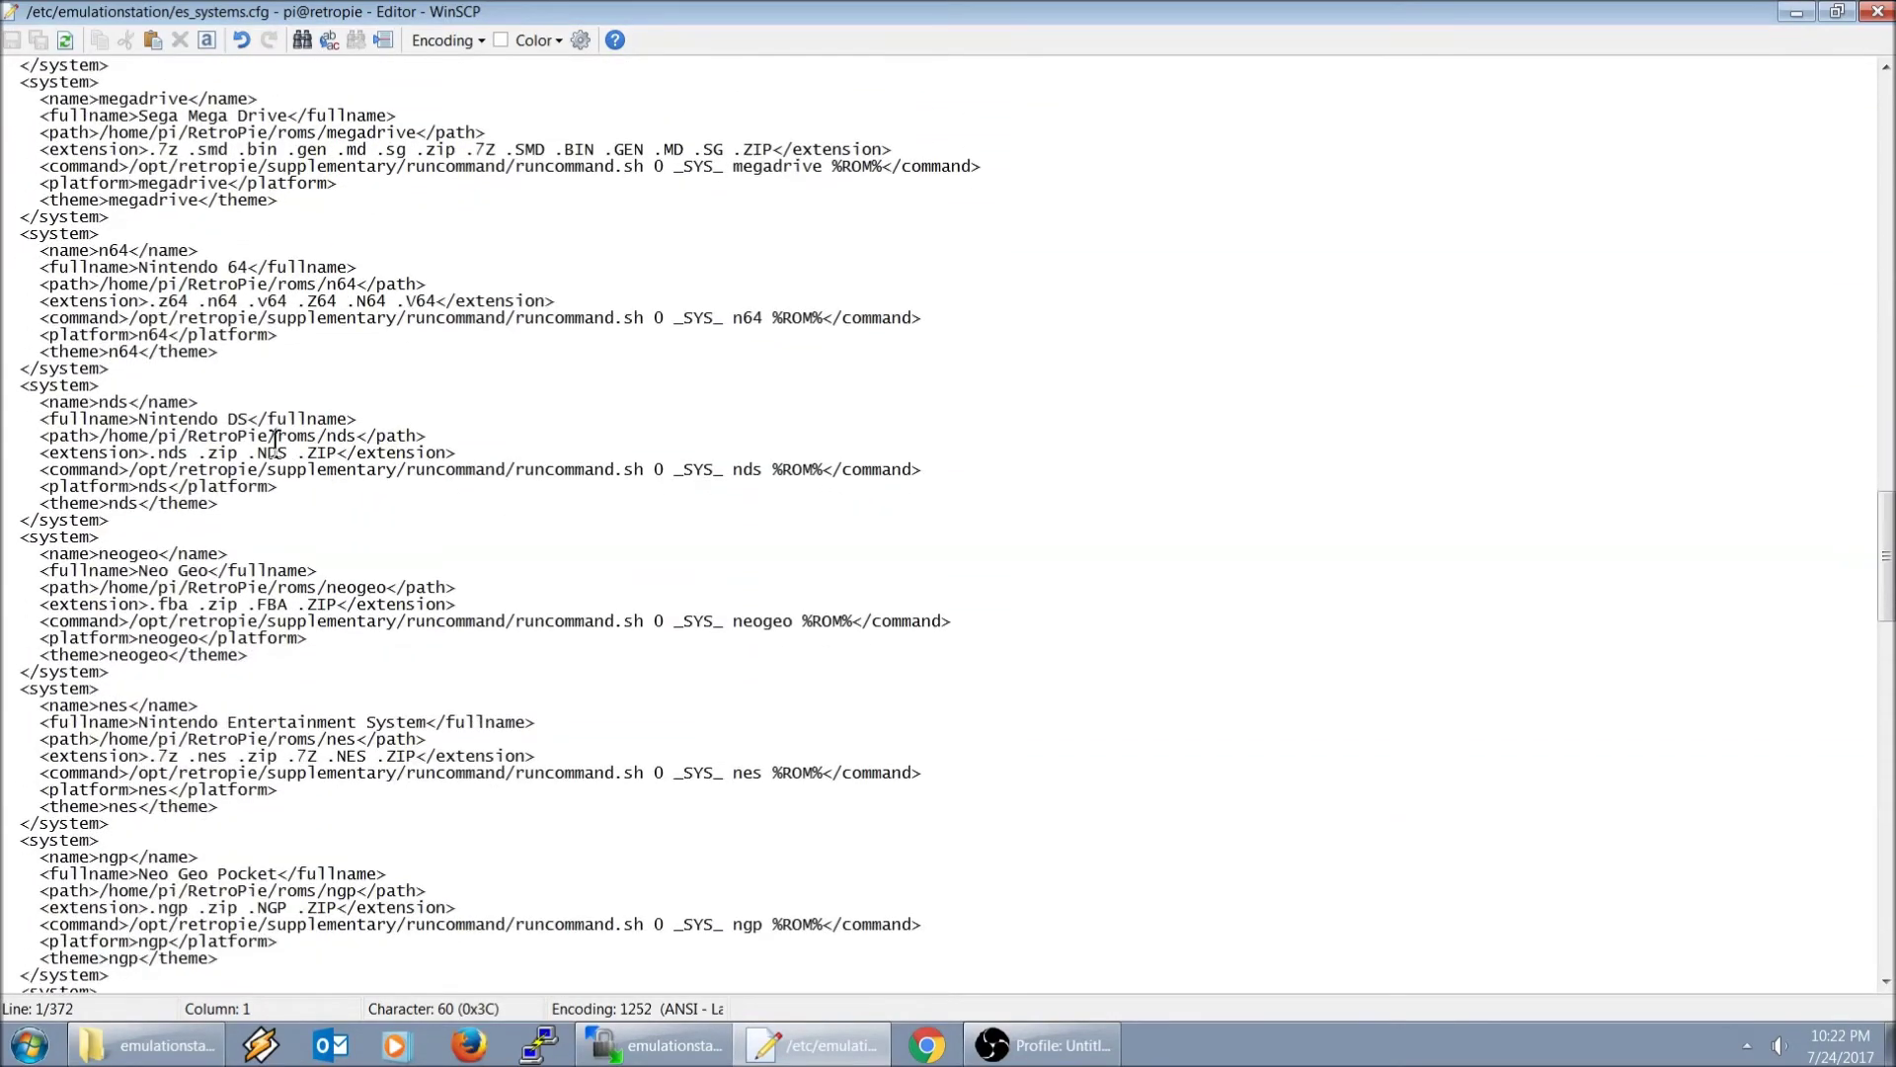
{"action": "scroll", "coordinate": [276, 441], "scroll_direction": "down", "scroll_amount": 4}
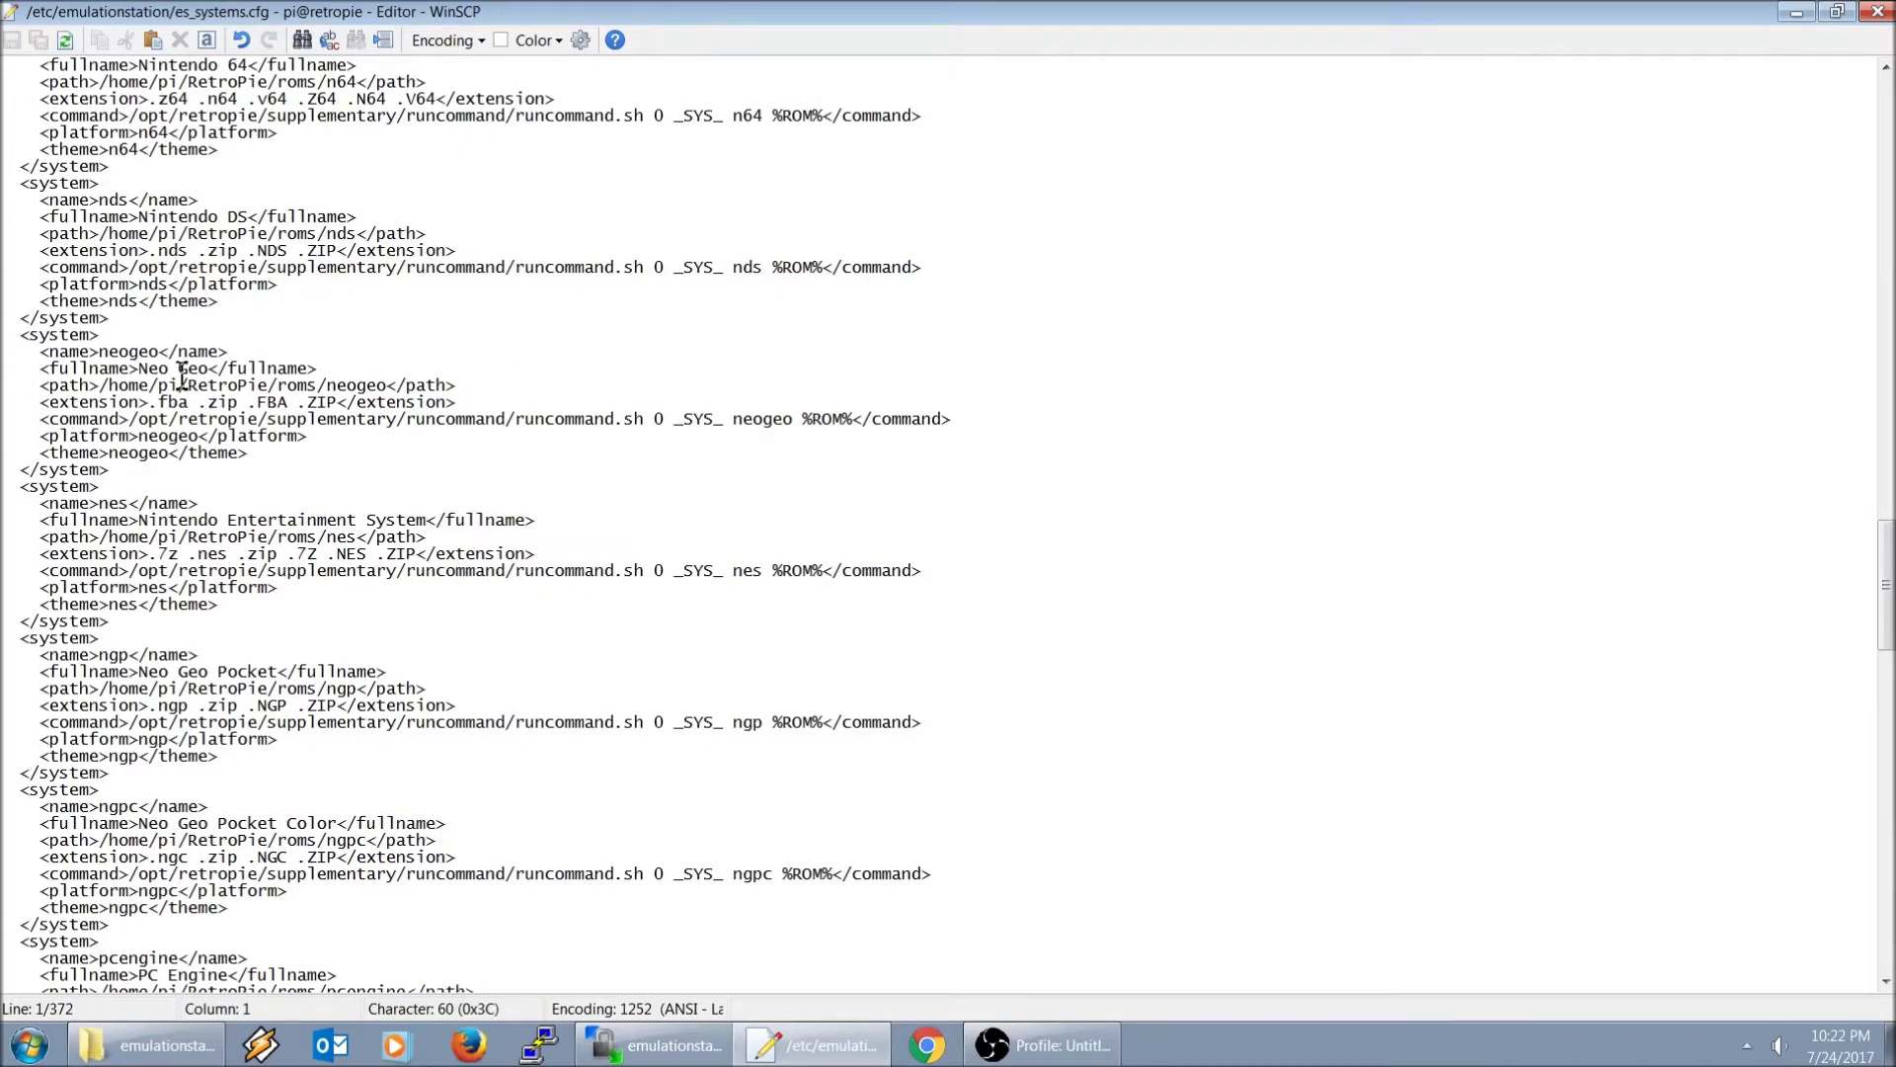
{"action": "scroll", "coordinate": [182, 376], "scroll_direction": "down", "scroll_amount": 13}
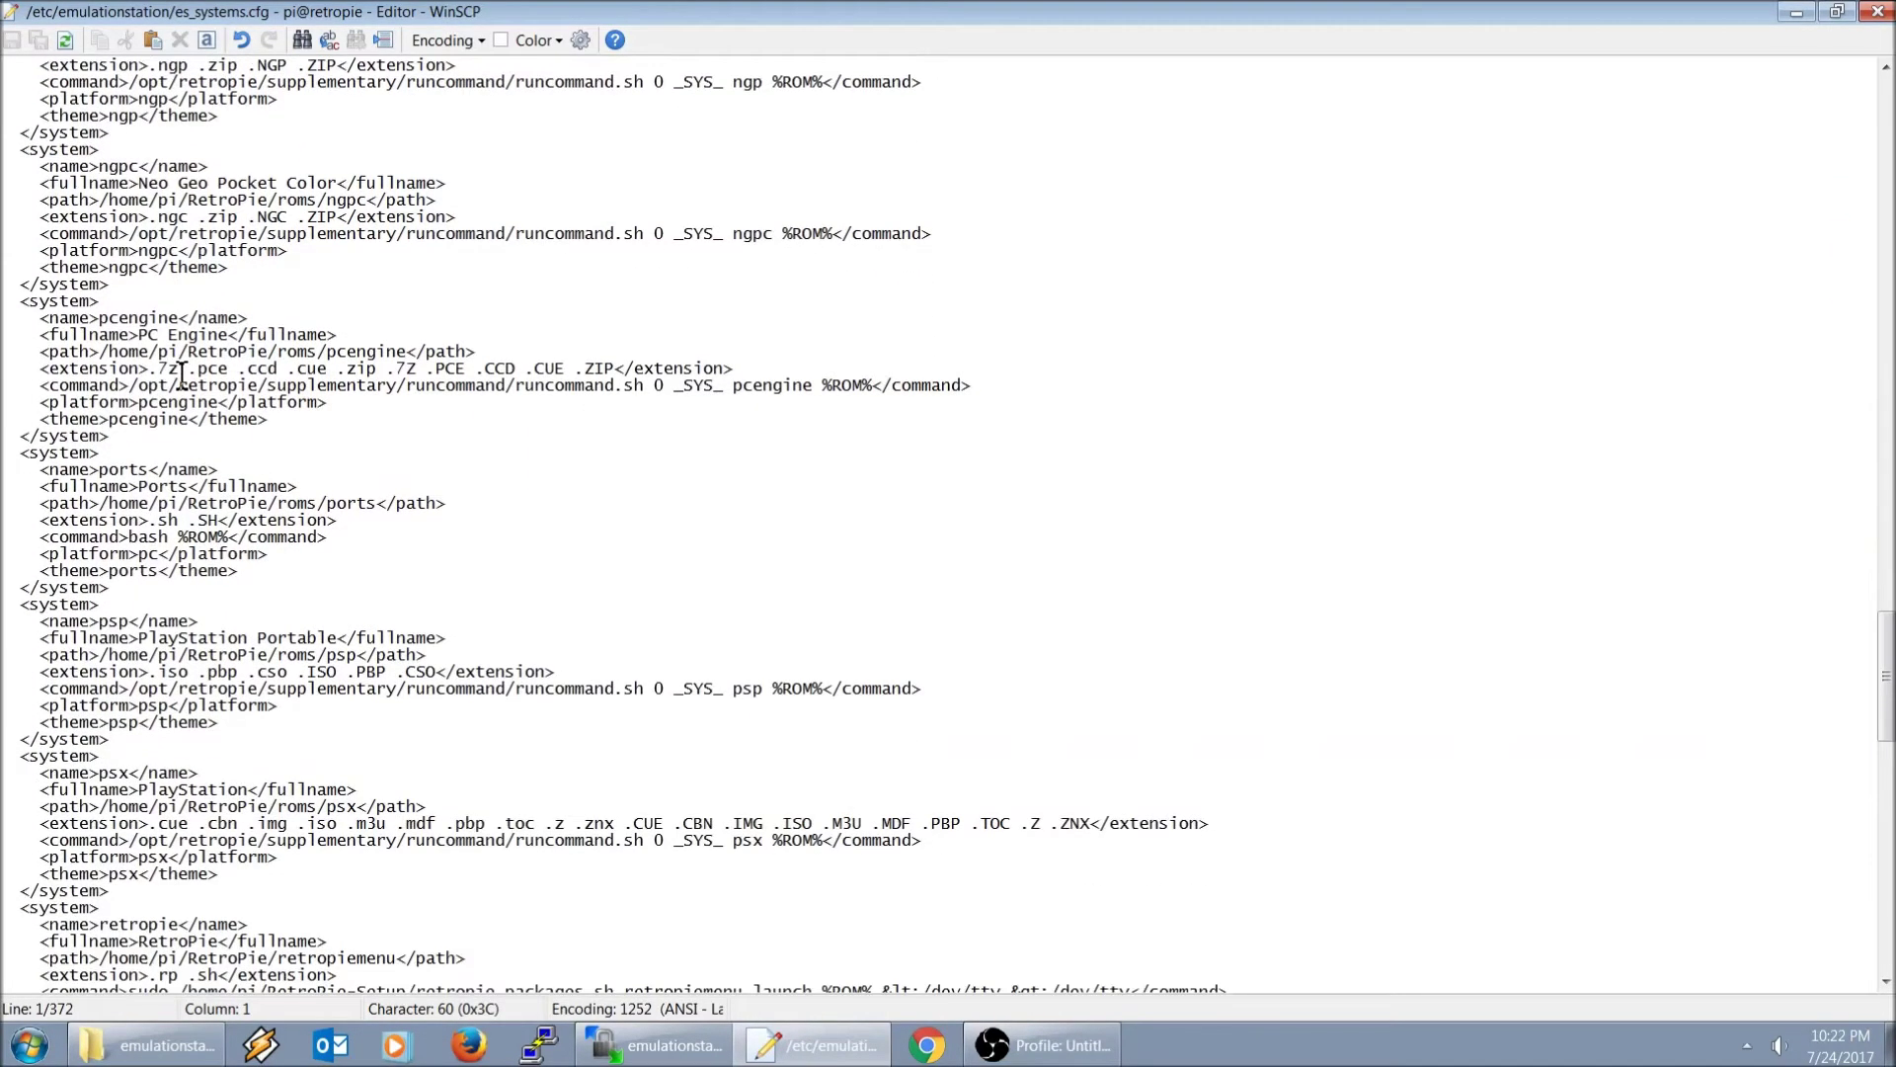
{"action": "scroll", "coordinate": [181, 375], "scroll_direction": "down", "scroll_amount": 6}
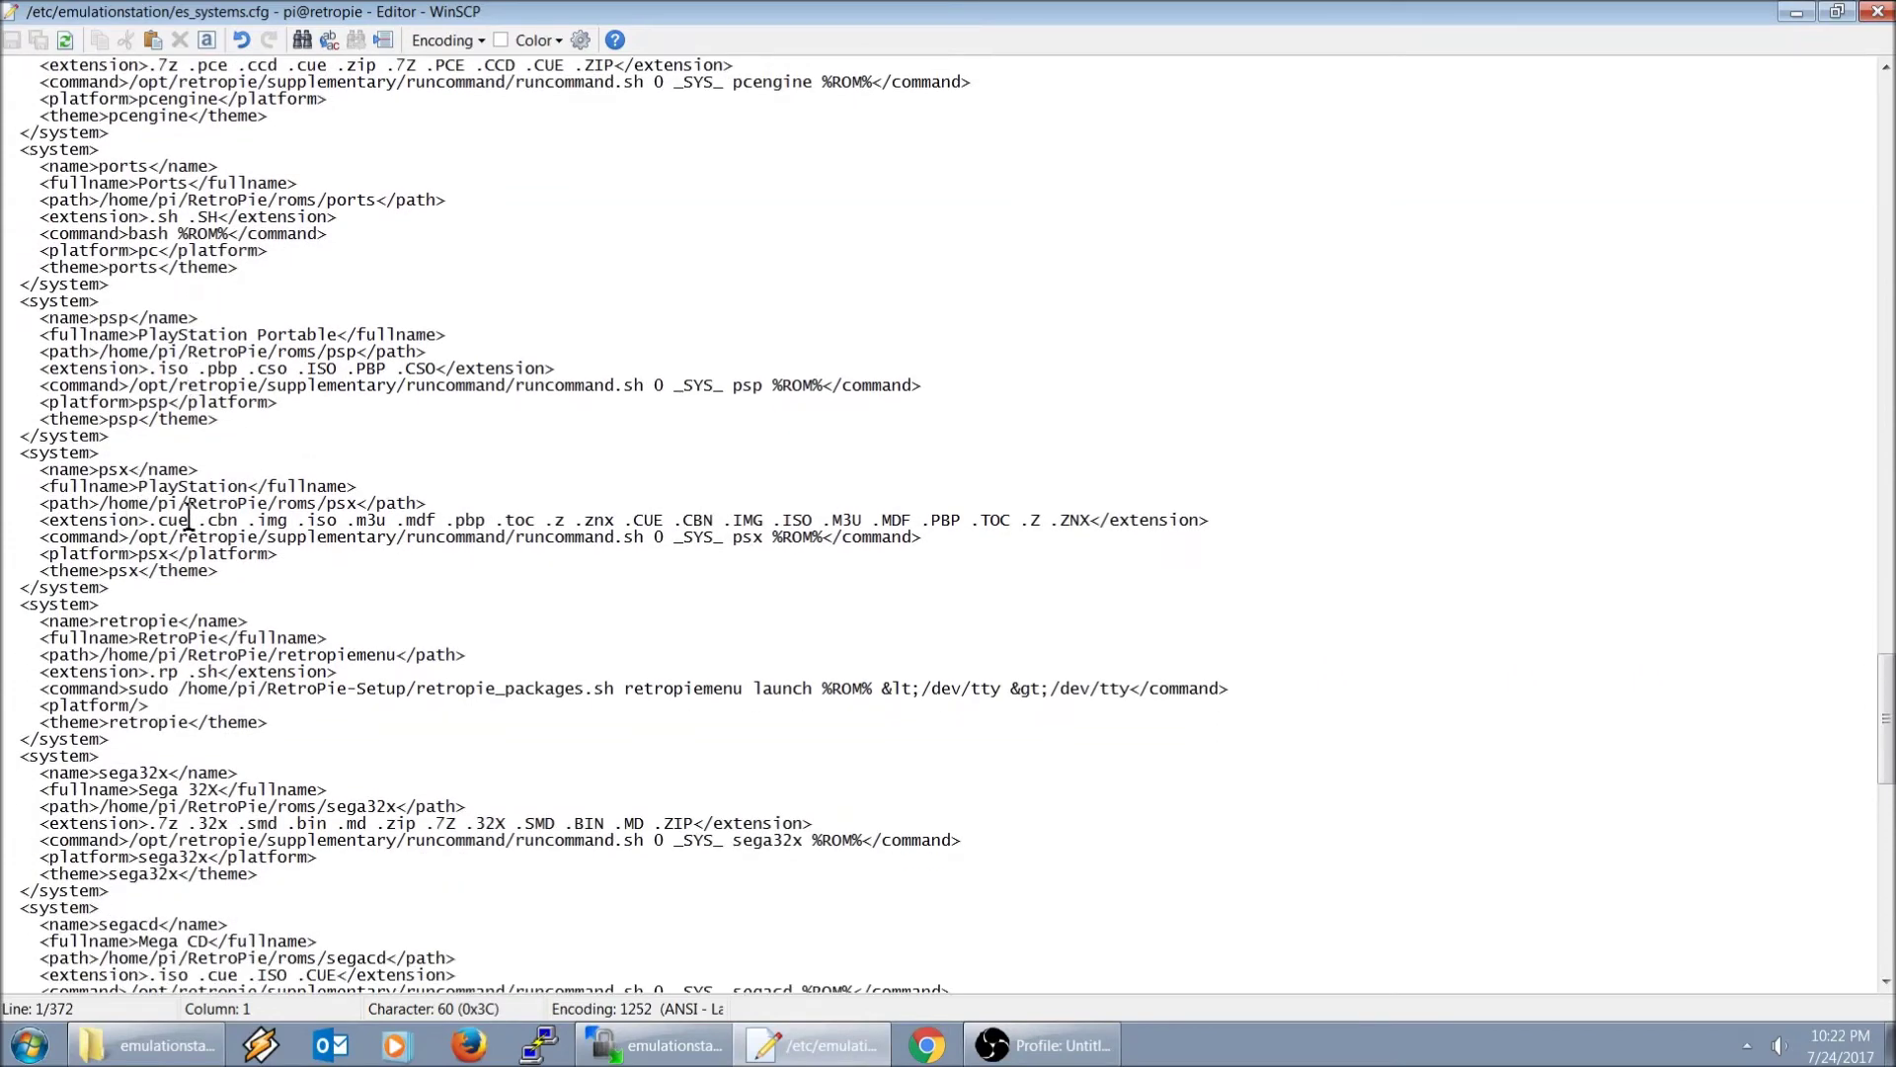
{"action": "scroll", "coordinate": [189, 518], "scroll_direction": "down", "scroll_amount": 7}
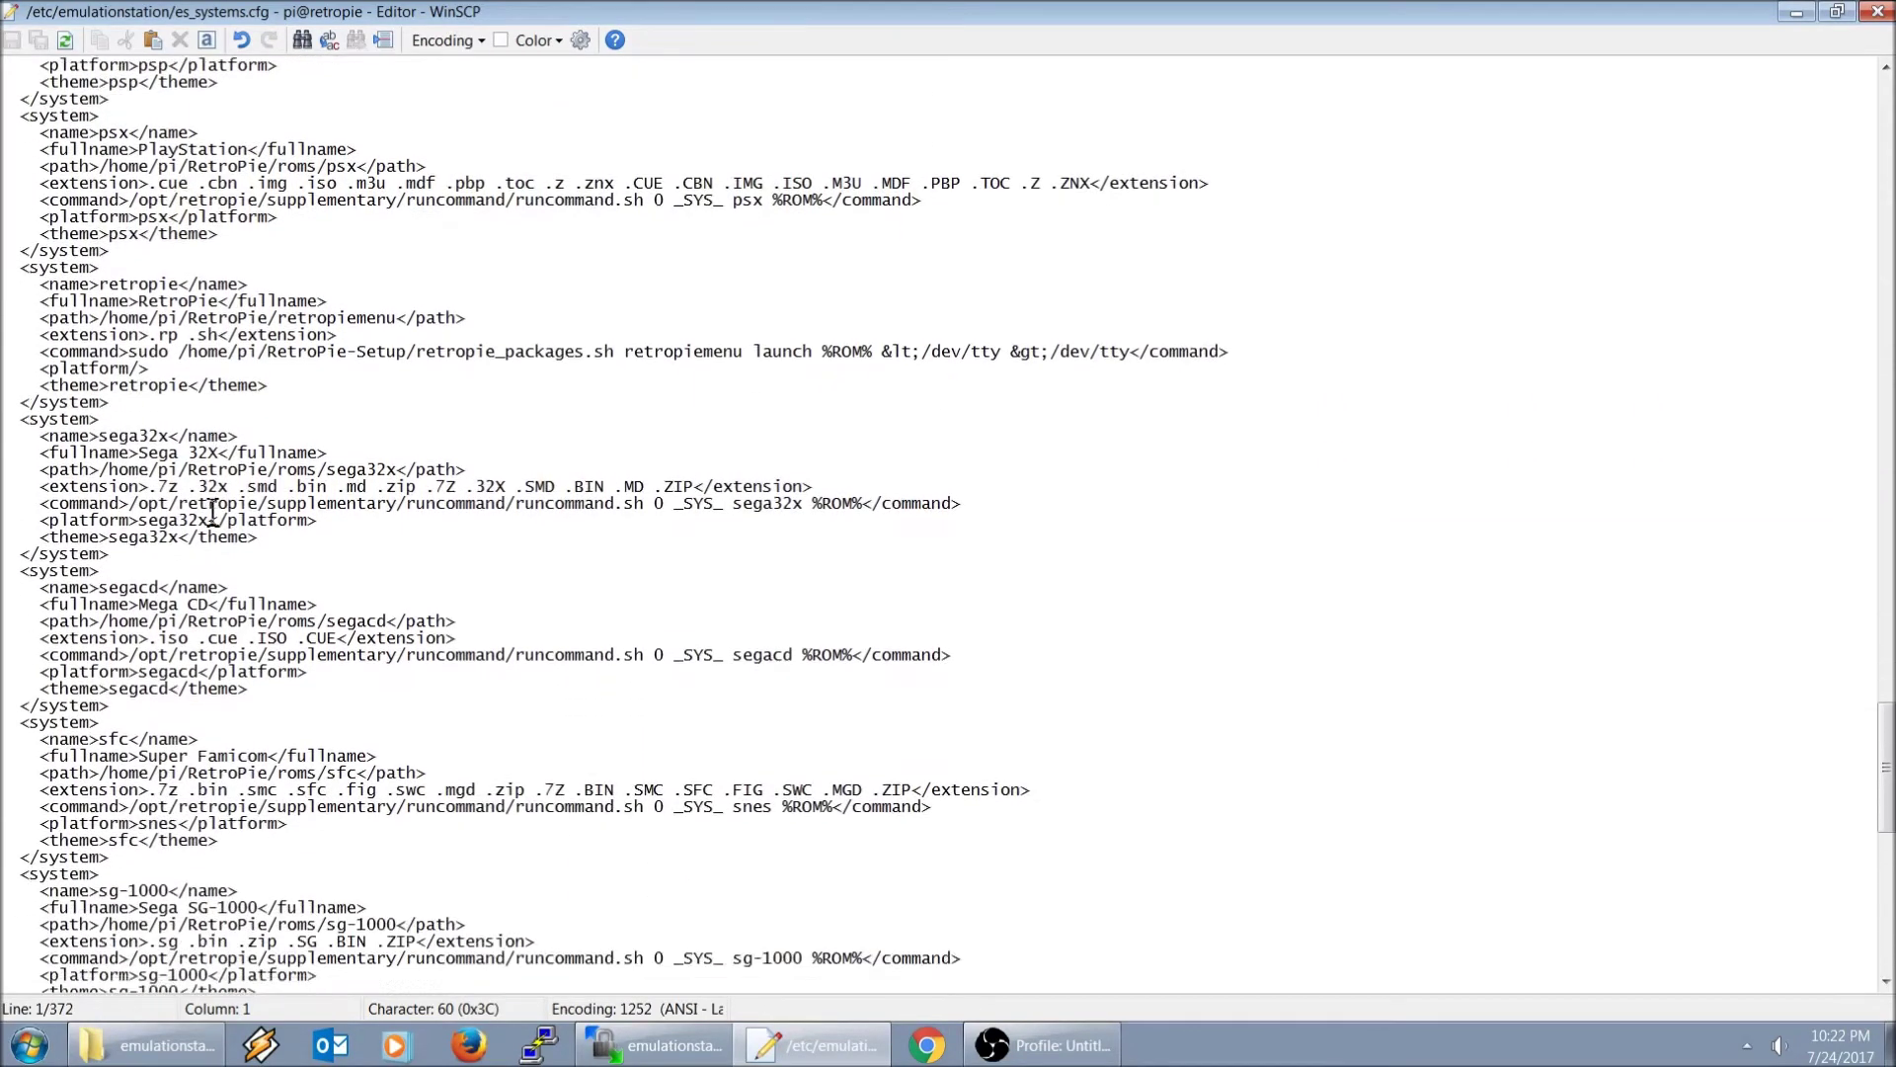
- Highlight the Super Famicom system's name value, review the entries below it, and close the file
{"action": "scroll", "coordinate": [212, 512], "scroll_direction": "down", "scroll_amount": 2}
{"action": "left_click_drag", "start_coordinate": [100, 622], "coordinate": [131, 622]}
{"action": "scroll", "coordinate": [176, 600], "scroll_direction": "down", "scroll_amount": 1}
{"action": "scroll", "coordinate": [175, 601], "scroll_direction": "down", "scroll_amount": 2}
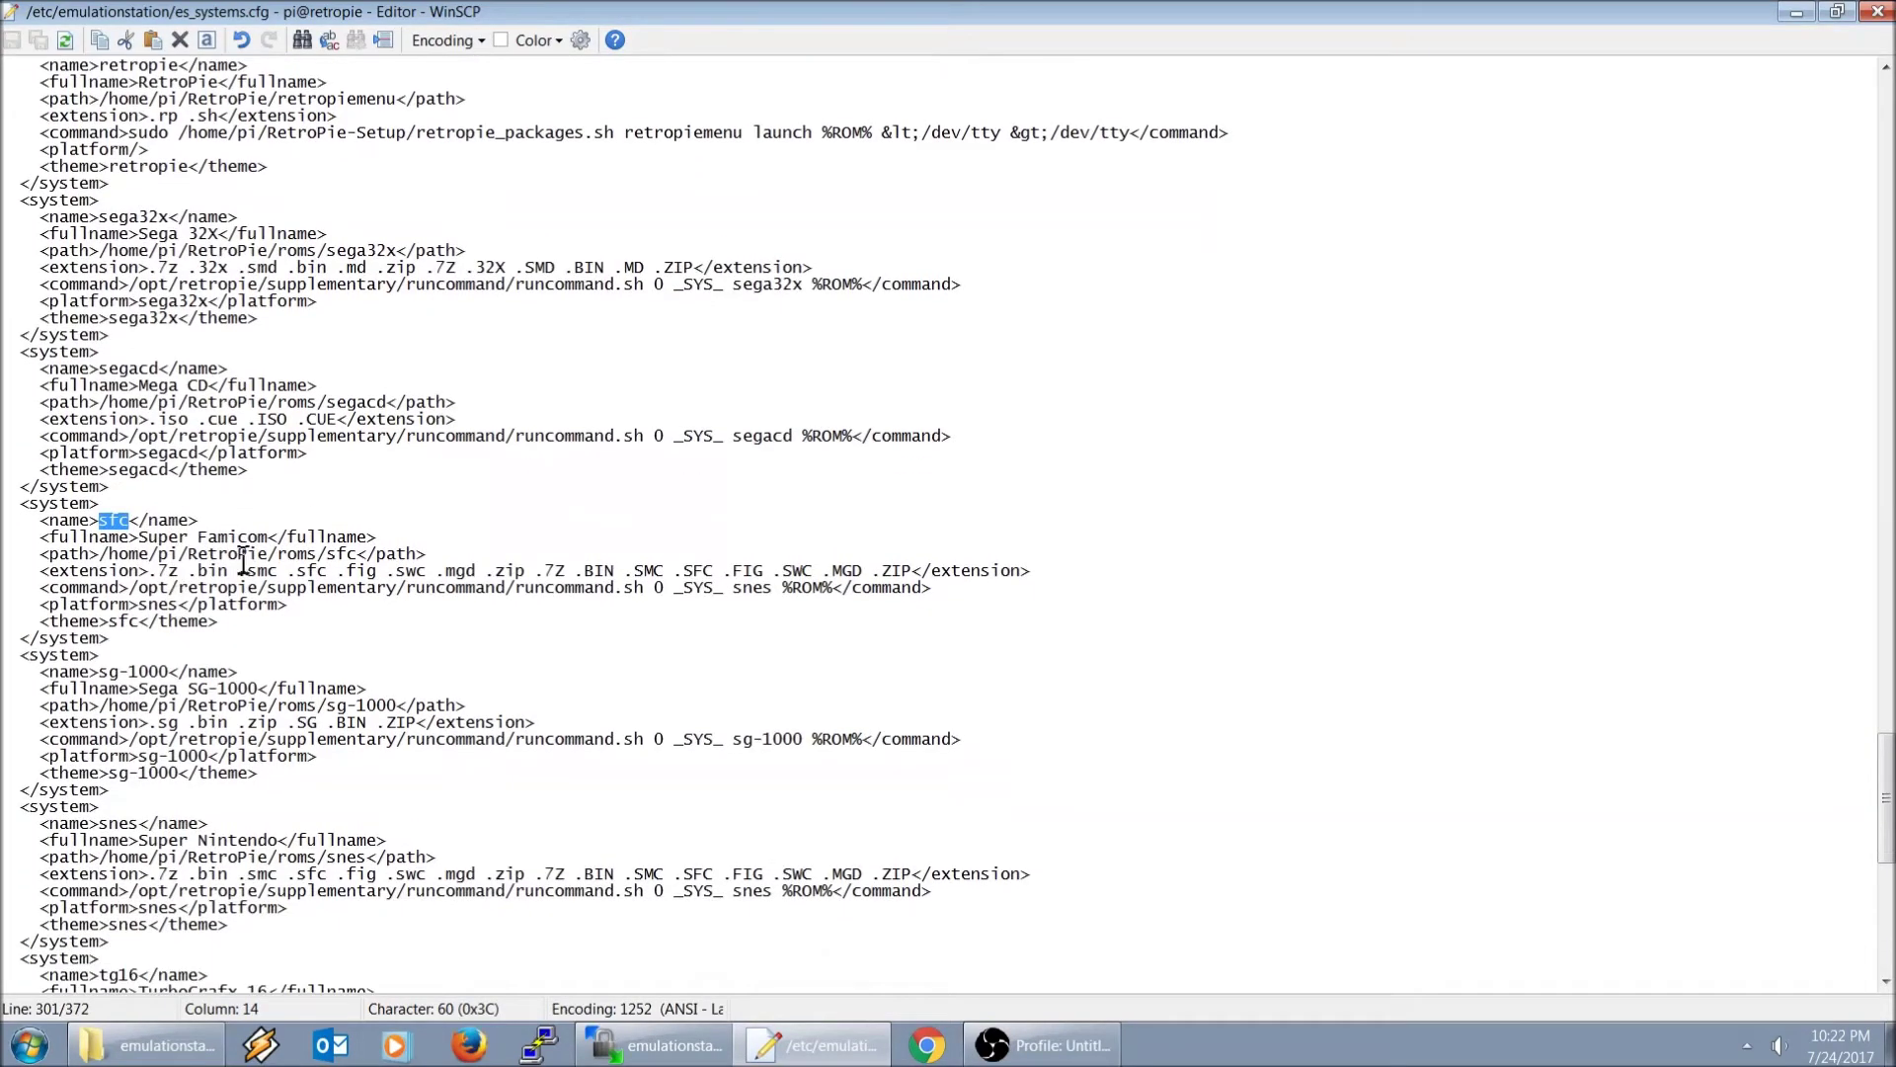
{"action": "scroll", "coordinate": [155, 672], "scroll_direction": "down", "scroll_amount": 3}
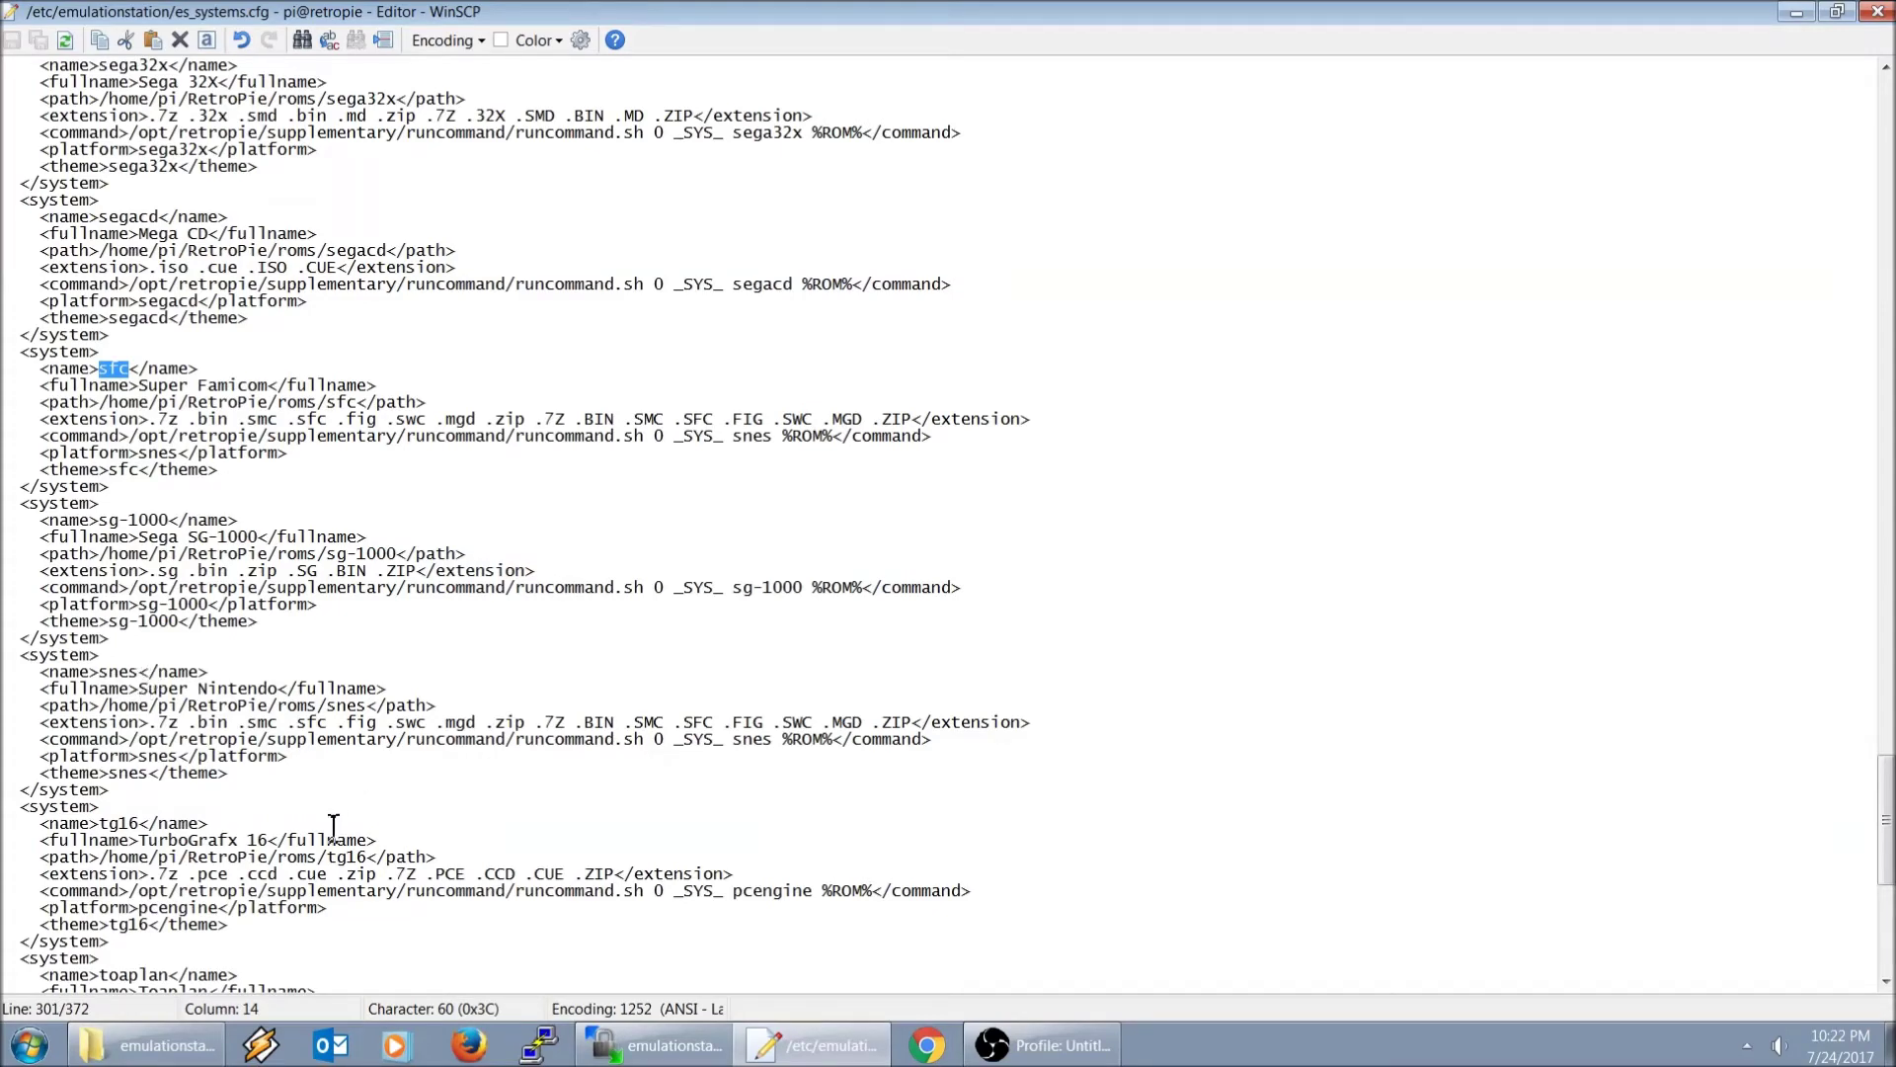
{"action": "left_click", "coordinate": [103, 373]}
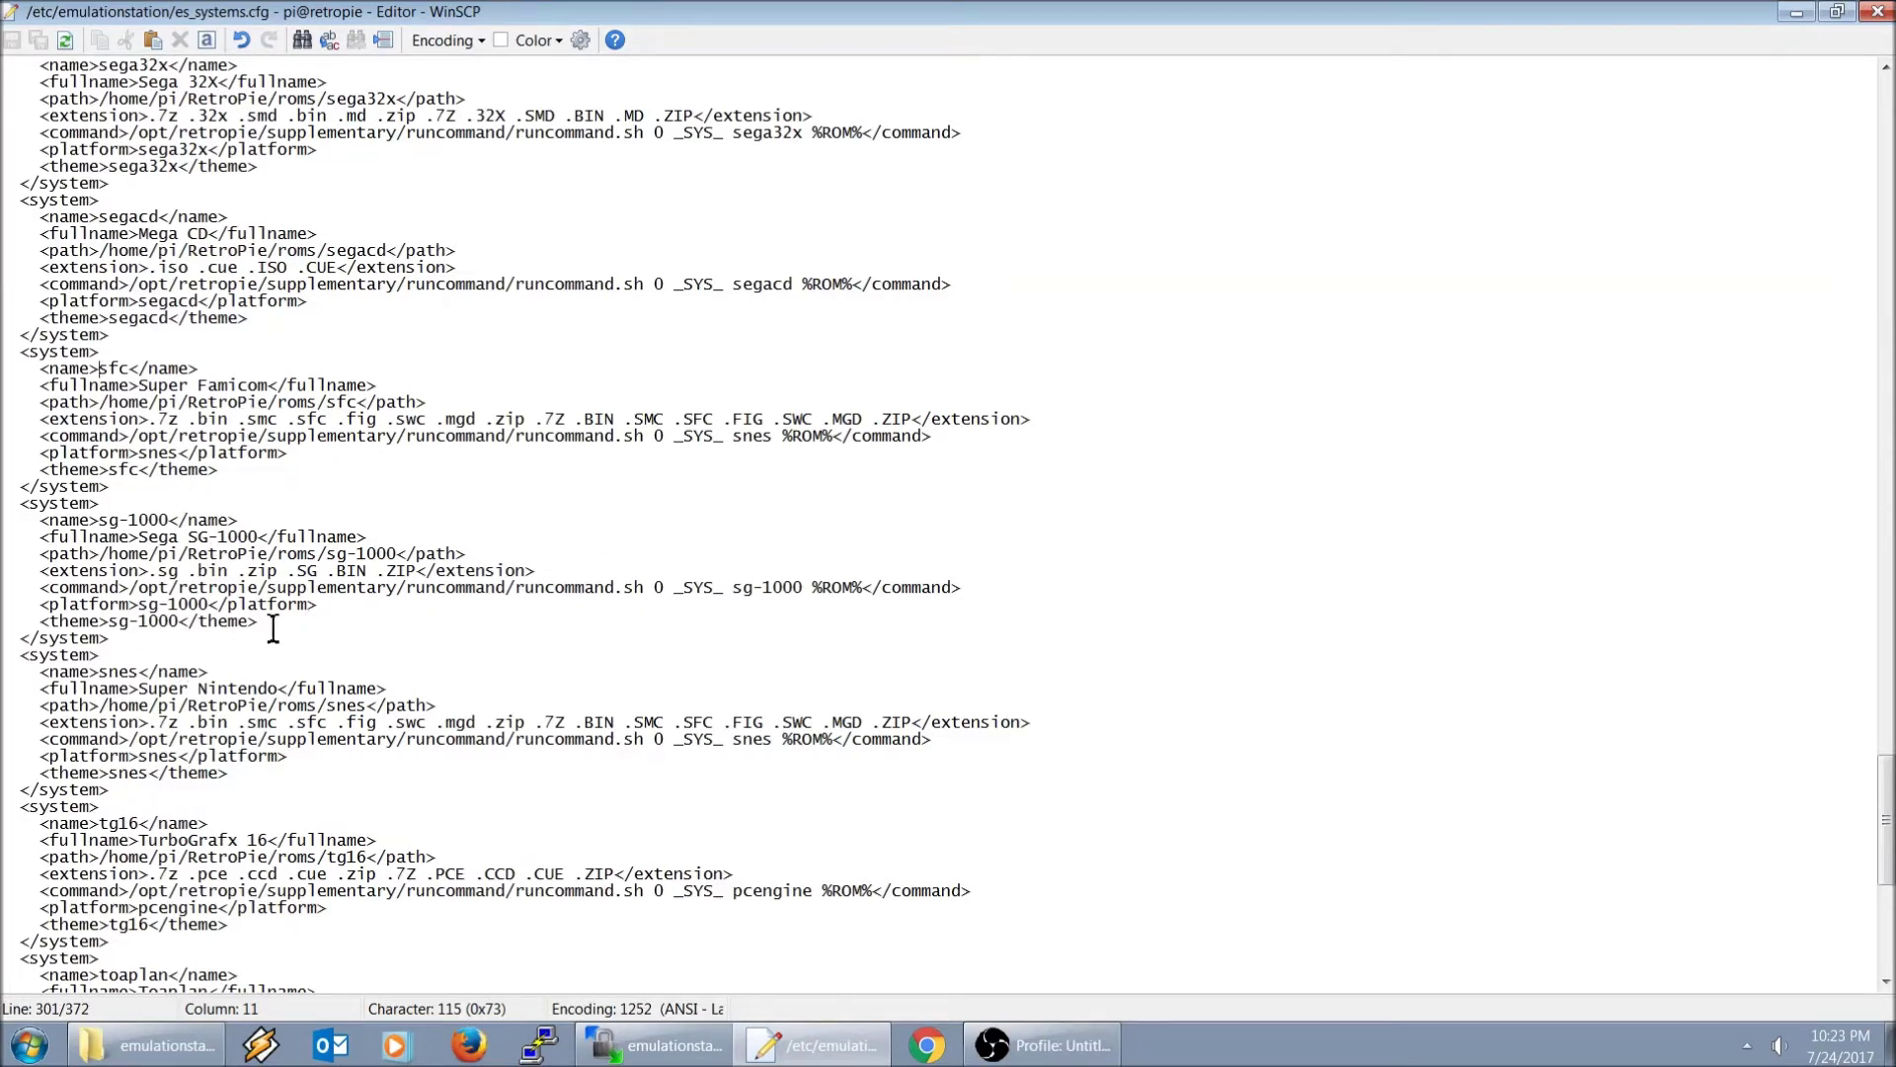
{"action": "left_click", "coordinate": [1881, 12]}
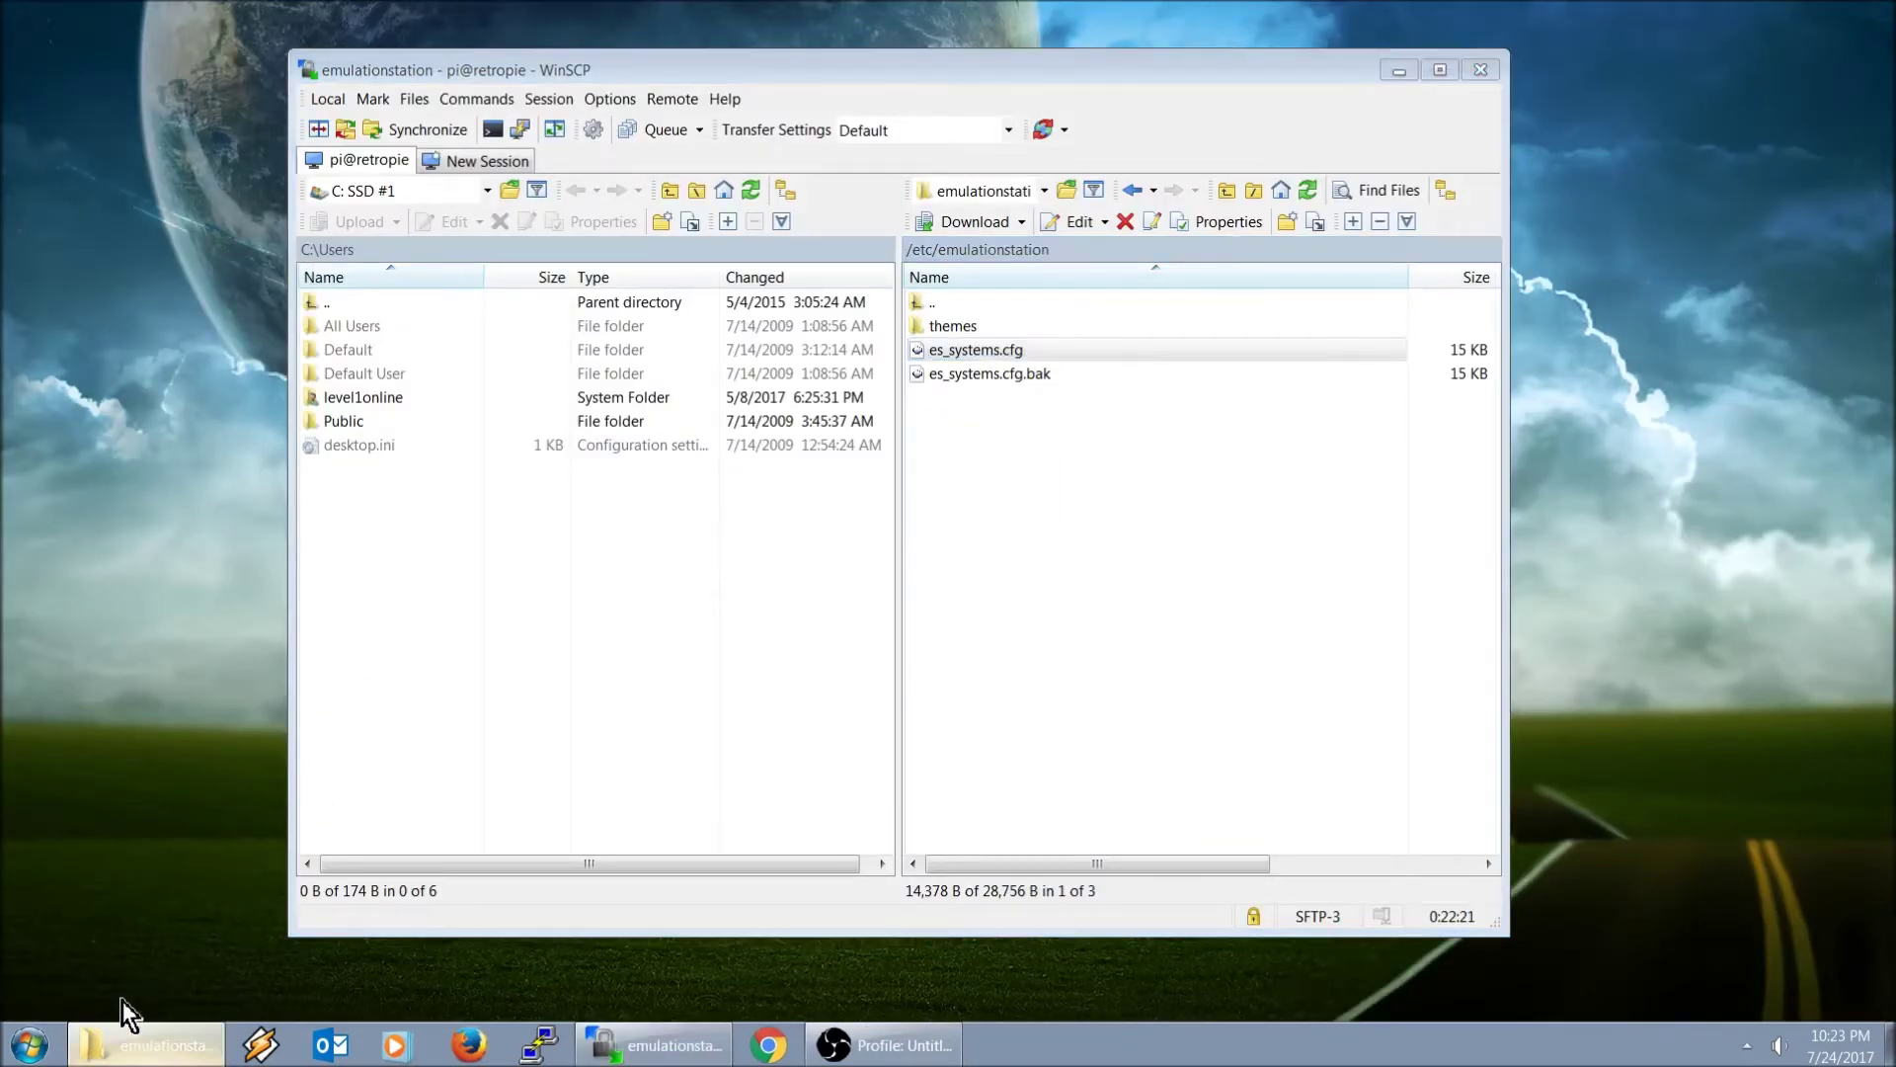
- Switch to a Windows Explorer window showing Libraries and maximize it
{"action": "left_click", "coordinate": [99, 1049]}
{"action": "left_click_drag", "start_coordinate": [835, 510], "coordinate": [842, 918]}
{"action": "double_click", "coordinate": [846, 188]}
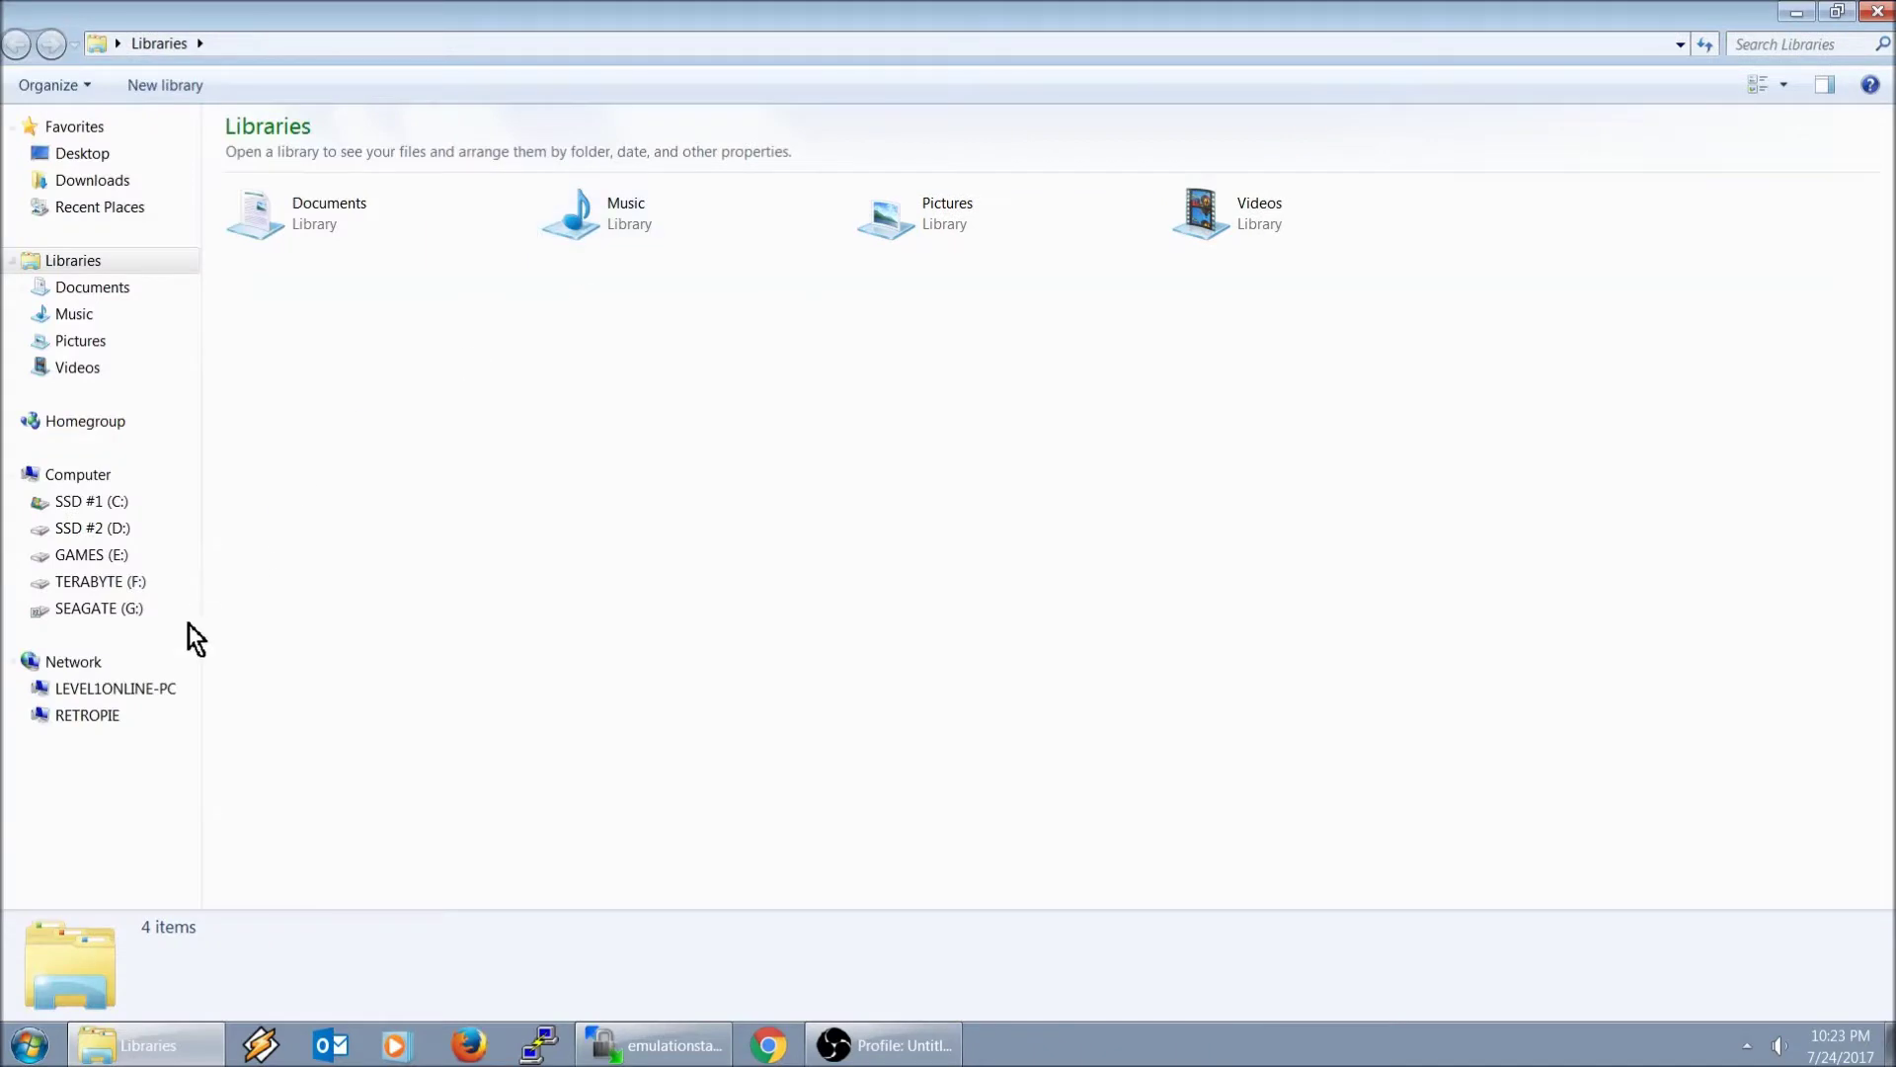
- Open es_systems.cfg from the RETROPIE network computer's configs\all\emulationstation folder
{"action": "left_click", "coordinate": [87, 716]}
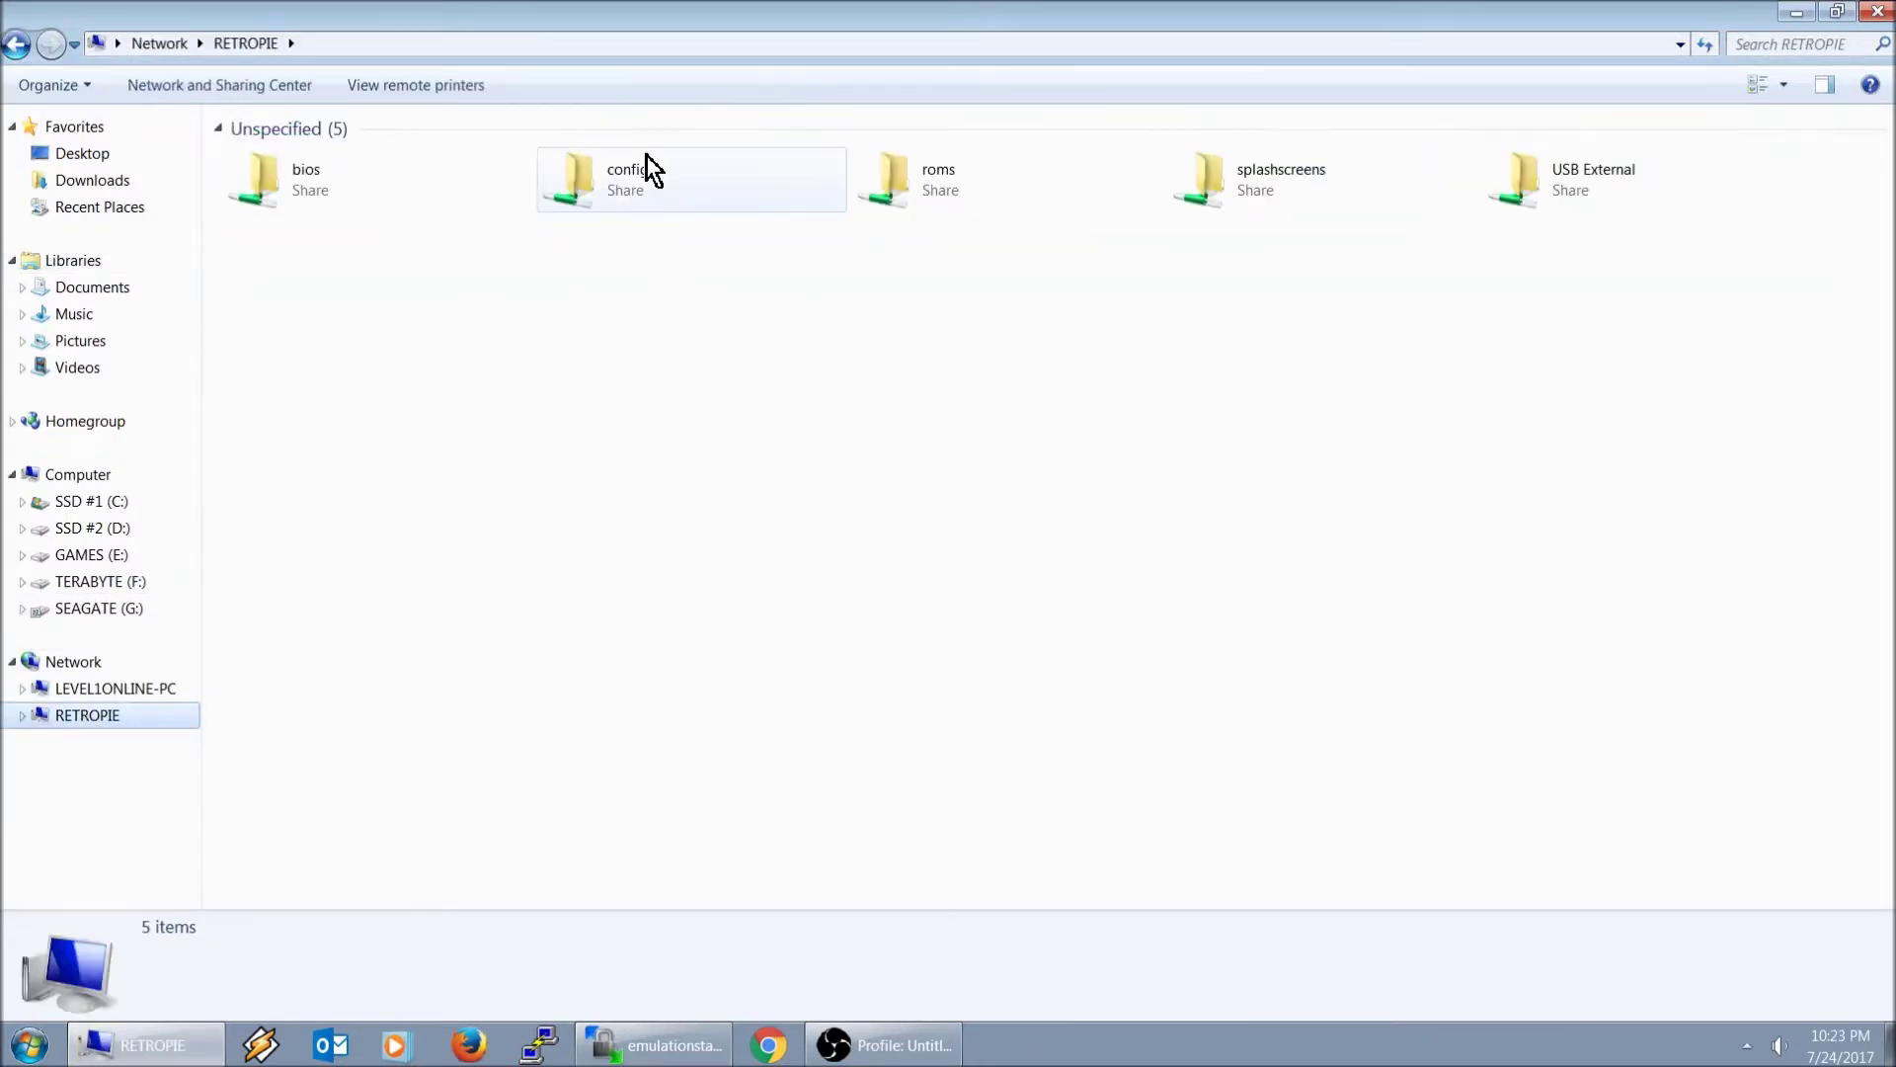
{"action": "double_click", "coordinate": [638, 188]}
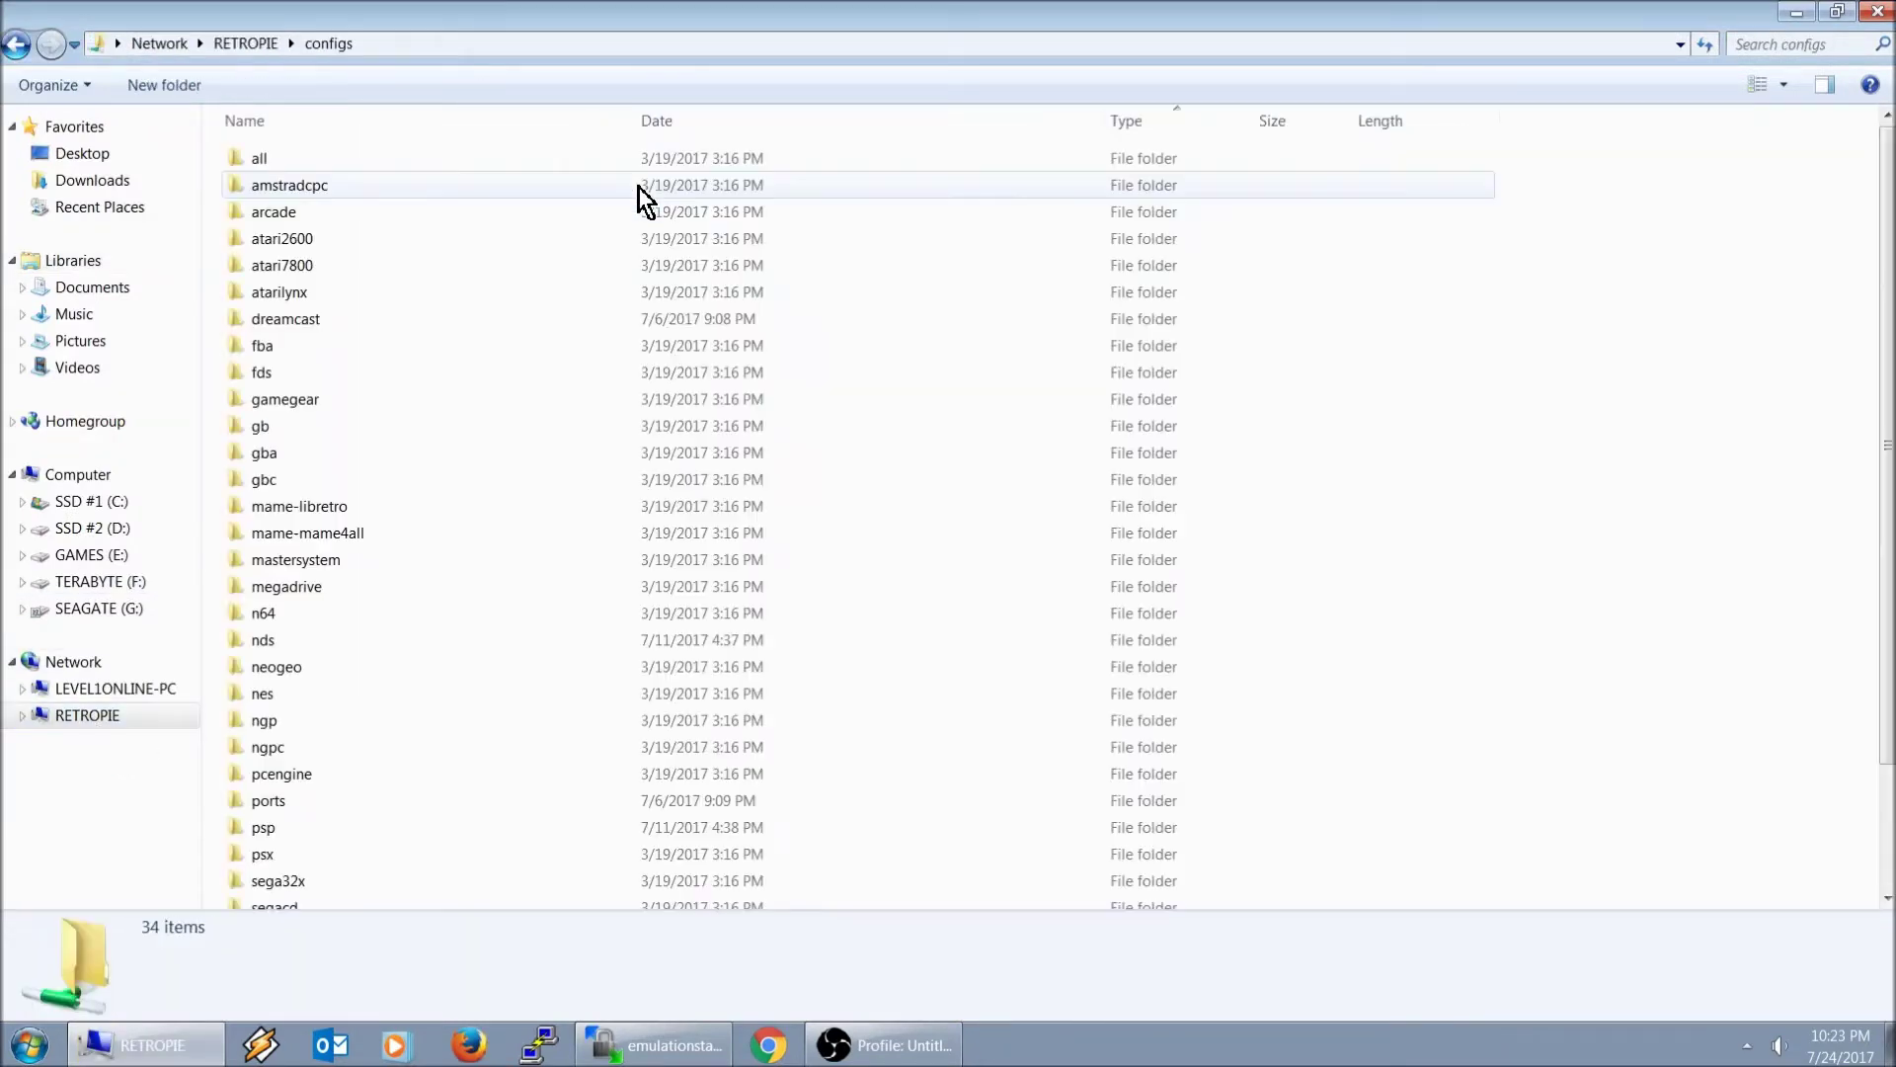
{"action": "double_click", "coordinate": [277, 158]}
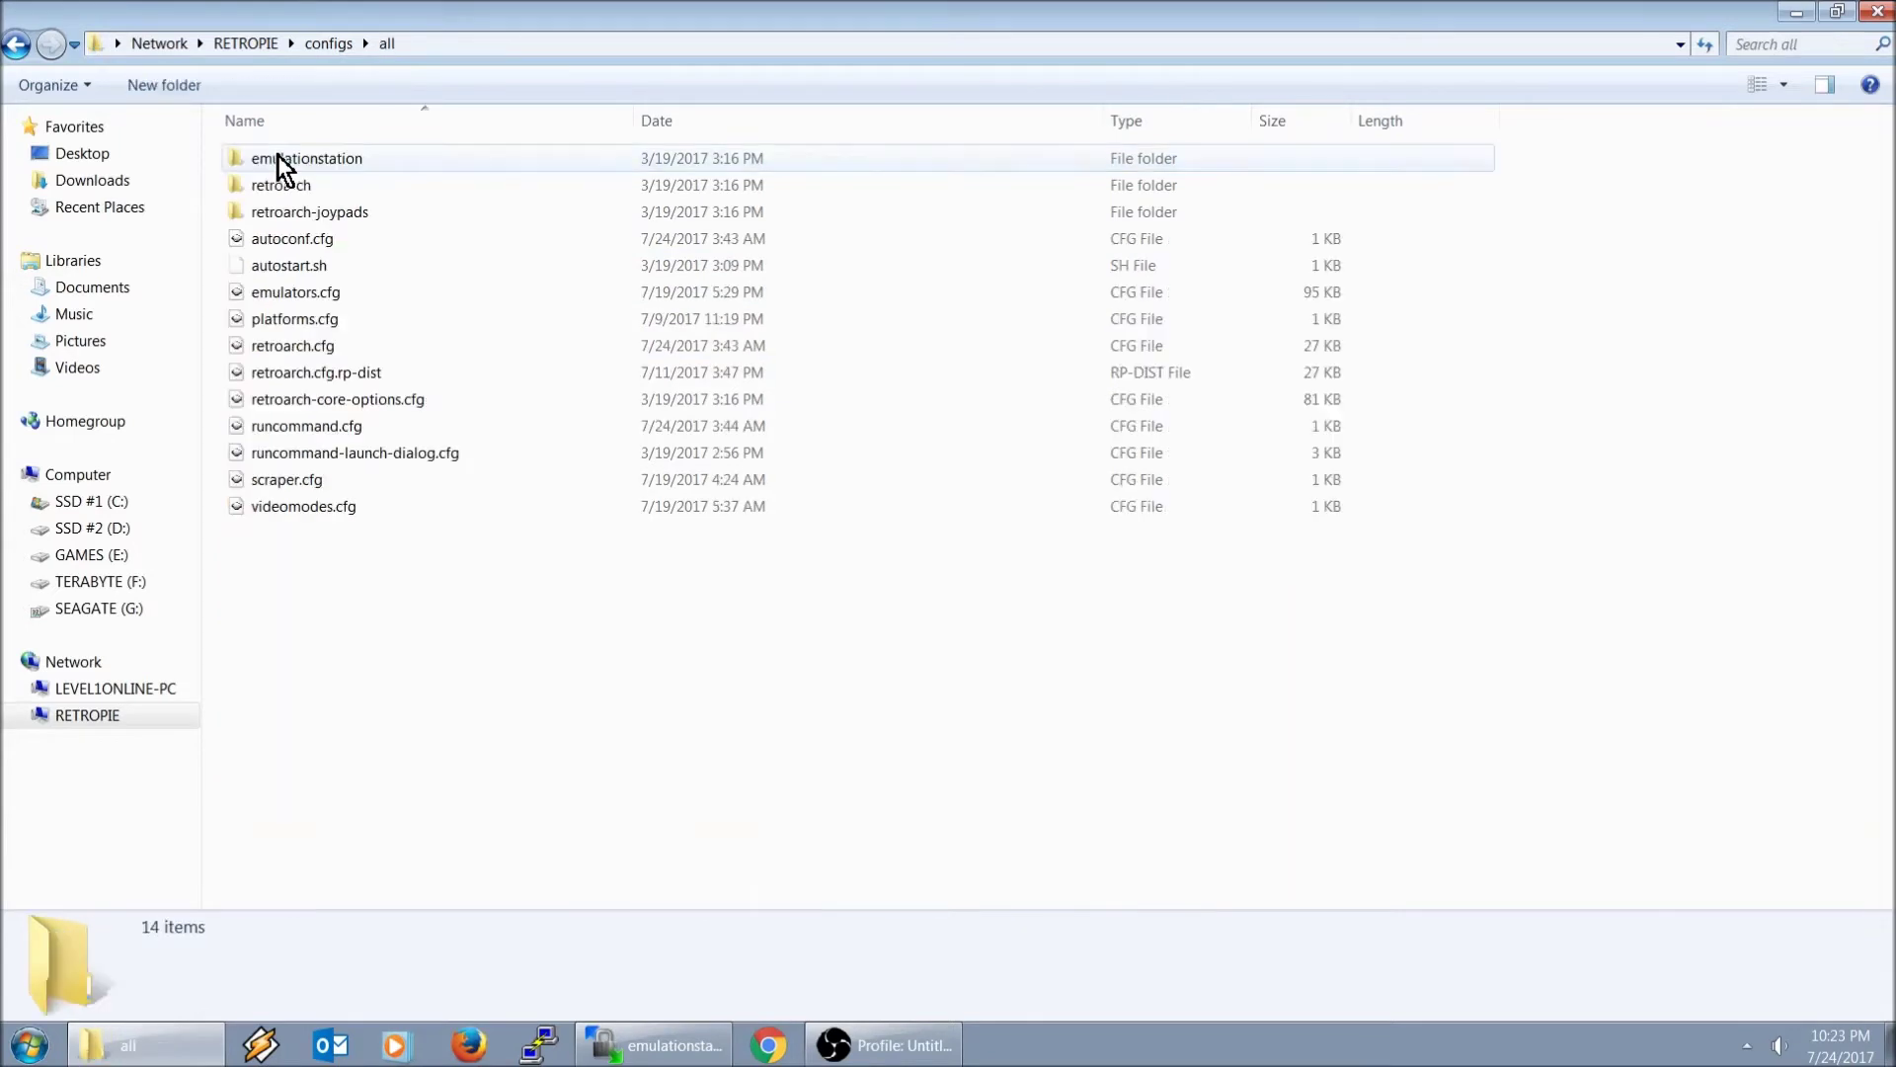
{"action": "double_click", "coordinate": [350, 158]}
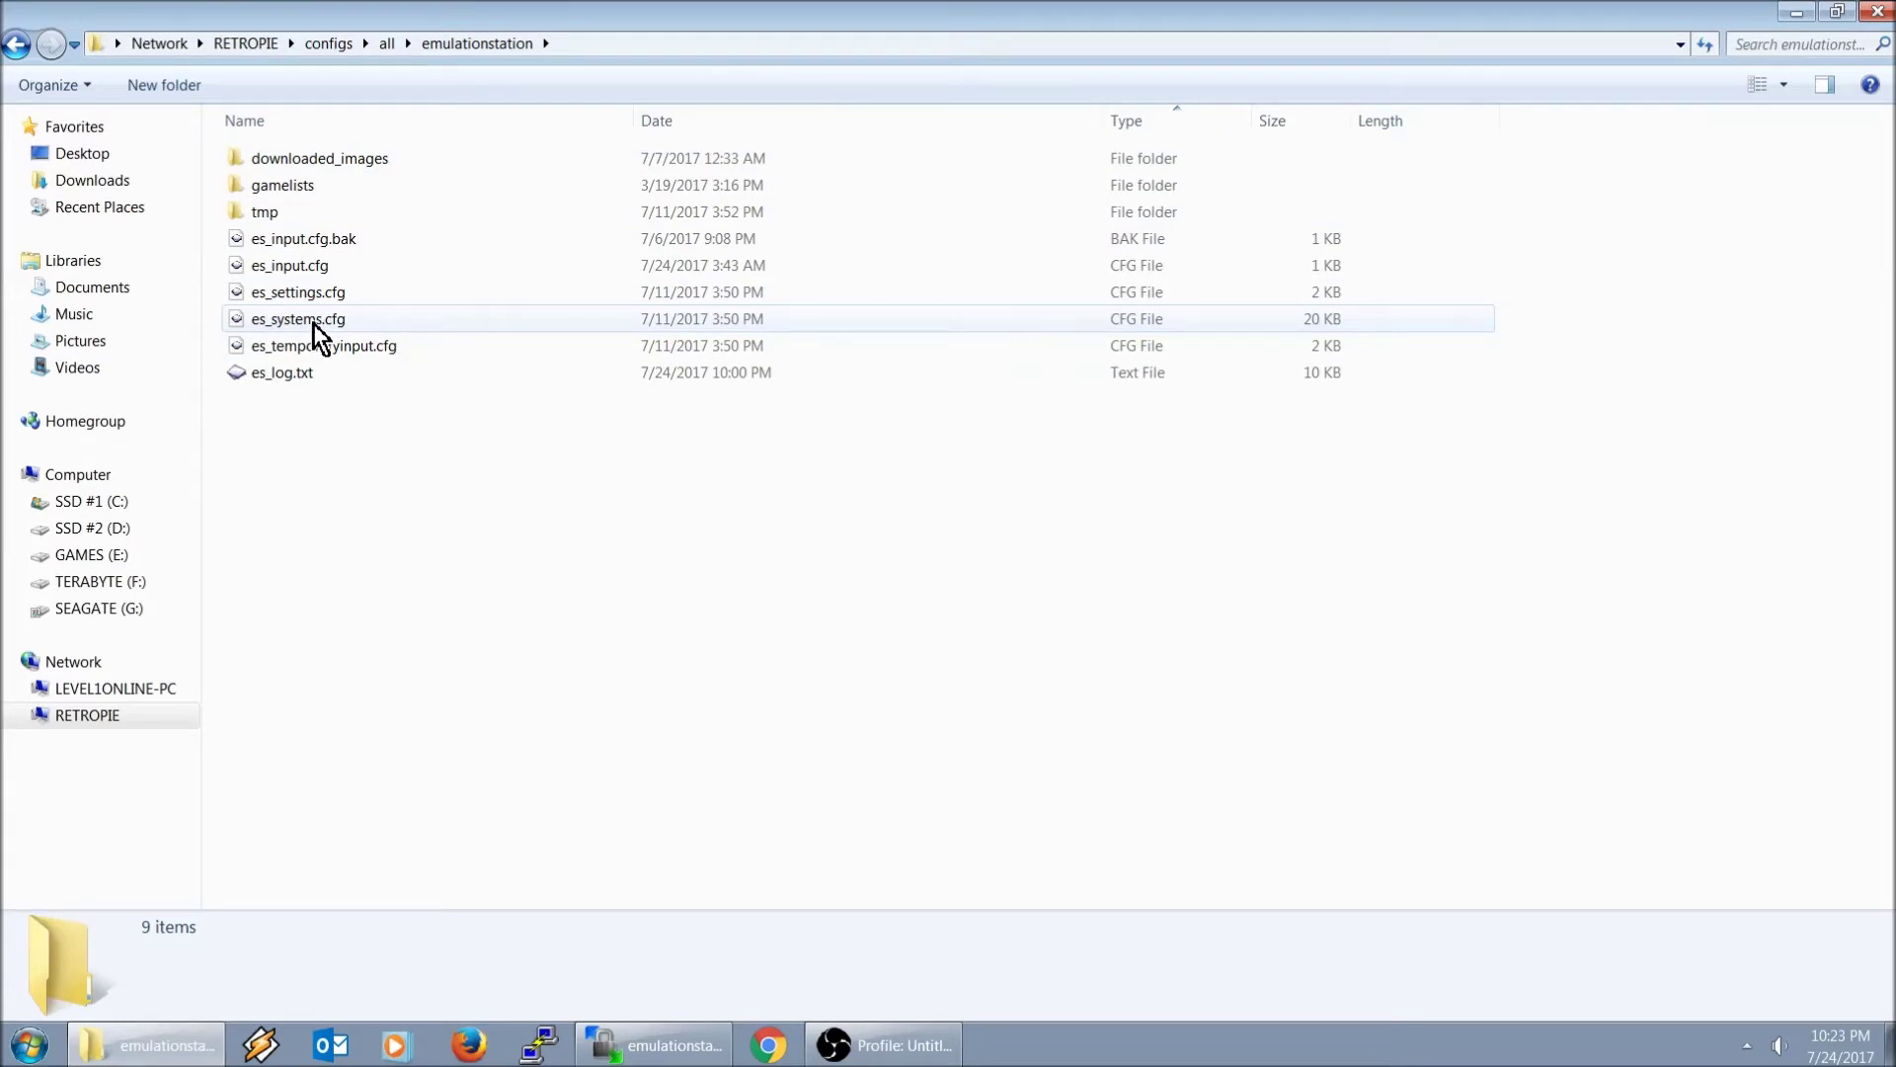
{"action": "double_click", "coordinate": [378, 318]}
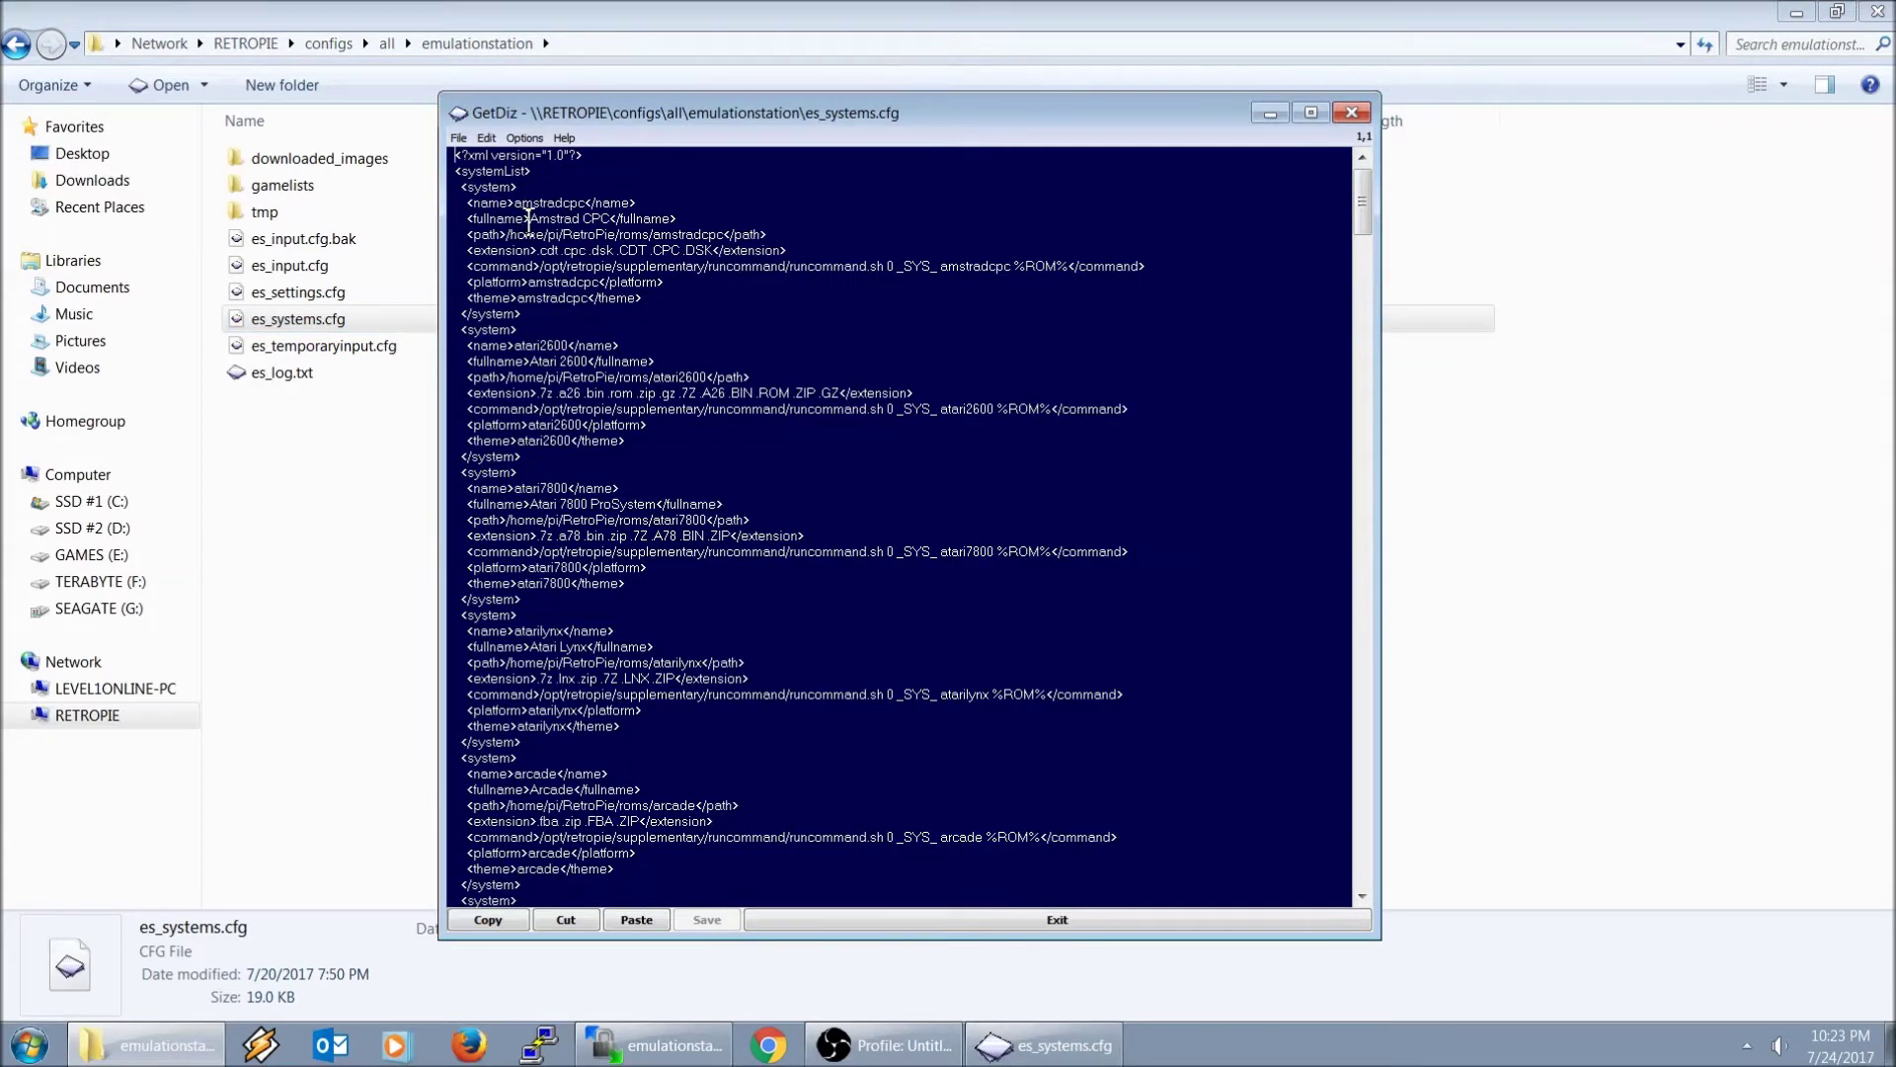
- Look through the system entries in es_systems.cfg to find the Super Nintendo and Super Famicom blocks
{"action": "scroll", "coordinate": [603, 296], "scroll_direction": "down", "scroll_amount": 10}
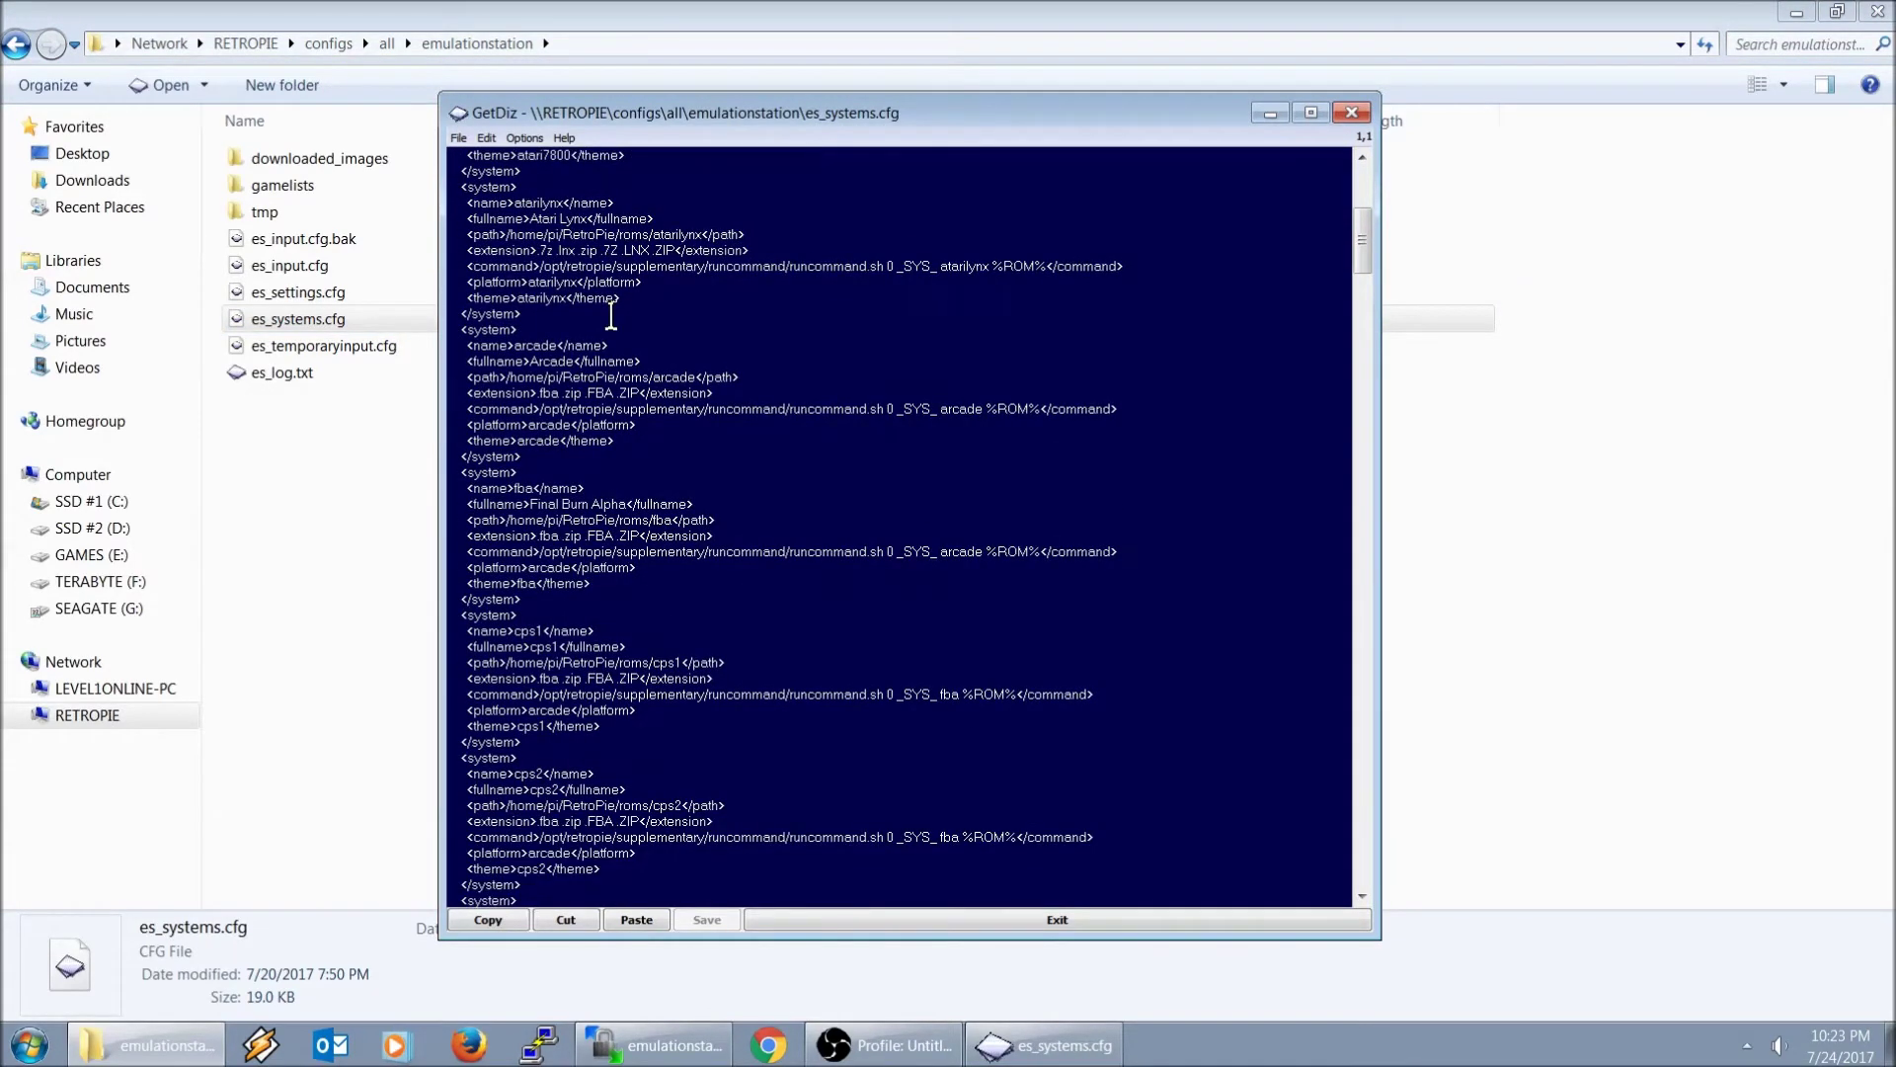
{"action": "left_click_drag", "start_coordinate": [1363, 263], "coordinate": [1394, 701]}
{"action": "scroll", "coordinate": [683, 380], "scroll_direction": "up", "scroll_amount": 6}
{"action": "scroll", "coordinate": [682, 380], "scroll_direction": "up", "scroll_amount": 1}
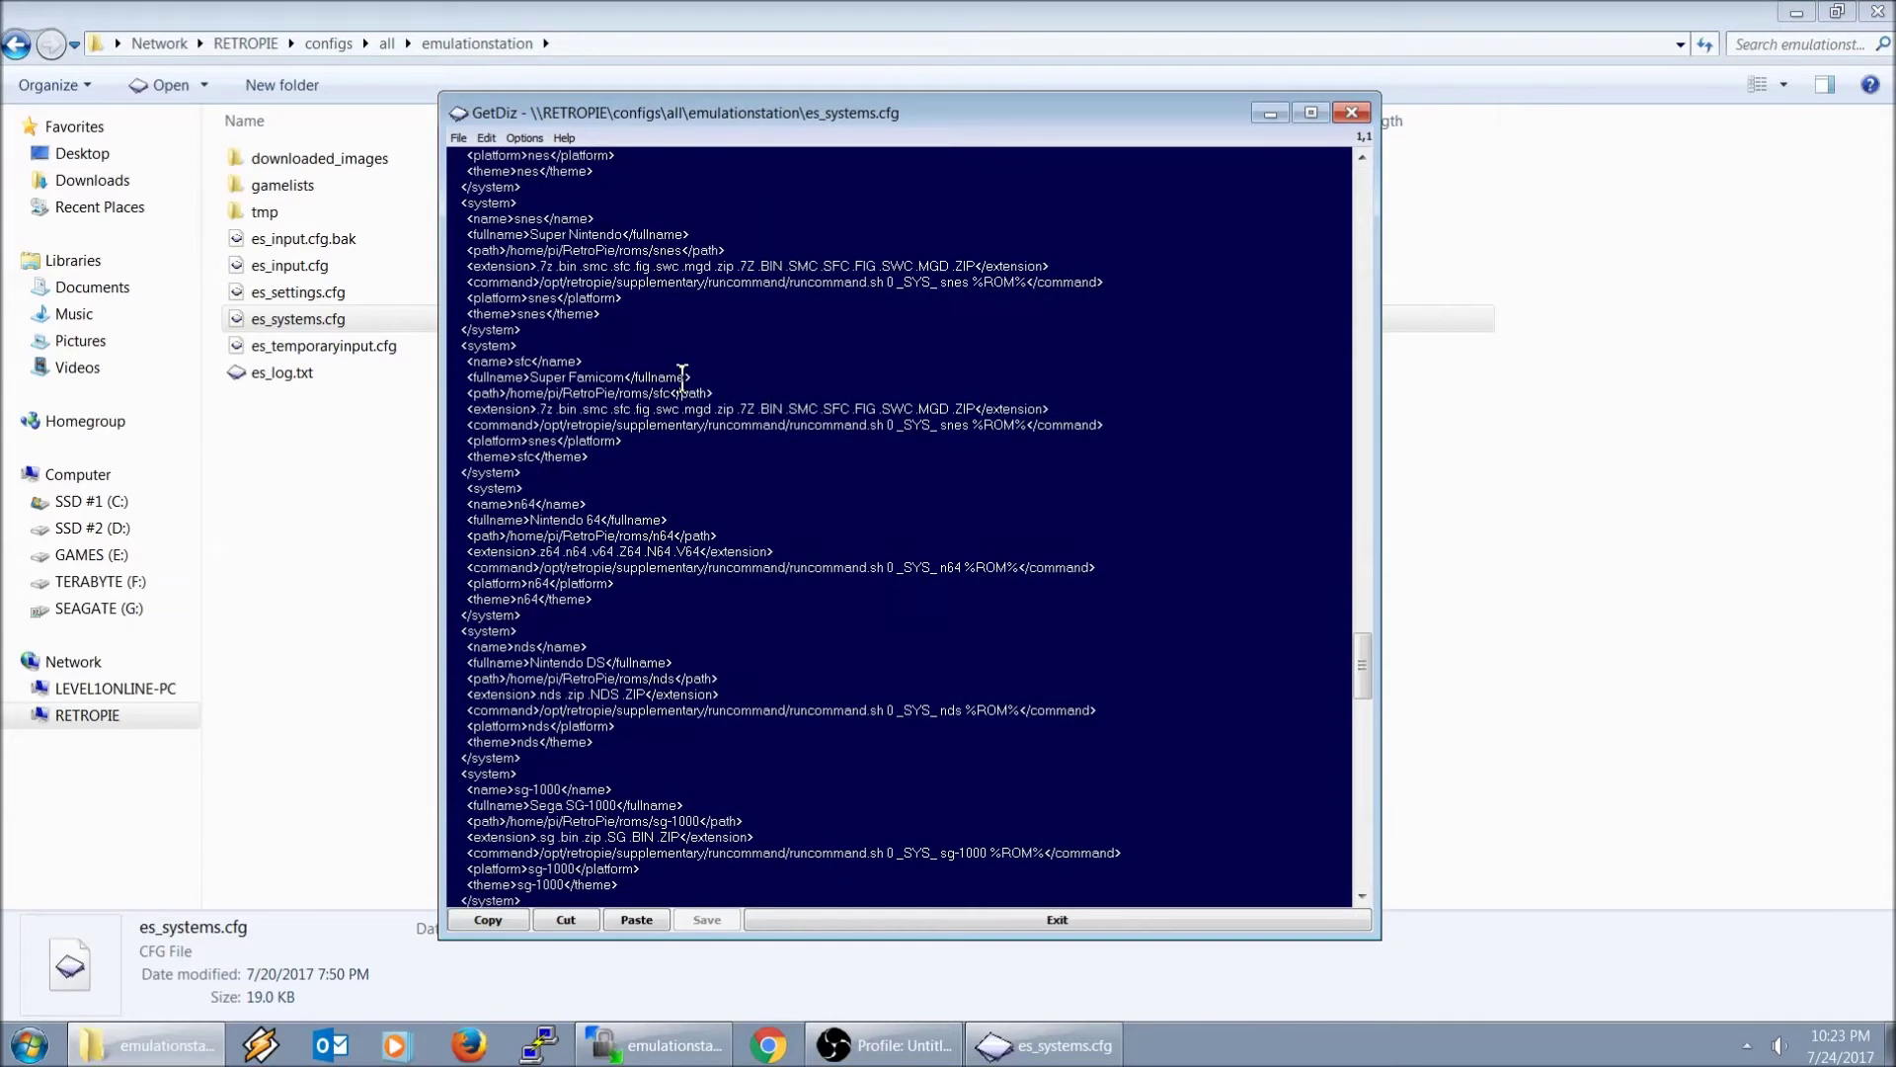
- Highlight the opening lines of the snes and sfc entries and the whole Super Nintendo block, and close the file without editing it
{"action": "left_click_drag", "start_coordinate": [462, 203], "coordinate": [596, 218]}
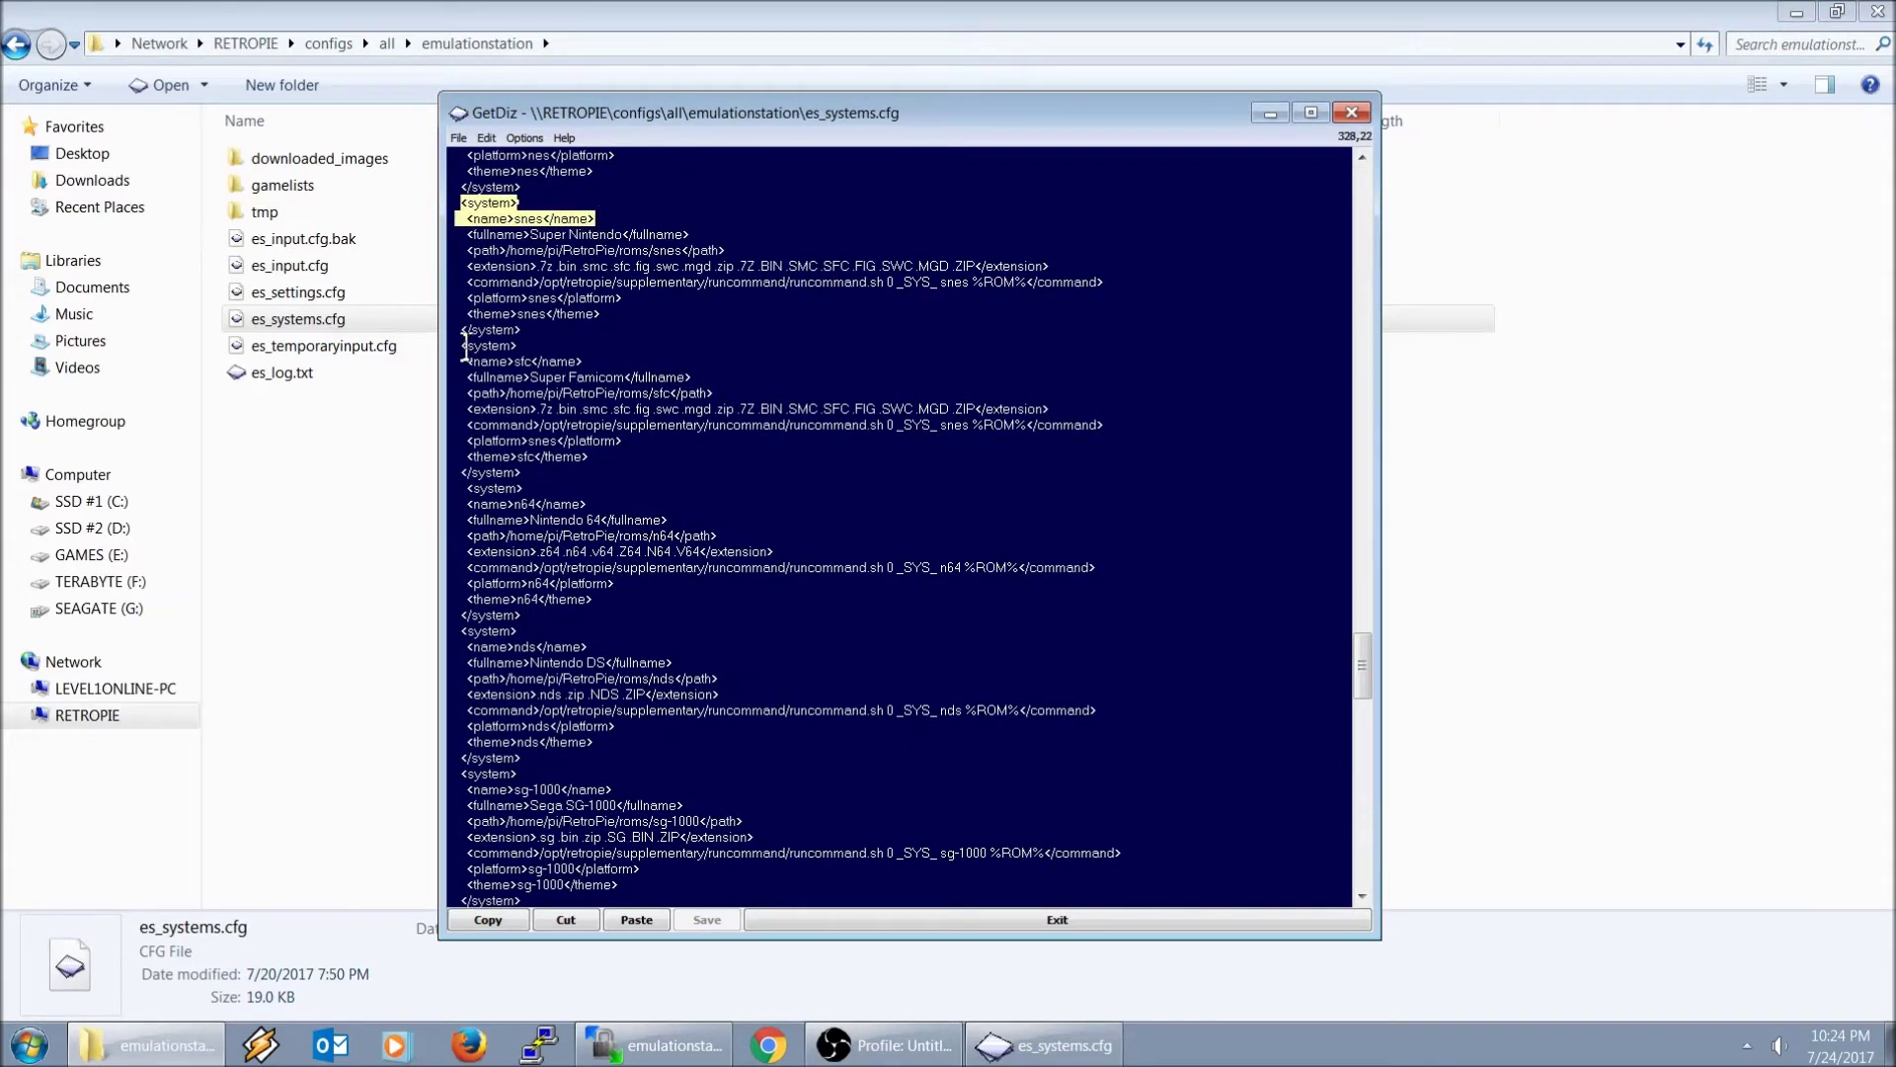
{"action": "left_click_drag", "start_coordinate": [470, 330], "coordinate": [600, 362]}
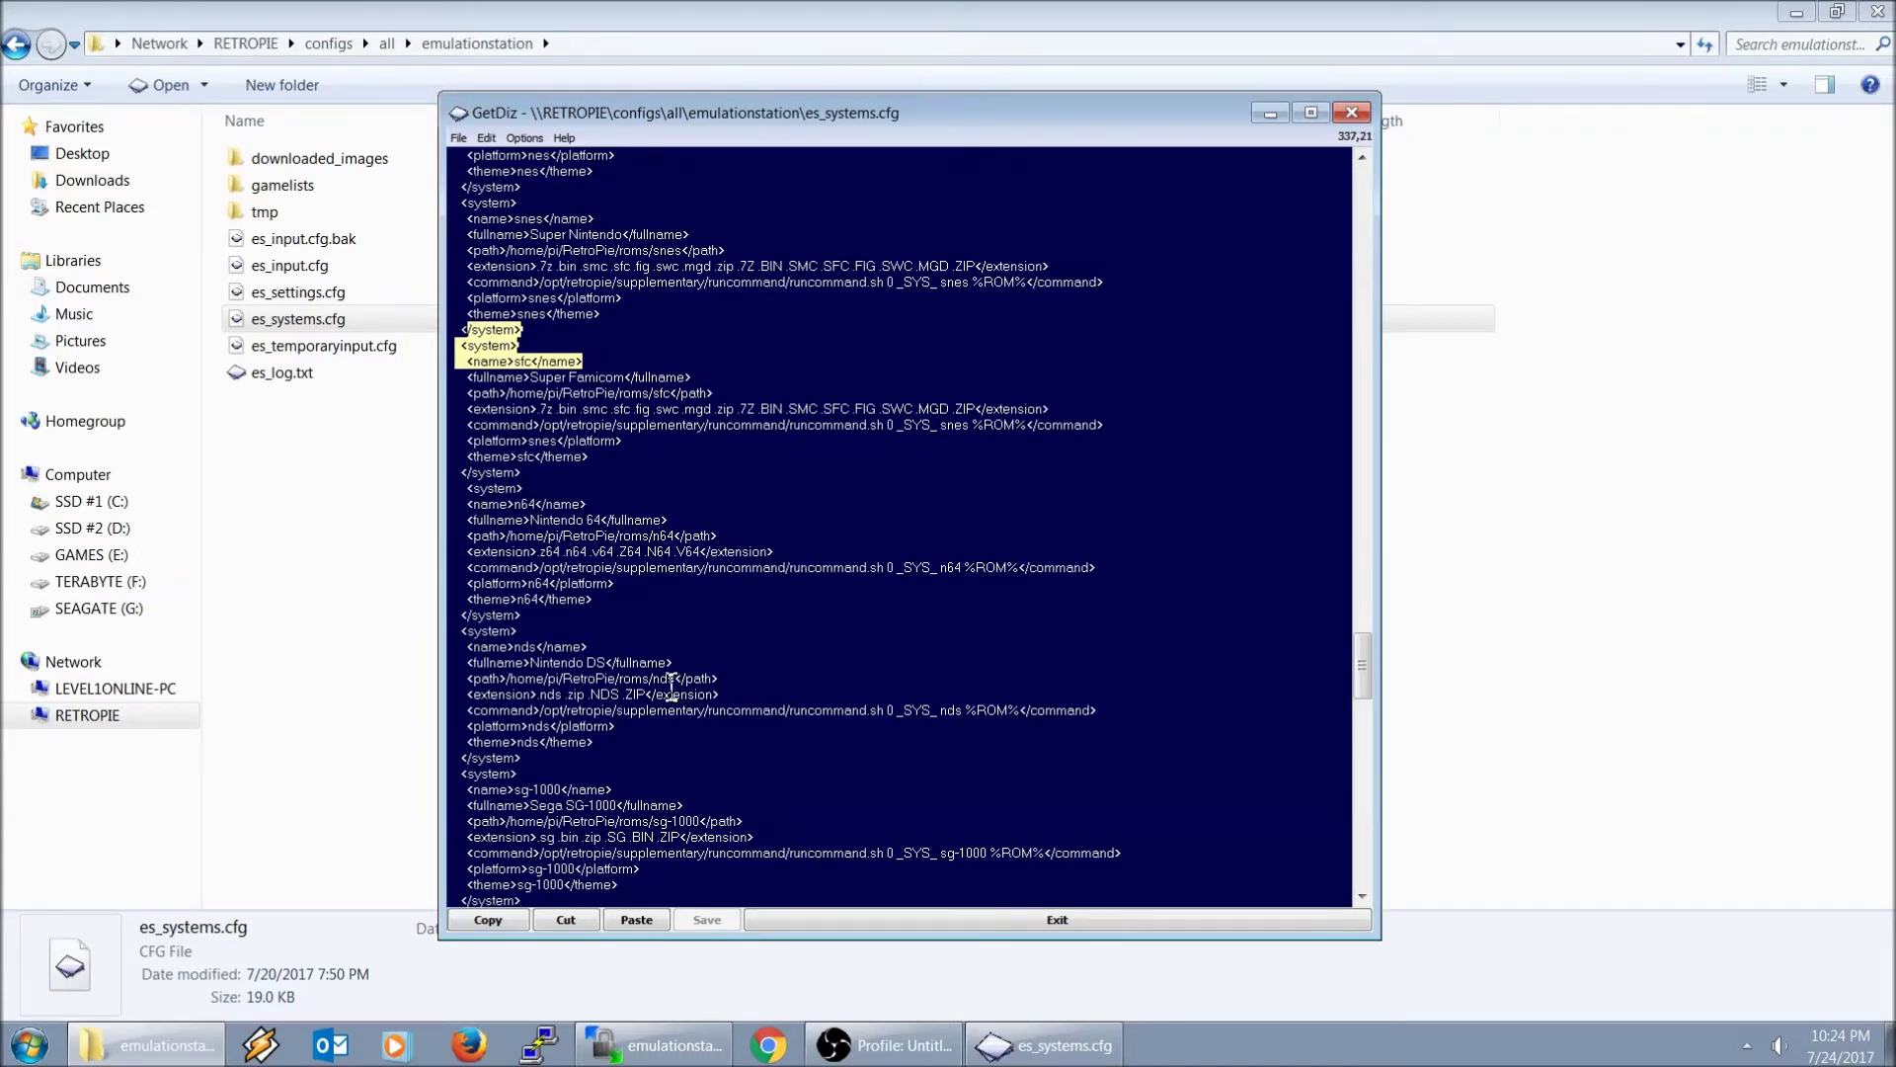
{"action": "left_click", "coordinate": [765, 467]}
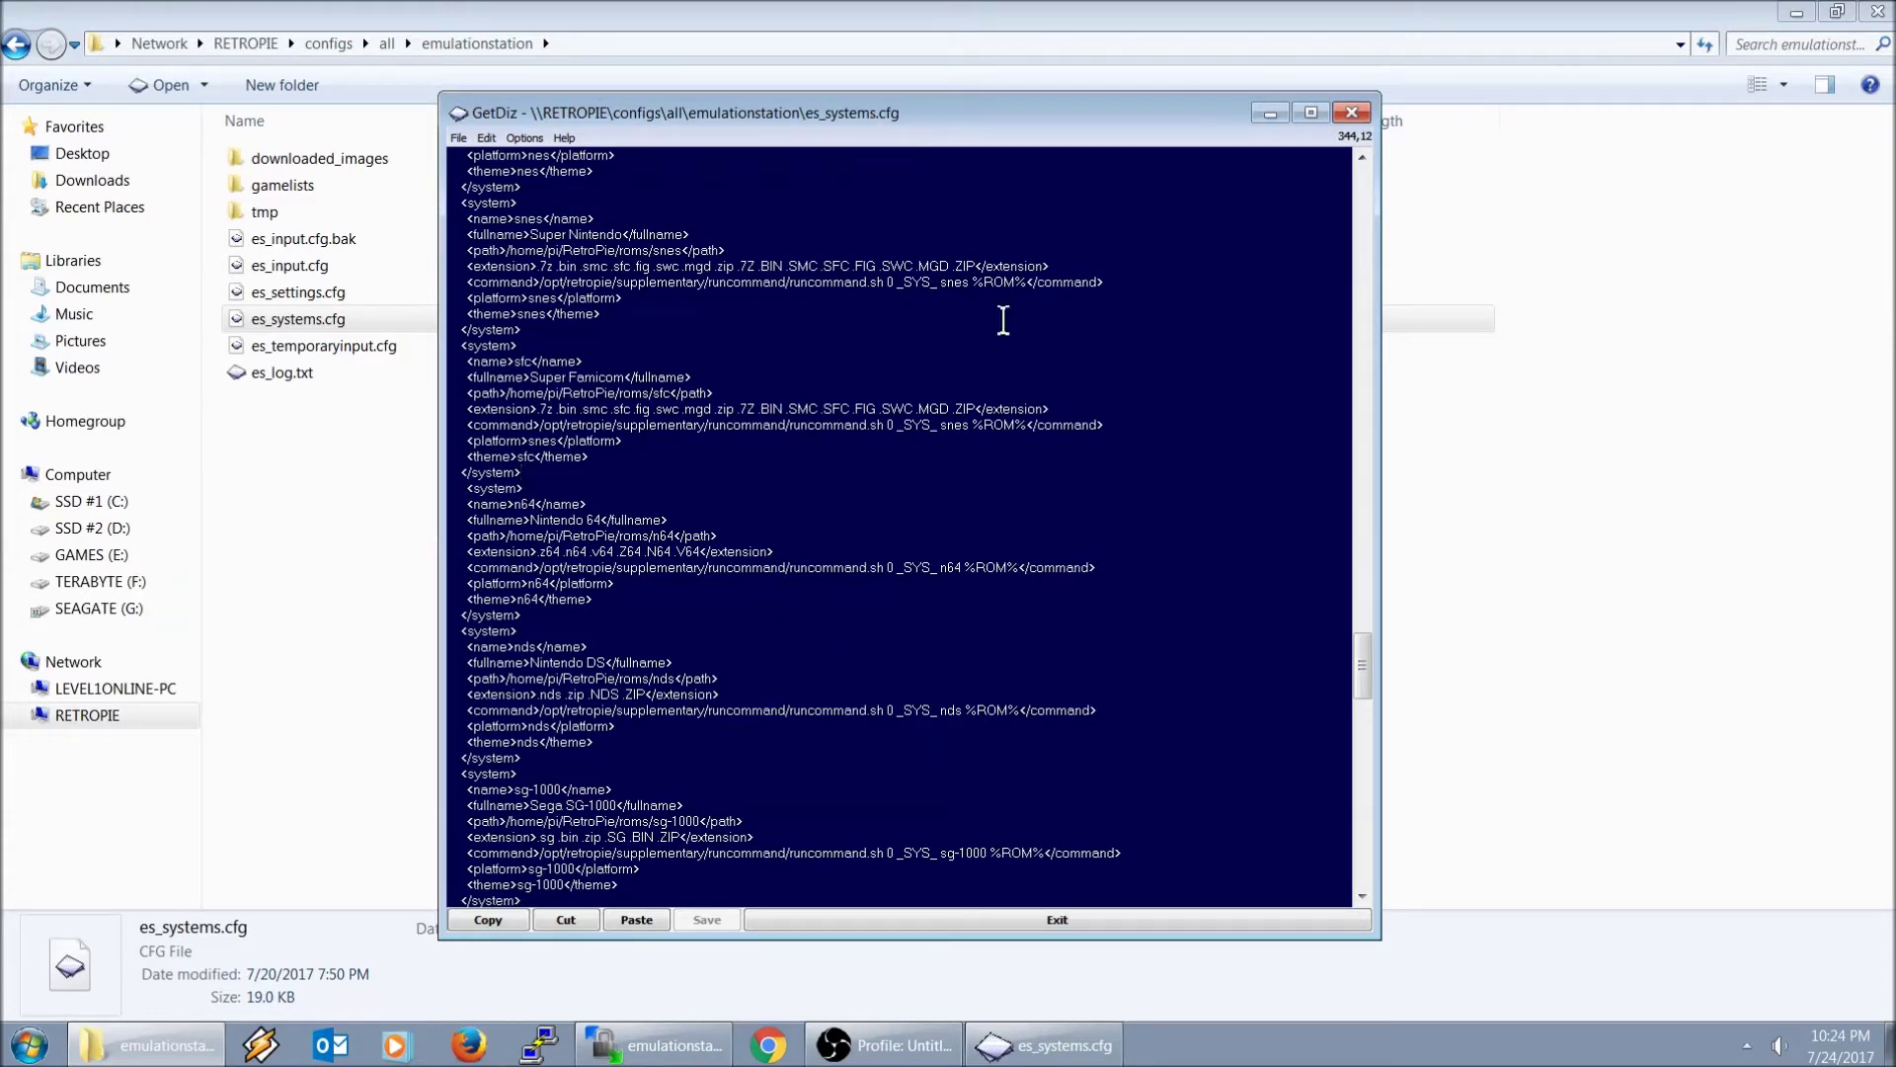
{"action": "left_click_drag", "start_coordinate": [521, 330], "coordinate": [457, 203]}
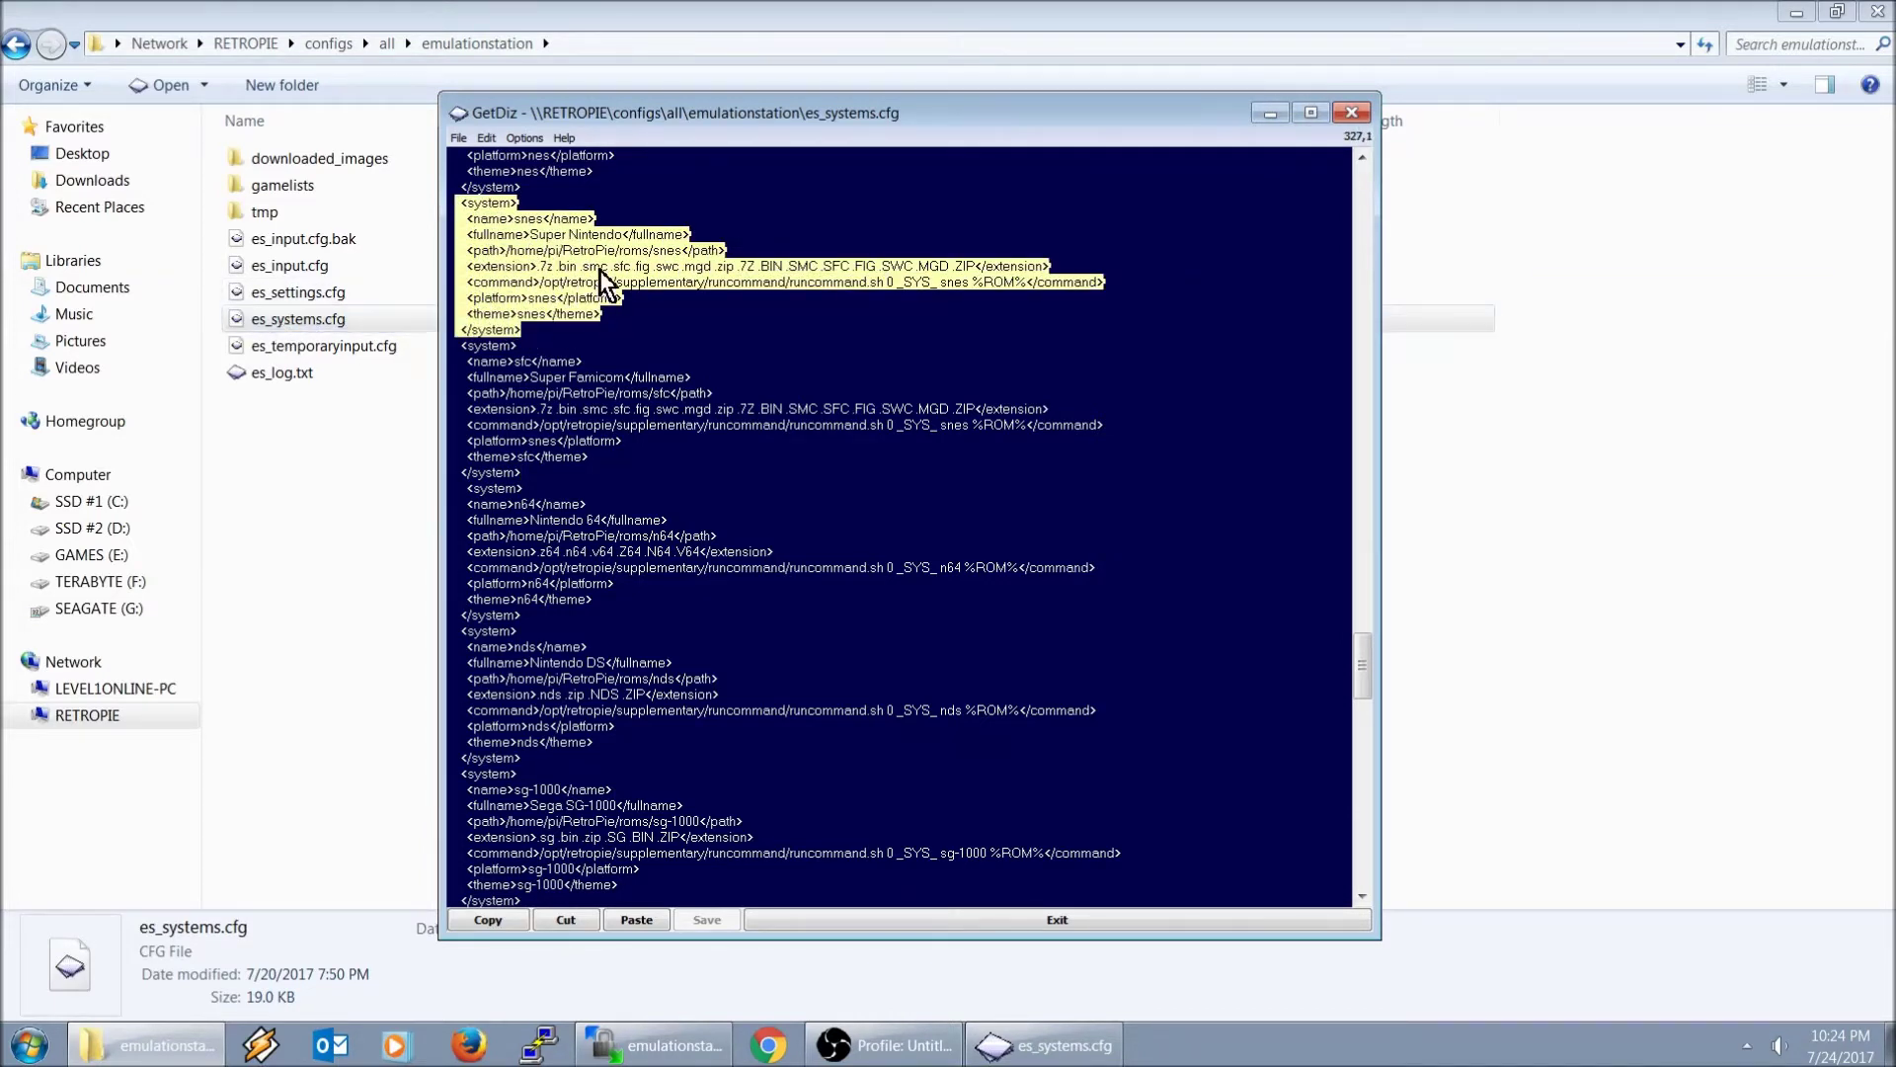
{"action": "left_click", "coordinate": [1366, 112]}
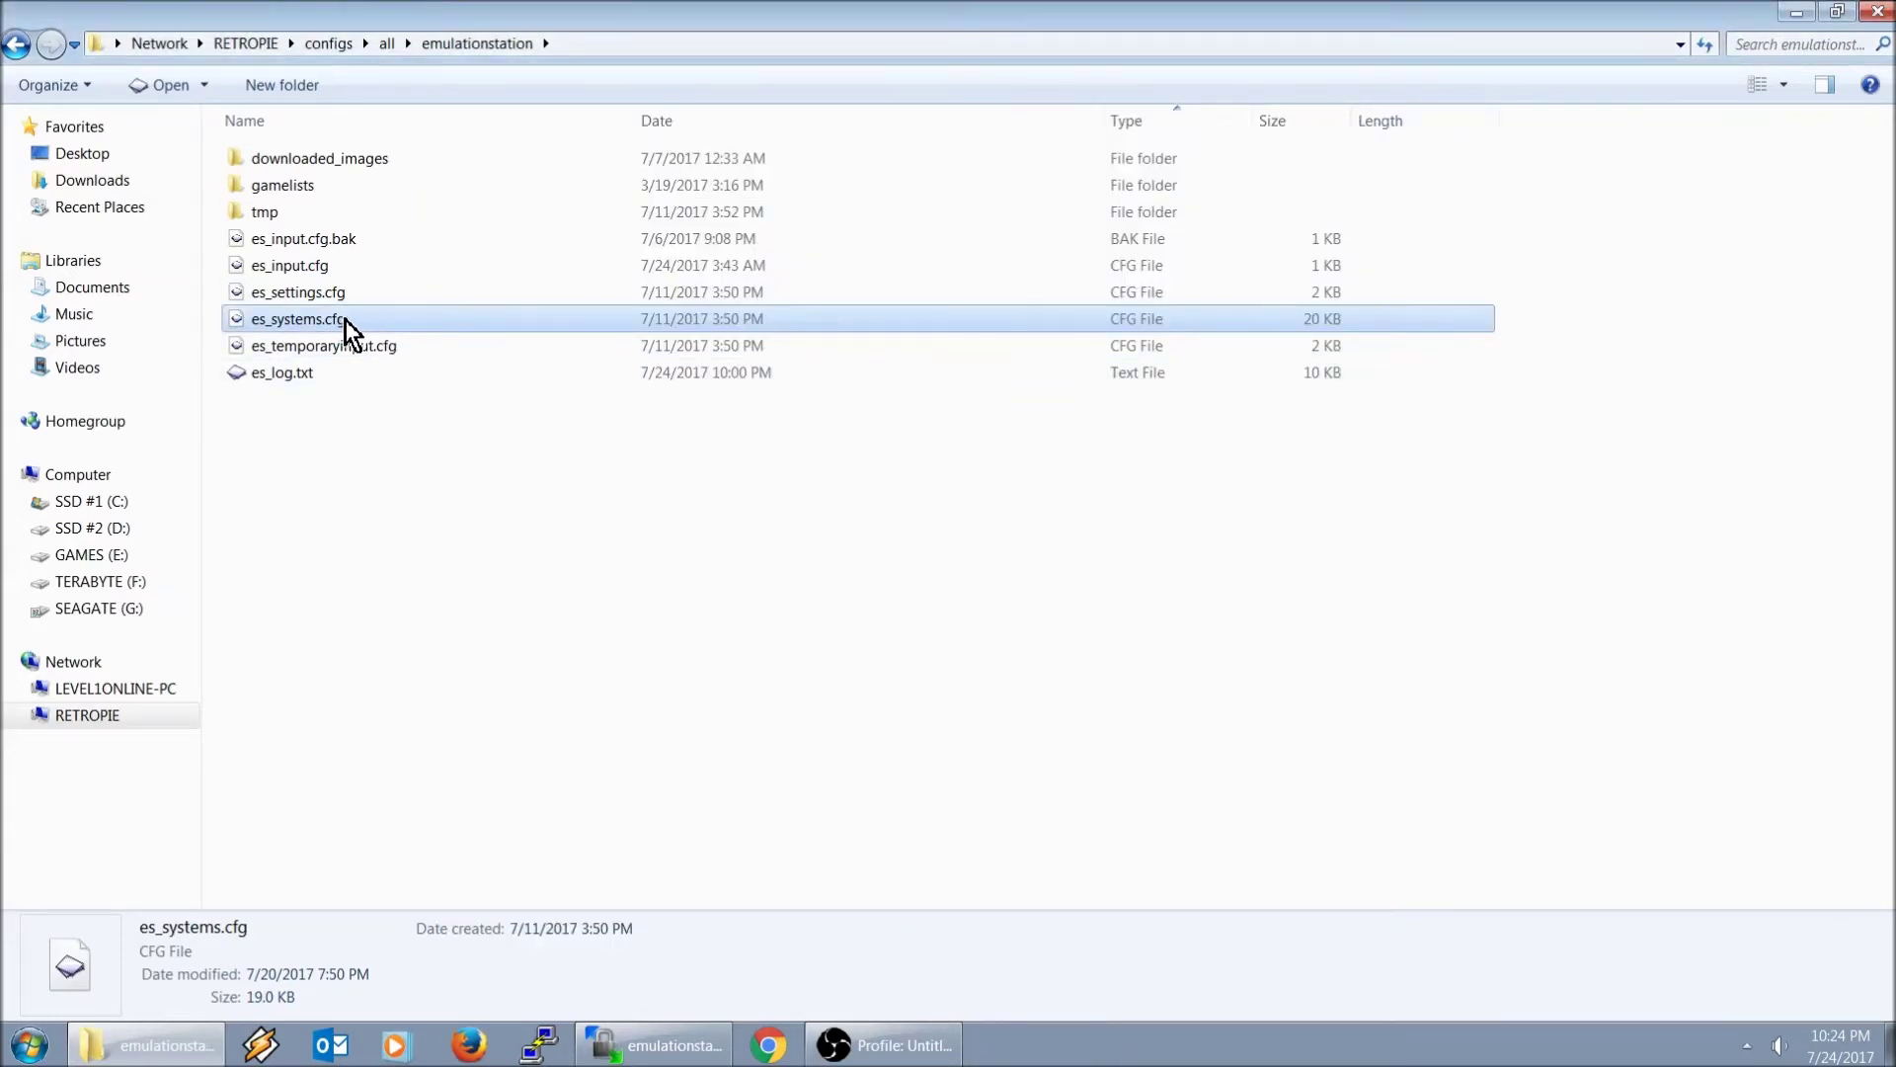
- Switch to WinSCP, open es_systems.cfg from /opt/retropie/configs/all/emulationstation on the remote side, and close it without editing
{"action": "left_click", "coordinate": [680, 1045]}
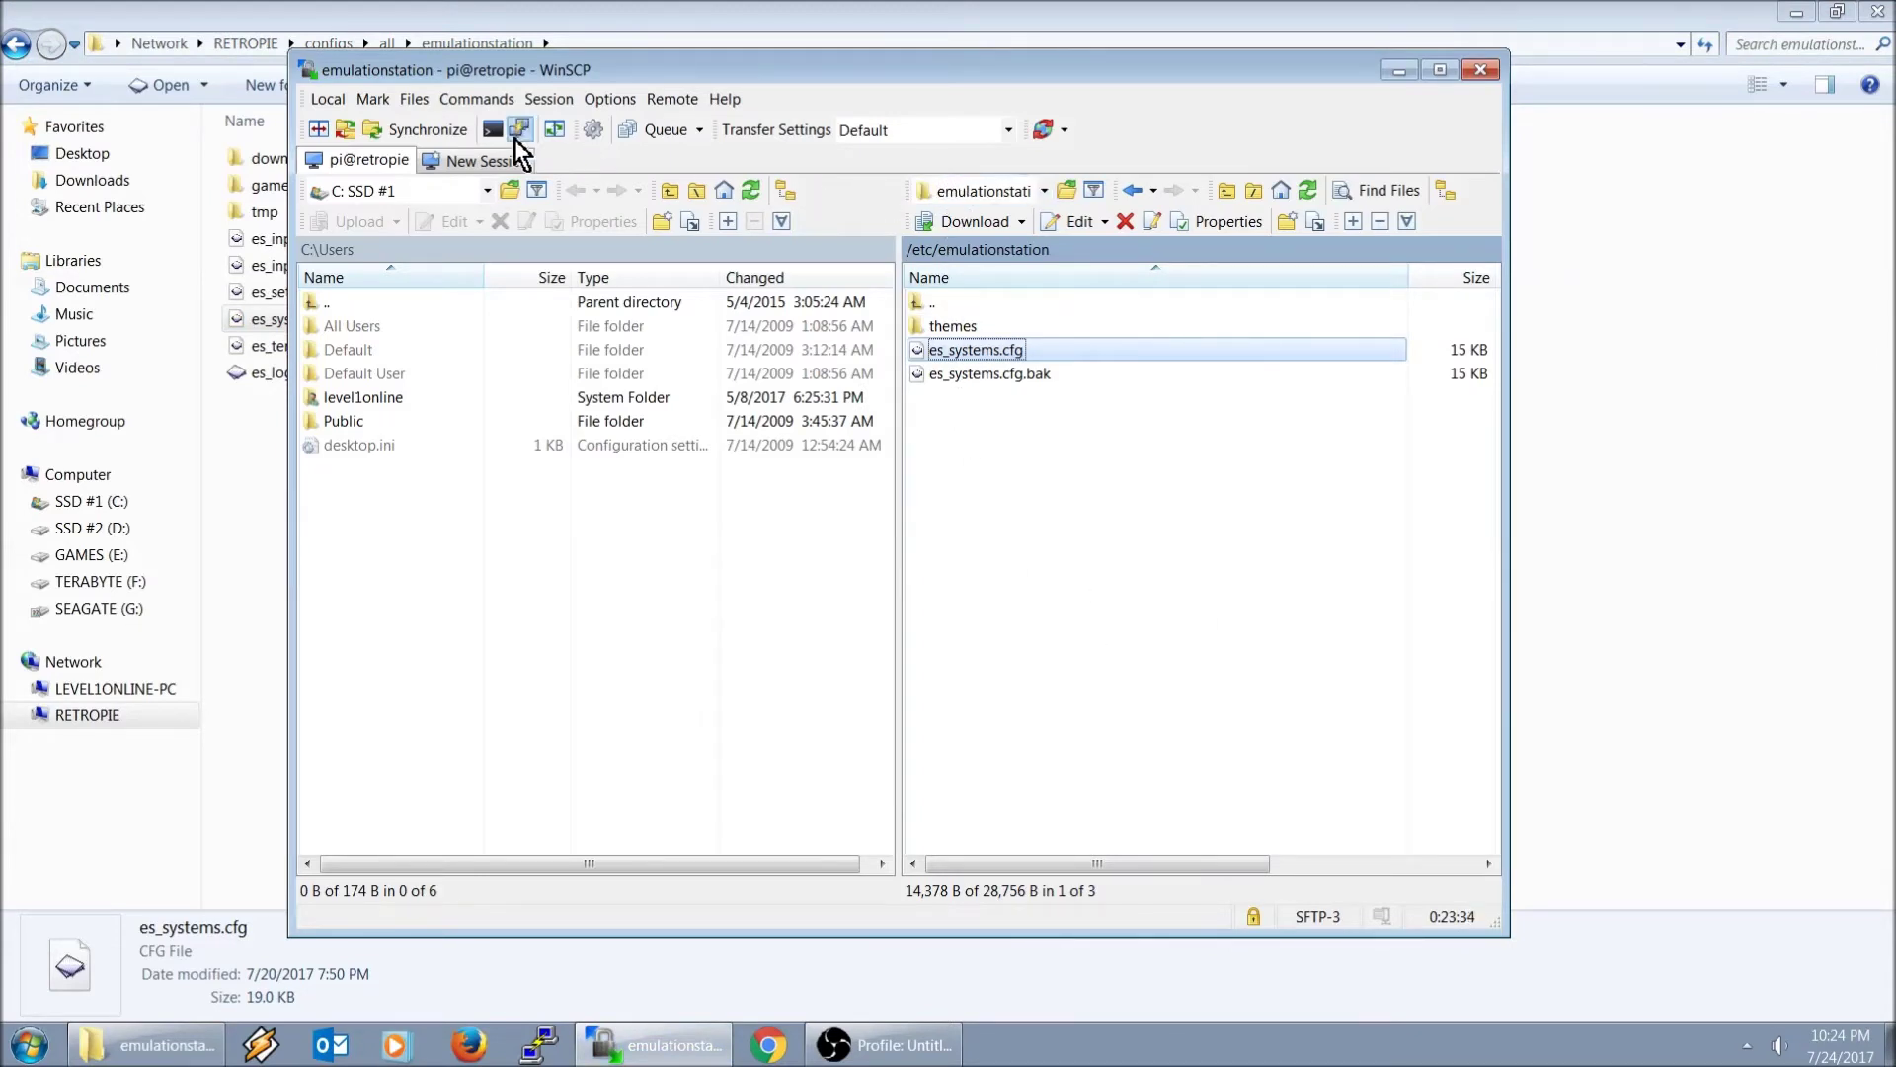
{"action": "left_click", "coordinate": [1044, 189]}
{"action": "left_click", "coordinate": [981, 227]}
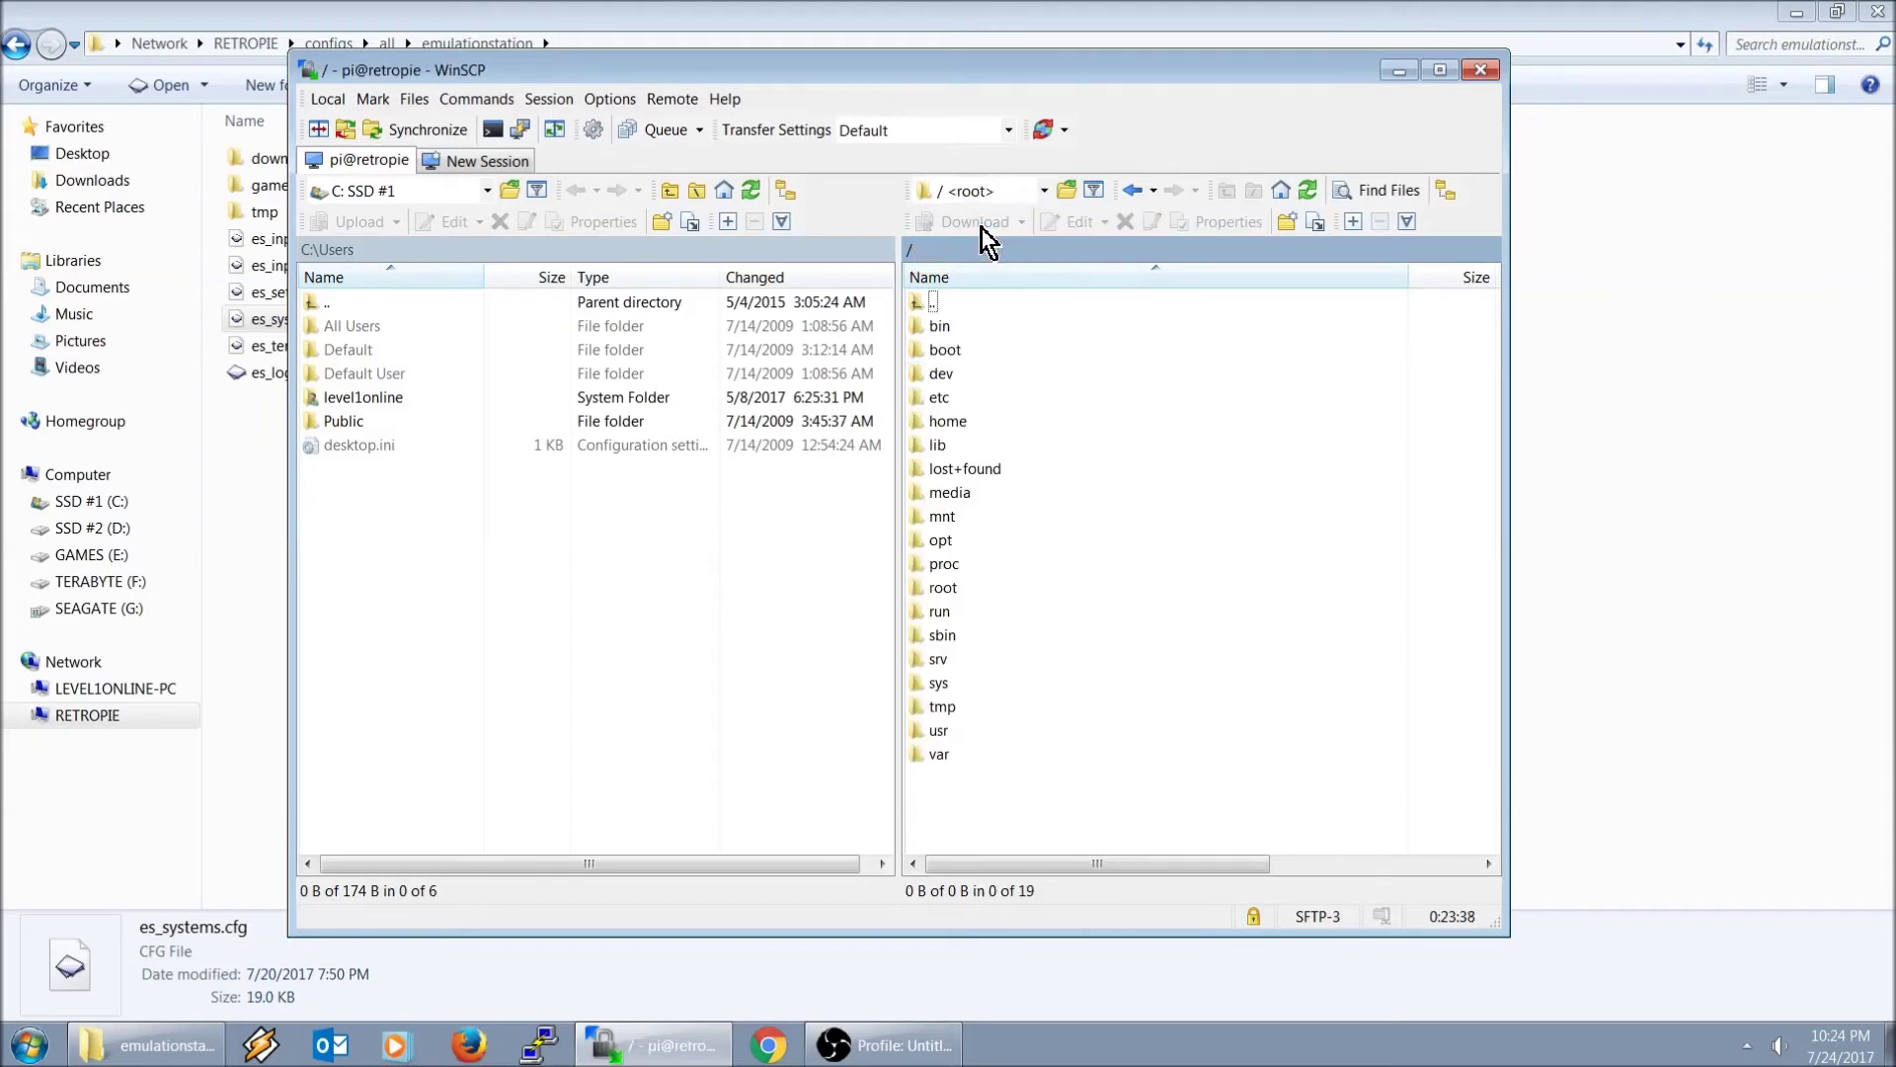
{"action": "double_click", "coordinate": [958, 542]}
{"action": "double_click", "coordinate": [962, 330]}
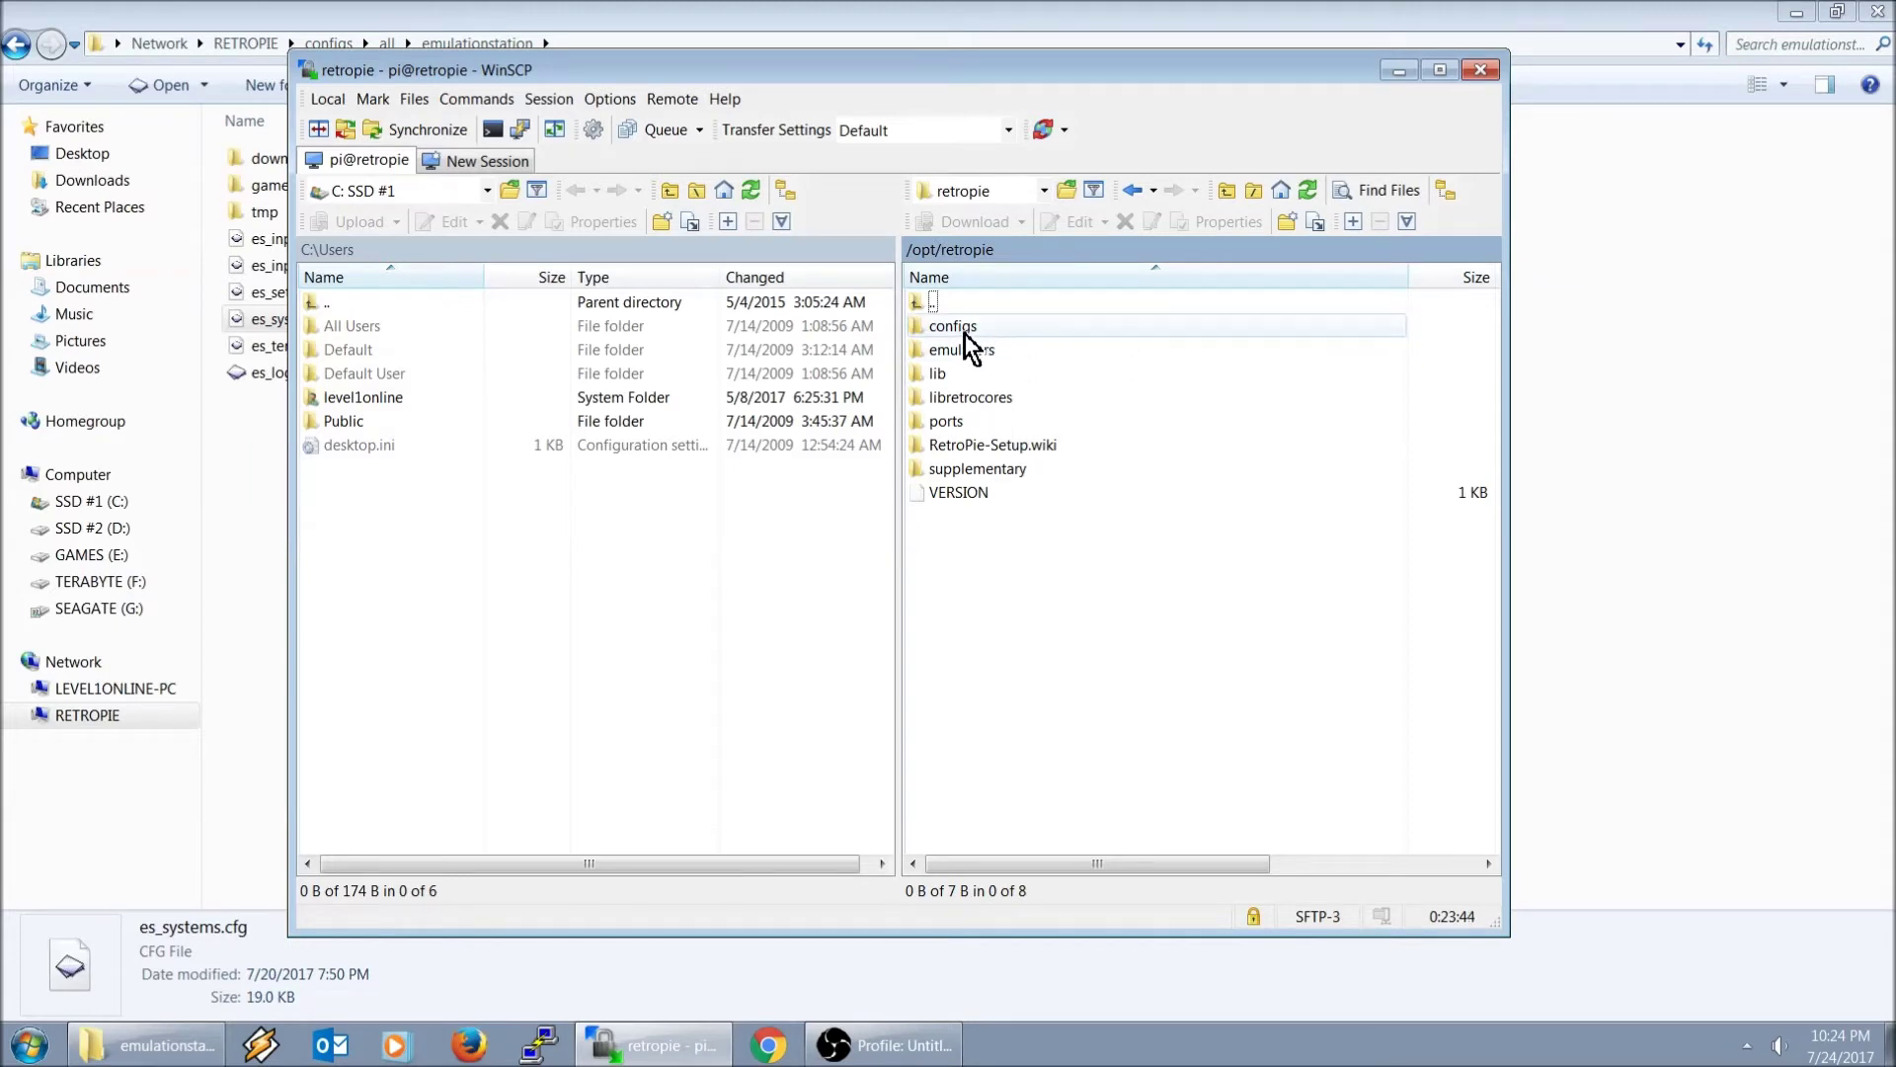
{"action": "double_click", "coordinate": [964, 332]}
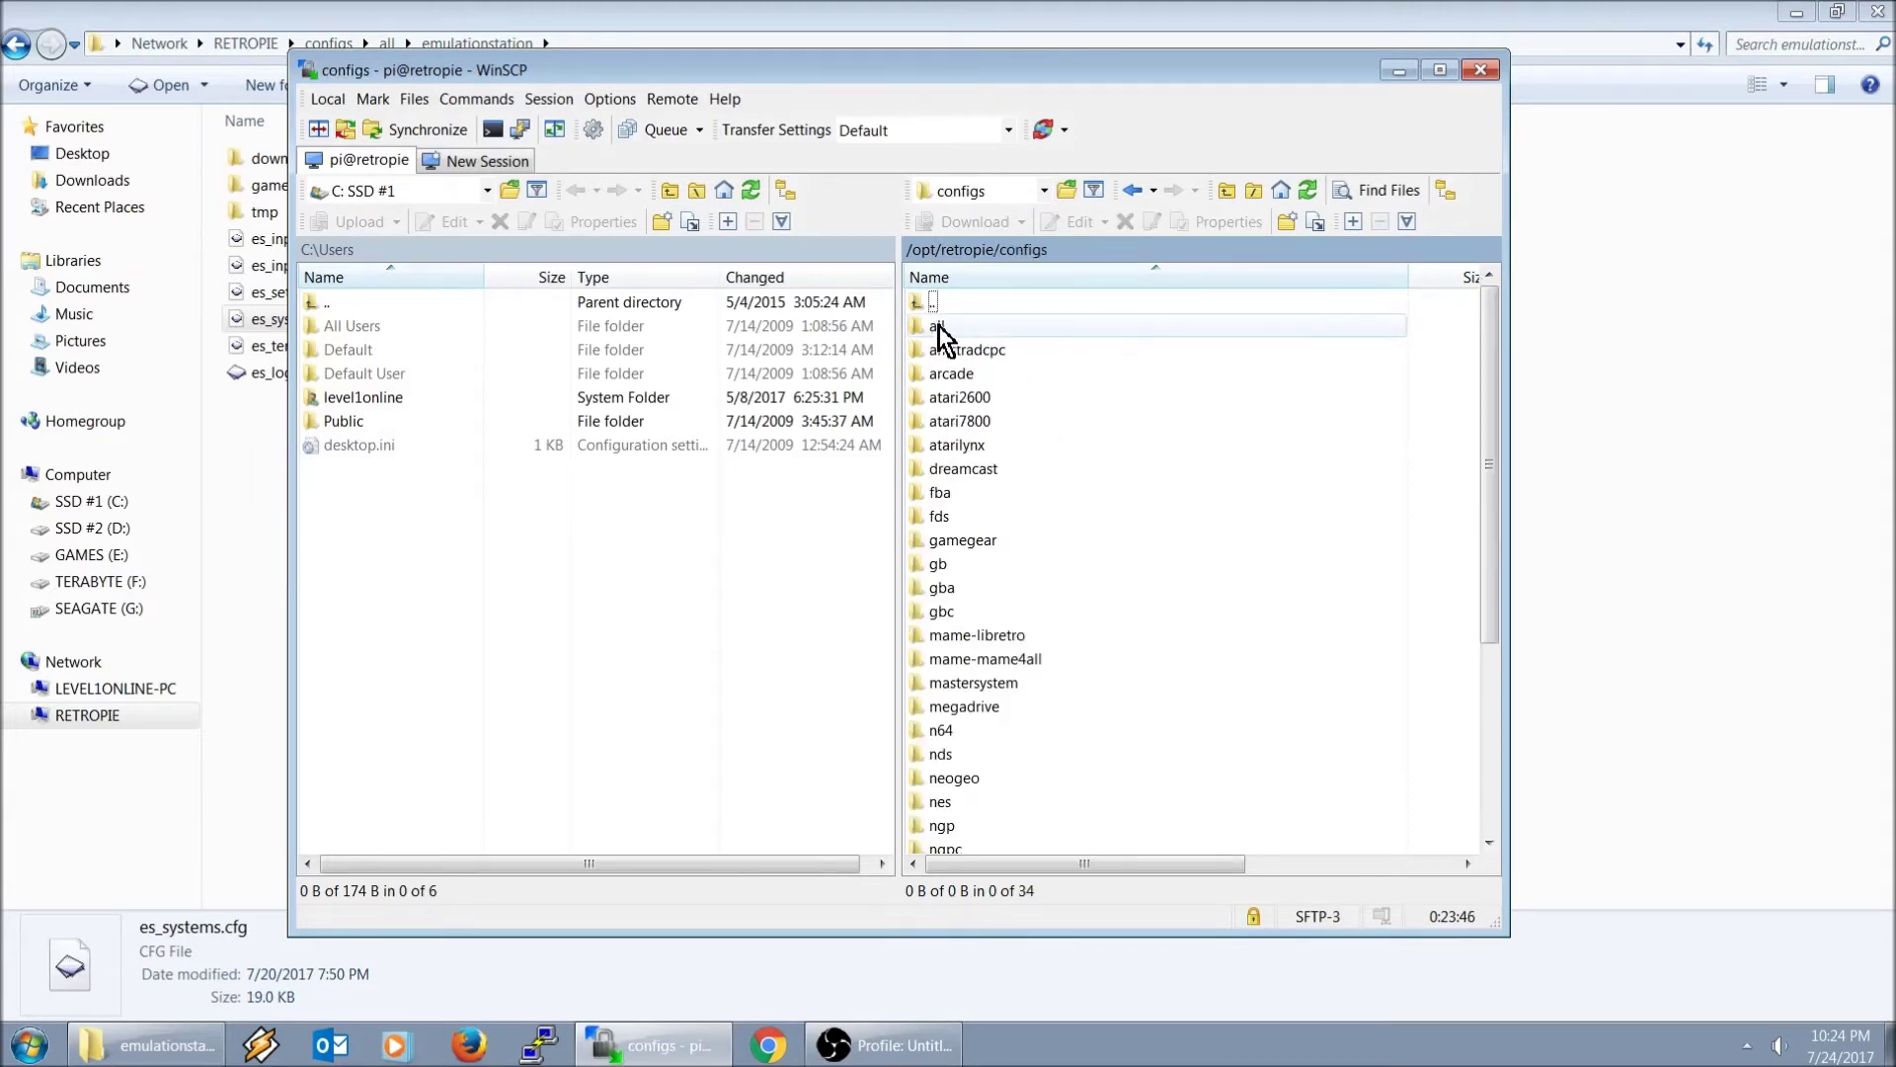
{"action": "double_click", "coordinate": [933, 327]}
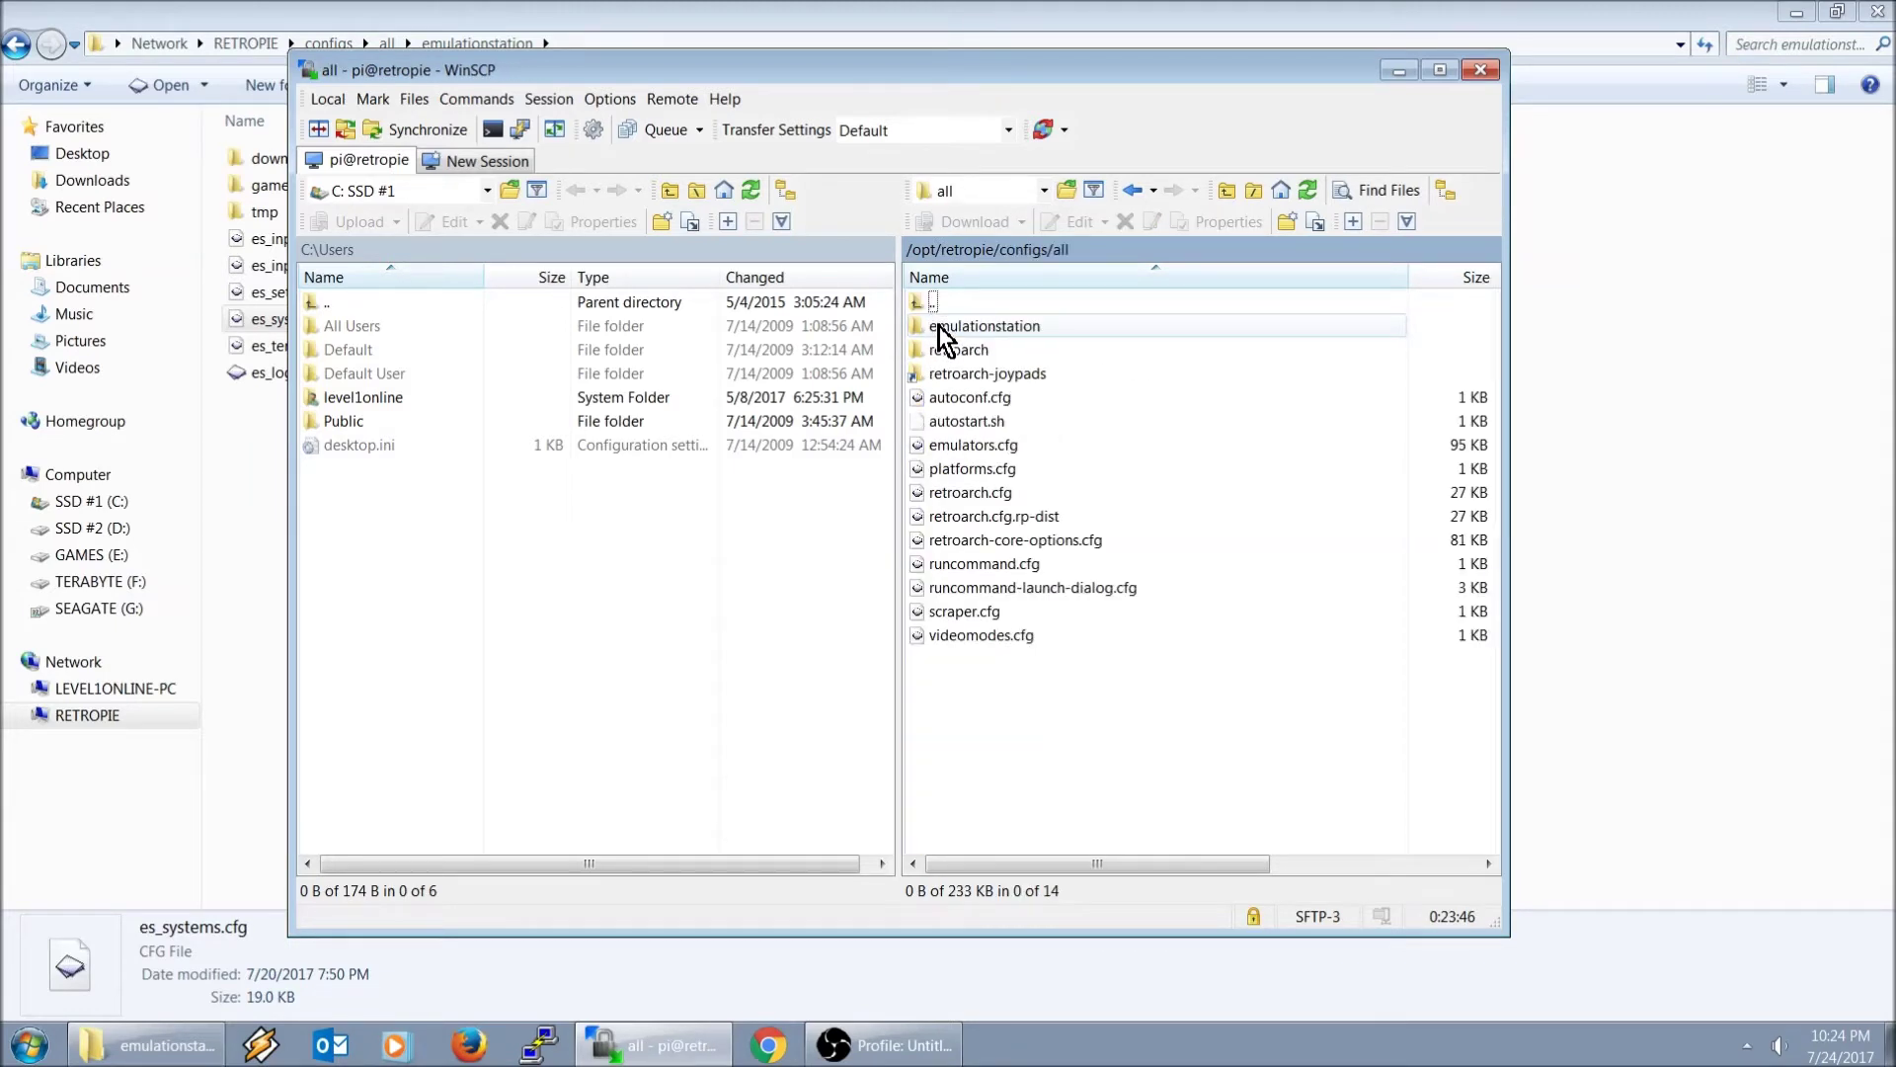
{"action": "double_click", "coordinate": [1020, 330]}
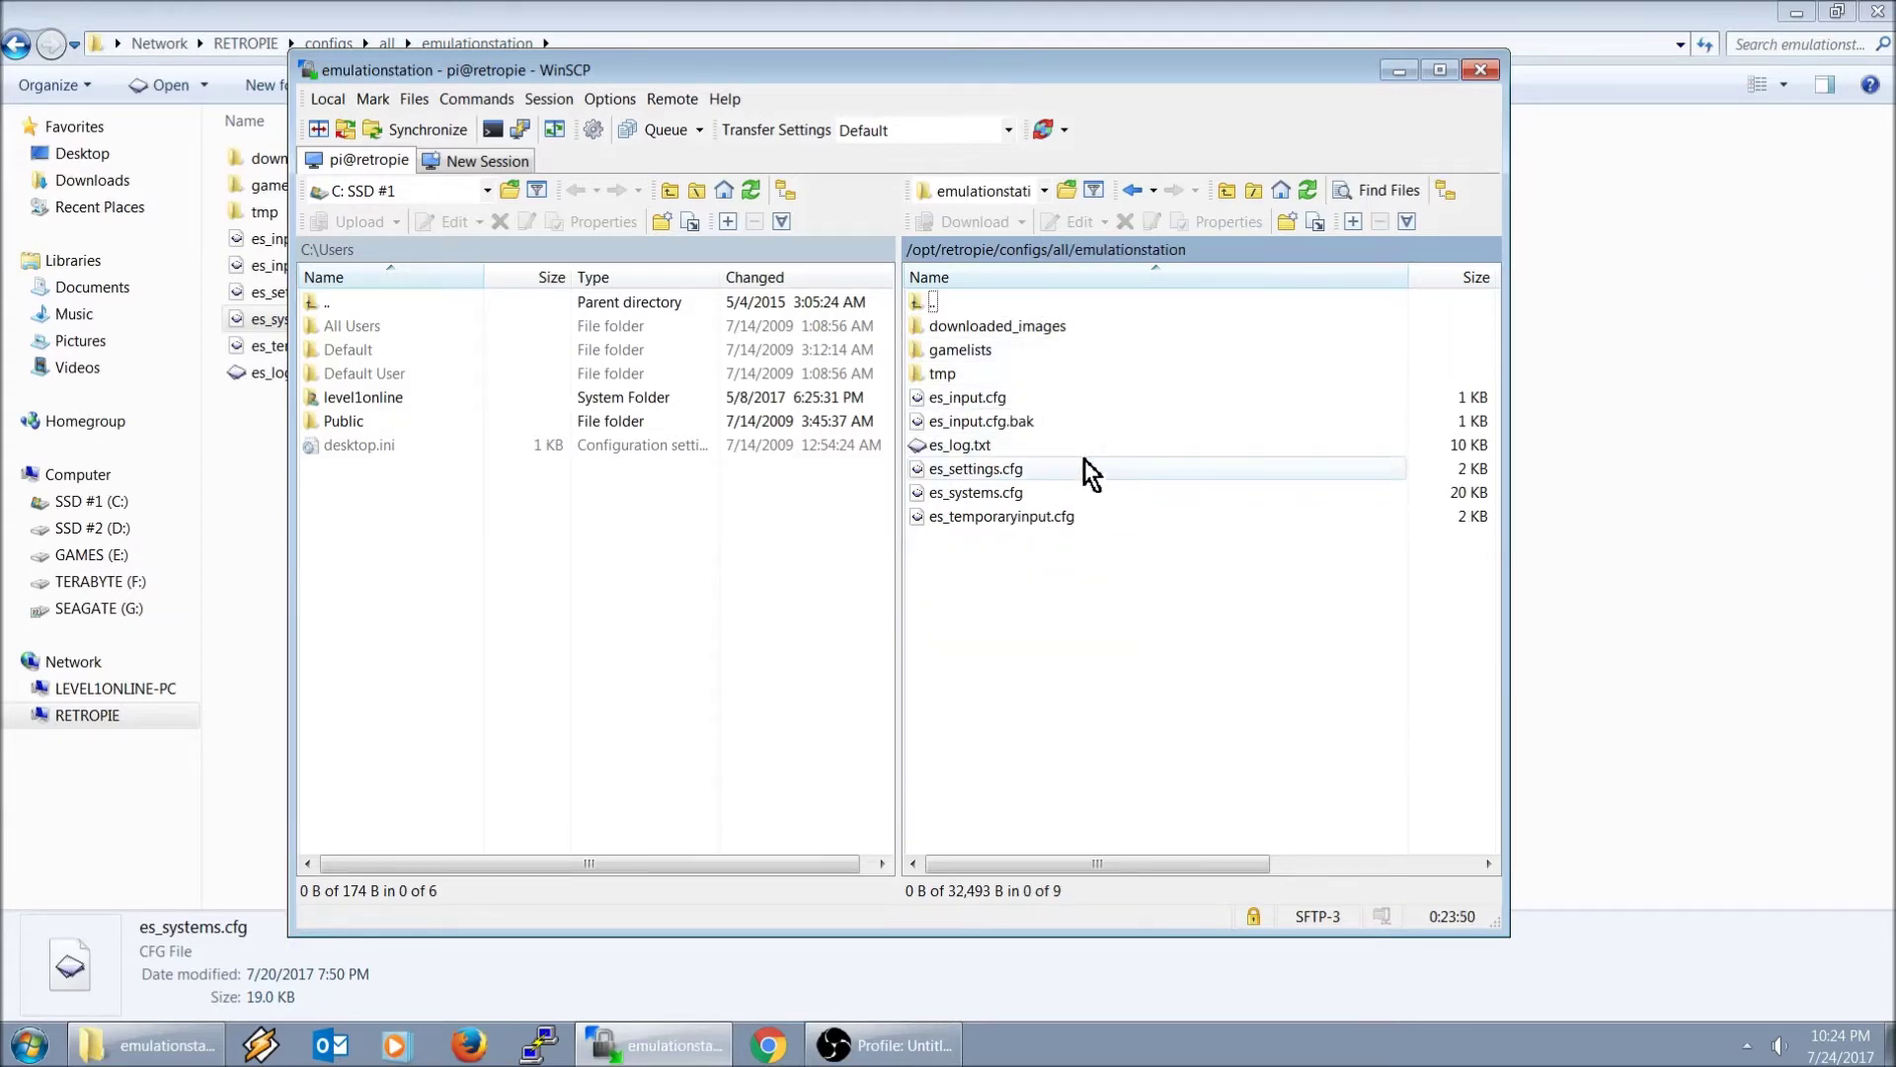
{"action": "double_click", "coordinate": [968, 493]}
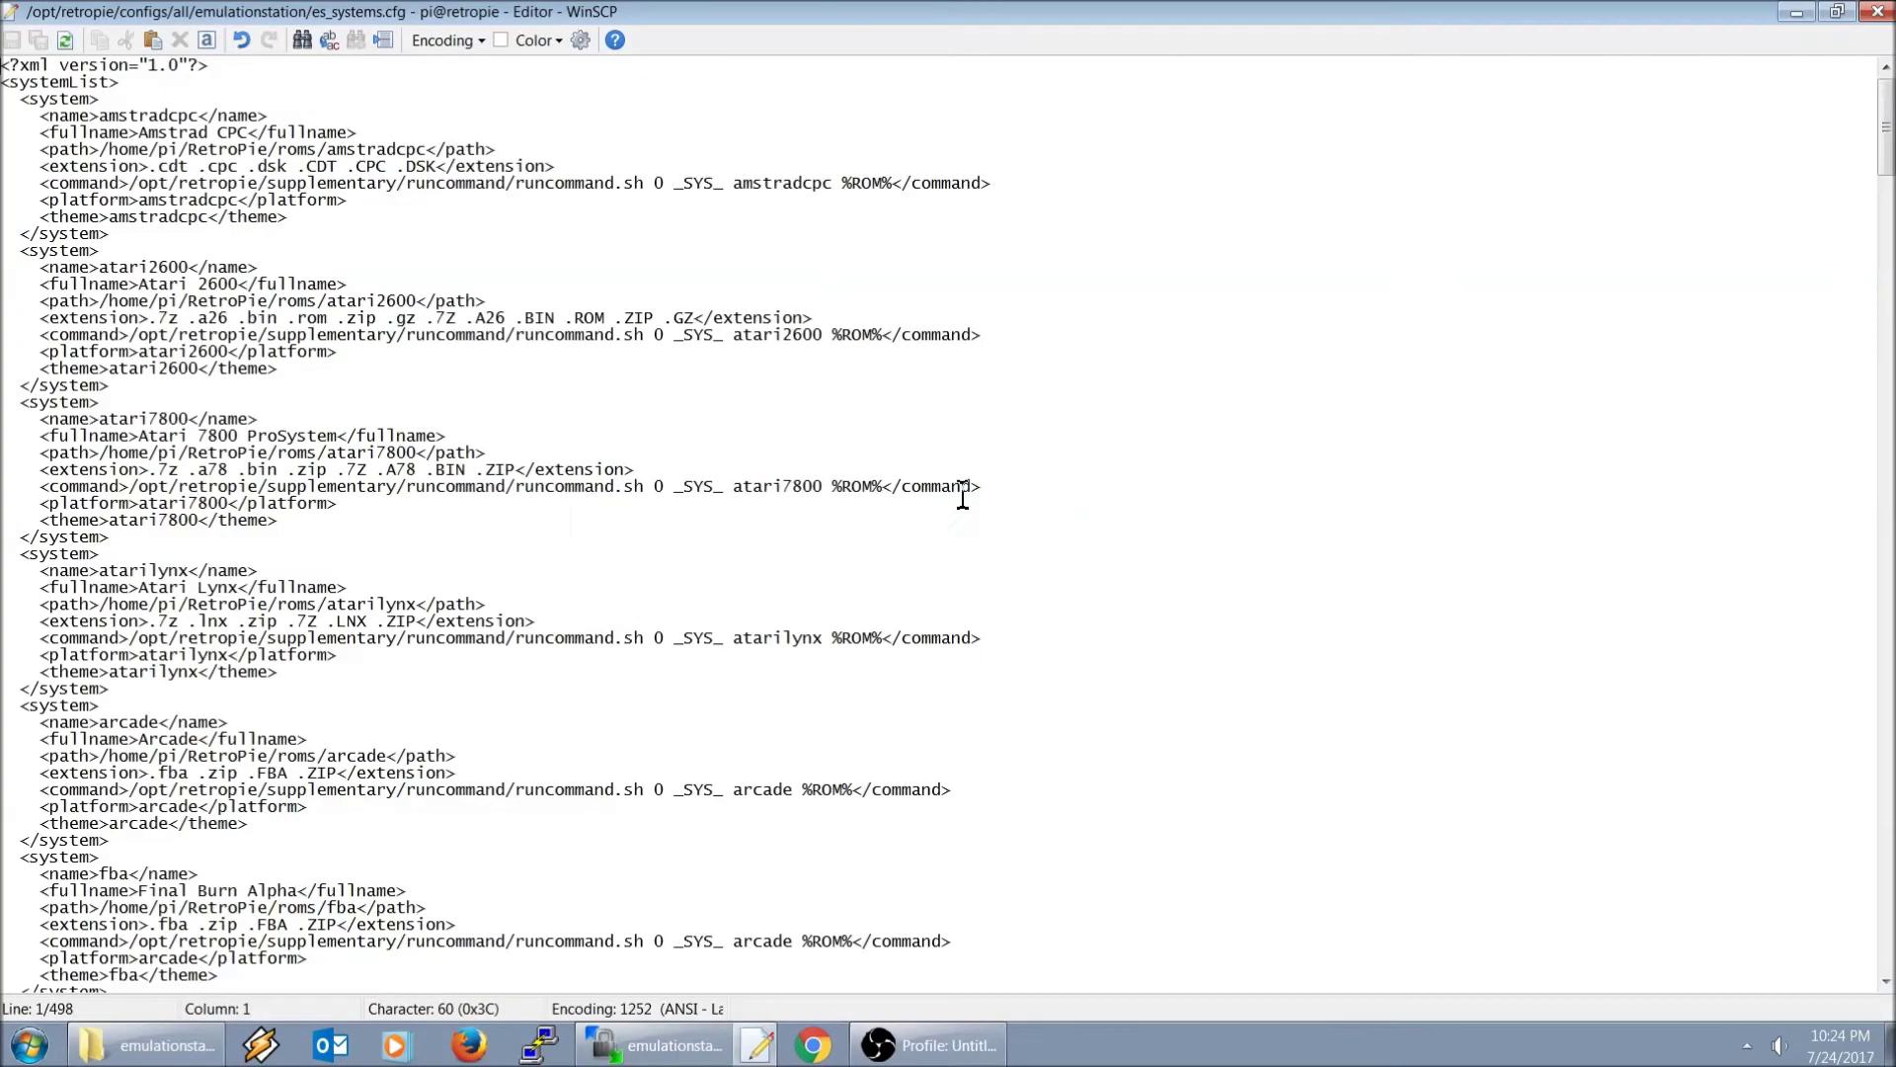
{"action": "left_click", "coordinate": [1877, 11]}
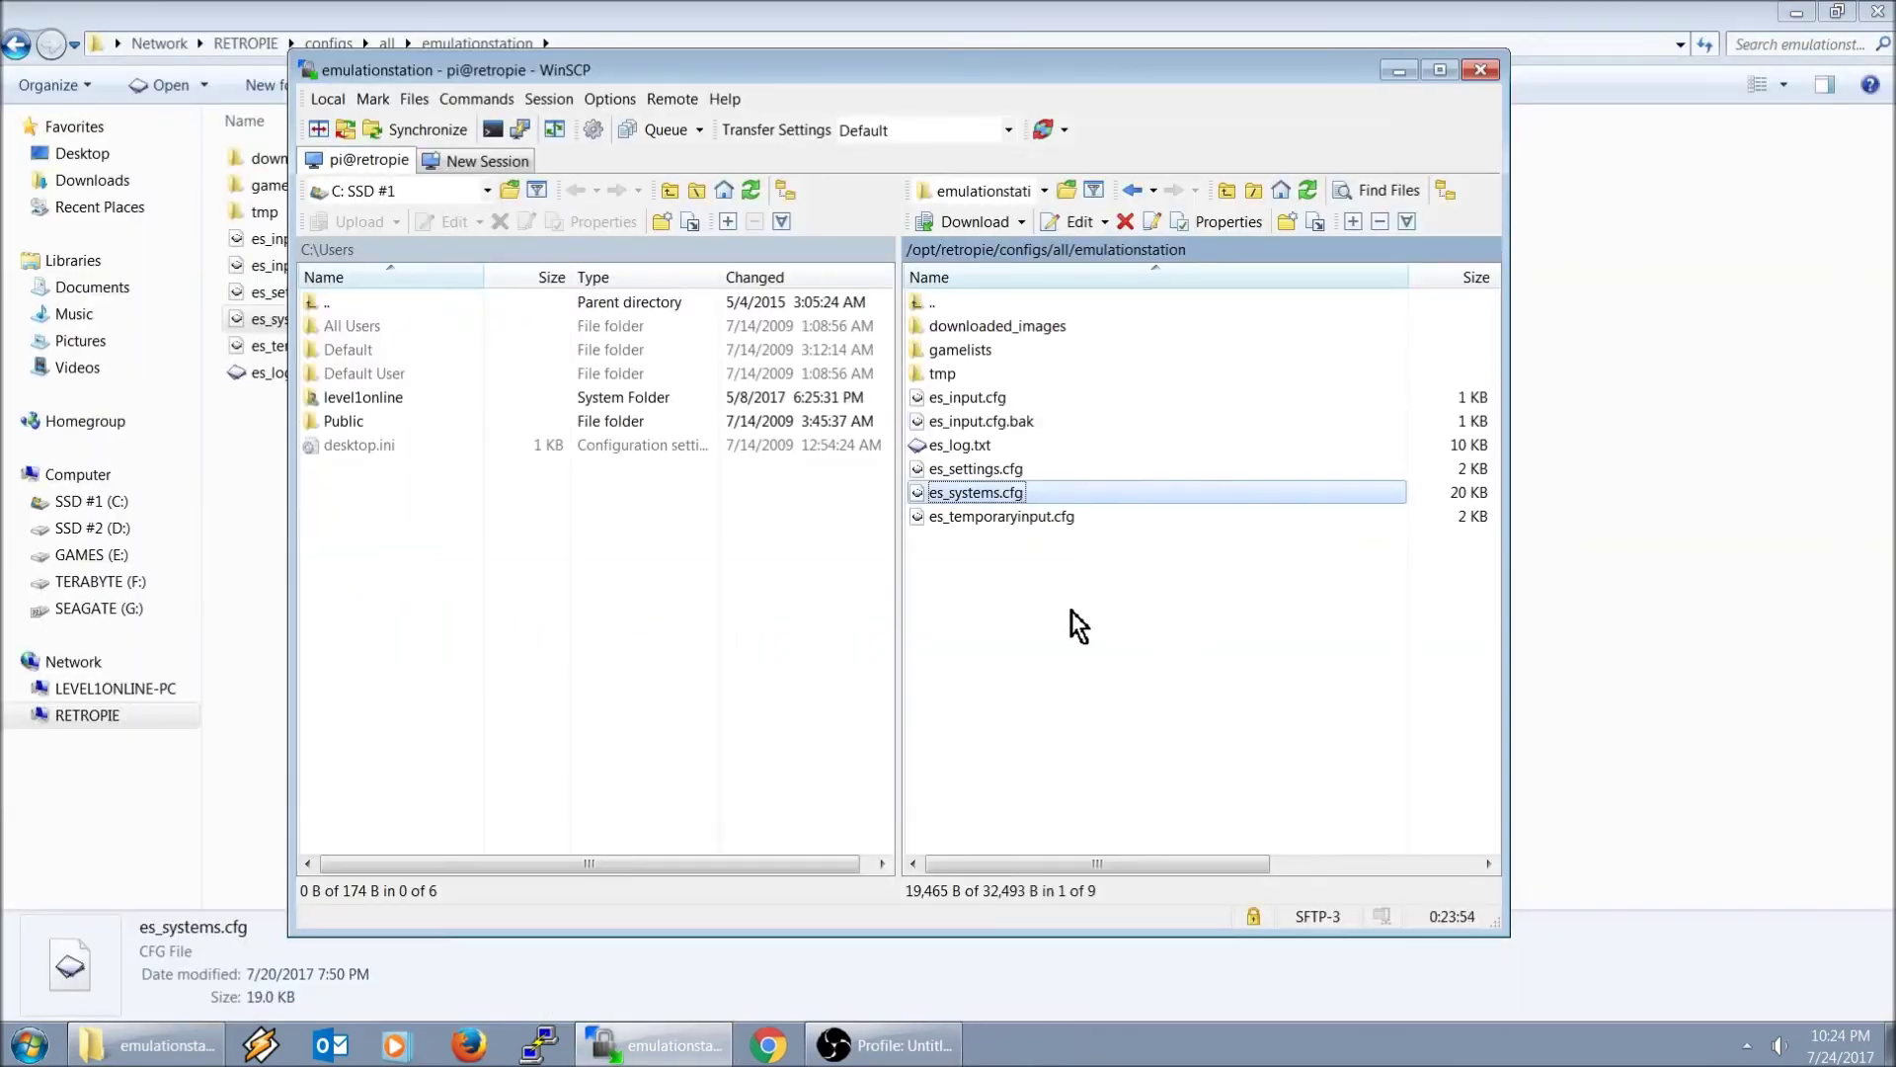
- Return to the remote root, follow the .emulationstation link in /home/pi, and select es_systems.cfg there
{"action": "left_click", "coordinate": [1041, 194]}
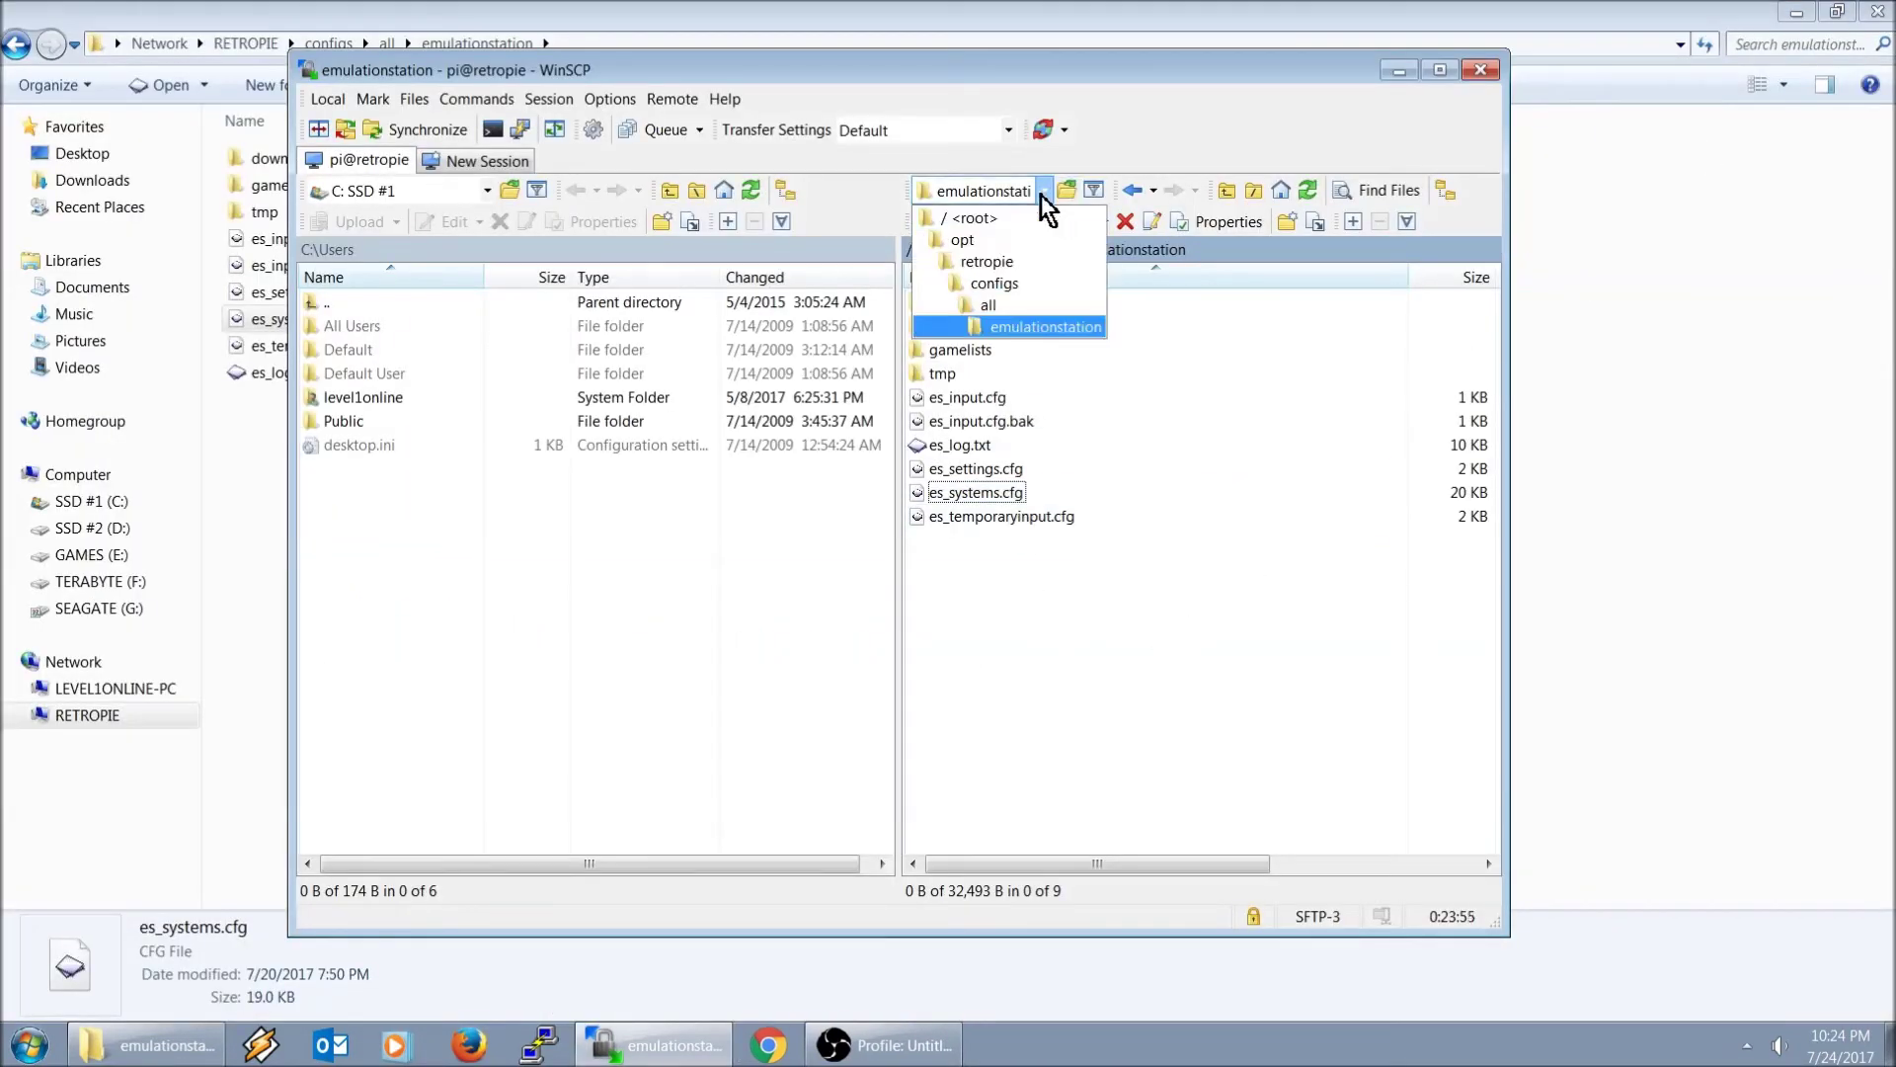
{"action": "left_click", "coordinate": [982, 217]}
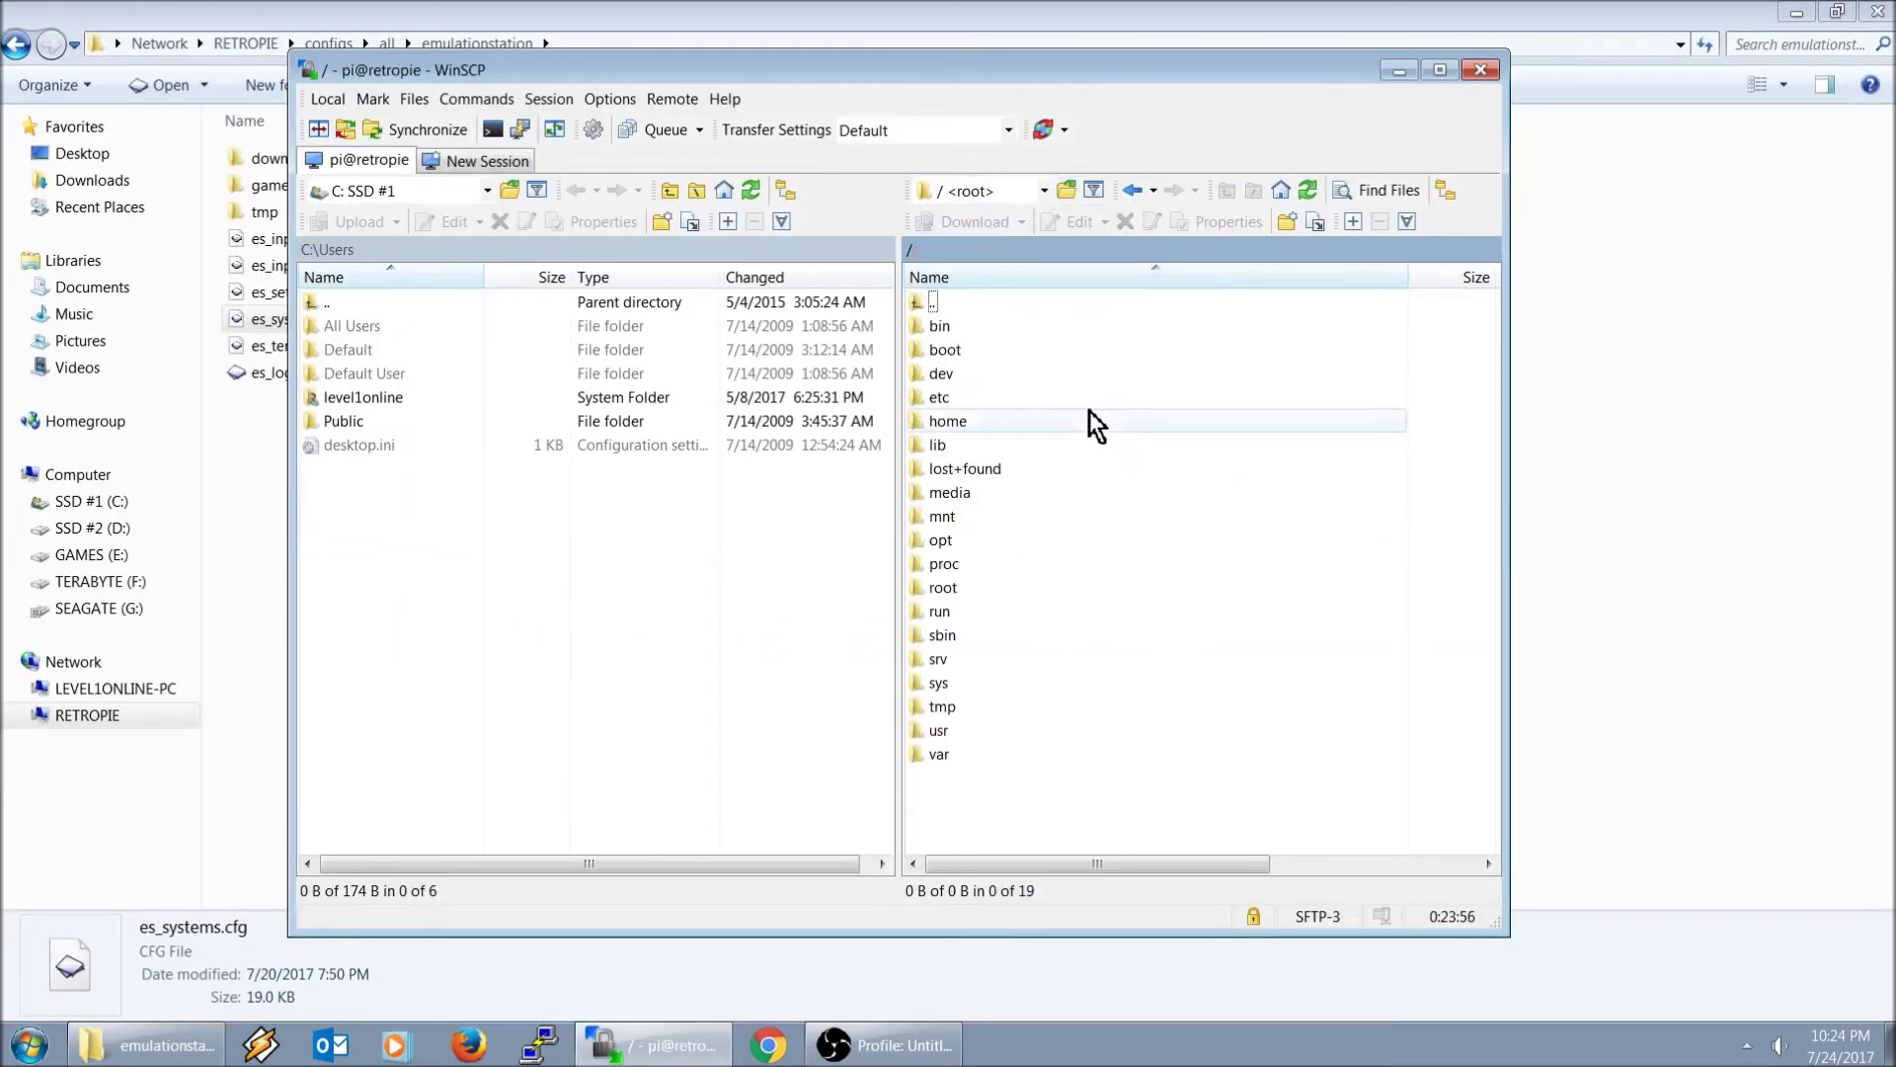
{"action": "double_click", "coordinate": [948, 425]}
{"action": "double_click", "coordinate": [963, 331]}
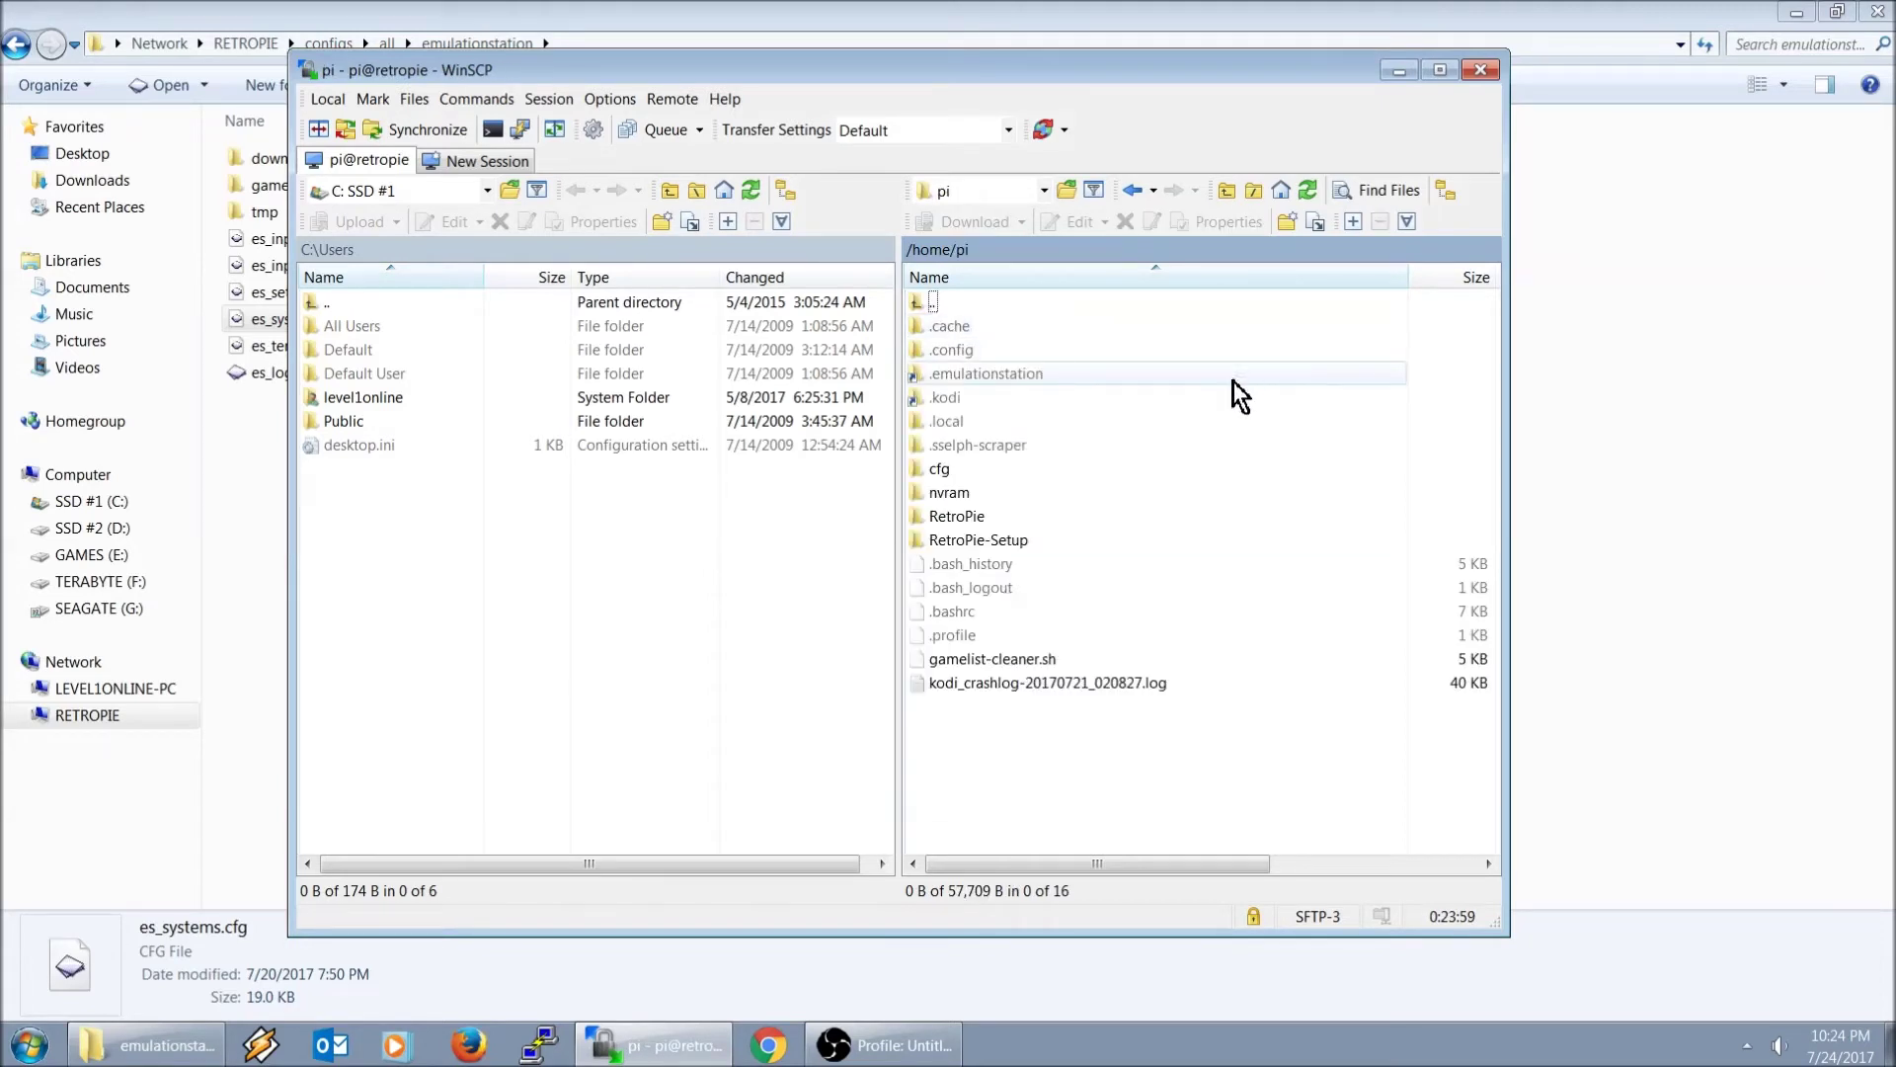
{"action": "left_click", "coordinate": [928, 374]}
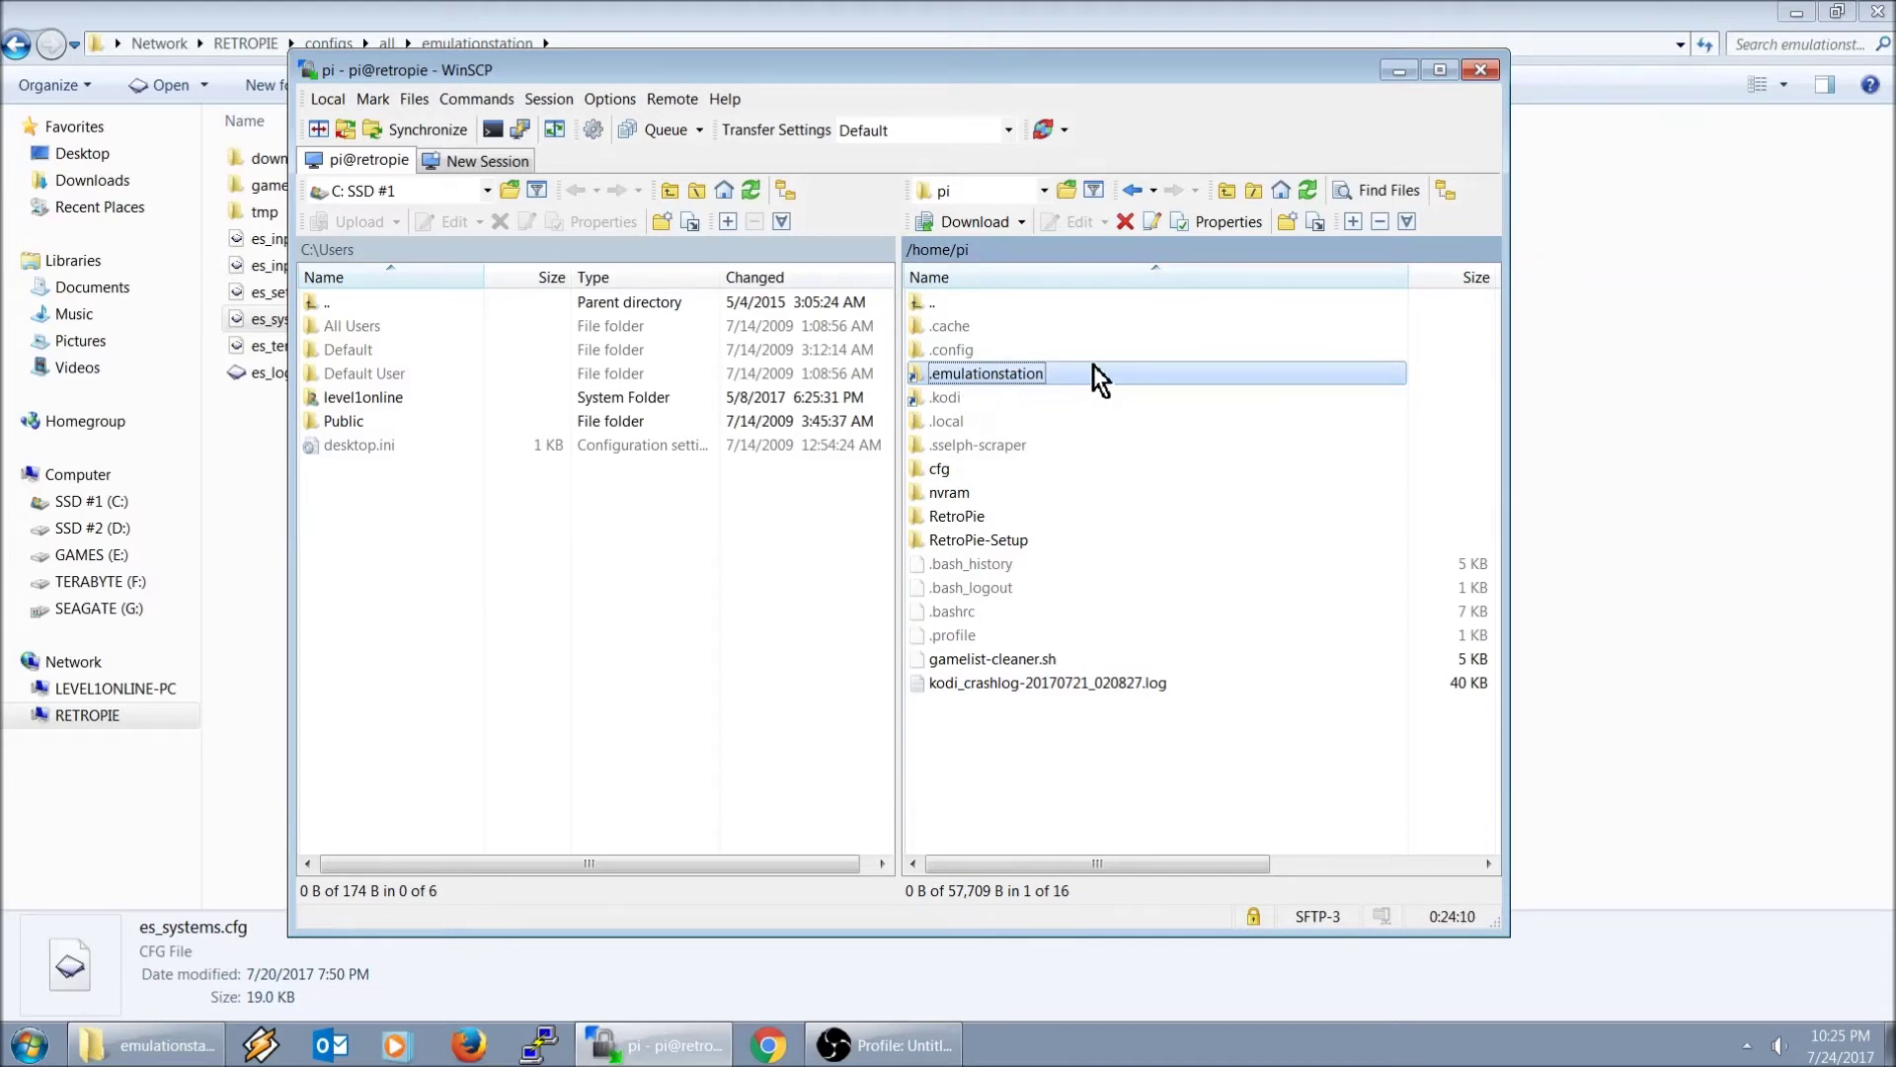
{"action": "double_click", "coordinate": [1018, 376]}
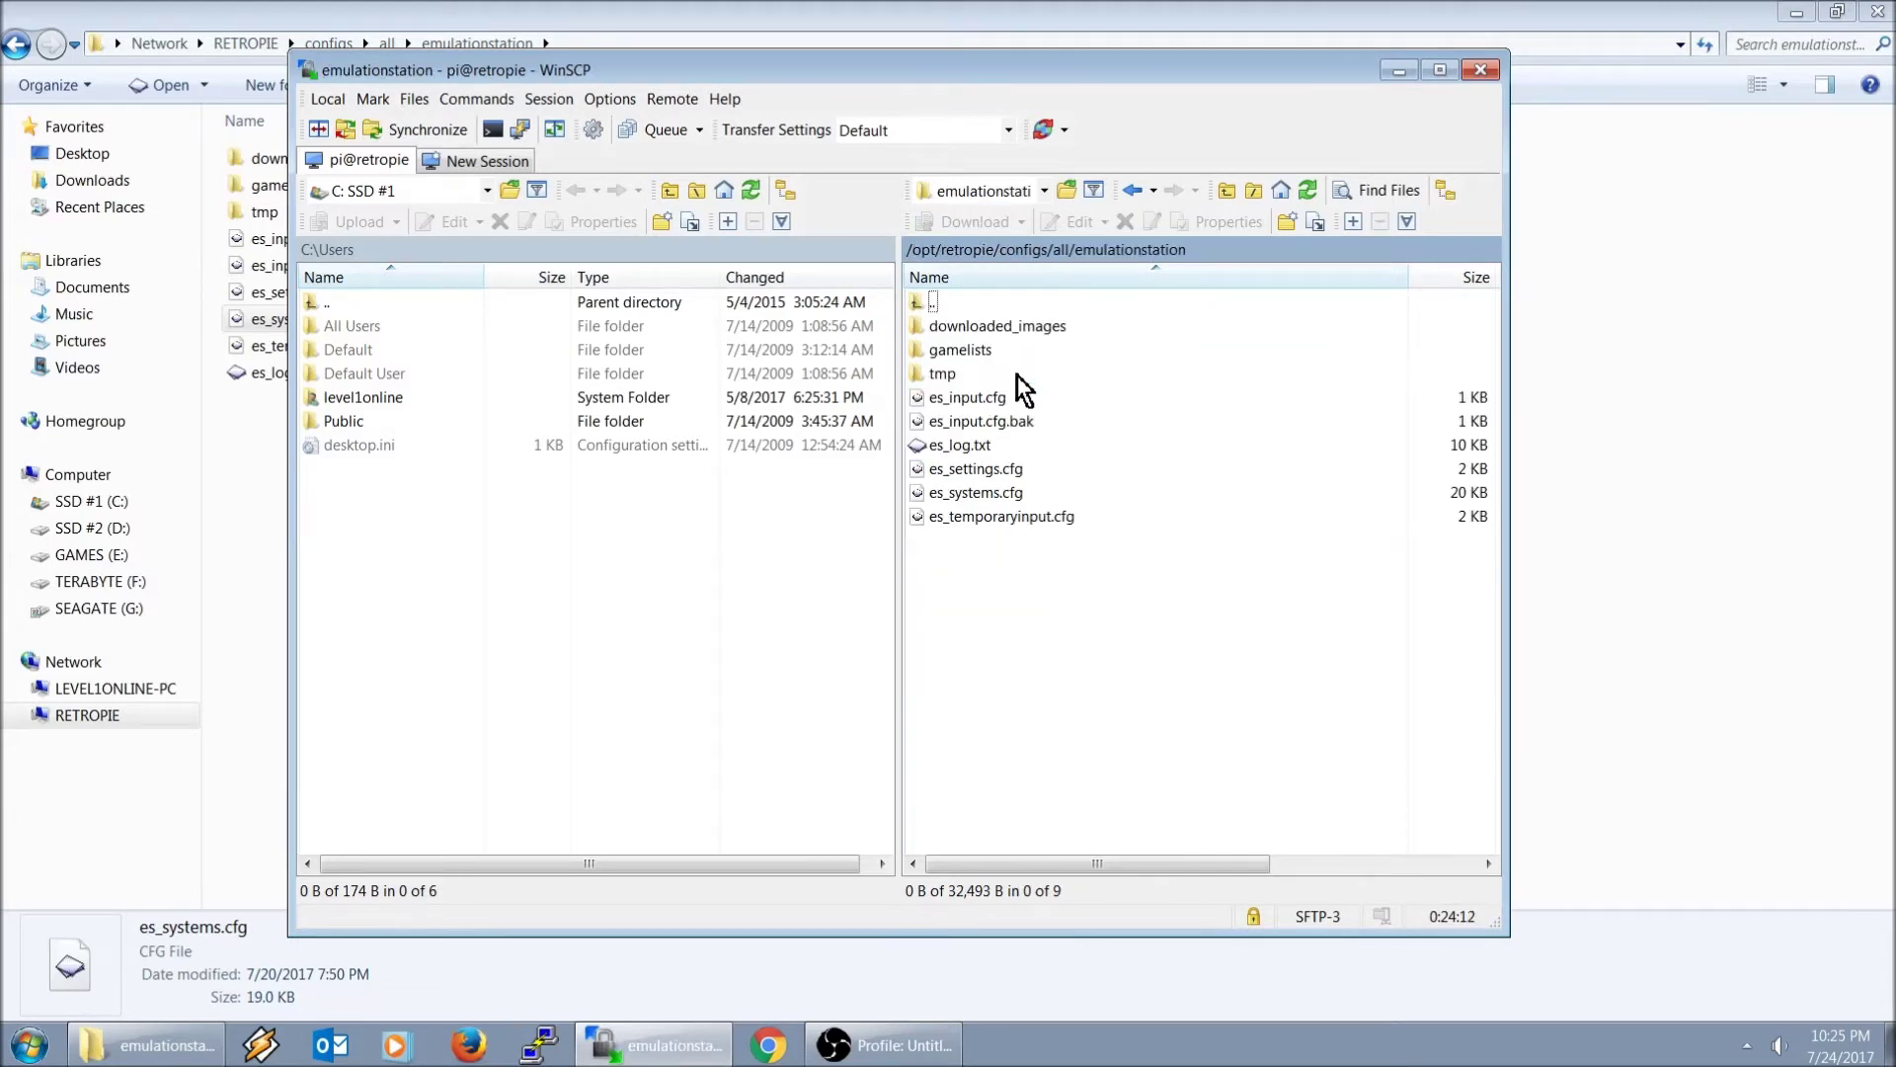
{"action": "left_click", "coordinate": [987, 500]}
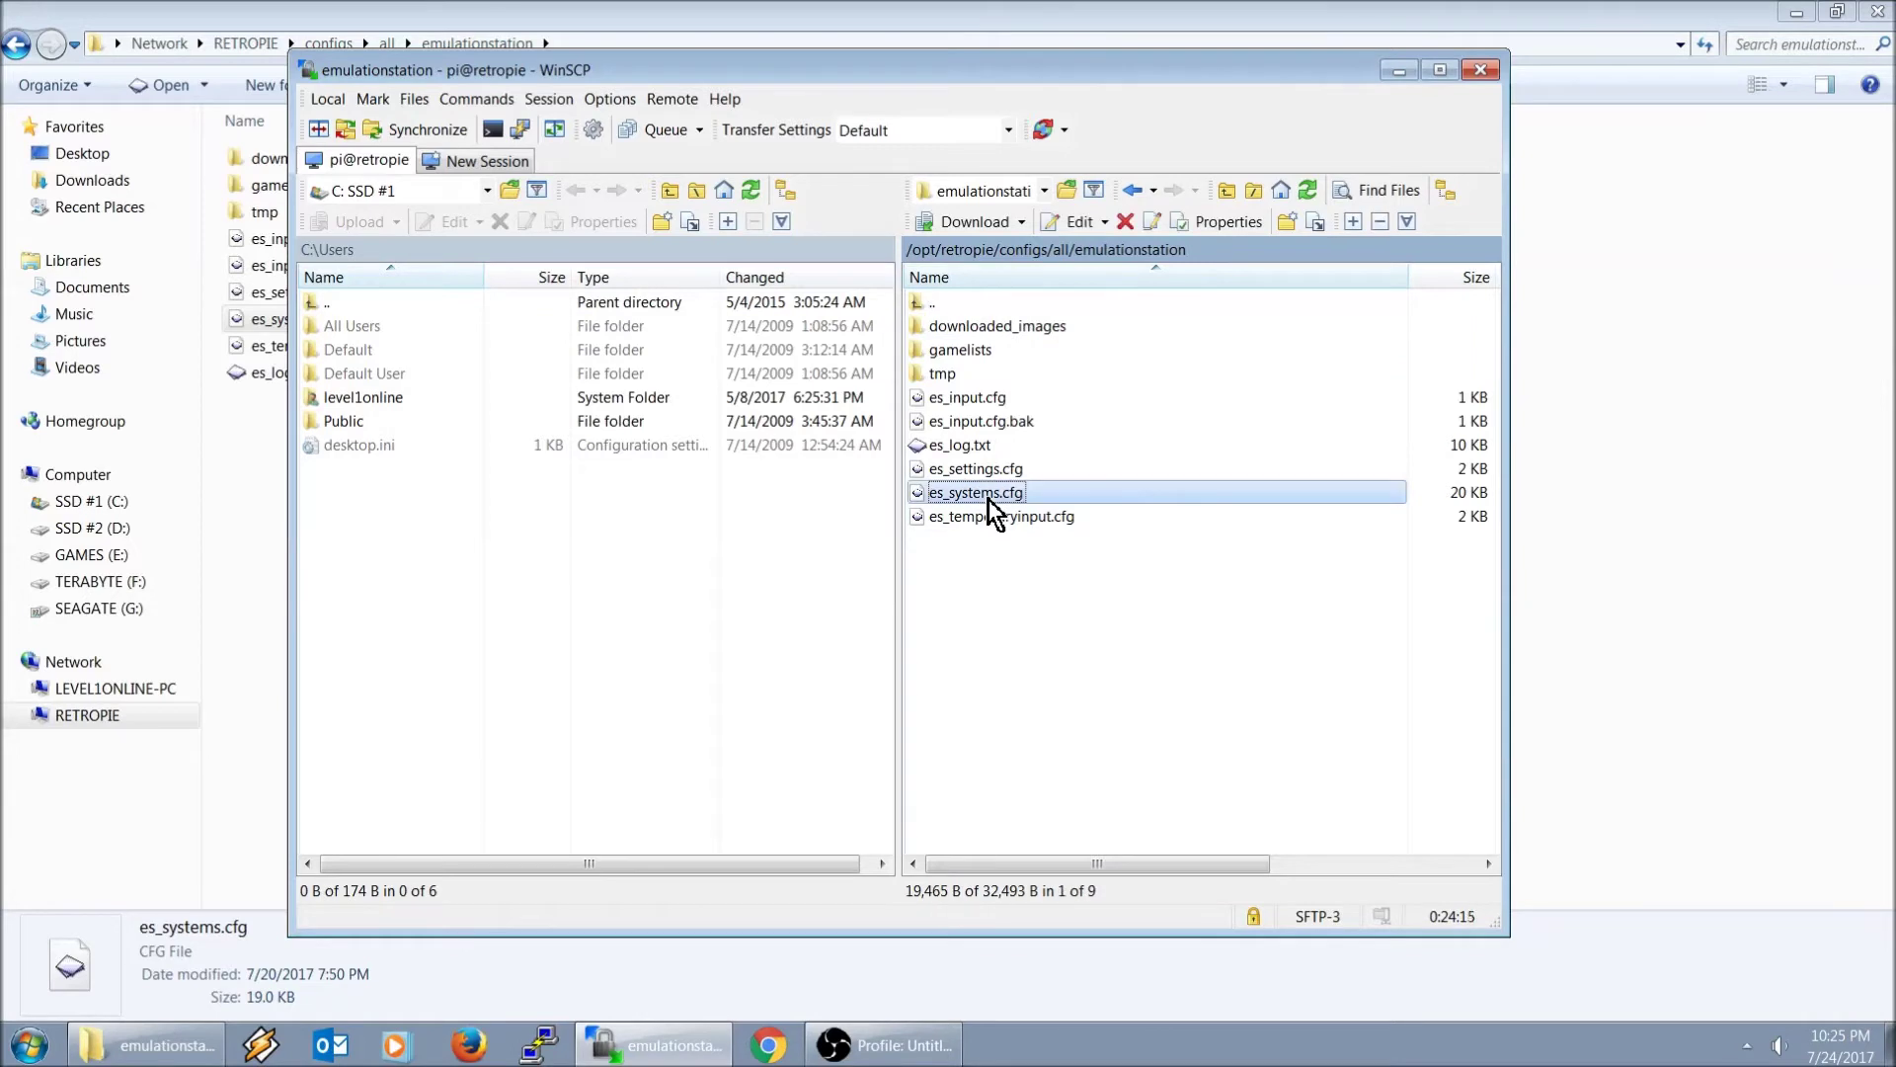
- Go back to the remote root and open the /etc/emulationstation folder
{"action": "left_click", "coordinate": [1045, 190]}
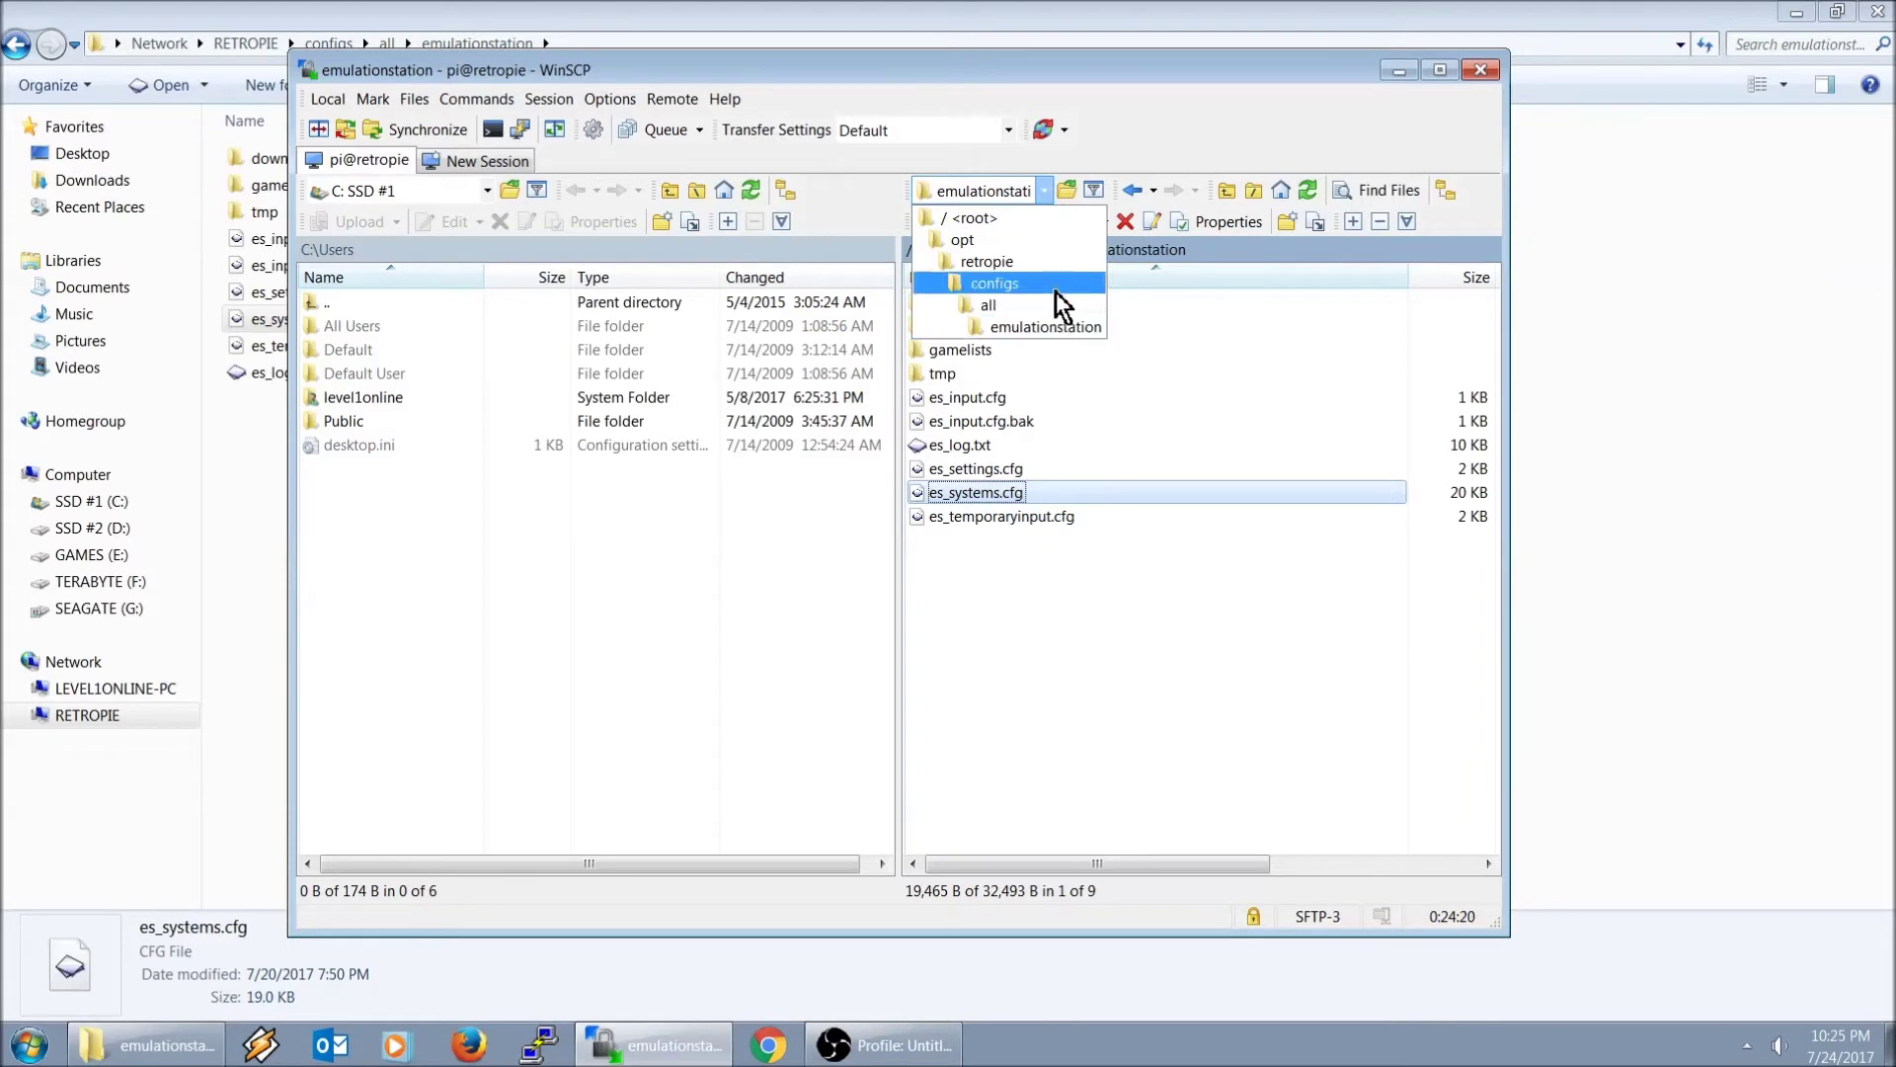
{"action": "left_click", "coordinate": [982, 223]}
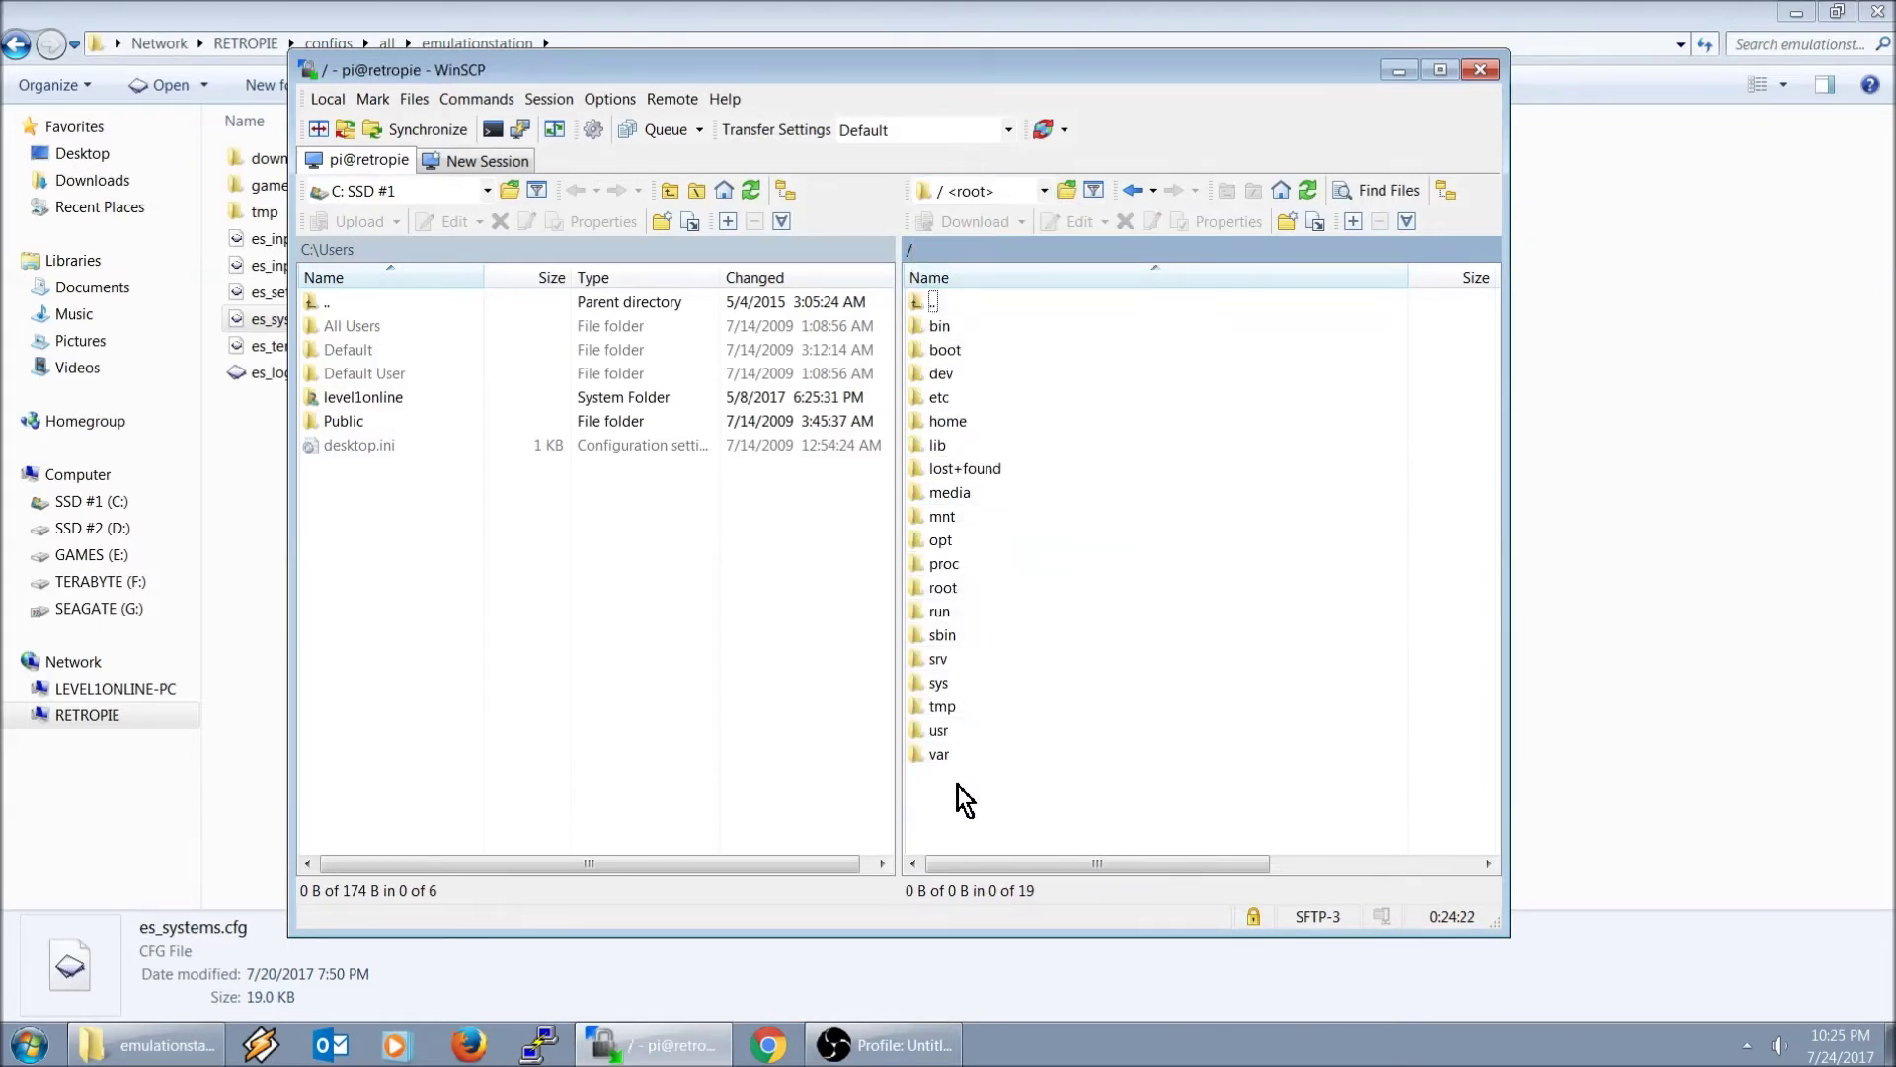
{"action": "double_click", "coordinate": [944, 399]}
{"action": "scroll", "coordinate": [997, 688], "scroll_direction": "down", "scroll_amount": 3}
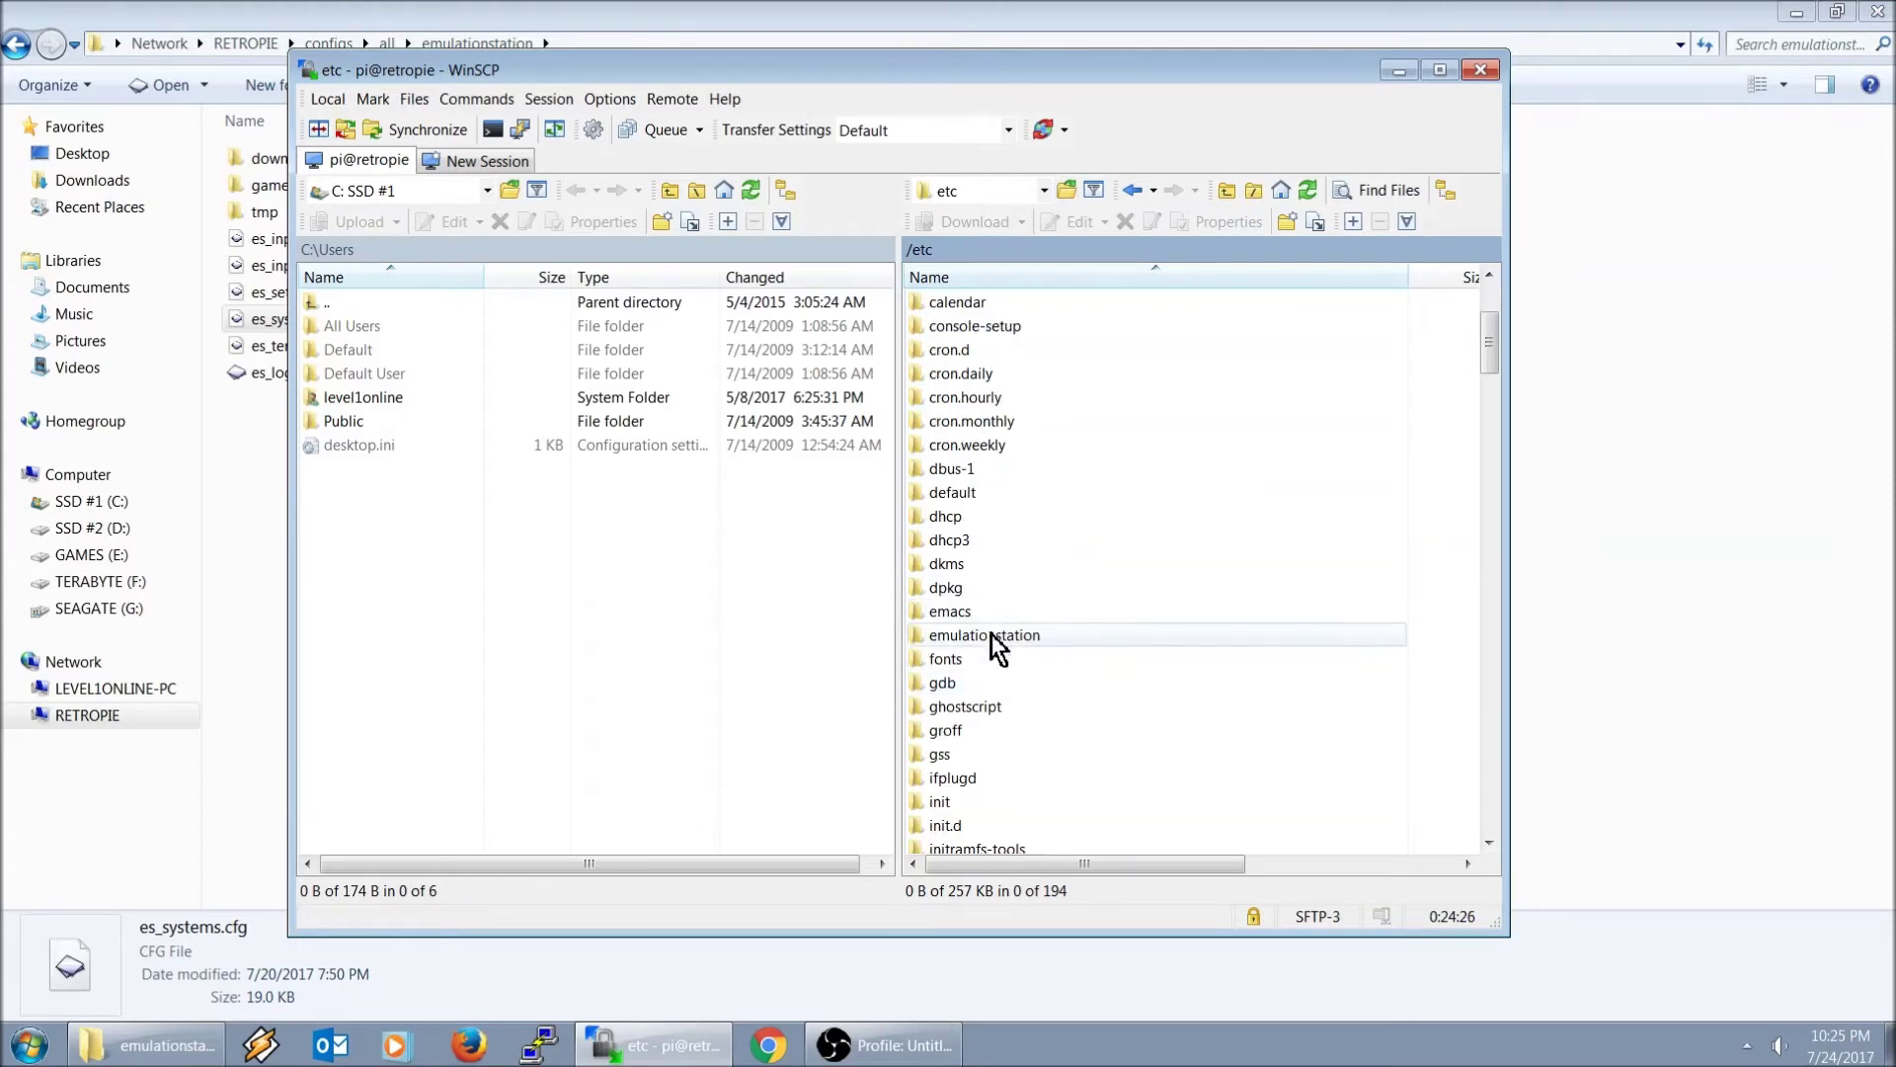
{"action": "double_click", "coordinate": [980, 635]}
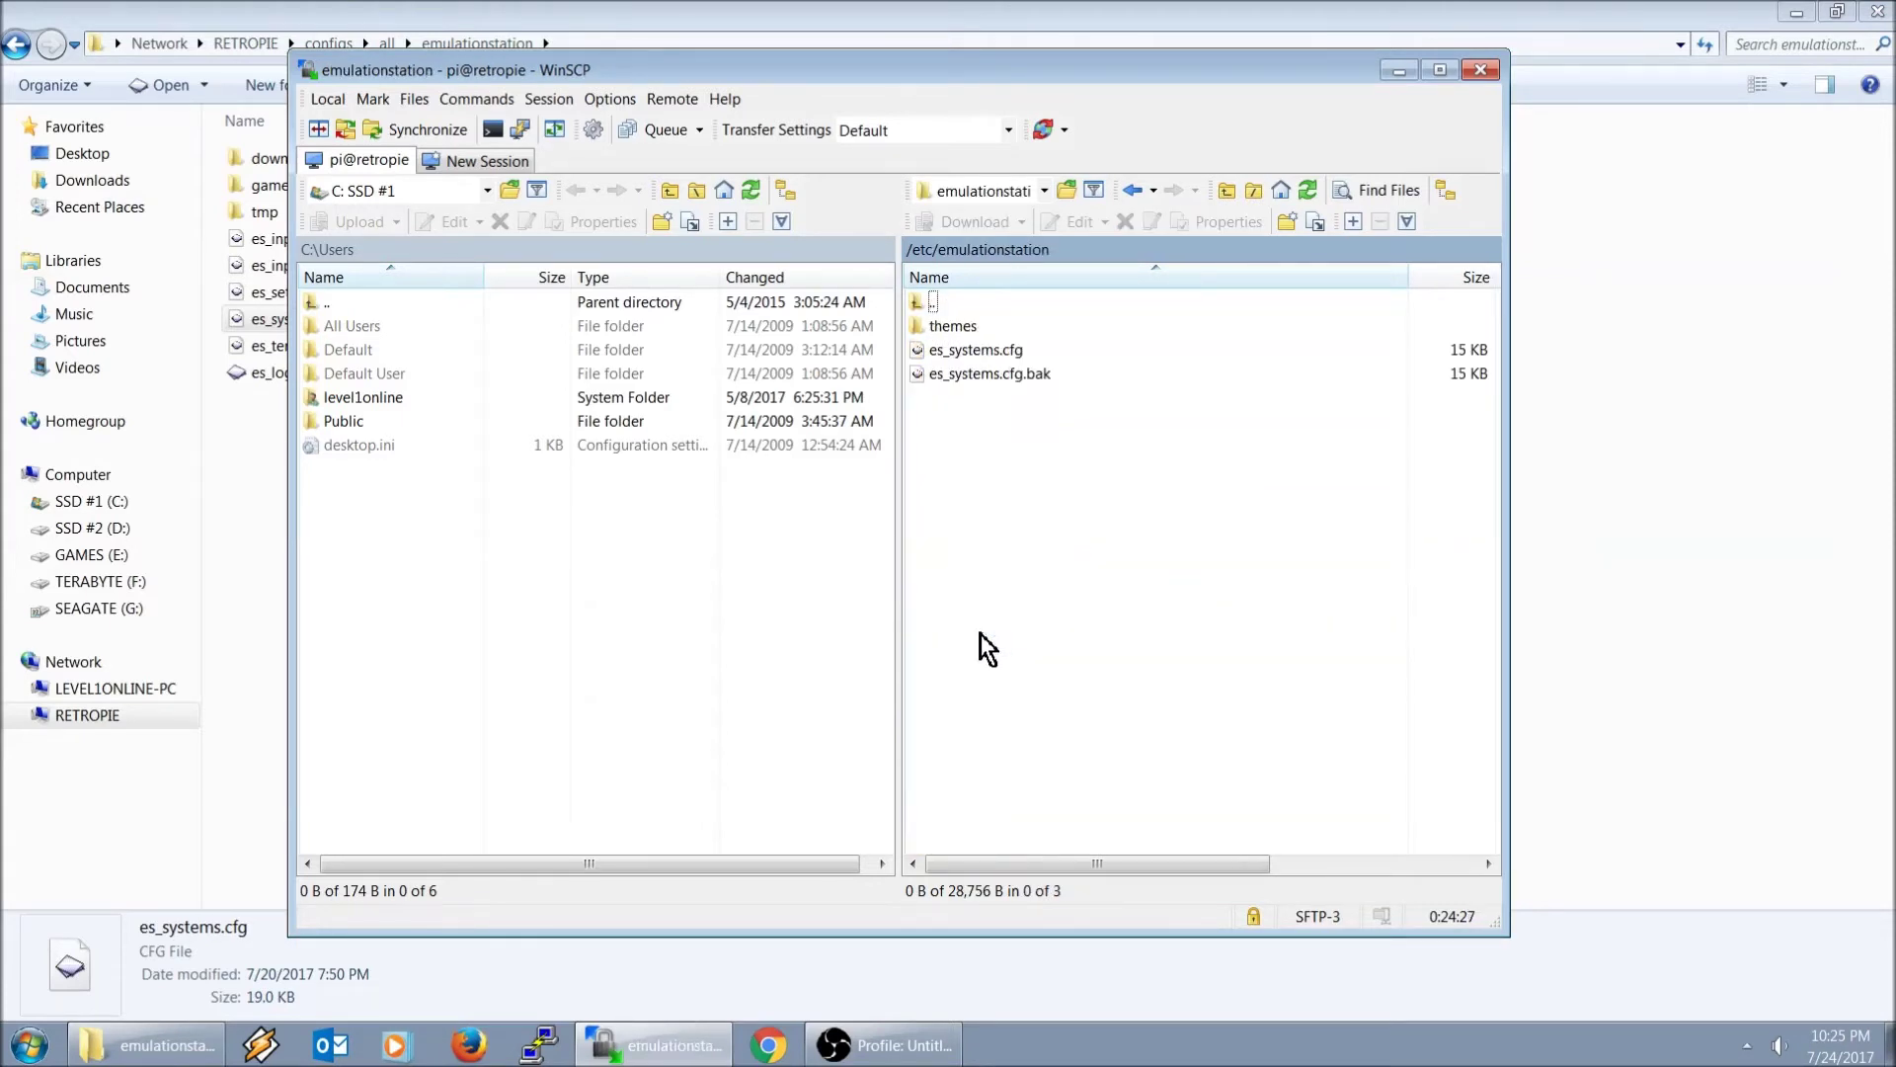
- Open the themes folder, point out the carbon and simplebigart themes, and open the simplebigart folder
{"action": "double_click", "coordinate": [976, 325]}
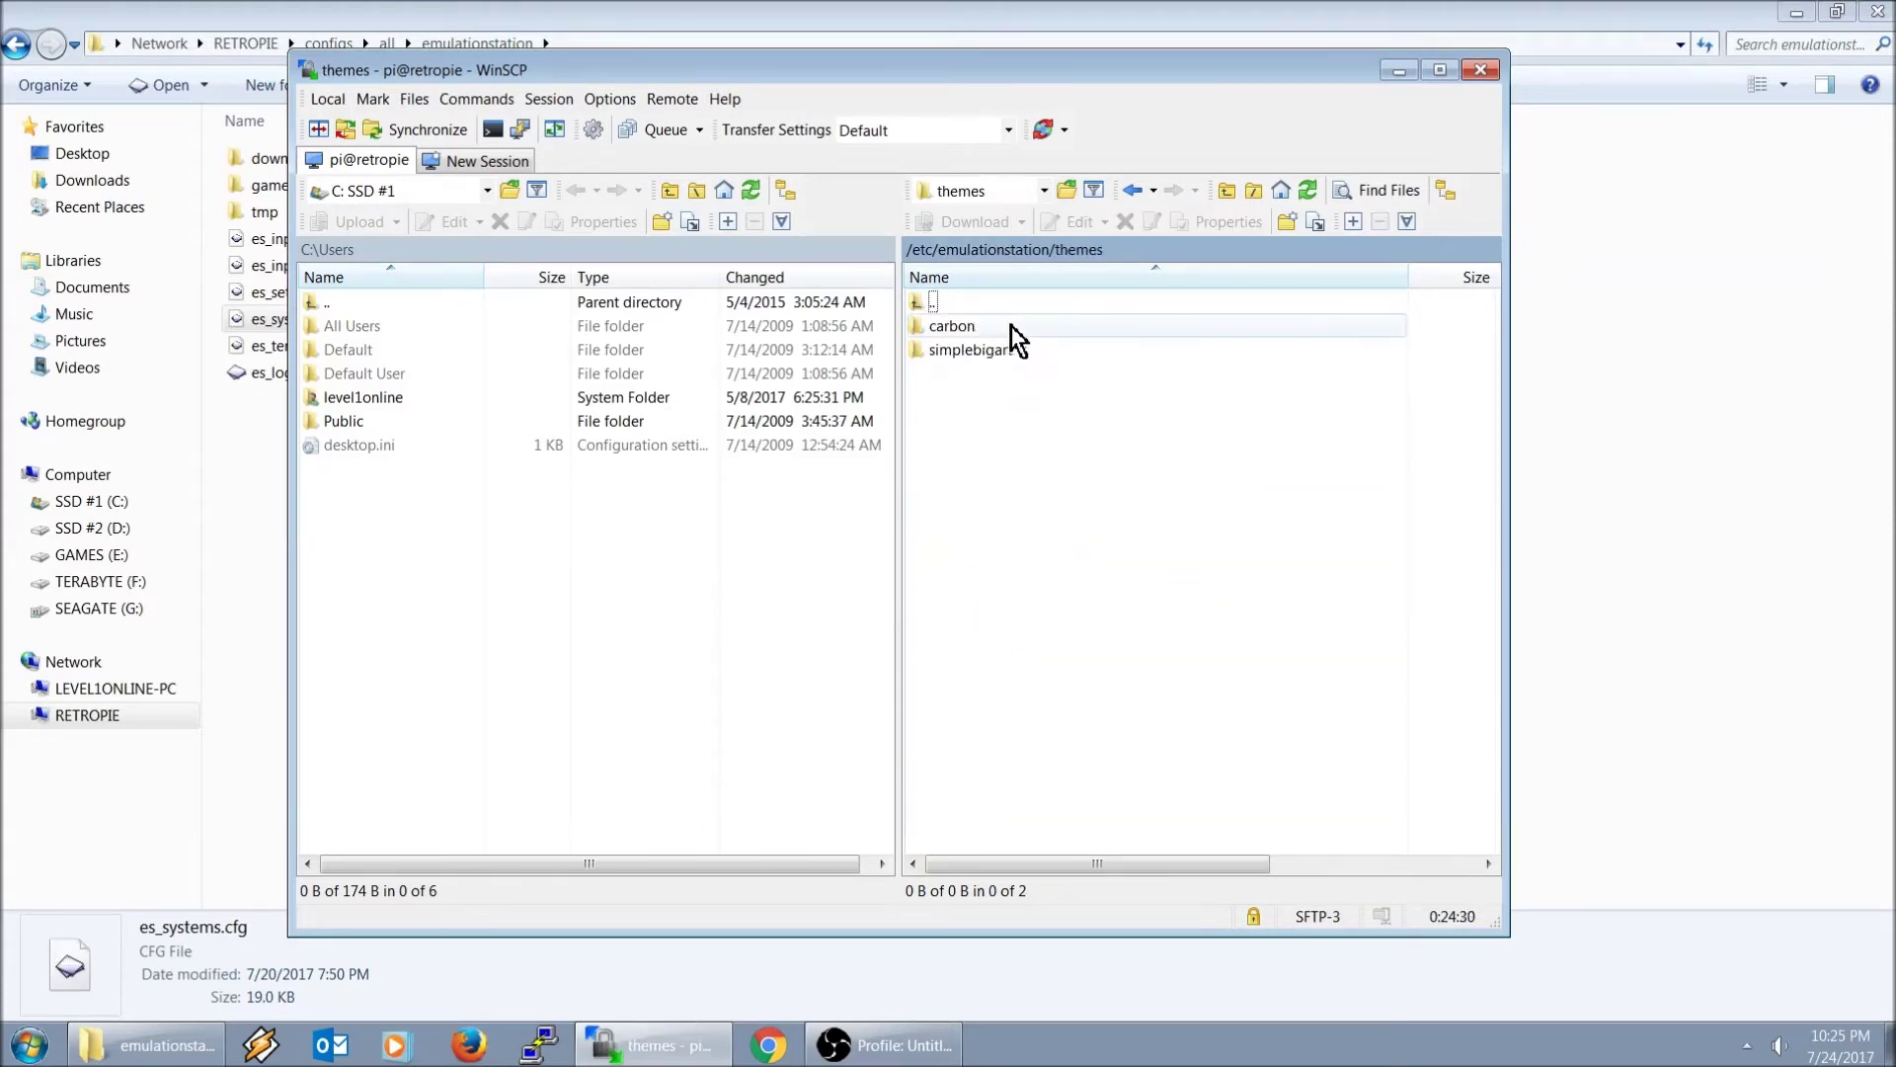
{"action": "left_click", "coordinate": [987, 361]}
{"action": "left_click", "coordinate": [970, 328]}
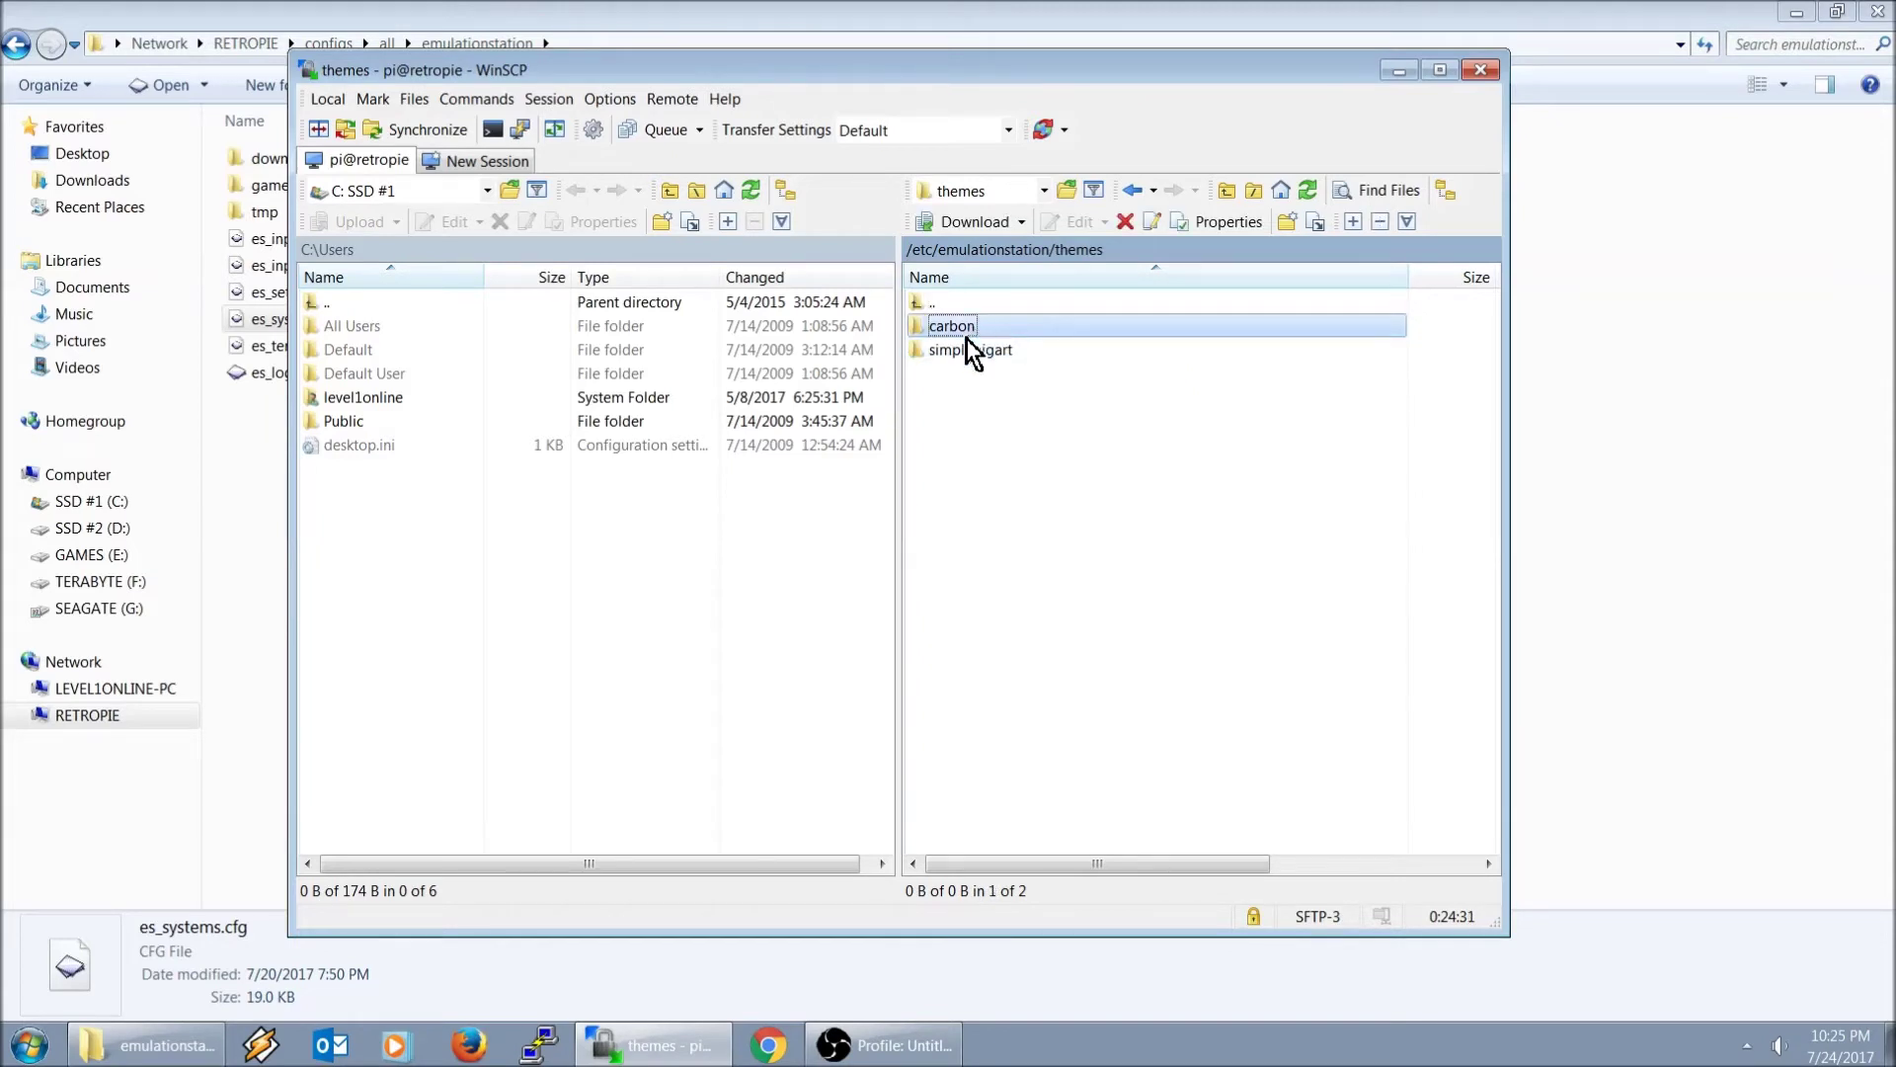
{"action": "left_click", "coordinate": [955, 353]}
{"action": "left_click", "coordinate": [956, 326]}
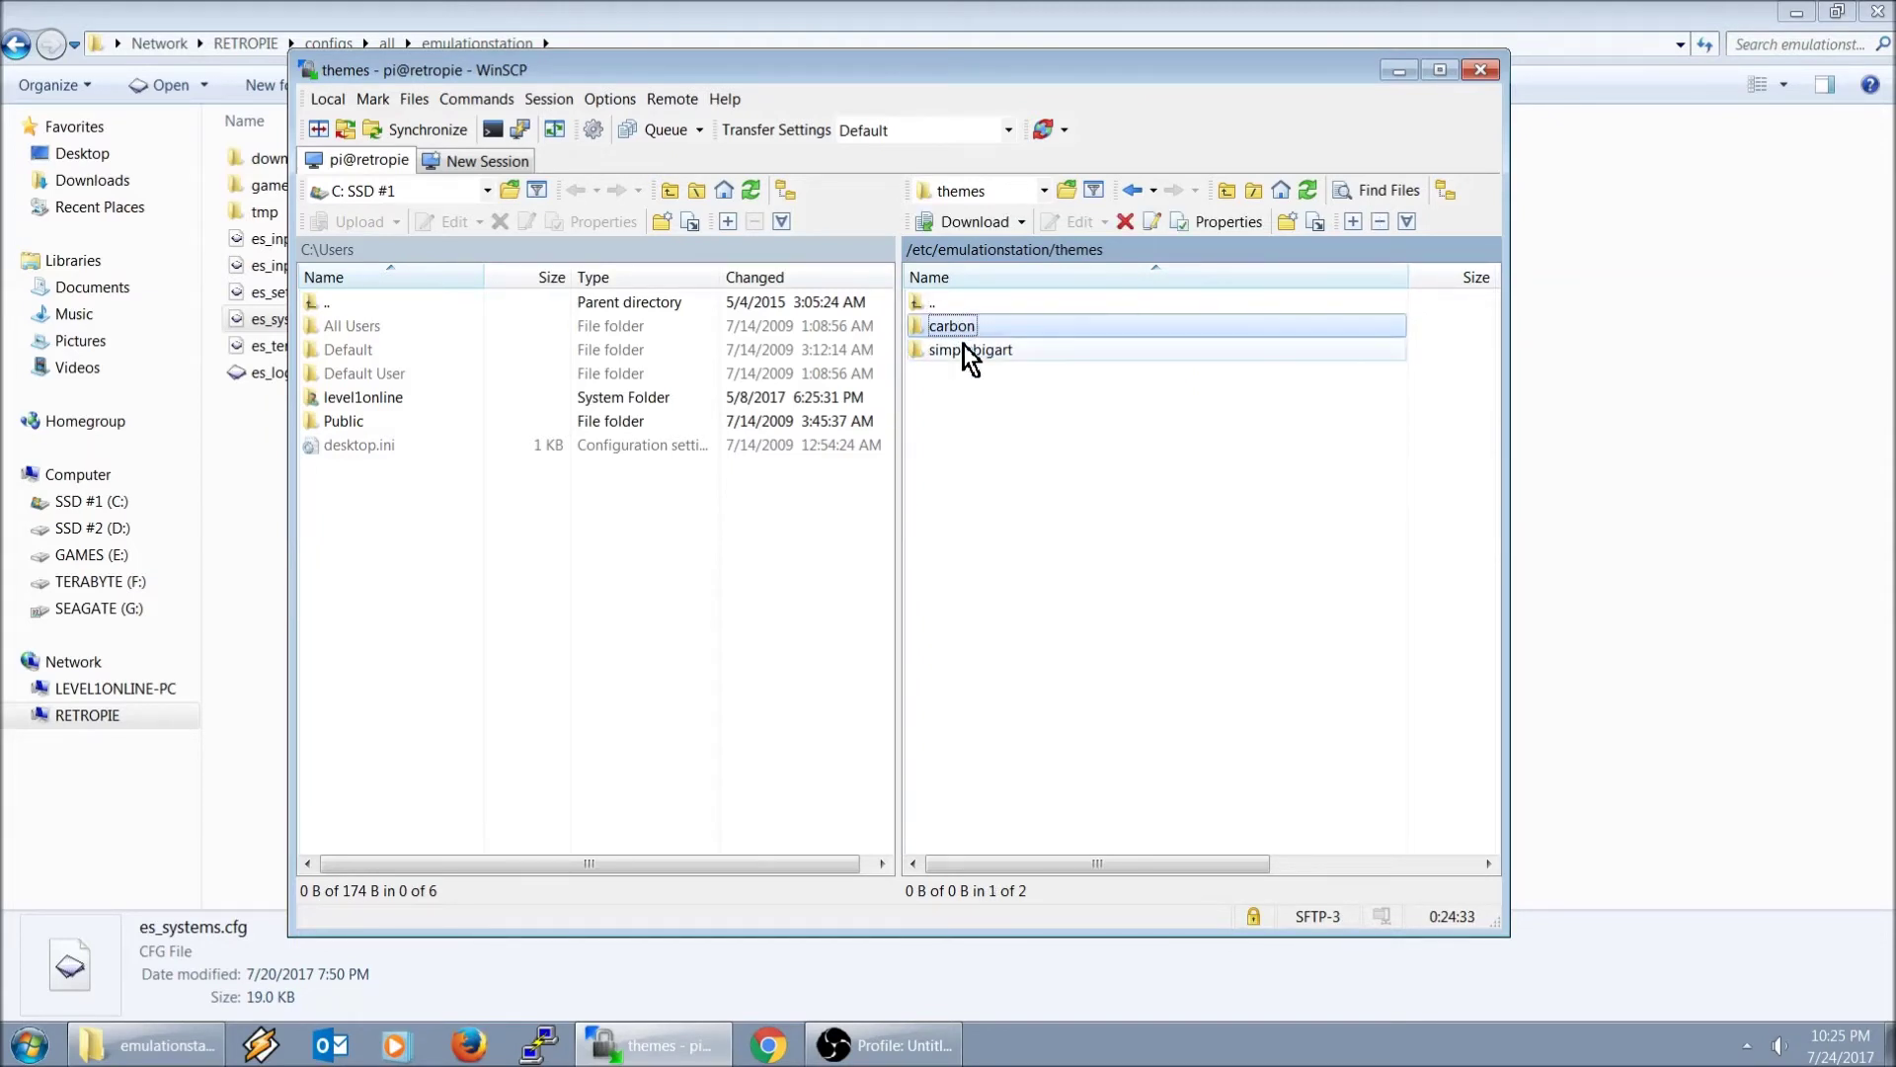
{"action": "left_click", "coordinate": [986, 349]}
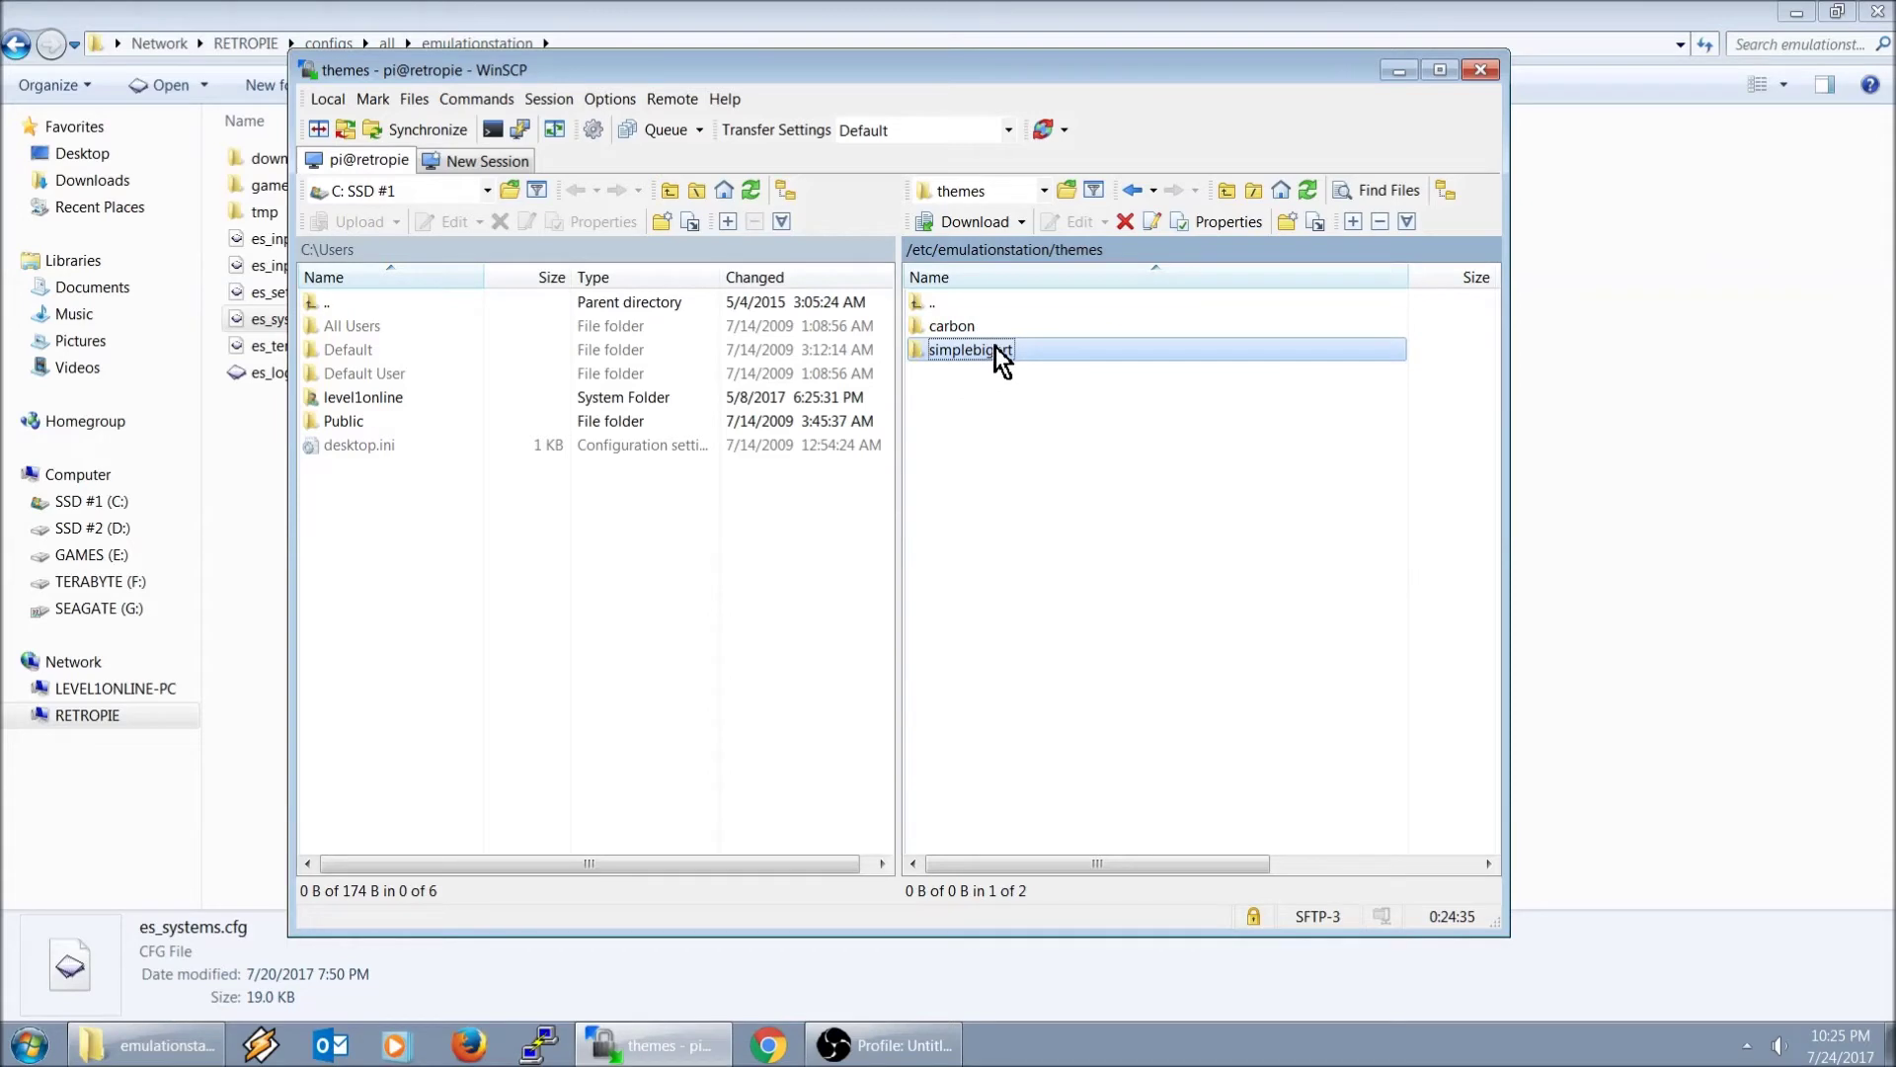
{"action": "double_click", "coordinate": [996, 346]}
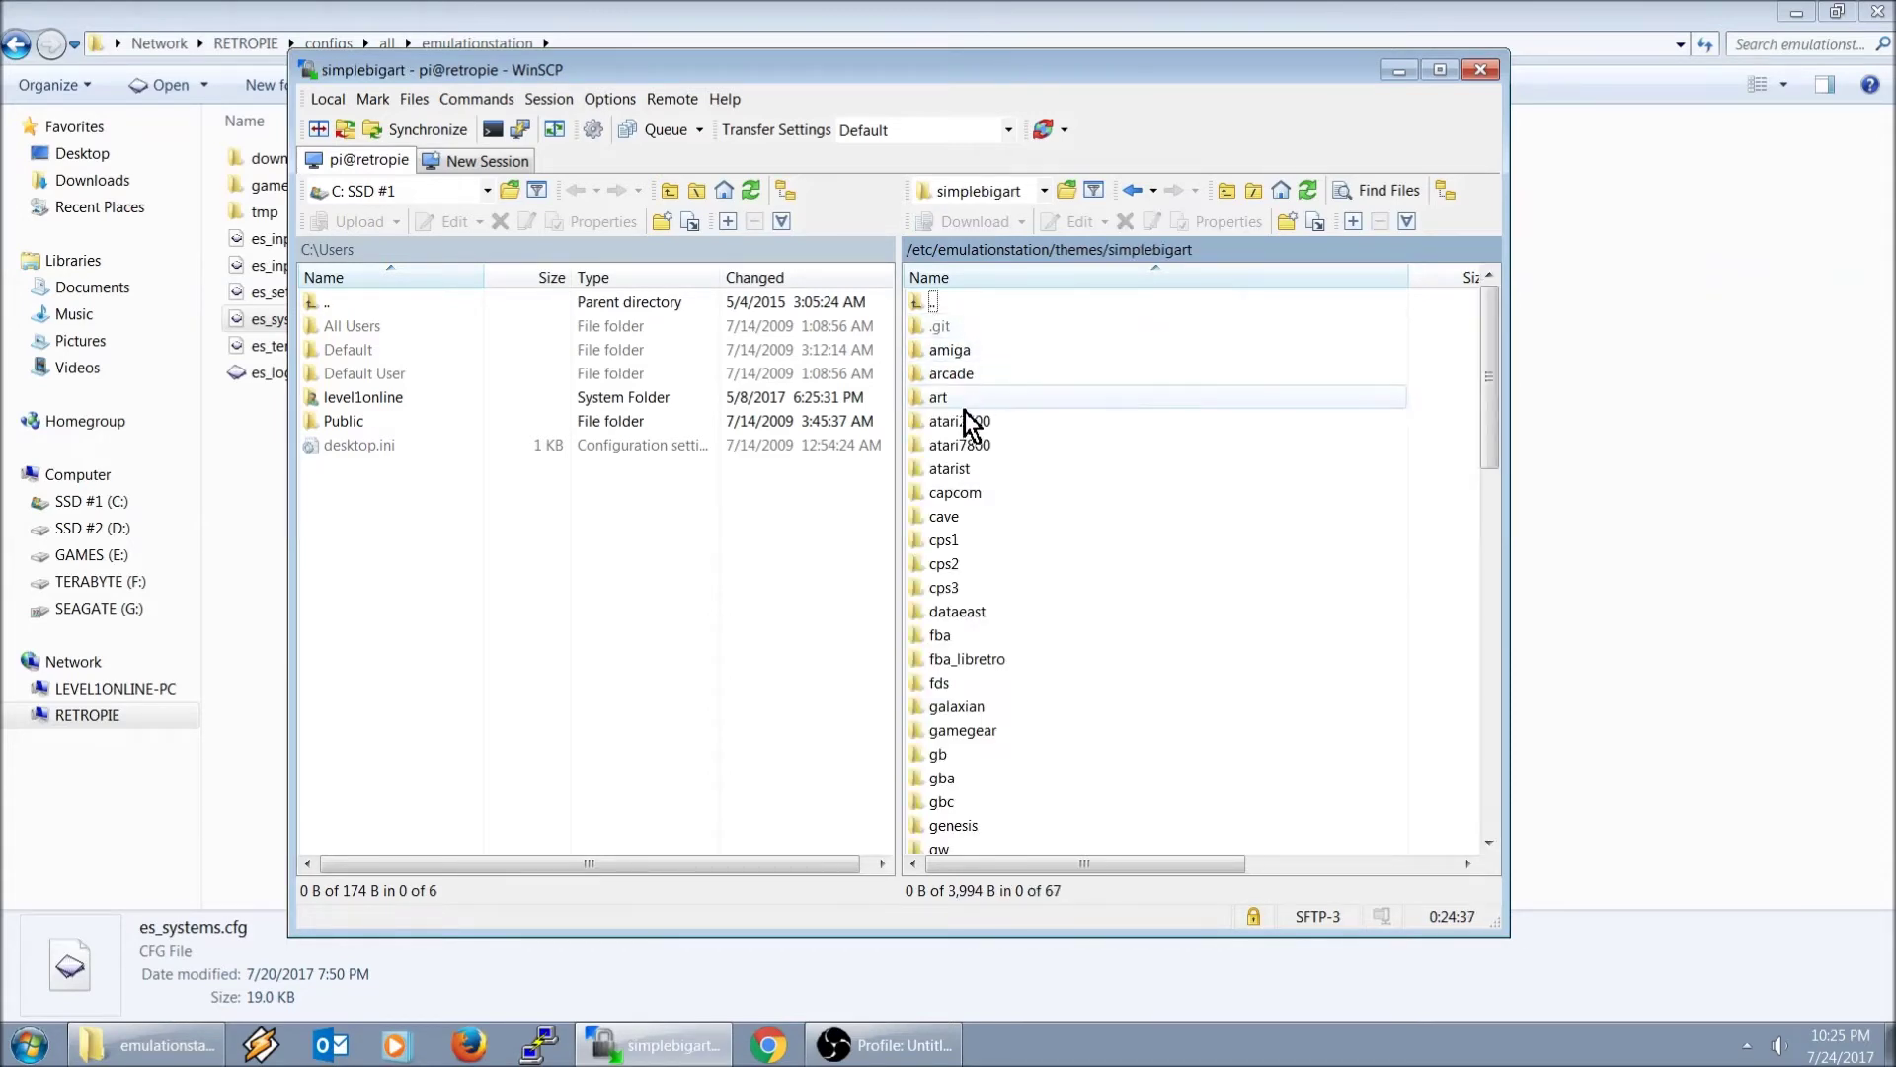
- Duplicate the fba folder inside the simplebigart theme as daphne, allowing a separate shell session for the copy
{"action": "left_click", "coordinate": [1000, 613]}
{"action": "left_click", "coordinate": [953, 590]}
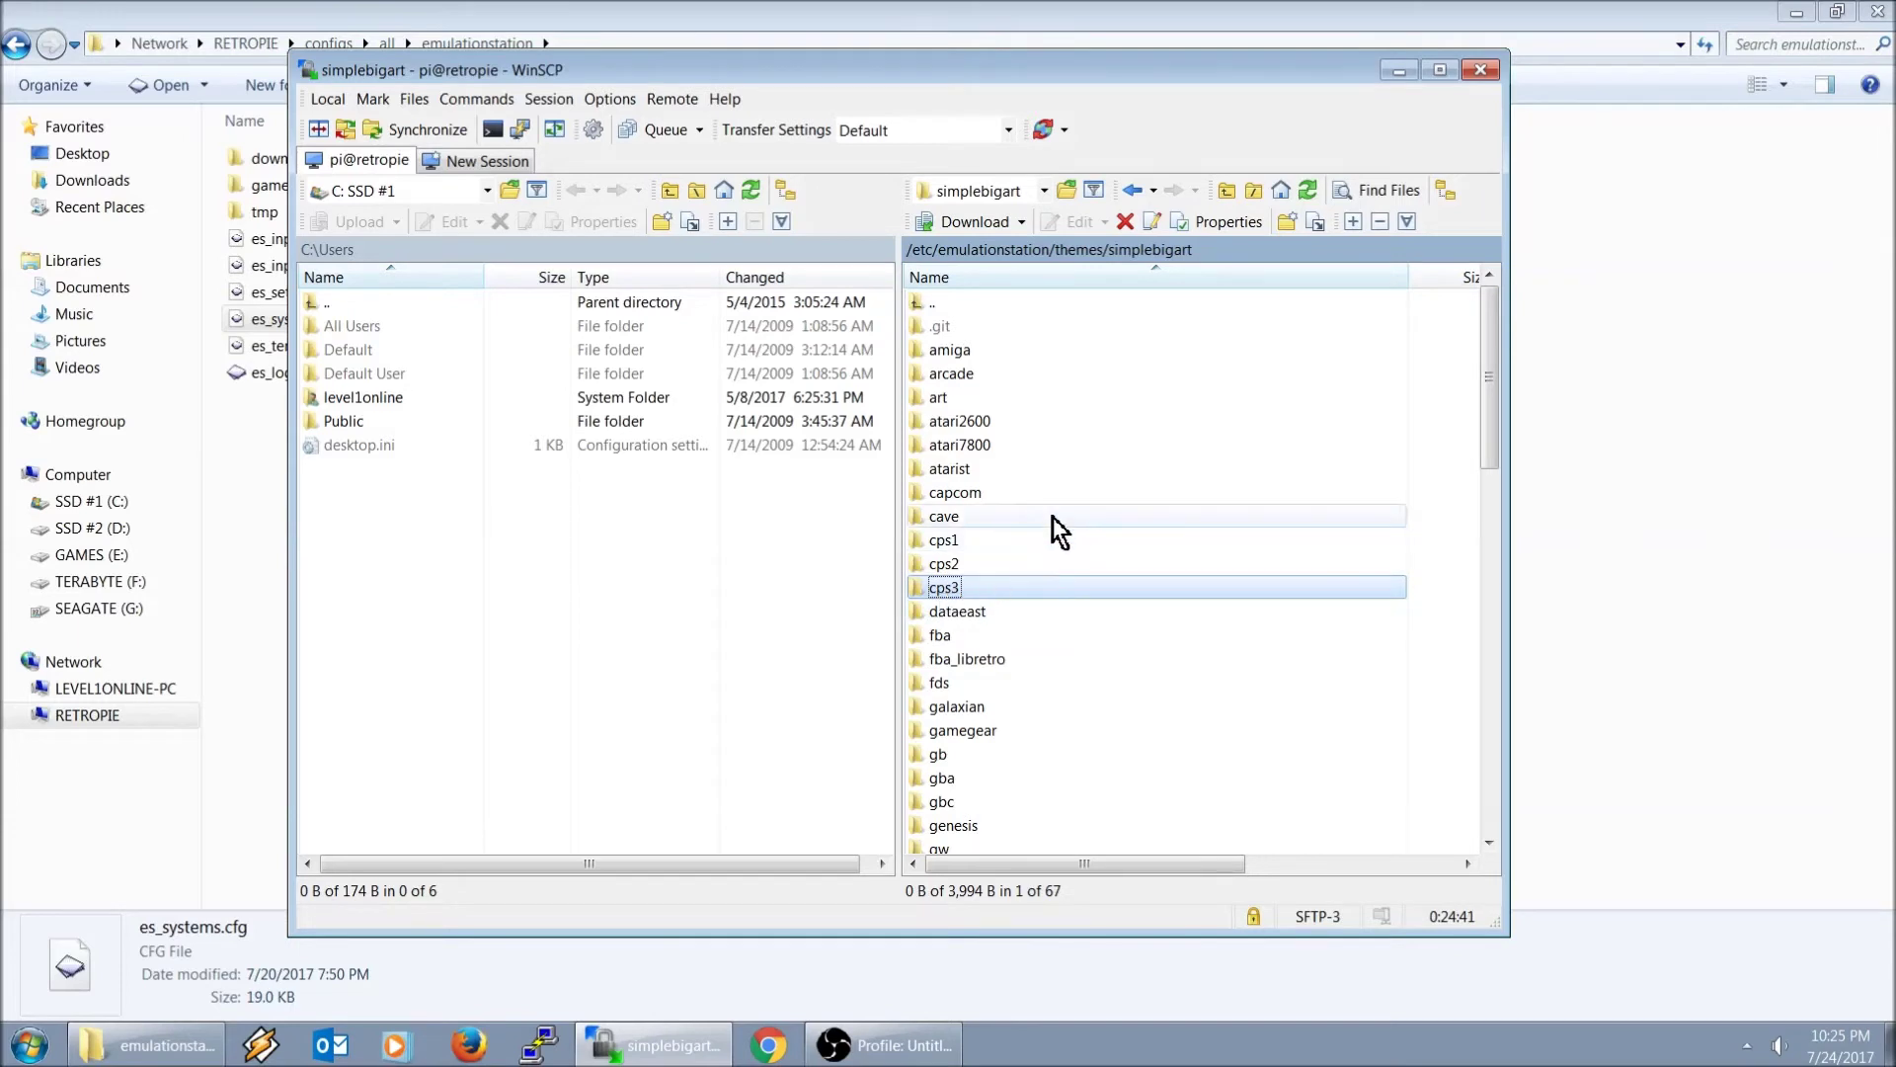
{"action": "scroll", "coordinate": [1053, 517], "scroll_direction": "down", "scroll_amount": 1}
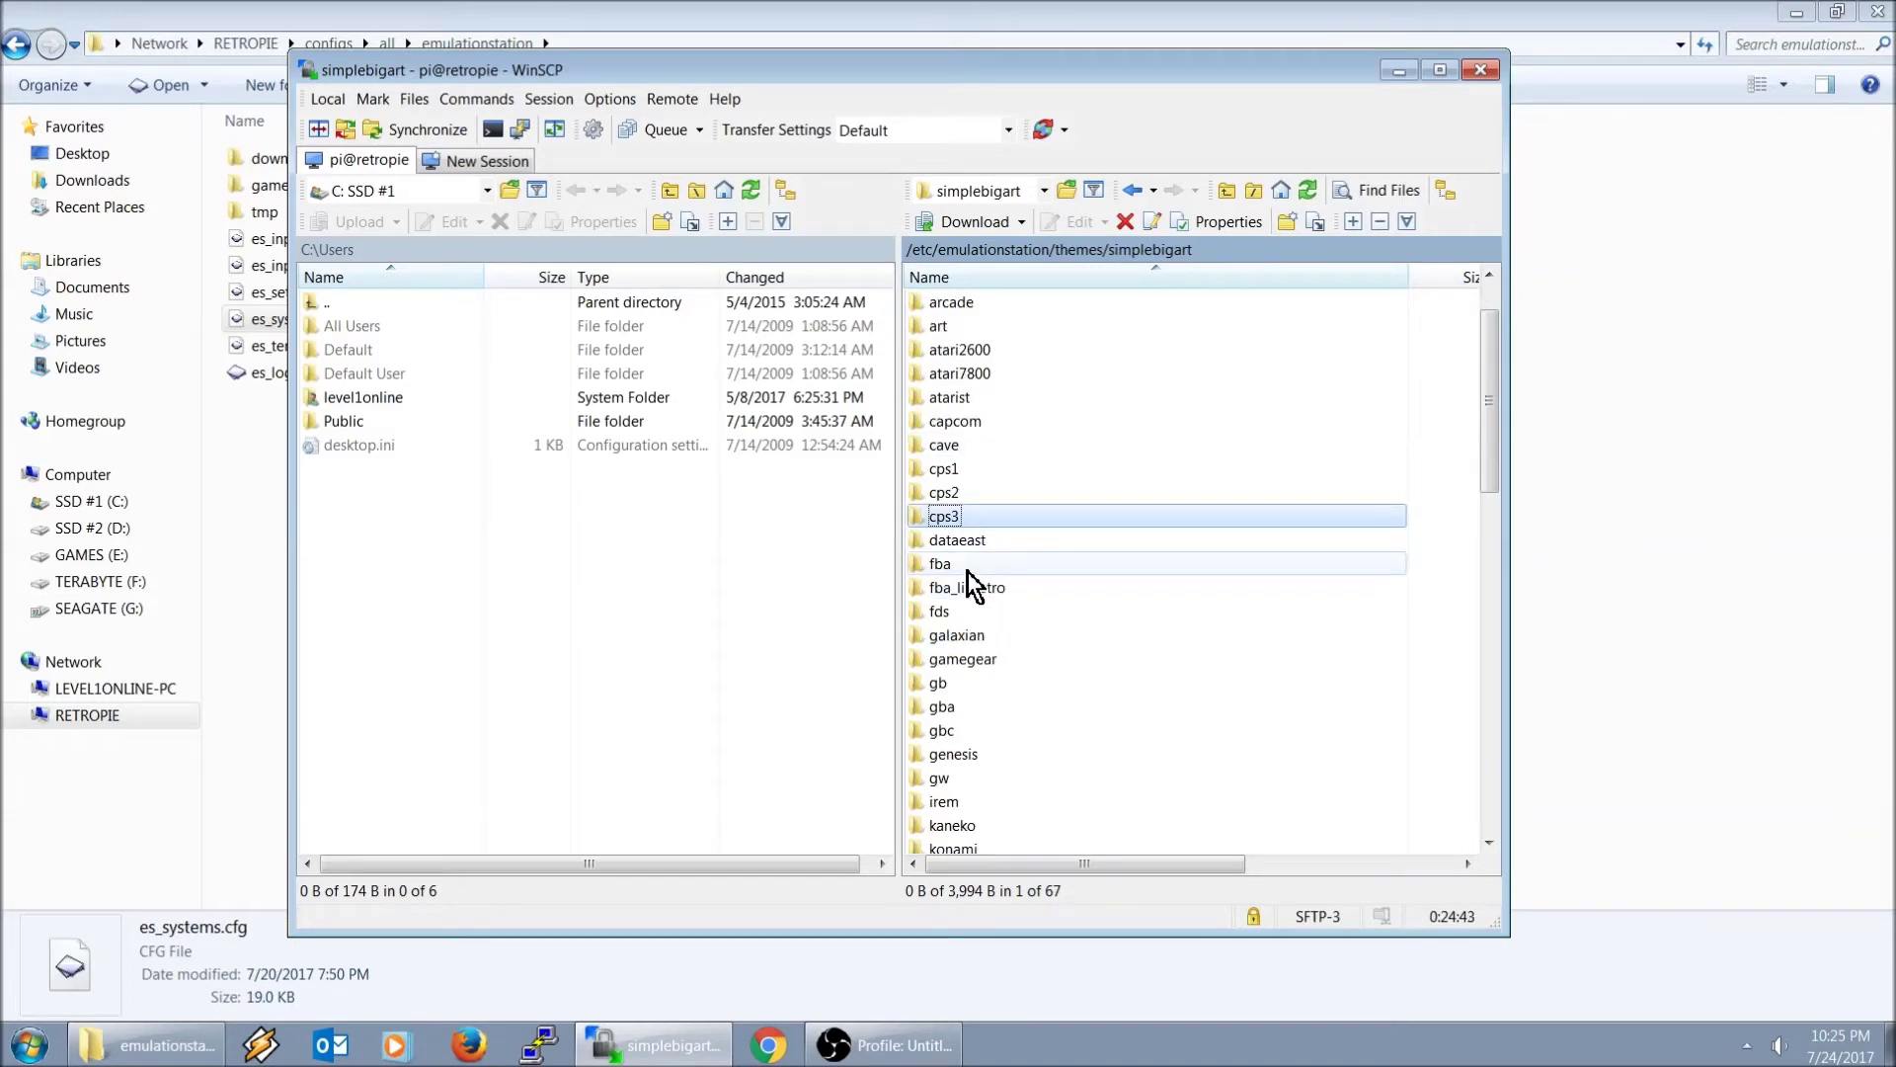
{"action": "left_click", "coordinate": [967, 570]}
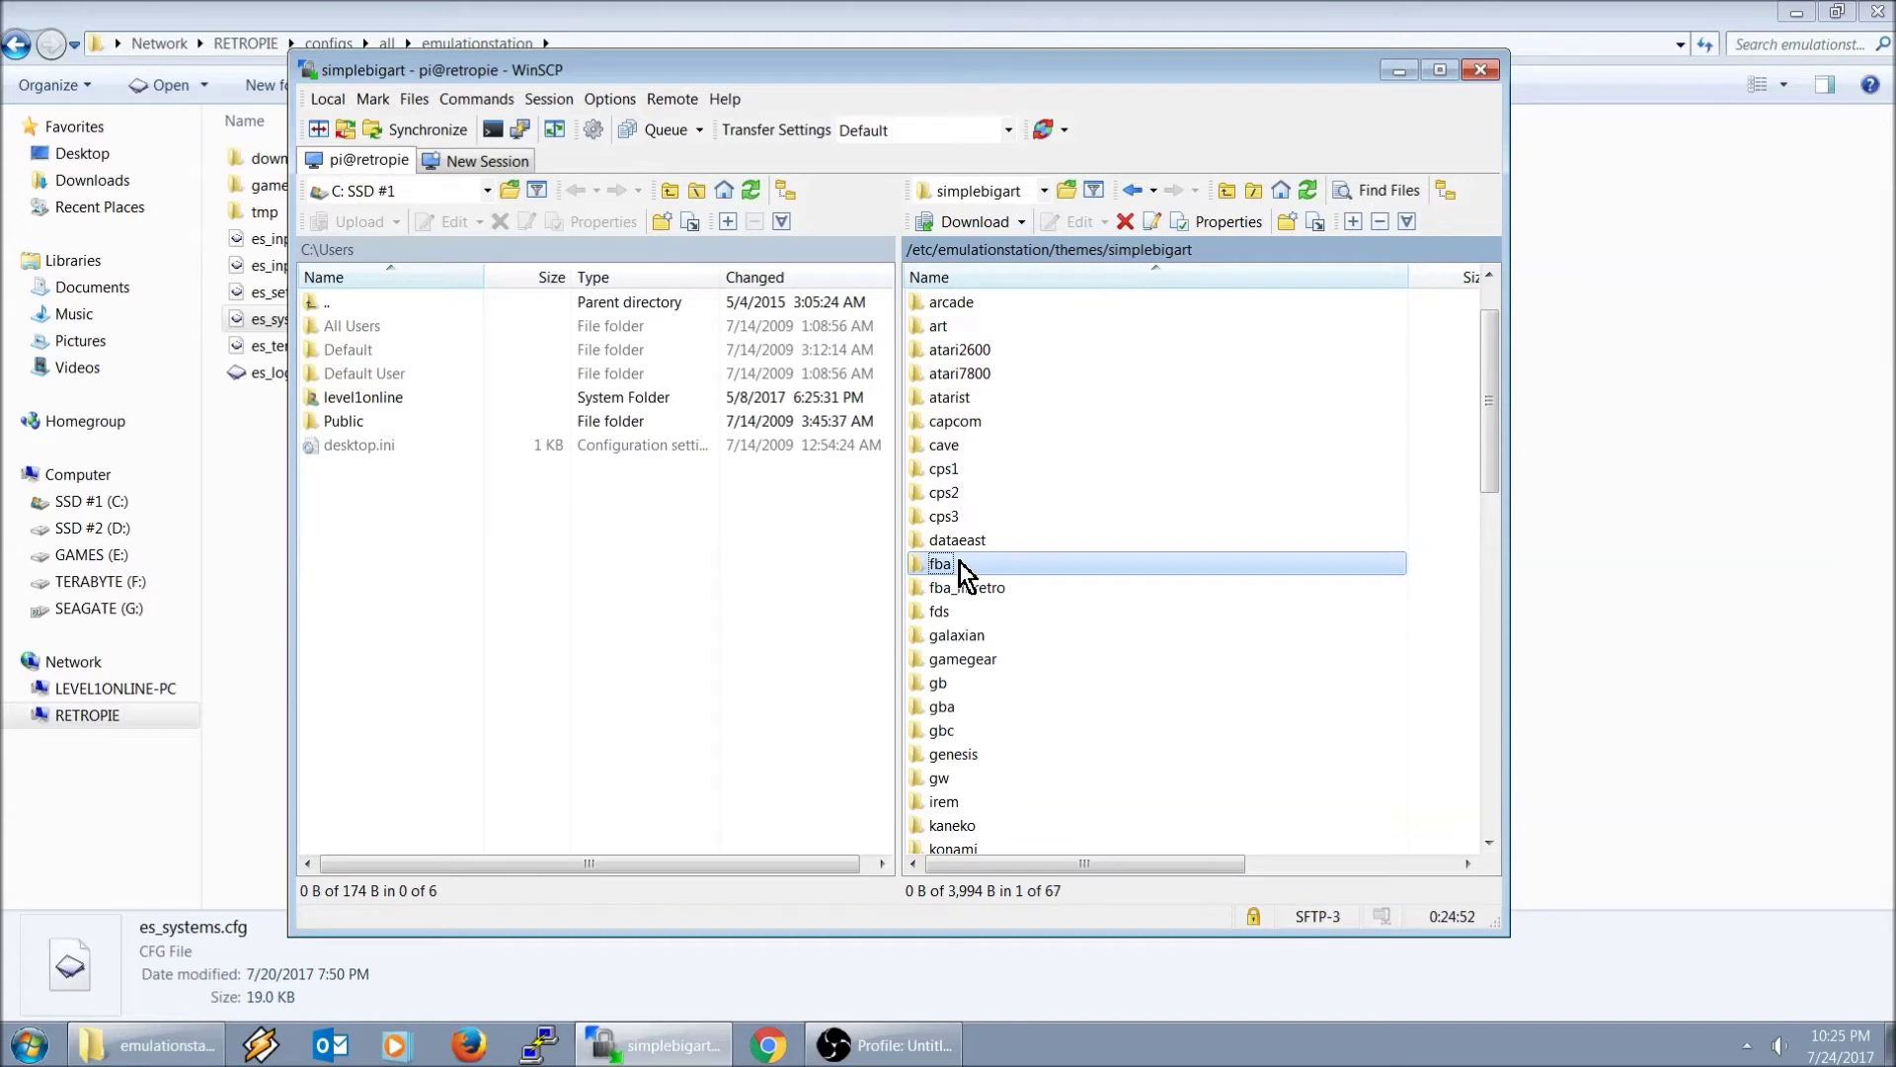
{"action": "right_click", "coordinate": [960, 561]}
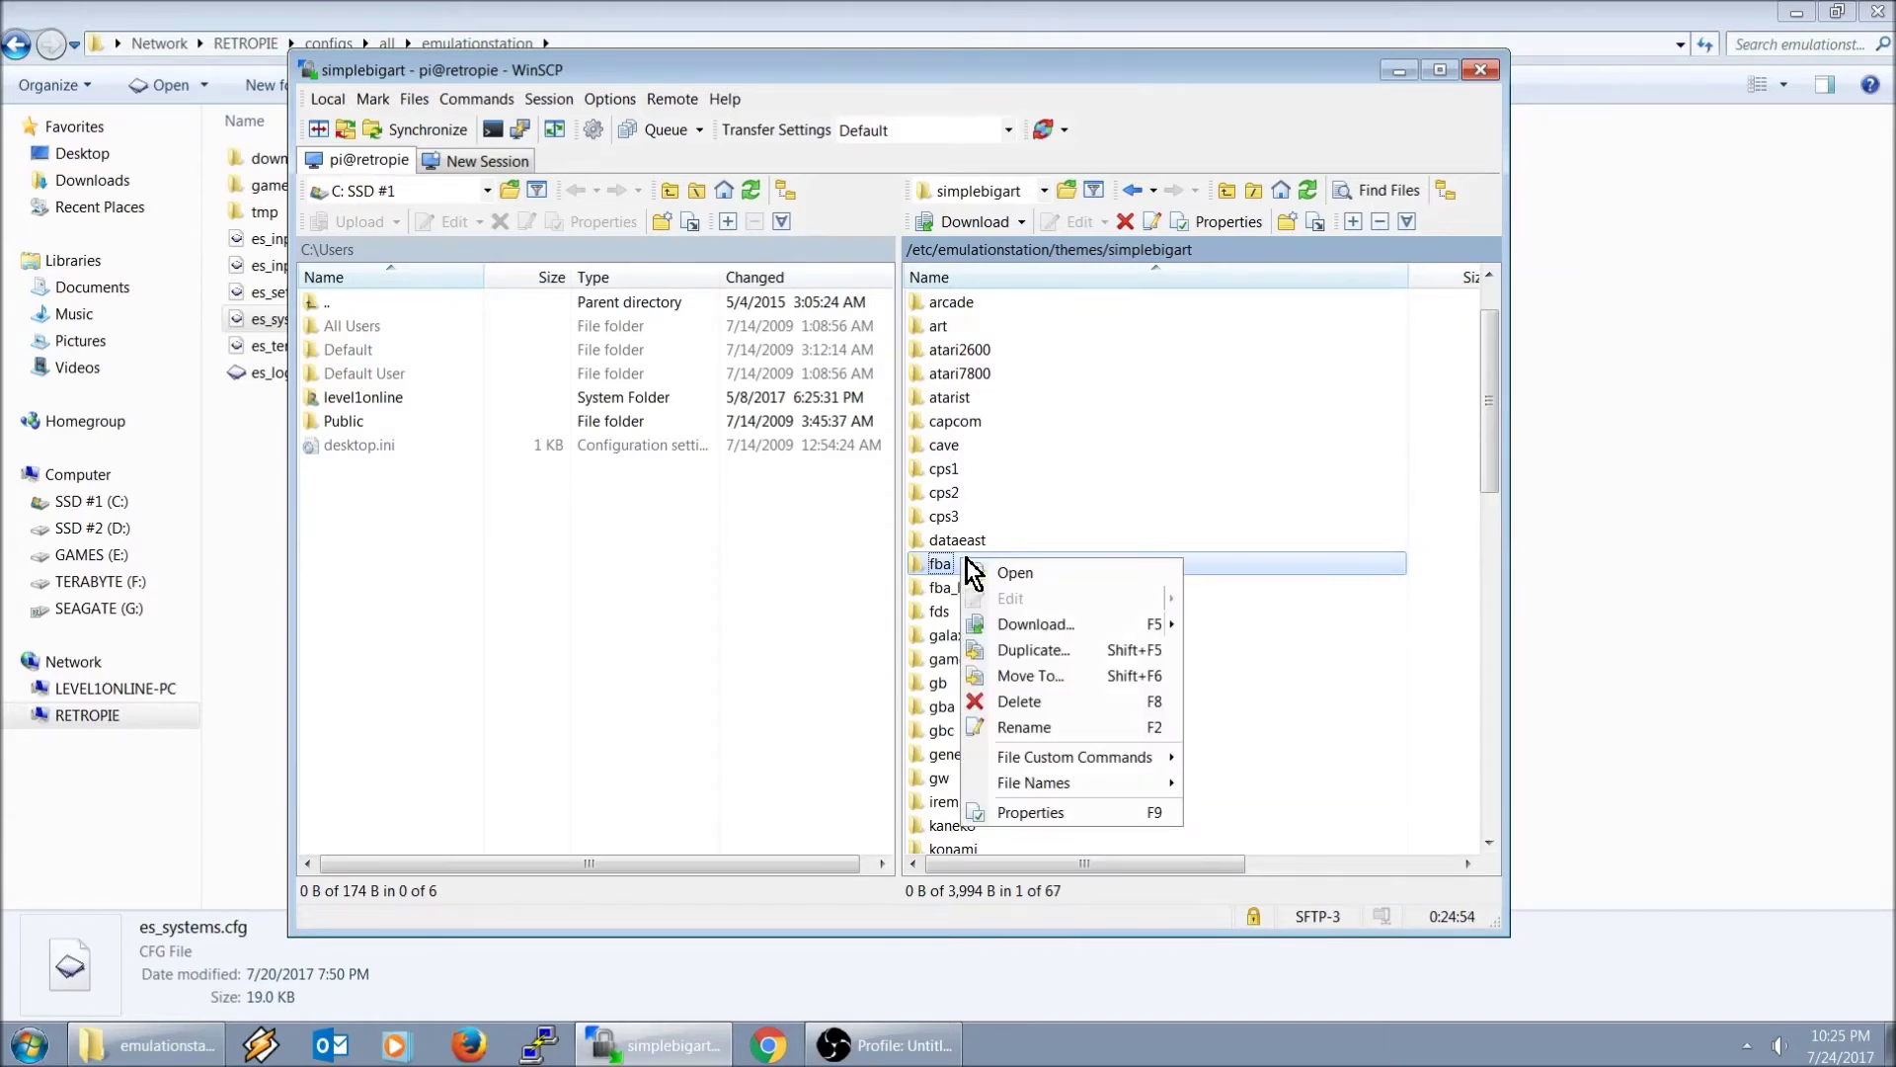
{"action": "left_click", "coordinate": [1039, 656]}
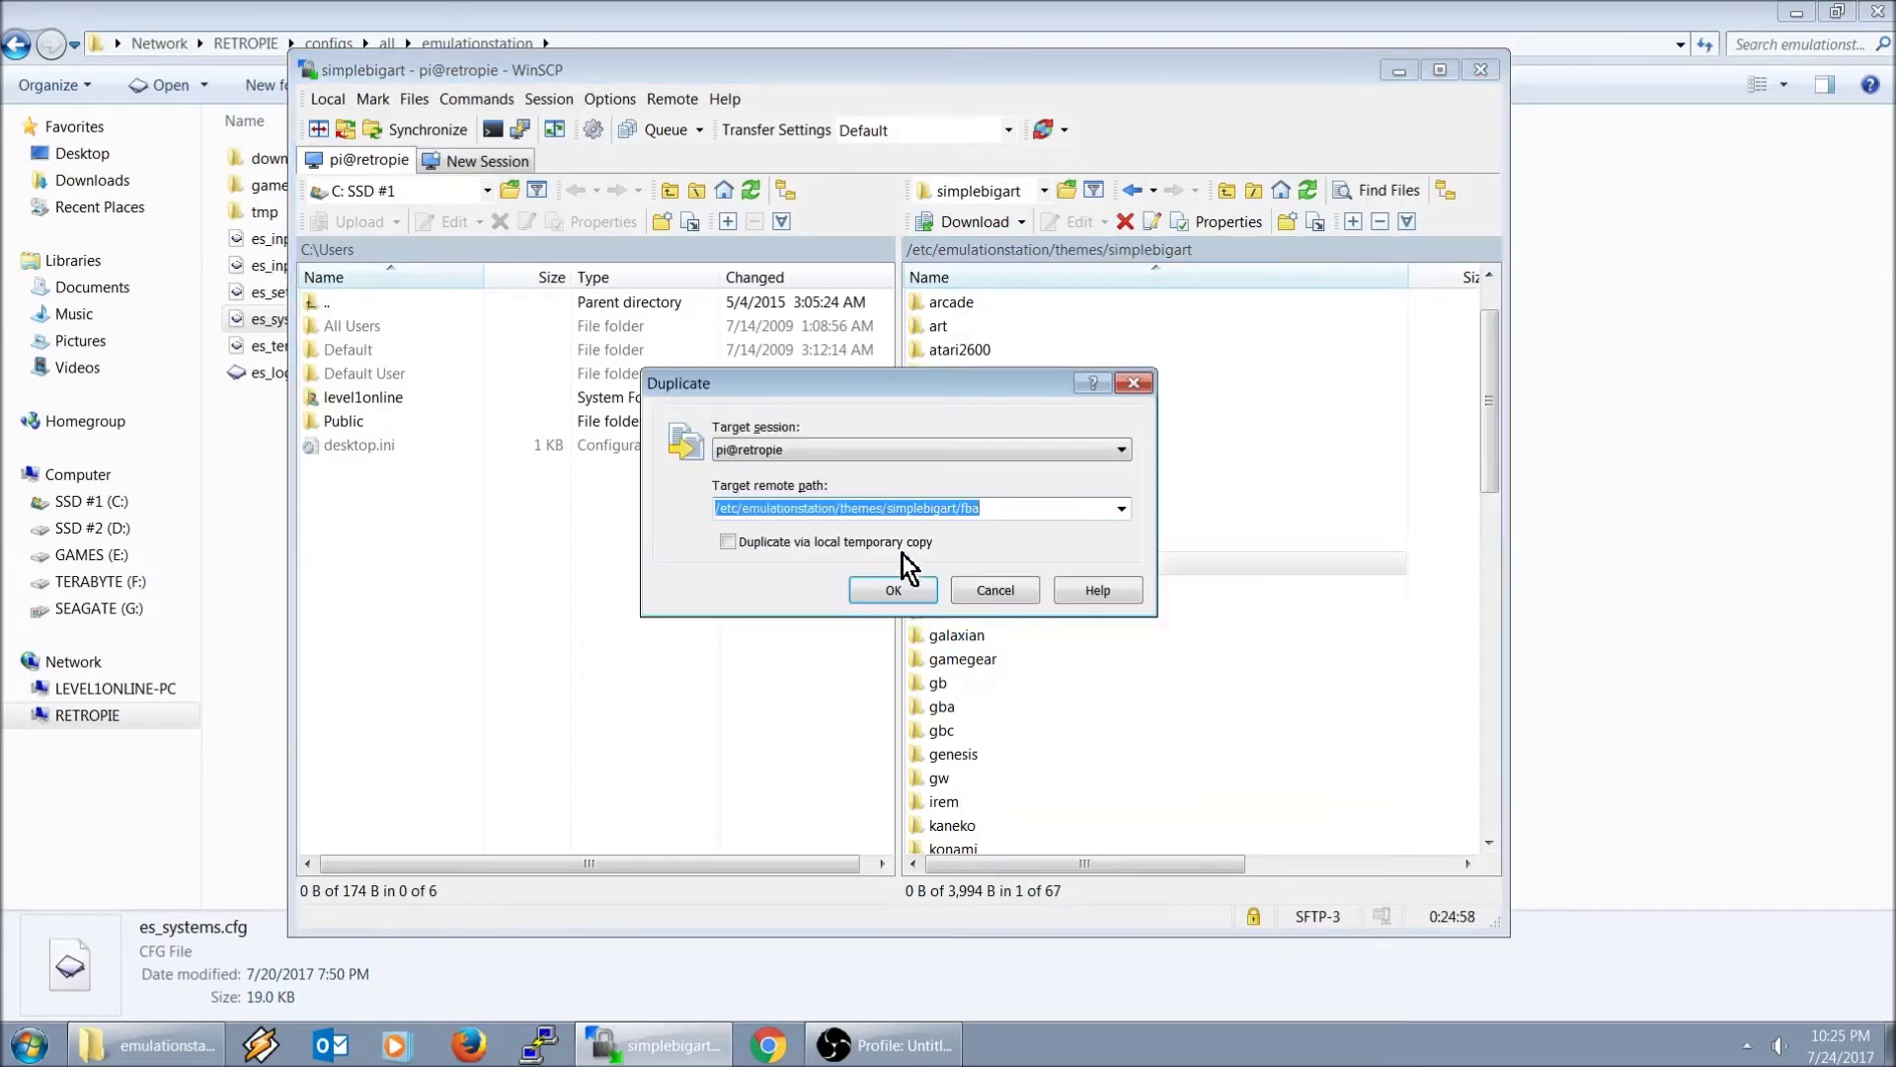
{"action": "double_click", "coordinate": [968, 508]}
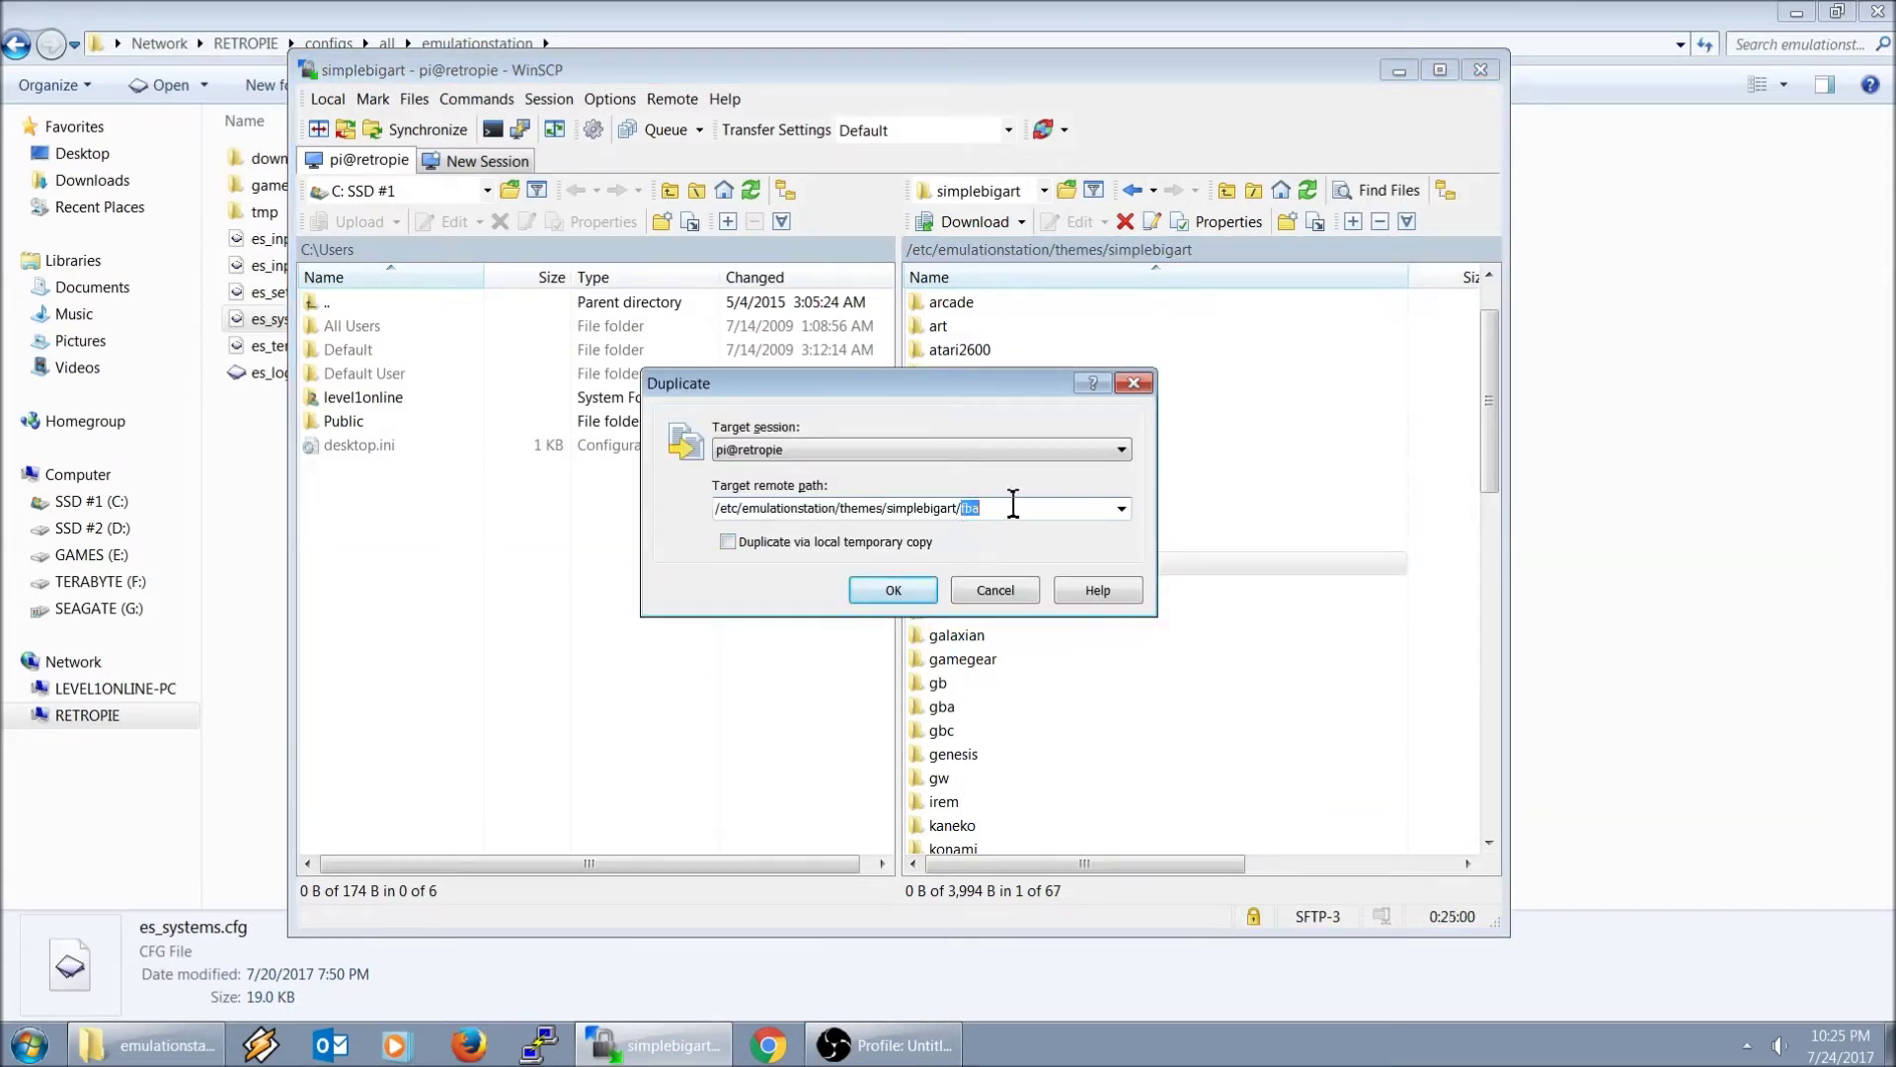
{"action": "type", "text": "daphne"}
{"action": "left_click", "coordinate": [891, 593]}
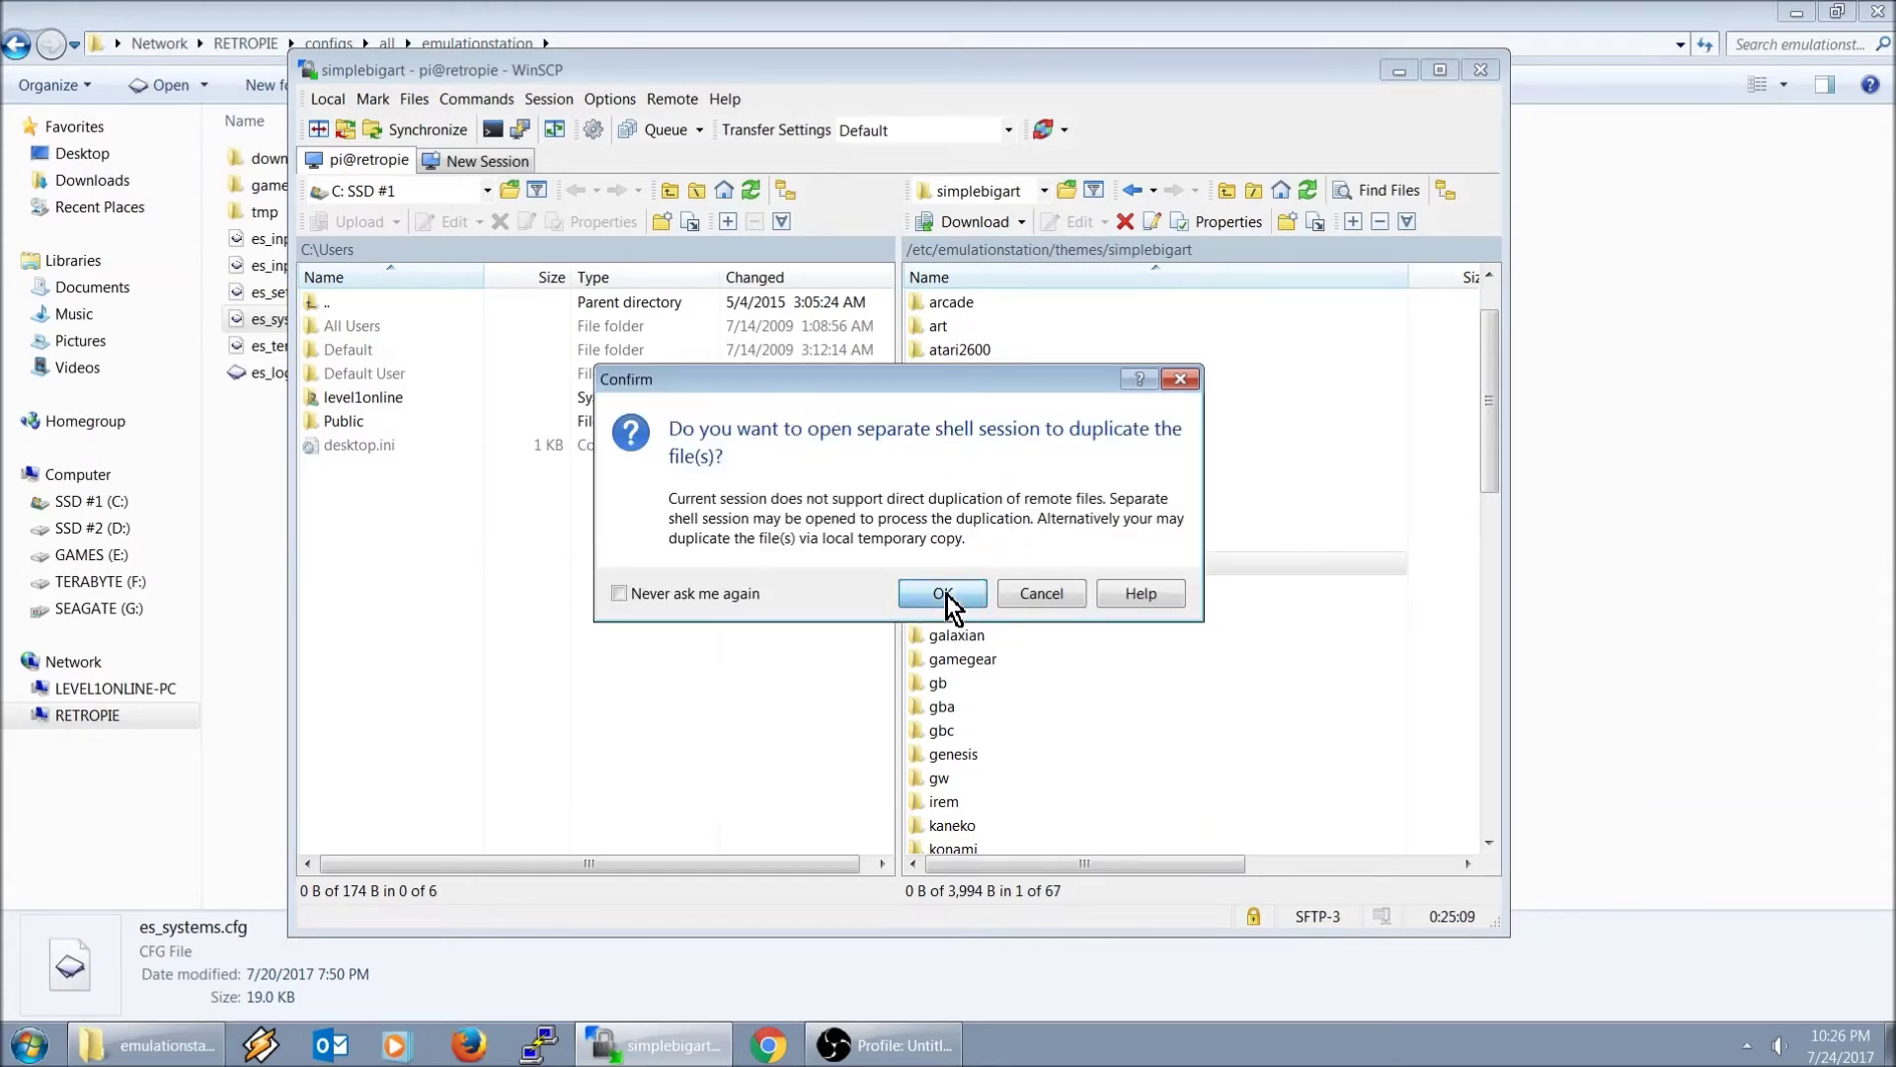
{"action": "left_click", "coordinate": [947, 595]}
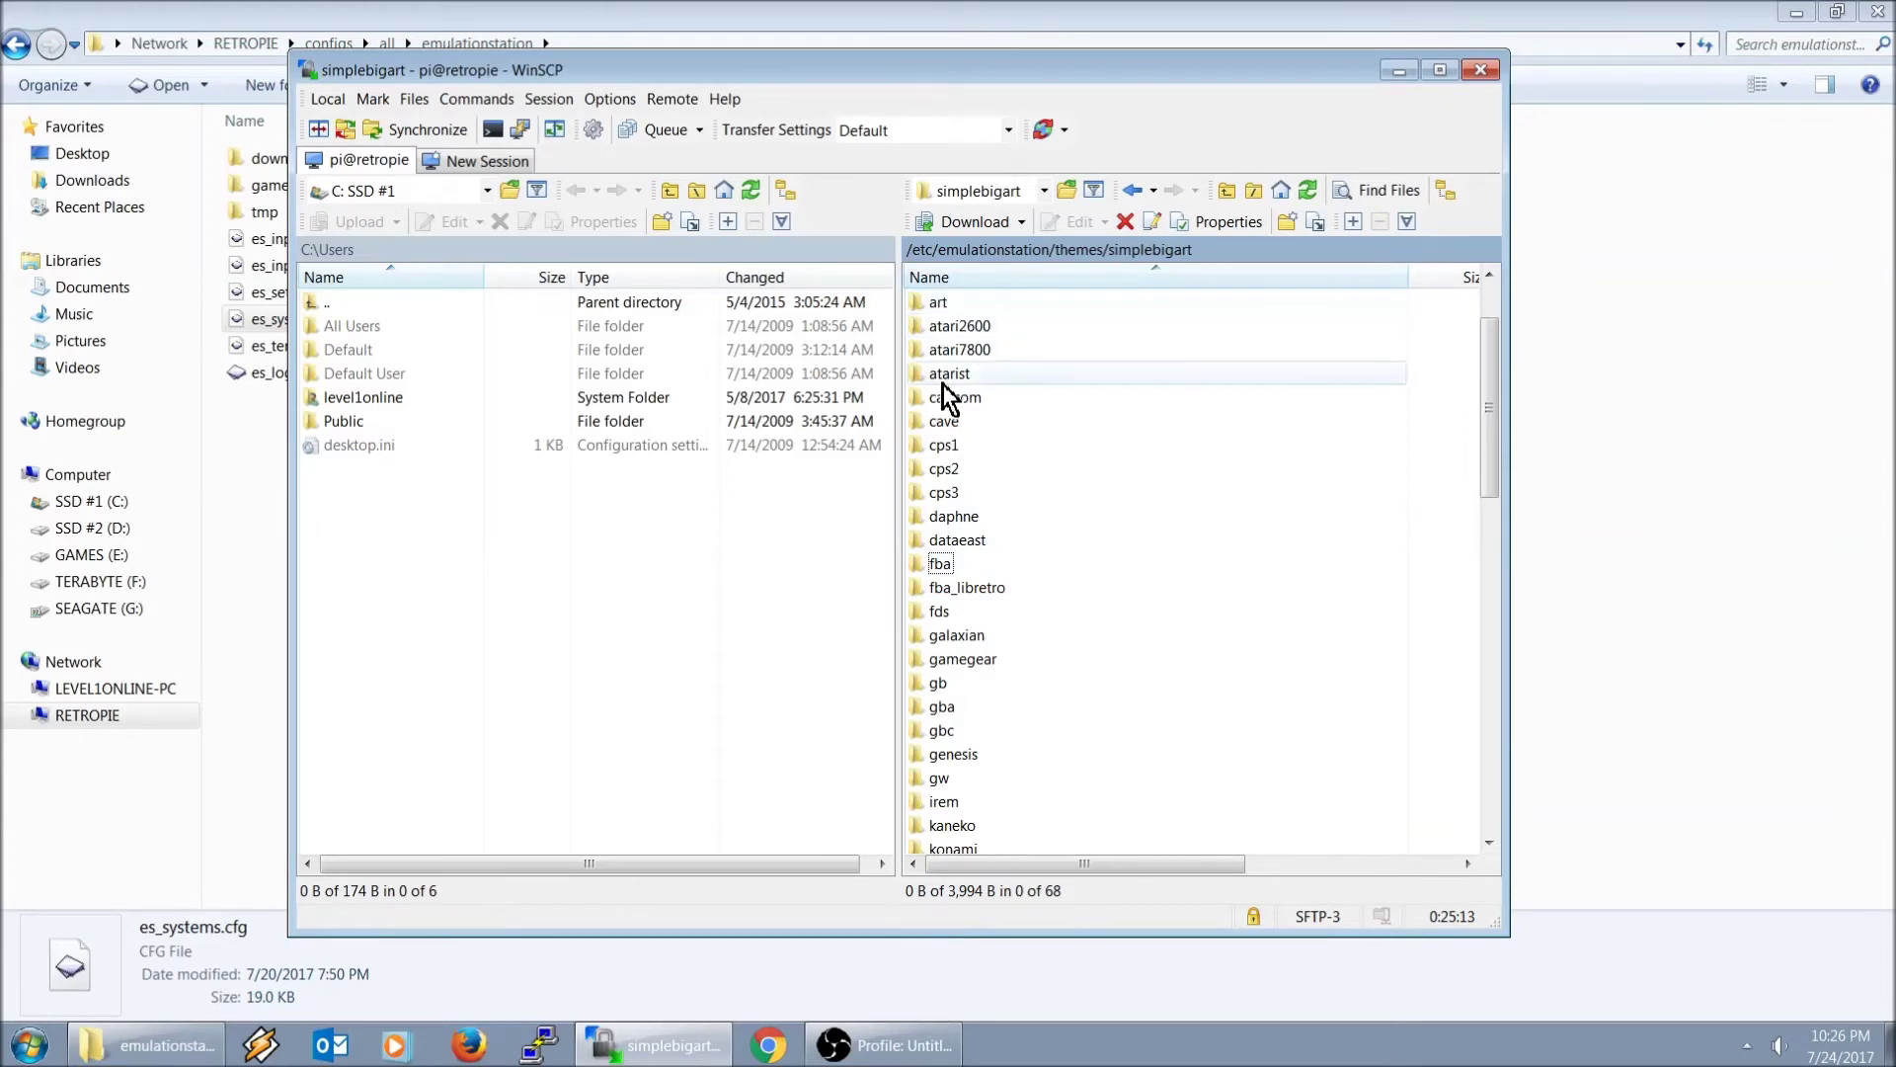
- Open the new daphne folder and open its theme.xml in the editor
{"action": "left_click", "coordinate": [962, 526]}
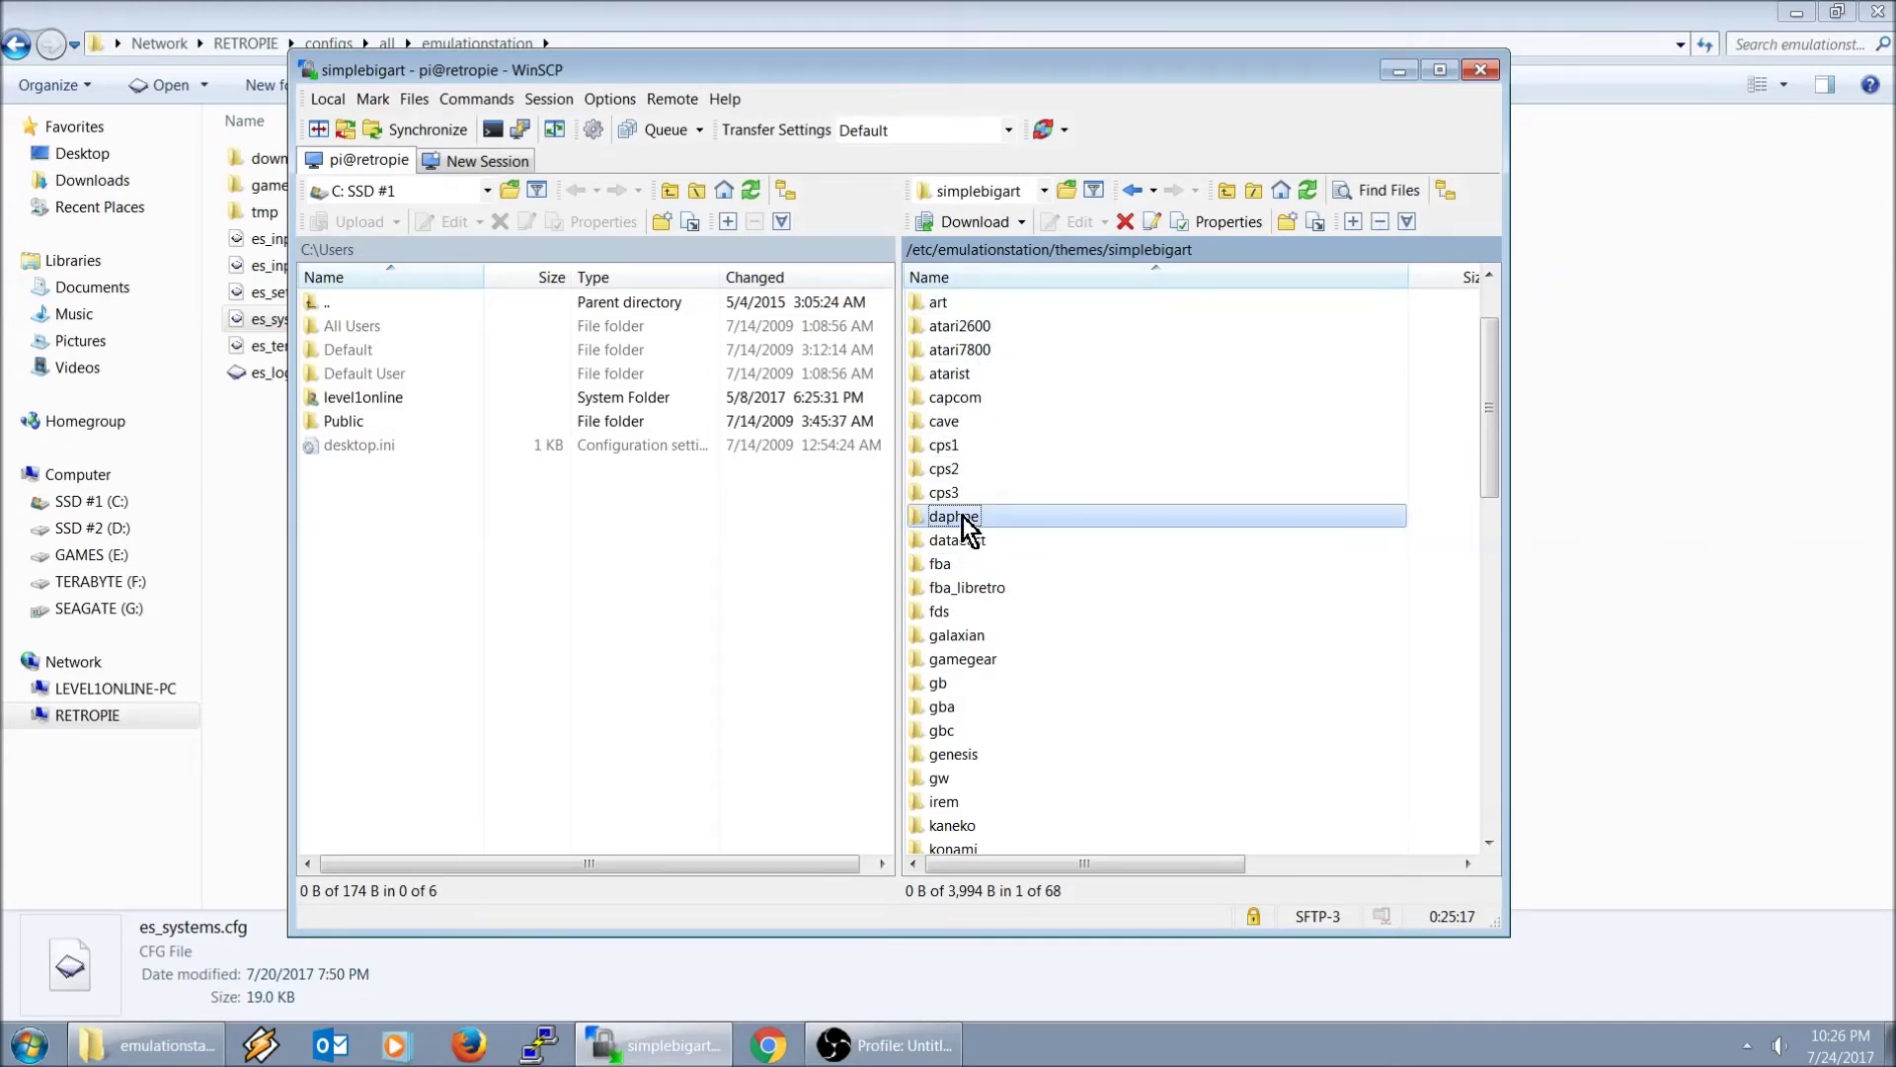
{"action": "double_click", "coordinate": [954, 516]}
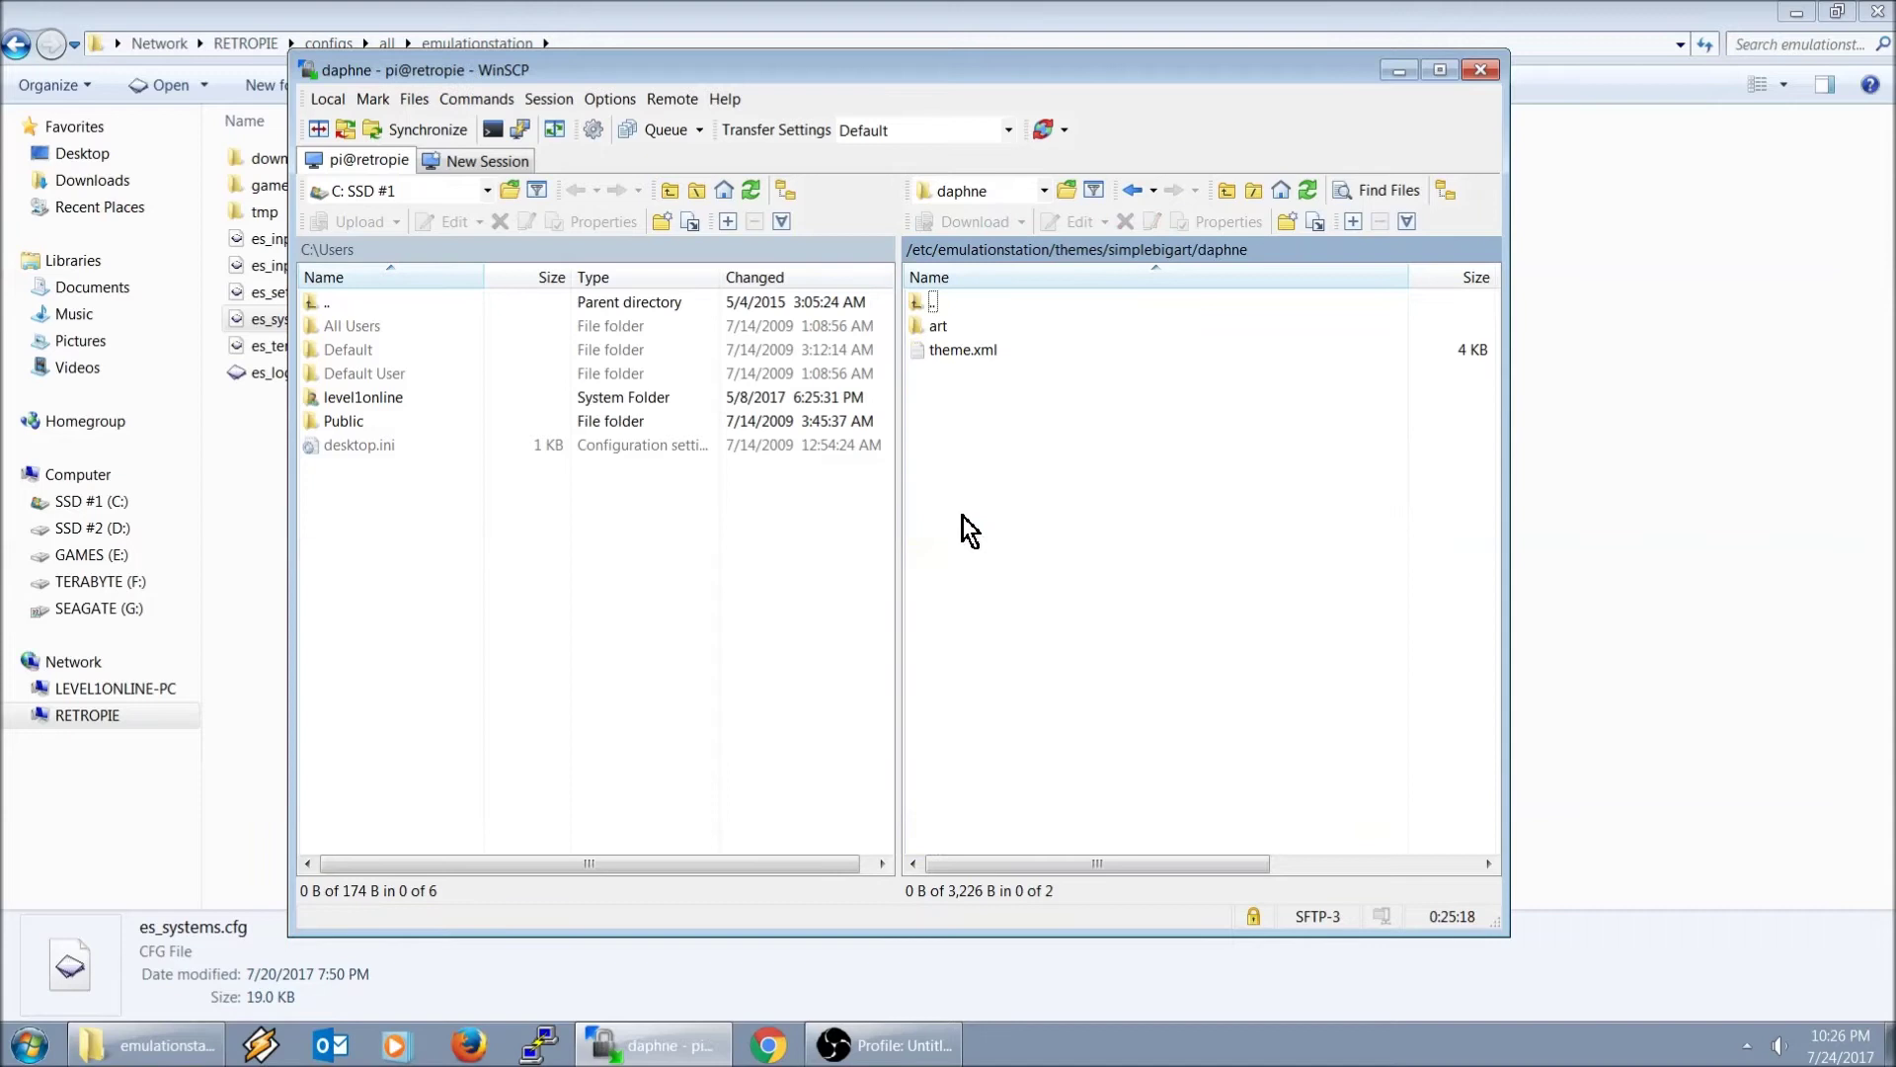
{"action": "left_click", "coordinate": [958, 352]}
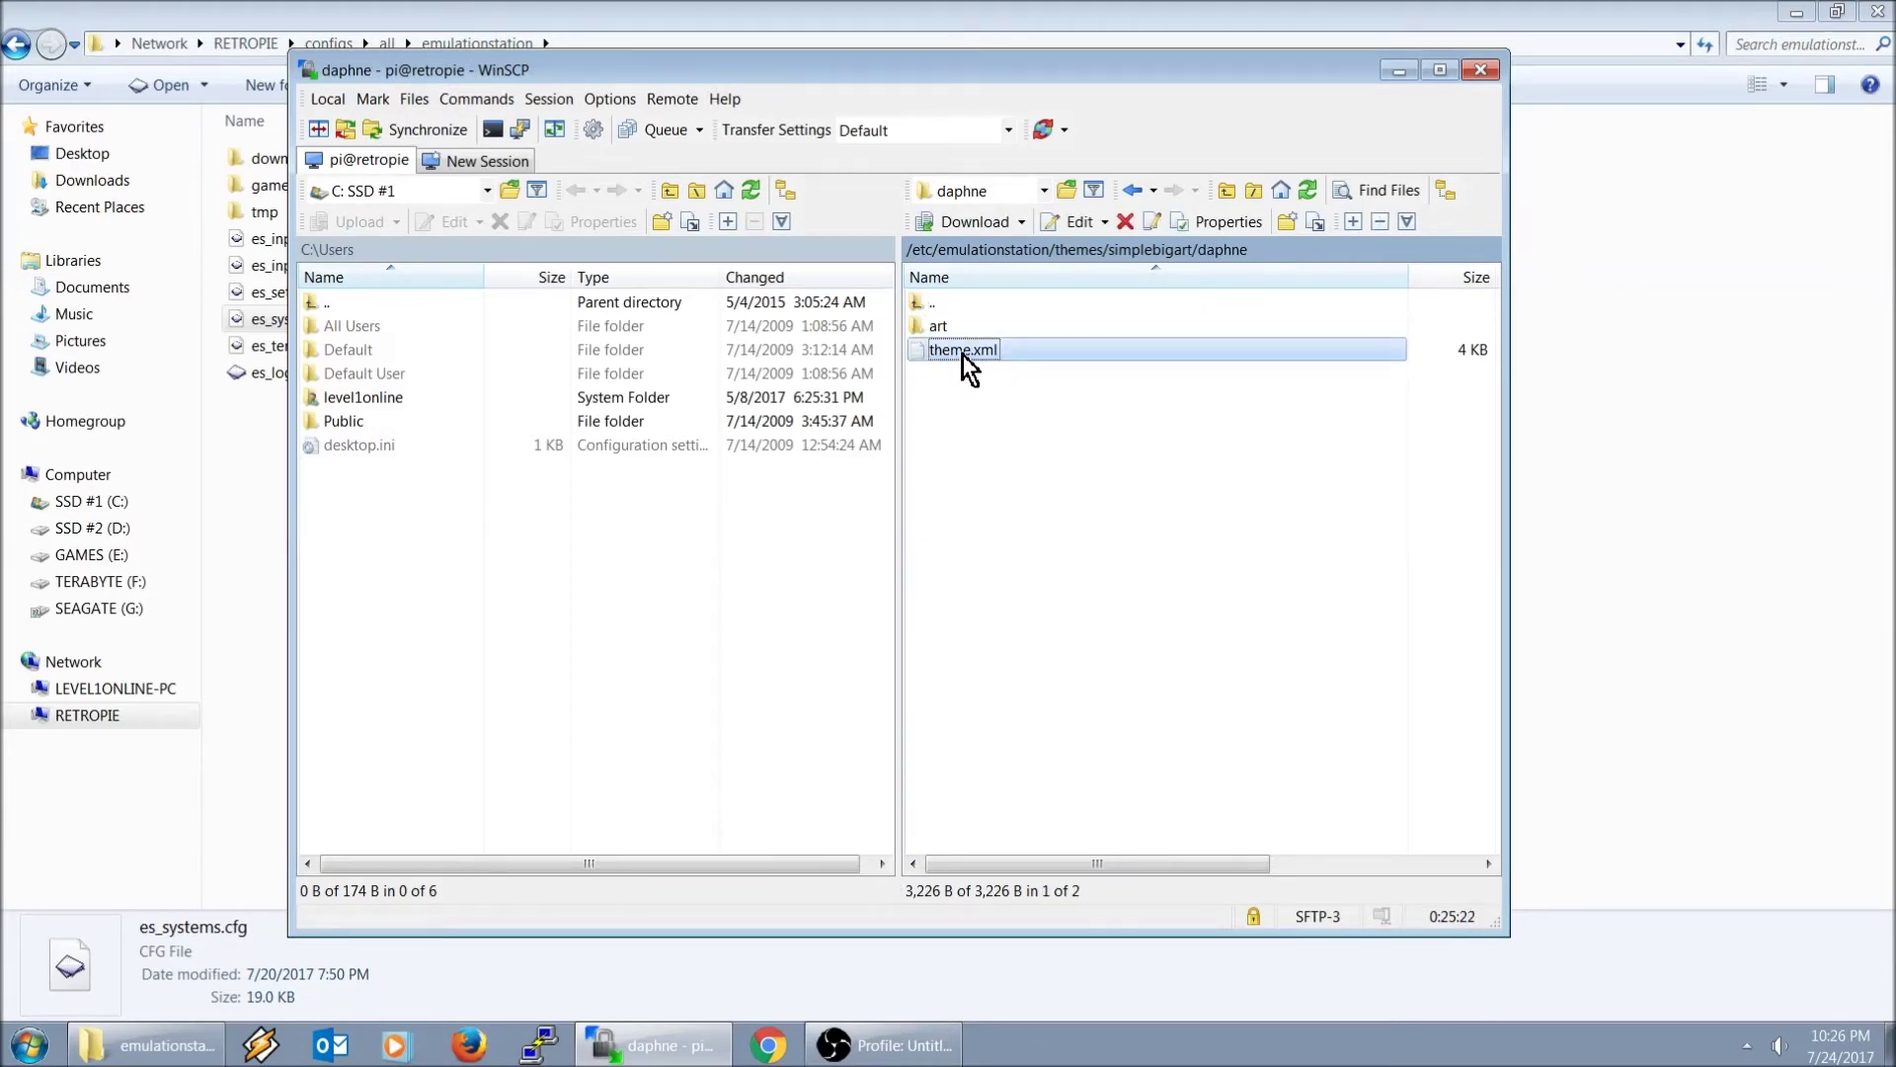
{"action": "double_click", "coordinate": [963, 354]}
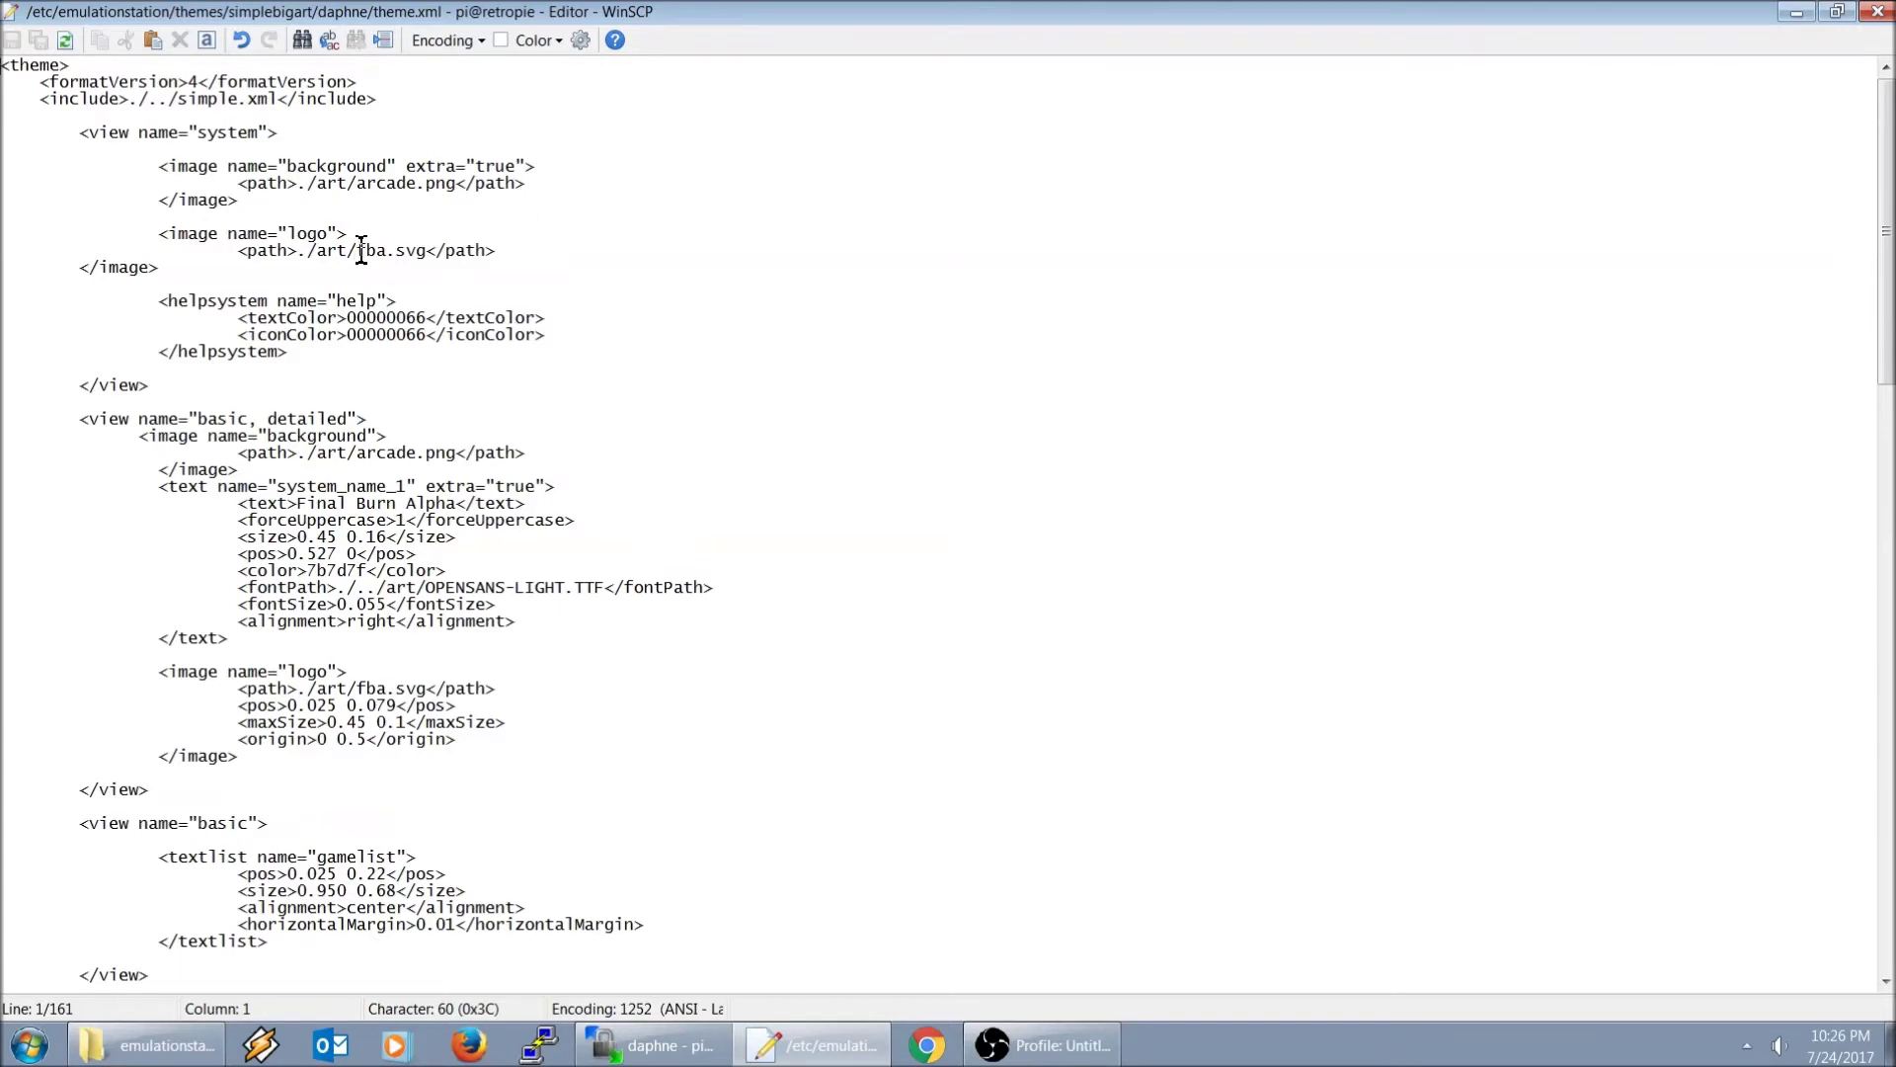
- Change the logo image path in the system view to ./art/daphne.svg
{"action": "left_click_drag", "start_coordinate": [357, 250], "coordinate": [387, 250]}
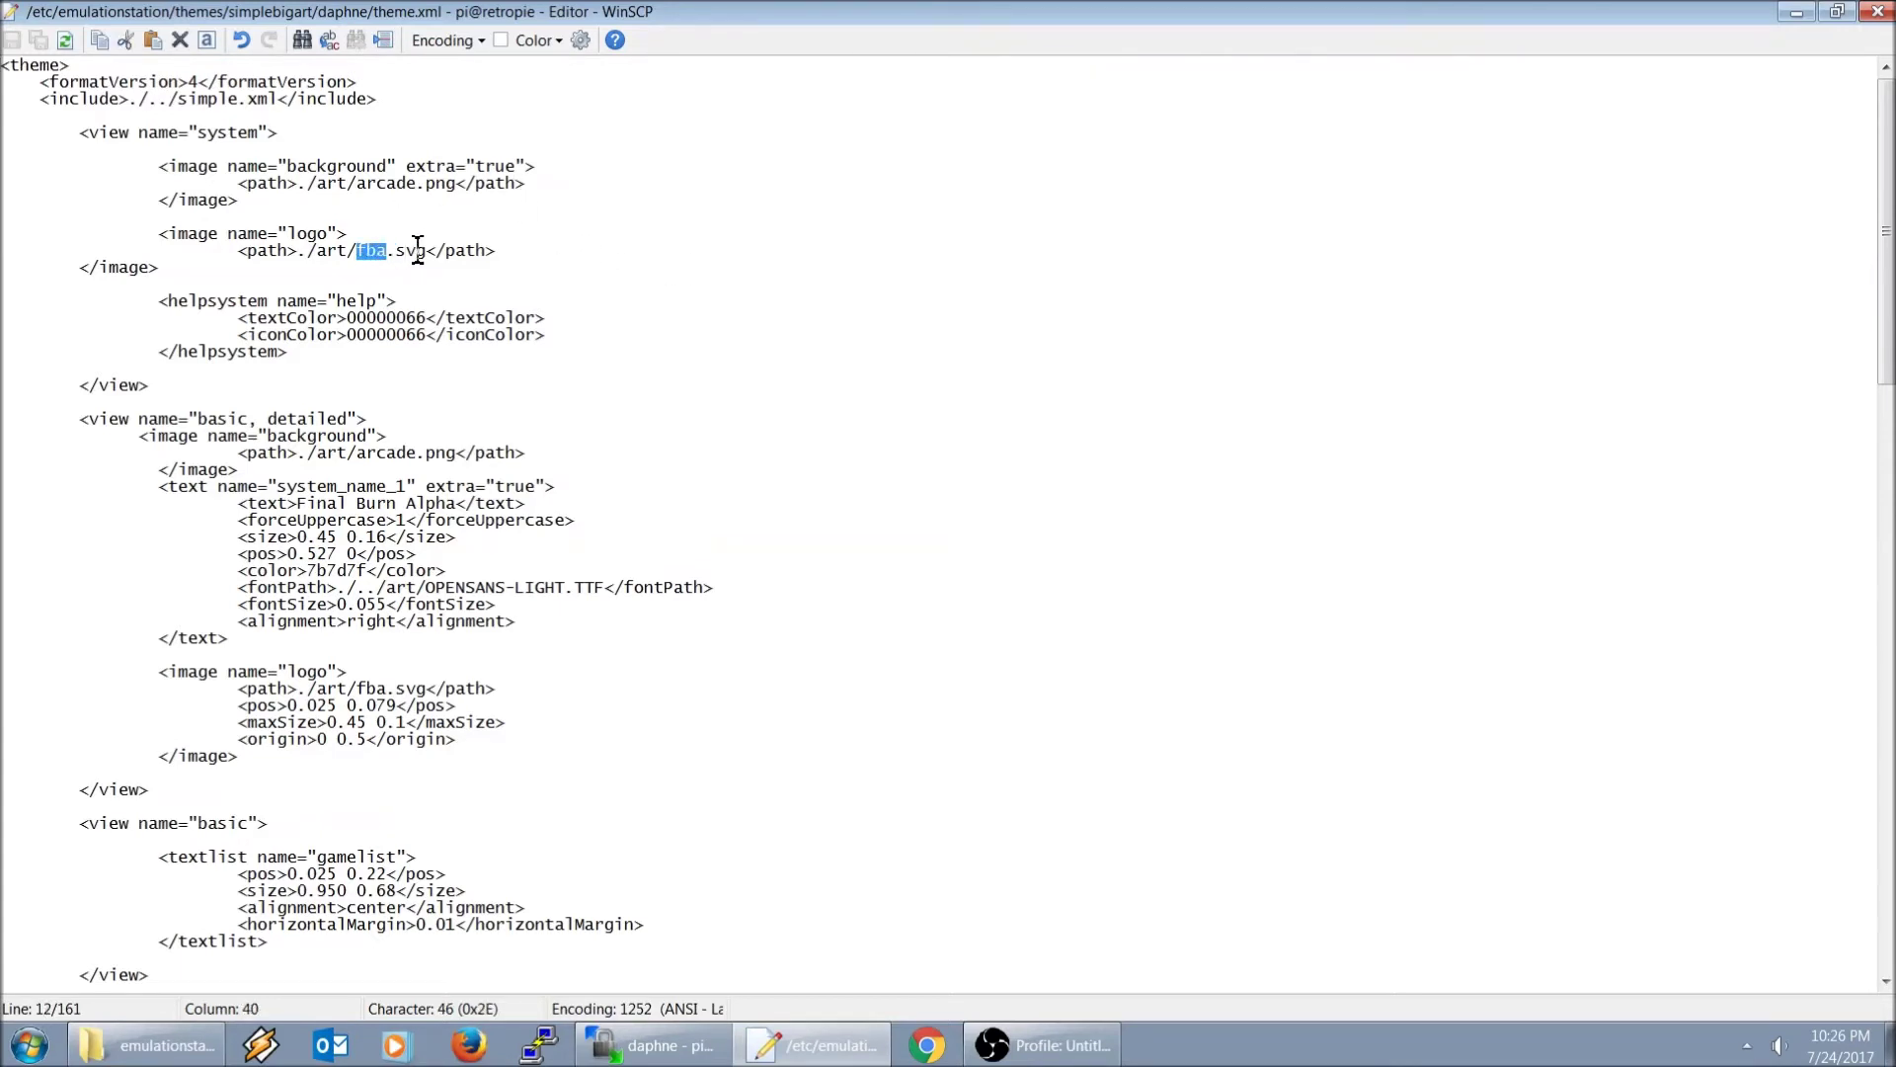
{"action": "left_click", "coordinate": [361, 255]}
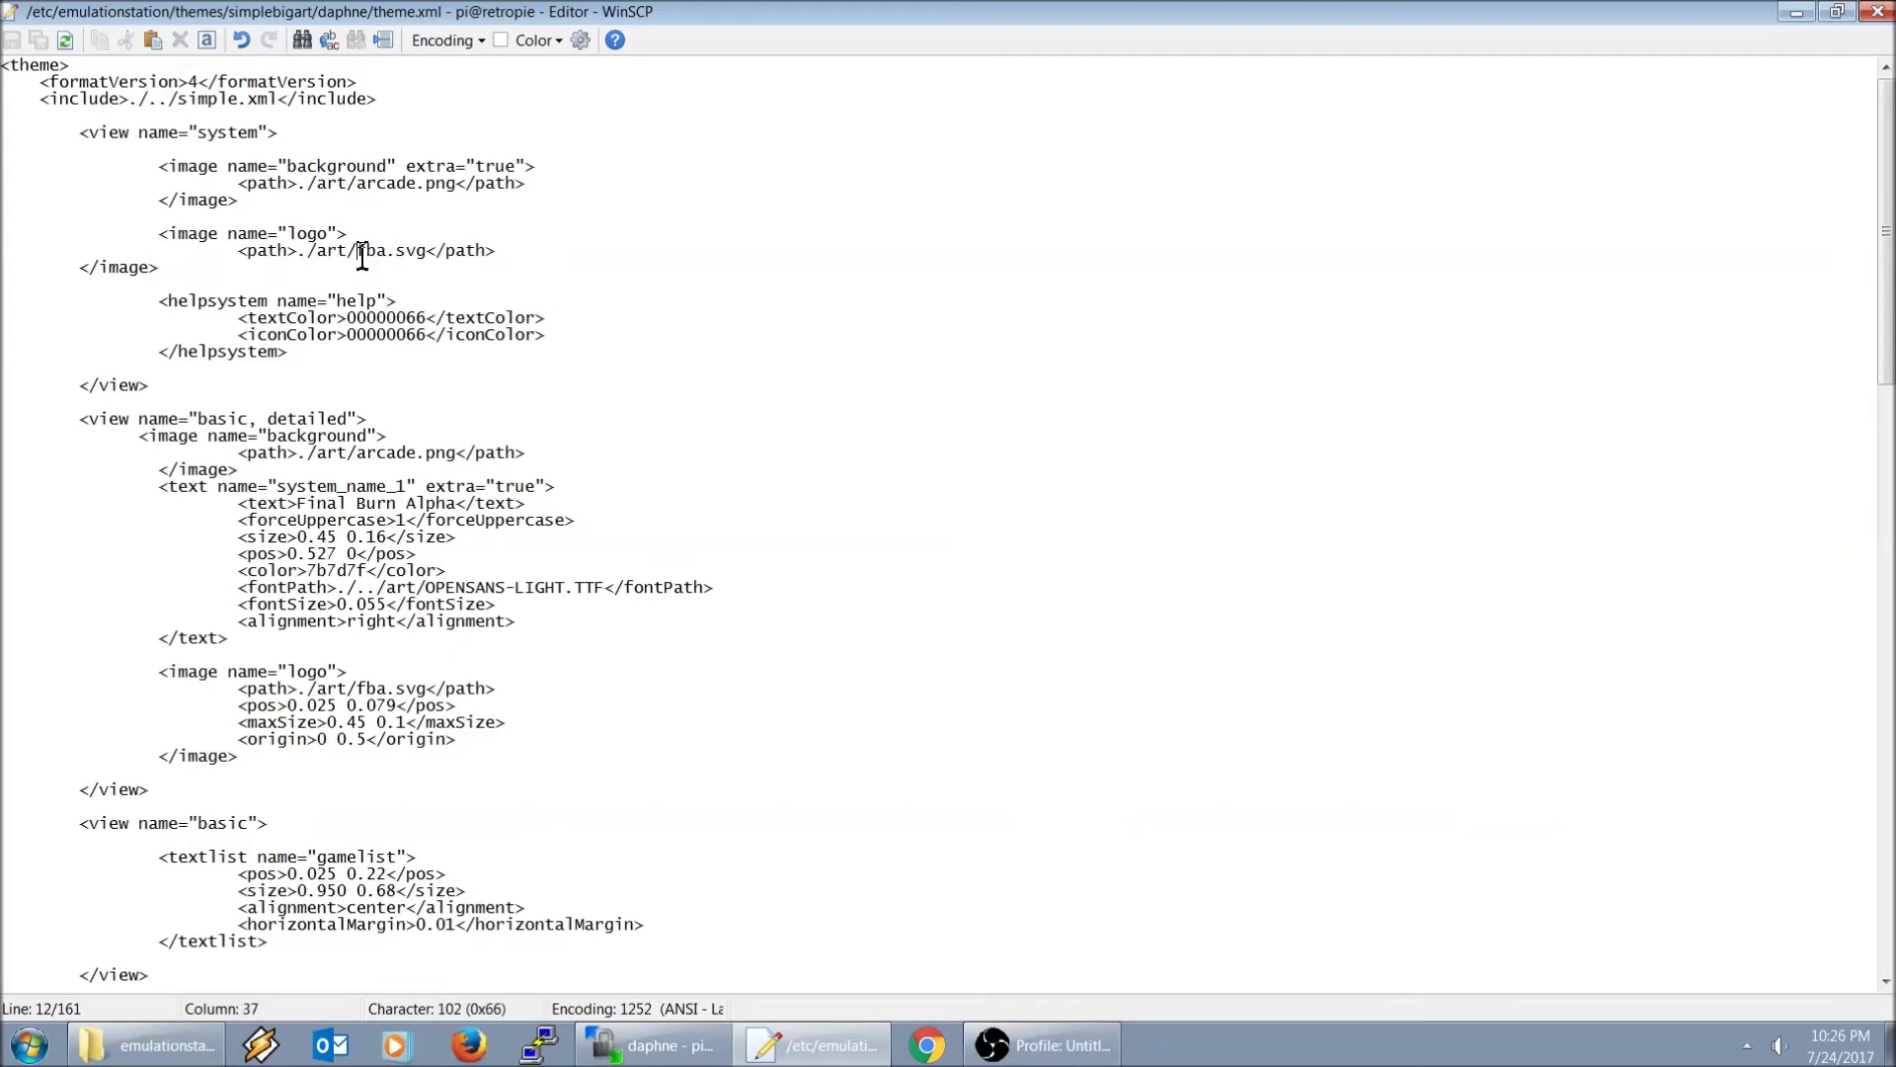
{"action": "type", "text": "dap"}
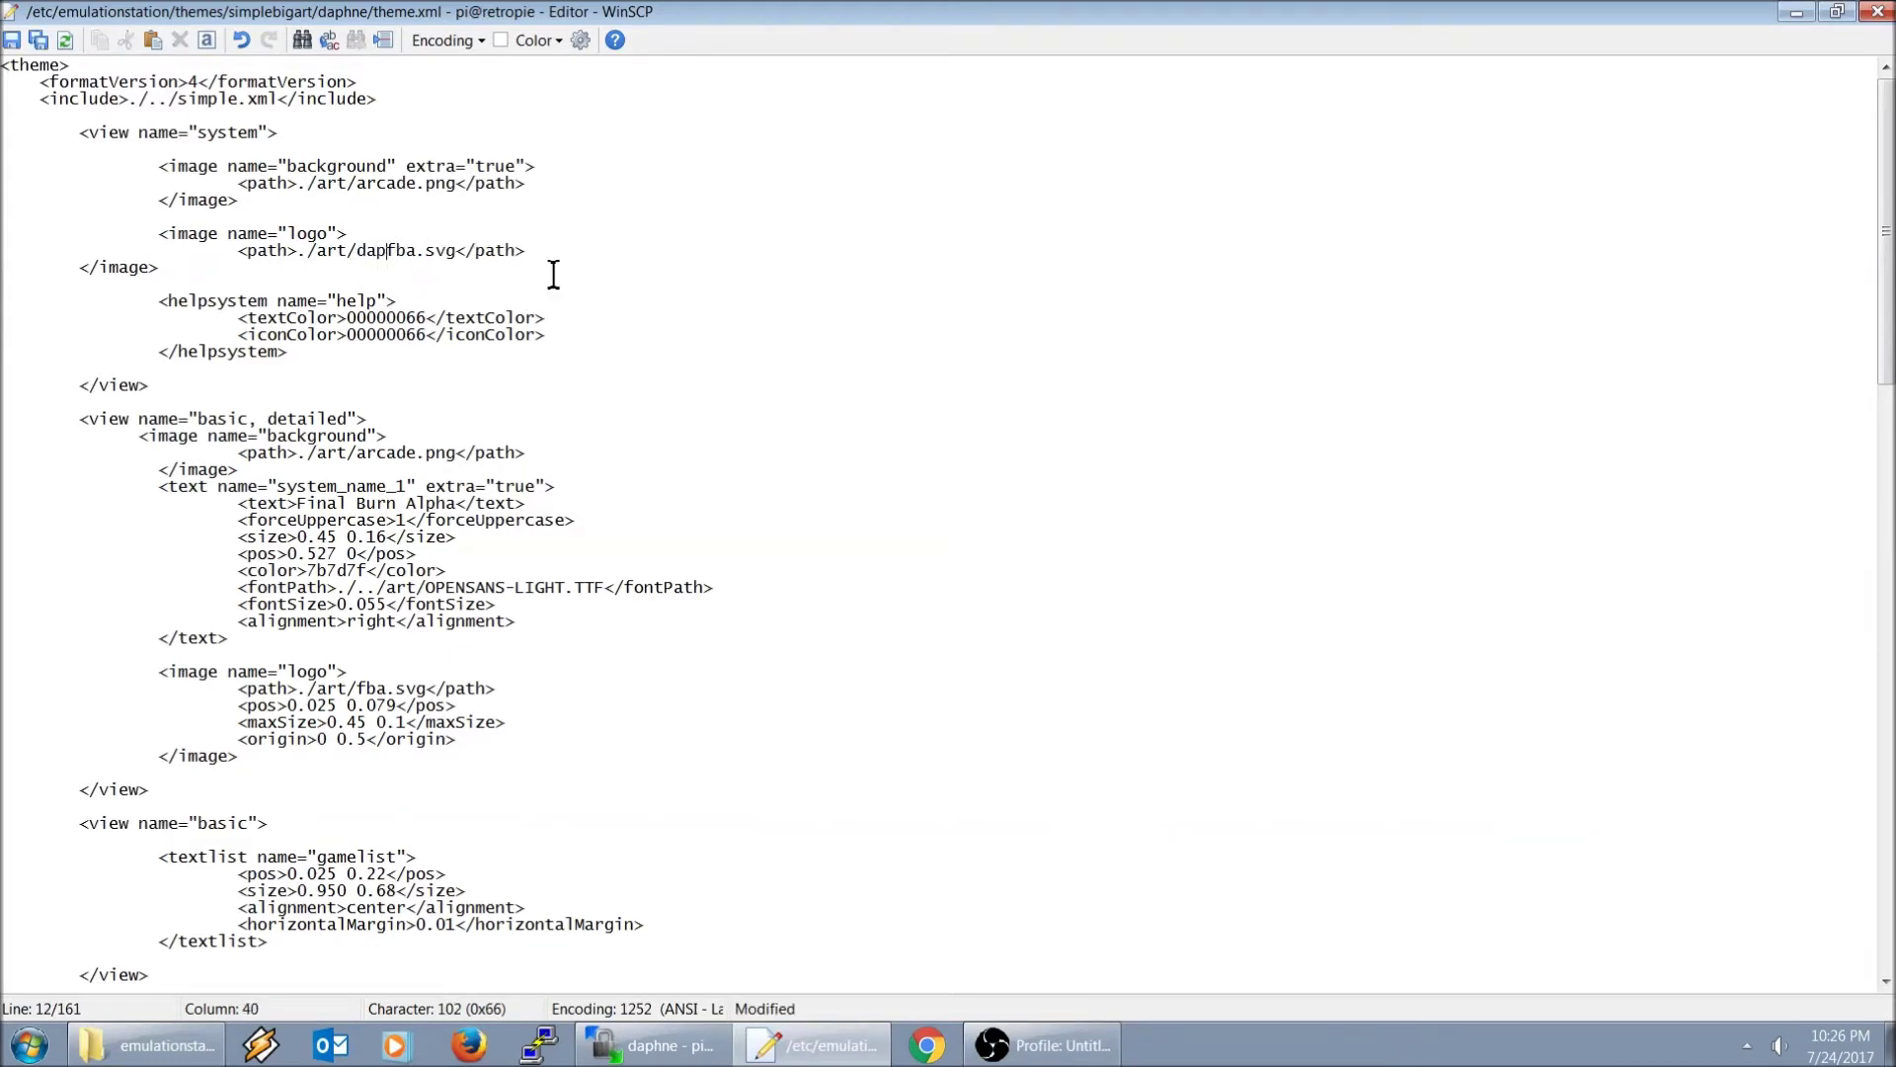
{"action": "type", "text": "hne"}
{"action": "key", "text": "Delete"}
{"action": "key", "text": "Delete"}
{"action": "key", "text": "Delete"}
- Set the system_name_1 text in the basic, detailed view to Daphne
{"action": "scroll", "coordinate": [565, 422], "scroll_direction": "down", "scroll_amount": 1}
{"action": "scroll", "coordinate": [565, 421], "scroll_direction": "down", "scroll_amount": 1}
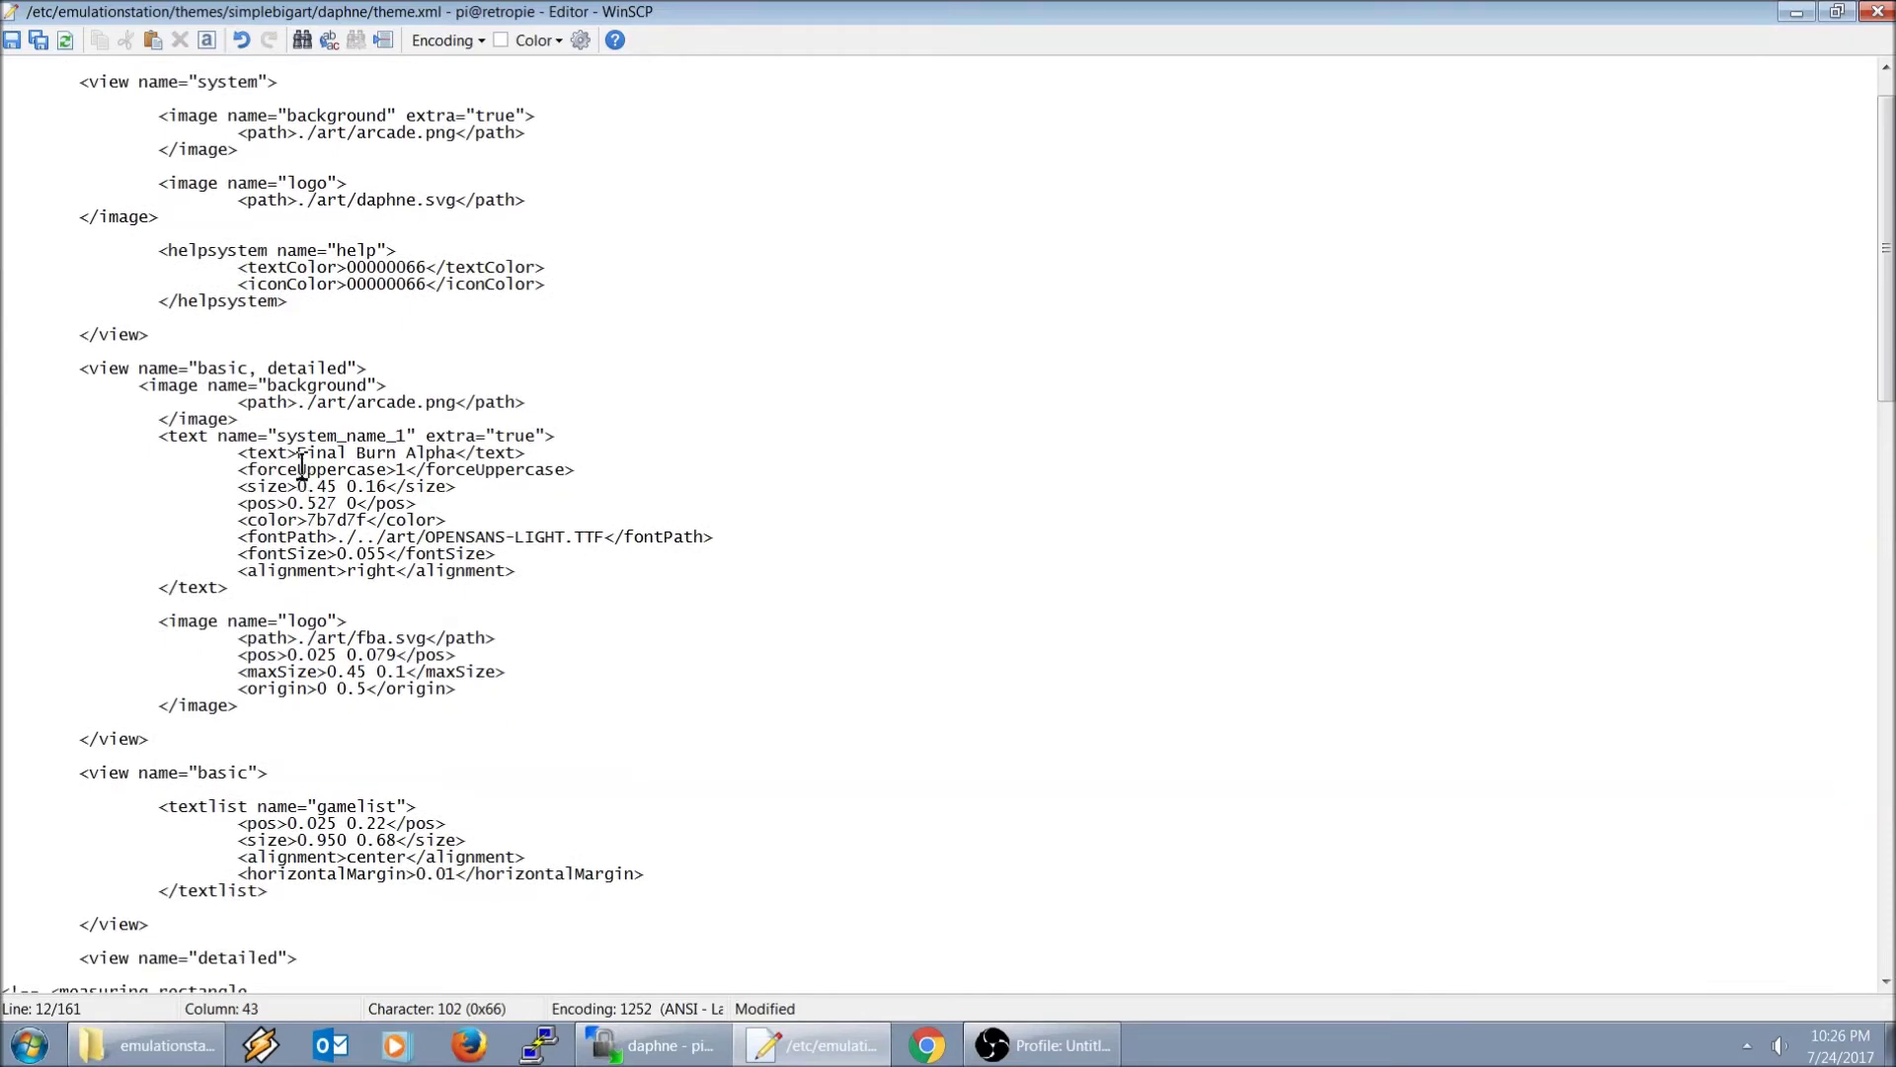
{"action": "mouse_move", "coordinate": [301, 455]}
{"action": "left_mouse_down"}
{"action": "mouse_move", "coordinate": [553, 436]}
{"action": "mouse_move", "coordinate": [455, 455]}
{"action": "left_mouse_up"}
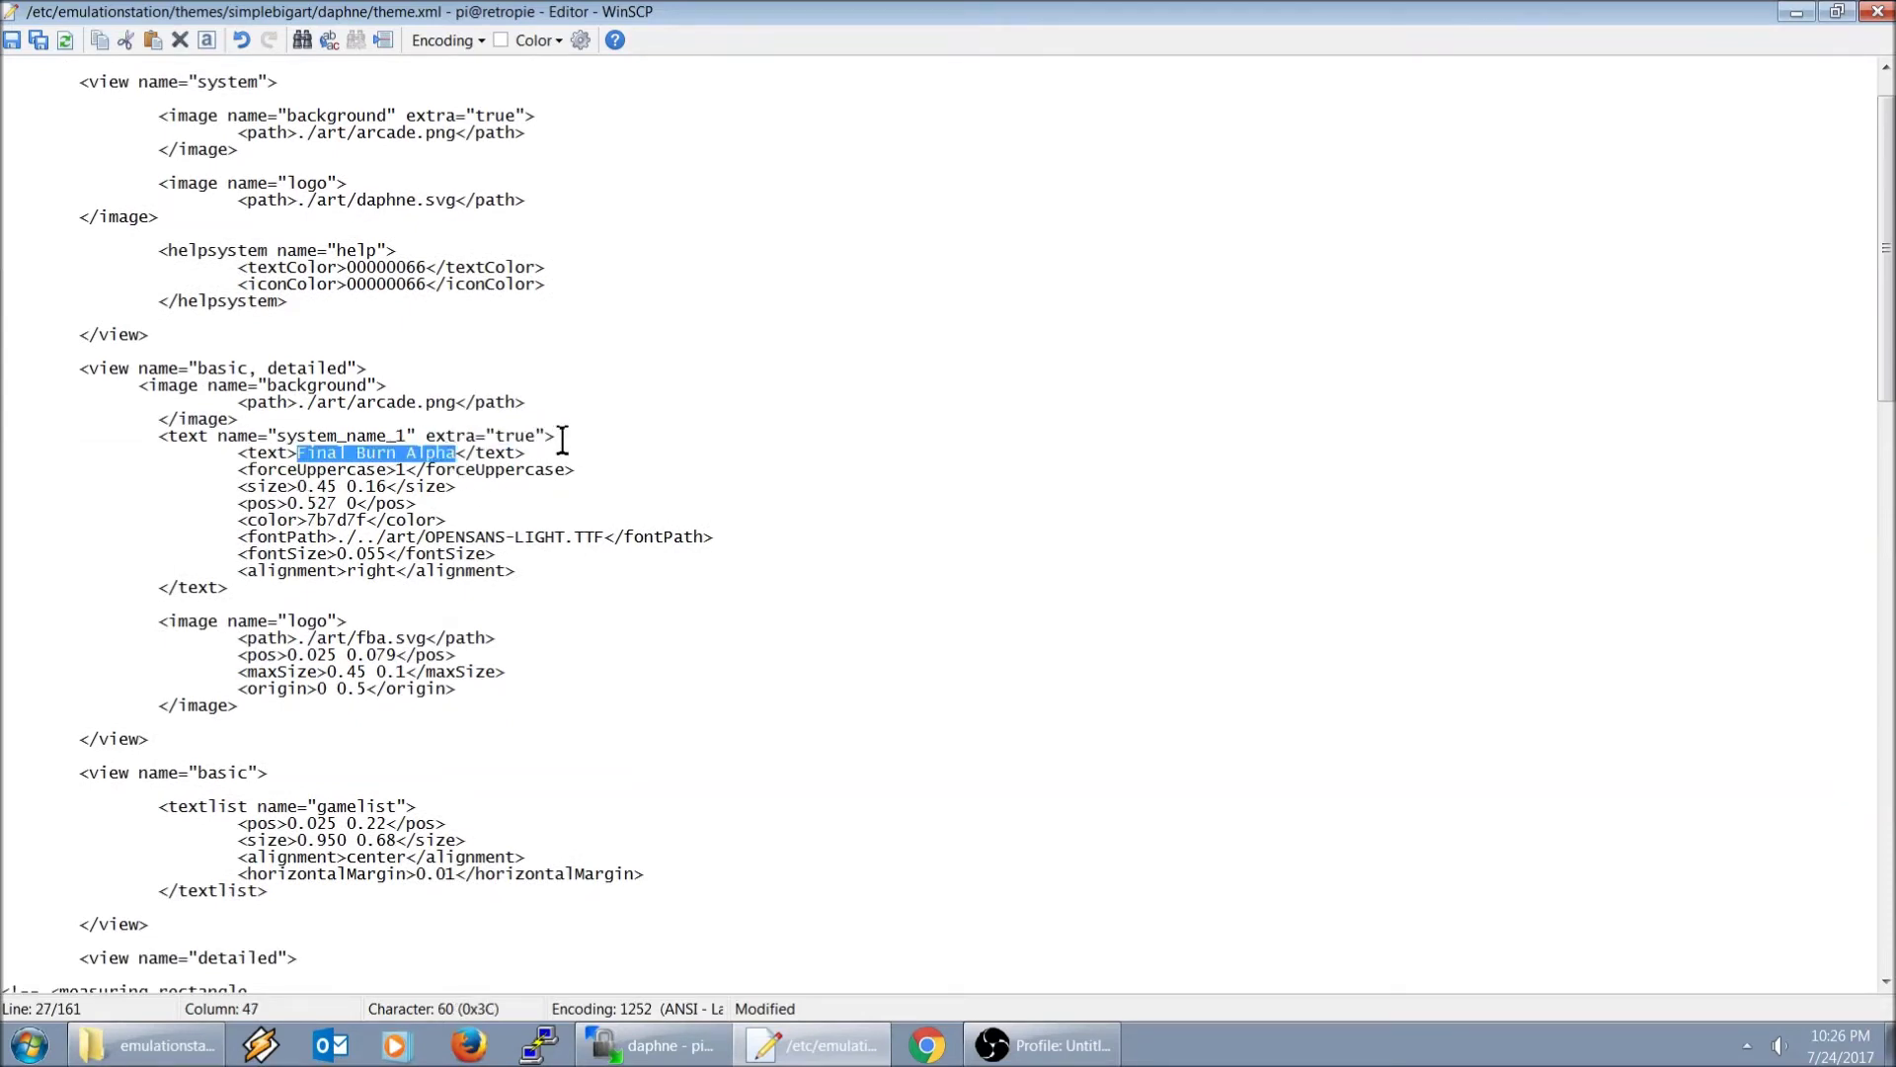
{"action": "type", "text": "Daphne"}
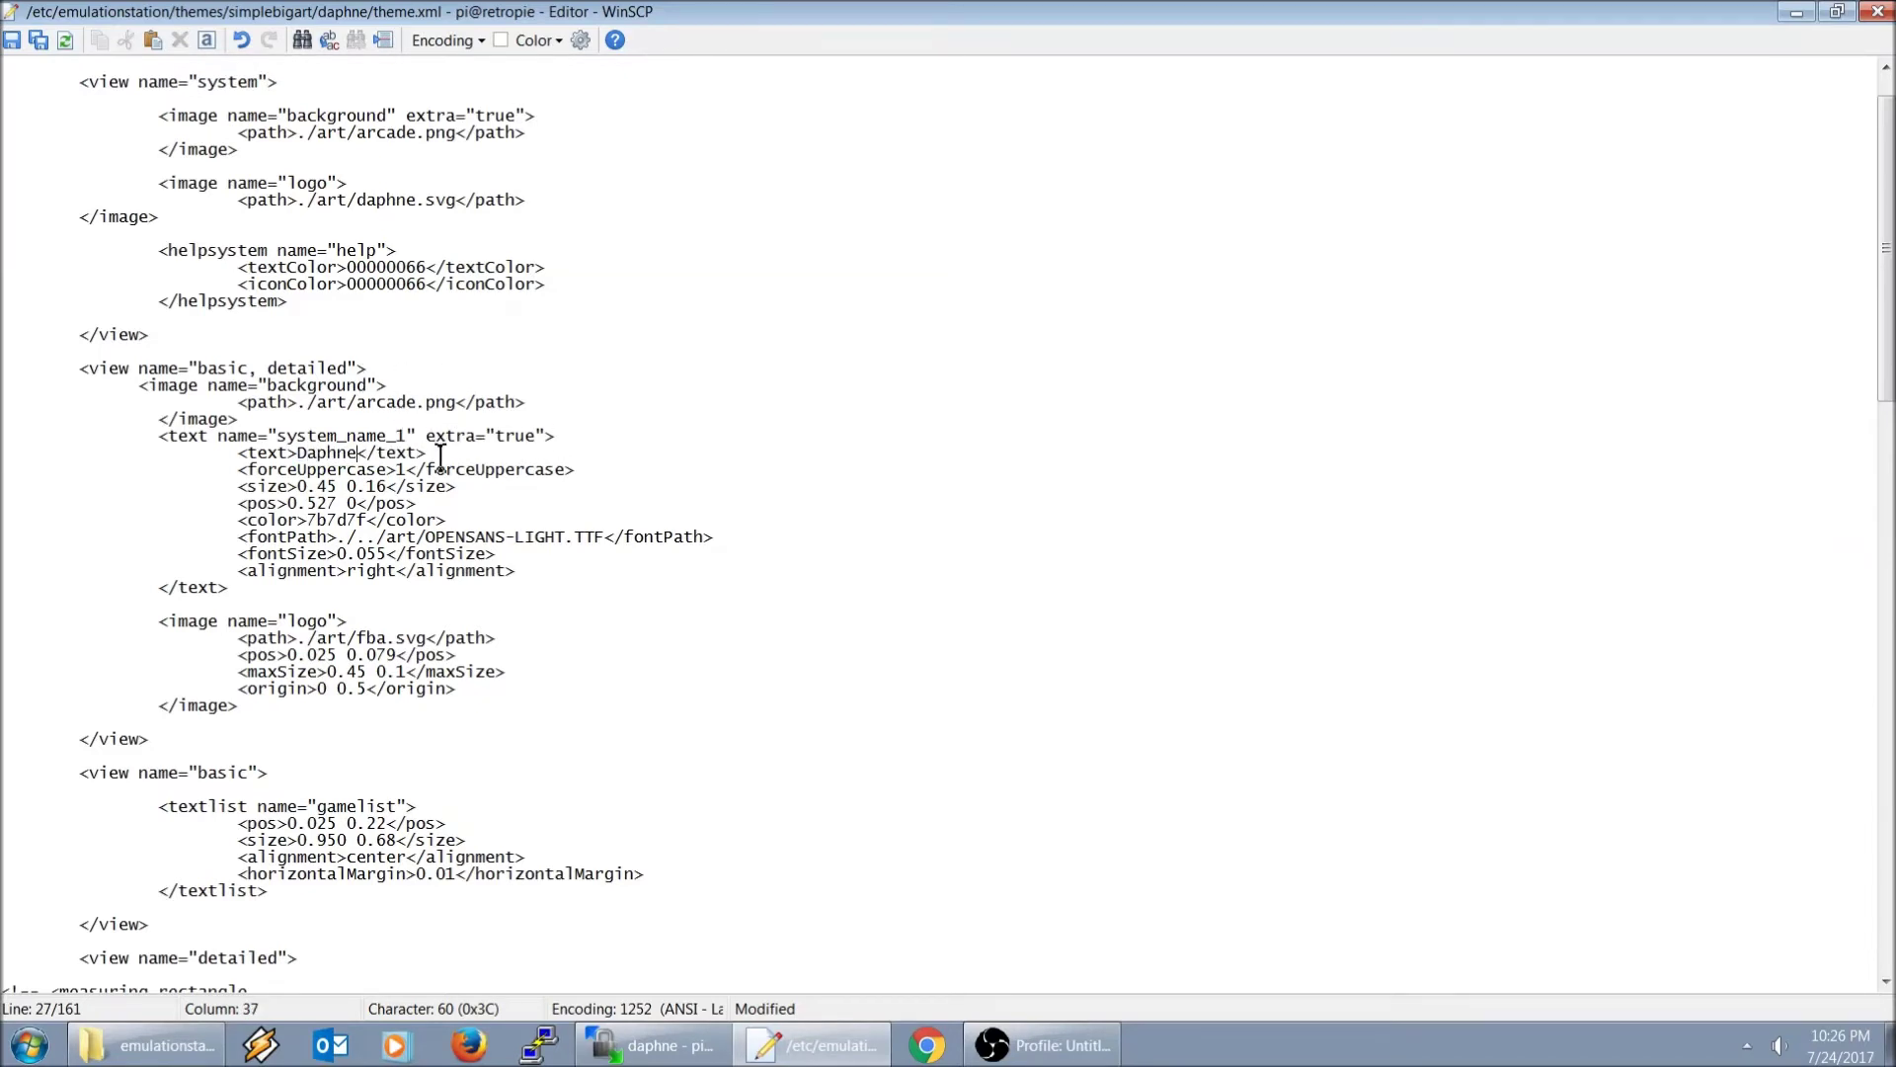
- Change the logo path in the basic, detailed view to ./art/daphne.svg, then save and close theme.xml
{"action": "left_click", "coordinate": [360, 640]}
{"action": "key", "text": "Delete"}
{"action": "key", "text": "Delete"}
{"action": "key", "text": "Delete"}
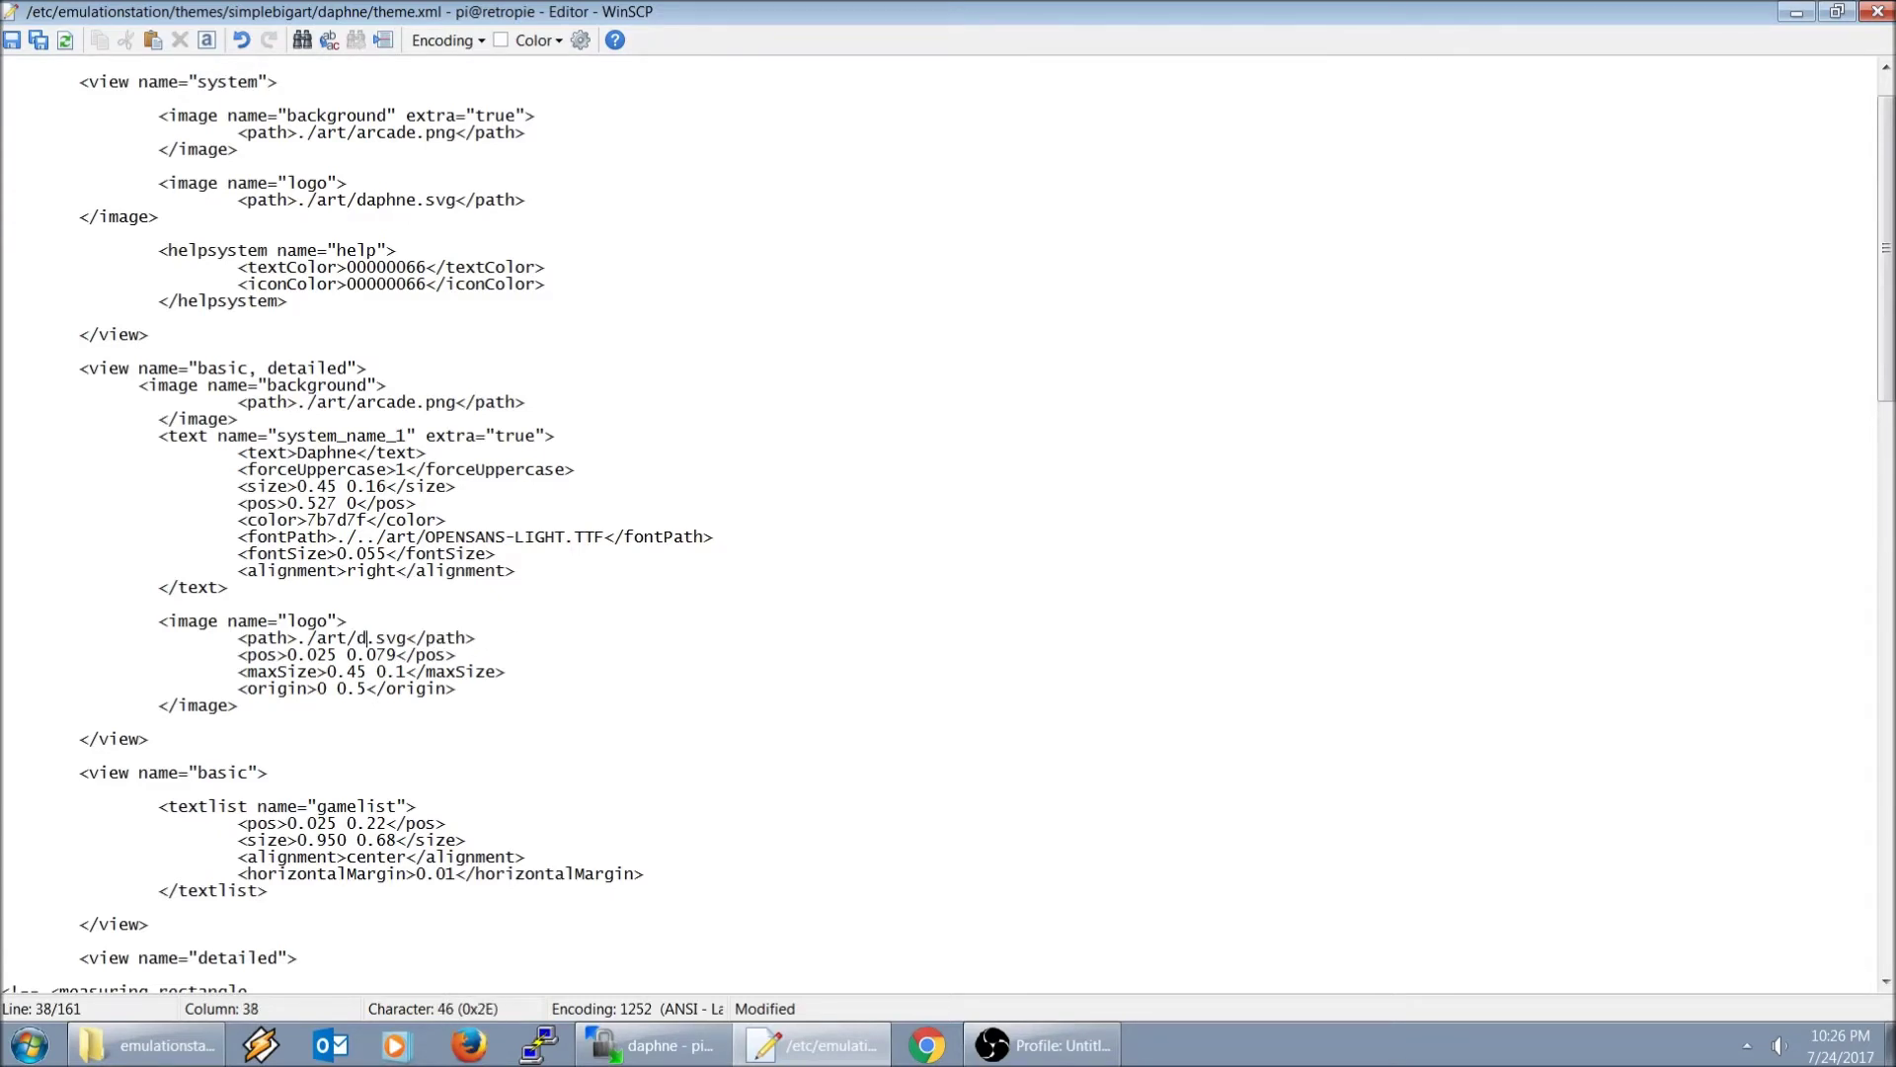
{"action": "type", "text": "daphne"}
{"action": "left_click", "coordinate": [12, 40]}
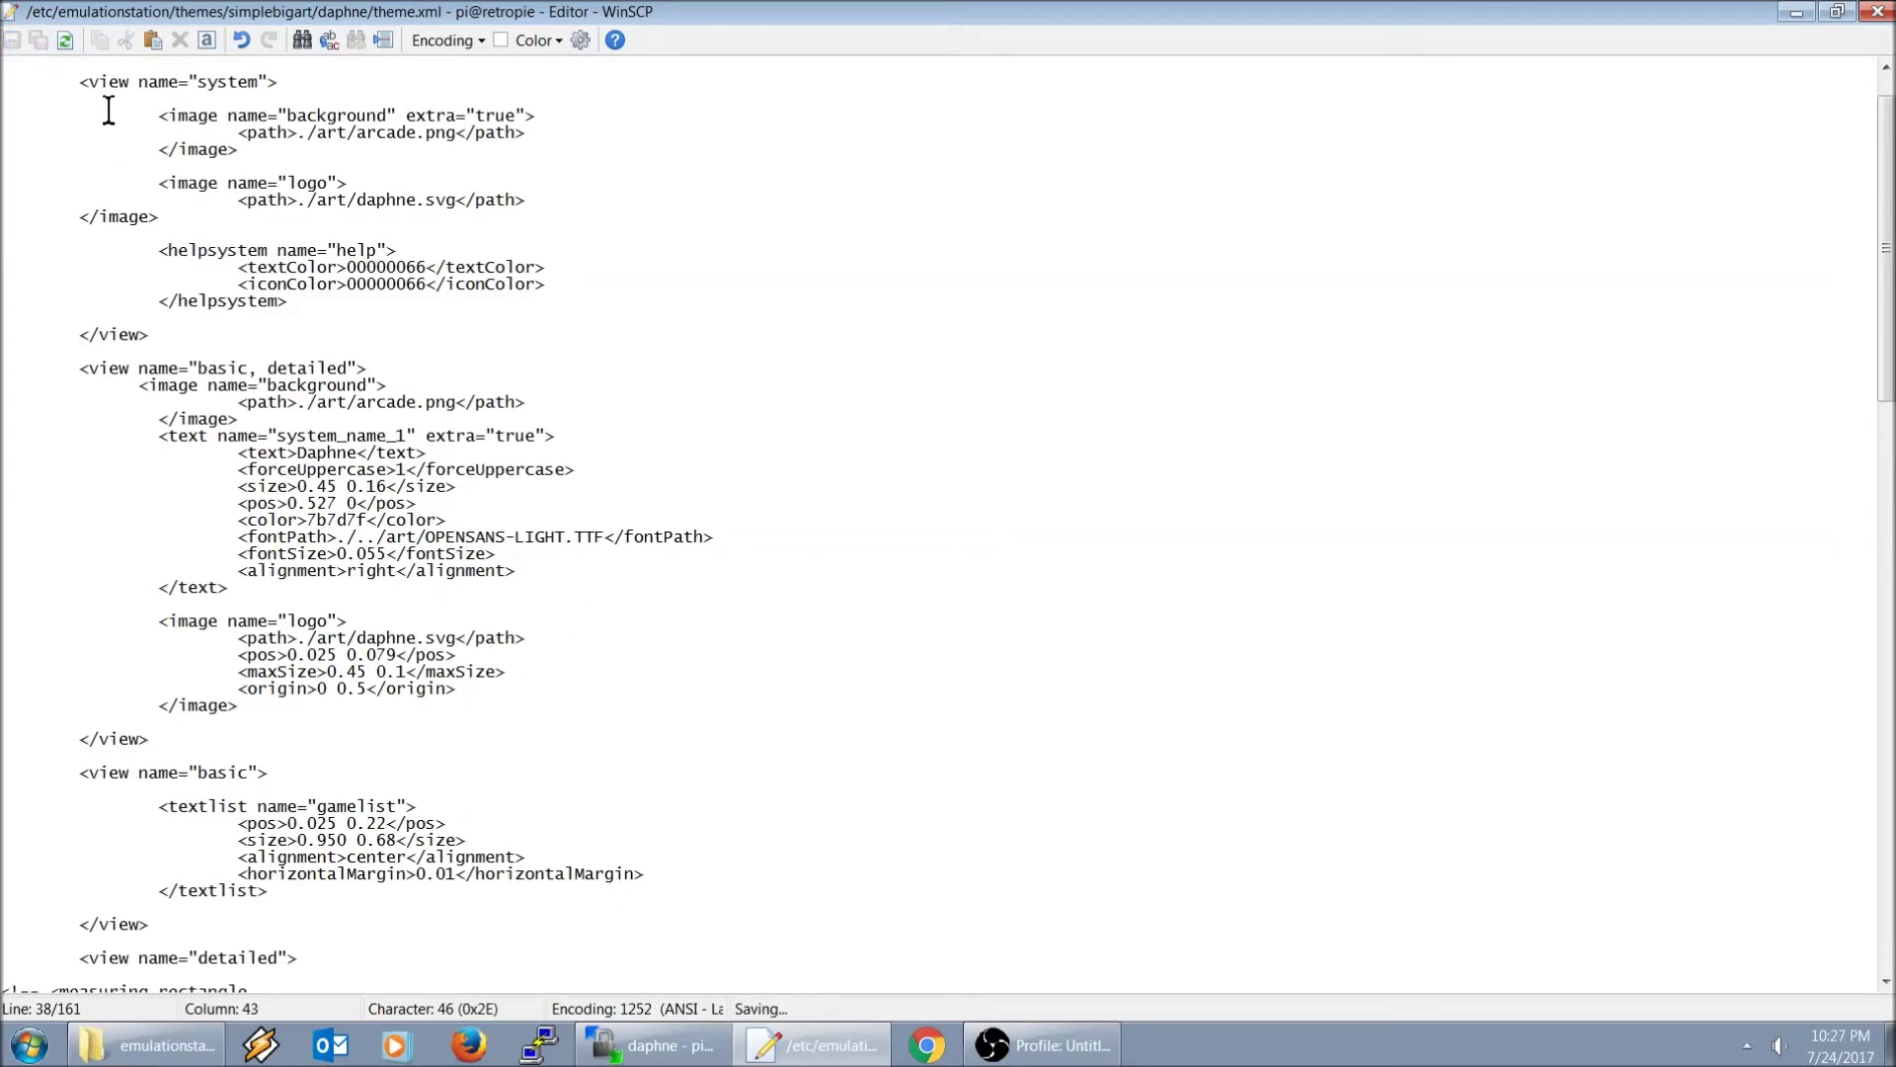
{"action": "left_click", "coordinate": [1874, 13]}
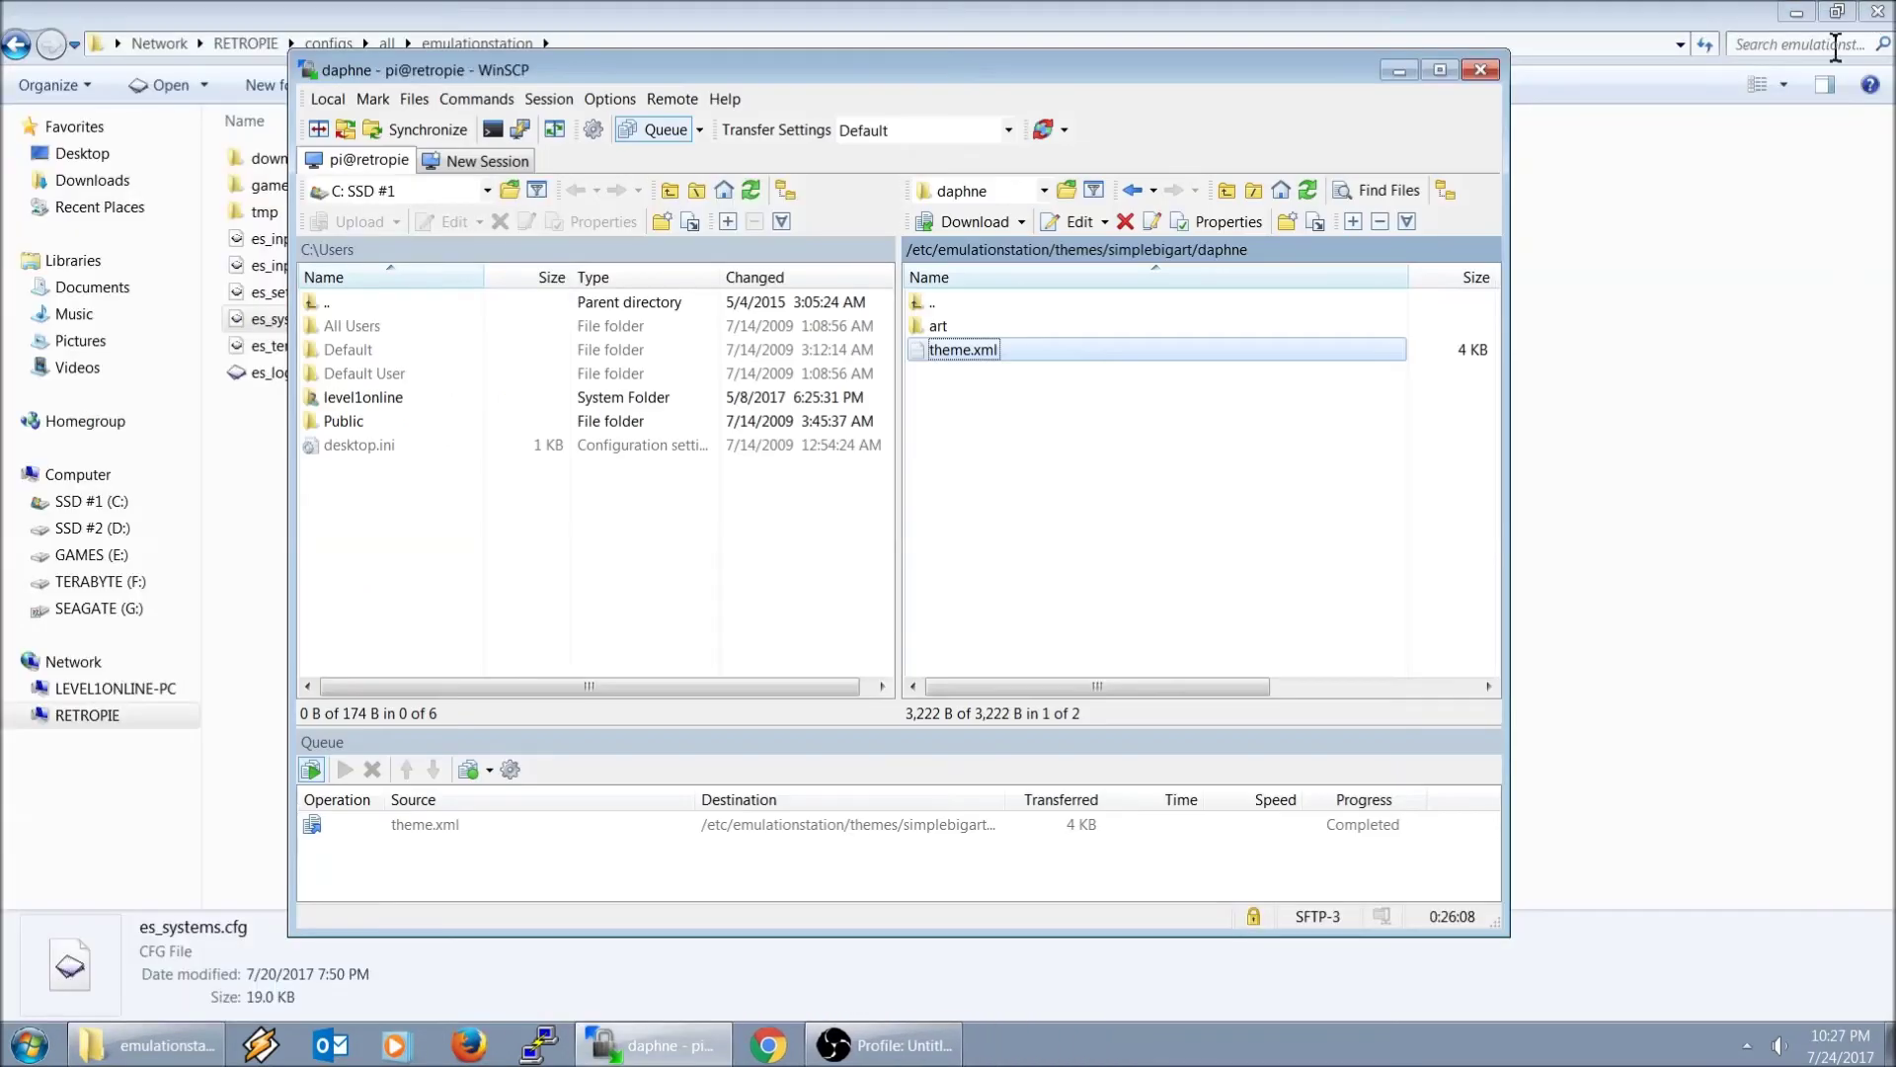
- Open the art folder inside simplebigart's daphne folder and delete fba.svg from it
{"action": "double_click", "coordinate": [987, 324]}
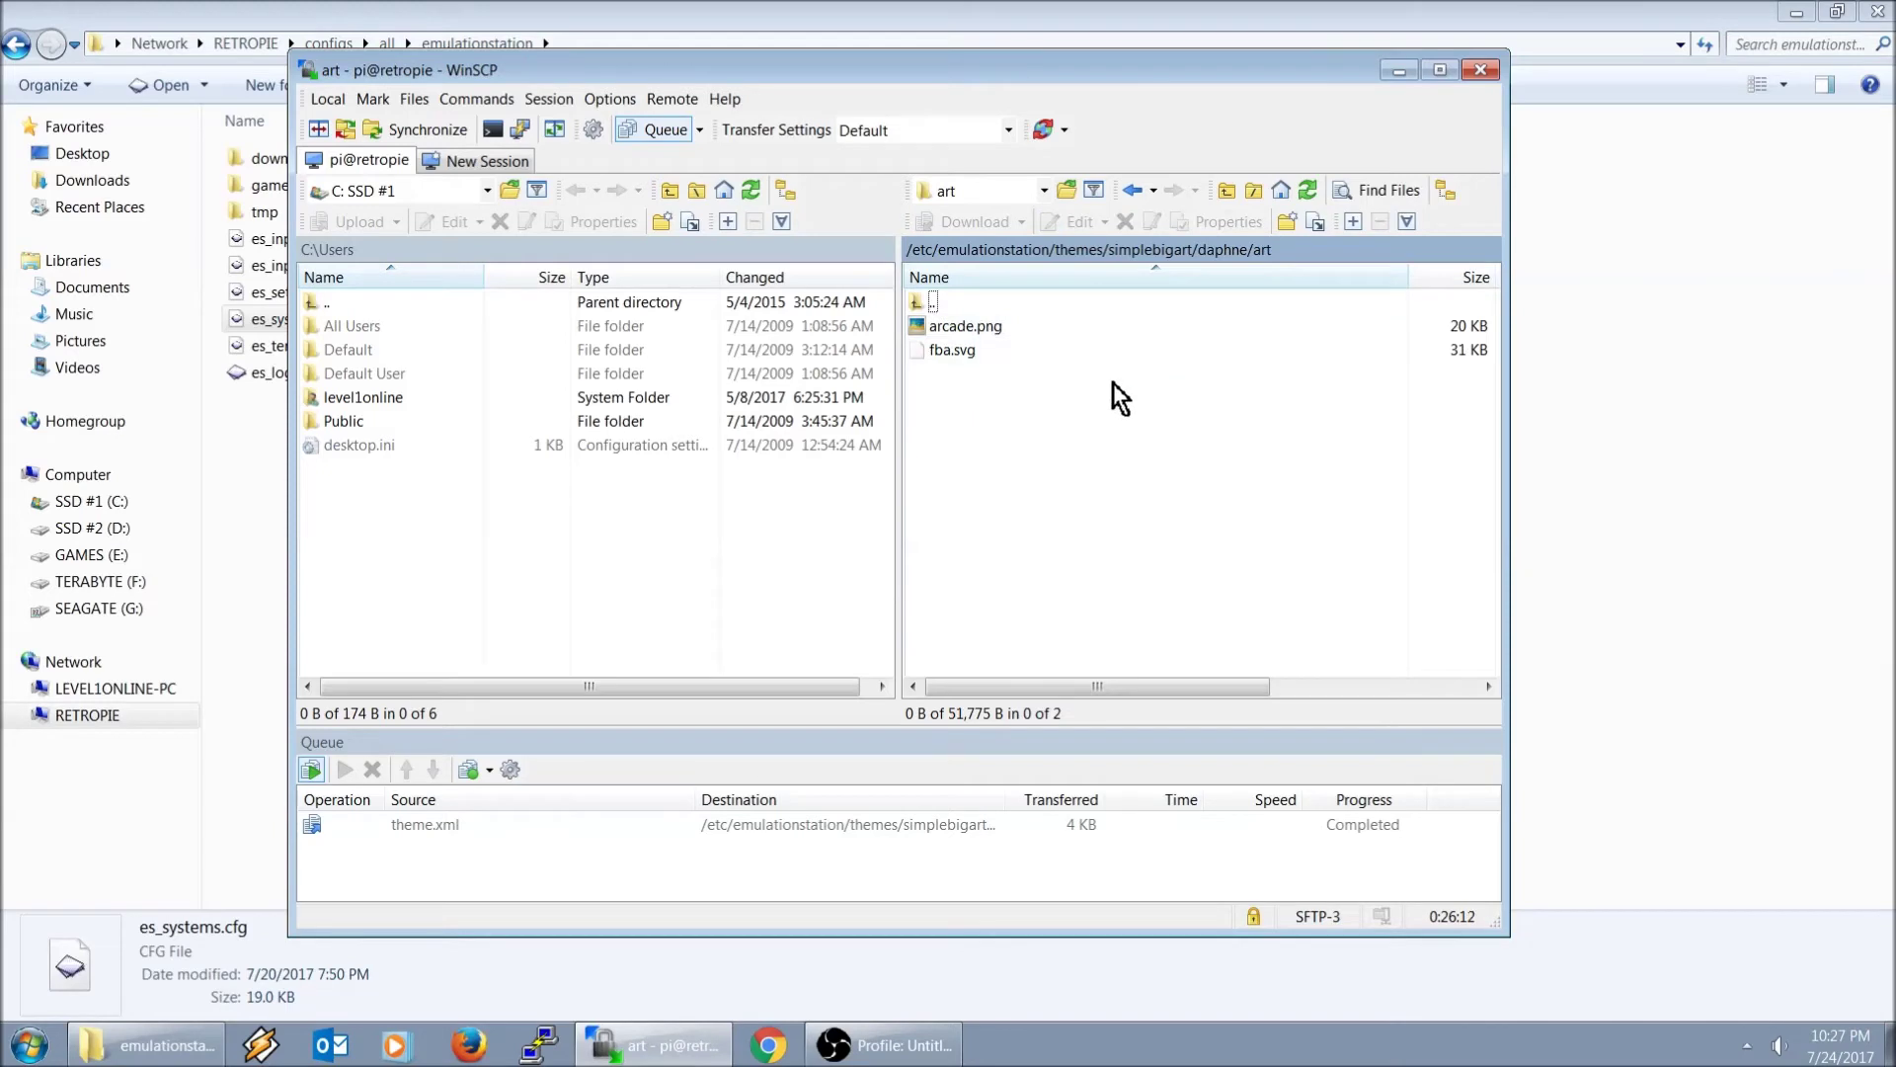
{"action": "left_click", "coordinate": [960, 347]}
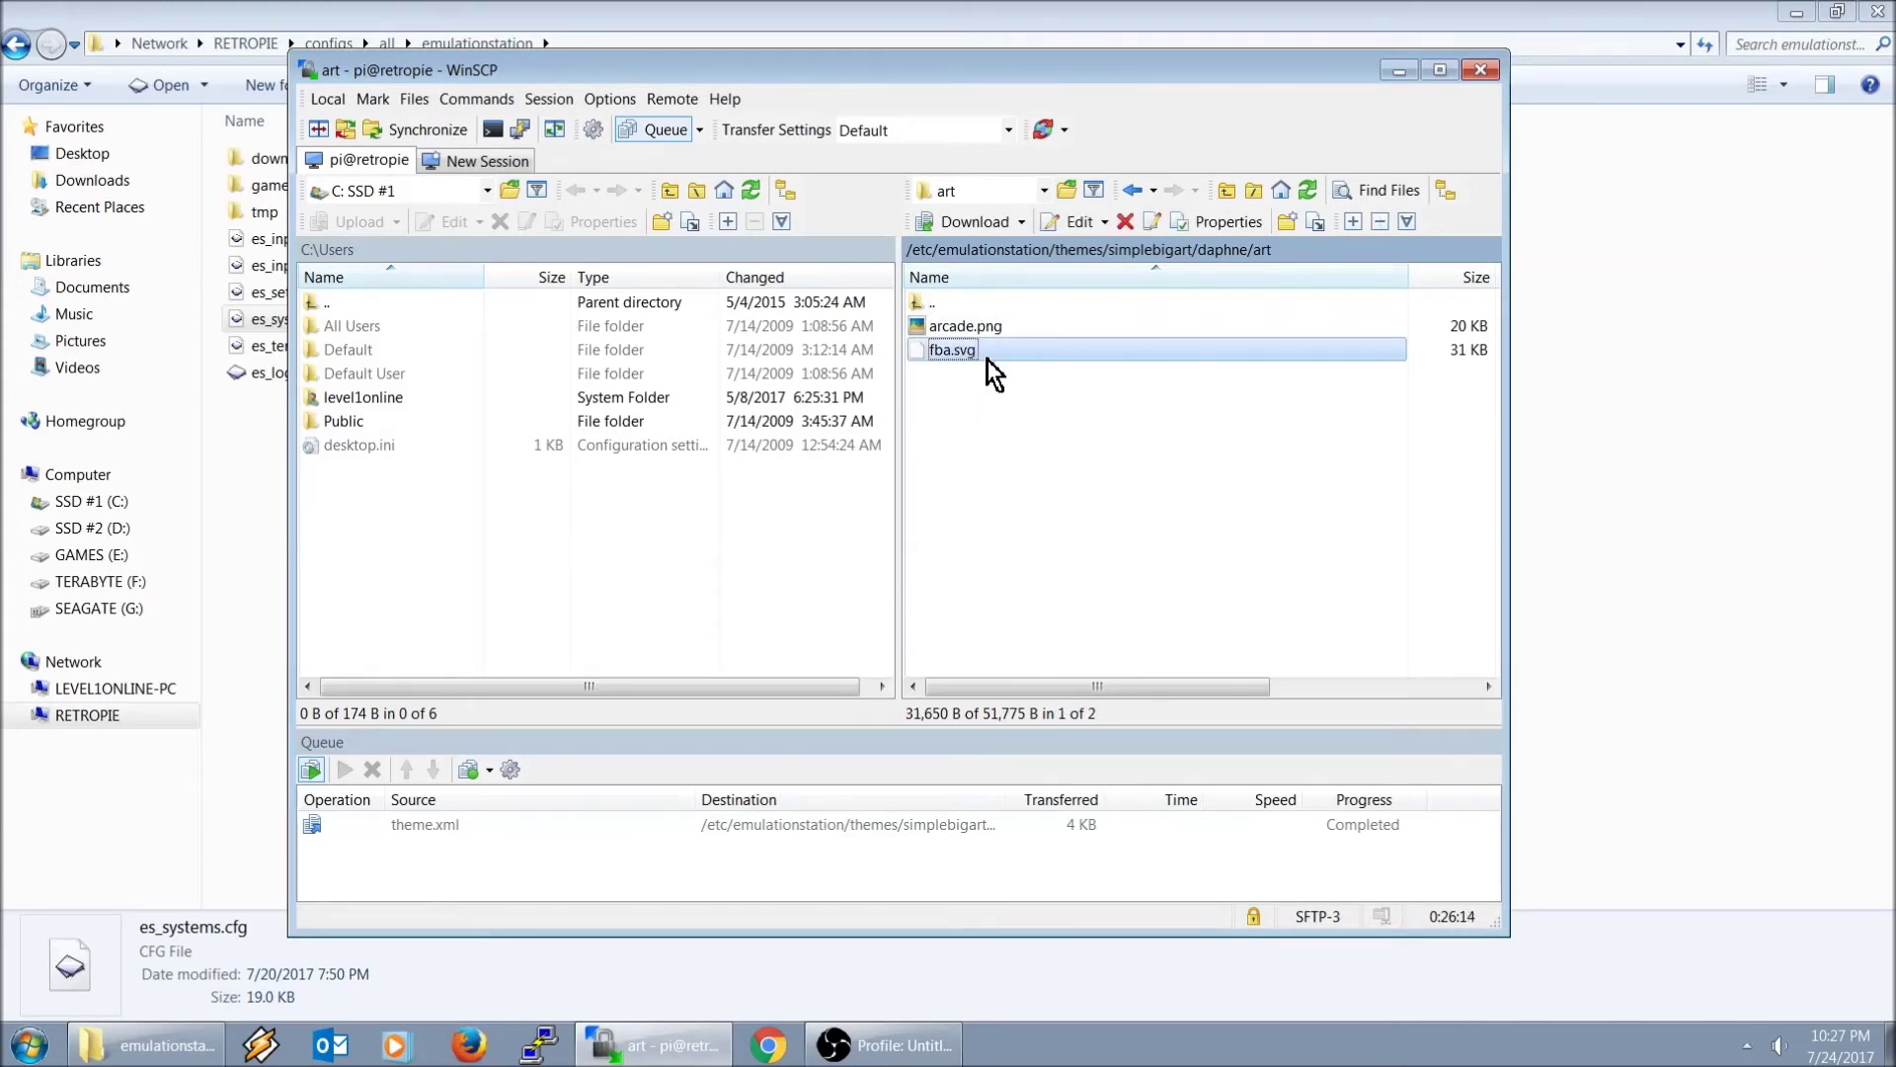
{"action": "right_click", "coordinate": [974, 347]}
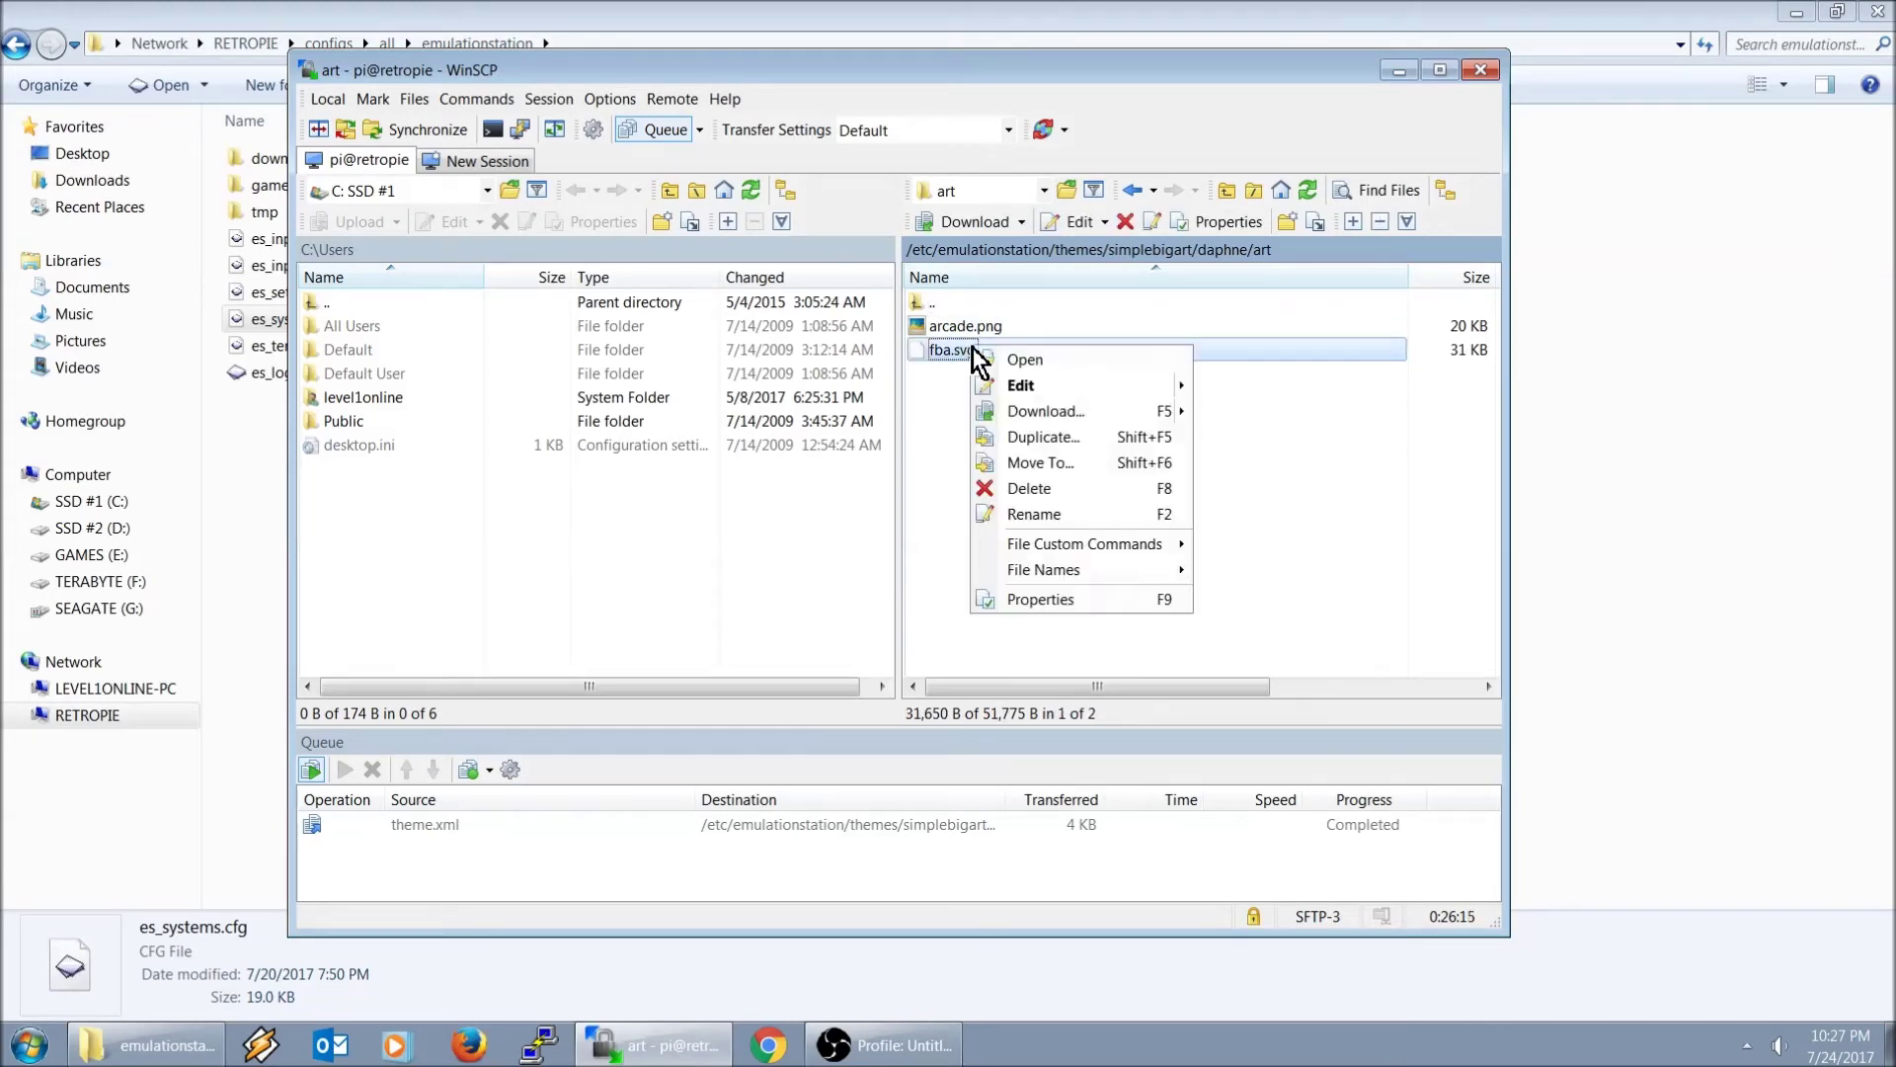
{"action": "left_click", "coordinate": [1029, 486]}
{"action": "left_click", "coordinate": [904, 537]}
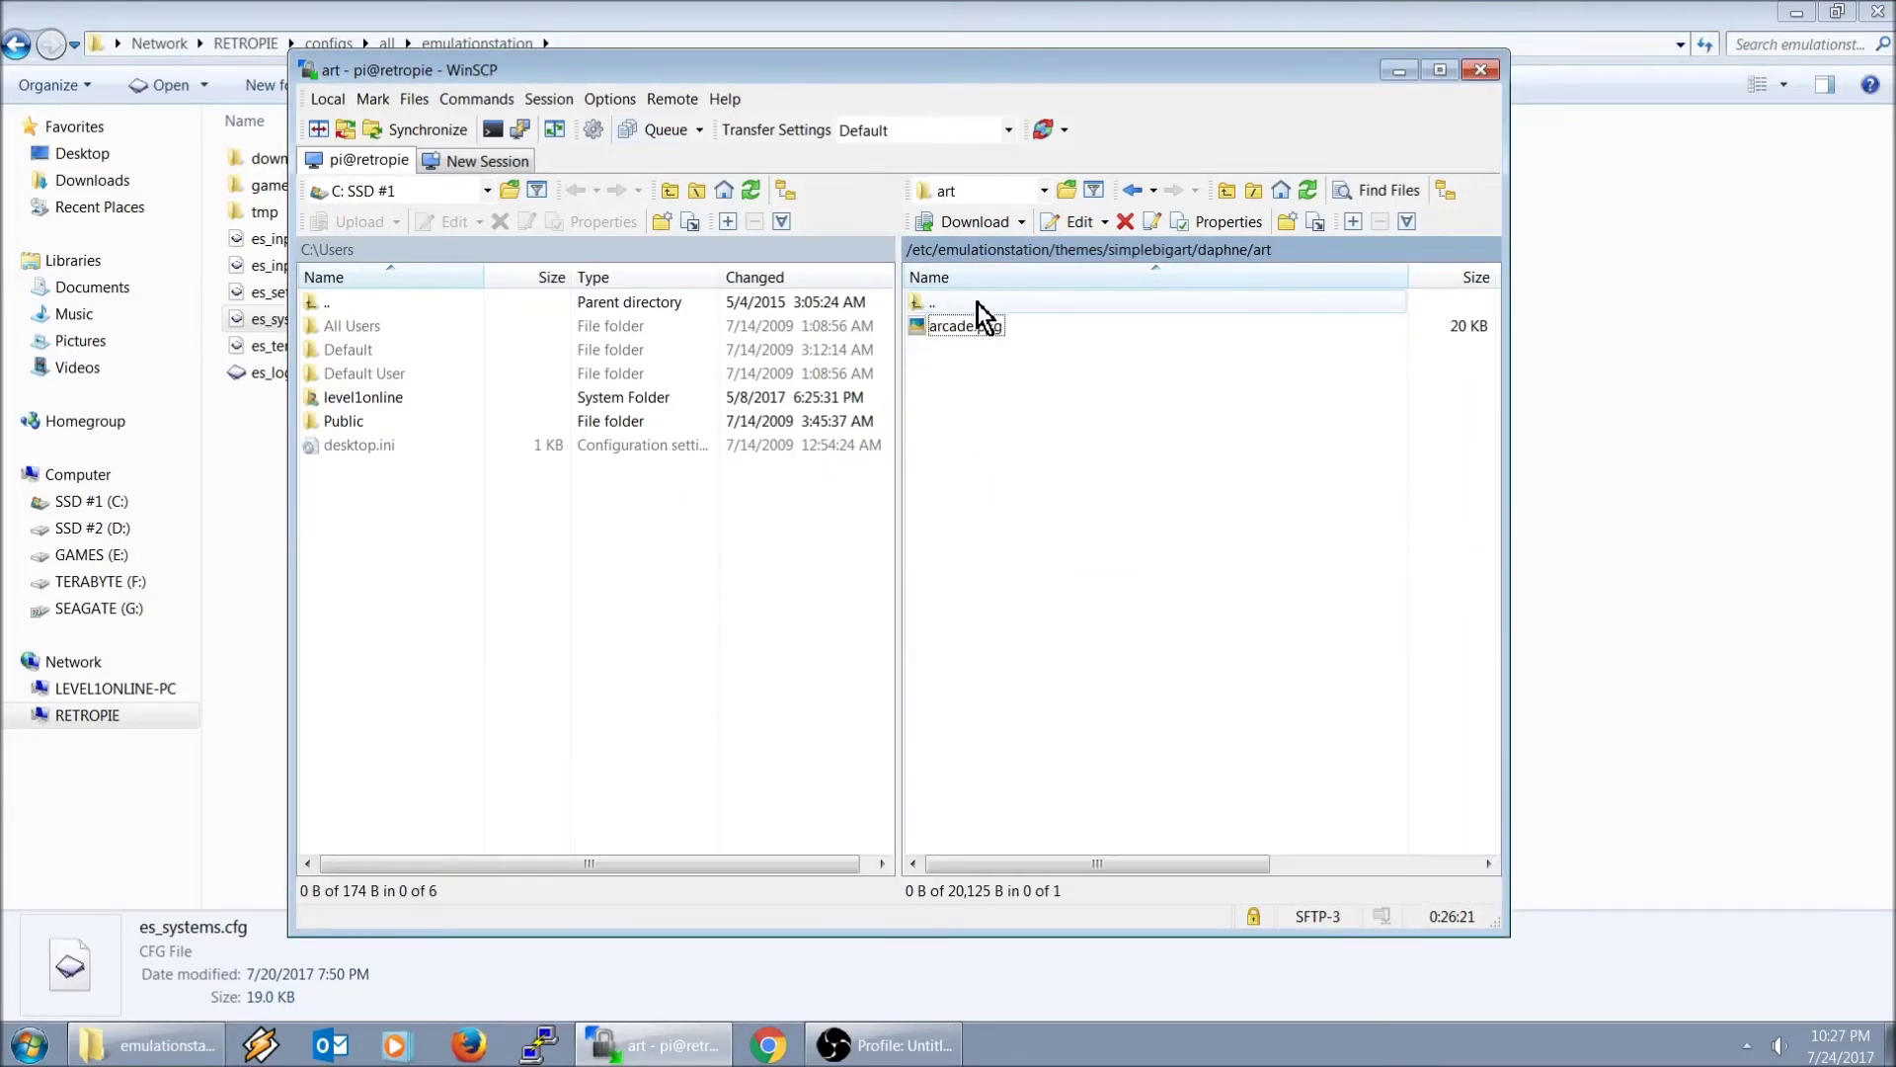
- Go back up to the themes folder and open the carbon theme's daphne/art folder
{"action": "double_click", "coordinate": [978, 304]}
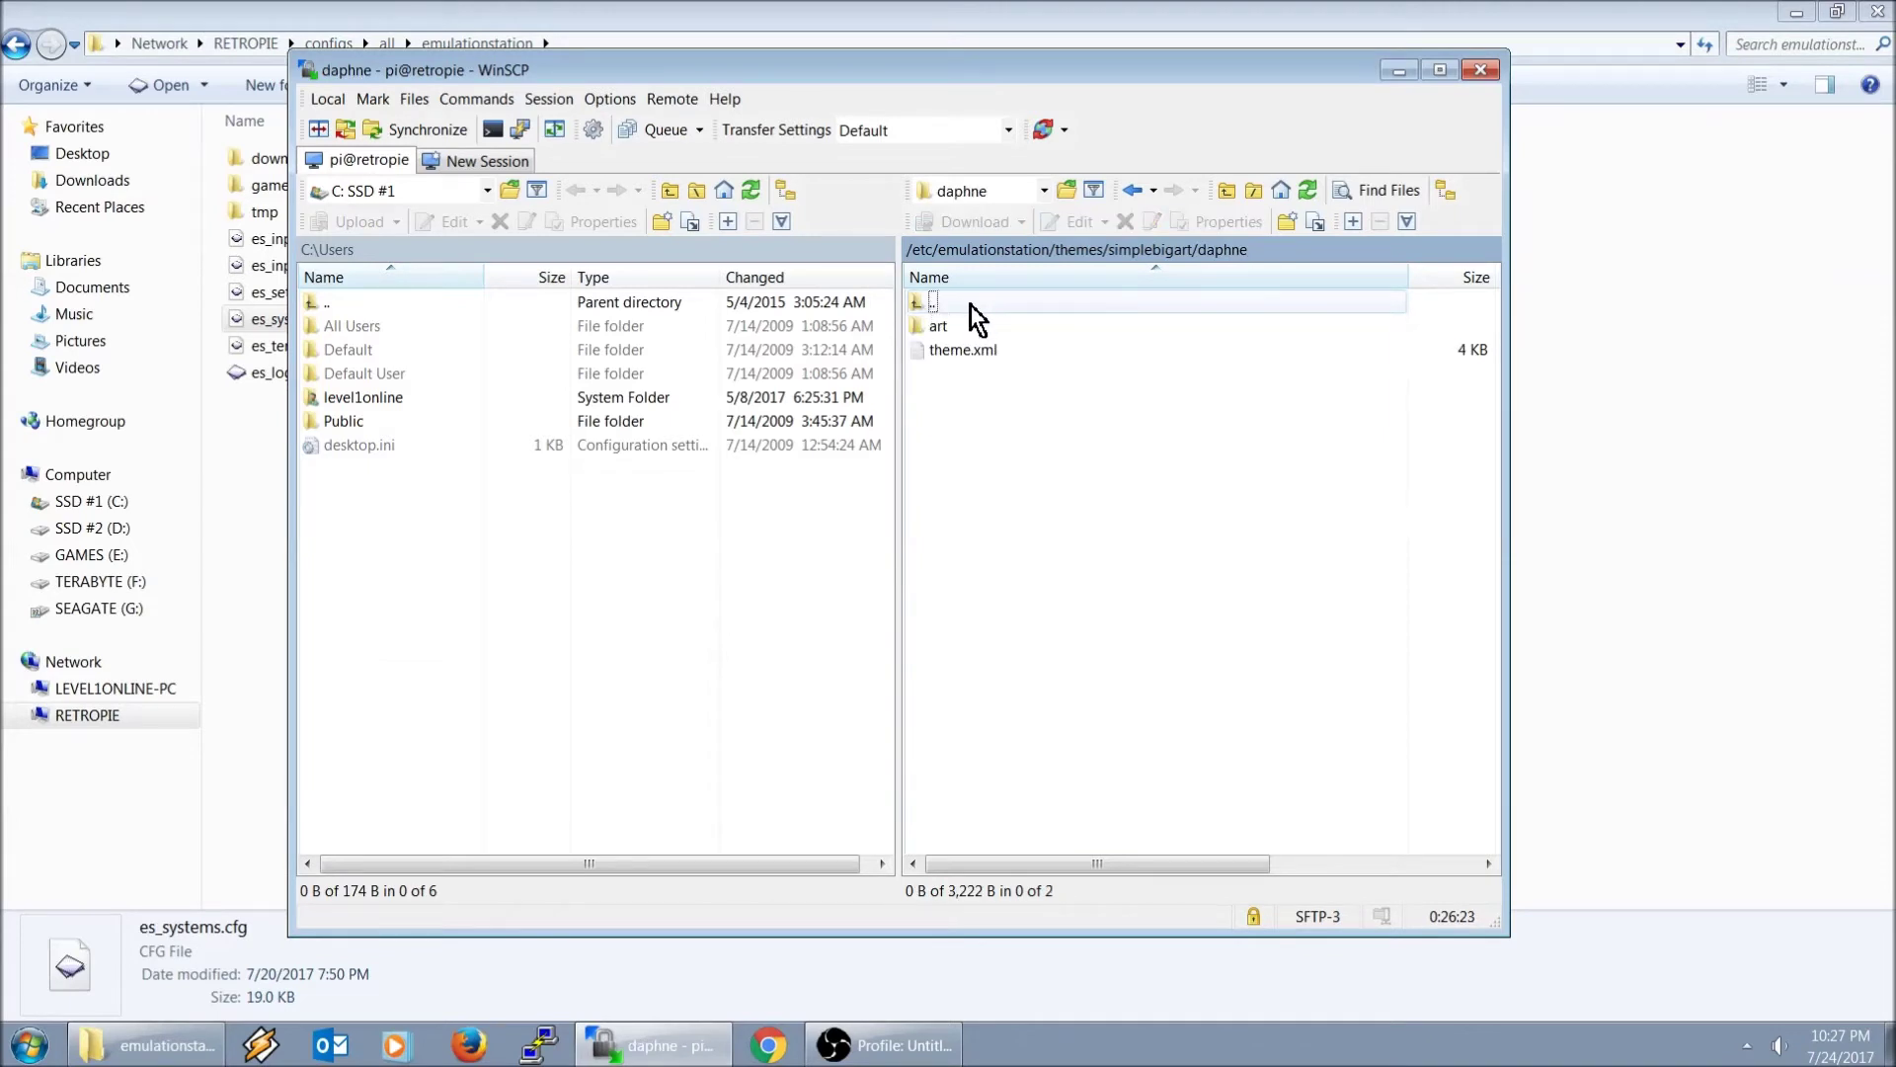
{"action": "double_click", "coordinate": [970, 305]}
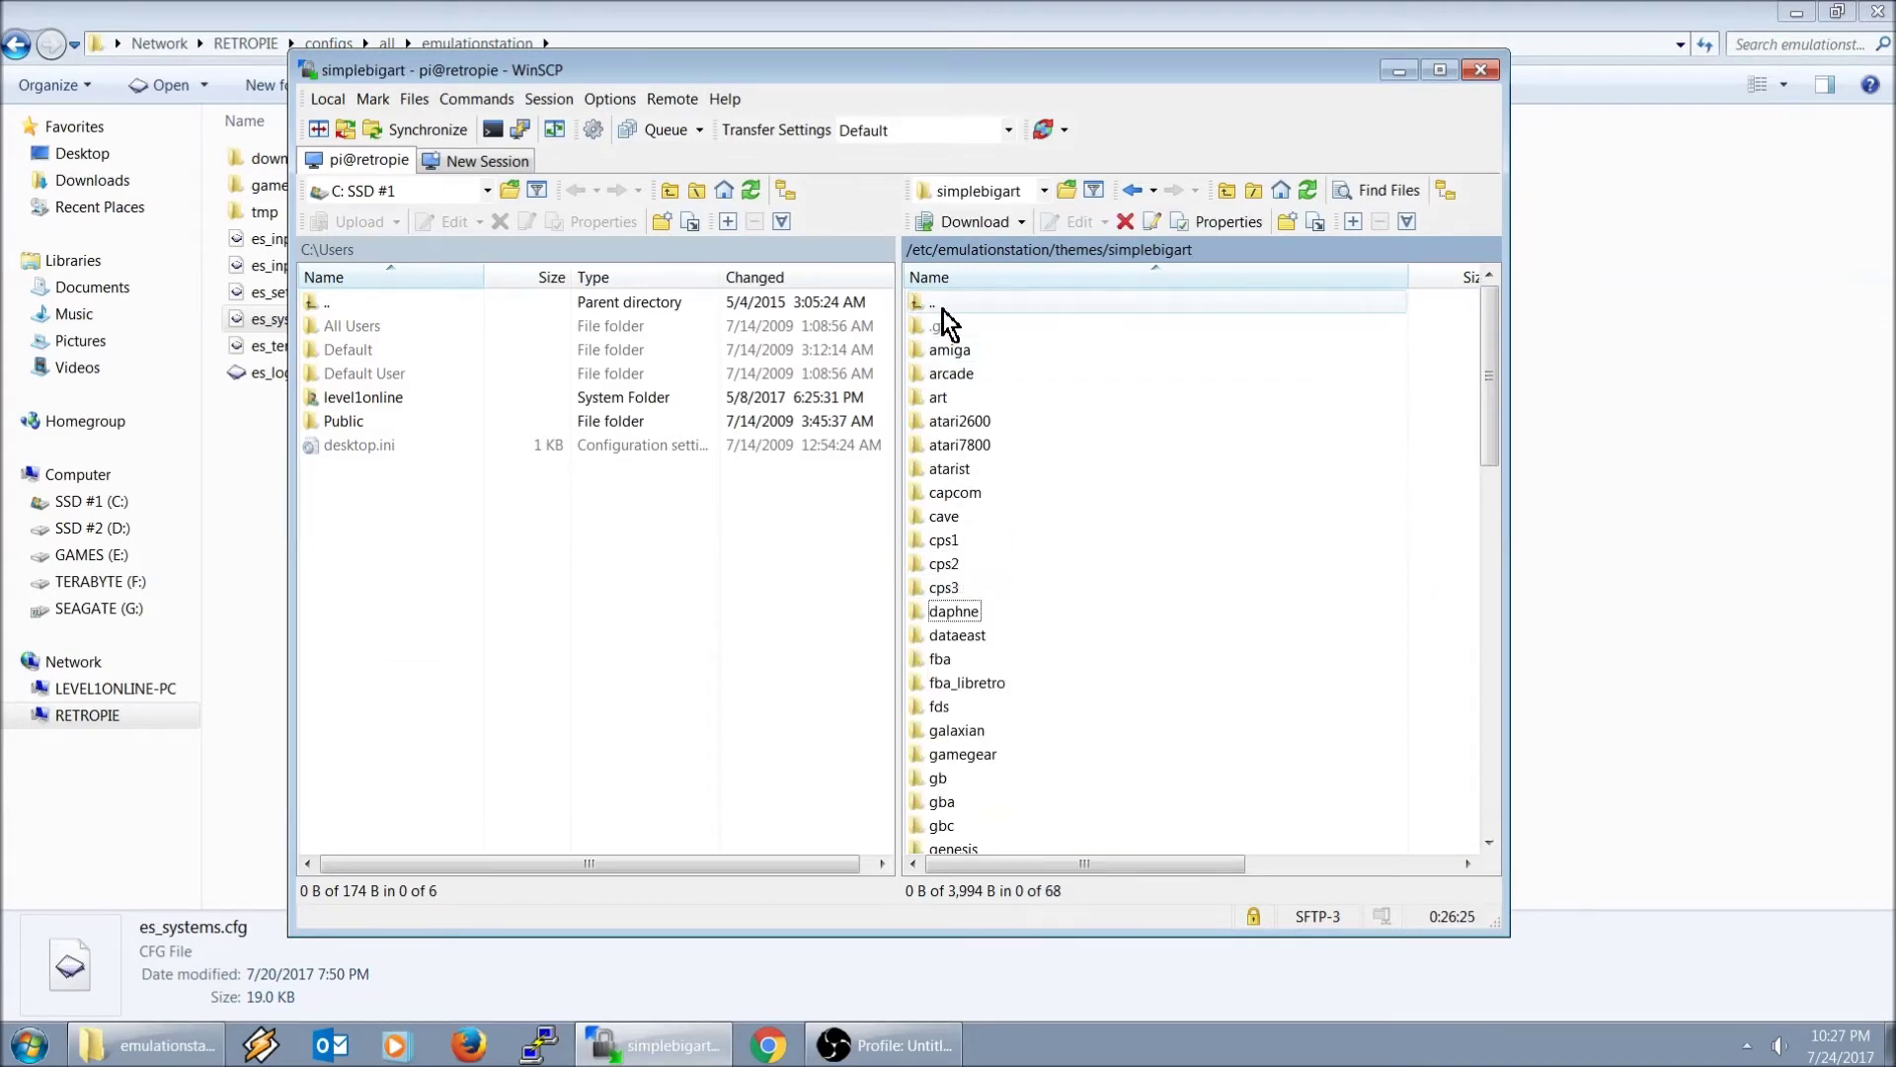
{"action": "double_click", "coordinate": [943, 306]}
{"action": "double_click", "coordinate": [976, 328]}
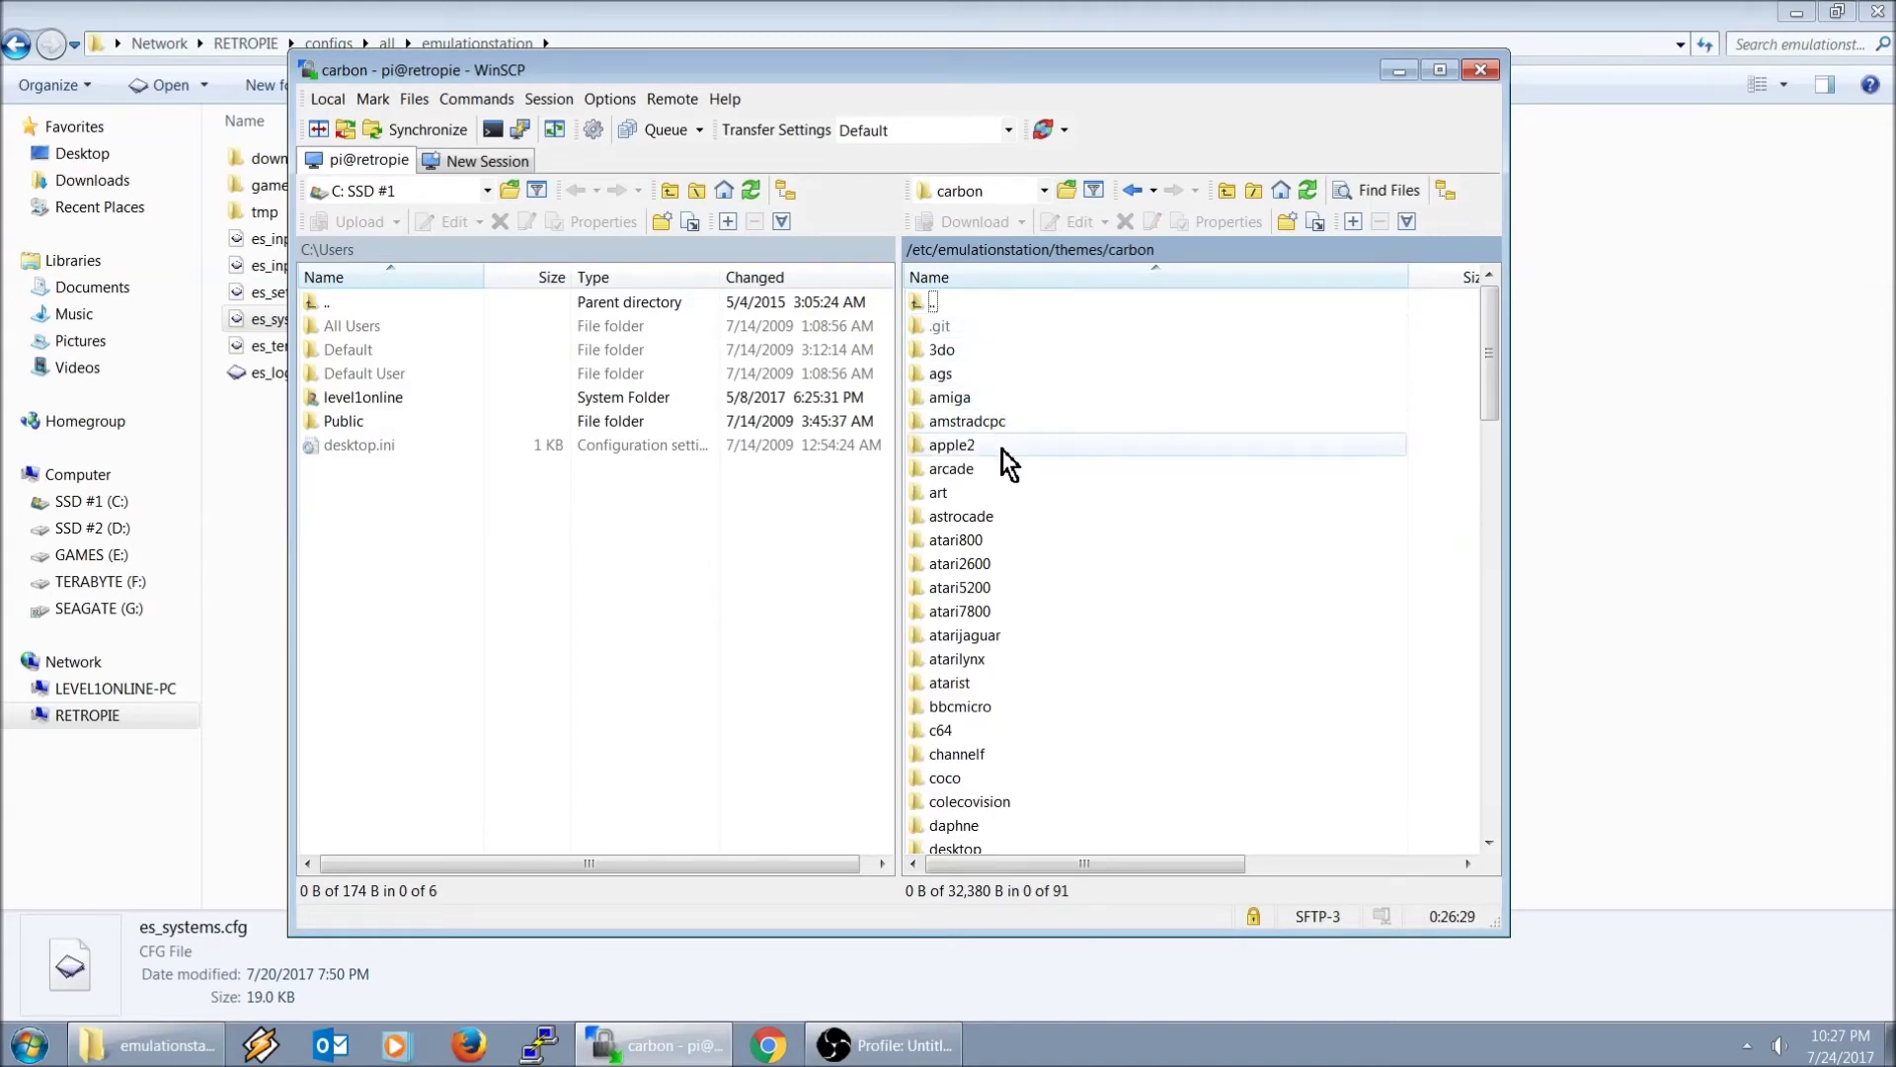
{"action": "scroll", "coordinate": [977, 707], "scroll_direction": "down", "scroll_amount": 2}
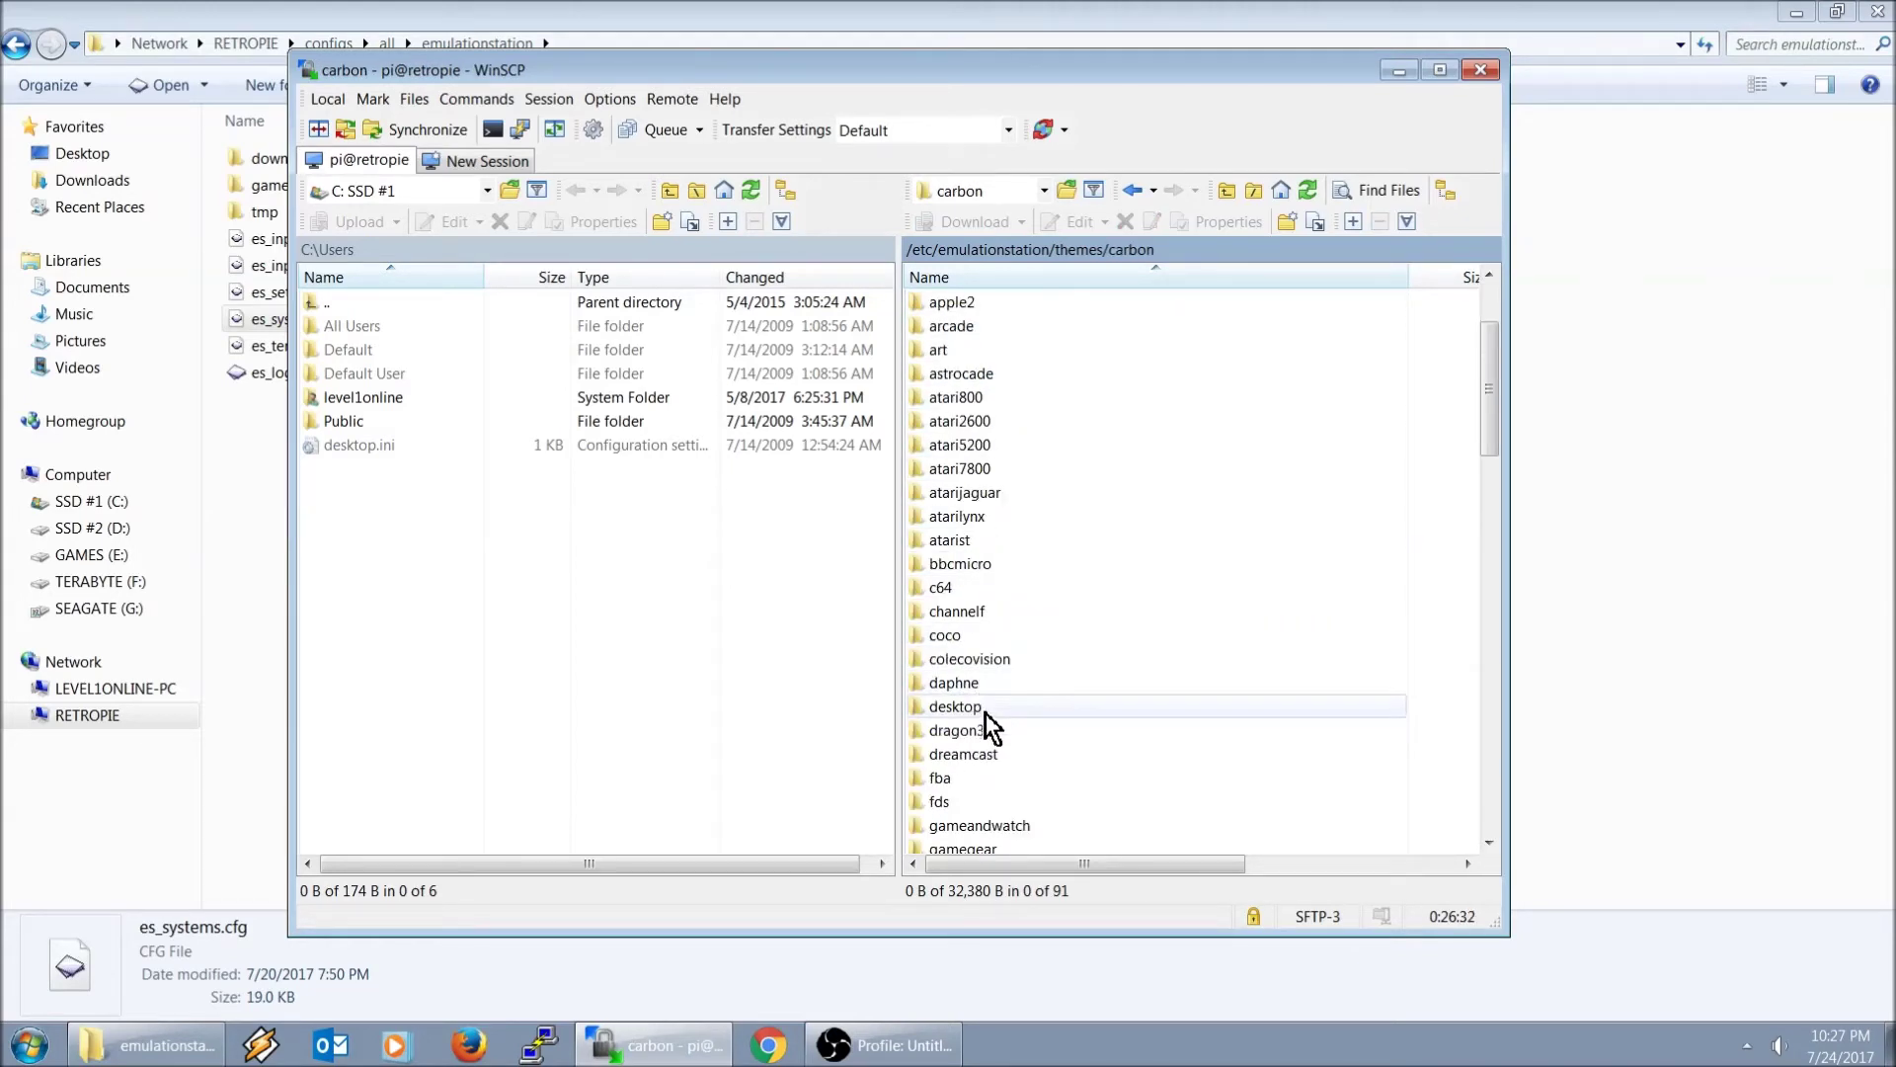
{"action": "double_click", "coordinate": [992, 685]}
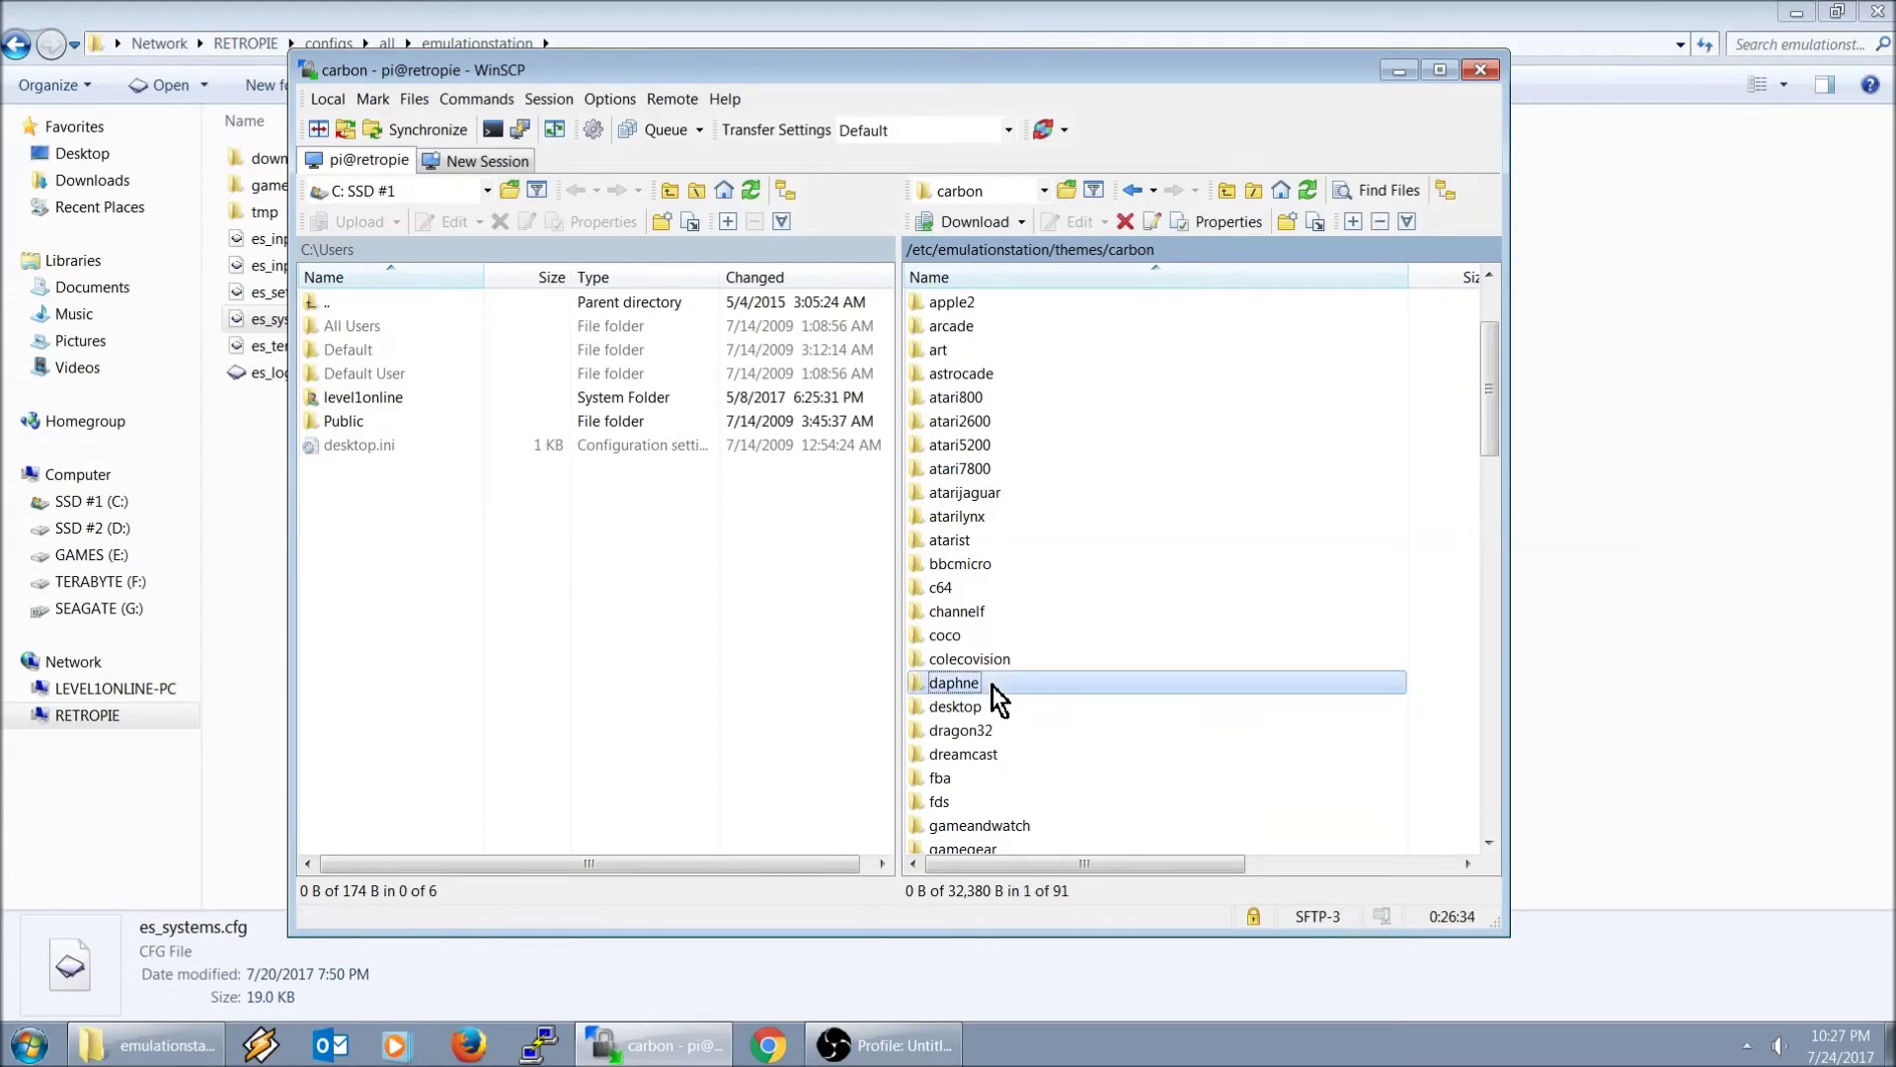
{"action": "double_click", "coordinate": [957, 329]}
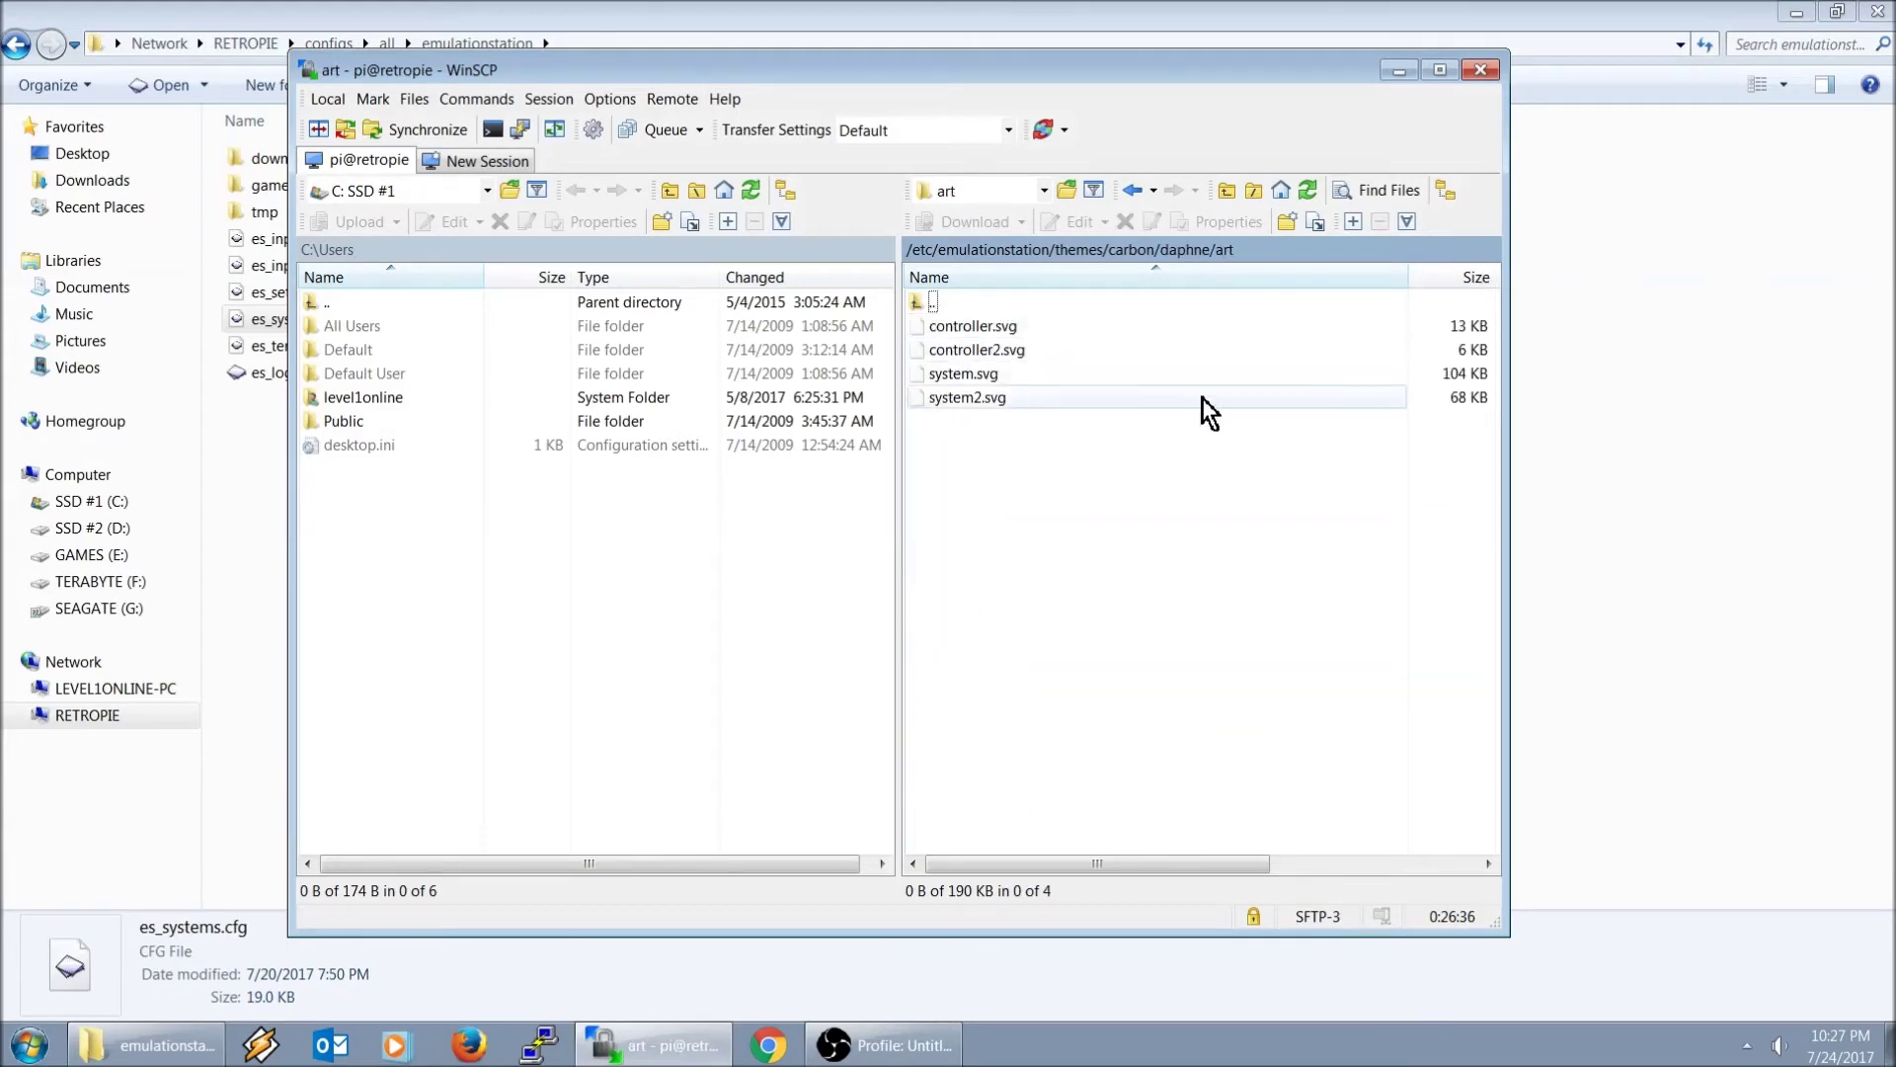
{"action": "left_click", "coordinate": [975, 373]}
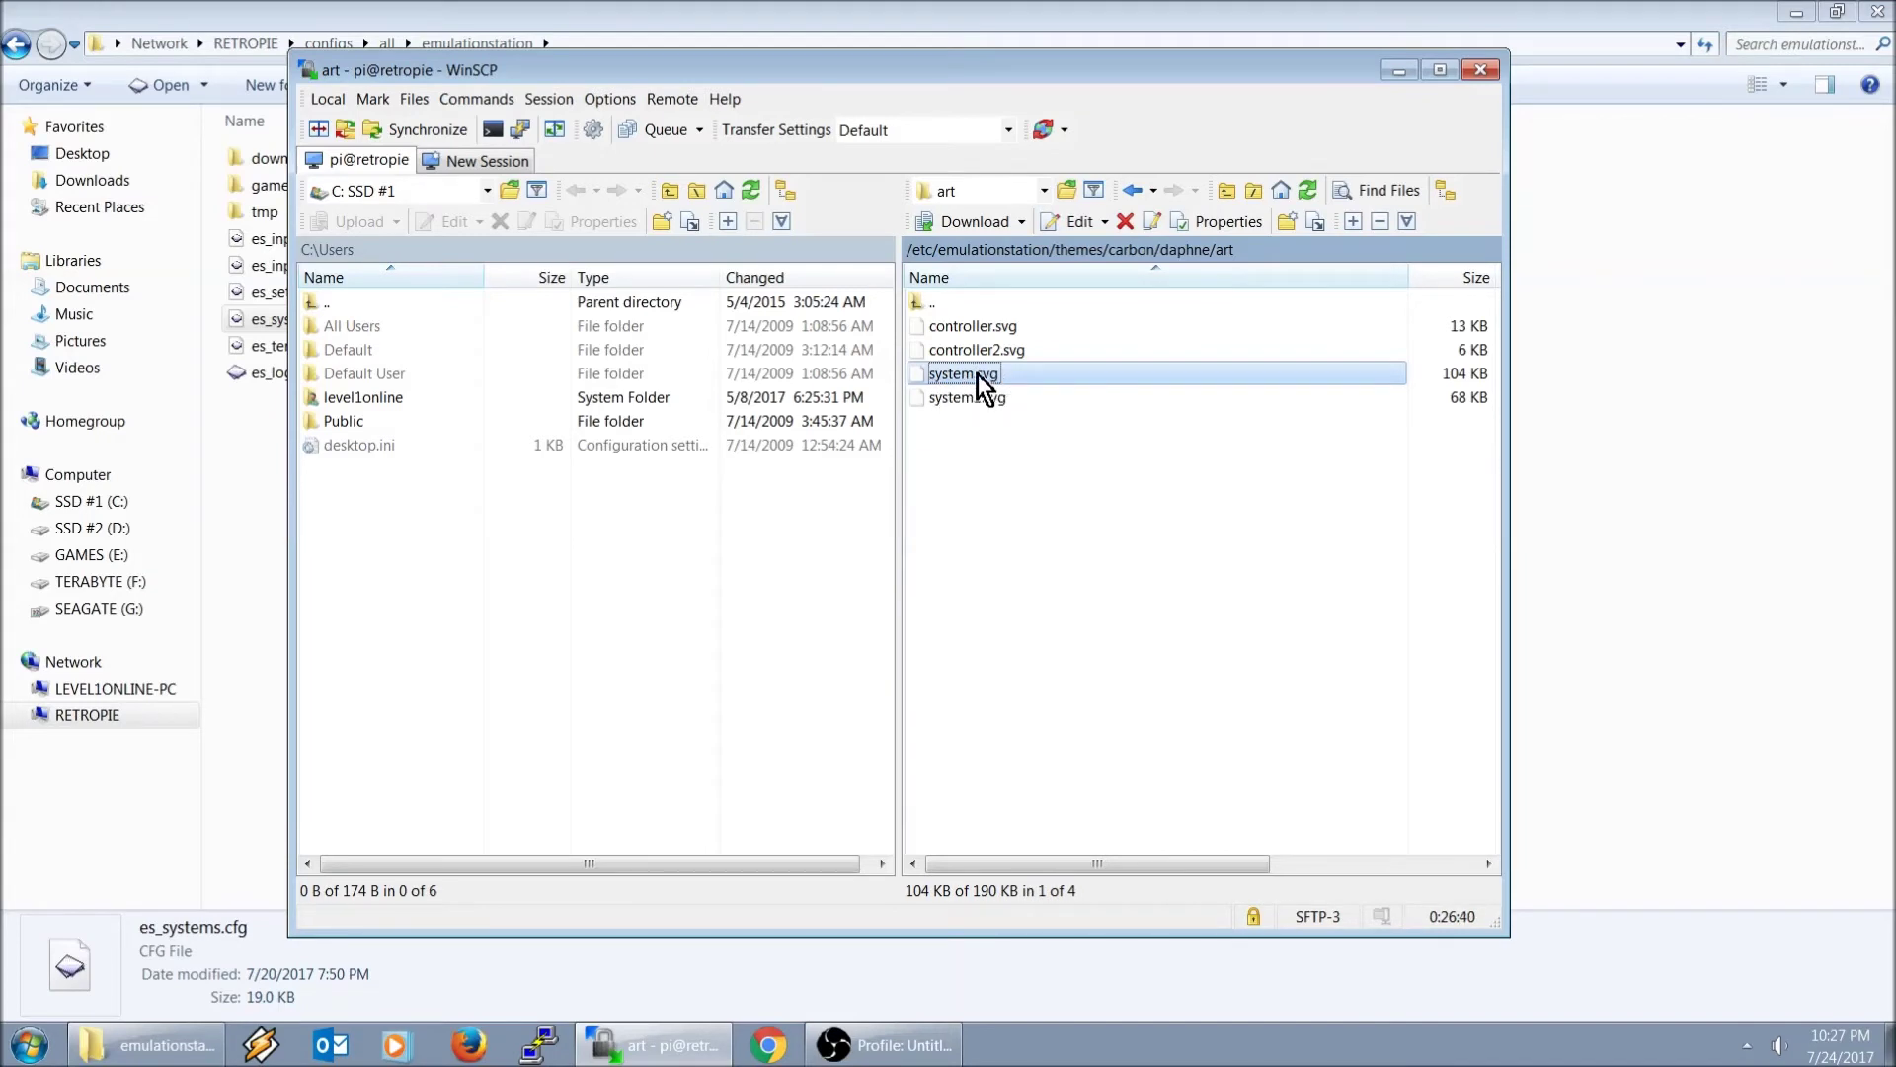
{"action": "right_click", "coordinate": [978, 375]}
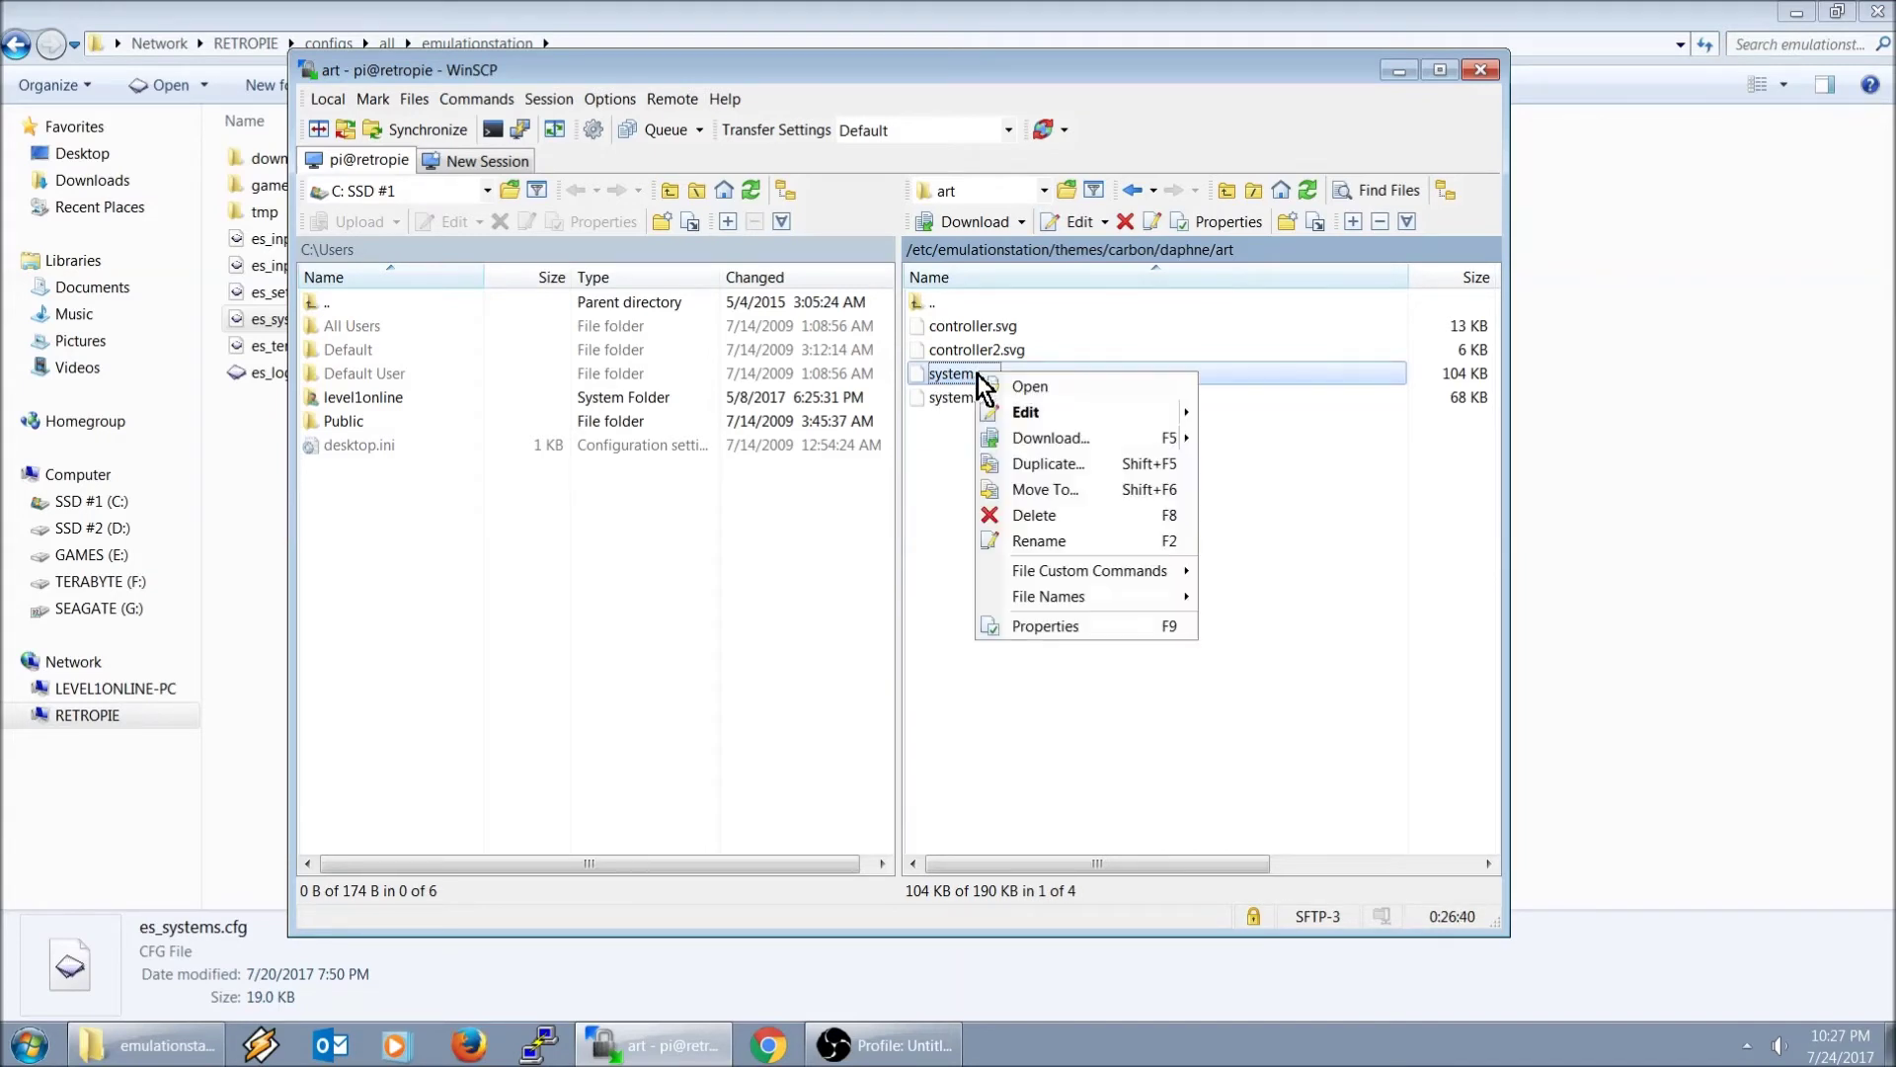
{"action": "left_click", "coordinate": [1039, 490]}
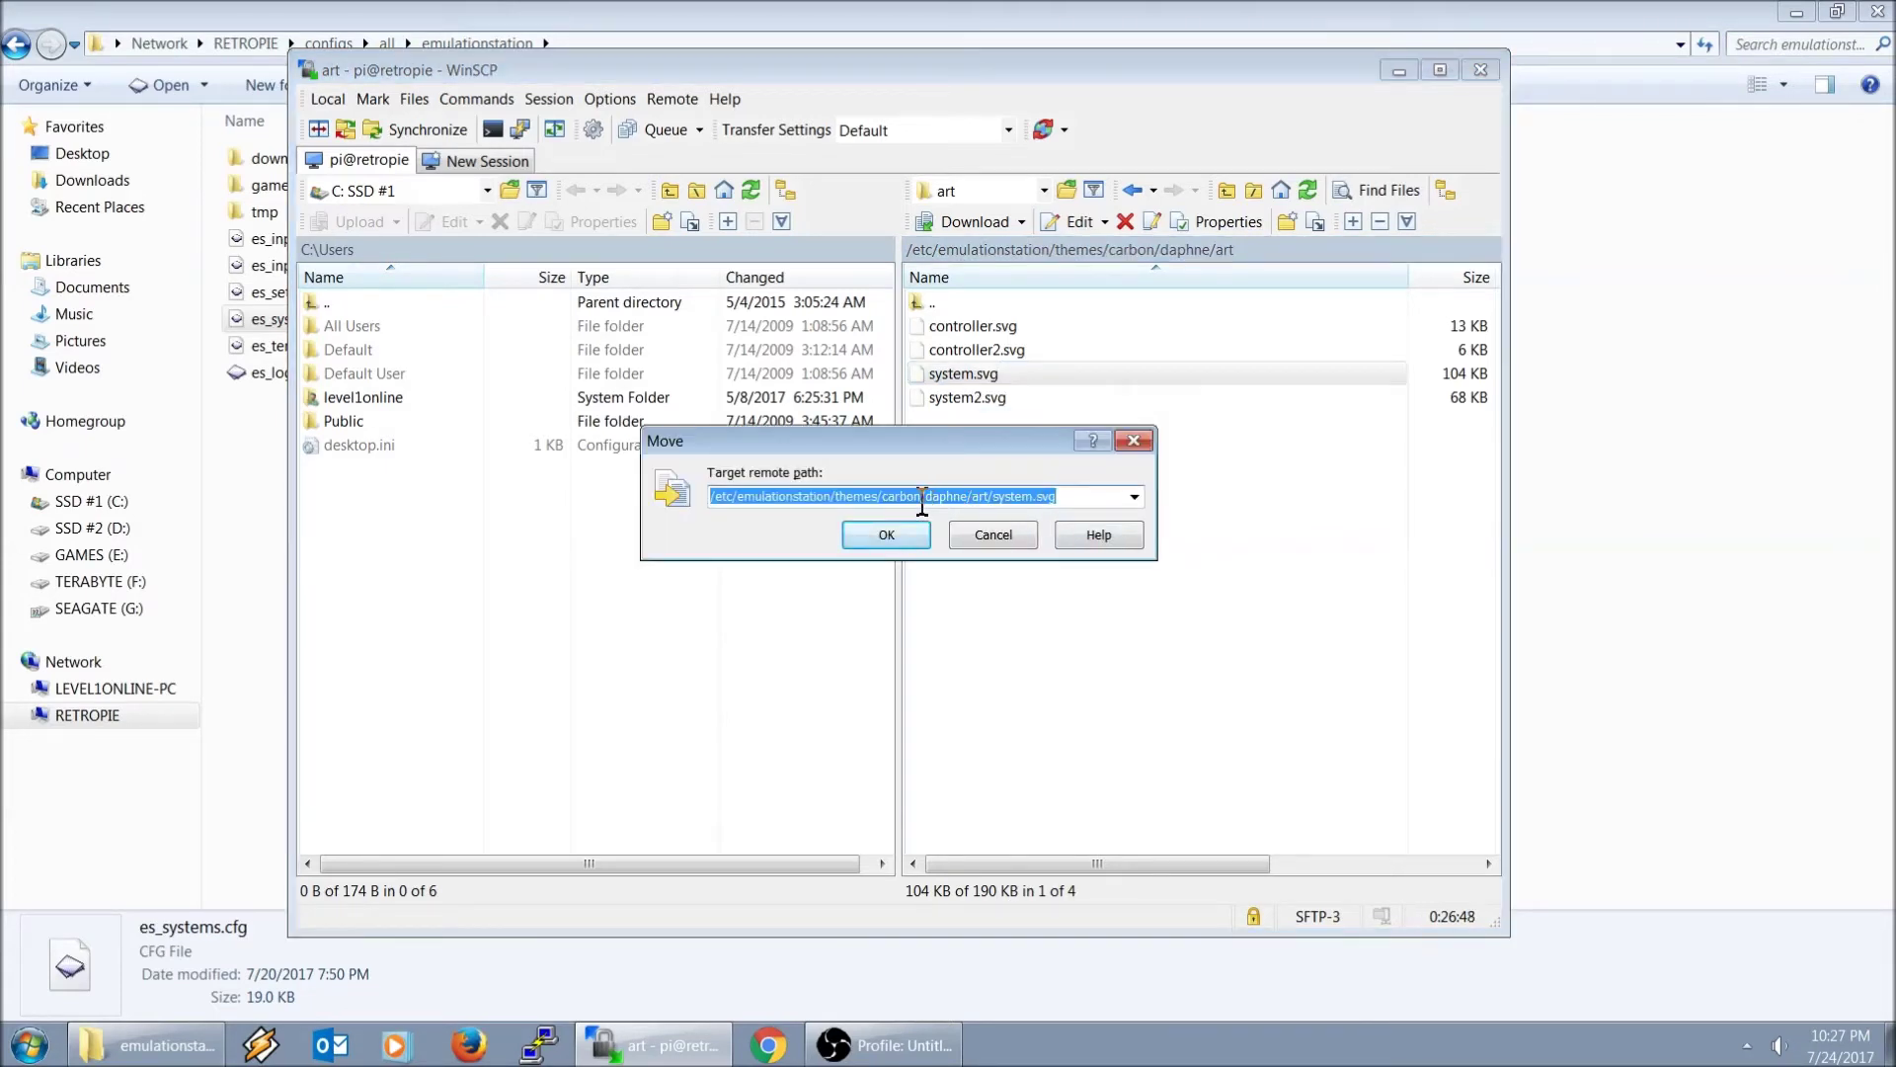
{"action": "left_click", "coordinate": [892, 504]}
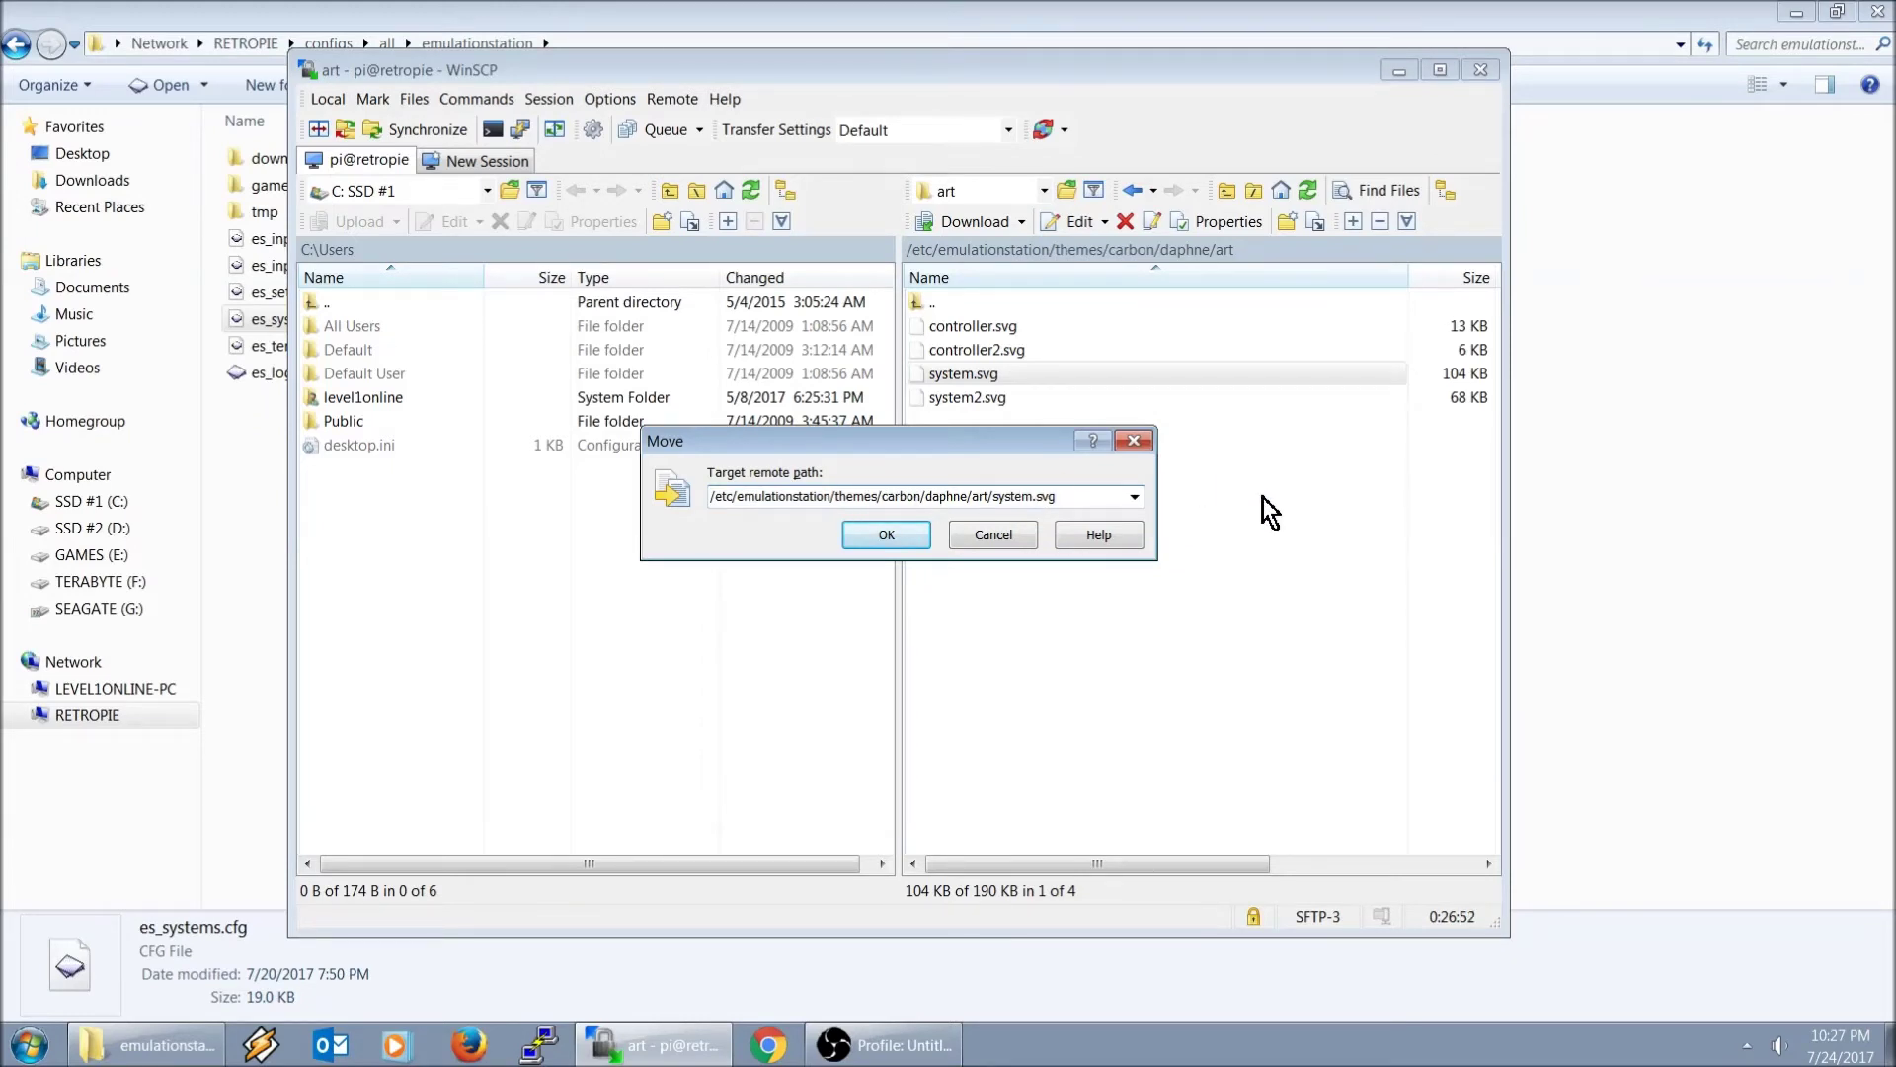
{"action": "key", "text": "Delete"}
{"action": "key", "text": "Delete"}
{"action": "key", "text": "Delete"}
{"action": "key", "text": "Delete"}
{"action": "key", "text": "Delete"}
{"action": "key", "text": "Delete"}
{"action": "type", "text": "simplebigart"}
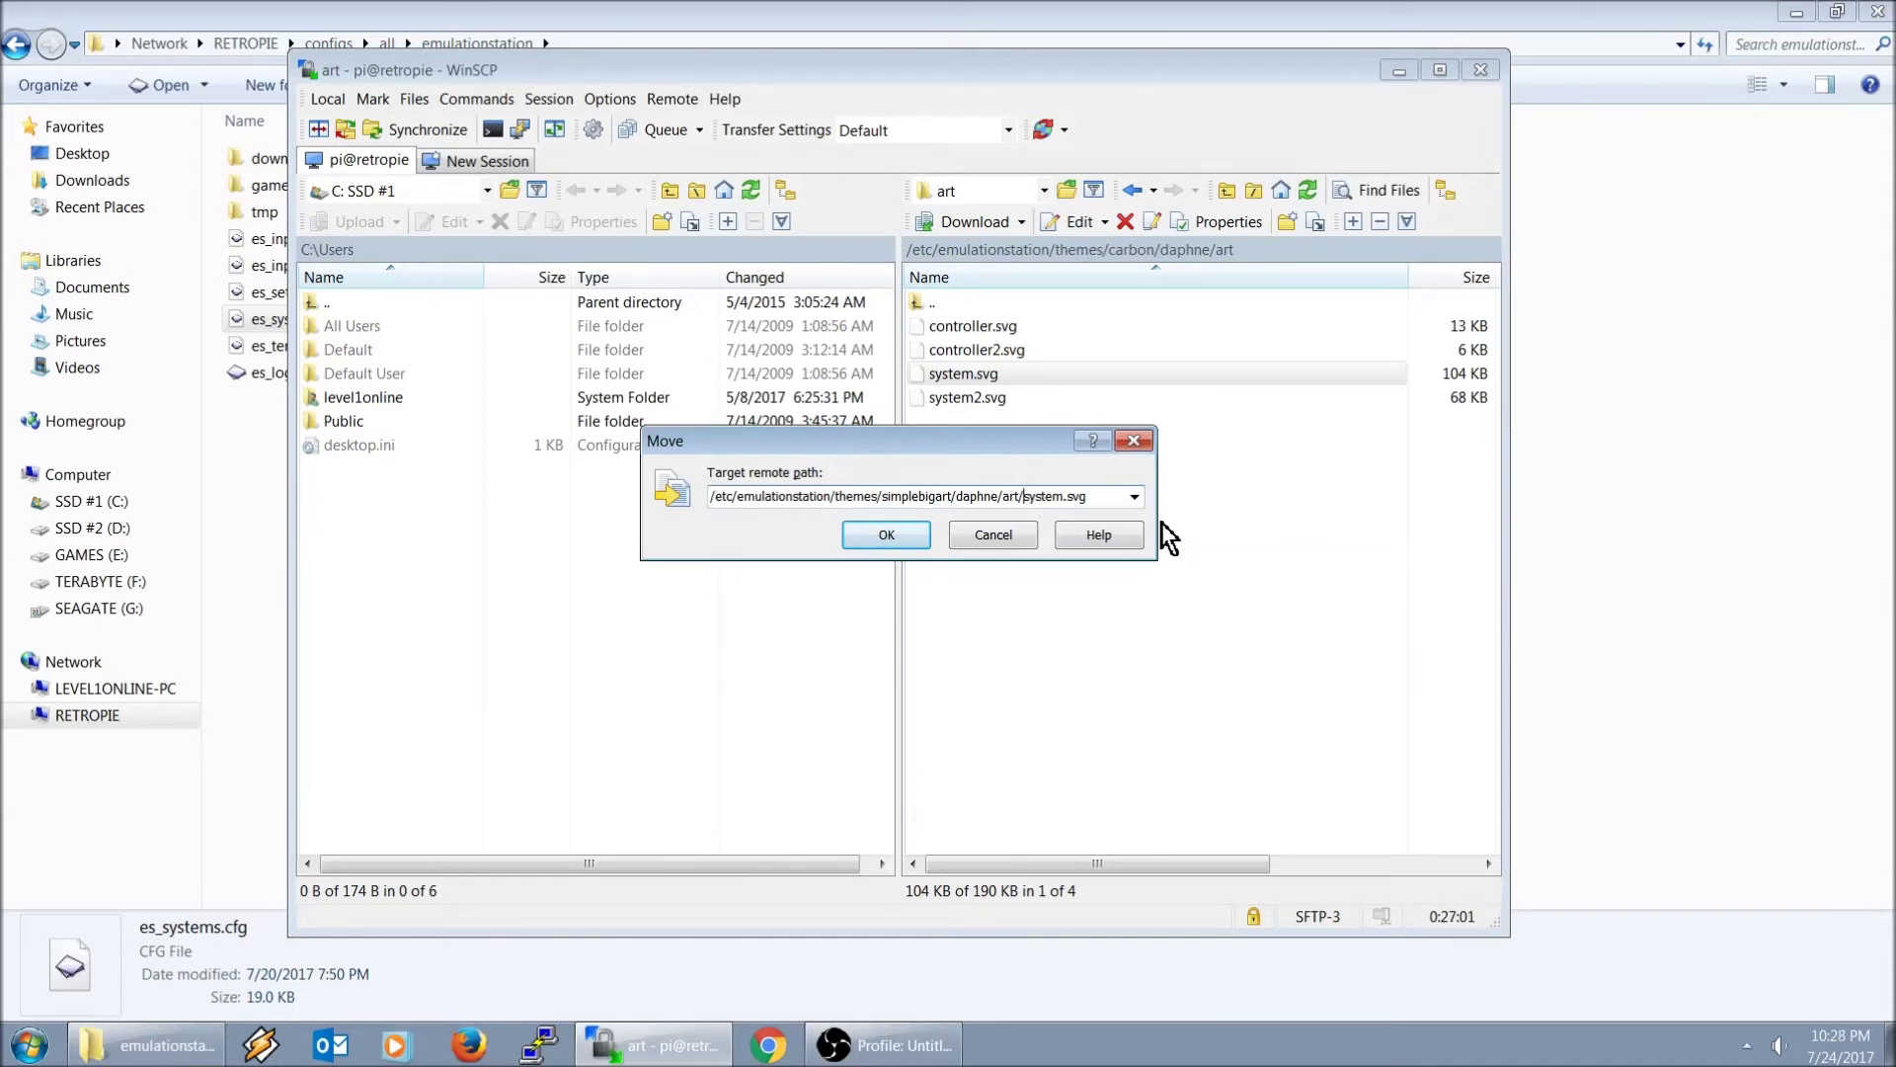
{"action": "key", "text": "BackSpace"}
{"action": "key", "text": "BackSpace"}
{"action": "key", "text": "BackSpace"}
{"action": "key", "text": "BackSpace"}
{"action": "key", "text": "BackSpace"}
{"action": "key", "text": "BackSpace"}
{"action": "type", "text": "daphne"}
{"action": "left_click", "coordinate": [992, 534]}
- Duplicate carbon's Daphne system.svg to /etc/emulationstation/themes/simplebigart/daphne/art/daphne.svg in the pi@retropie session
{"action": "right_click", "coordinate": [980, 372]}
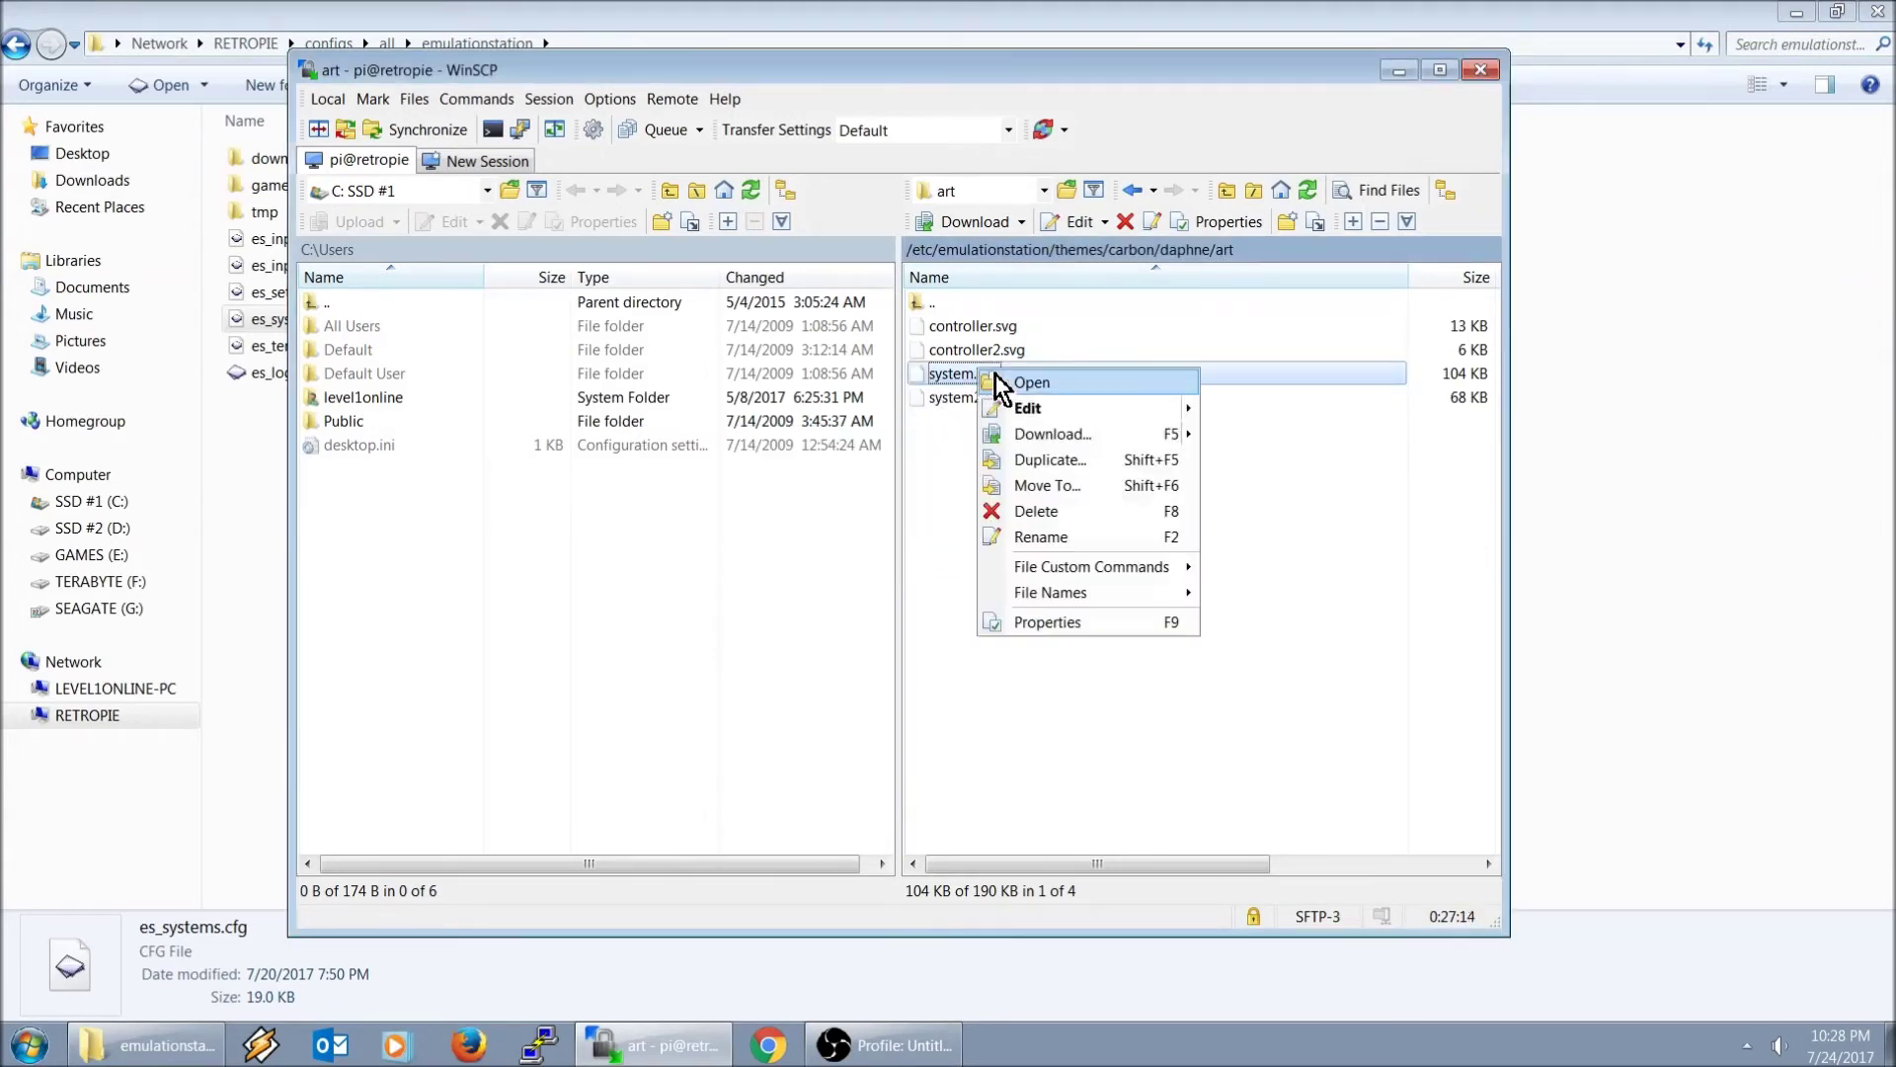
{"action": "left_click", "coordinate": [1050, 459]}
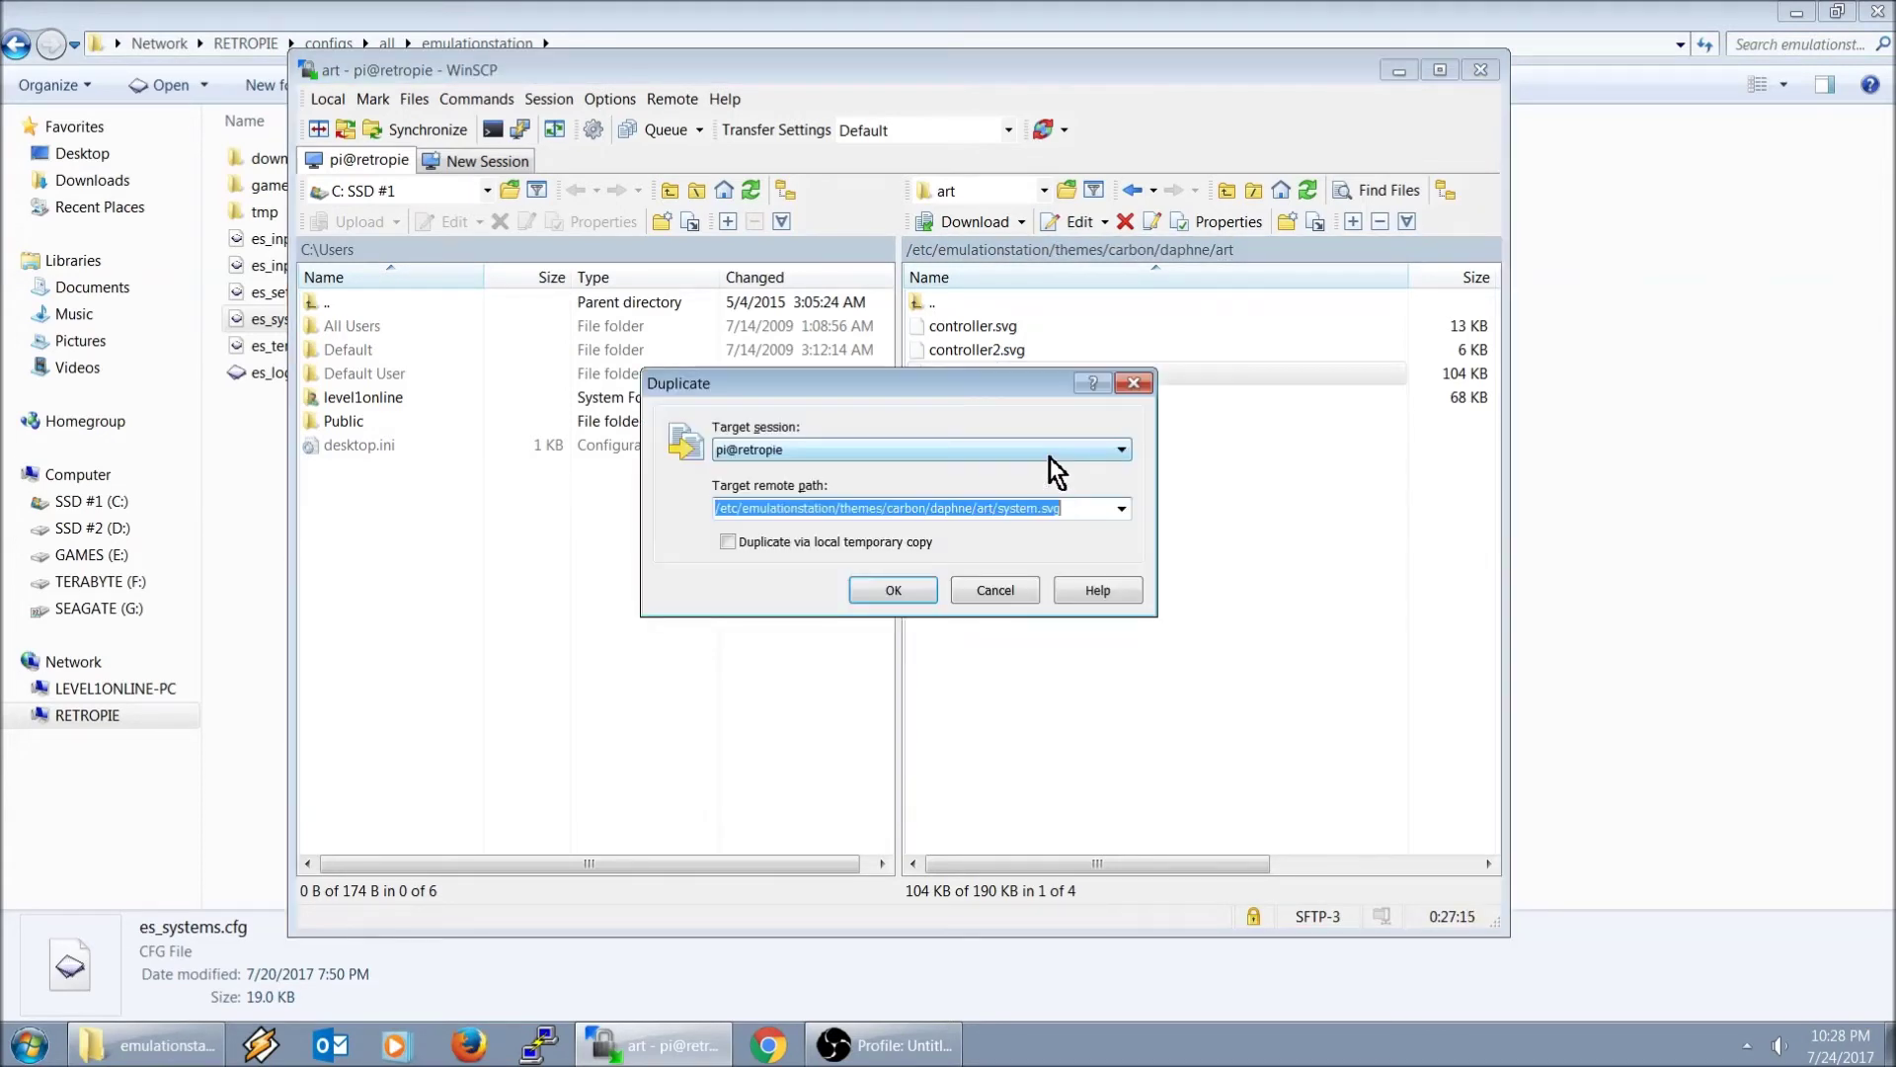
{"action": "left_click", "coordinate": [936, 510]}
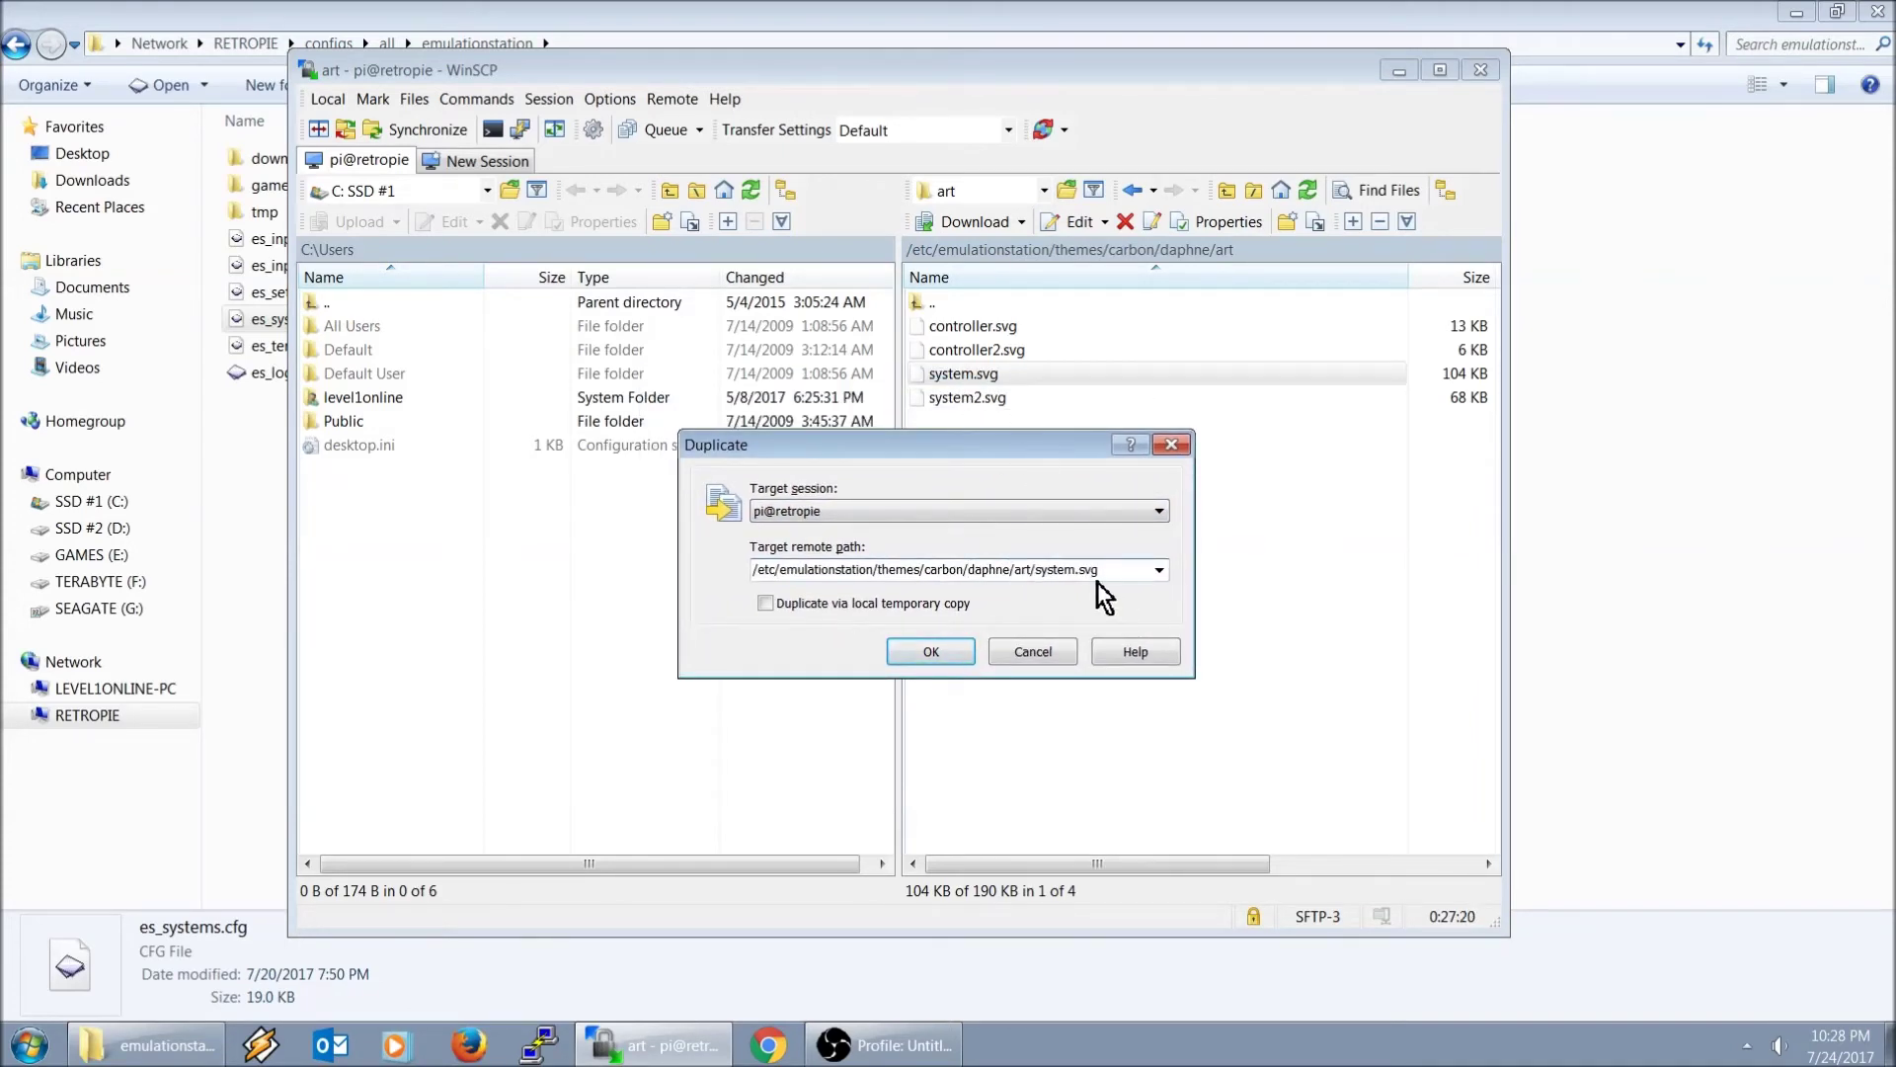
{"action": "key", "text": "BackSpace"}
{"action": "key", "text": "BackSpace"}
{"action": "key", "text": "BackSpace"}
{"action": "key", "text": "BackSpace"}
{"action": "key", "text": "BackSpace"}
{"action": "key", "text": "BackSpace"}
{"action": "type", "text": "simplebigart"}
{"action": "type", "text": "daphne"}
{"action": "left_click", "coordinate": [915, 650]}
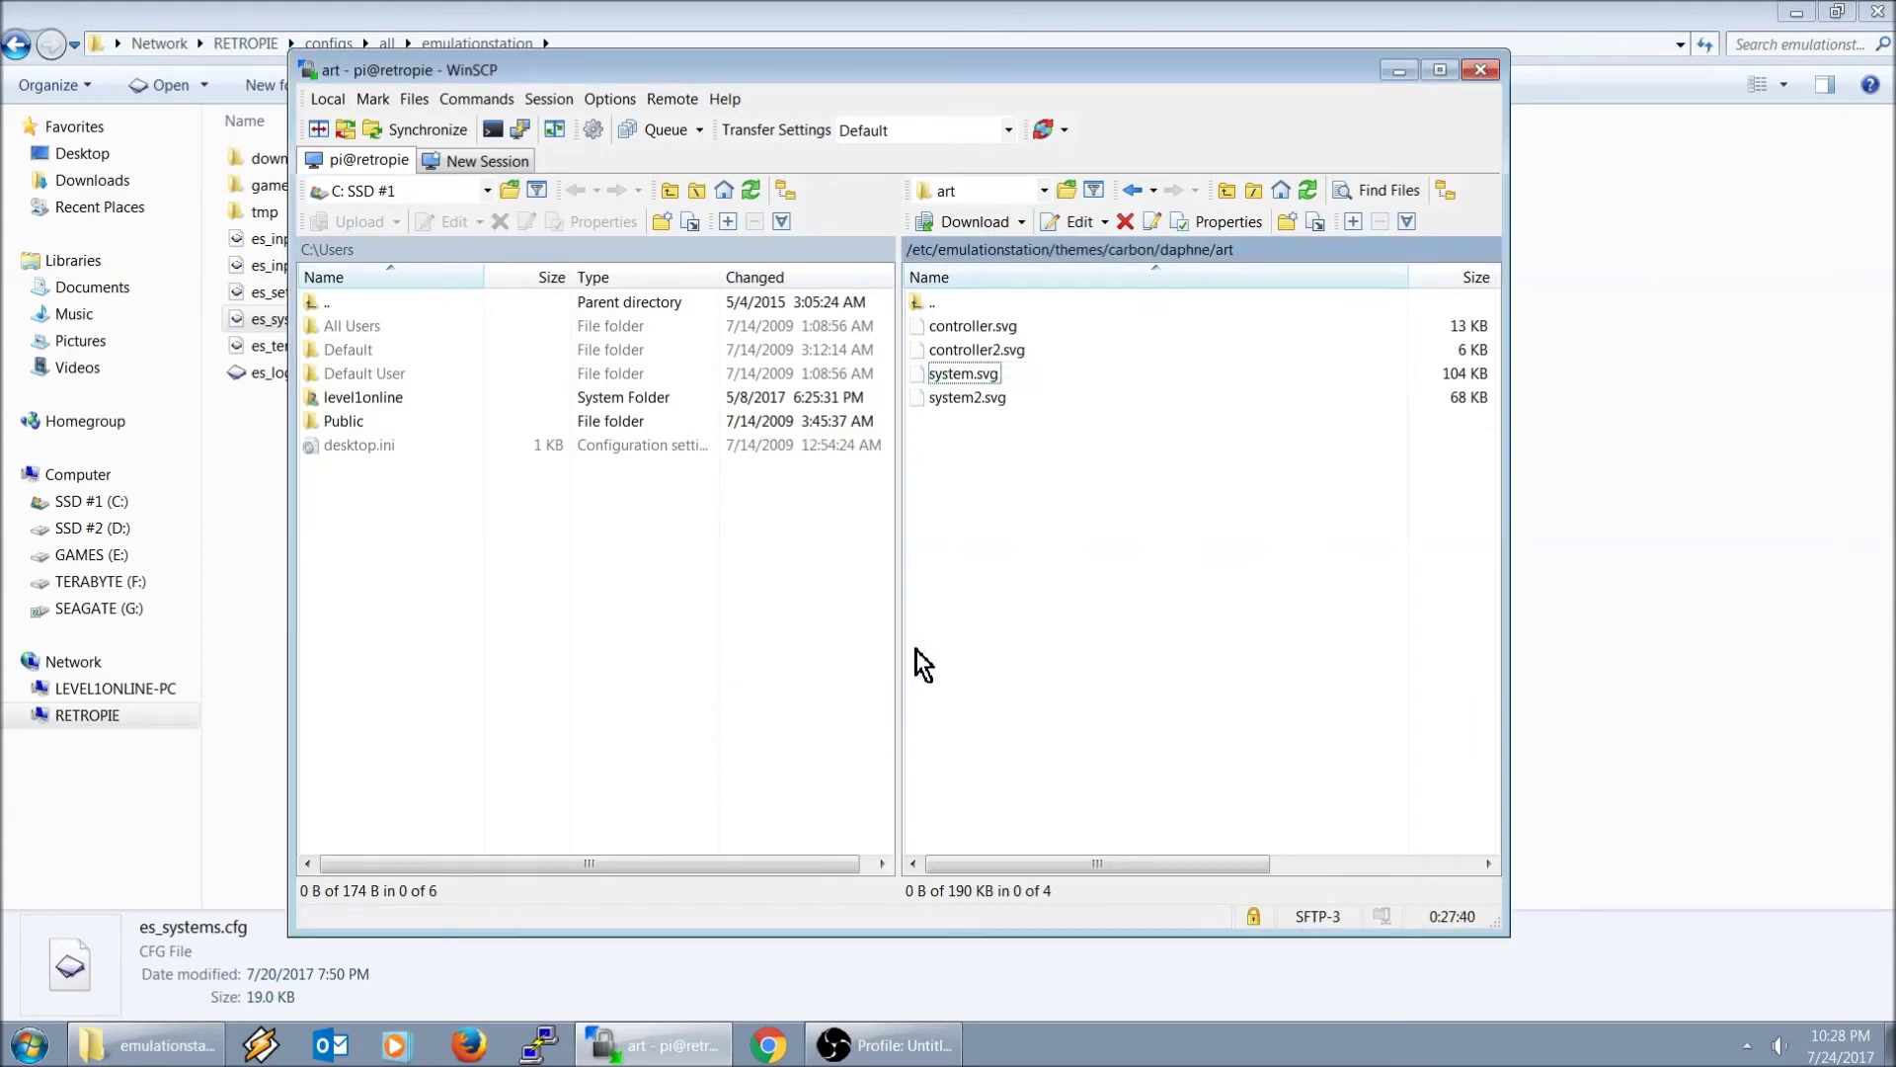
- Go to the simplebigart theme's daphne/art folder and check for the copied daphne.svg logo
{"action": "double_click", "coordinate": [958, 304]}
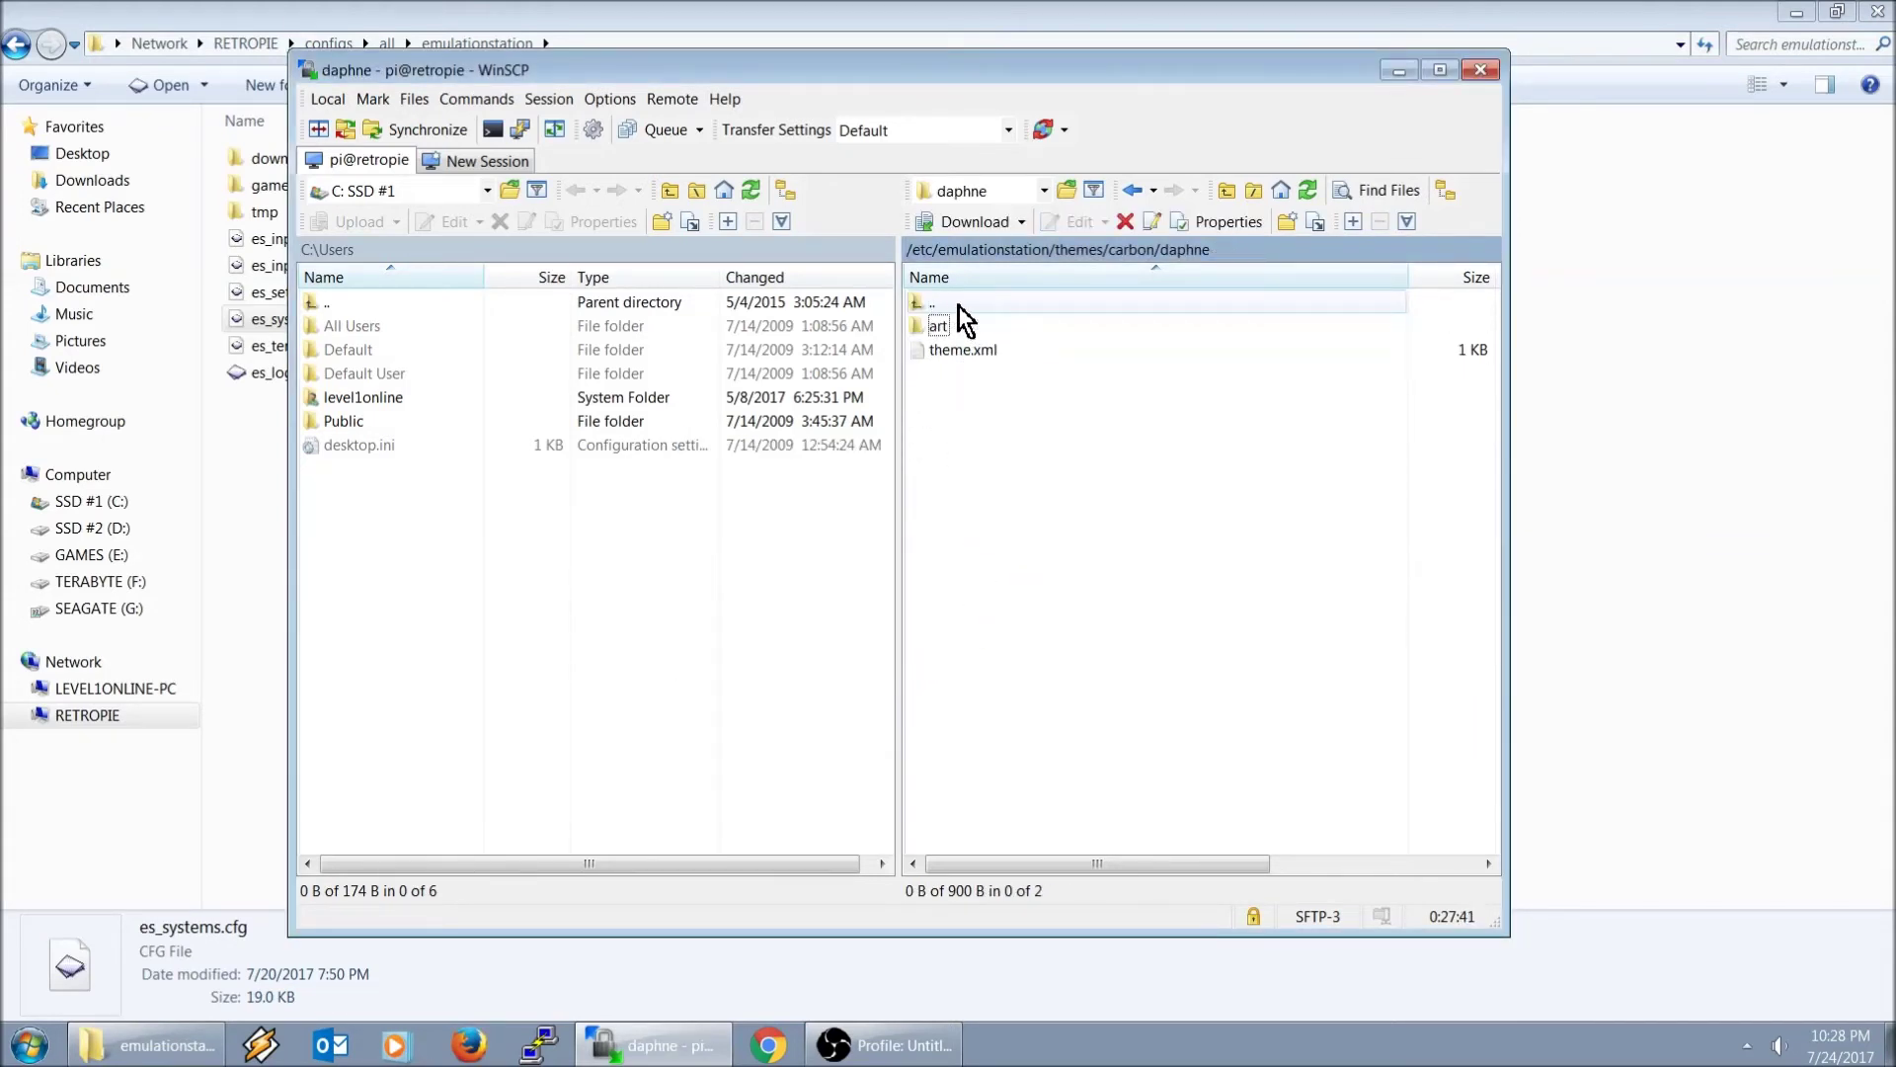
{"action": "double_click", "coordinate": [958, 305]}
{"action": "double_click", "coordinate": [974, 305]}
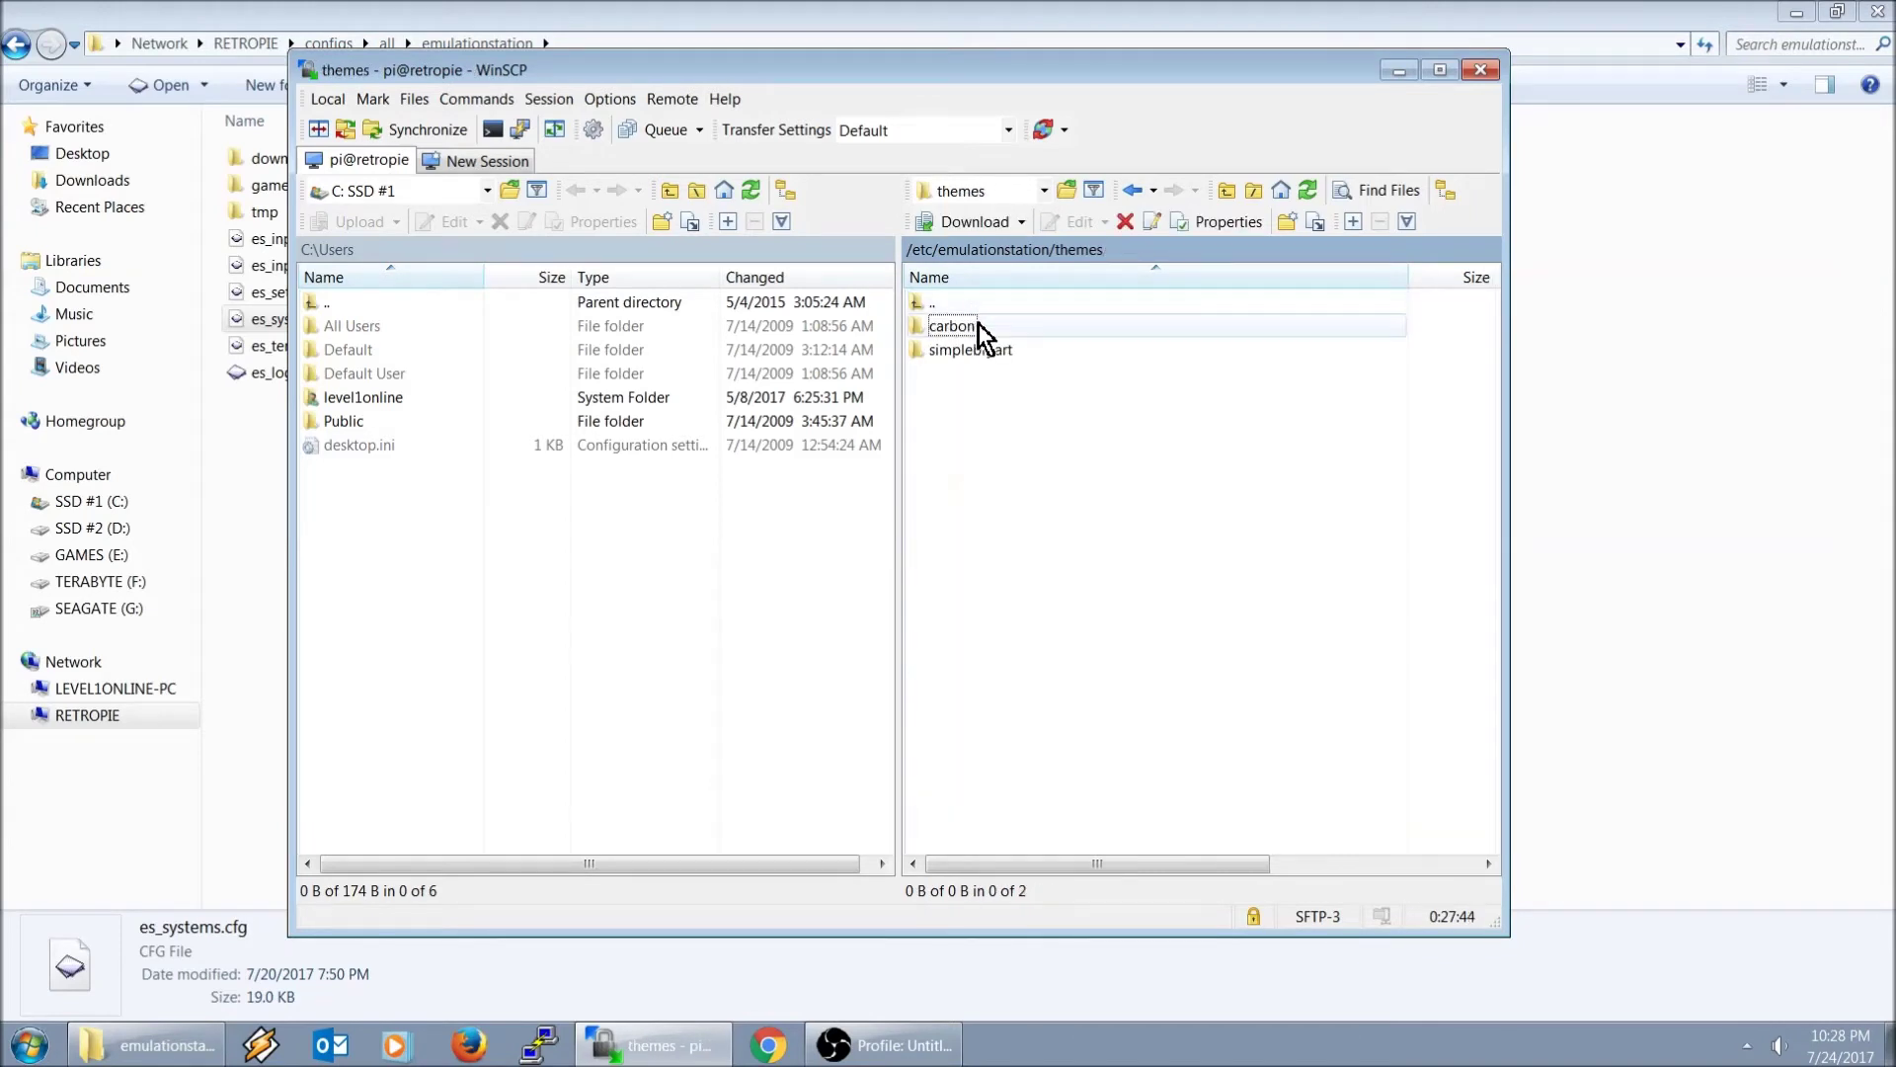
{"action": "double_click", "coordinate": [976, 350]}
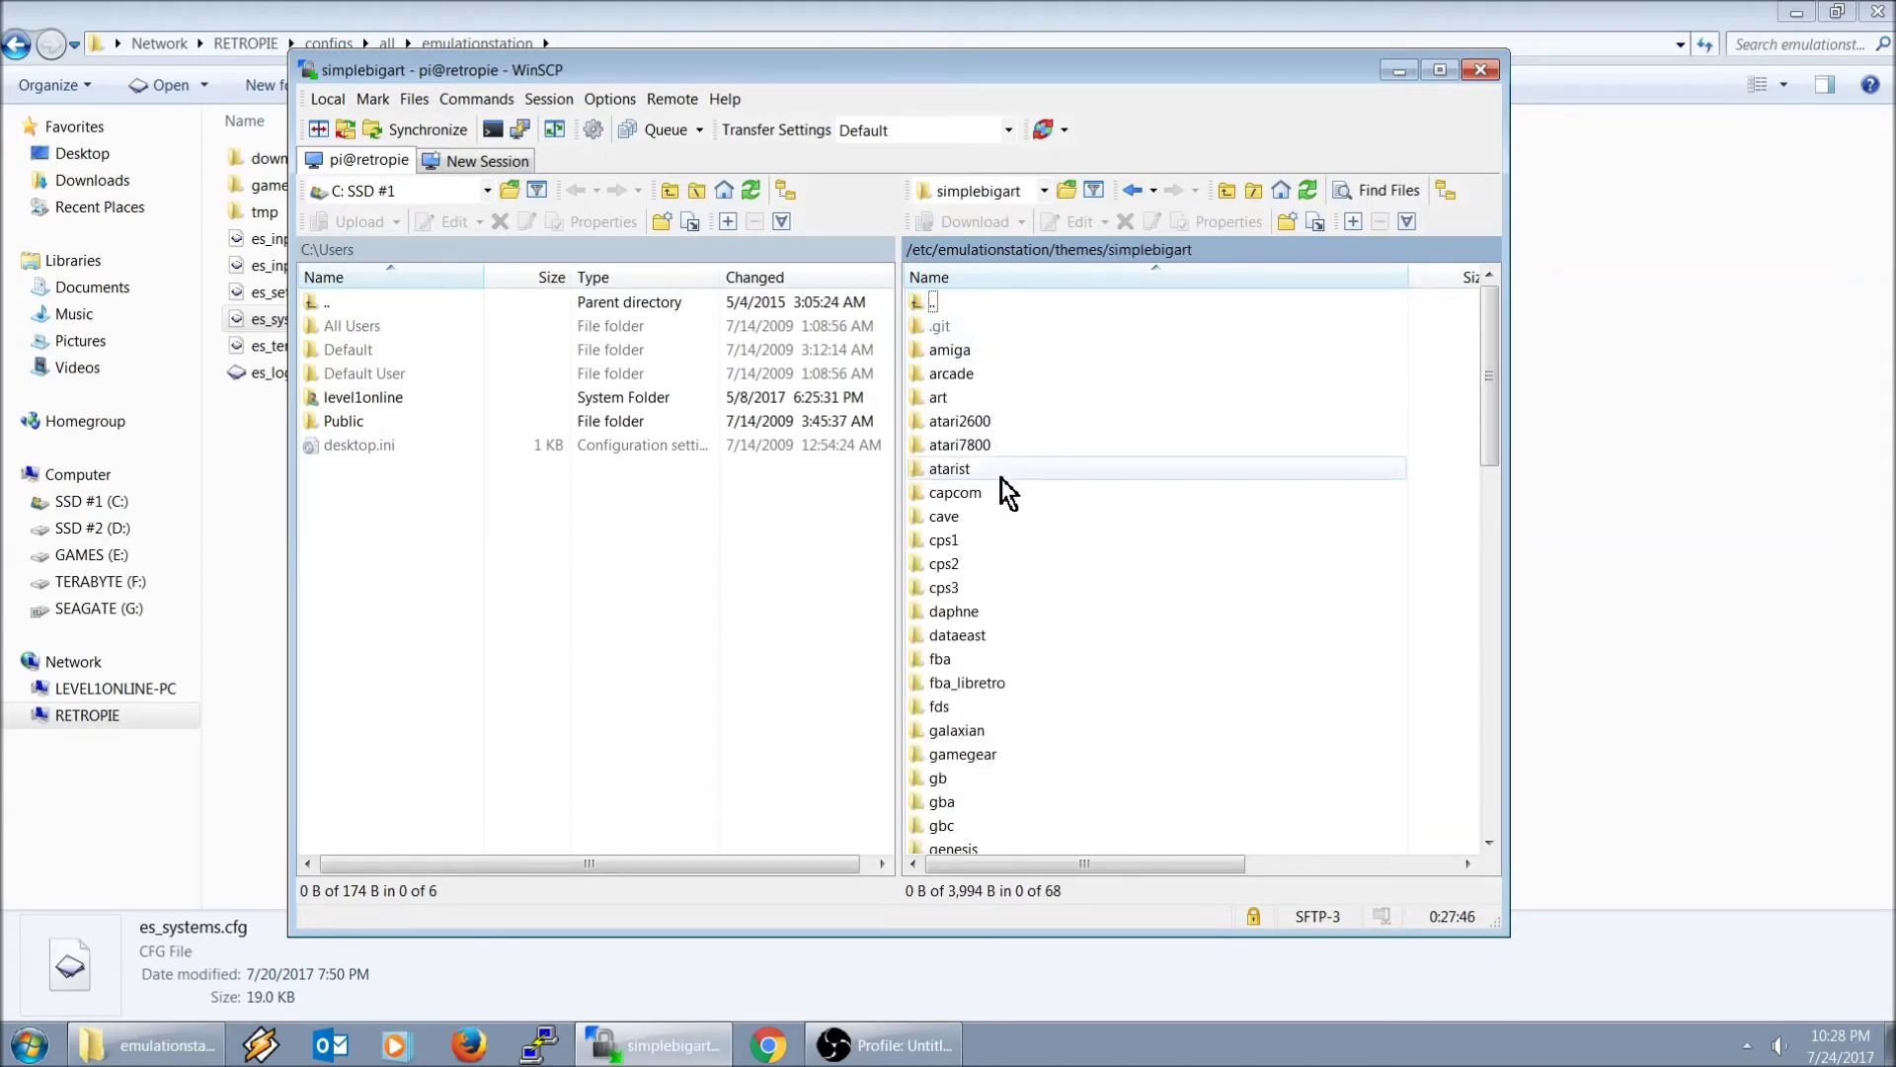
{"action": "double_click", "coordinate": [975, 612]}
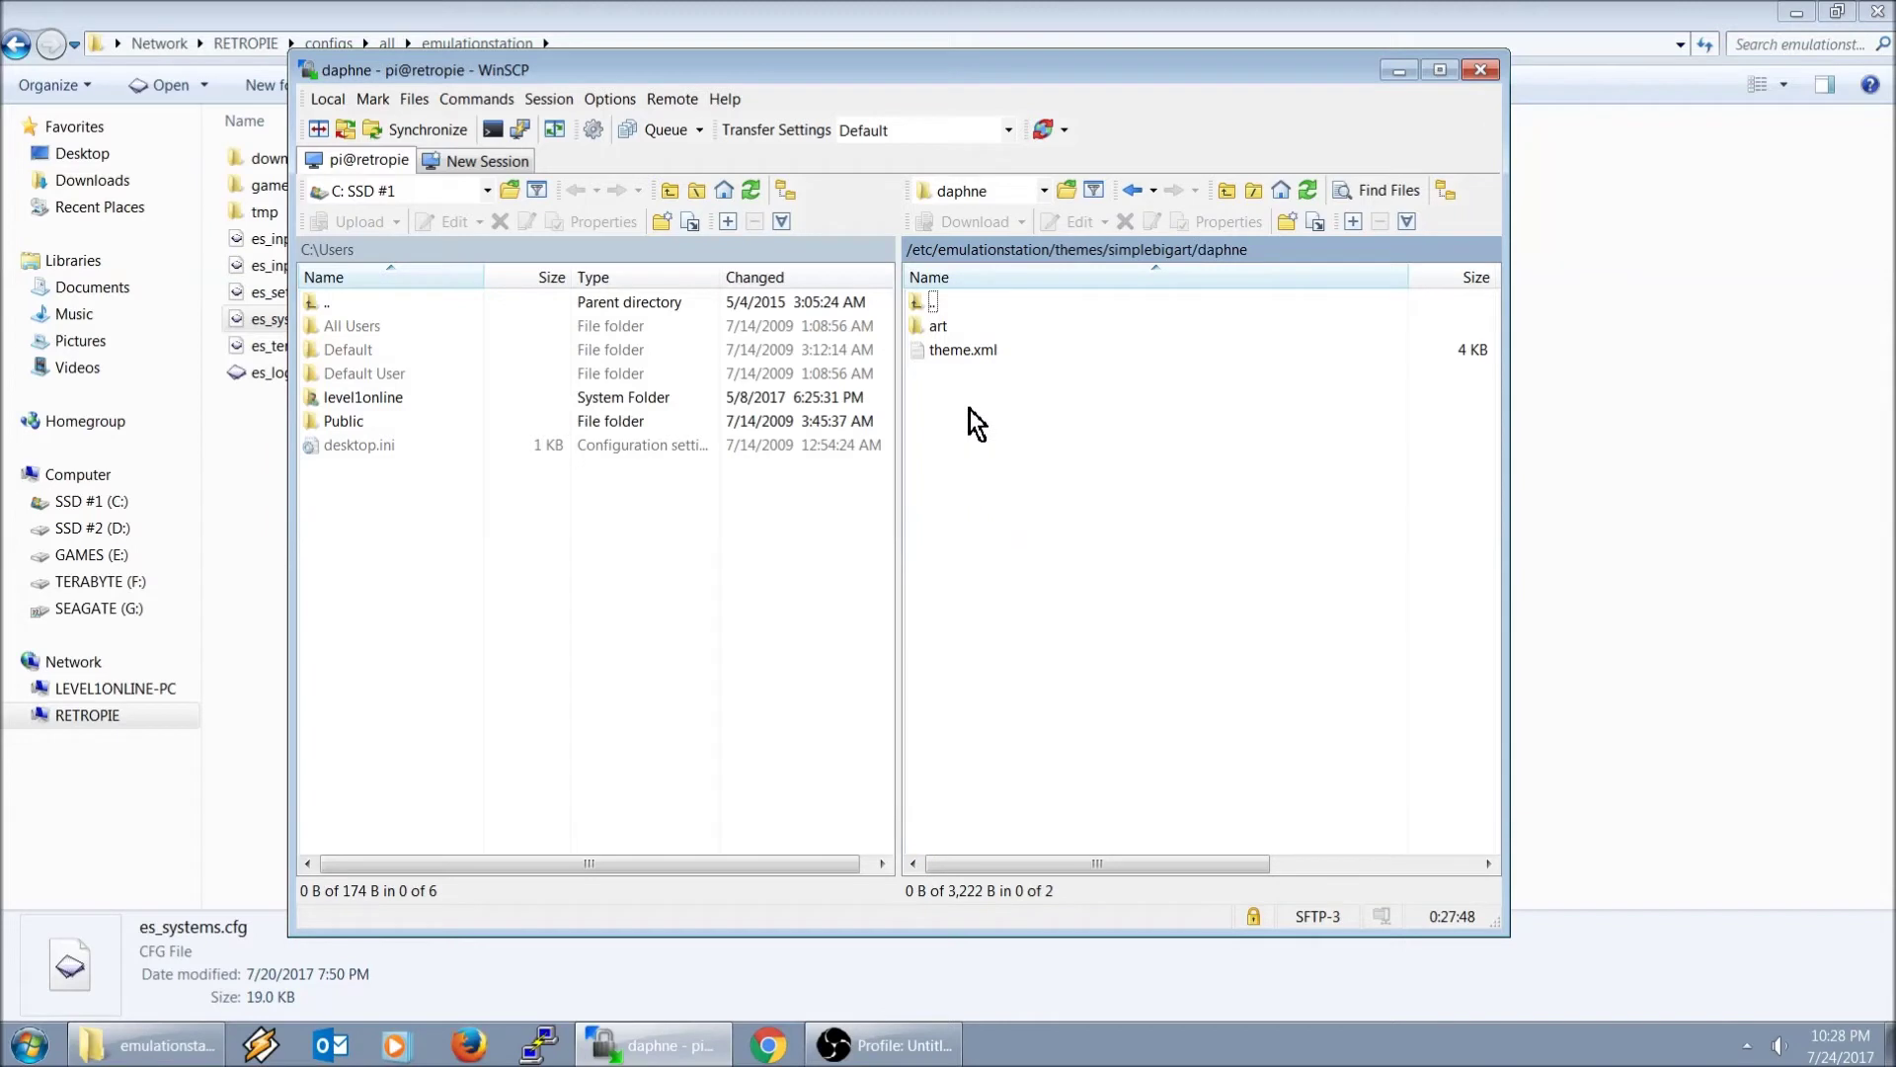
{"action": "double_click", "coordinate": [964, 326]}
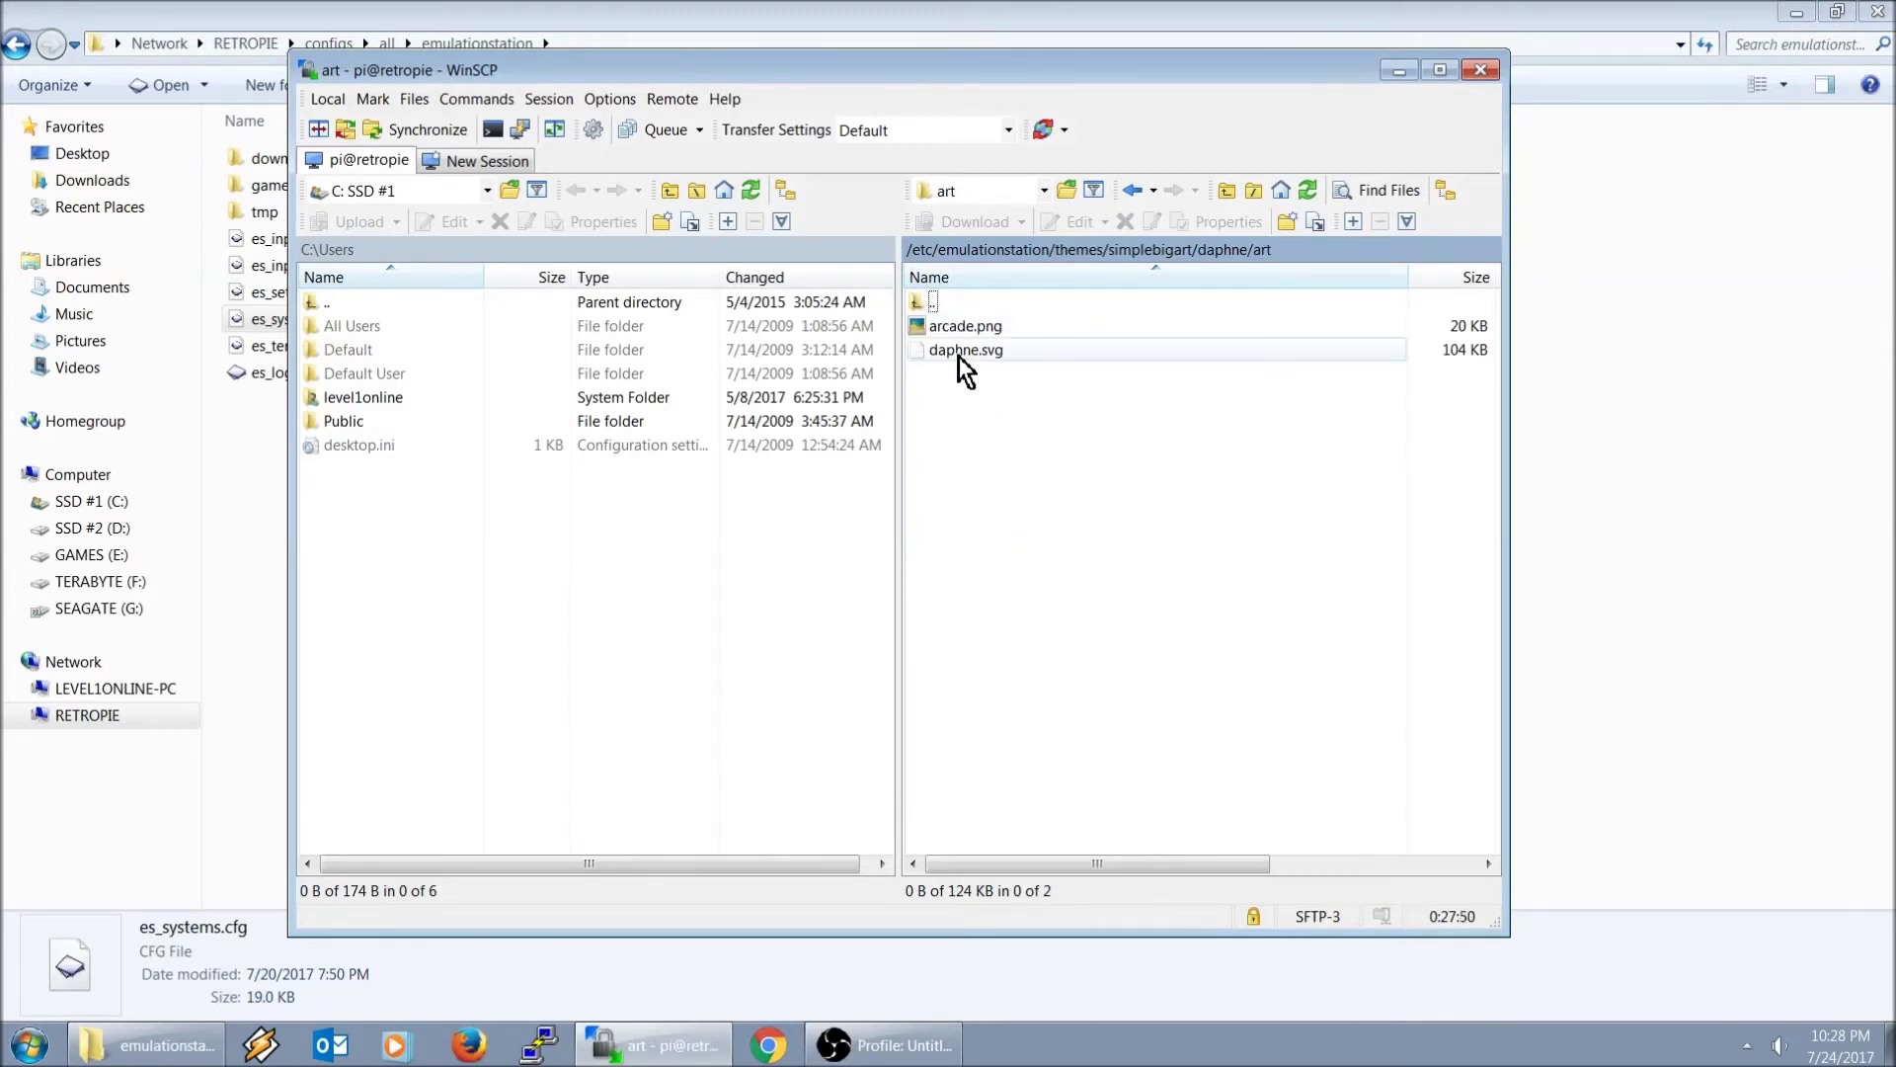
{"action": "left_click", "coordinate": [958, 356]}
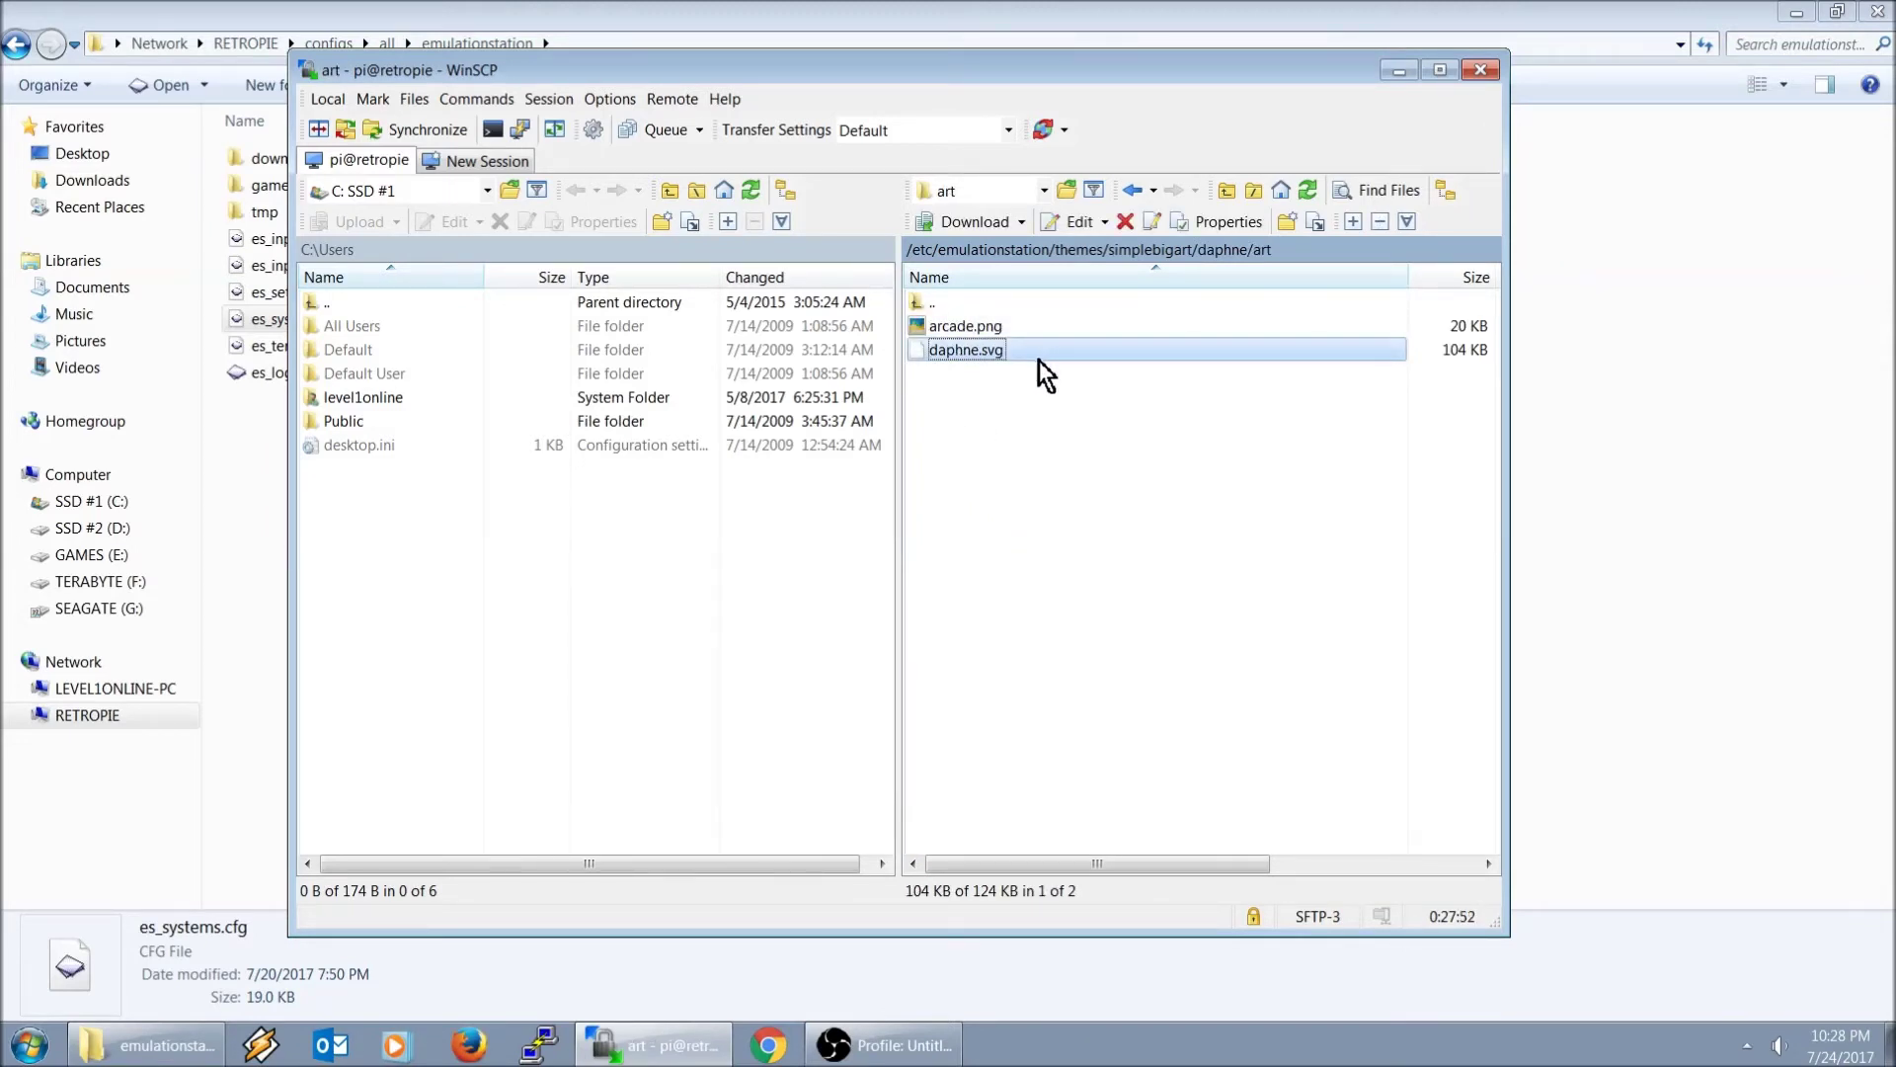
- Return to the simplebigart theme folder and minimize the file transfer window
{"action": "left_click", "coordinate": [938, 303]}
{"action": "double_click", "coordinate": [940, 306]}
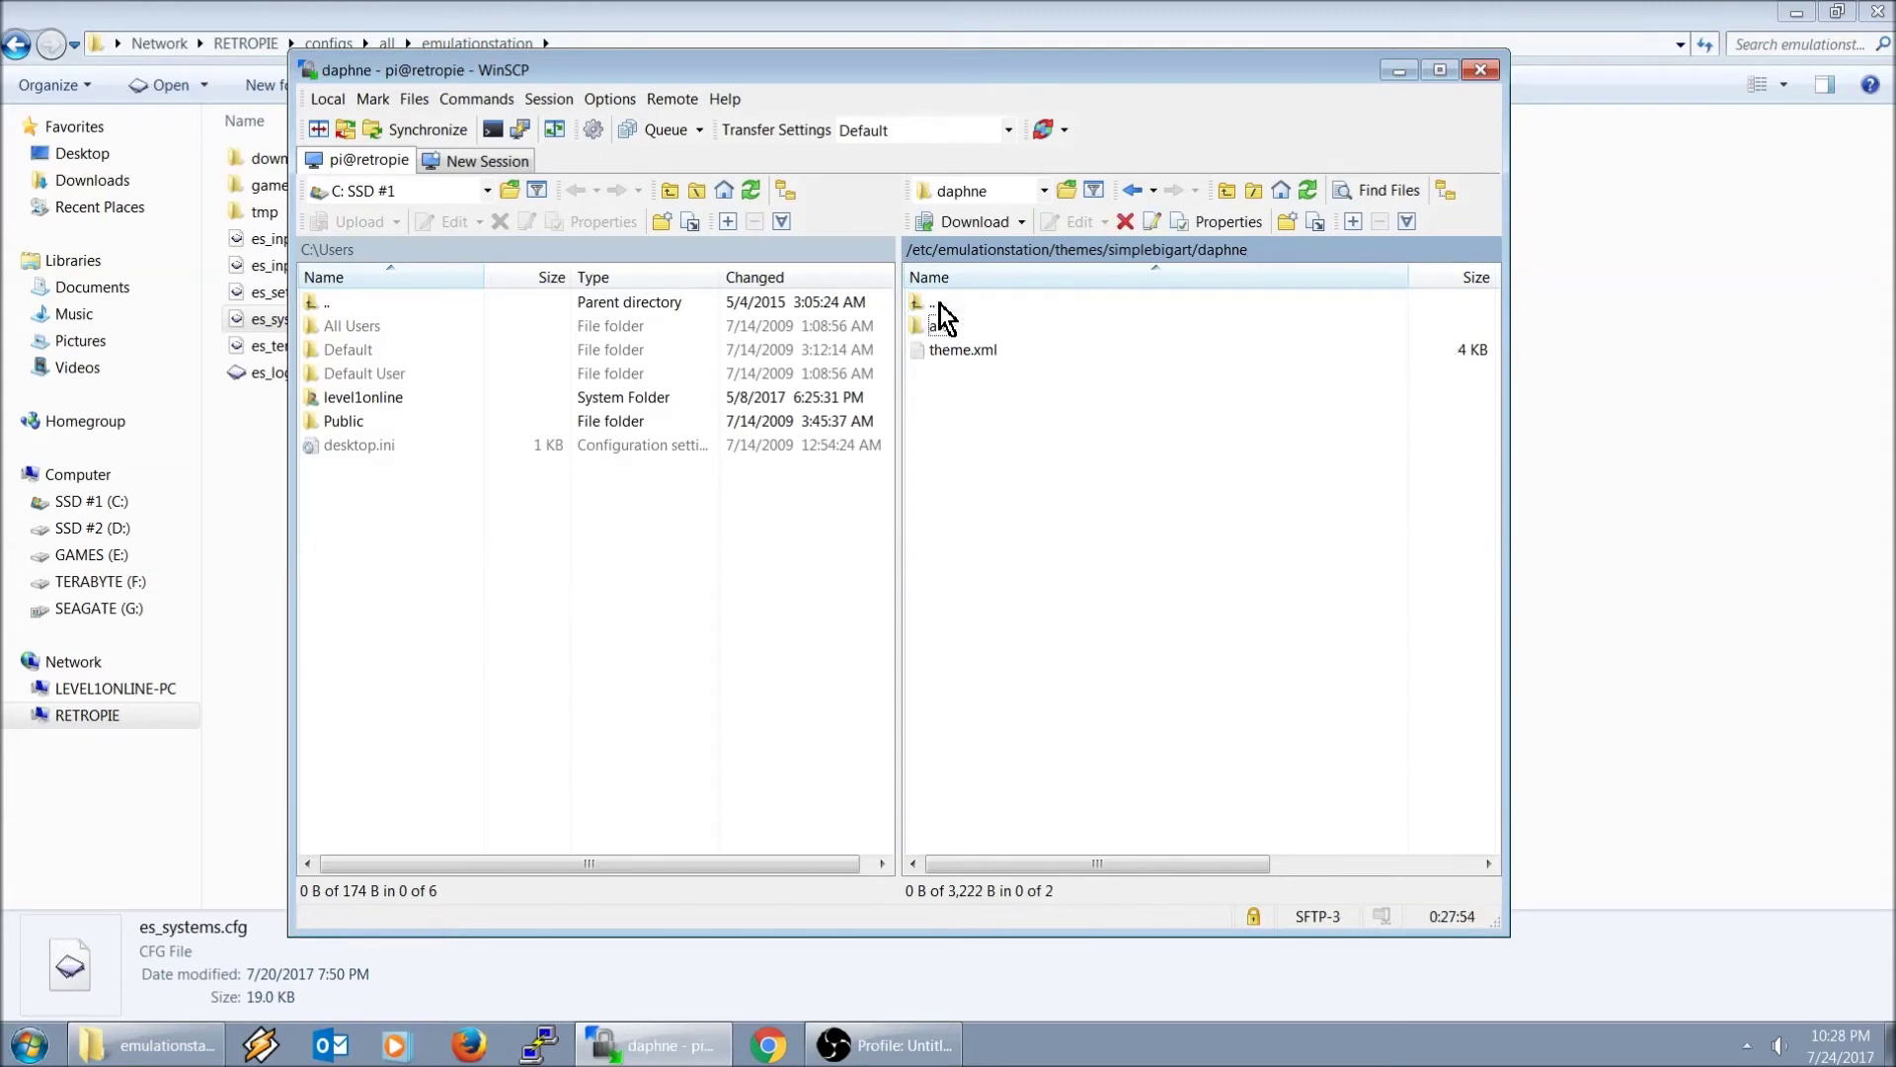
{"action": "double_click", "coordinate": [950, 302]}
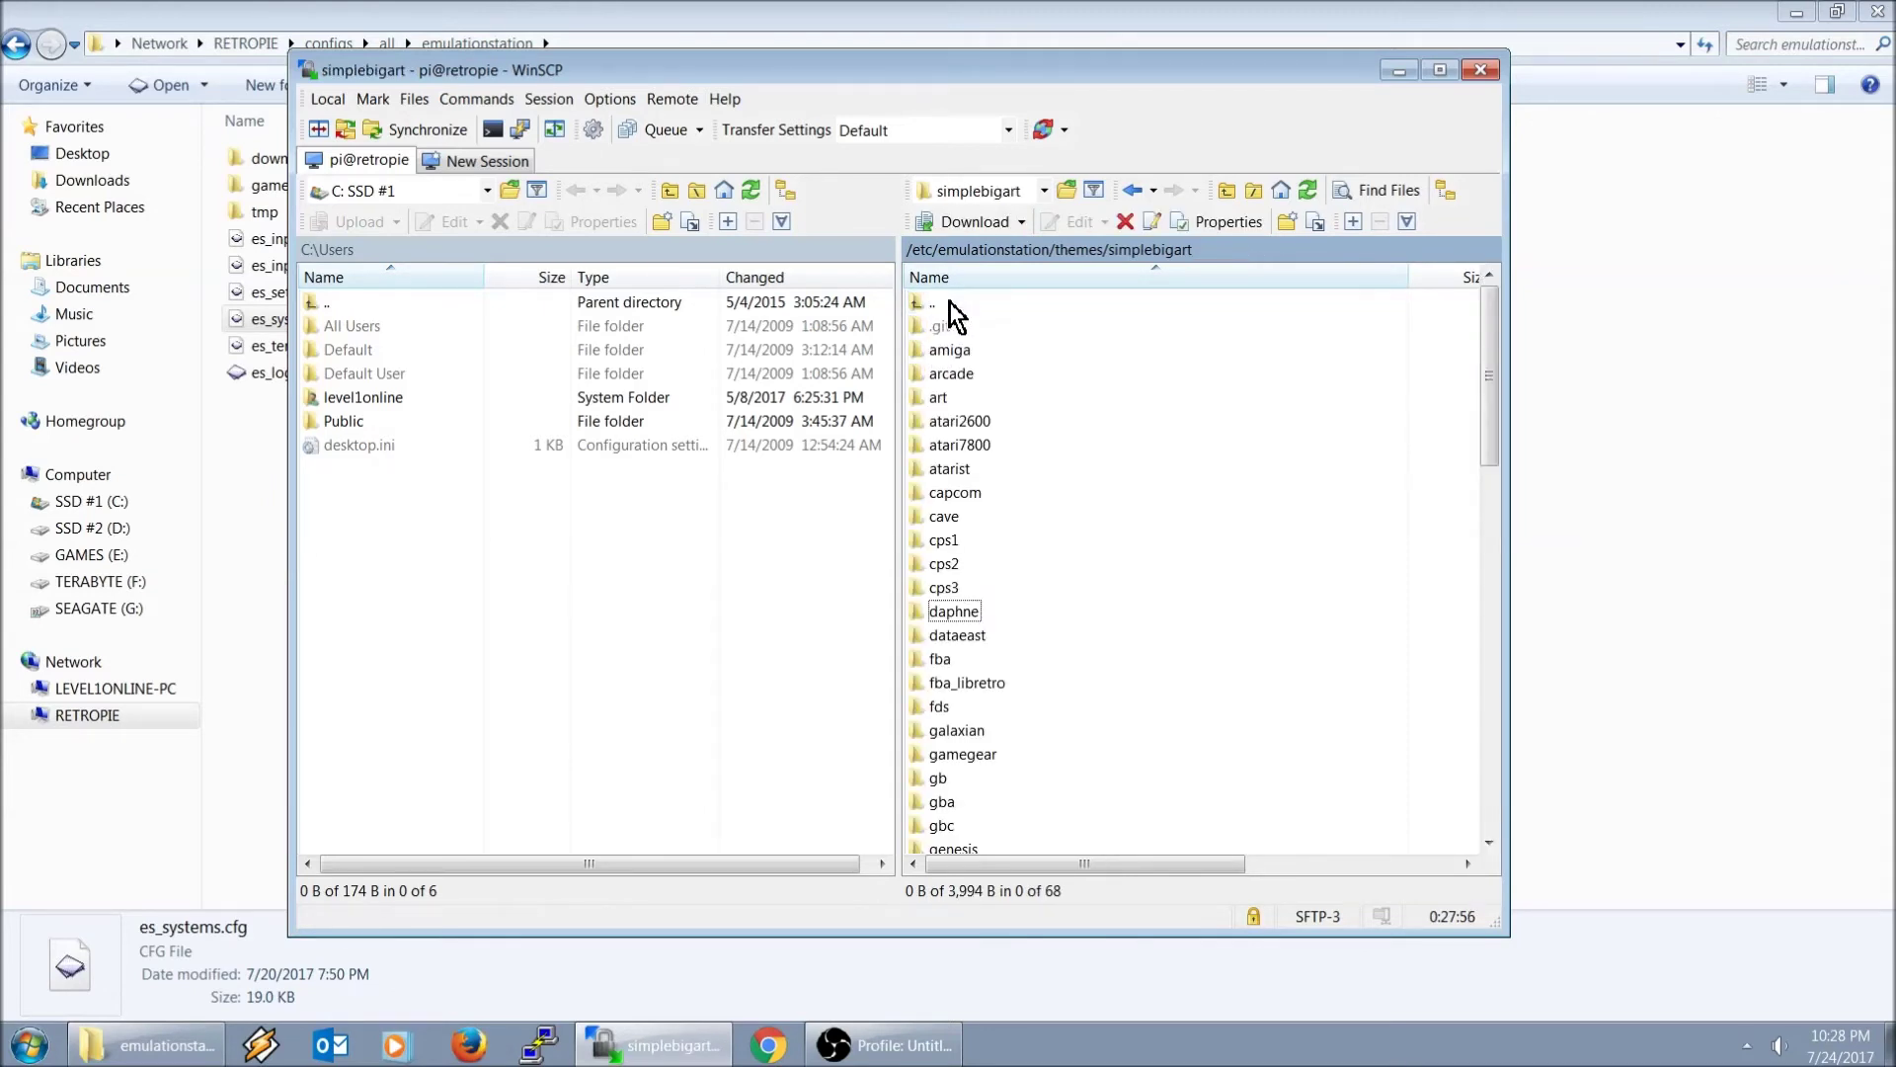
{"action": "left_click", "coordinate": [1399, 71]}
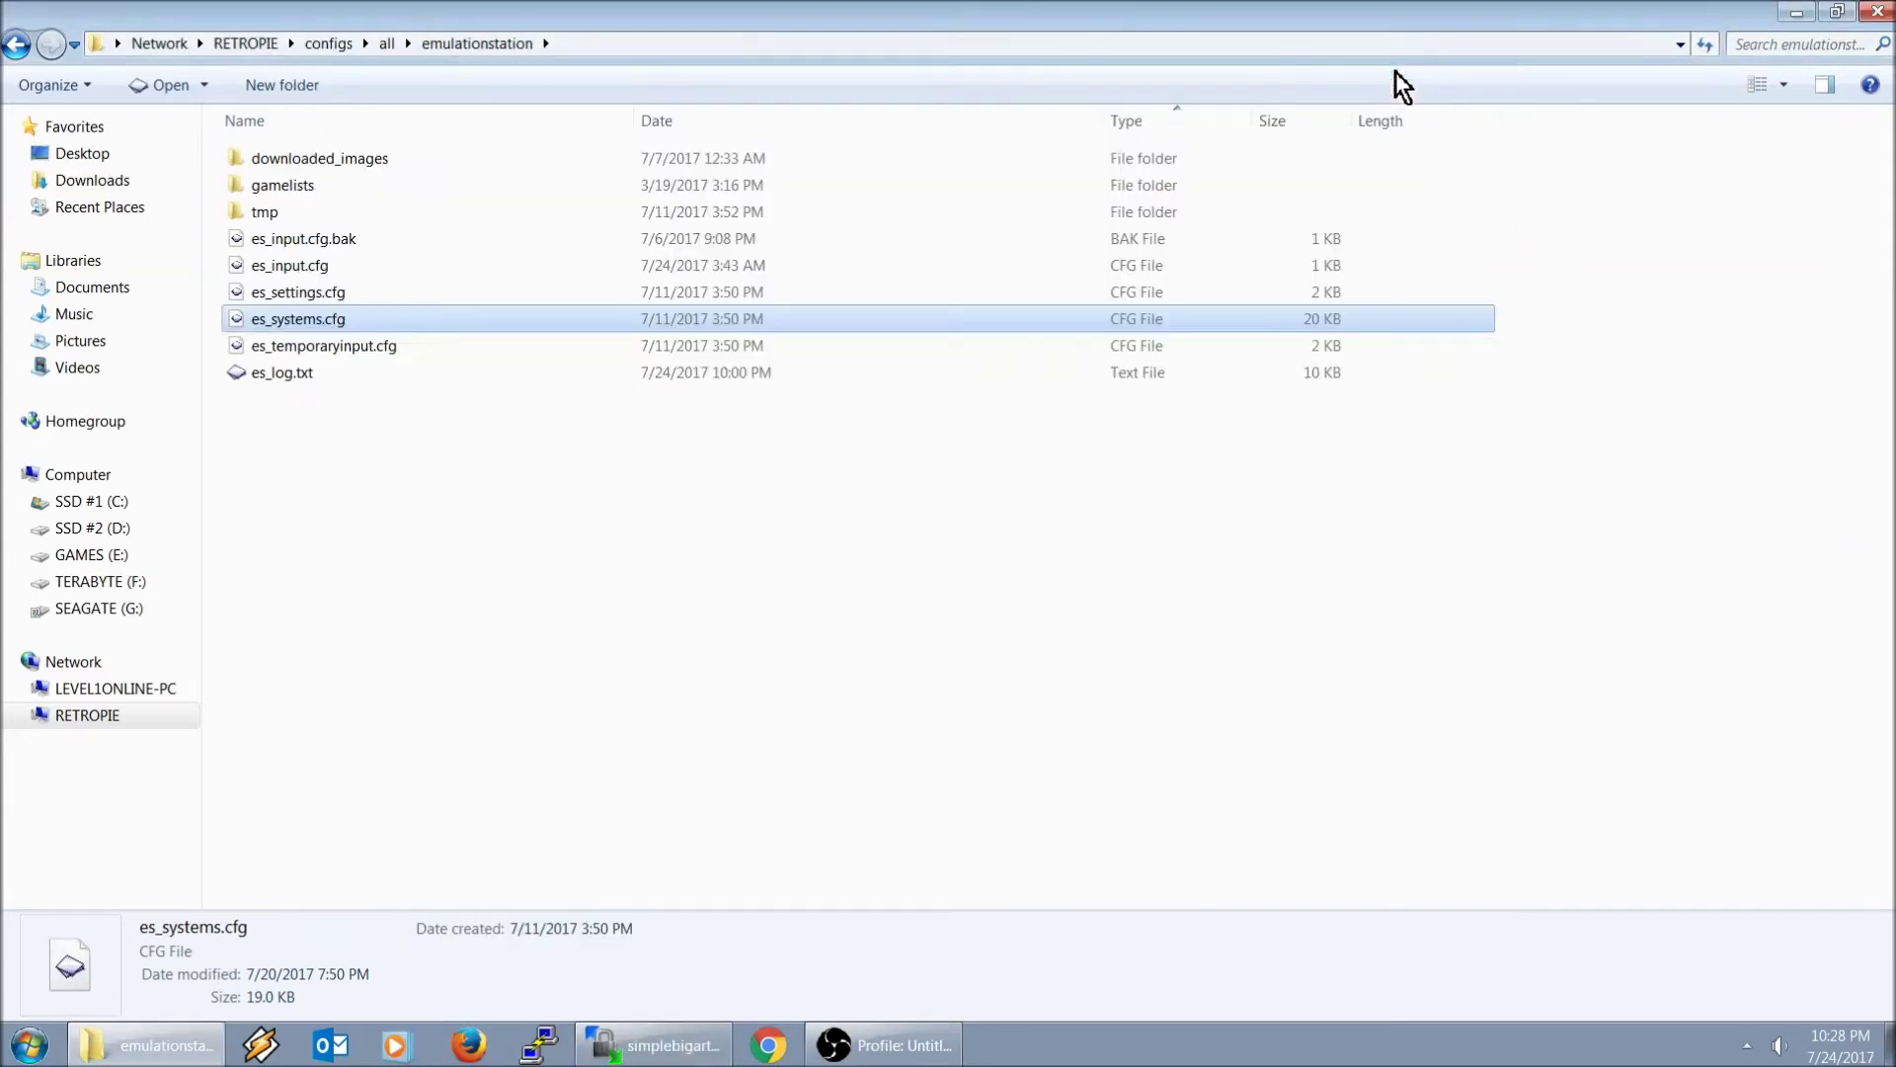
- Start an SSH connection to host retropie in PuTTY on port 22 and close the emulationstation folder window
{"action": "left_click", "coordinate": [544, 1045]}
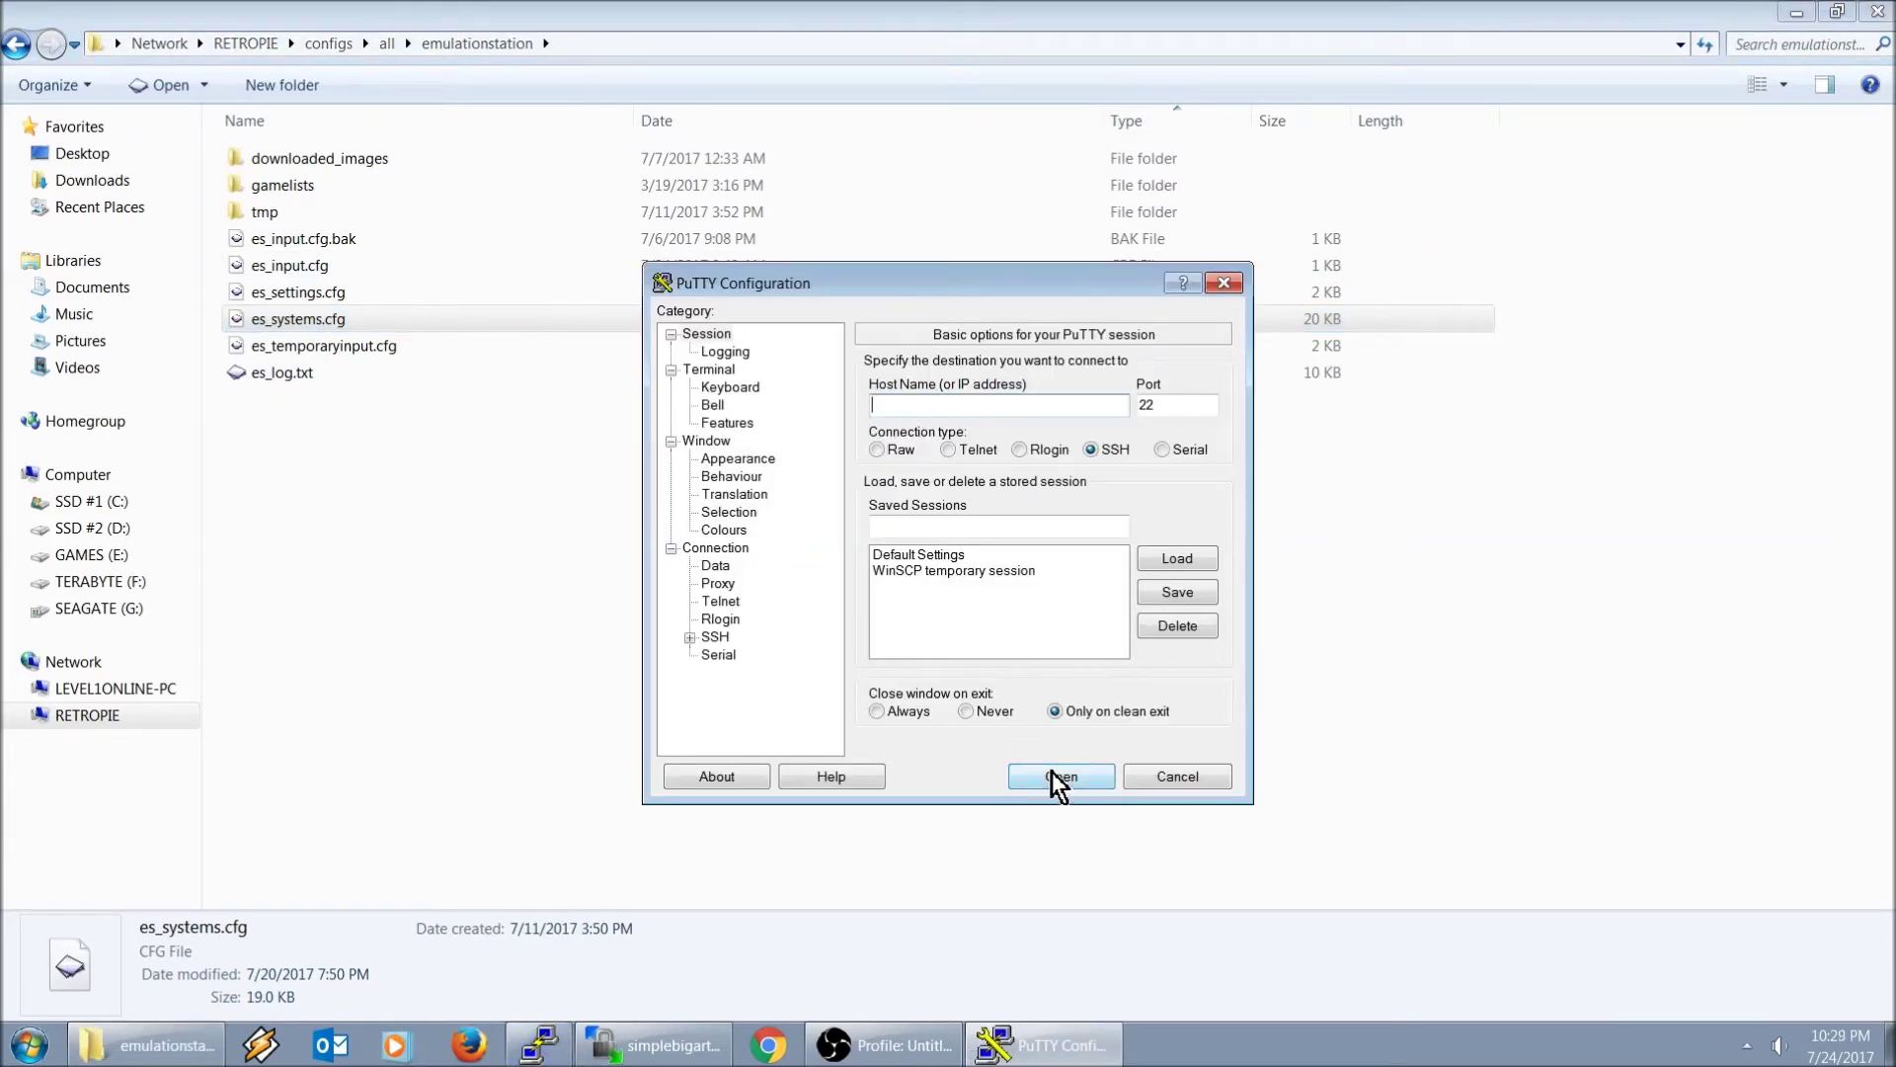
{"action": "type", "text": "retropie"}
{"action": "left_click", "coordinate": [1872, 15]}
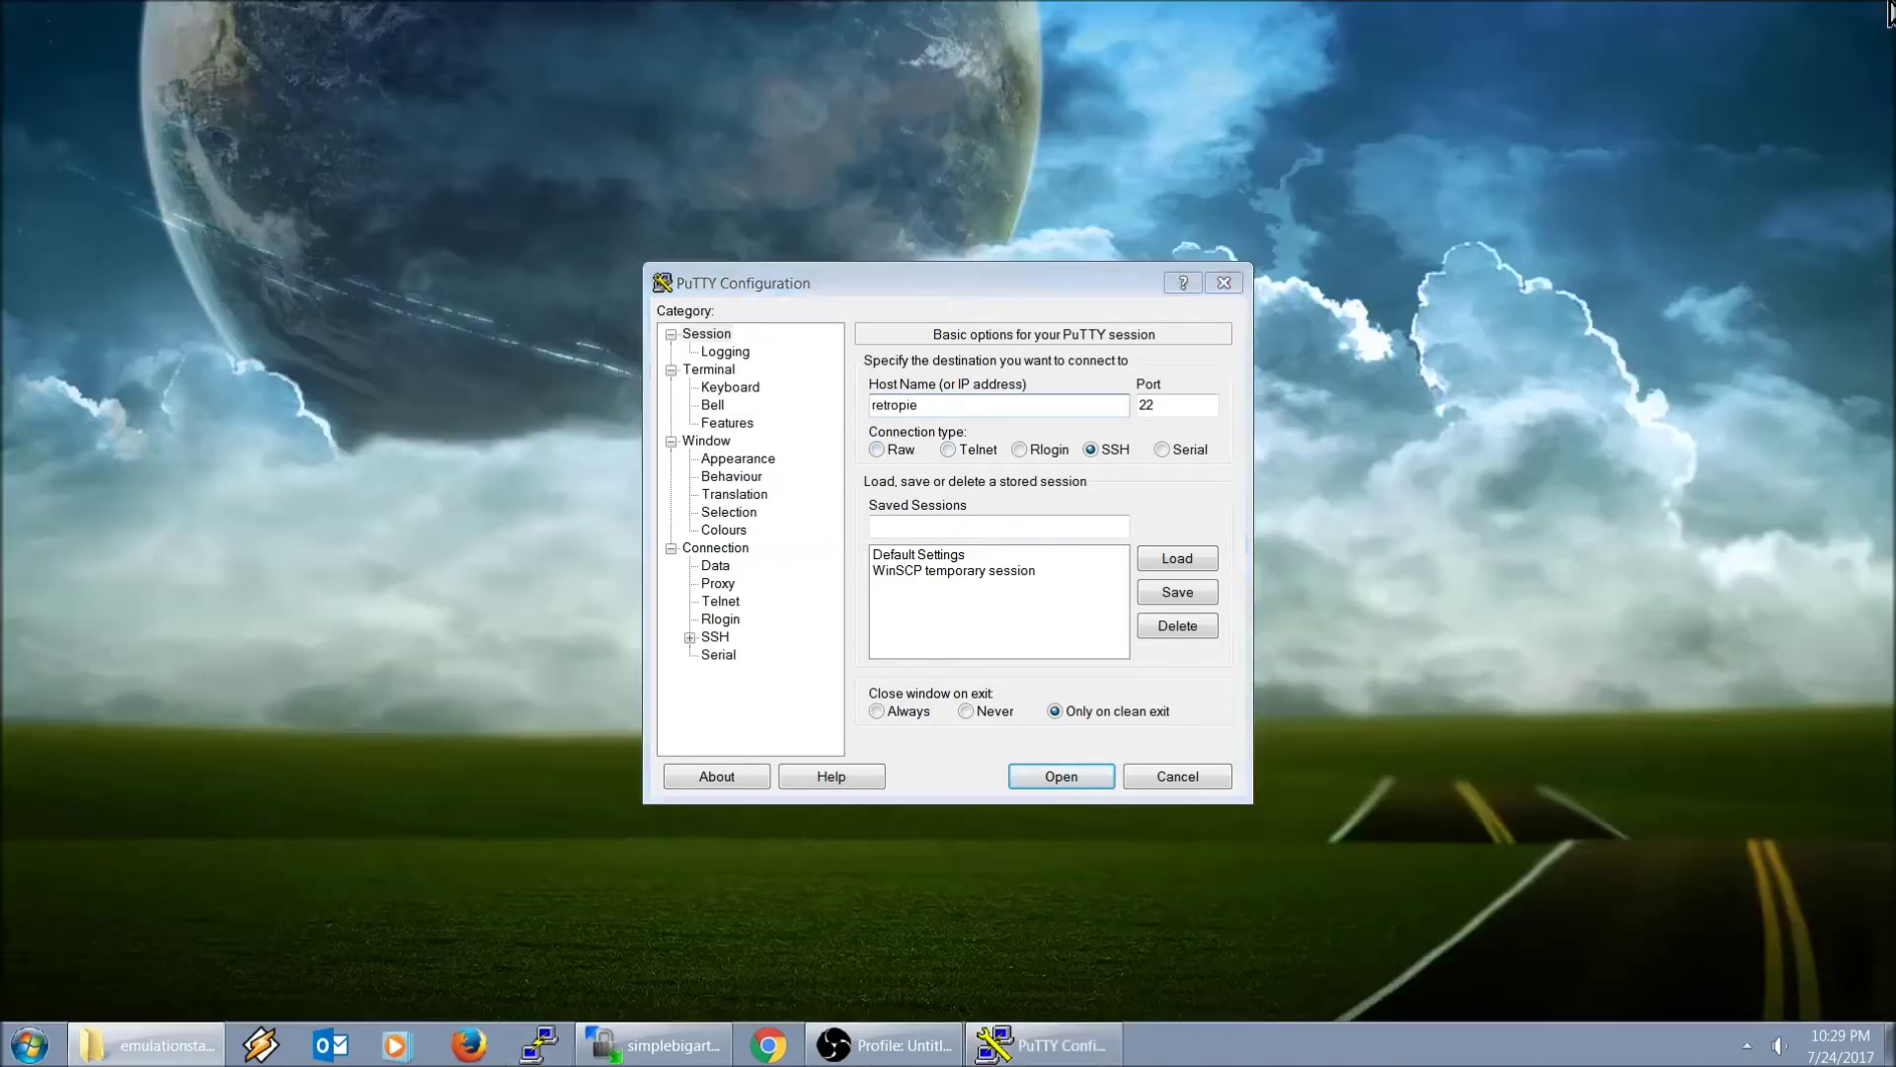
{"action": "left_click", "coordinate": [1059, 779]}
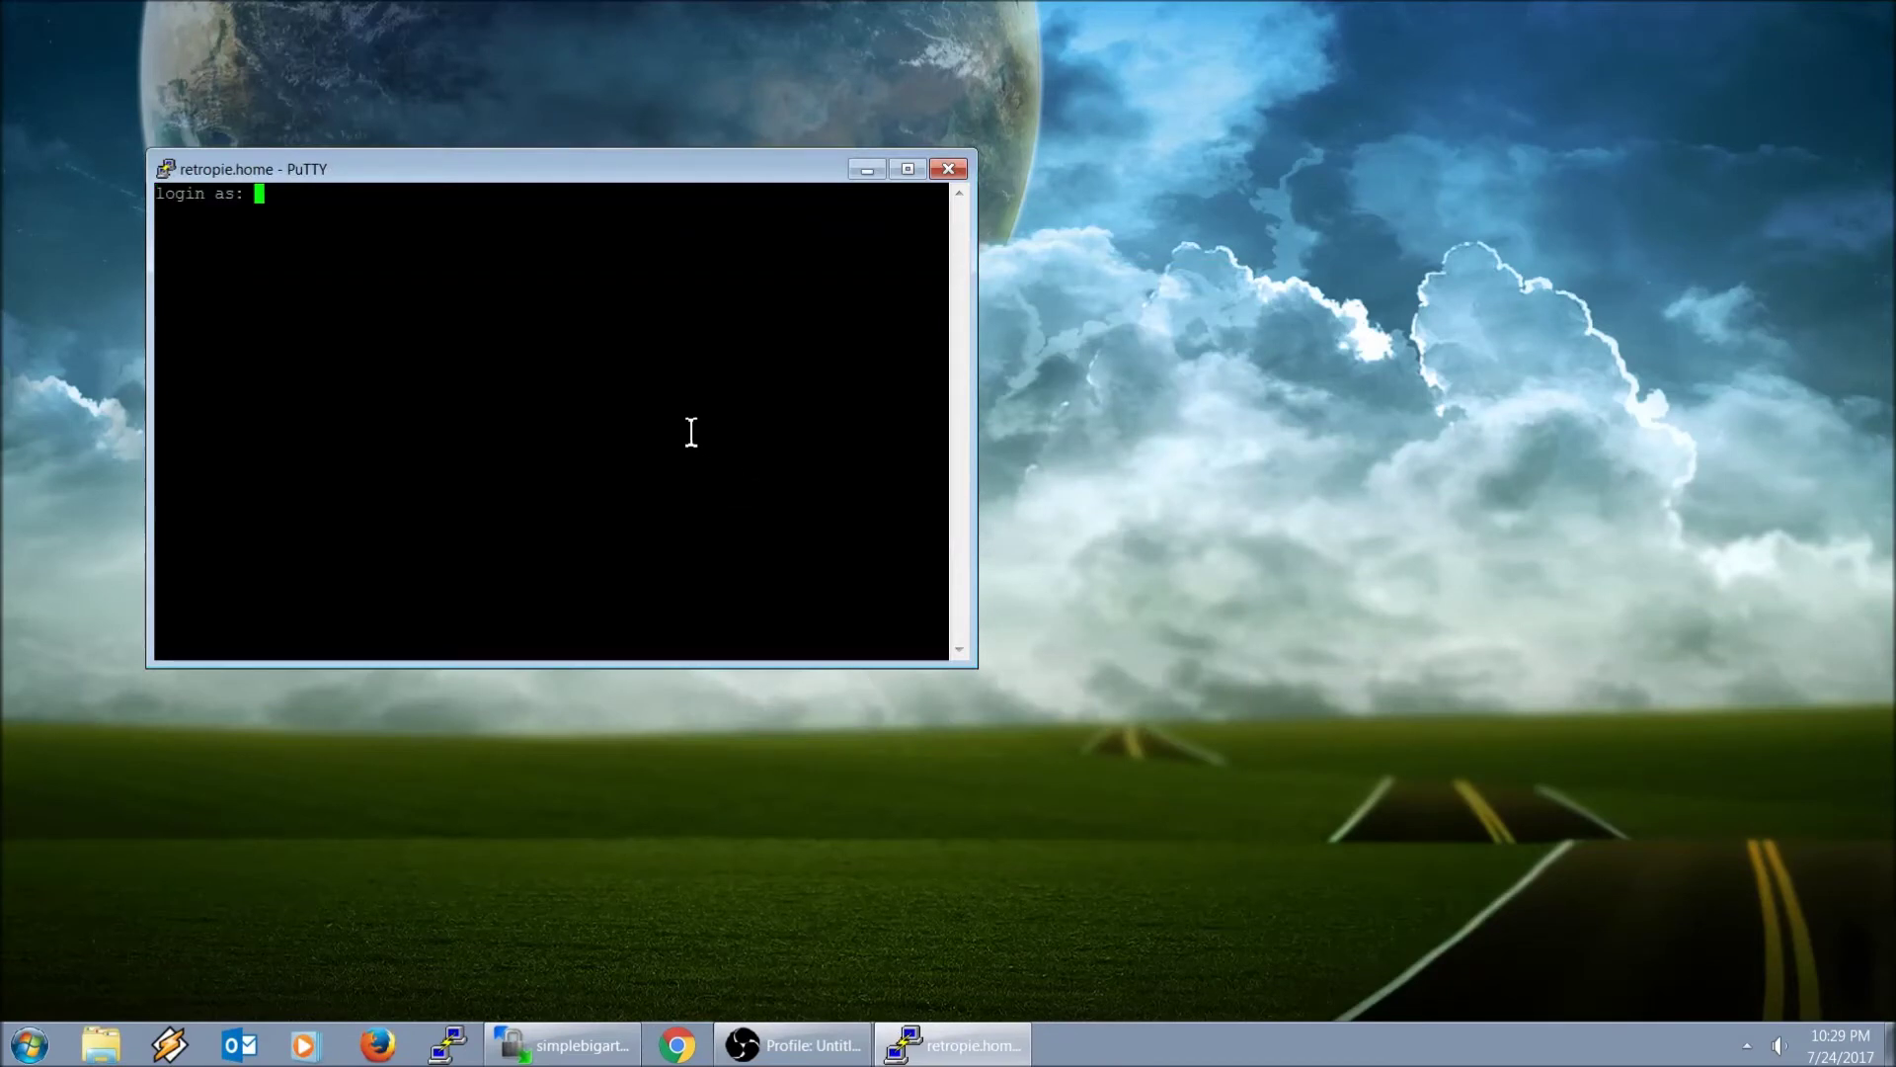
- Log in to the SSH session as pi with the account password
{"action": "type", "text": "pi"}
{"action": "key", "text": "Return"}
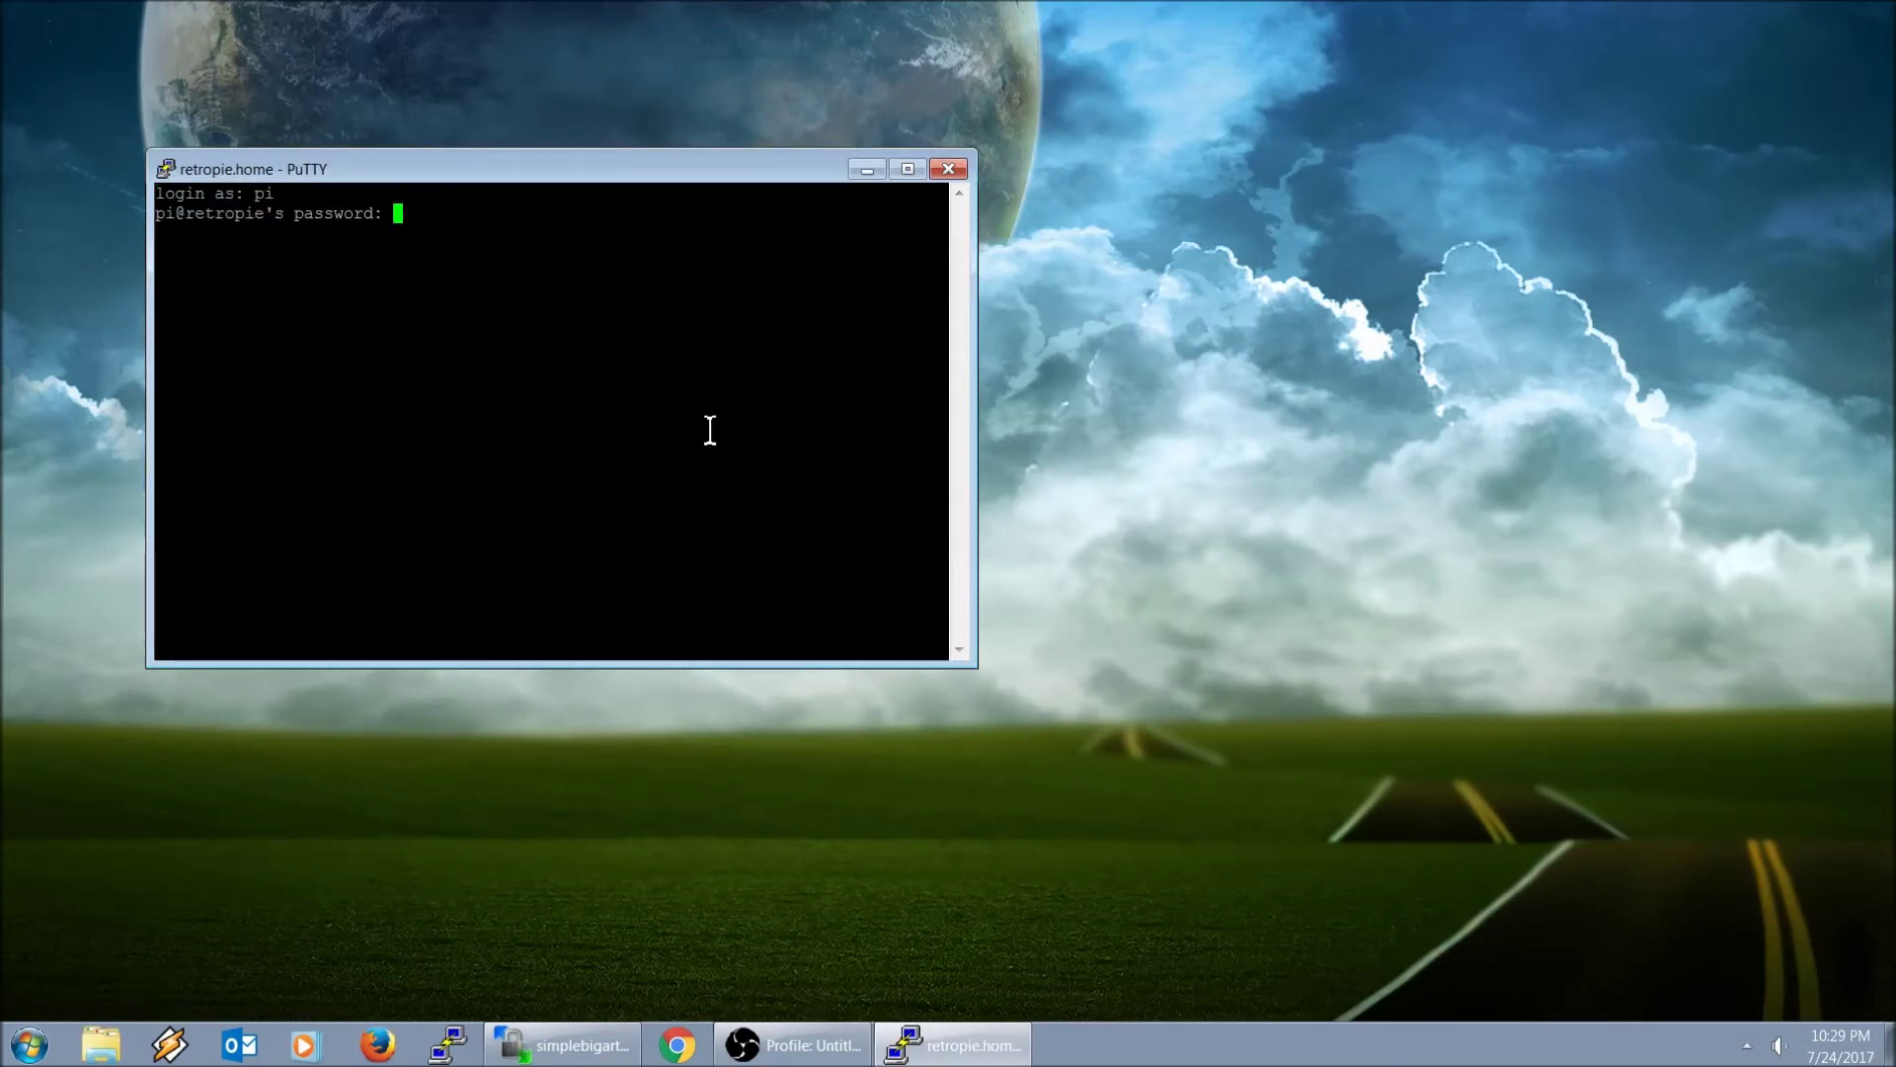
{"action": "key", "text": "Return"}
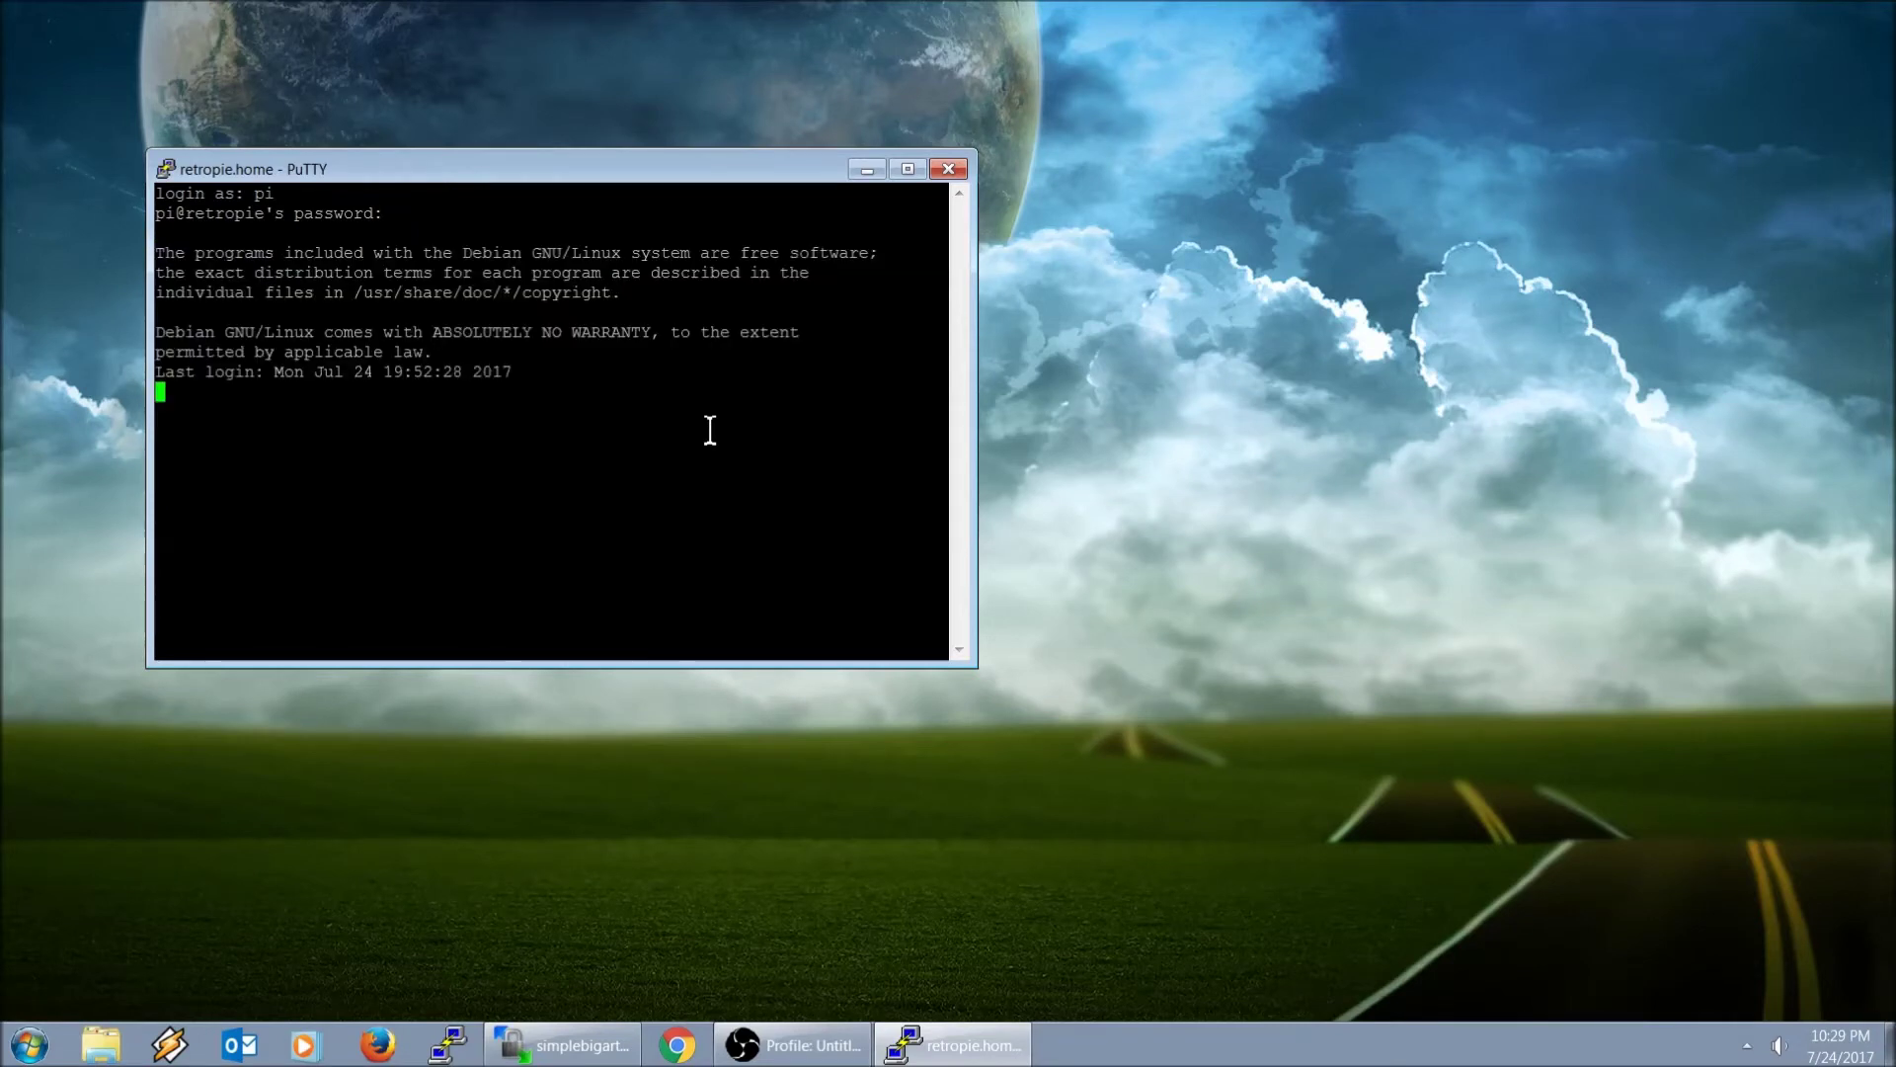
- Run sudo ./RetroPie-Setup/retropie_setup.sh and move the terminal window to the middle of the desktop
{"action": "right_click", "coordinate": [710, 429]}
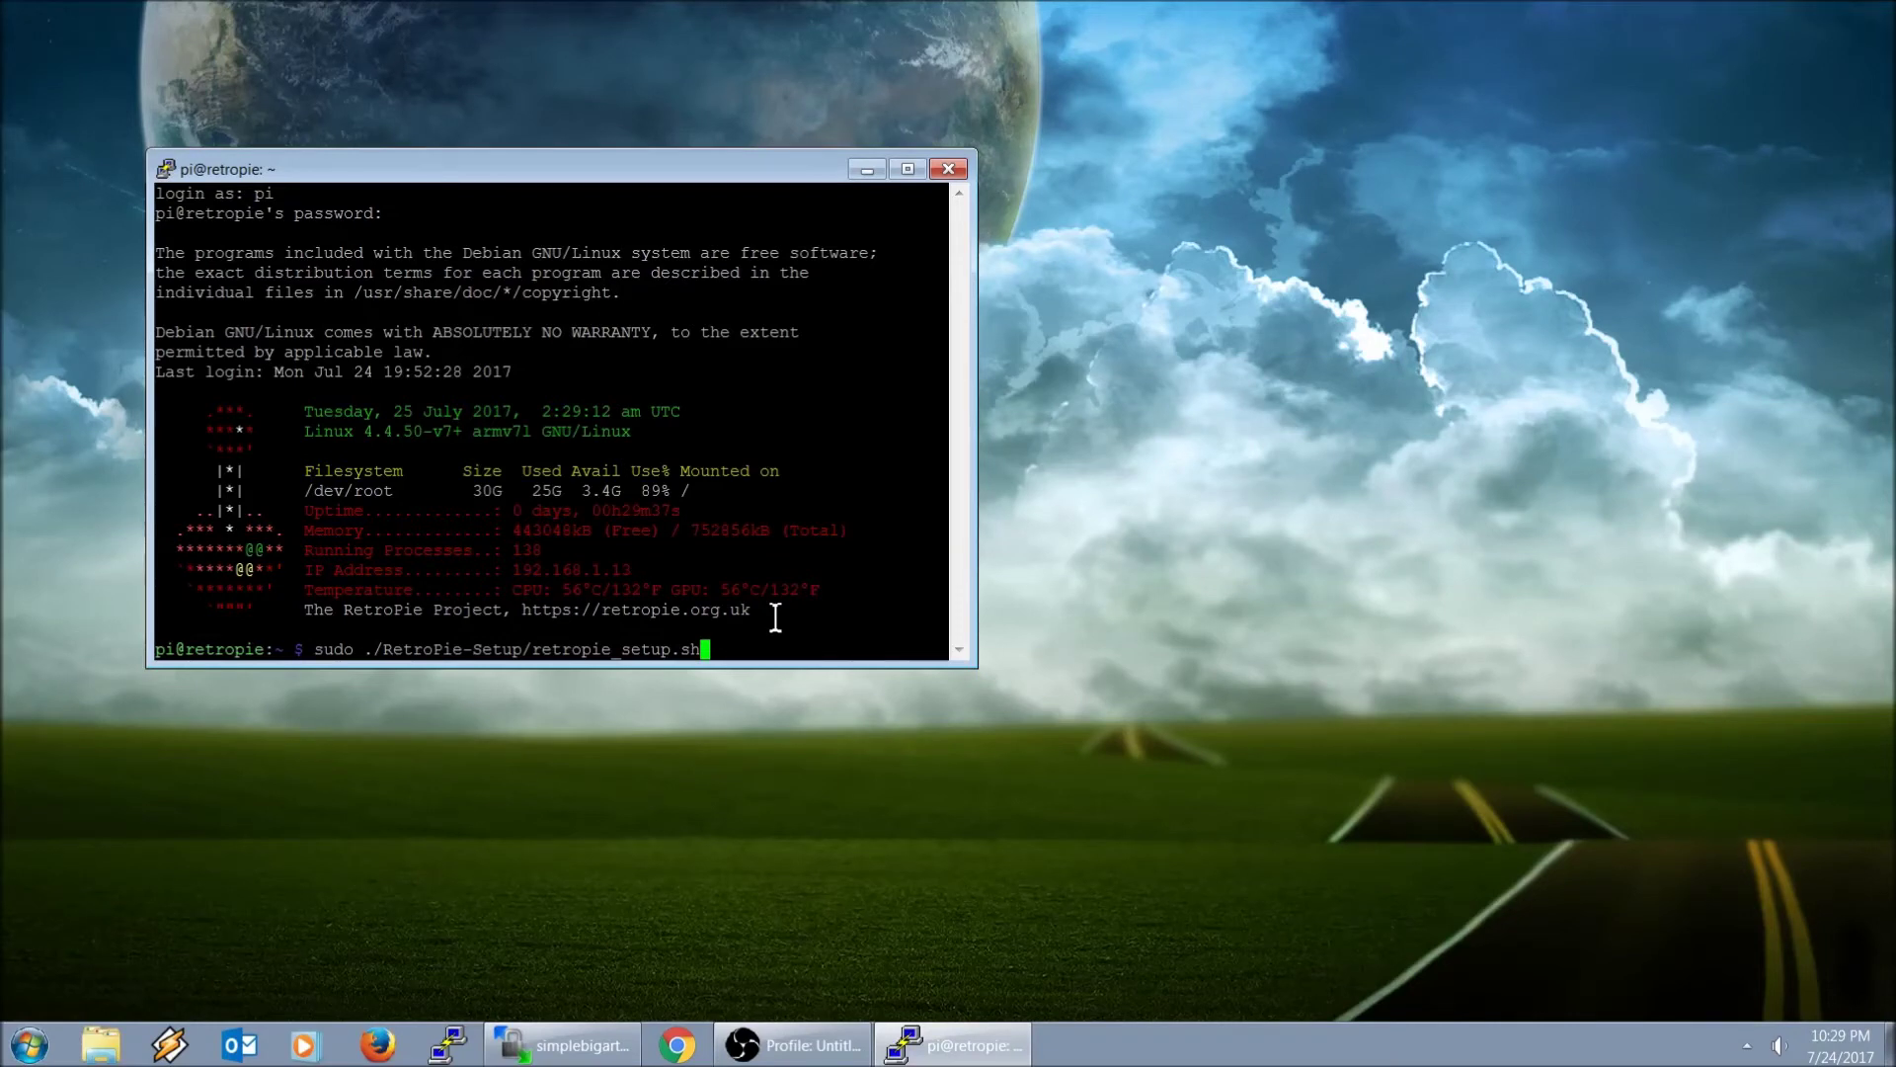
{"action": "key", "text": "Return"}
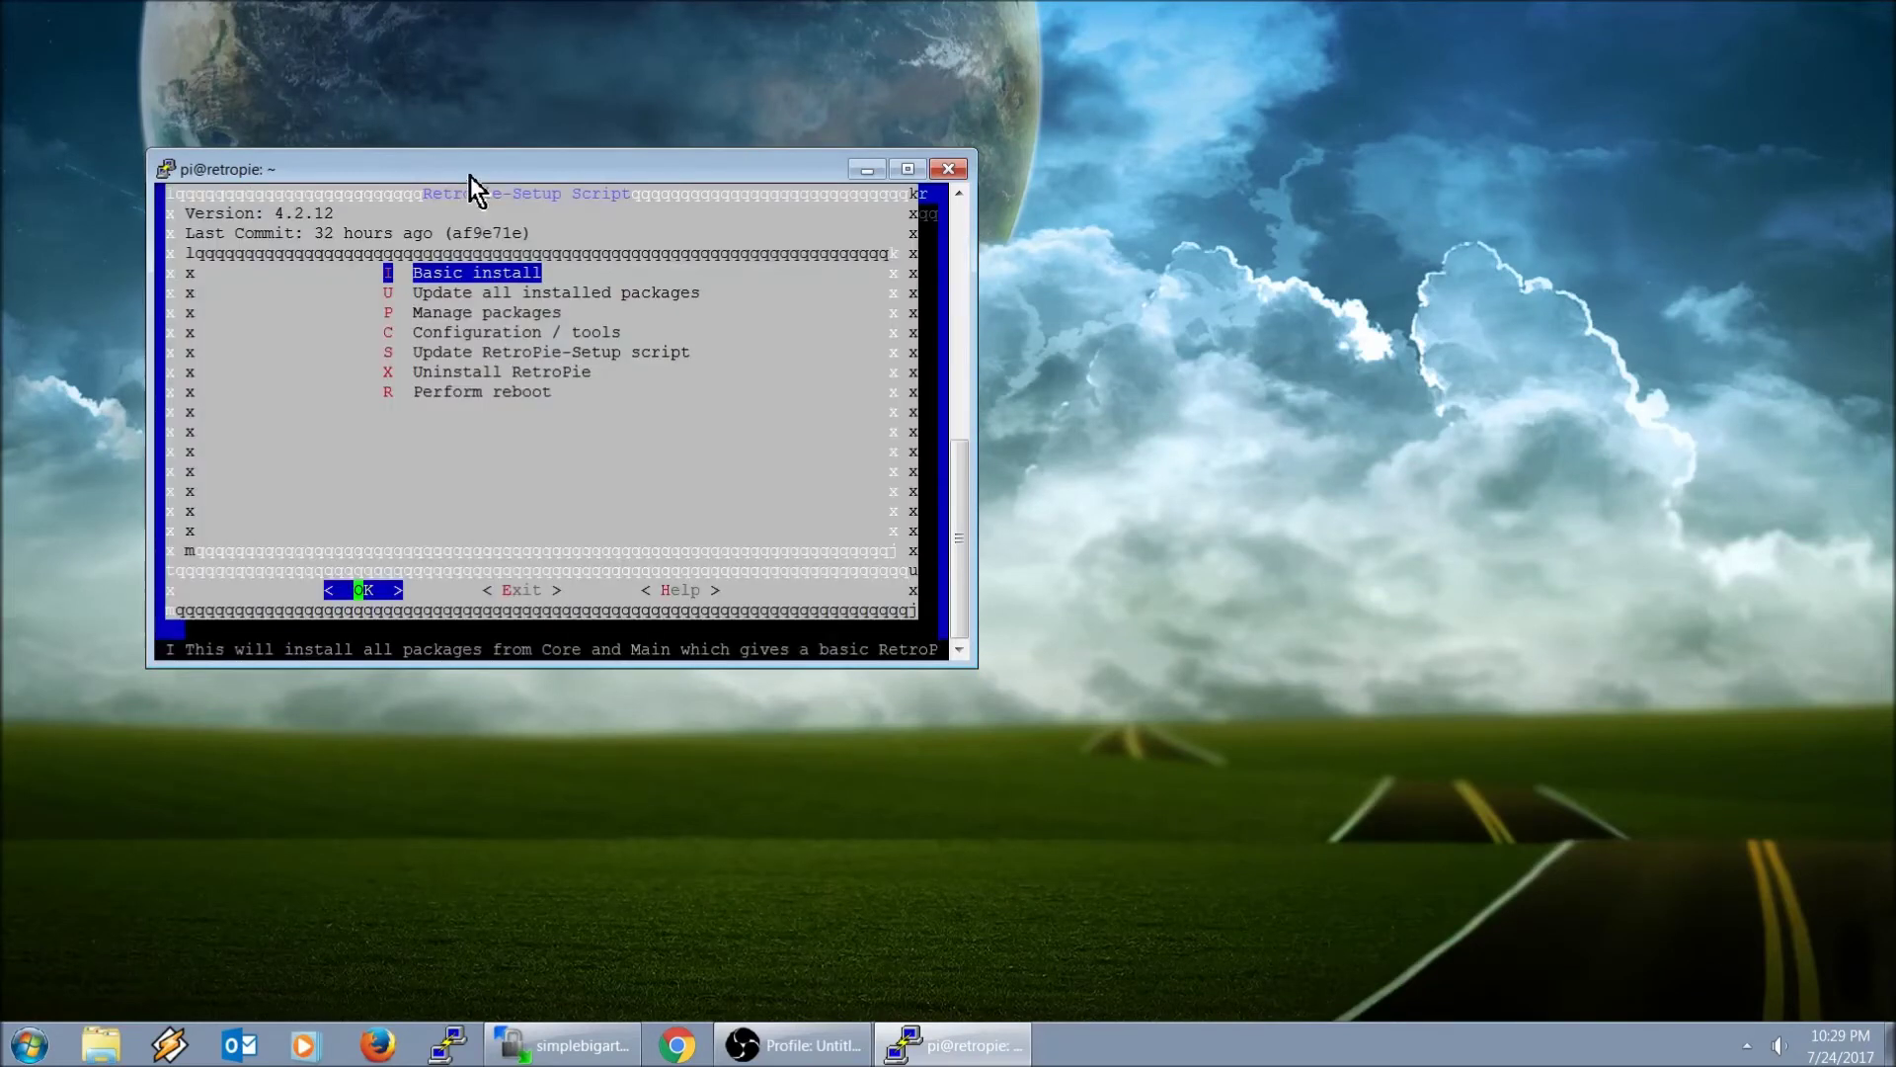
{"action": "left_click_drag", "start_coordinate": [512, 174], "coordinate": [908, 218]}
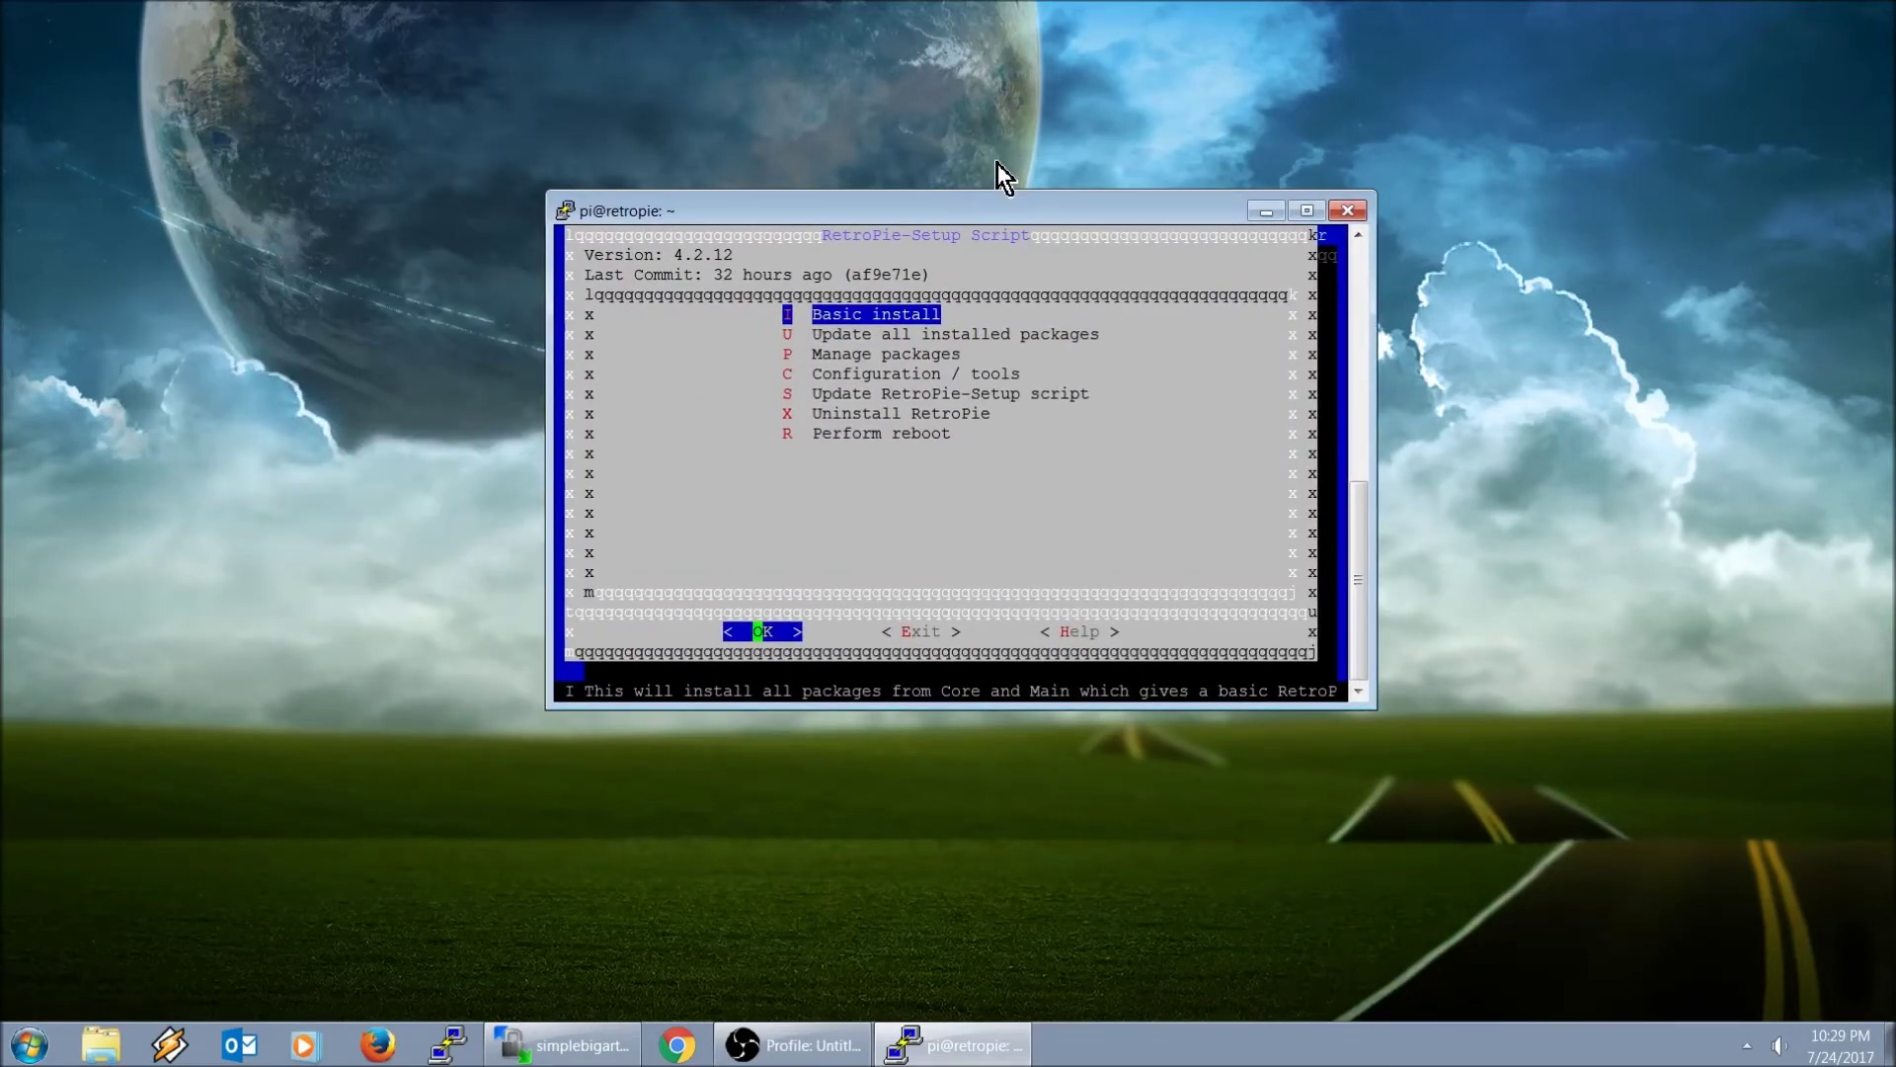
- Update the RetroPie-Setup script, confirm the update, and dismiss the notices to return to its main menu
{"action": "key", "text": "Down"}
{"action": "key", "text": "Down"}
{"action": "key", "text": "Down"}
{"action": "key", "text": "Down"}
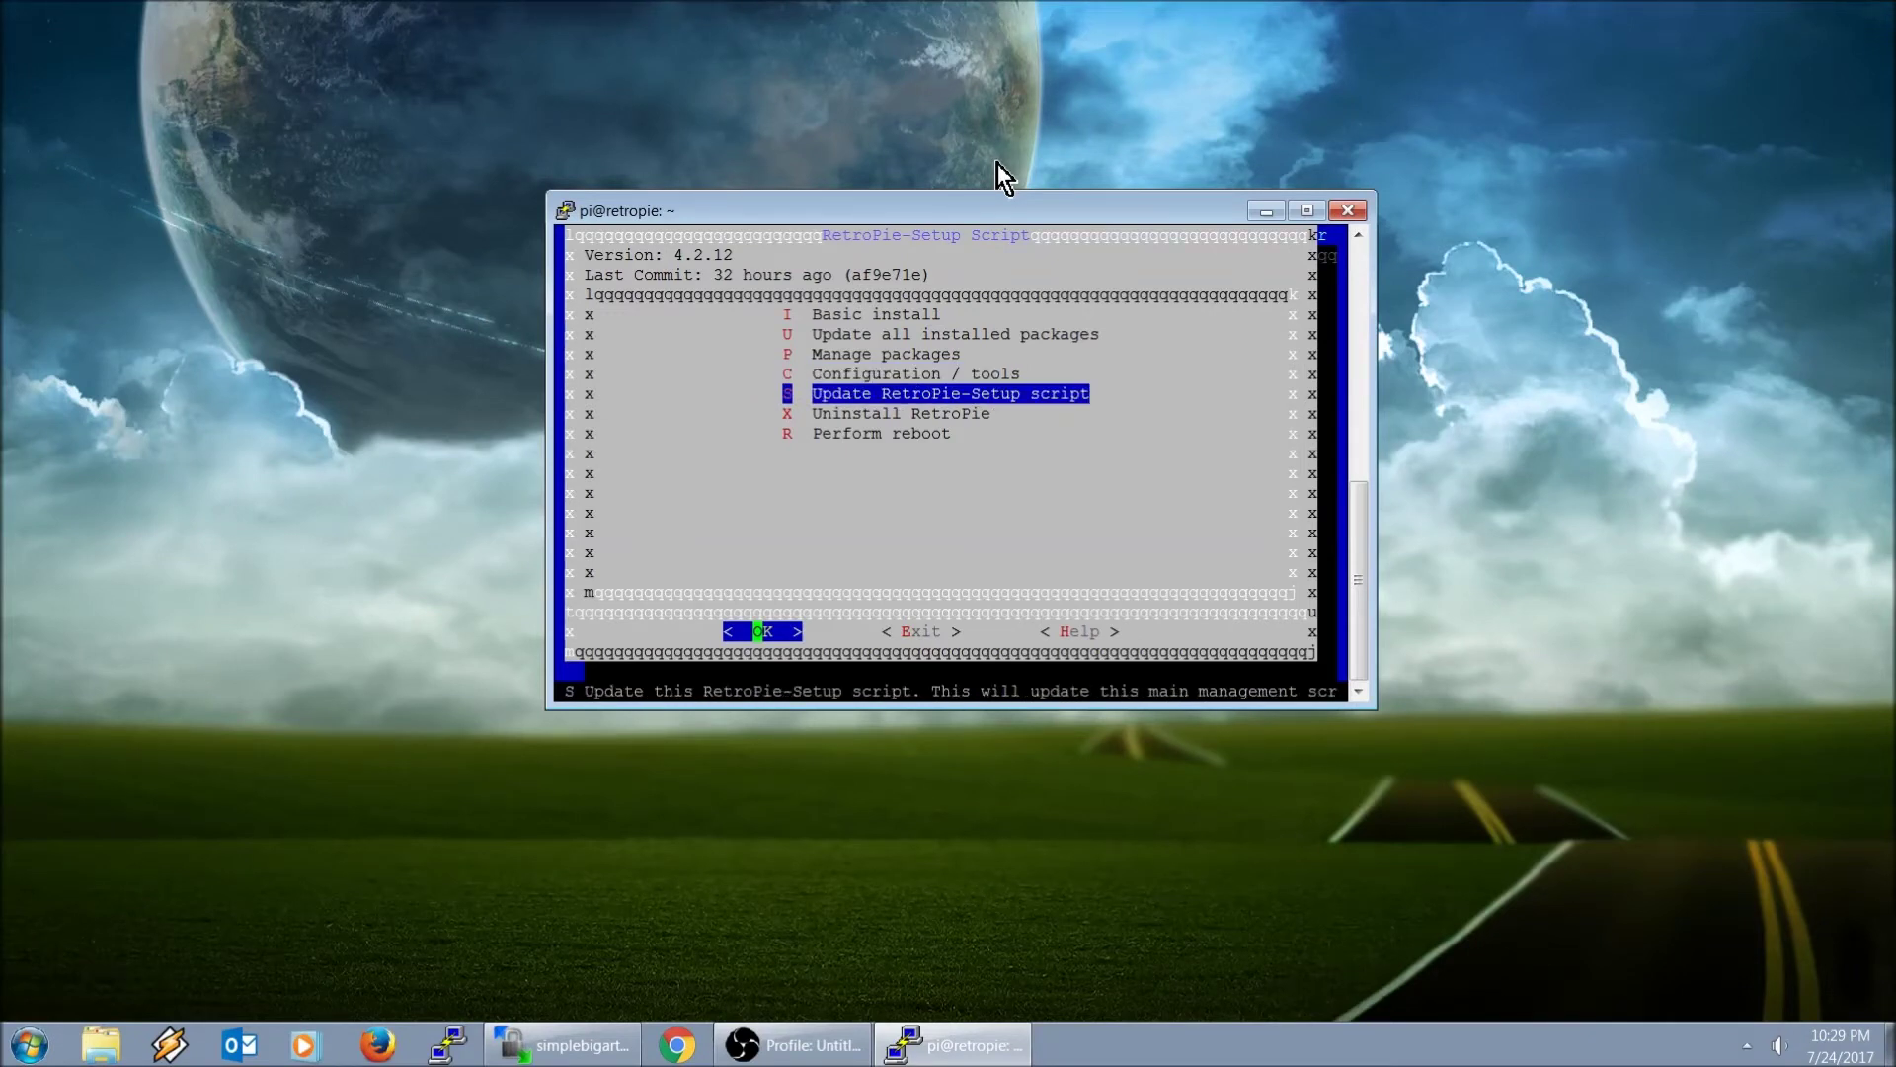
{"action": "key", "text": "Return"}
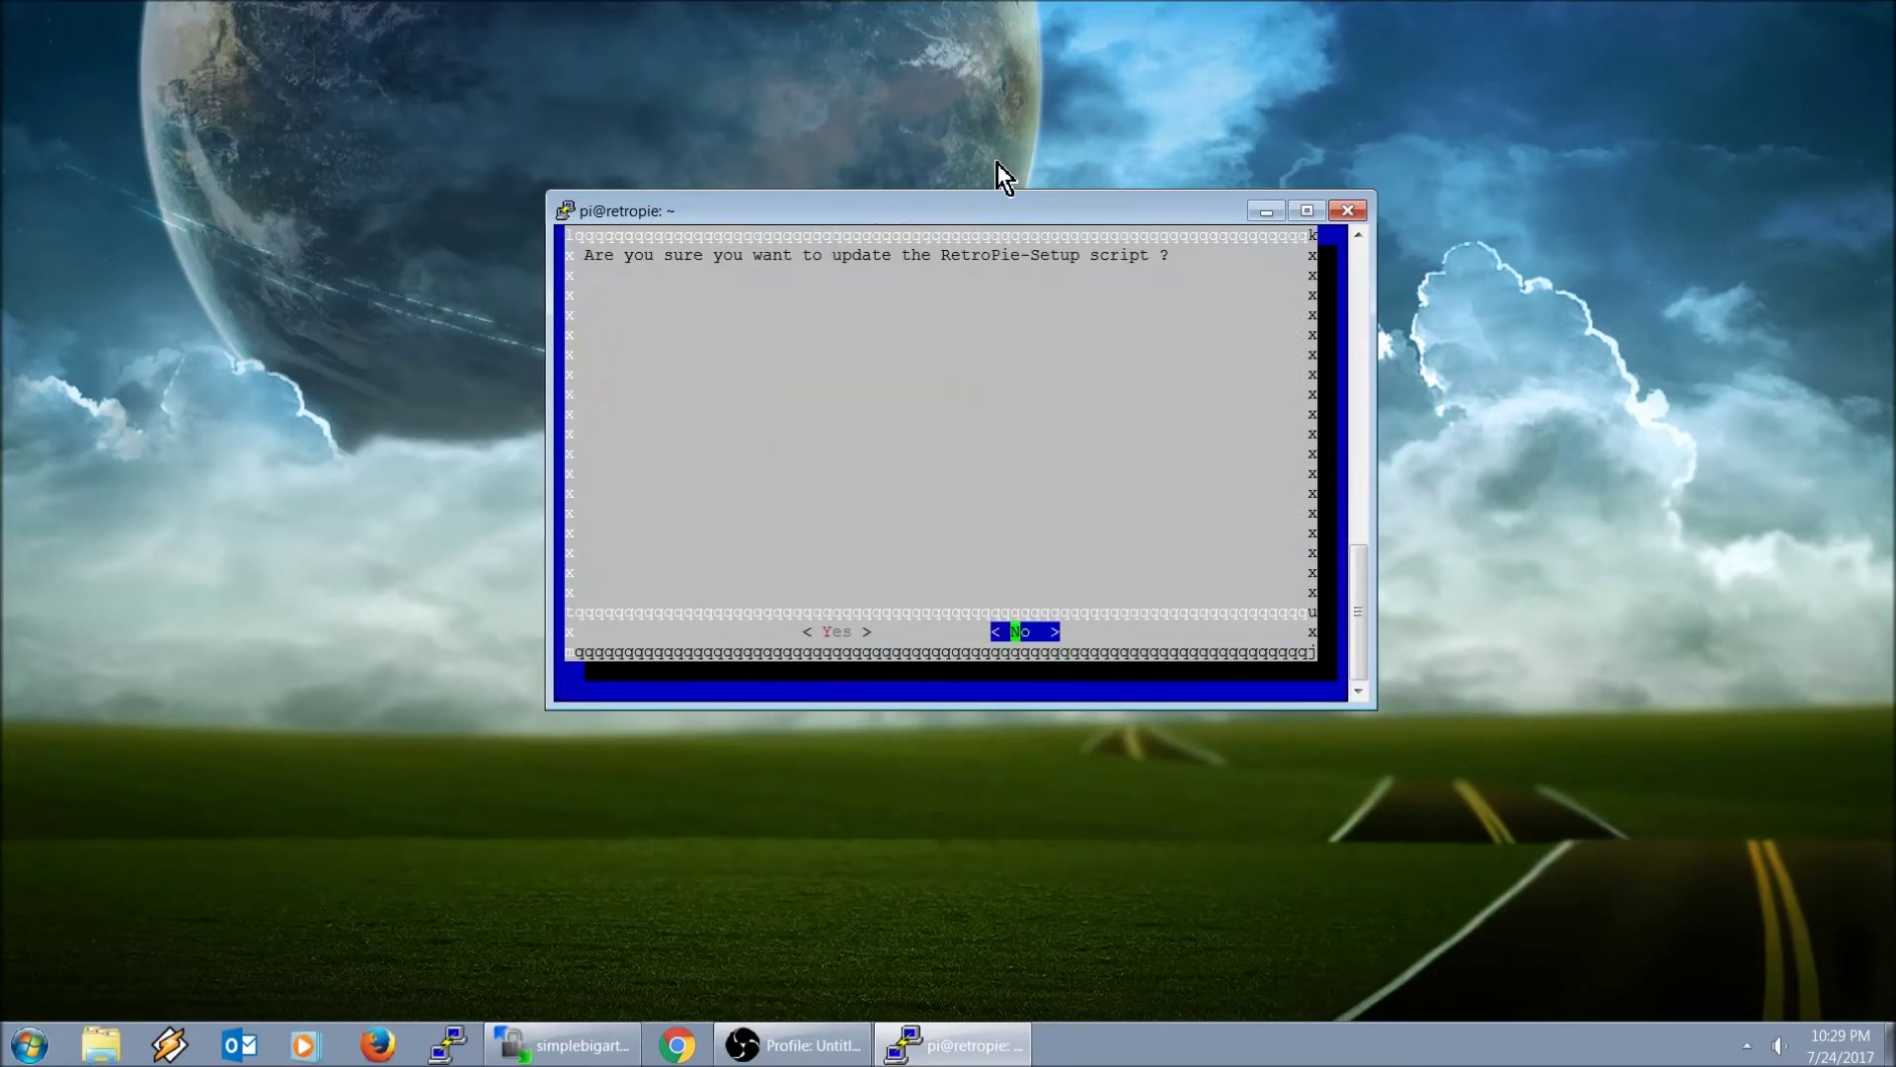
{"action": "key", "text": "Left"}
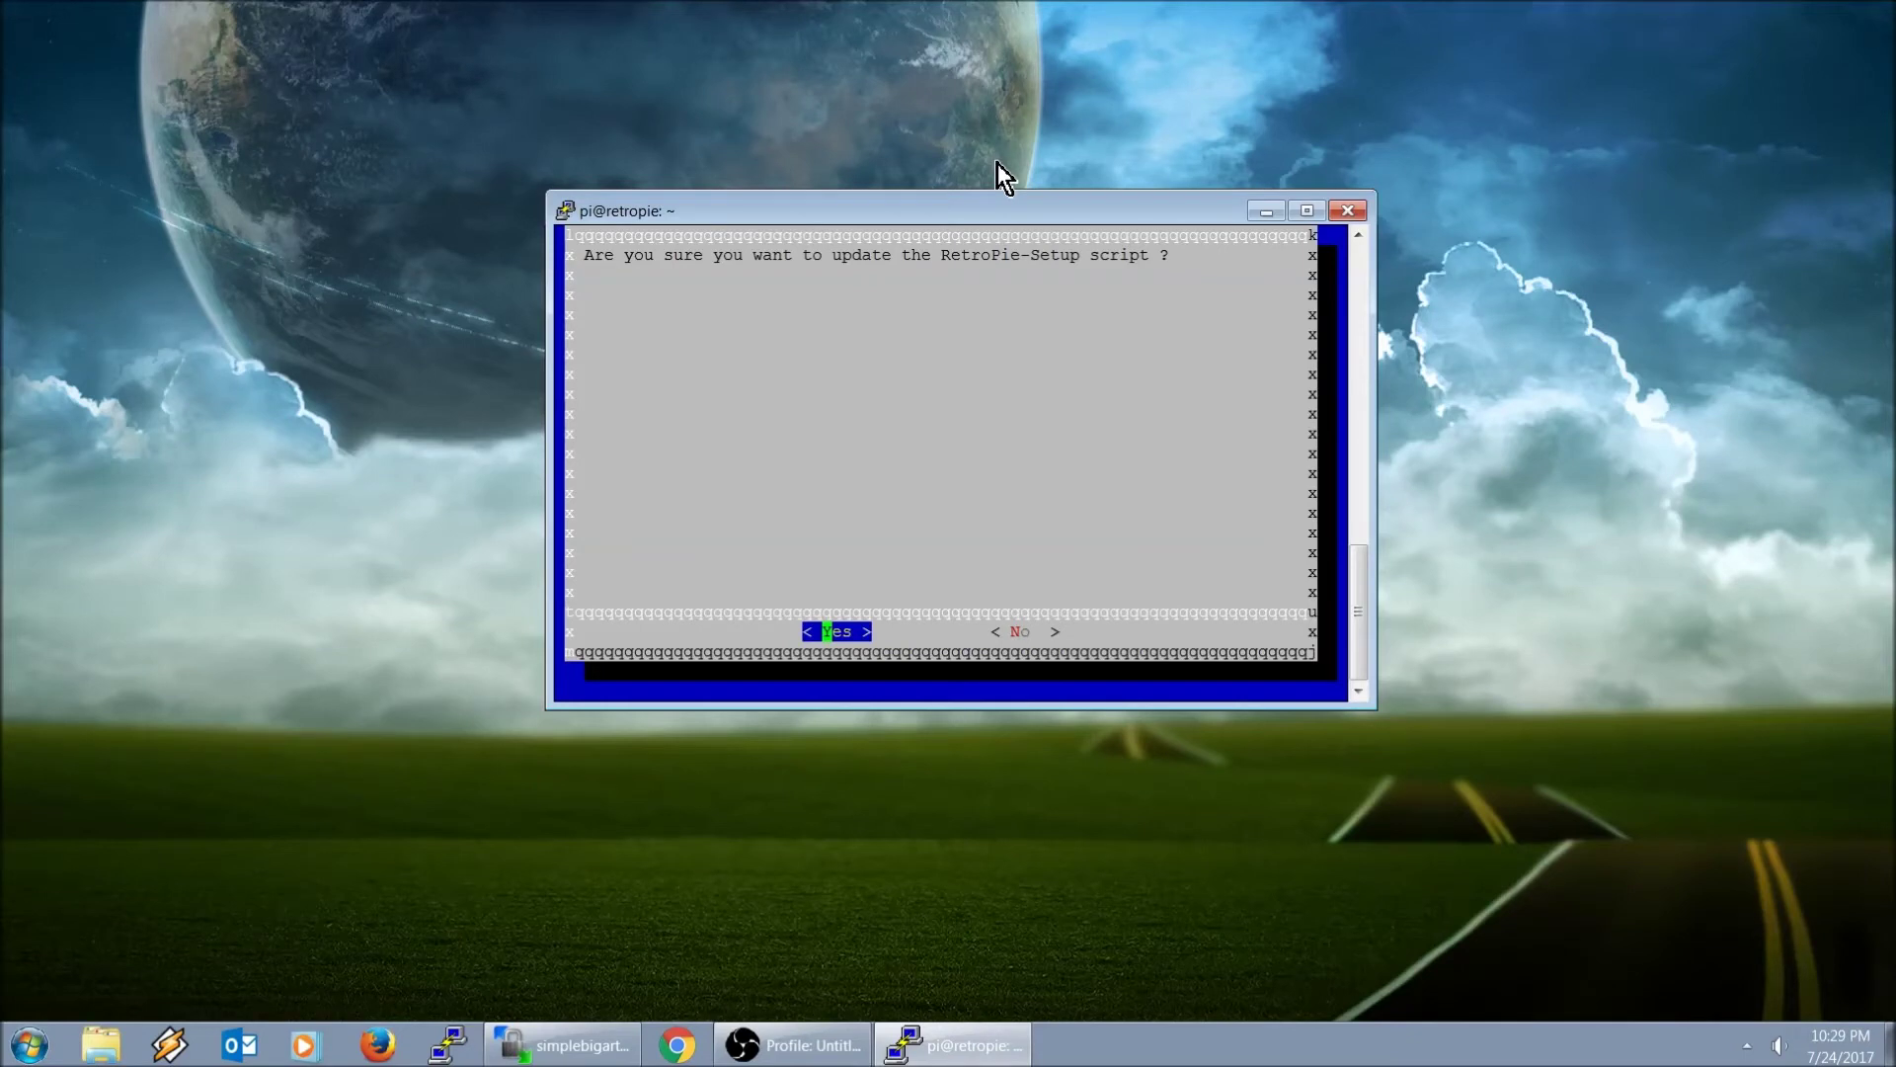
{"action": "key", "text": "Return"}
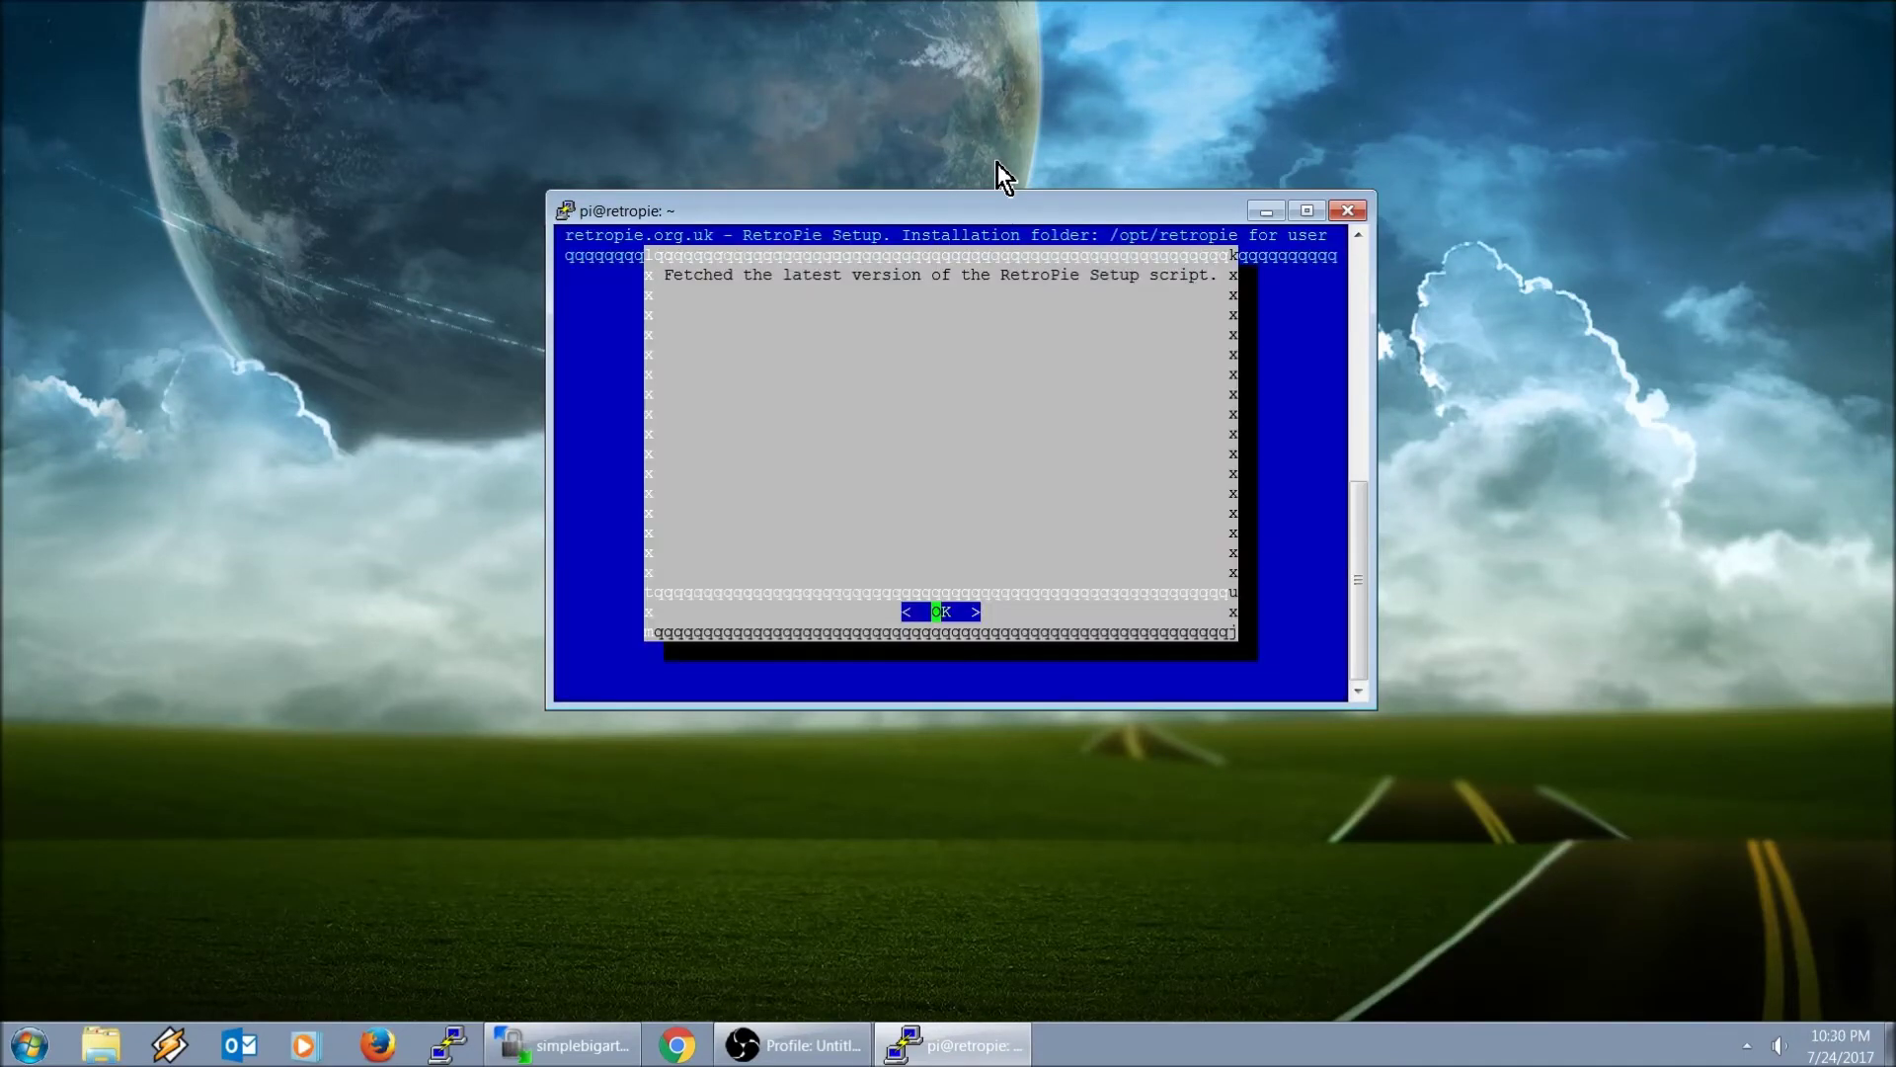
{"action": "key", "text": "Return"}
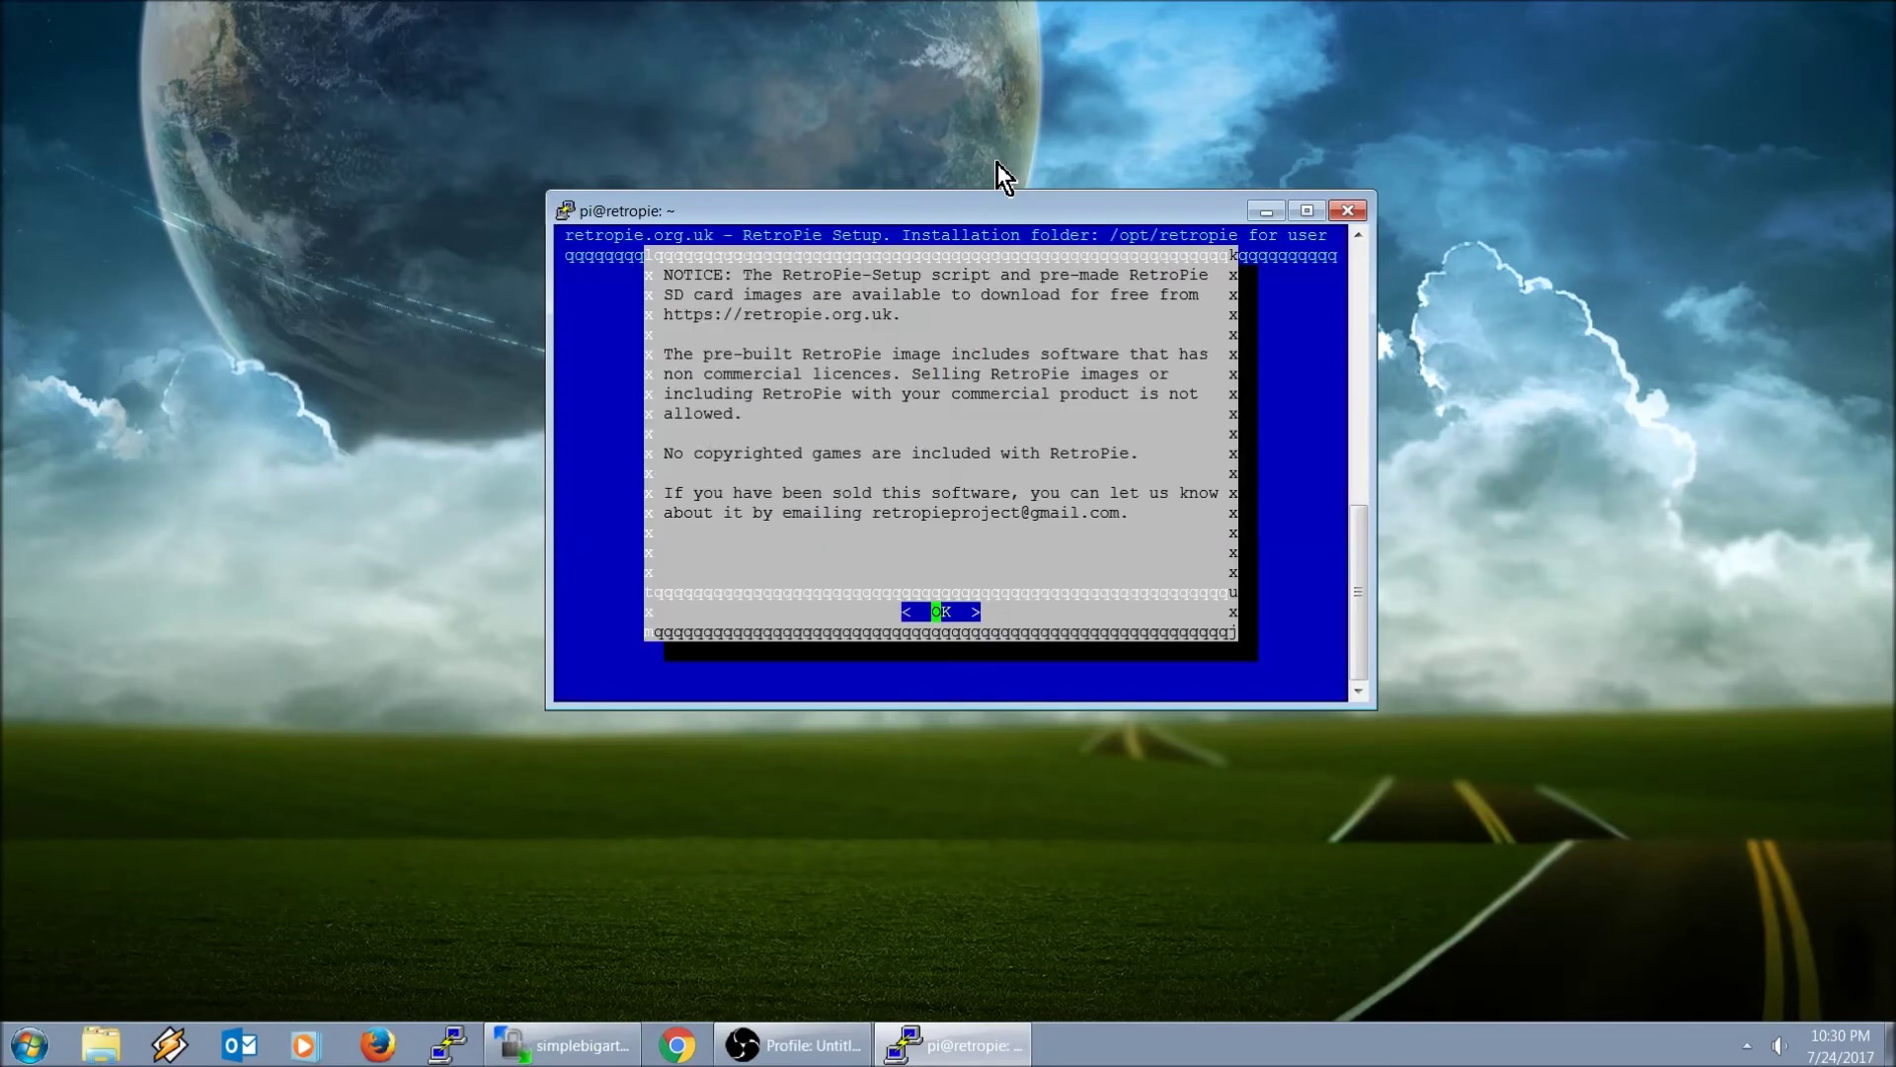
{"action": "key", "text": "Return"}
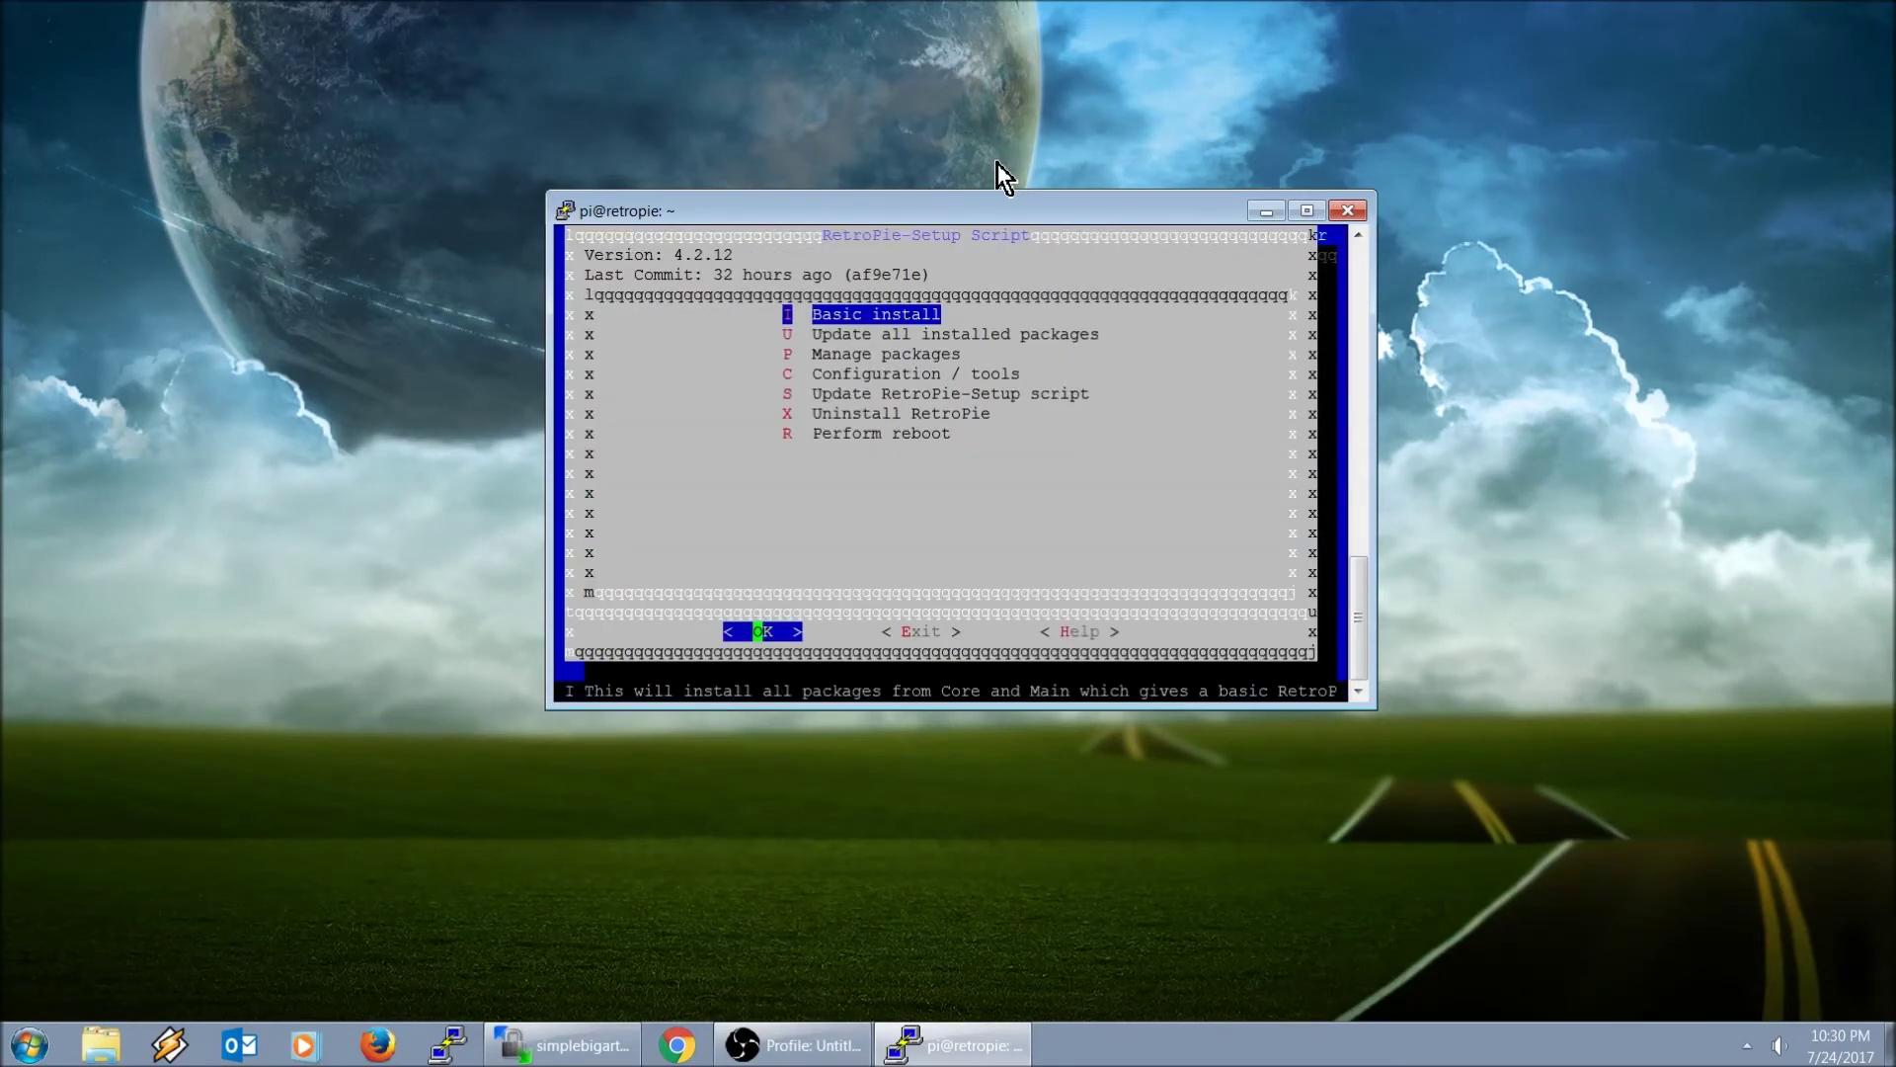
- Open the package management section of the RetroPie-Setup script
{"action": "key", "text": "Down"}
{"action": "key", "text": "Down"}
{"action": "key", "text": "Down"}
{"action": "key", "text": "Up"}
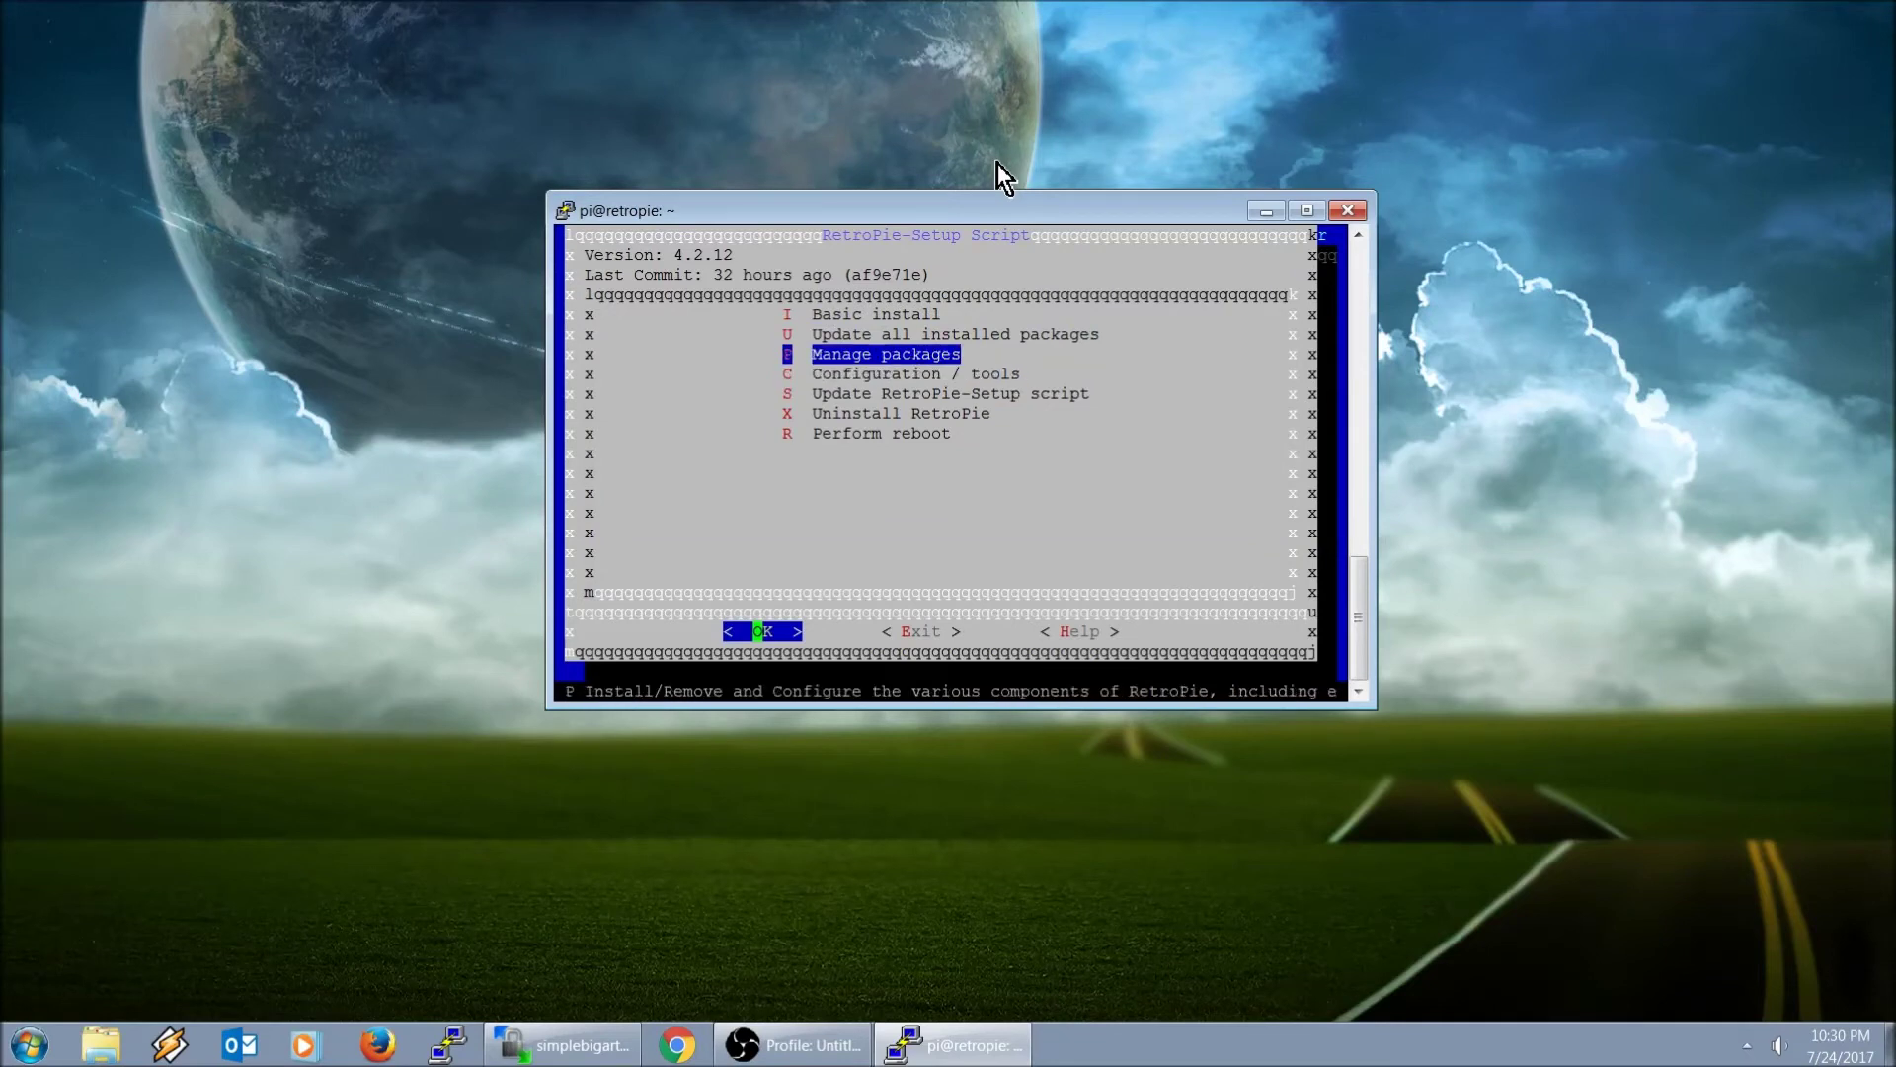
{"action": "key", "text": "Return"}
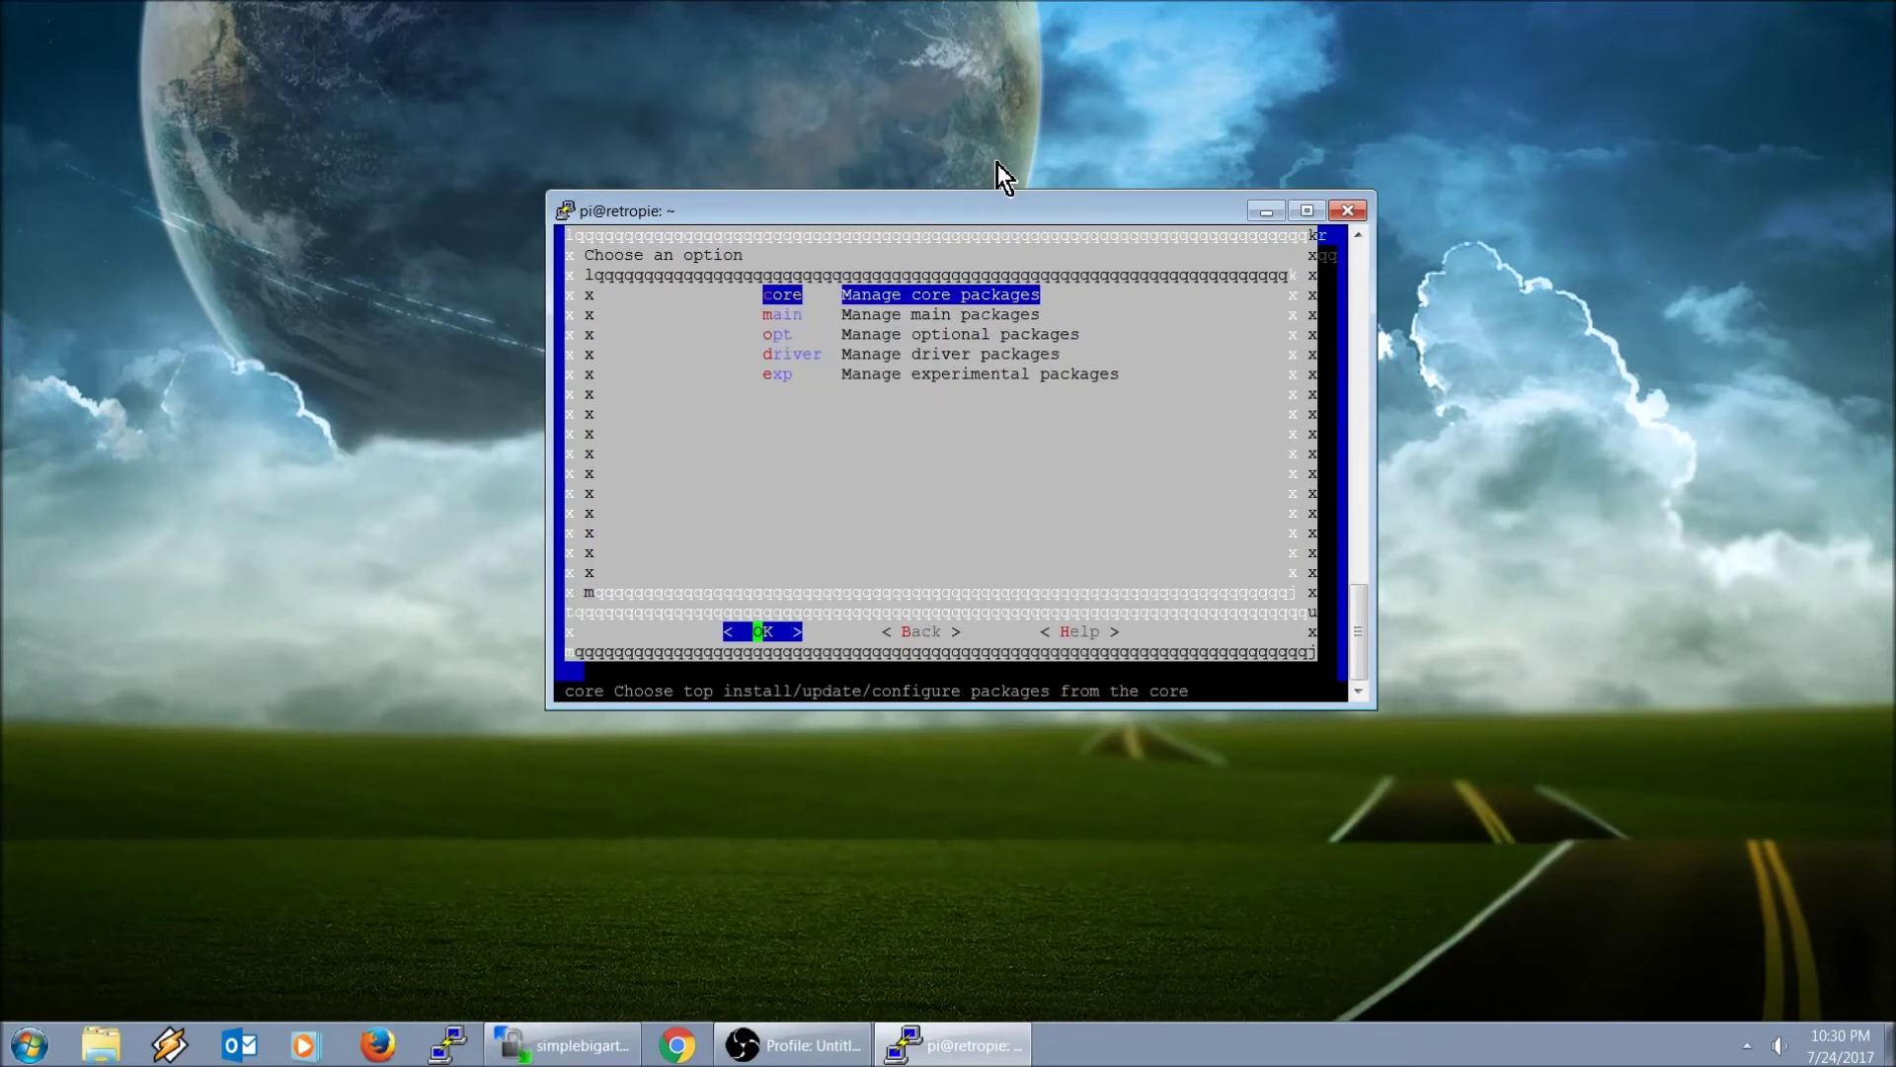
- Open the list of optional packages
{"action": "key", "text": "Down"}
{"action": "key", "text": "Down"}
{"action": "key", "text": "Down"}
{"action": "key", "text": "Down"}
{"action": "key", "text": "Up"}
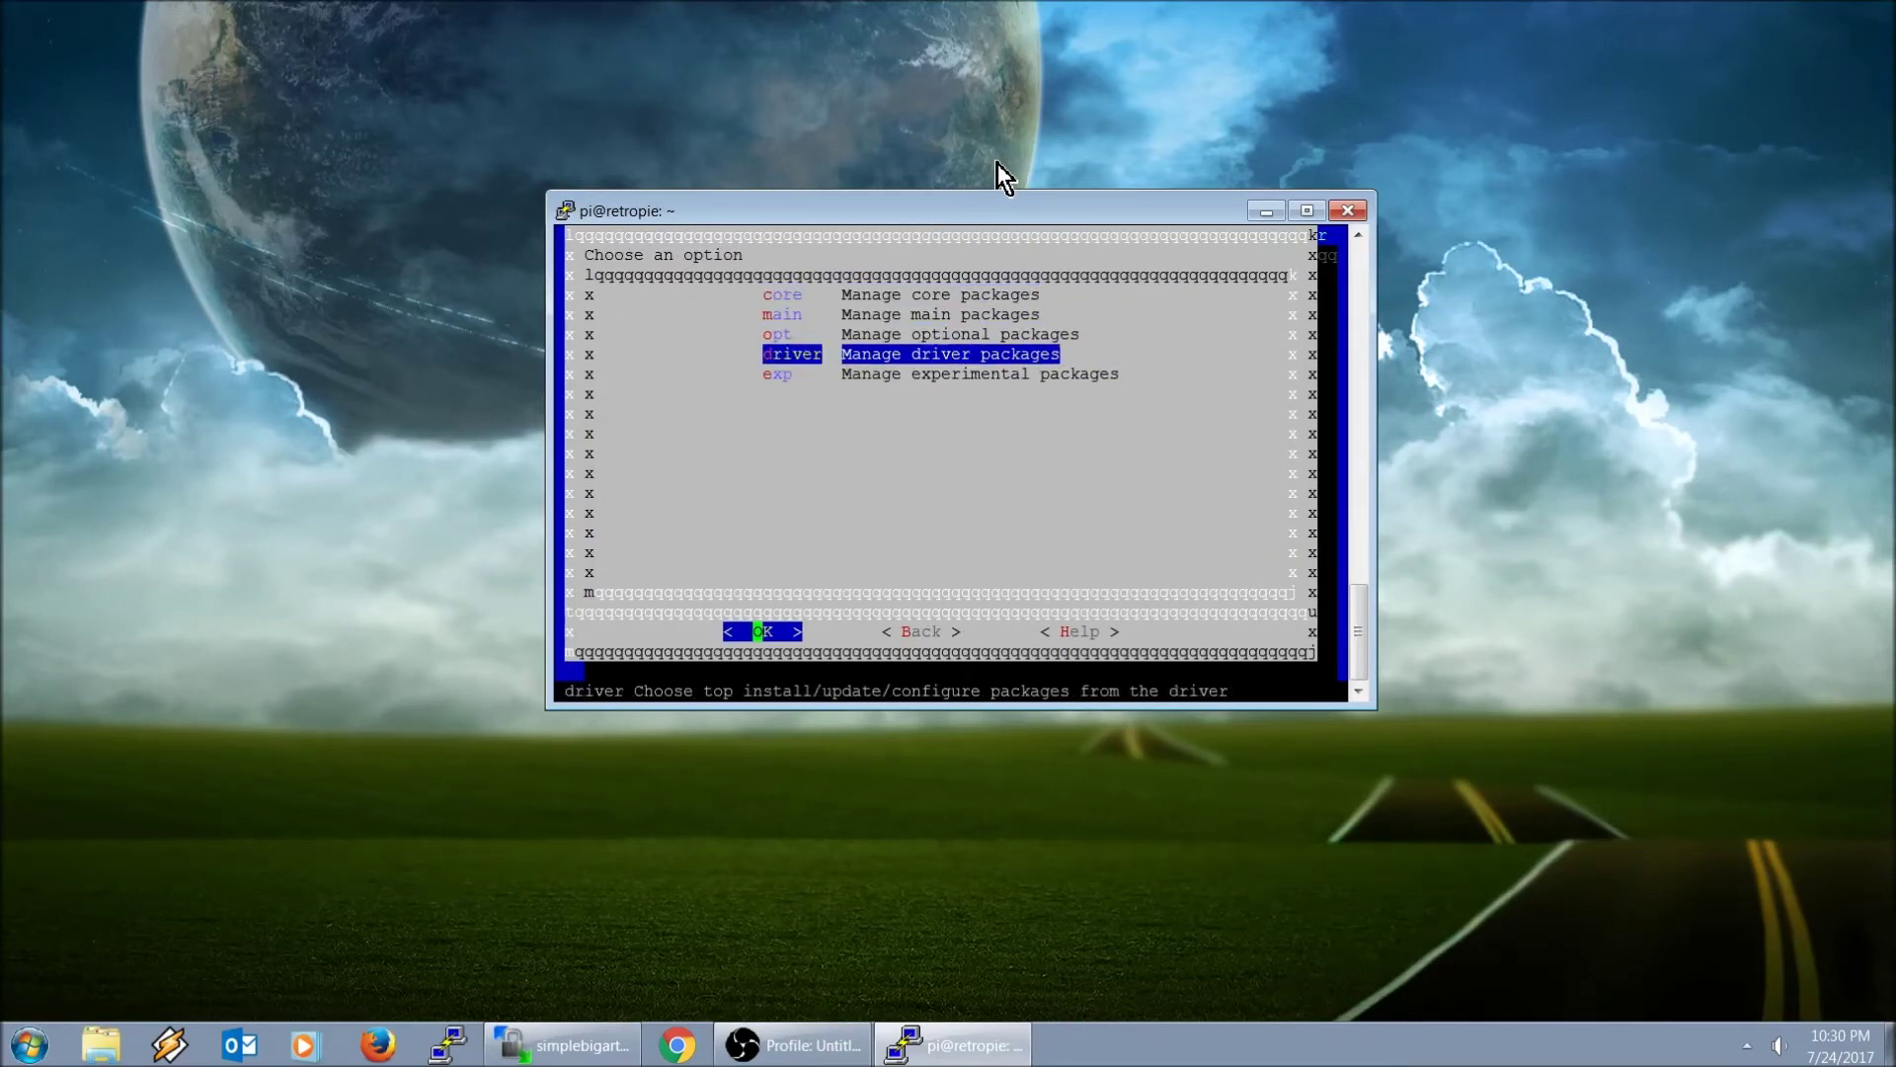
{"action": "key", "text": "Up"}
{"action": "key", "text": "Up"}
{"action": "key", "text": "Down"}
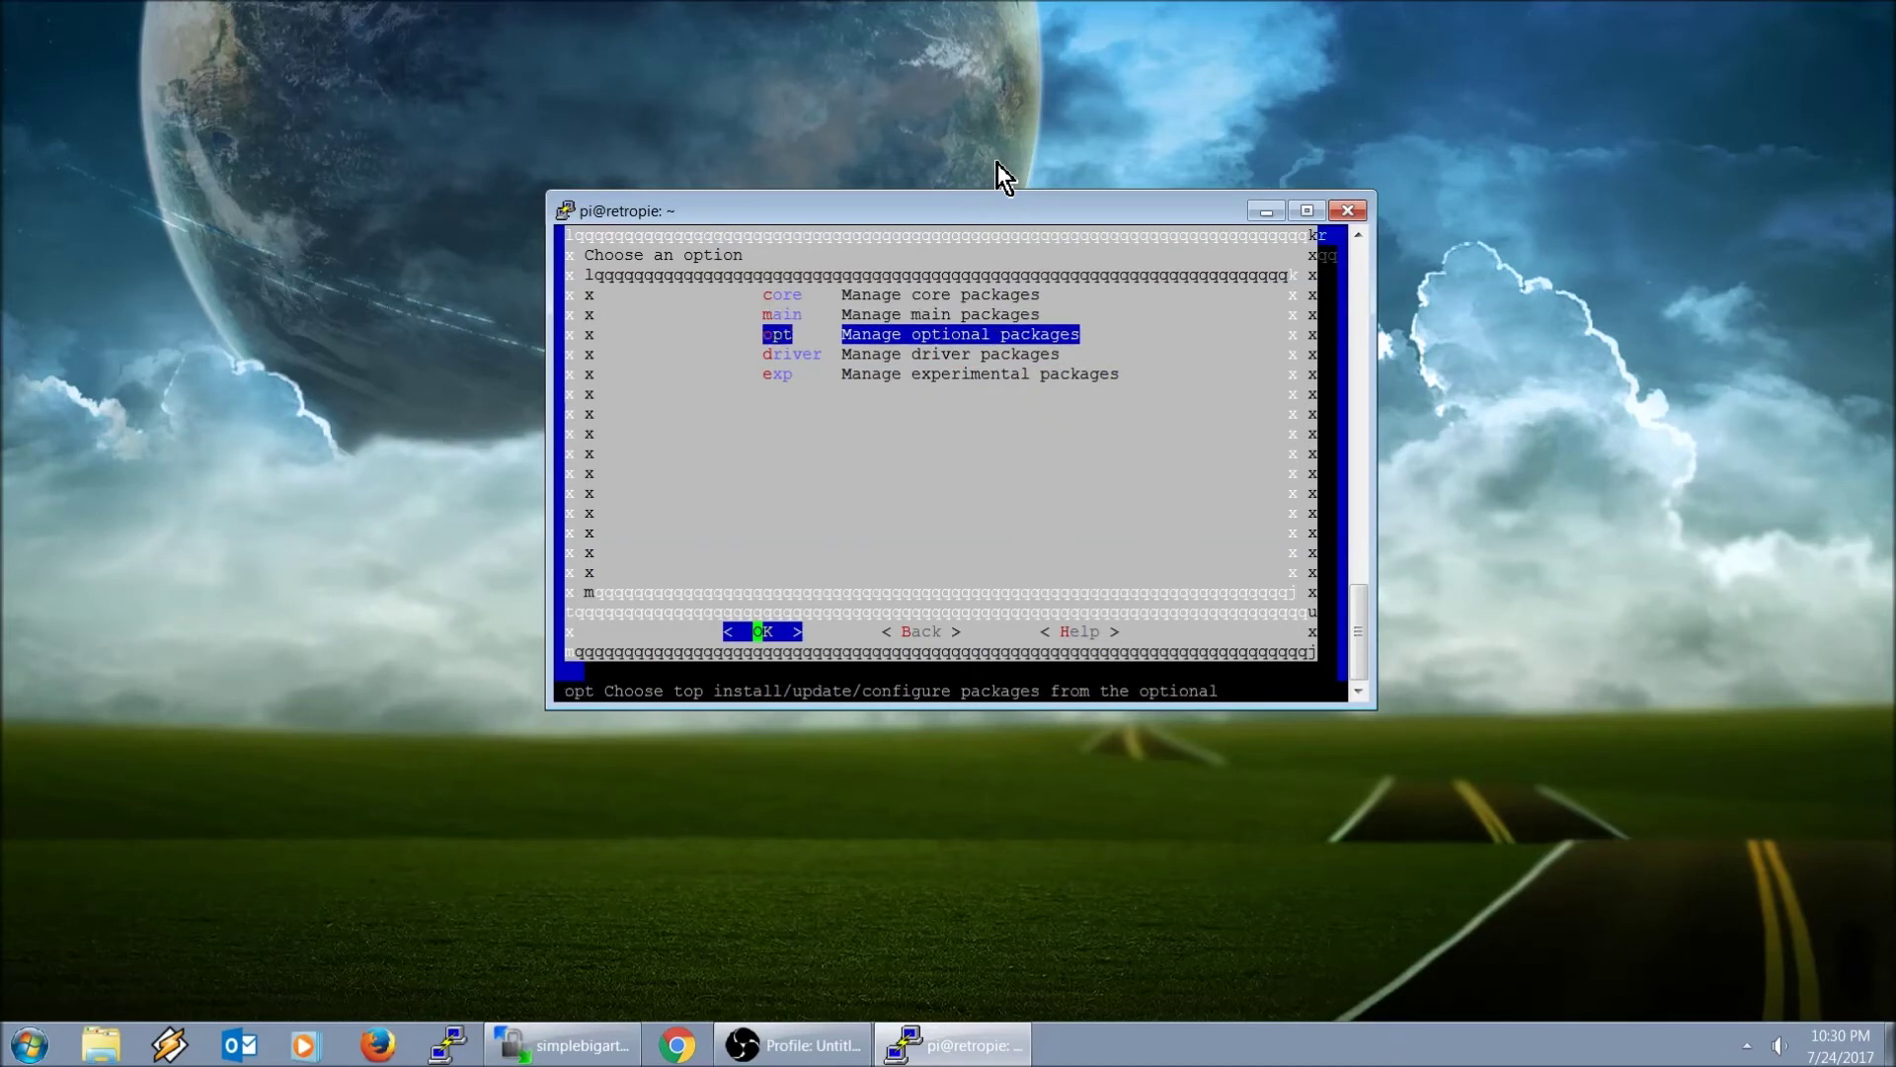
{"action": "key", "text": "Return"}
- Find package 109 daphne among the optional packages and open its options
{"action": "key", "text": "Down"}
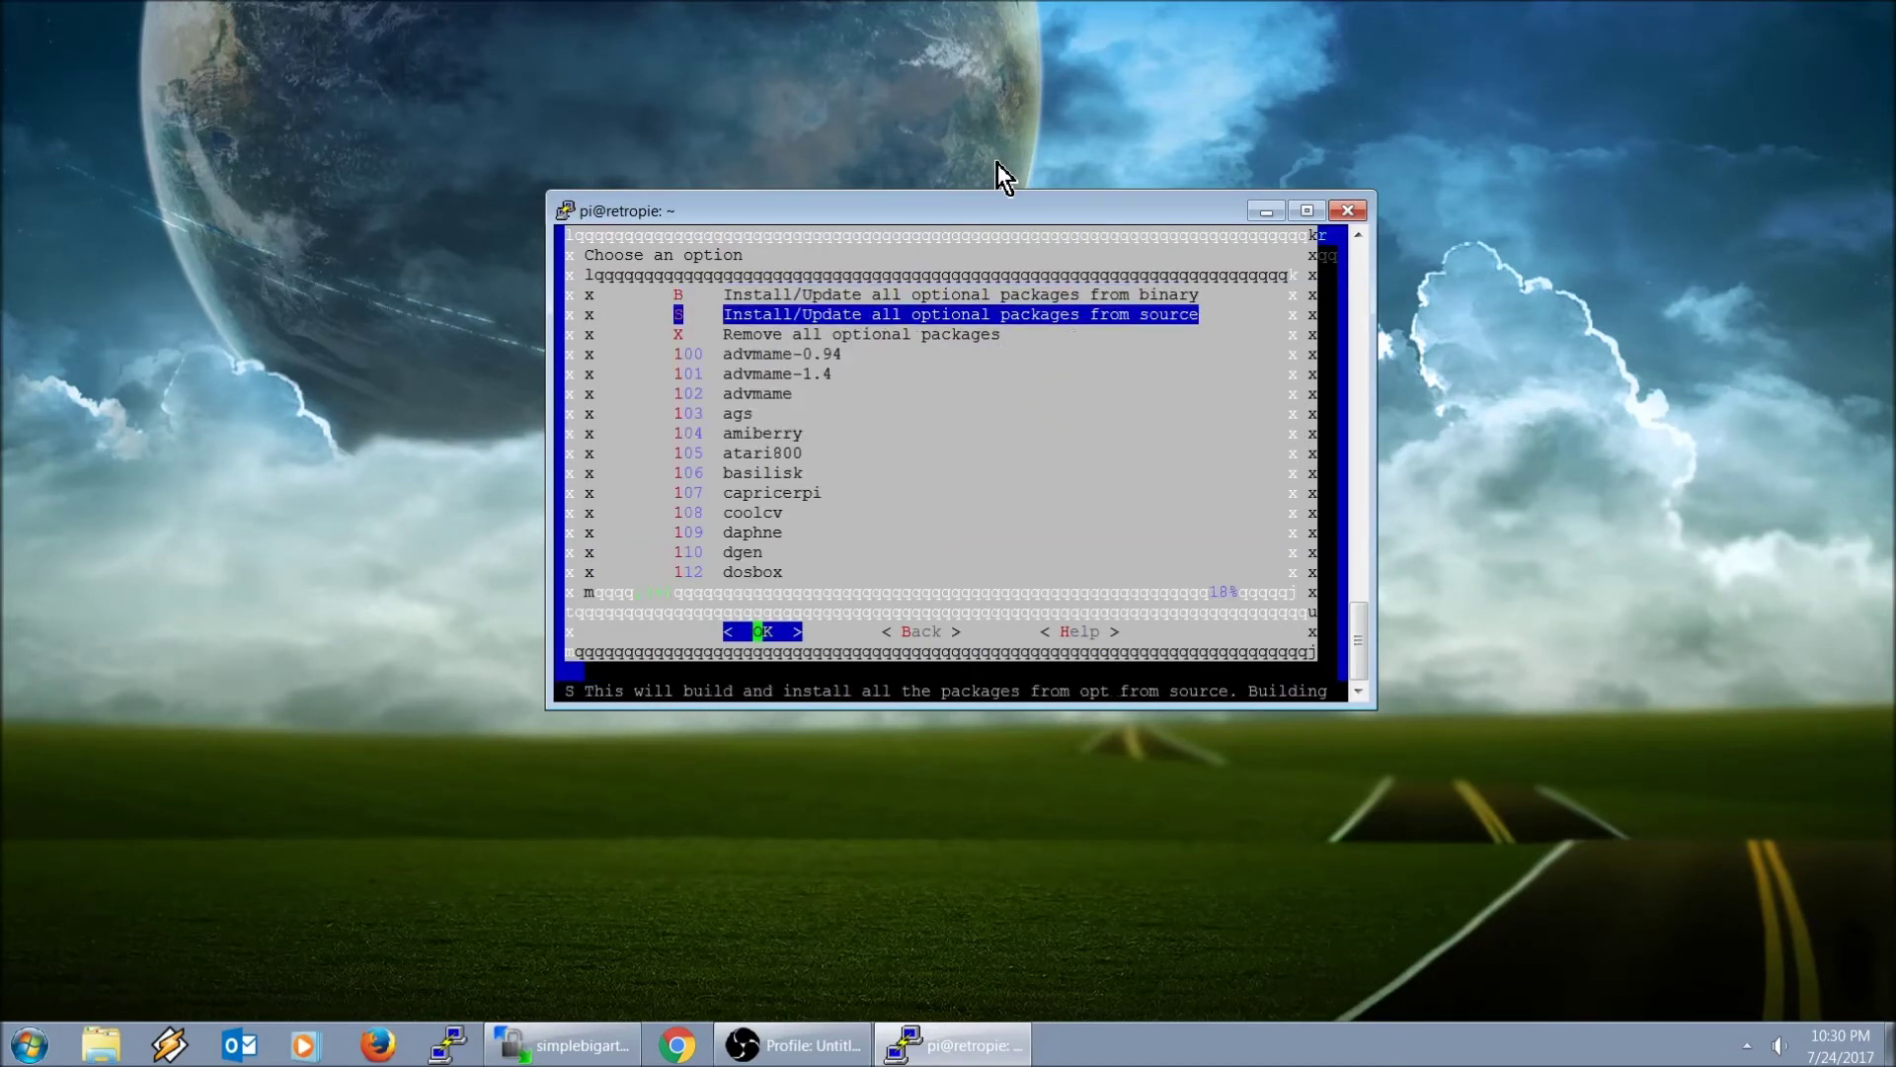
{"action": "key", "text": "Down"}
{"action": "key", "text": "Down"}
{"action": "key", "text": "Down"}
{"action": "key", "text": "Down"}
{"action": "key", "text": "Down"}
{"action": "key", "text": "Down"}
{"action": "key", "text": "Down"}
{"action": "key", "text": "Down"}
{"action": "key", "text": "Down"}
{"action": "key", "text": "Down"}
{"action": "key", "text": "Down"}
{"action": "key", "text": "Down"}
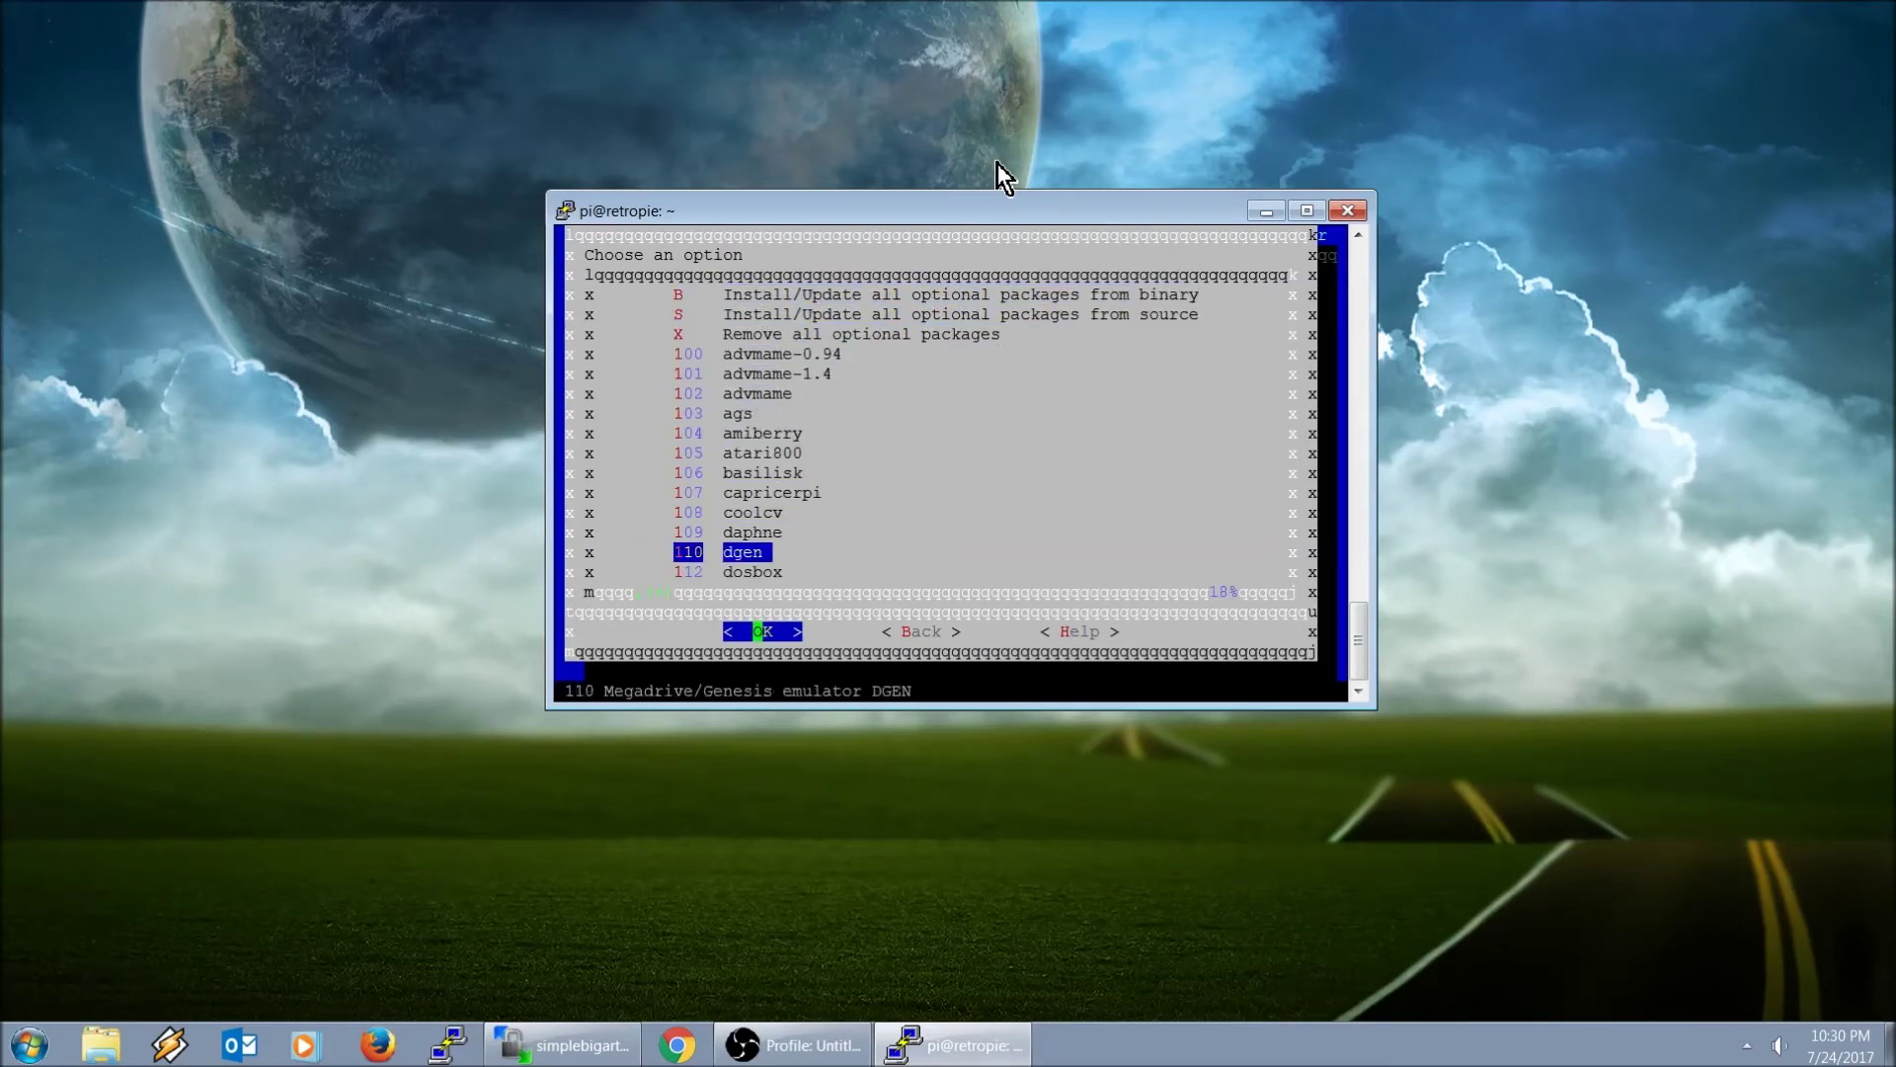
{"action": "key", "text": "Up"}
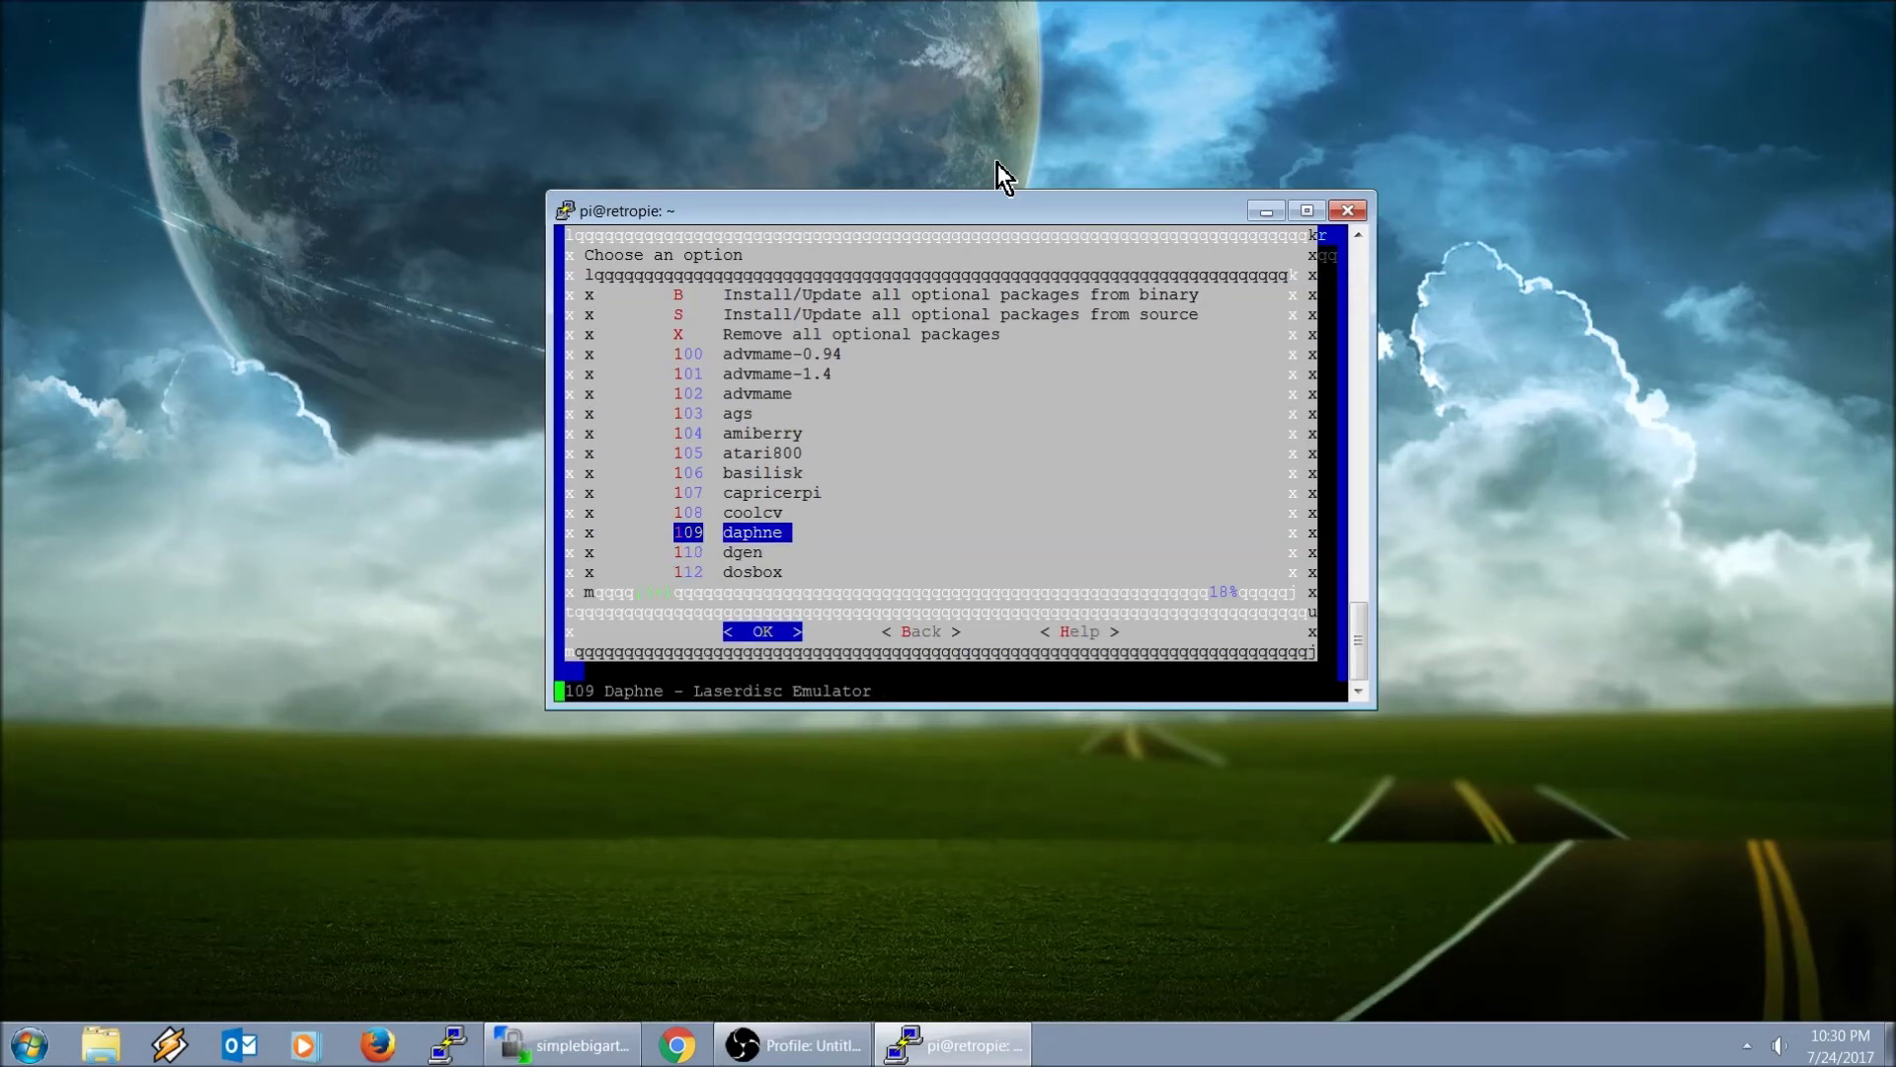
{"action": "key", "text": "Return"}
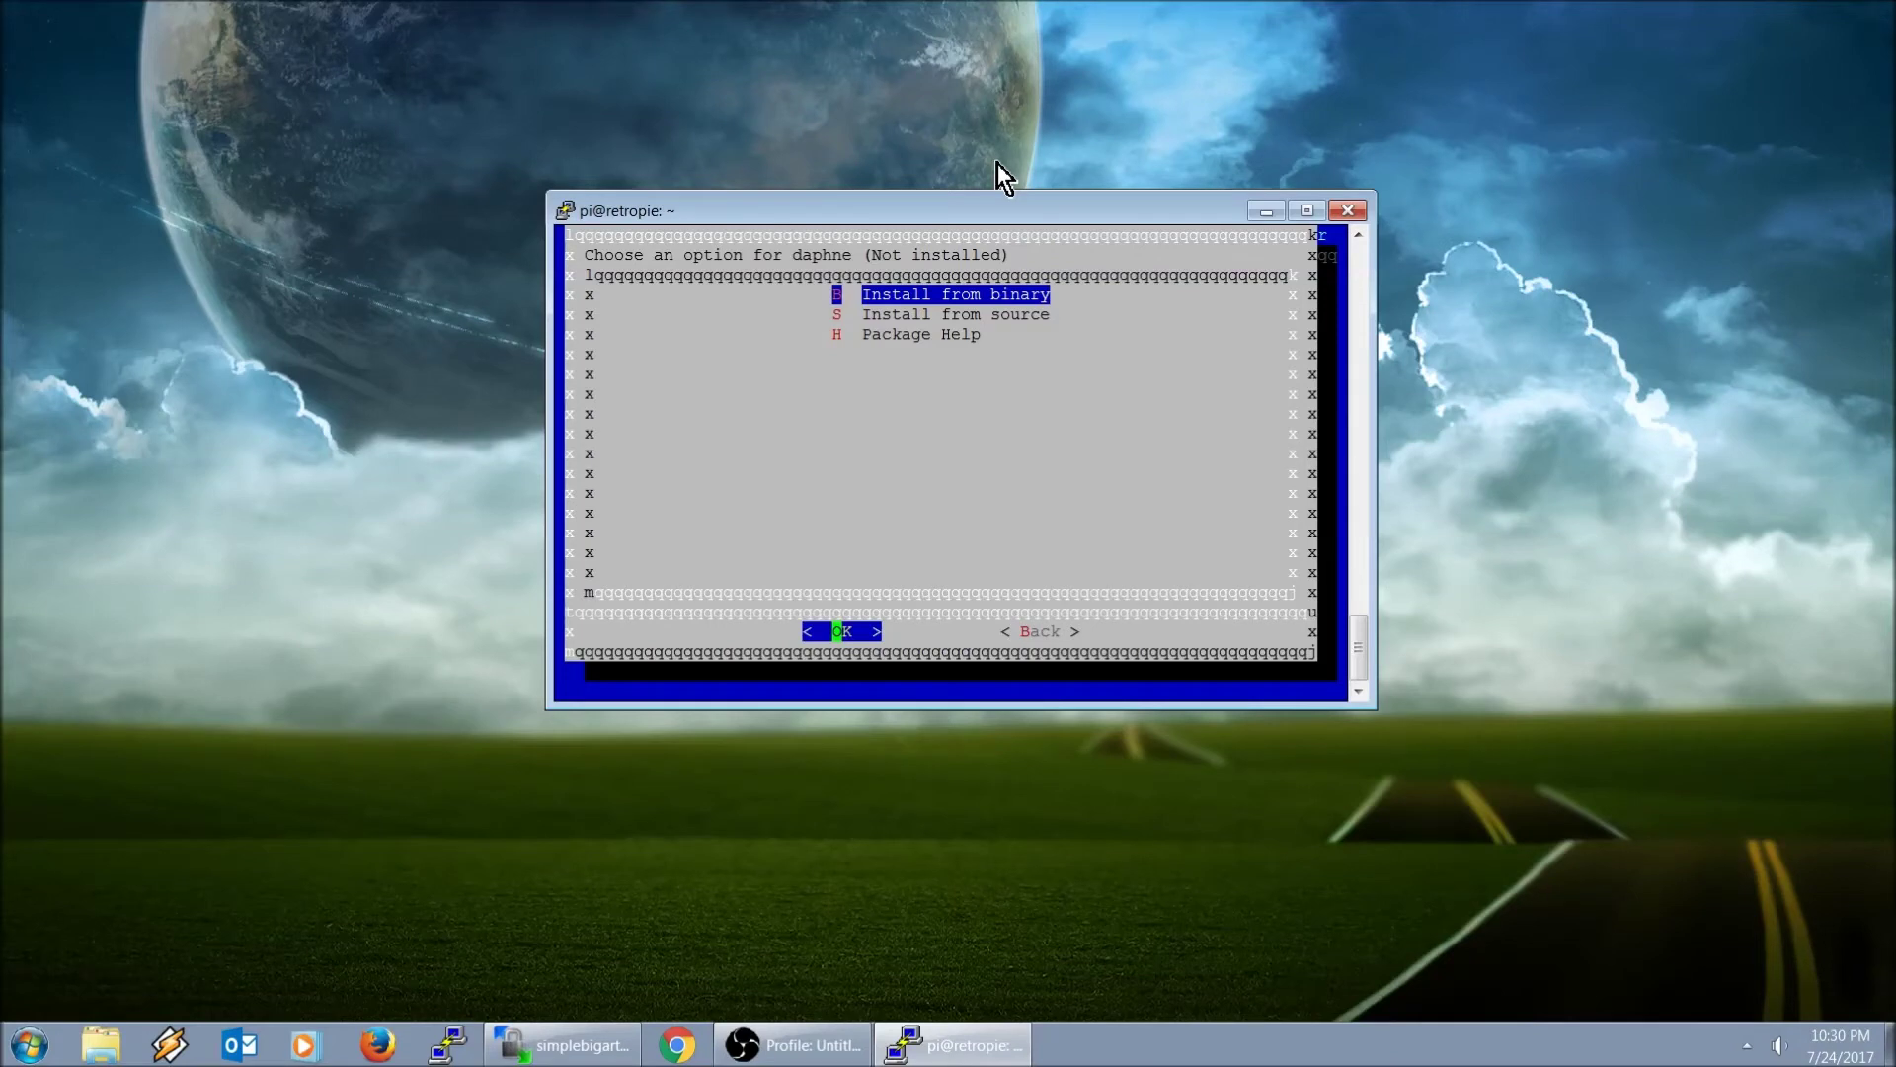
- Install the daphne package from binary
{"action": "key", "text": "Down"}
{"action": "key", "text": "Down"}
{"action": "key", "text": "Up"}
{"action": "key", "text": "Up"}
{"action": "key", "text": "Down"}
{"action": "key", "text": "Up"}
{"action": "key", "text": "Down"}
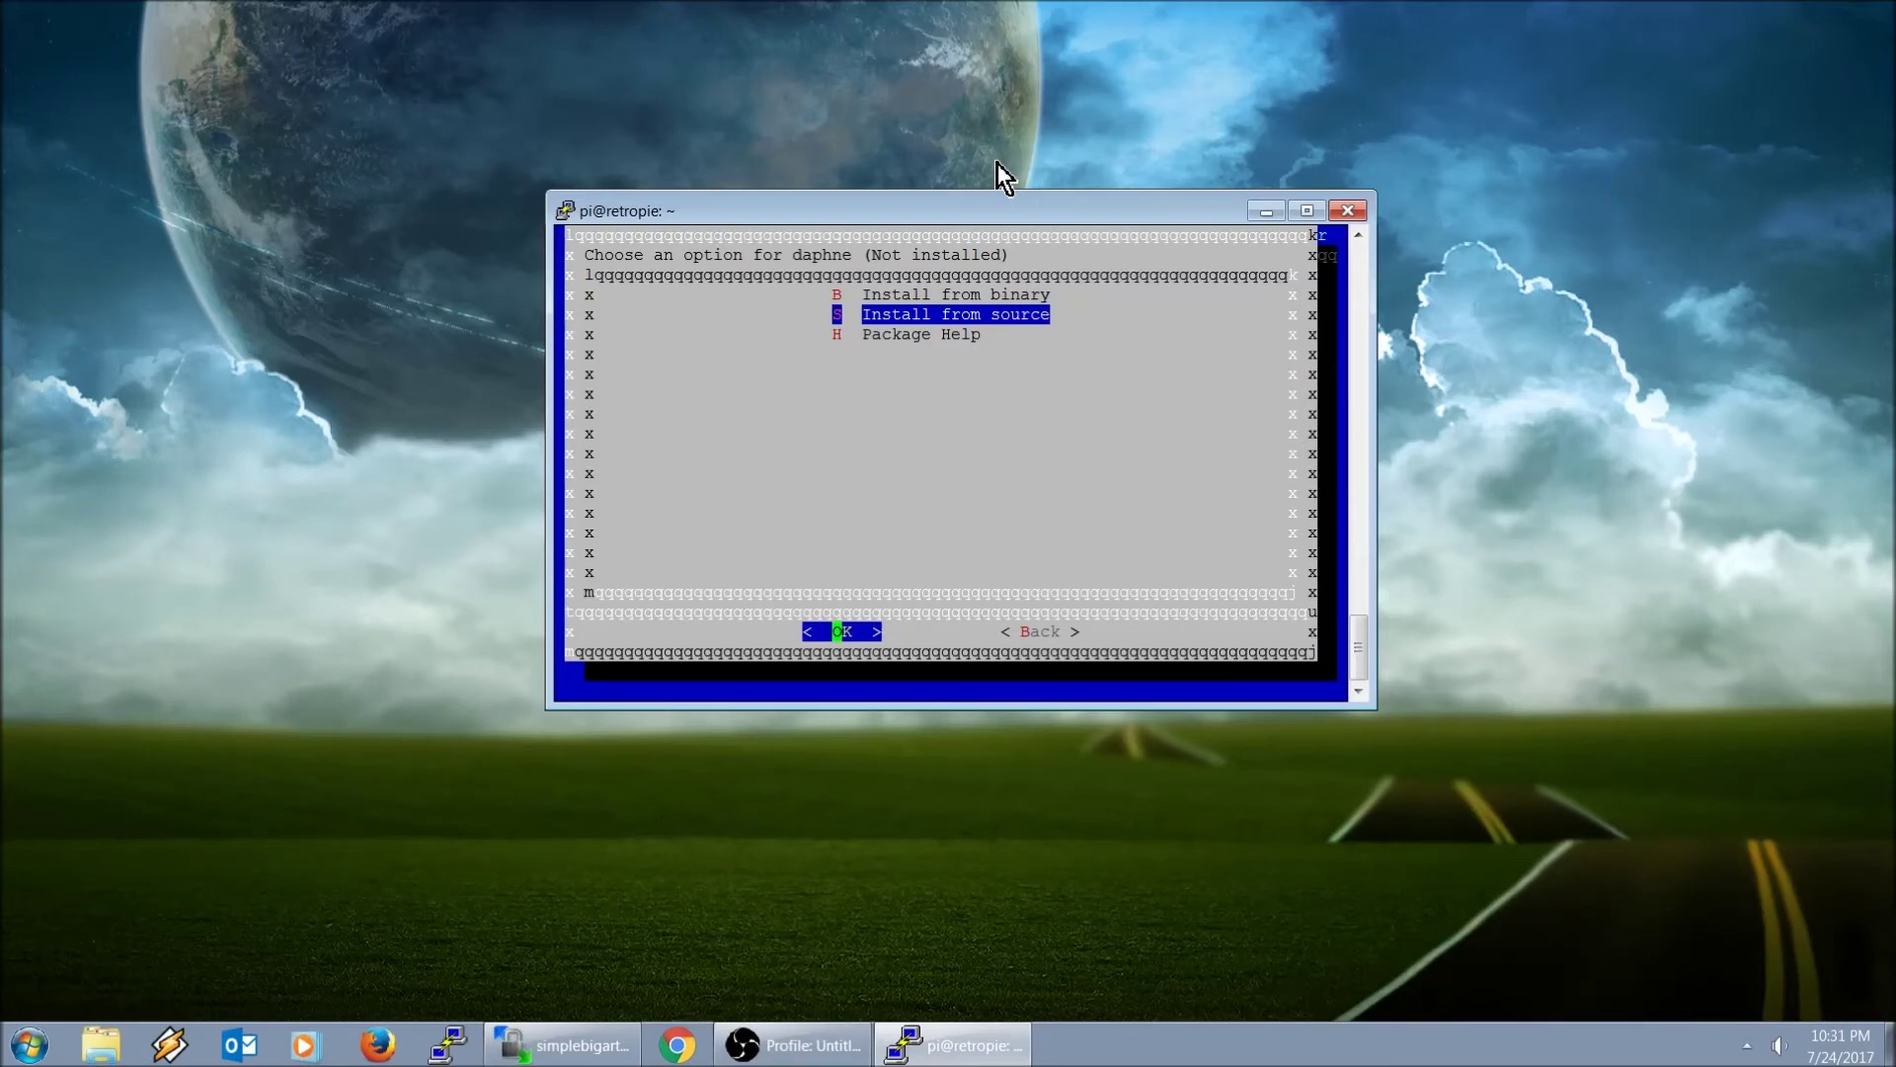
{"action": "key", "text": "Up"}
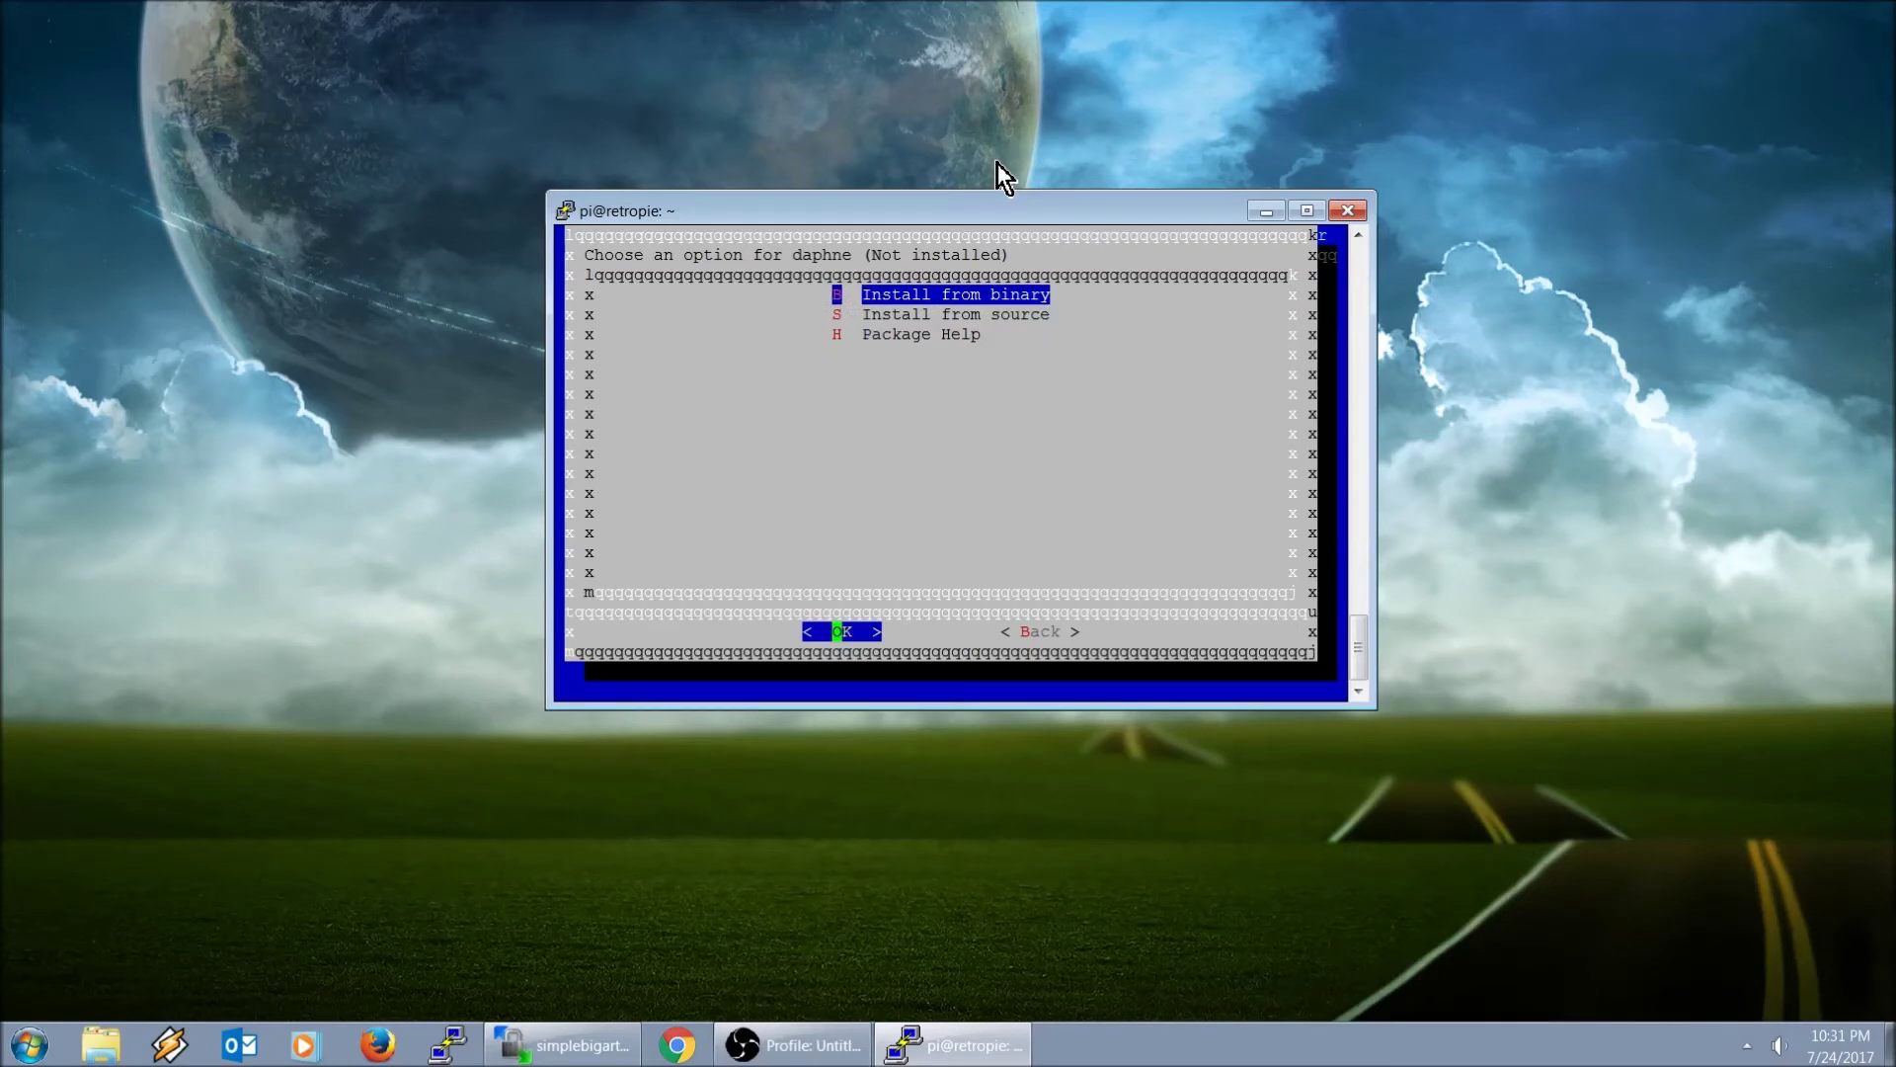
{"action": "key", "text": "Return"}
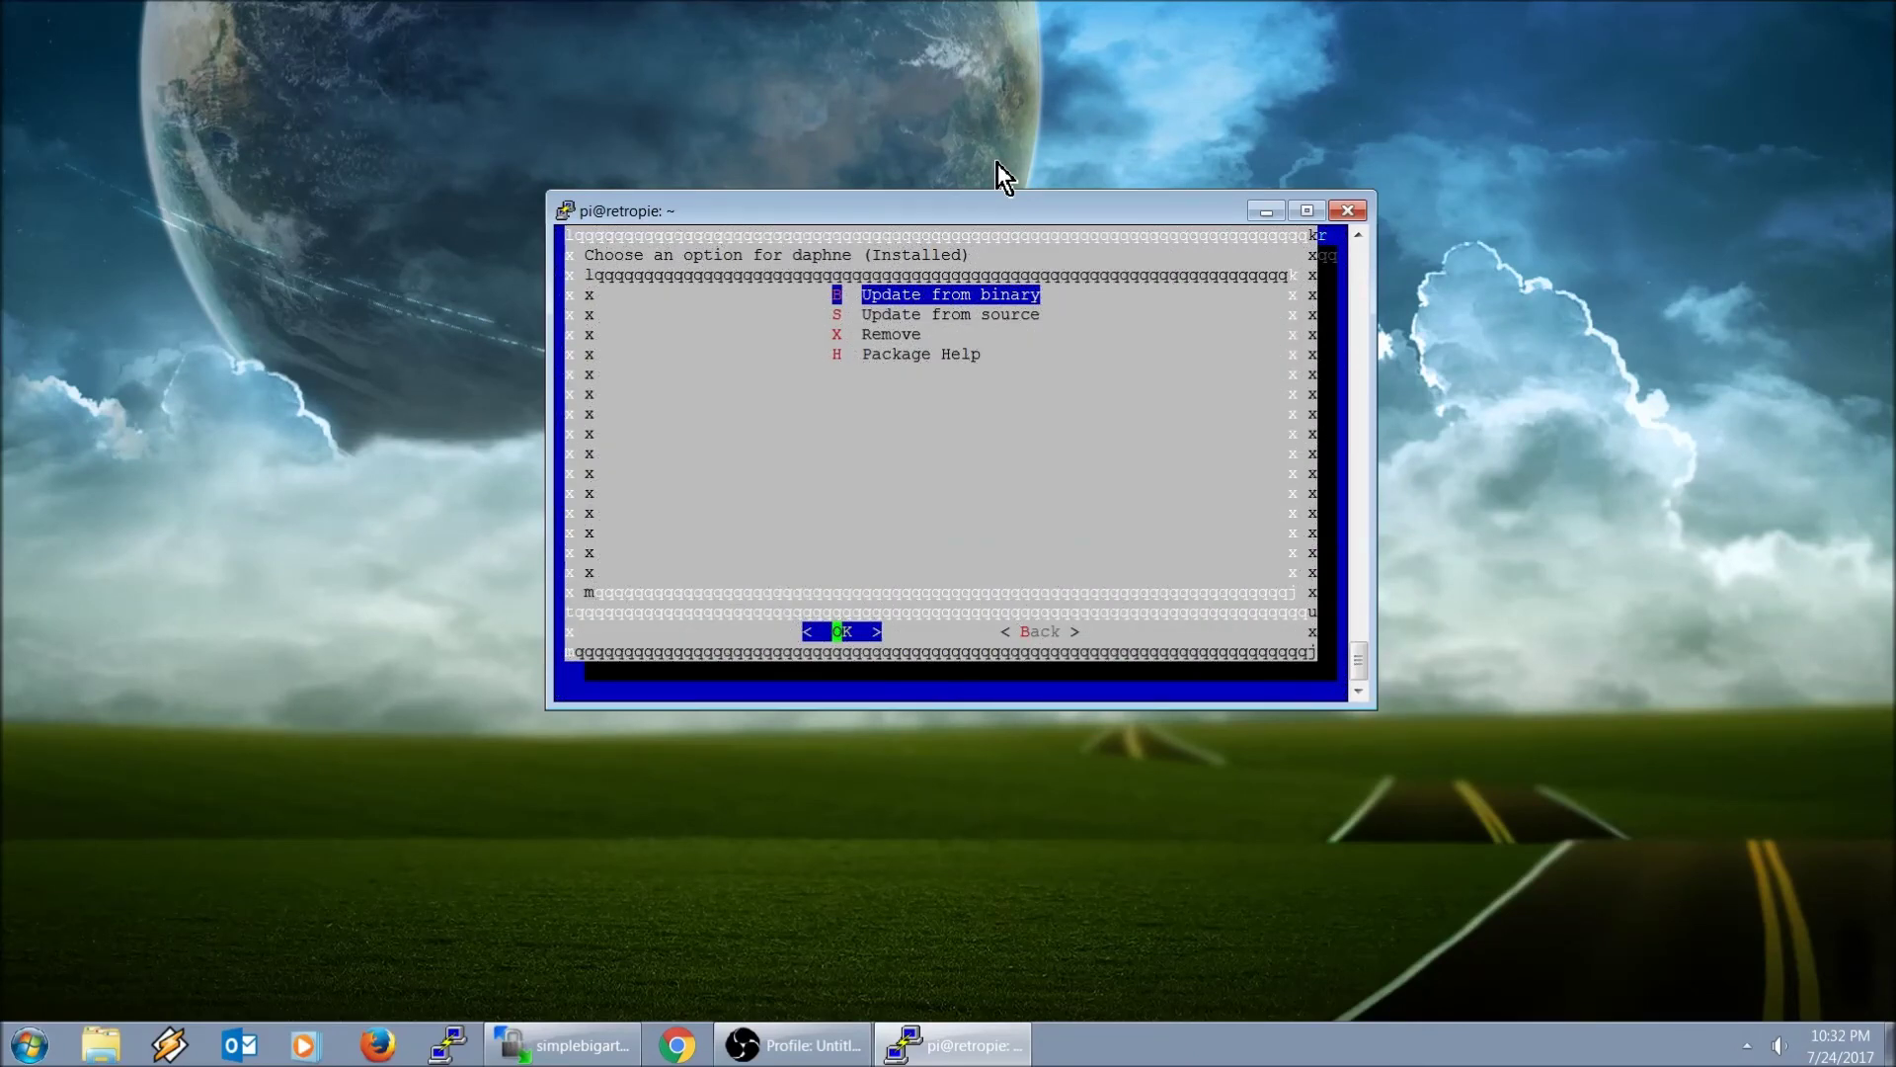
- Back out of the daphne options and package lists to the main menu, and exit the RetroPie-Setup script
{"action": "key", "text": "Tab"}
{"action": "key", "text": "Return"}
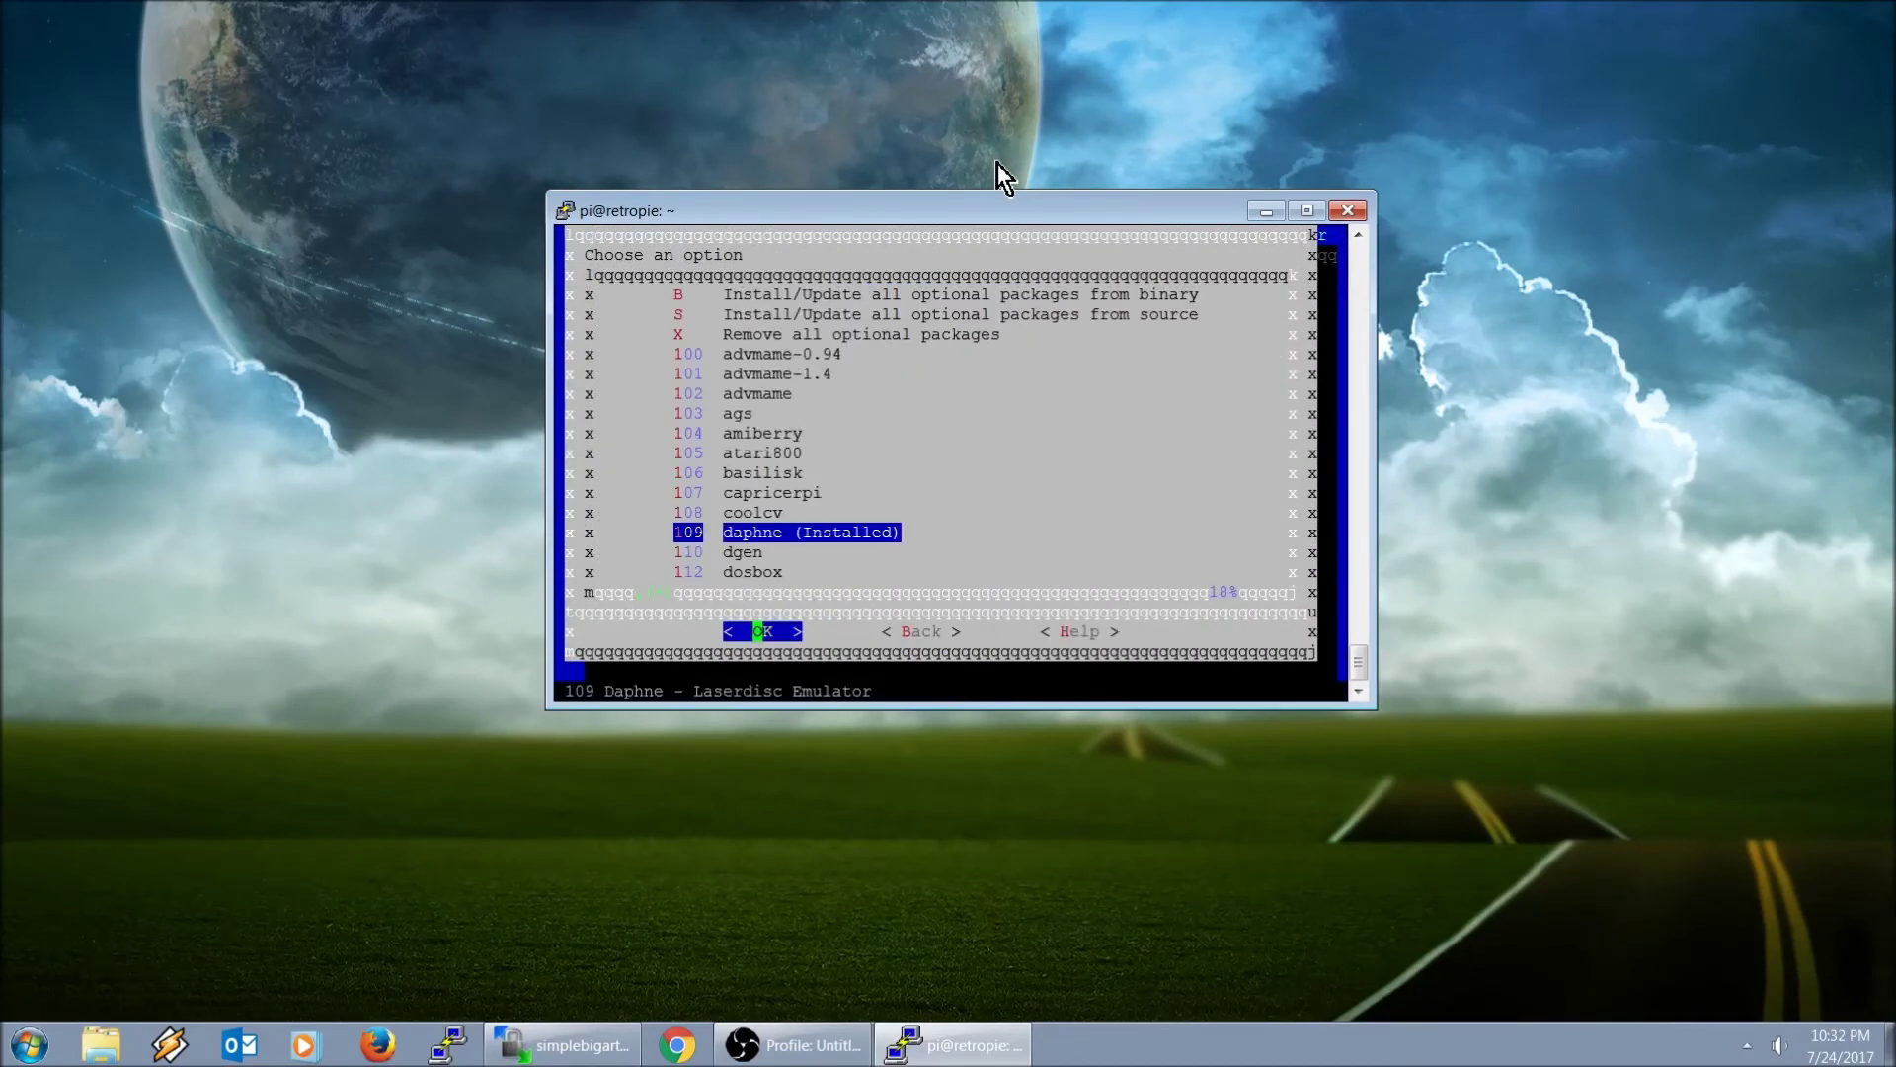
{"action": "key", "text": "Tab"}
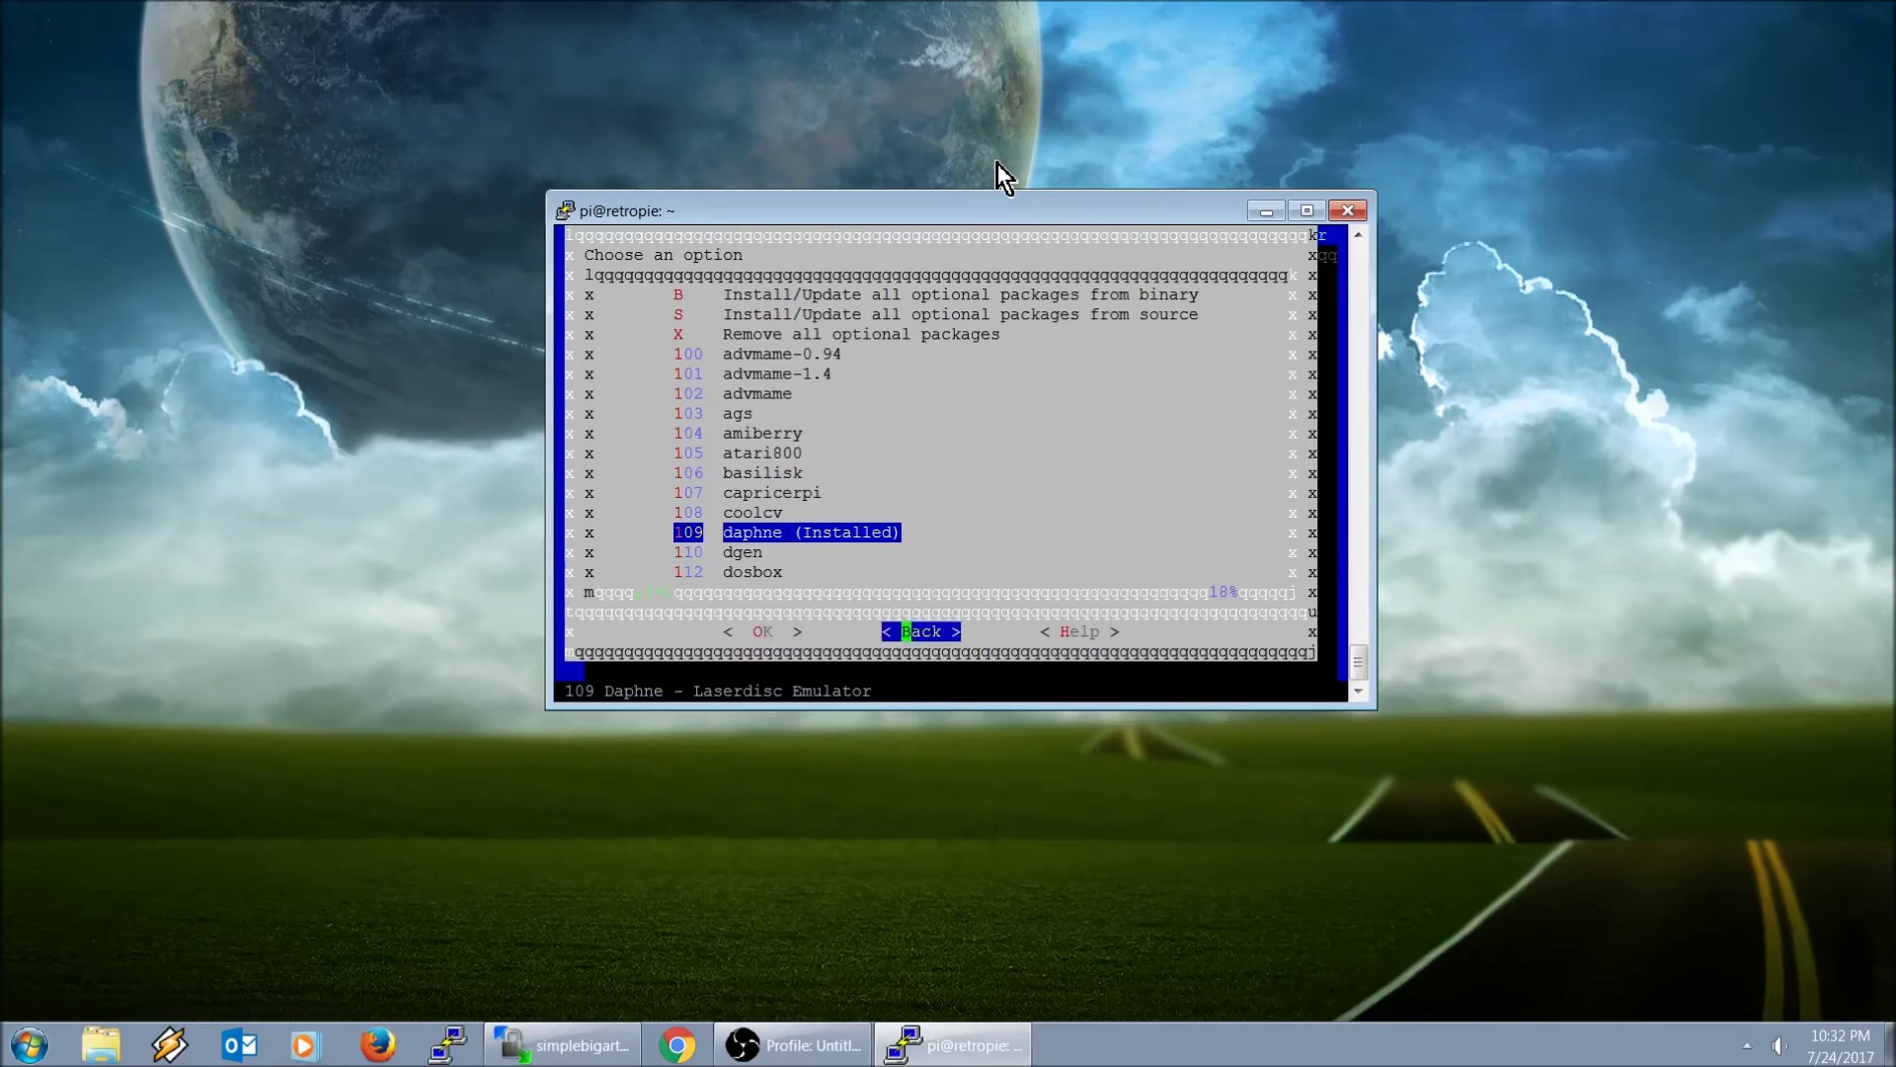
{"action": "key", "text": "Return"}
{"action": "key", "text": "Tab"}
{"action": "key", "text": "Return"}
{"action": "key", "text": "Tab"}
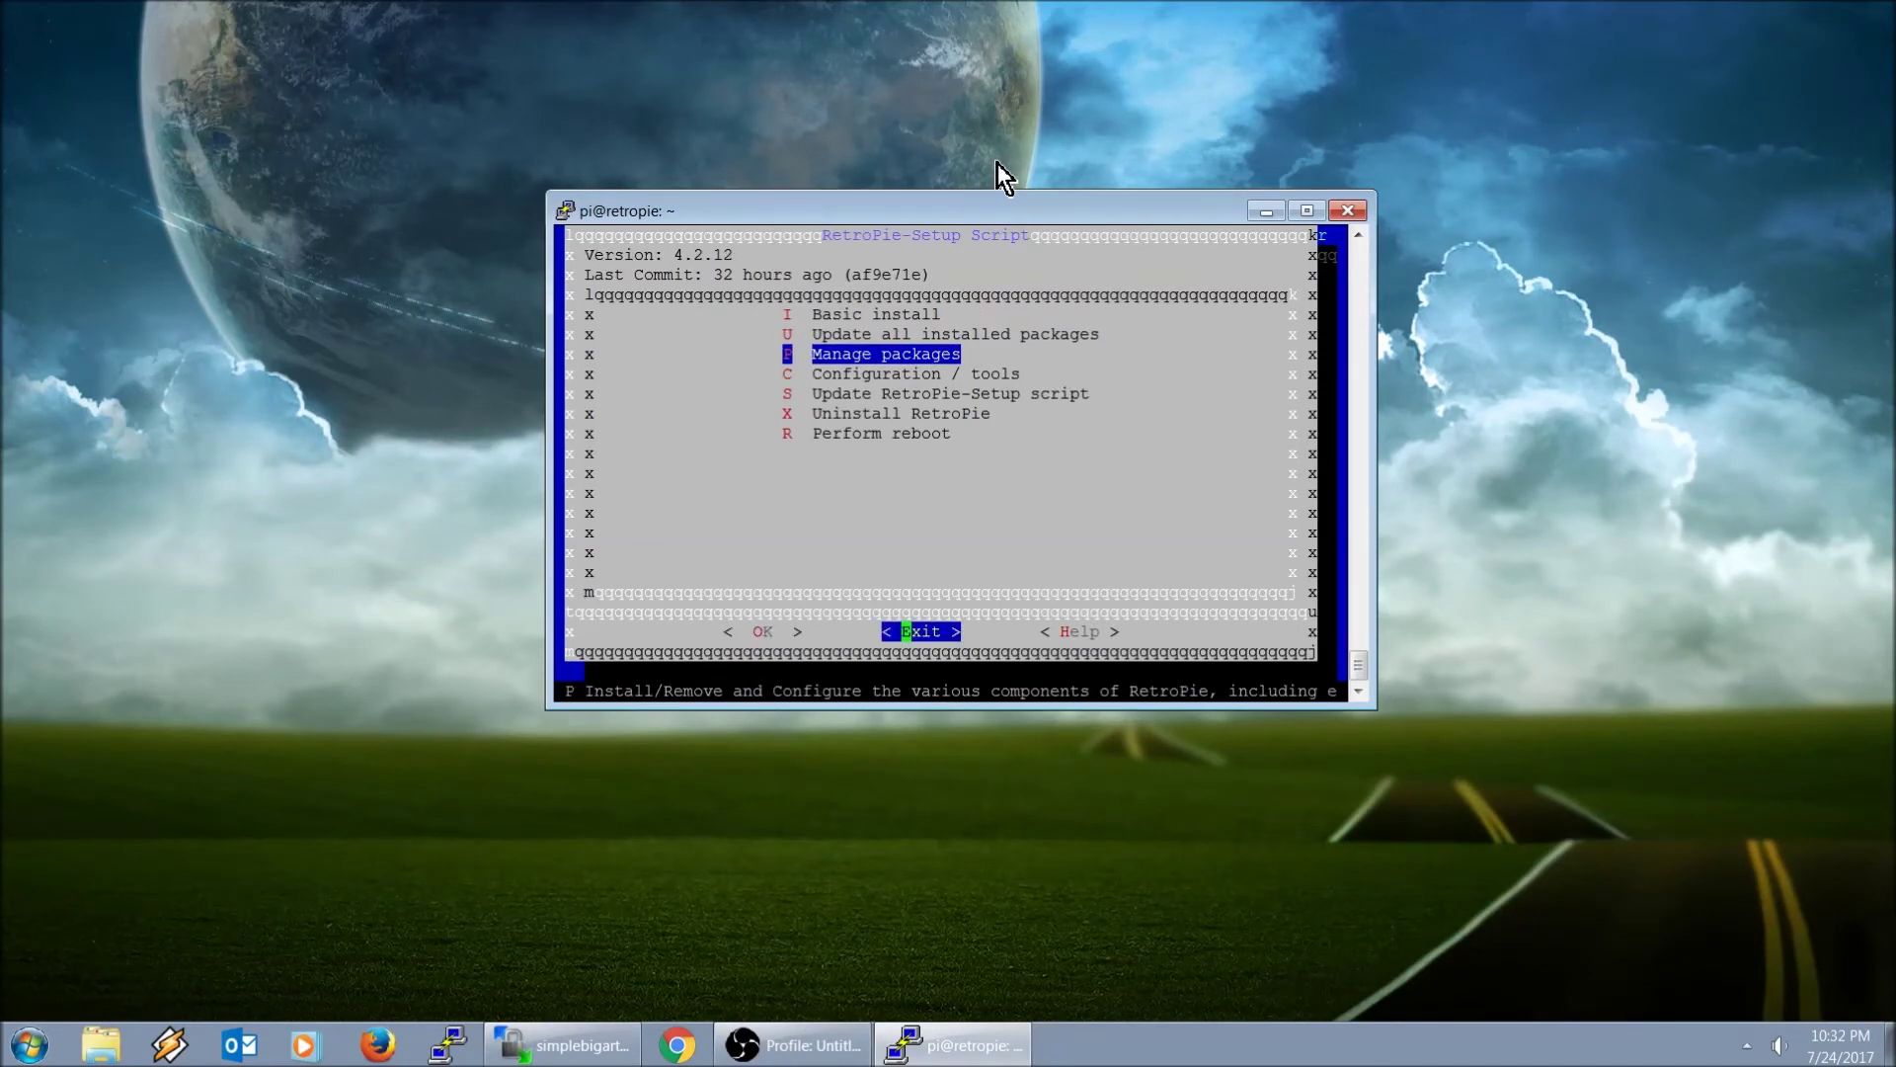
{"action": "key", "text": "Return"}
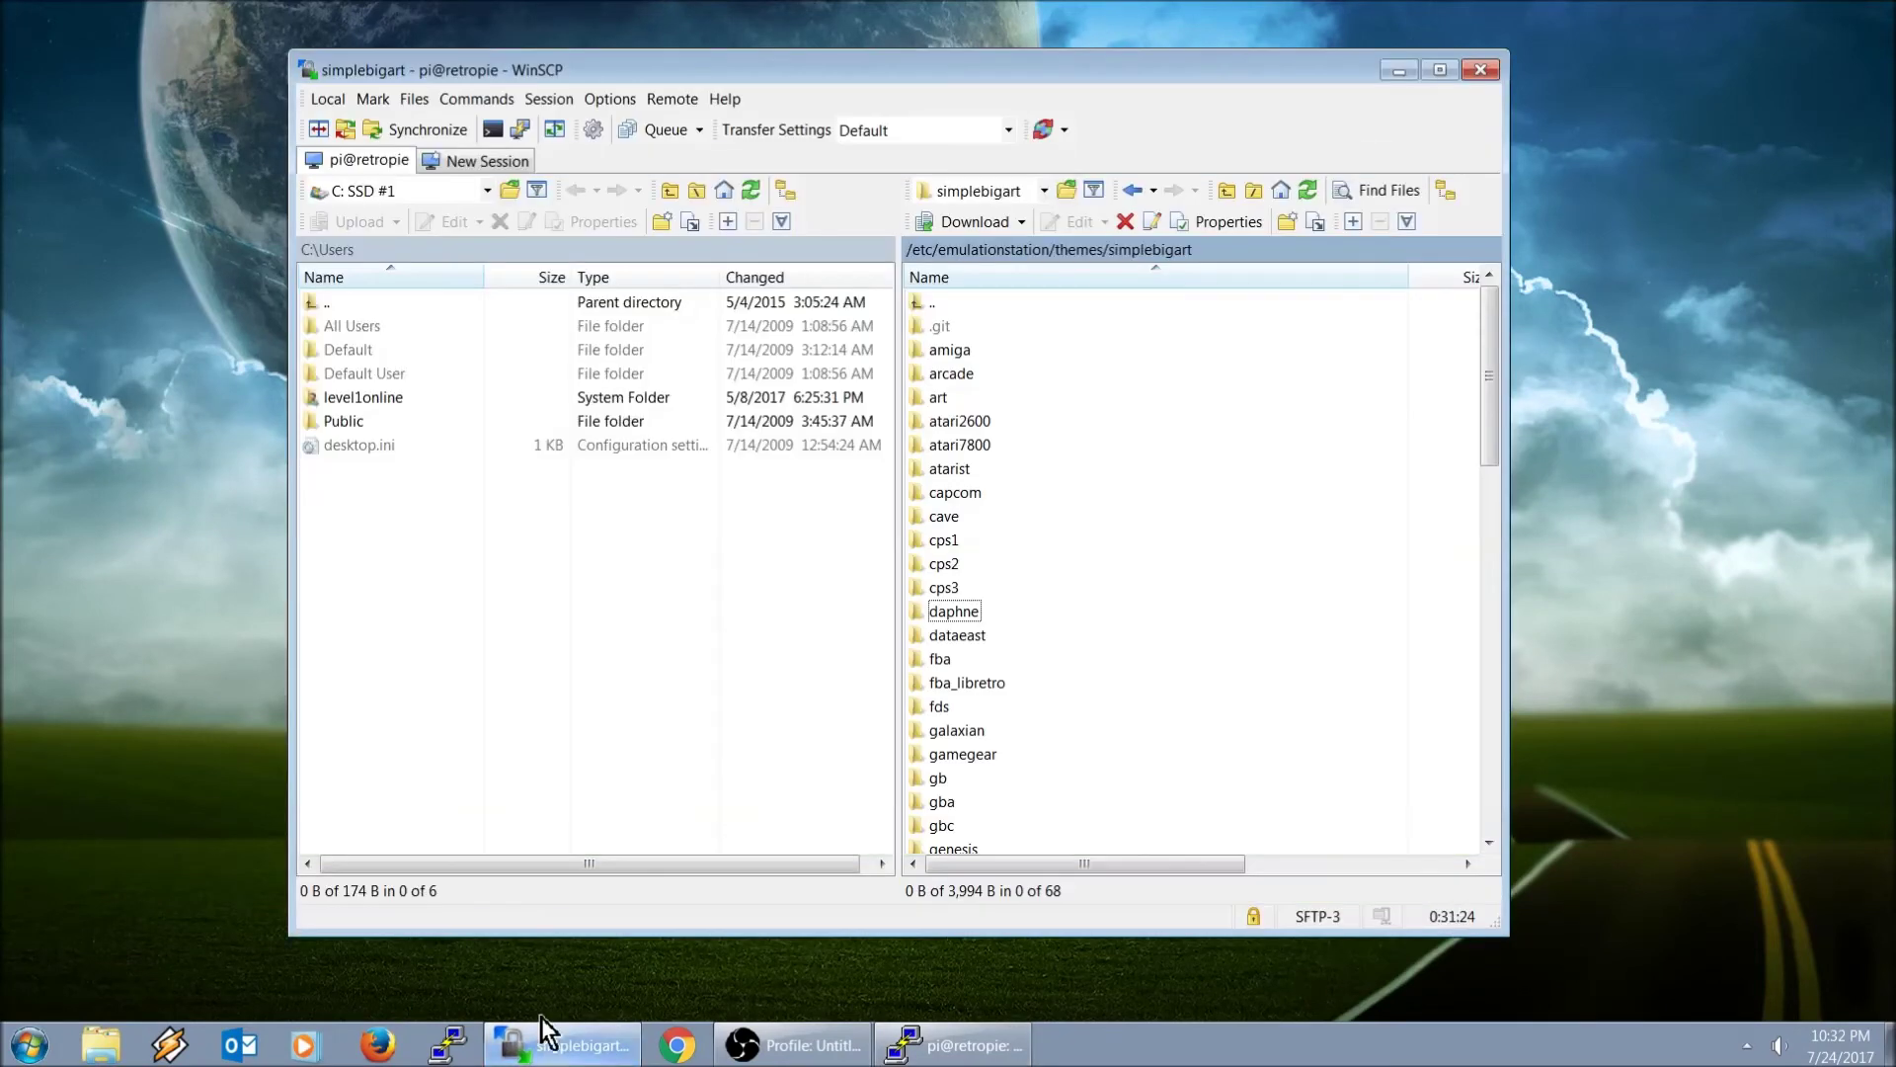
- Go to the remote /etc/emulationstation folder and open es_systems.cfg in the editor
{"action": "left_click", "coordinate": [1044, 192]}
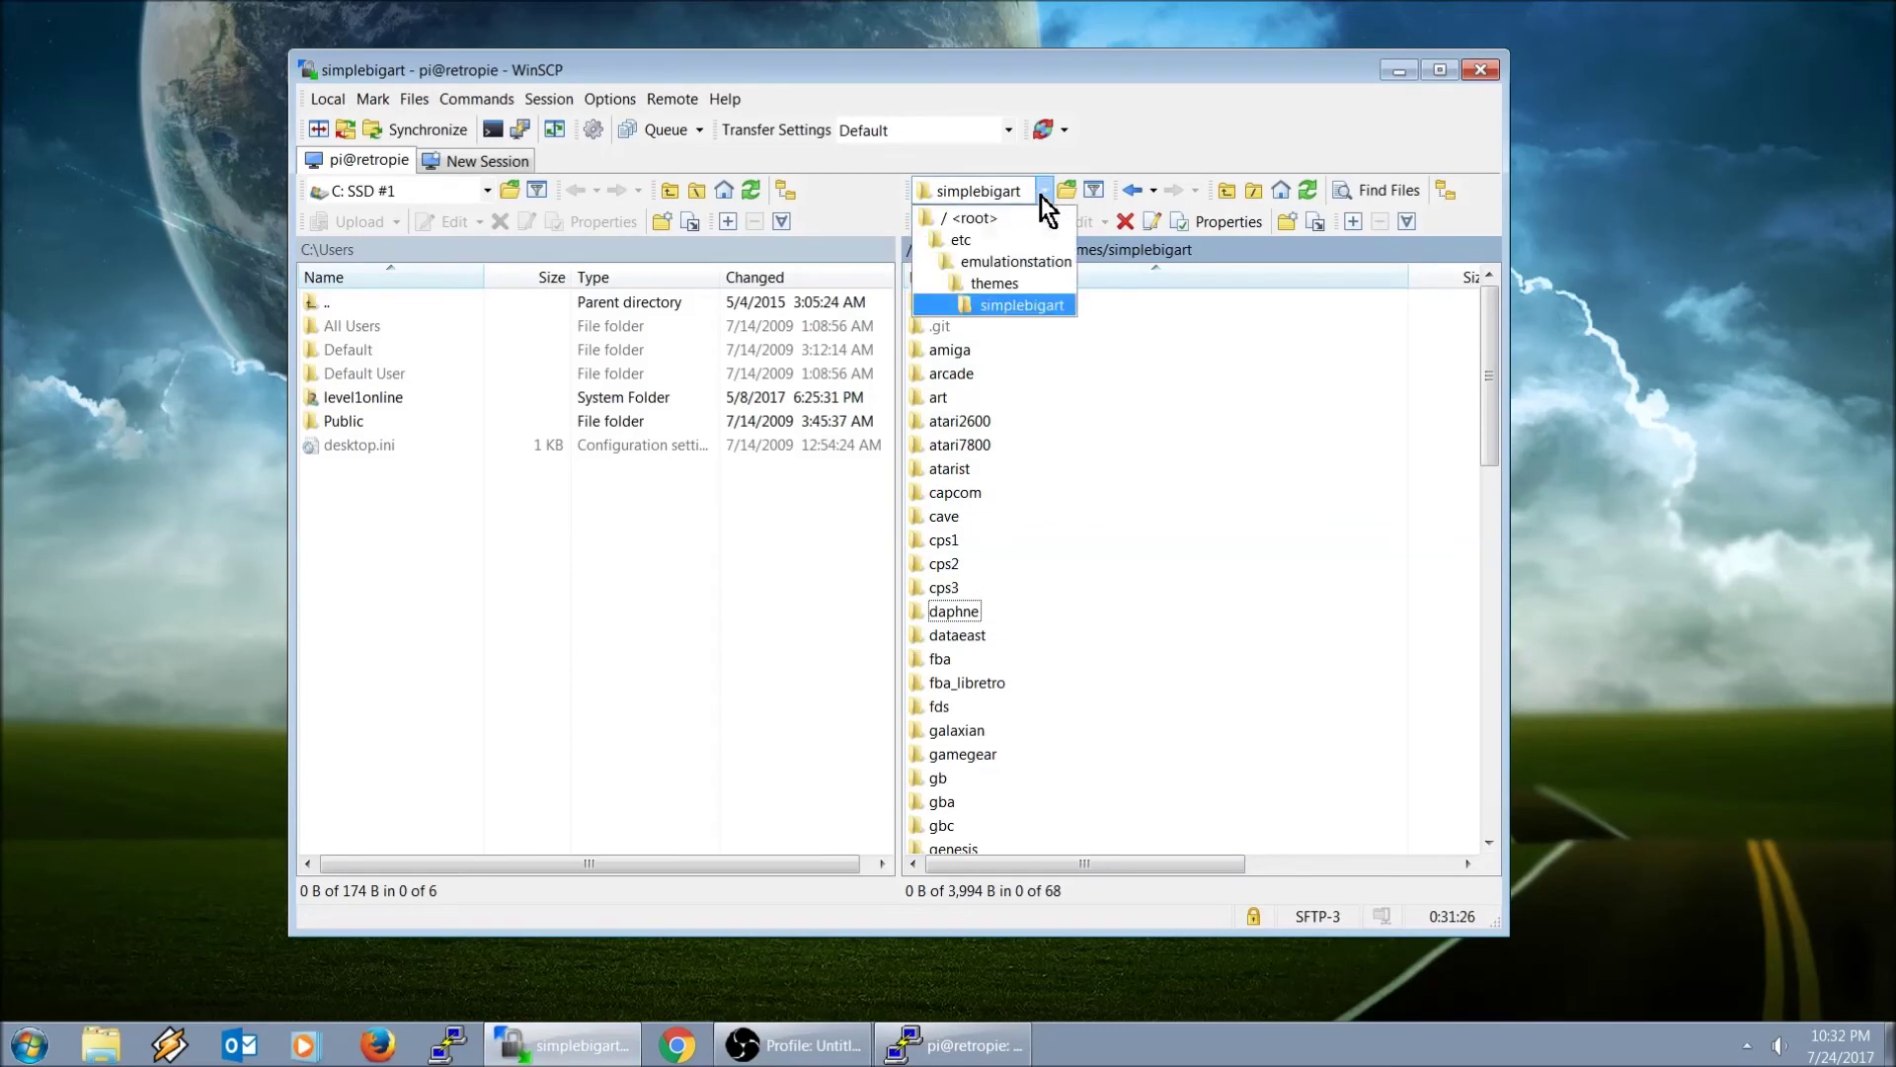
{"action": "left_click", "coordinate": [989, 264]}
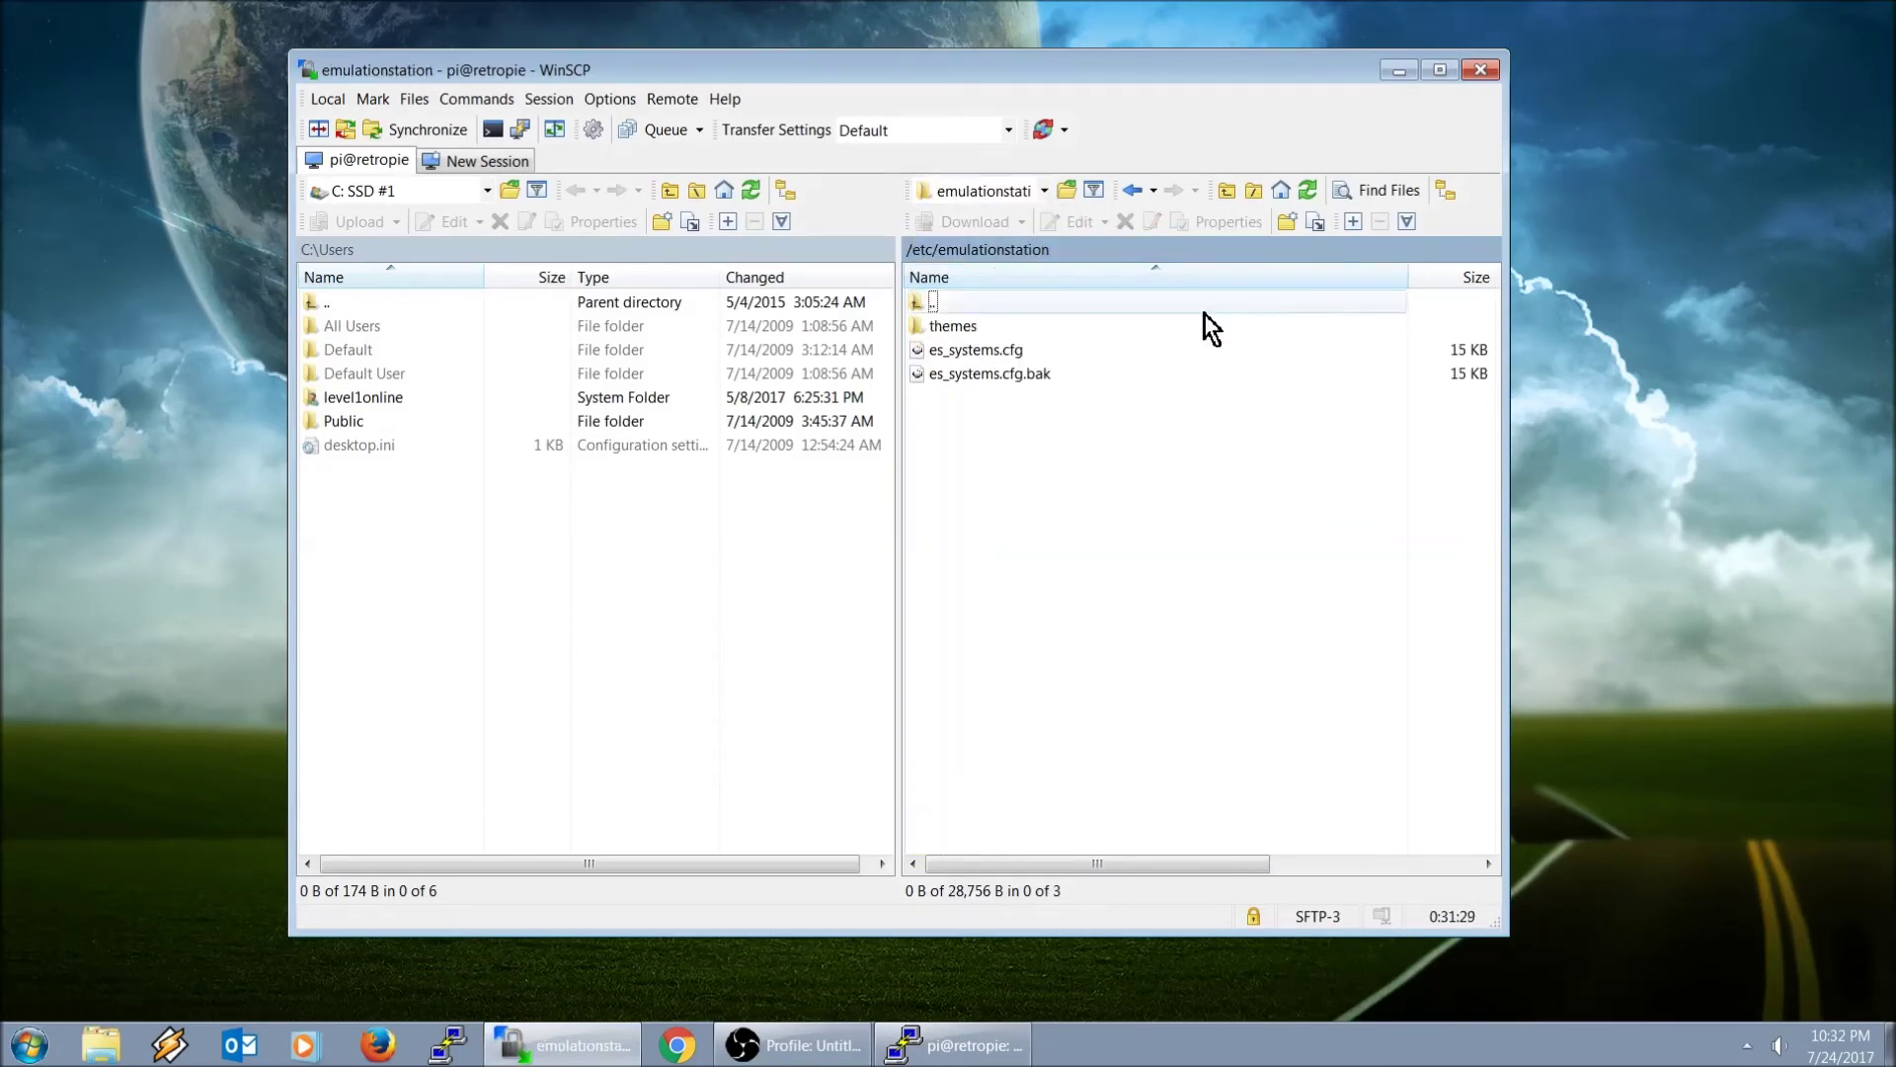
{"action": "double_click", "coordinate": [986, 351]}
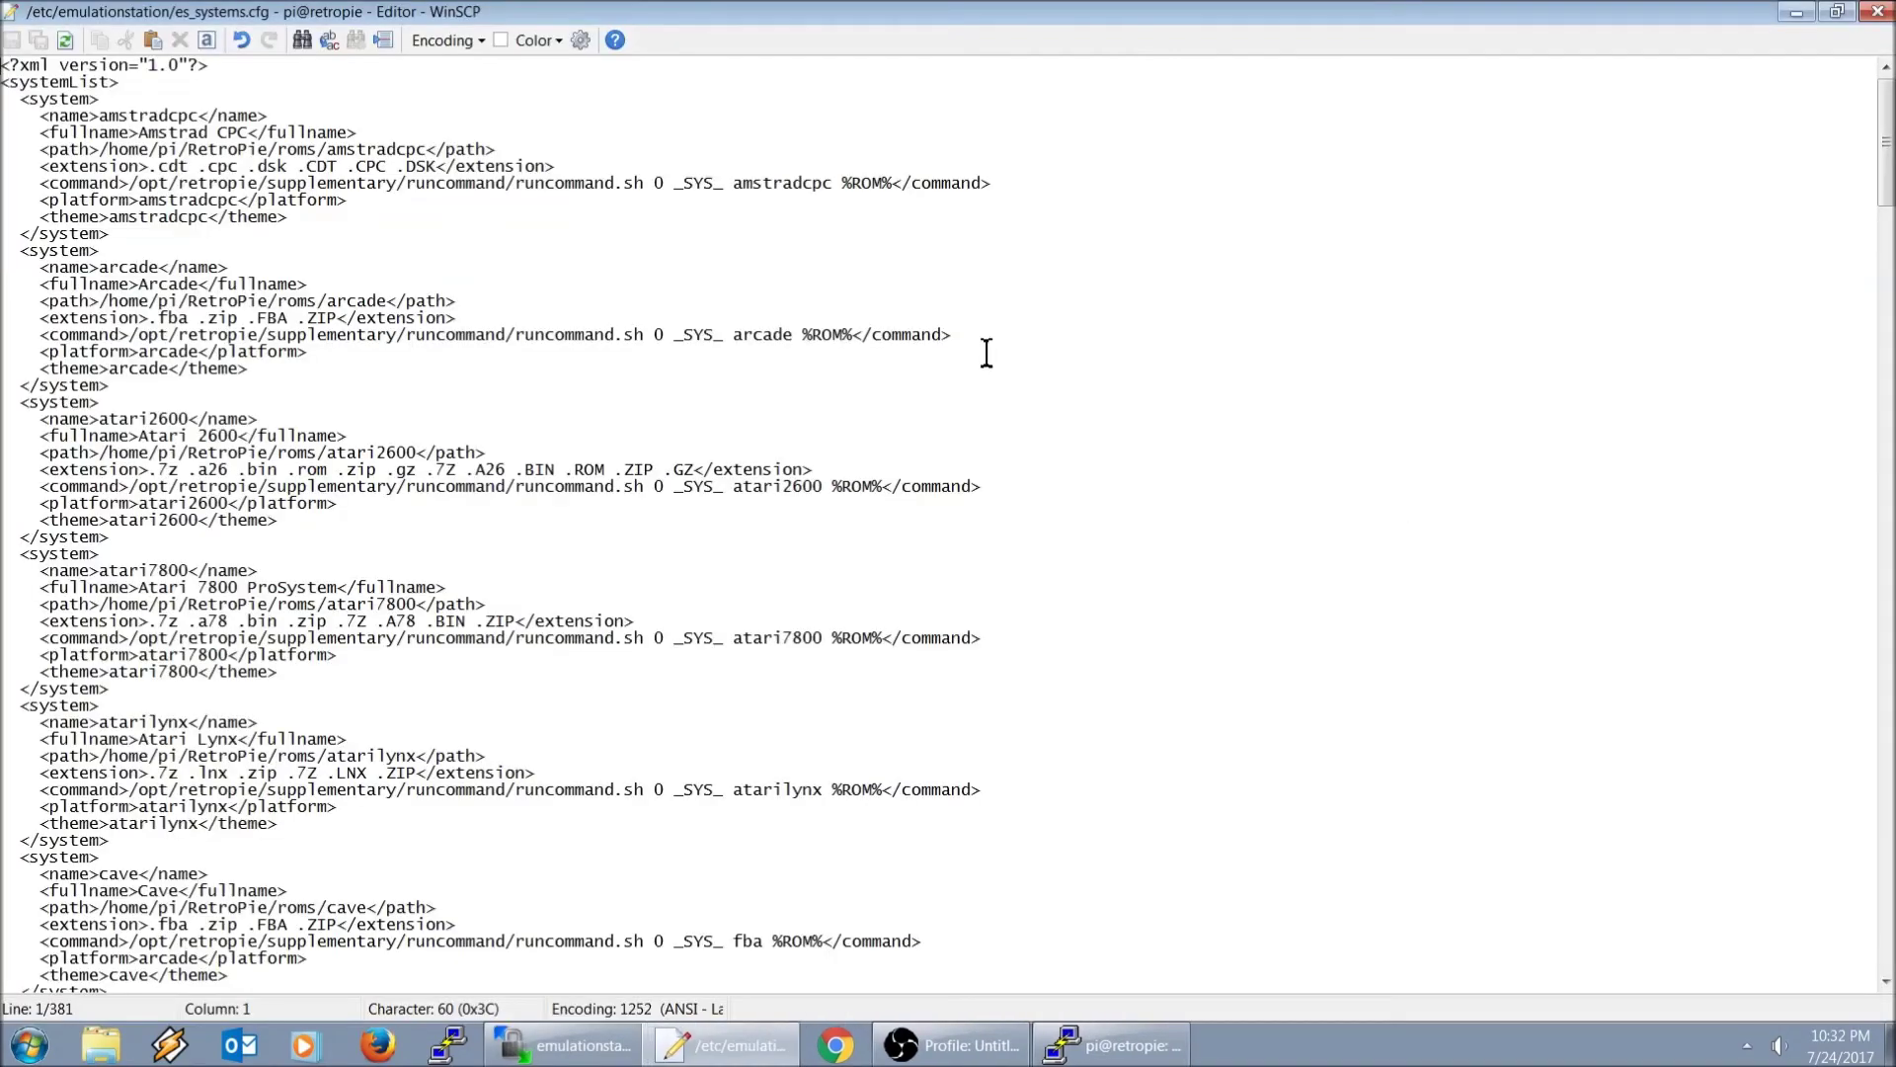
- Copy the entire daphne system block, from its opening to its closing system tag, and close the file
{"action": "scroll", "coordinate": [311, 459], "scroll_direction": "down", "scroll_amount": 9}
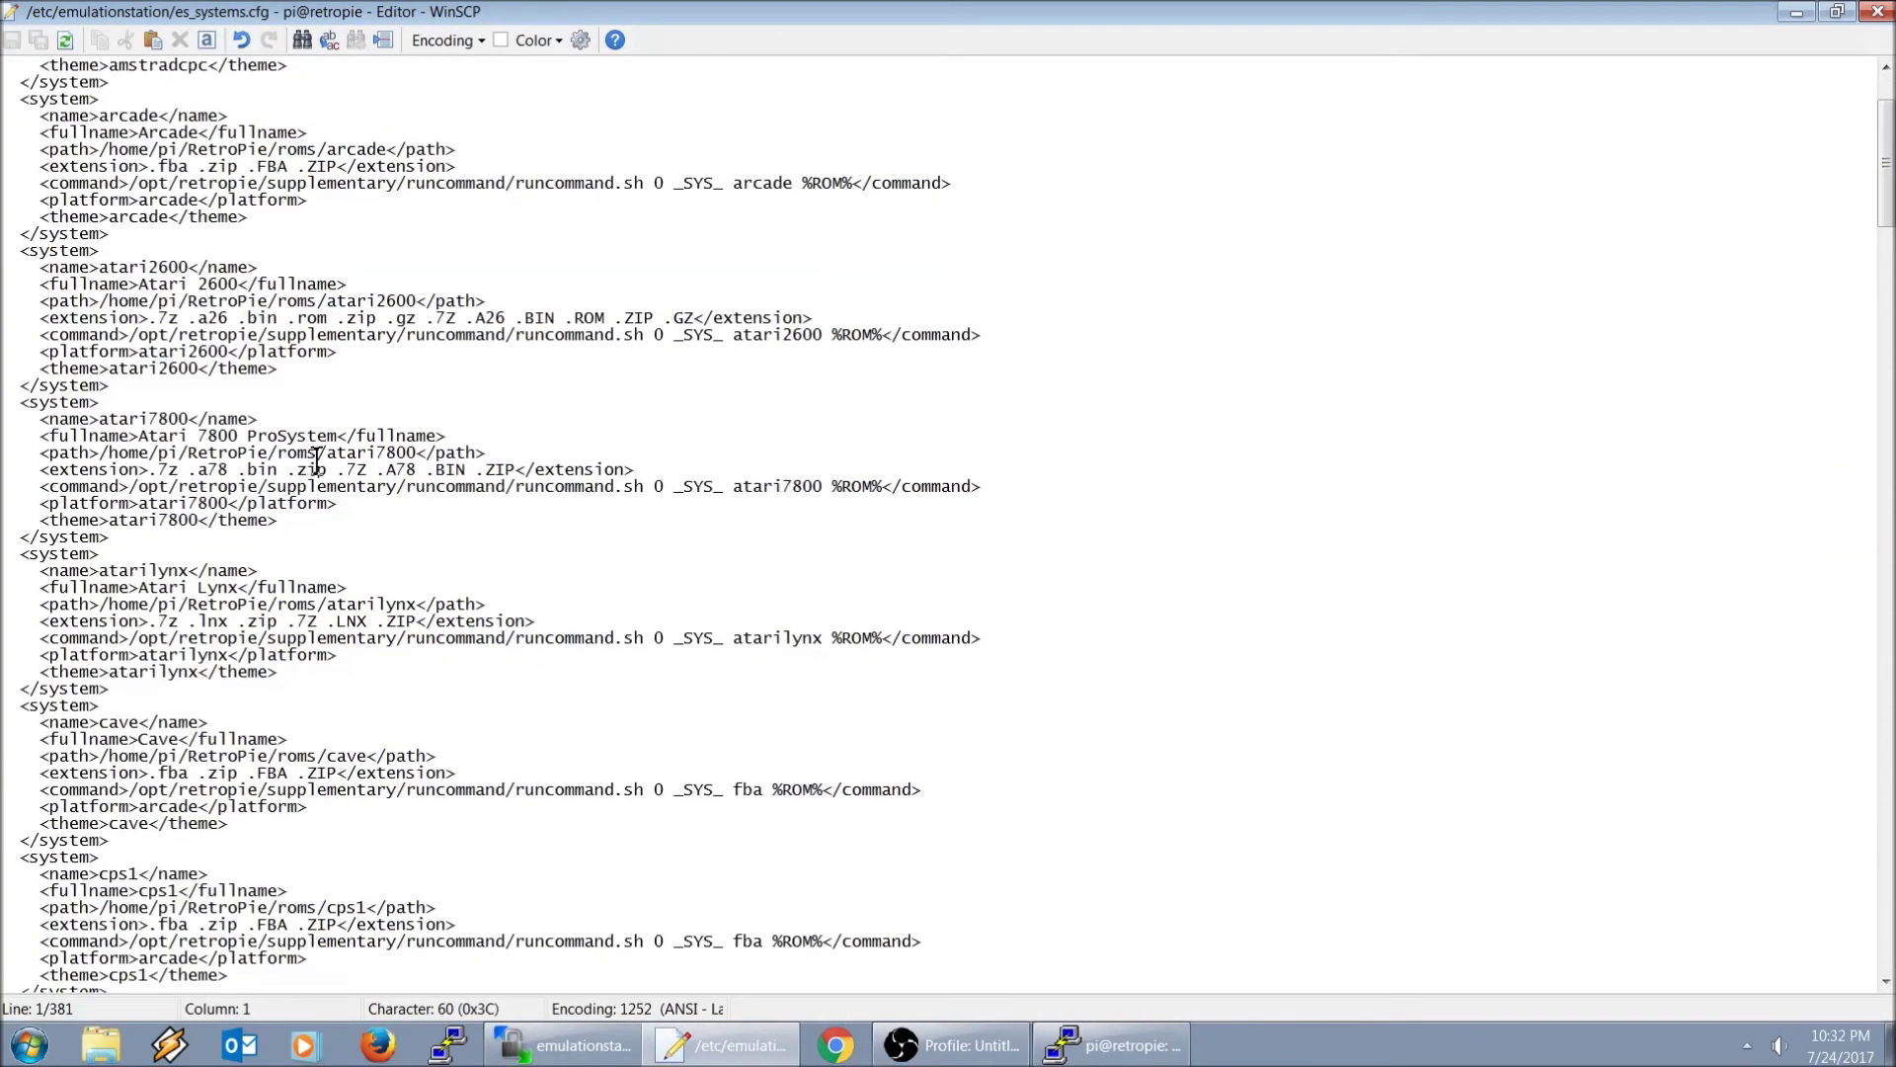
{"action": "scroll", "coordinate": [330, 457], "scroll_direction": "down", "scroll_amount": 10}
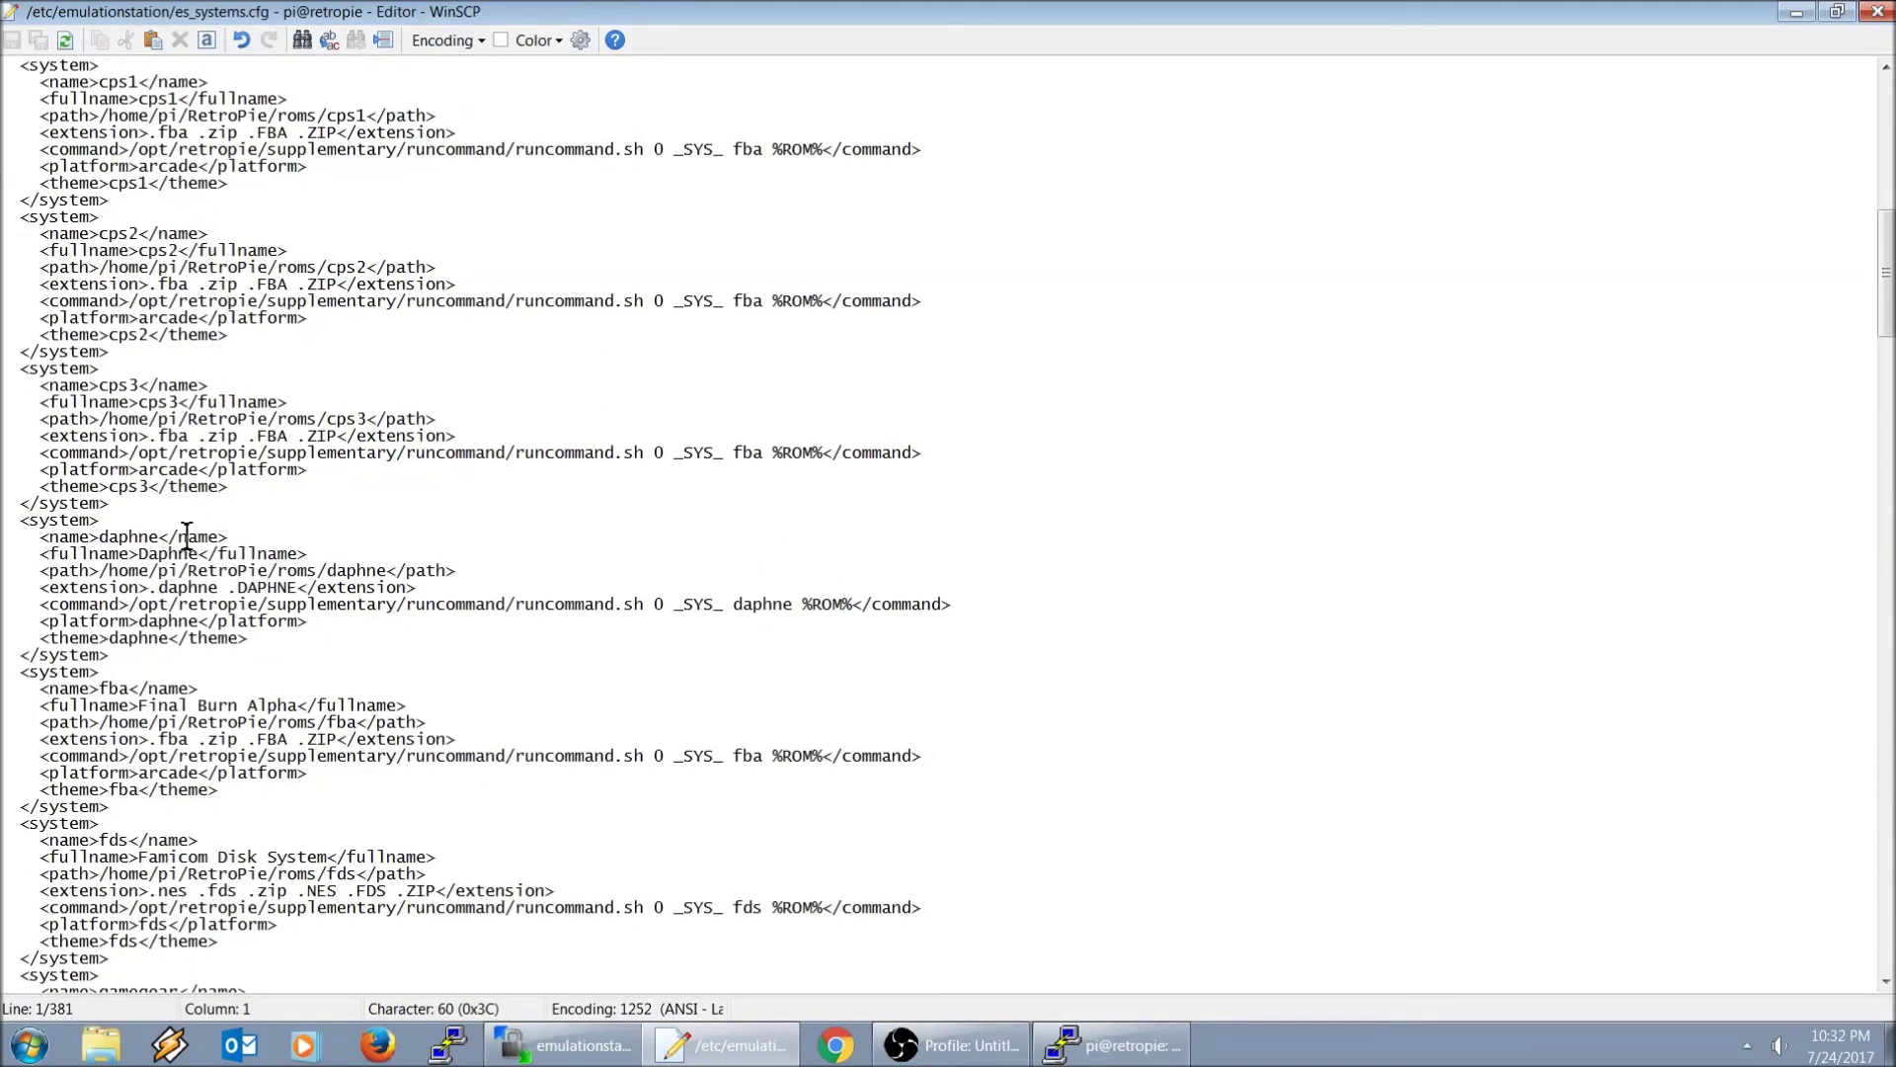
{"action": "scroll", "coordinate": [187, 536], "scroll_direction": "down", "scroll_amount": 2}
{"action": "left_click_drag", "start_coordinate": [131, 551], "coordinate": [5, 434]}
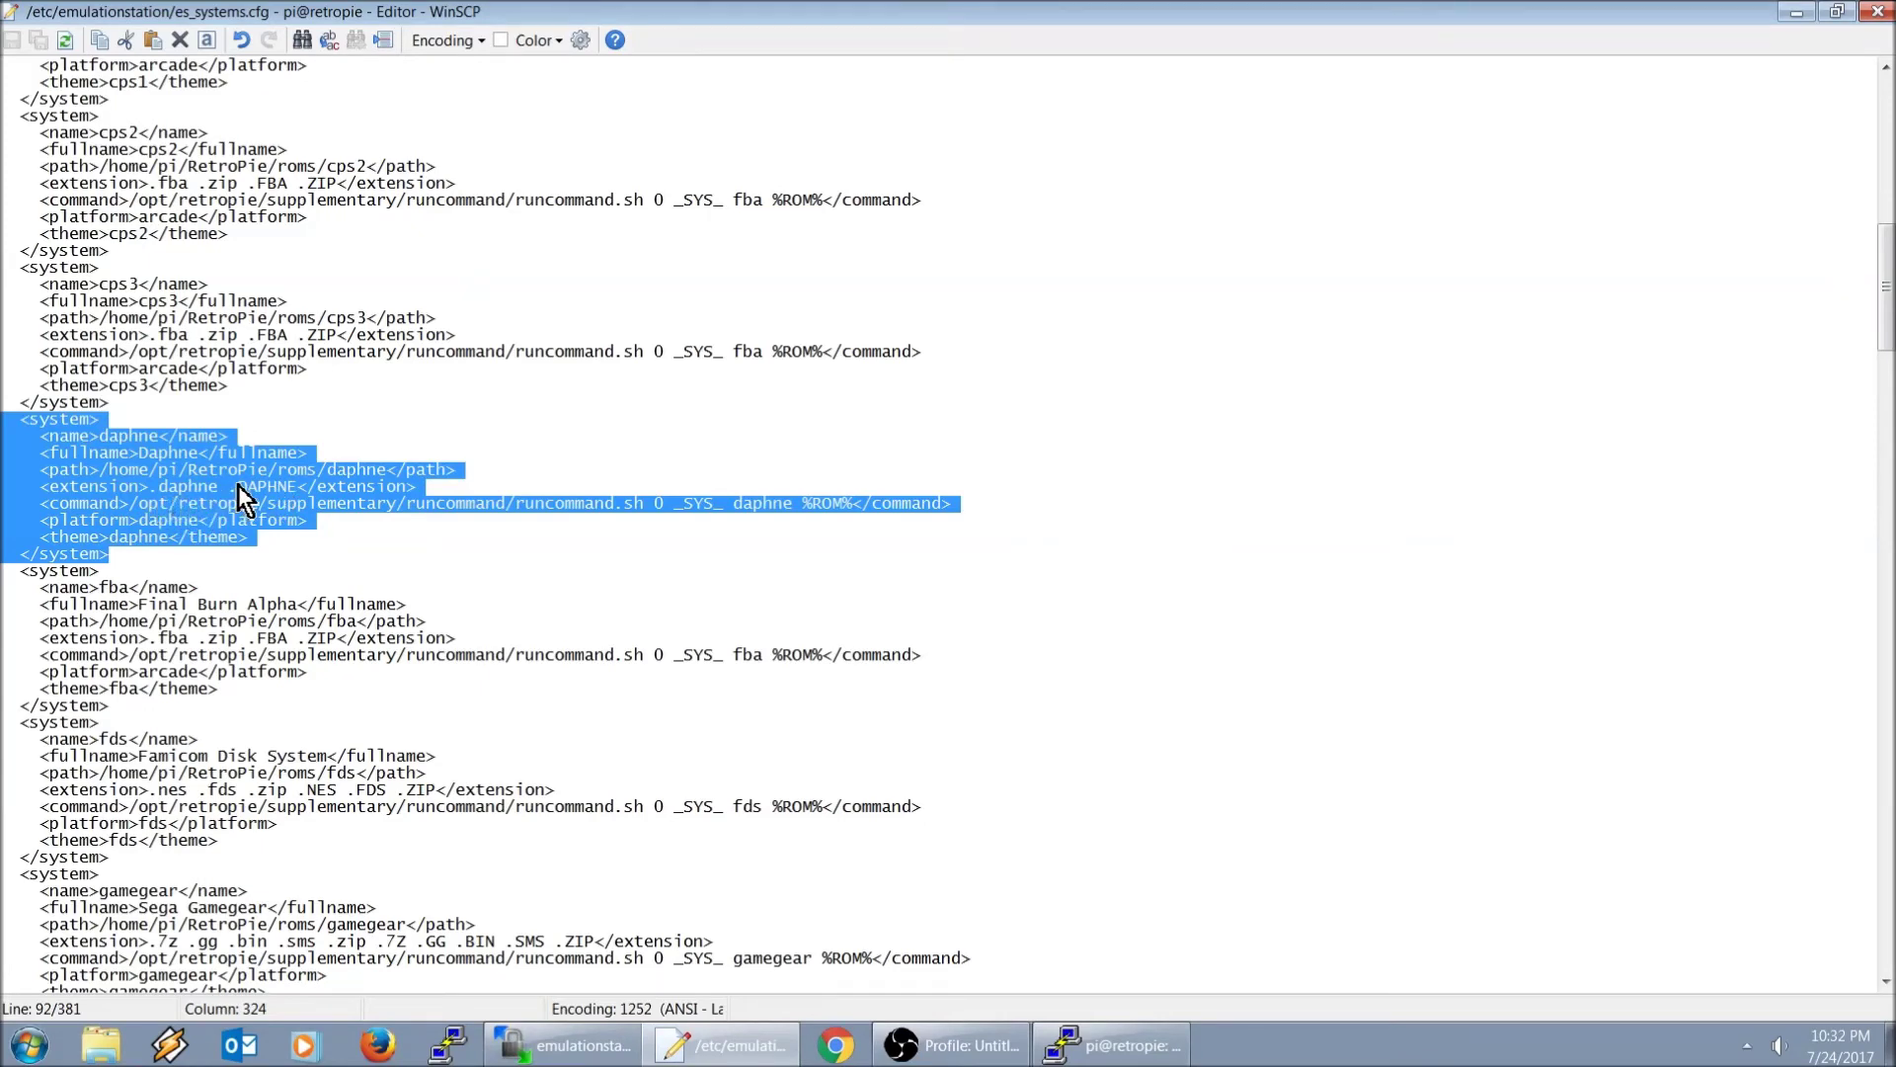
{"action": "right_click", "coordinate": [119, 454]}
{"action": "left_click", "coordinate": [181, 549]}
{"action": "left_click", "coordinate": [1885, 12]}
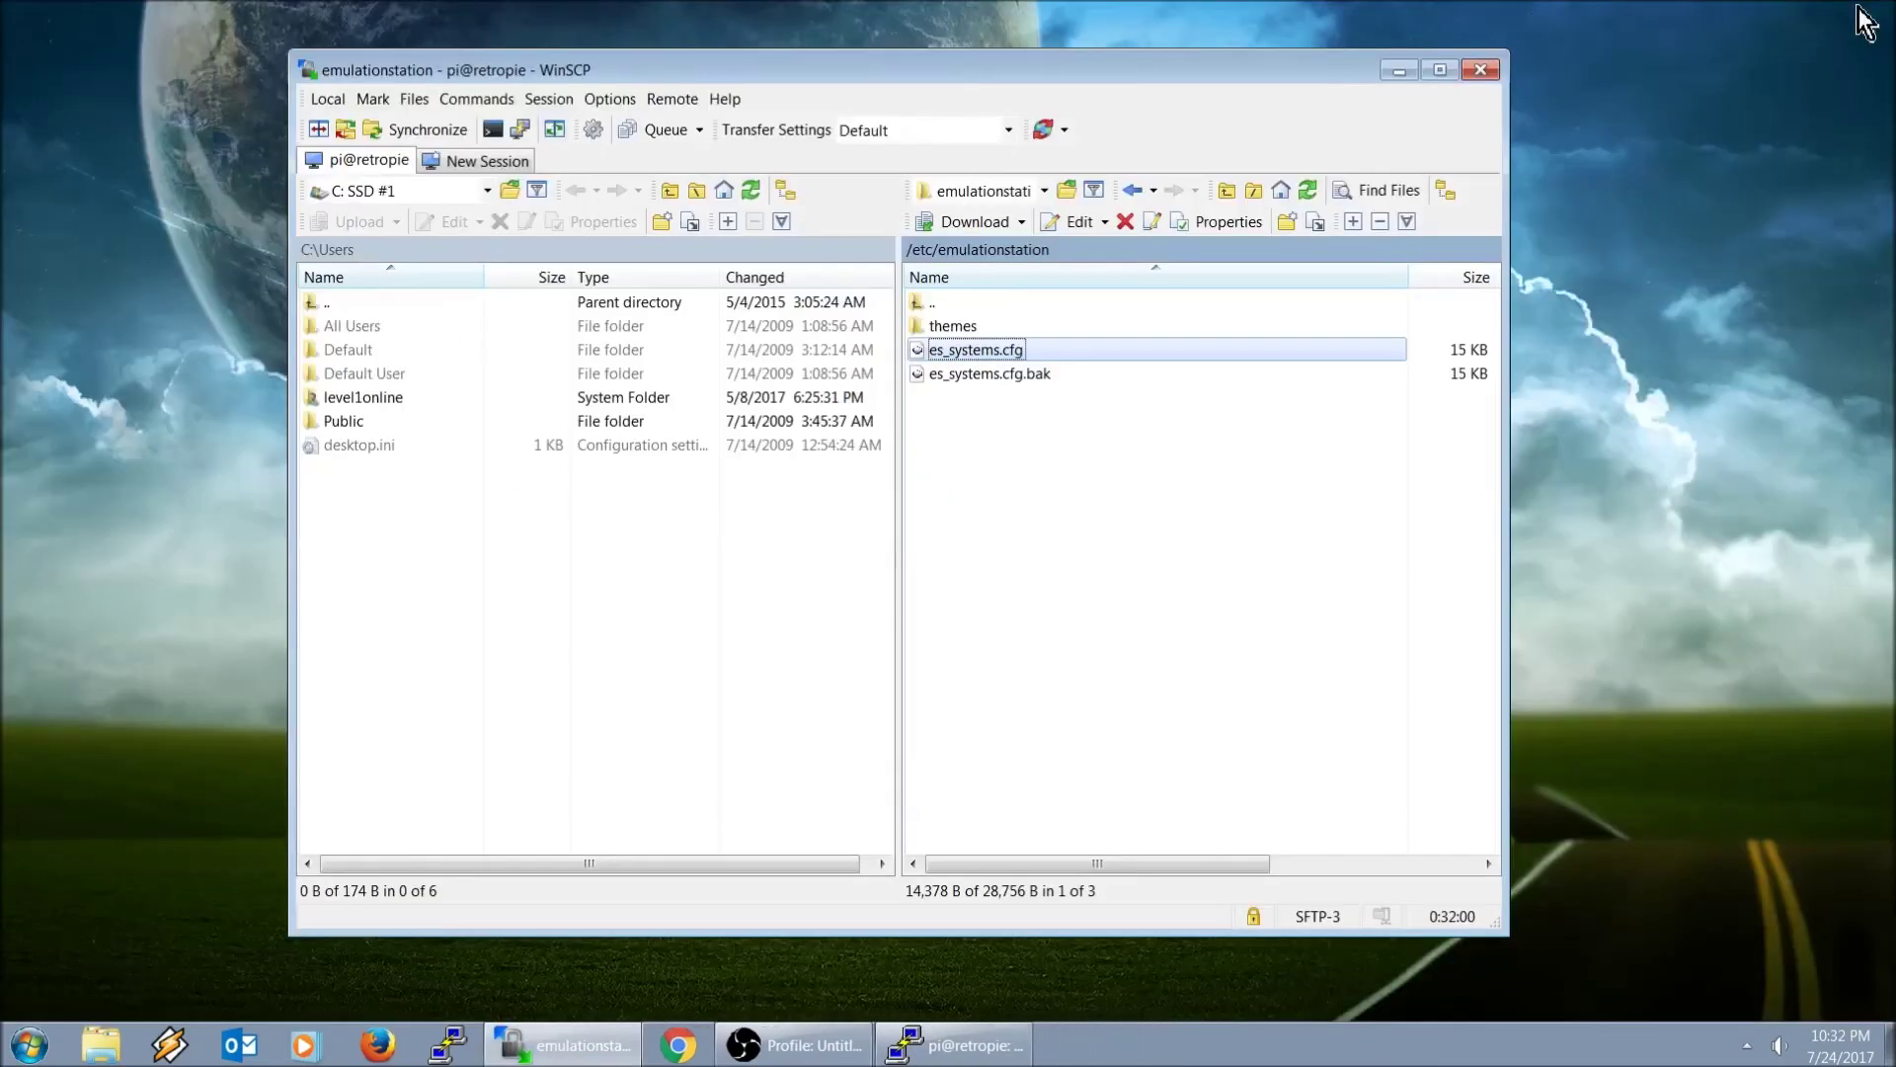
- Go from the remote root to /home/pi, enter the .emulationstation folder, and open its es_systems.cfg in the editor
{"action": "left_click", "coordinate": [1046, 190]}
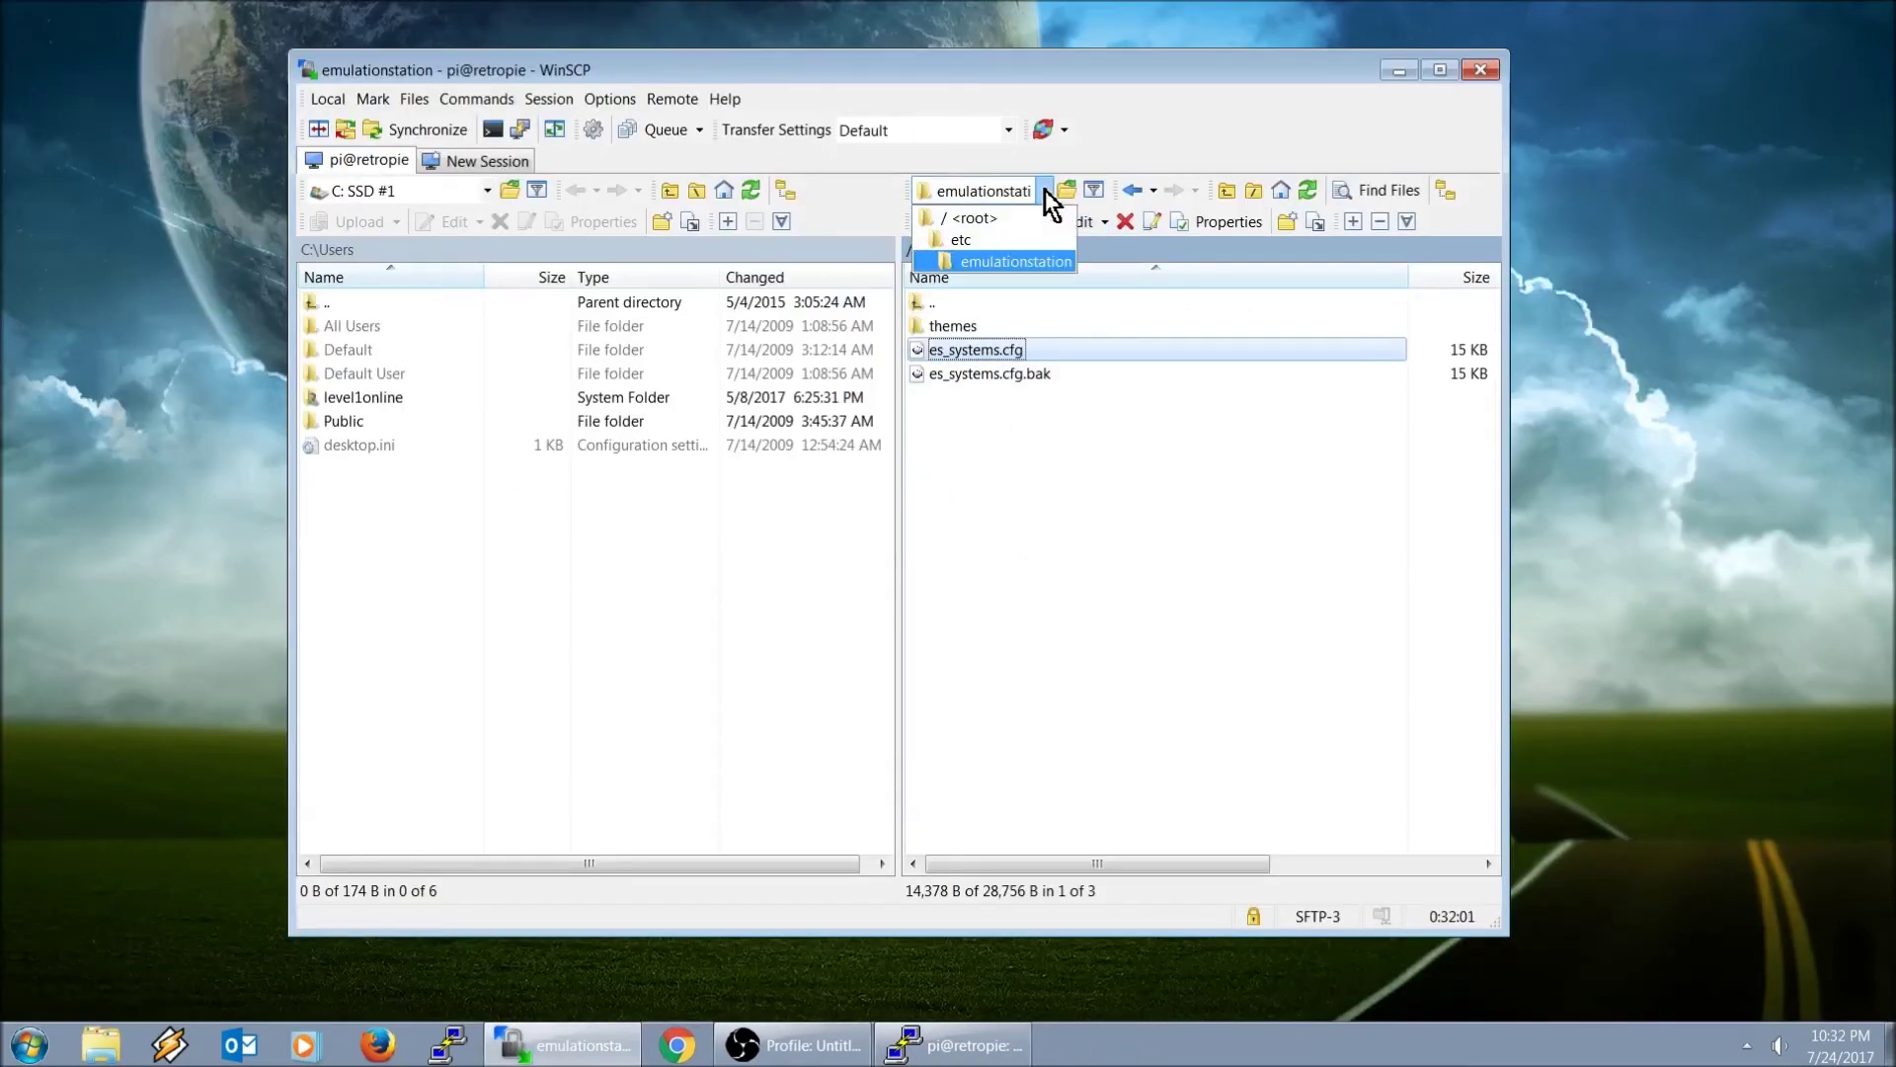
{"action": "left_click", "coordinate": [1004, 218]}
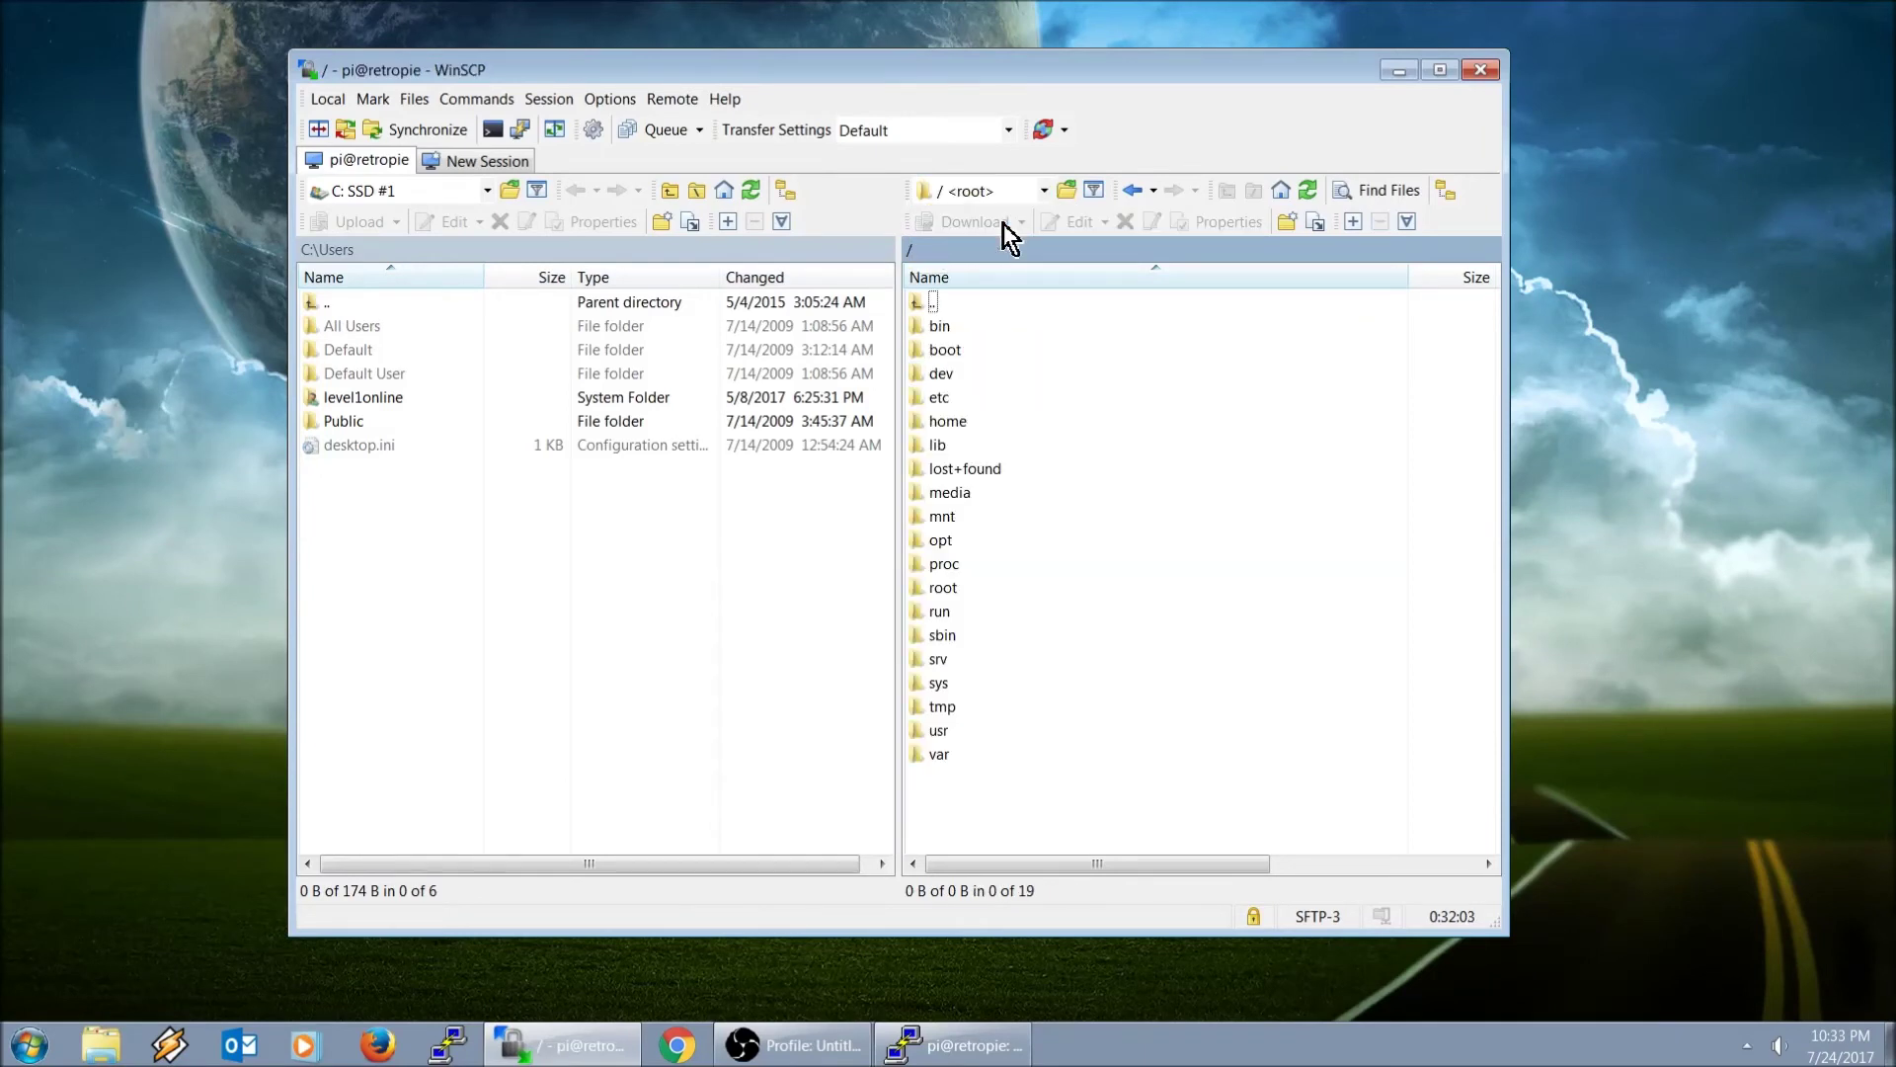
{"action": "double_click", "coordinate": [978, 421]}
{"action": "double_click", "coordinate": [954, 327]}
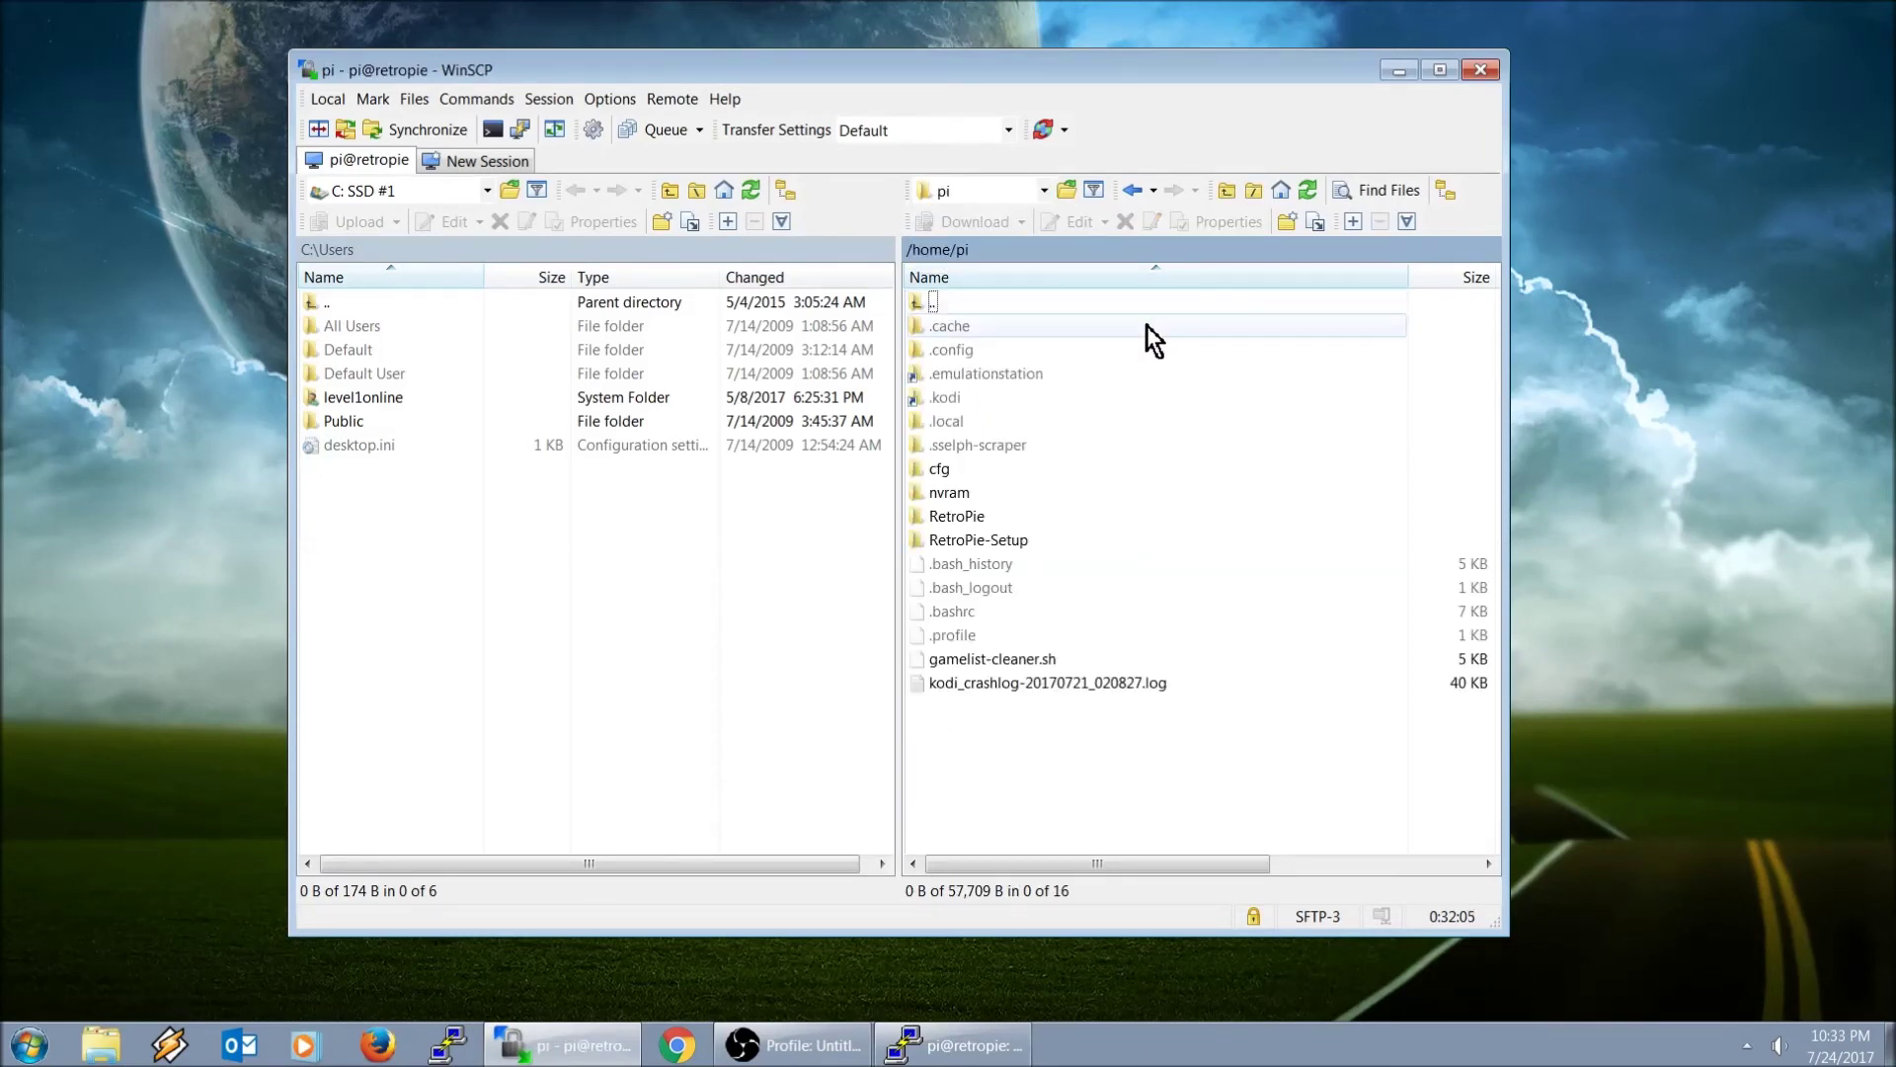
{"action": "double_click", "coordinate": [970, 371]}
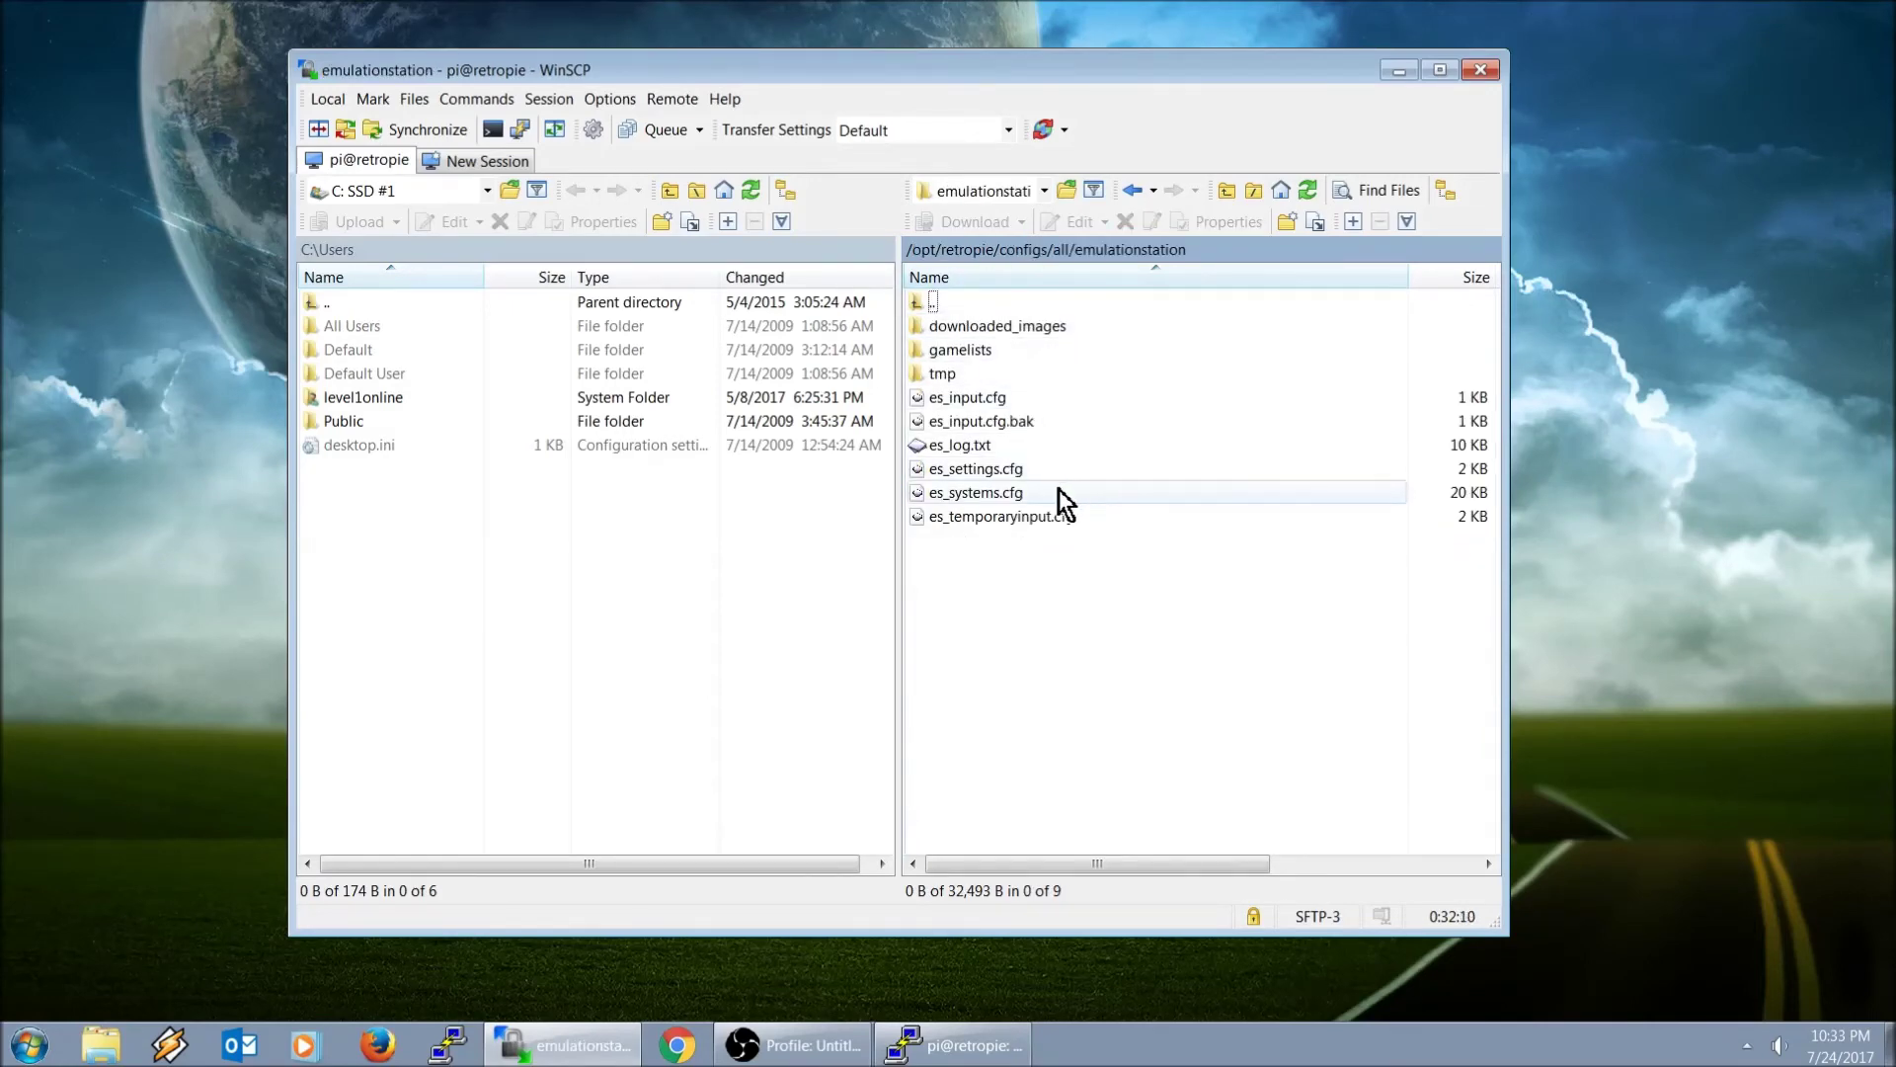
{"action": "left_click", "coordinate": [987, 490]}
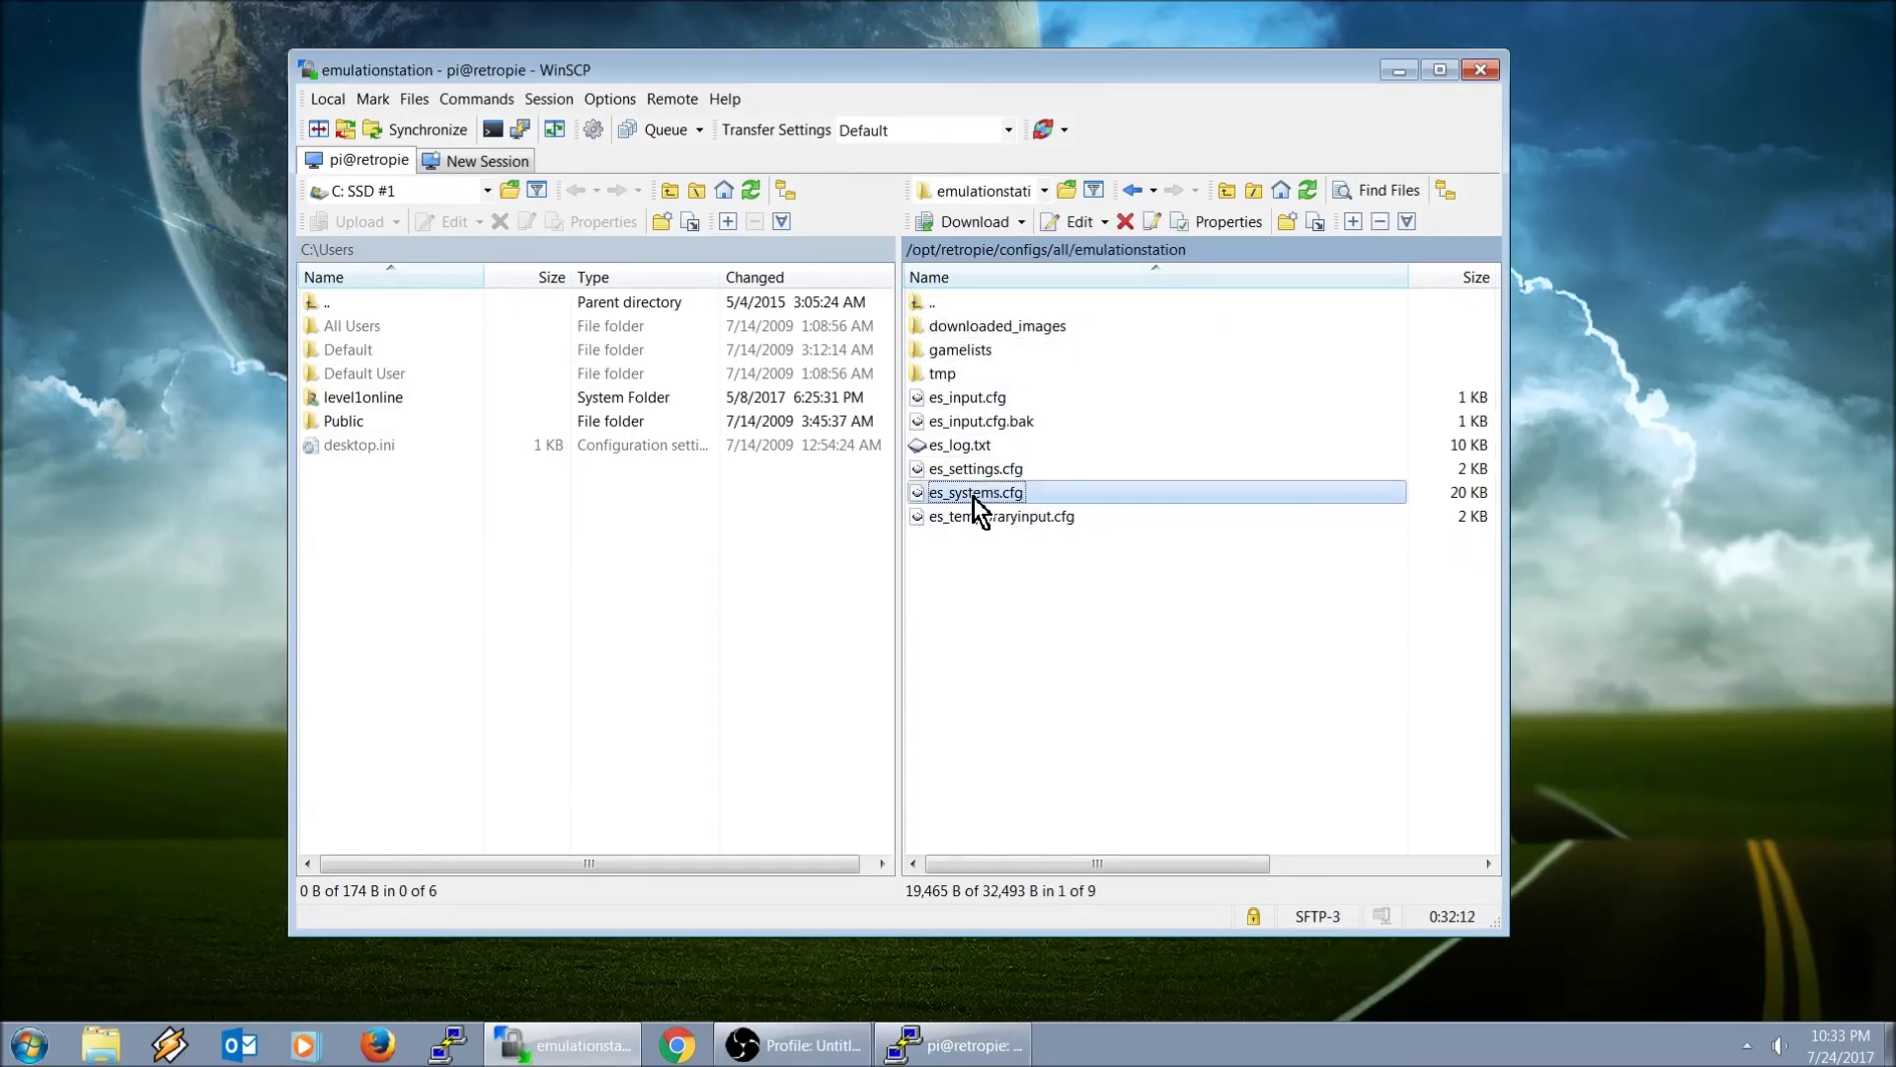
{"action": "double_click", "coordinate": [974, 496]}
- Paste the copied daphne system block after the ports system, before the closing systemList tag, and save and close es_systems.cfg
{"action": "scroll", "coordinate": [454, 460], "scroll_direction": "down", "scroll_amount": 15}
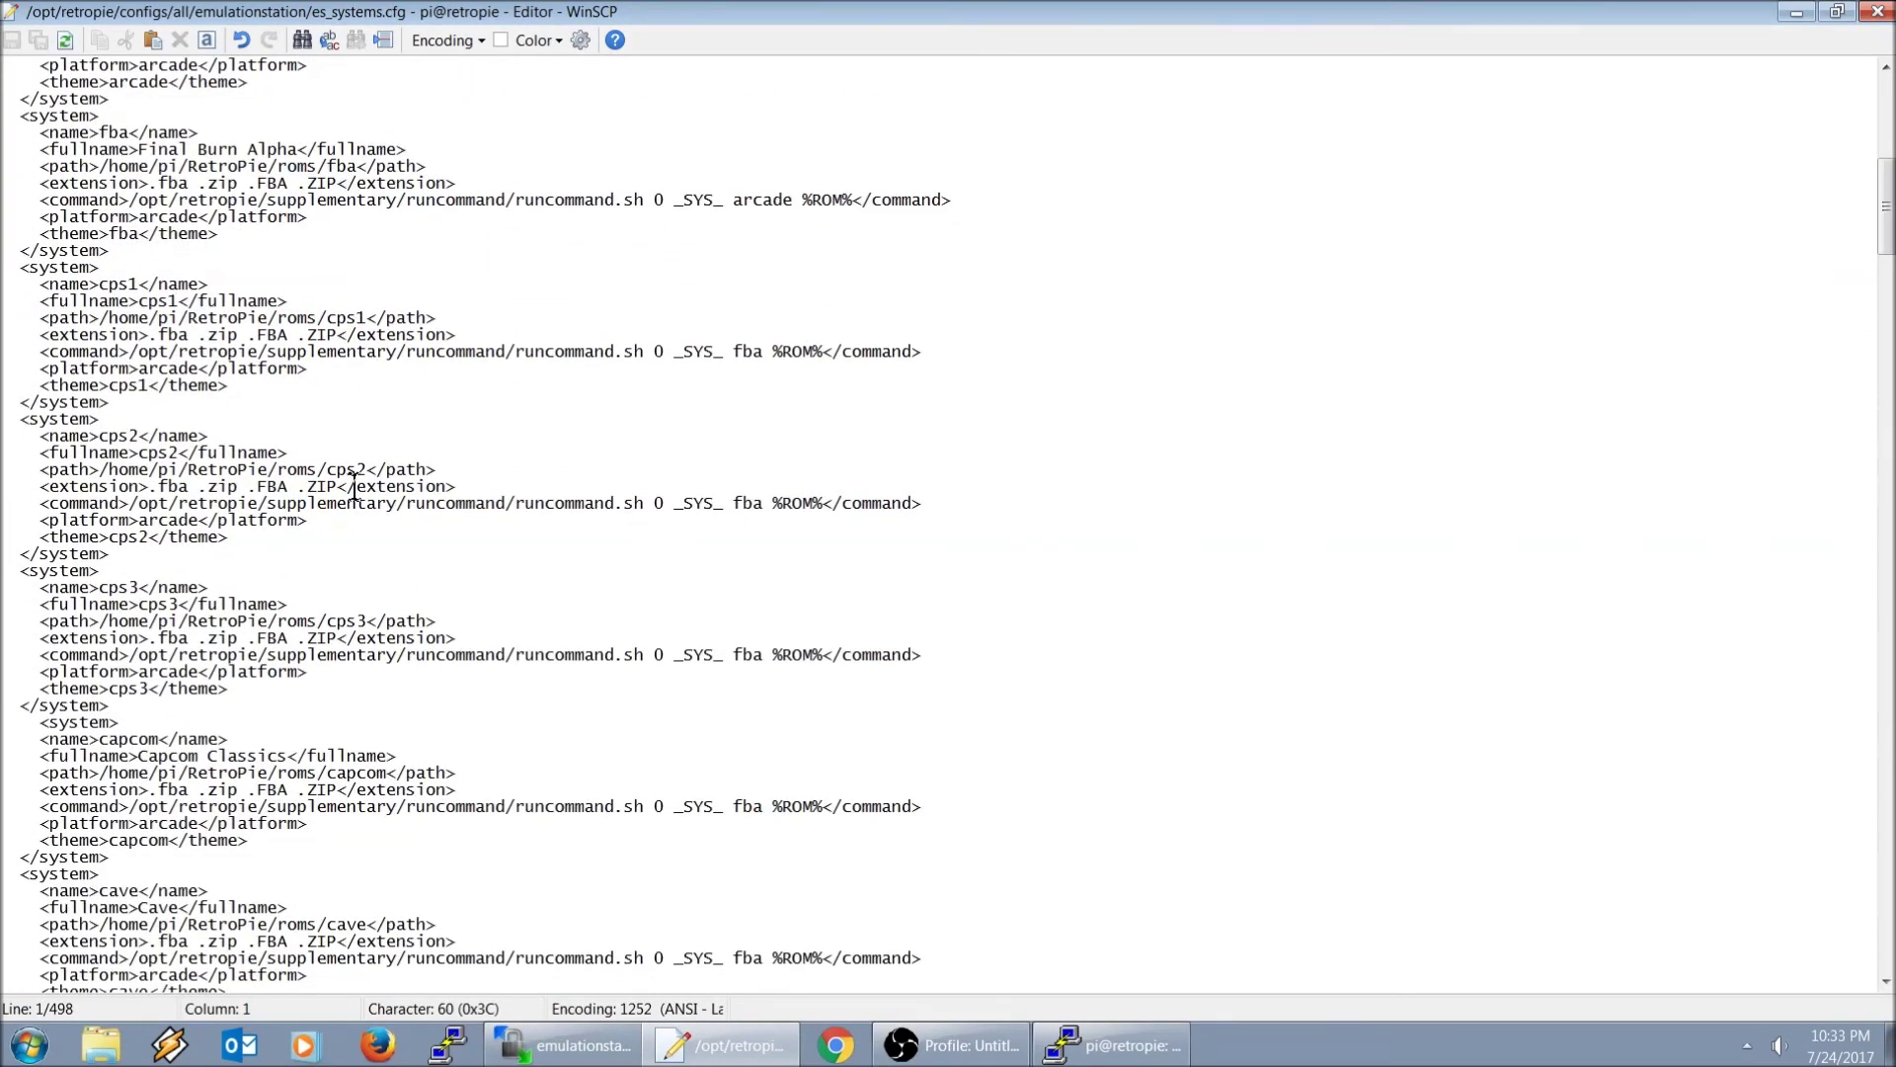
{"action": "scroll", "coordinate": [361, 484], "scroll_direction": "down", "scroll_amount": 3}
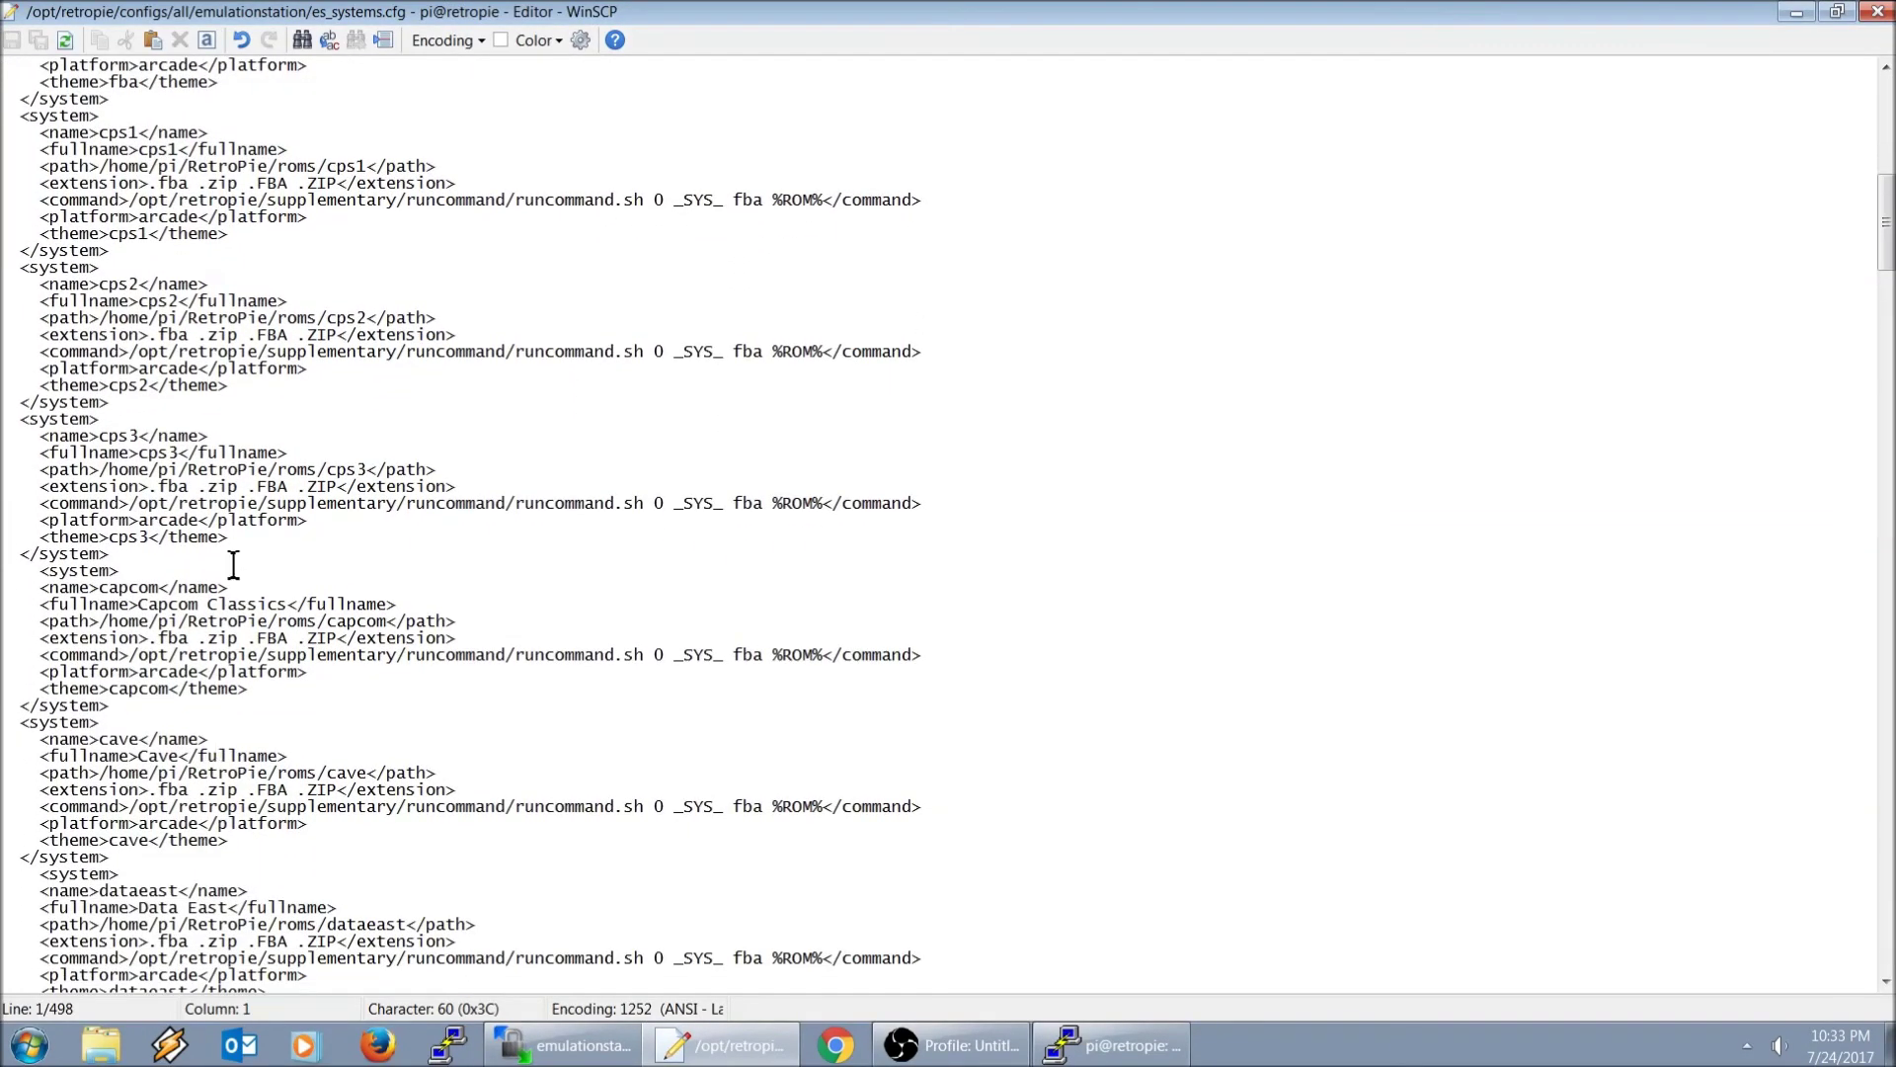
{"action": "scroll", "coordinate": [233, 564], "scroll_direction": "up", "scroll_amount": 13}
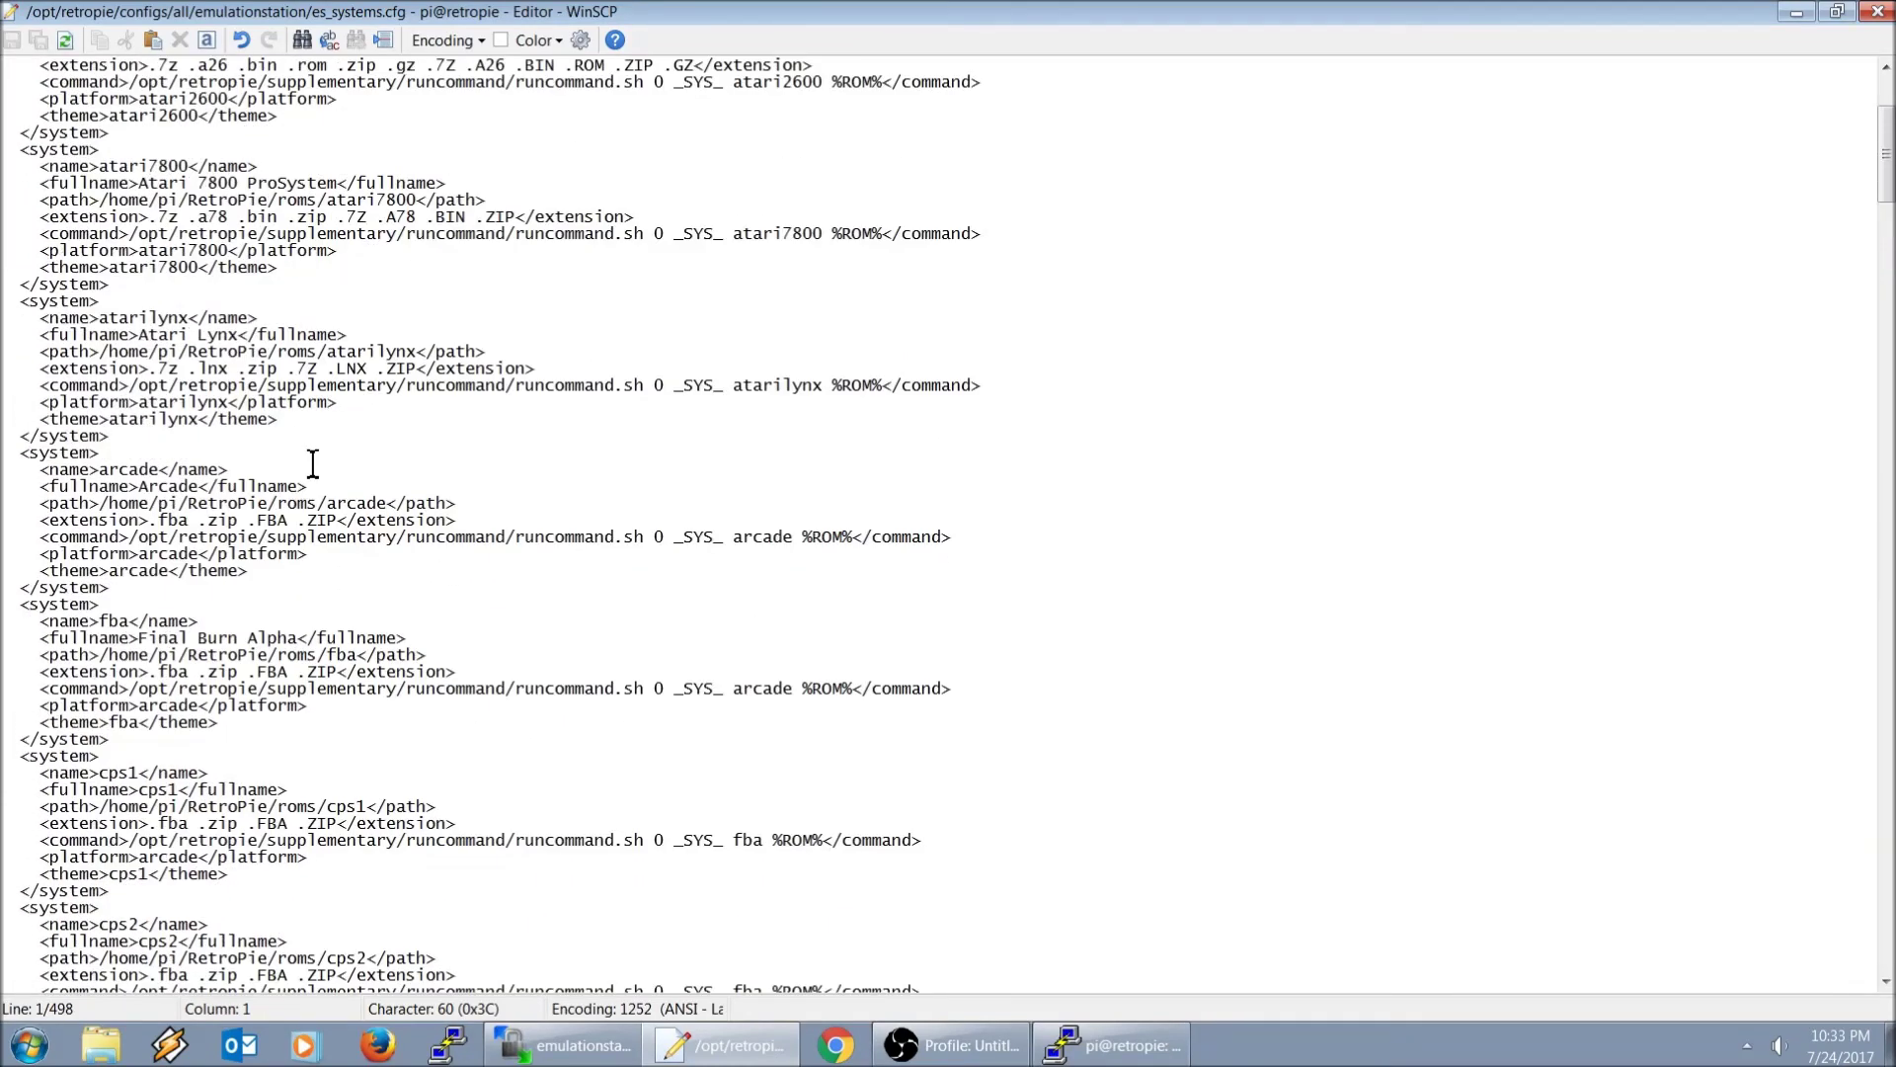
{"action": "scroll", "coordinate": [313, 462], "scroll_direction": "up", "scroll_amount": 5}
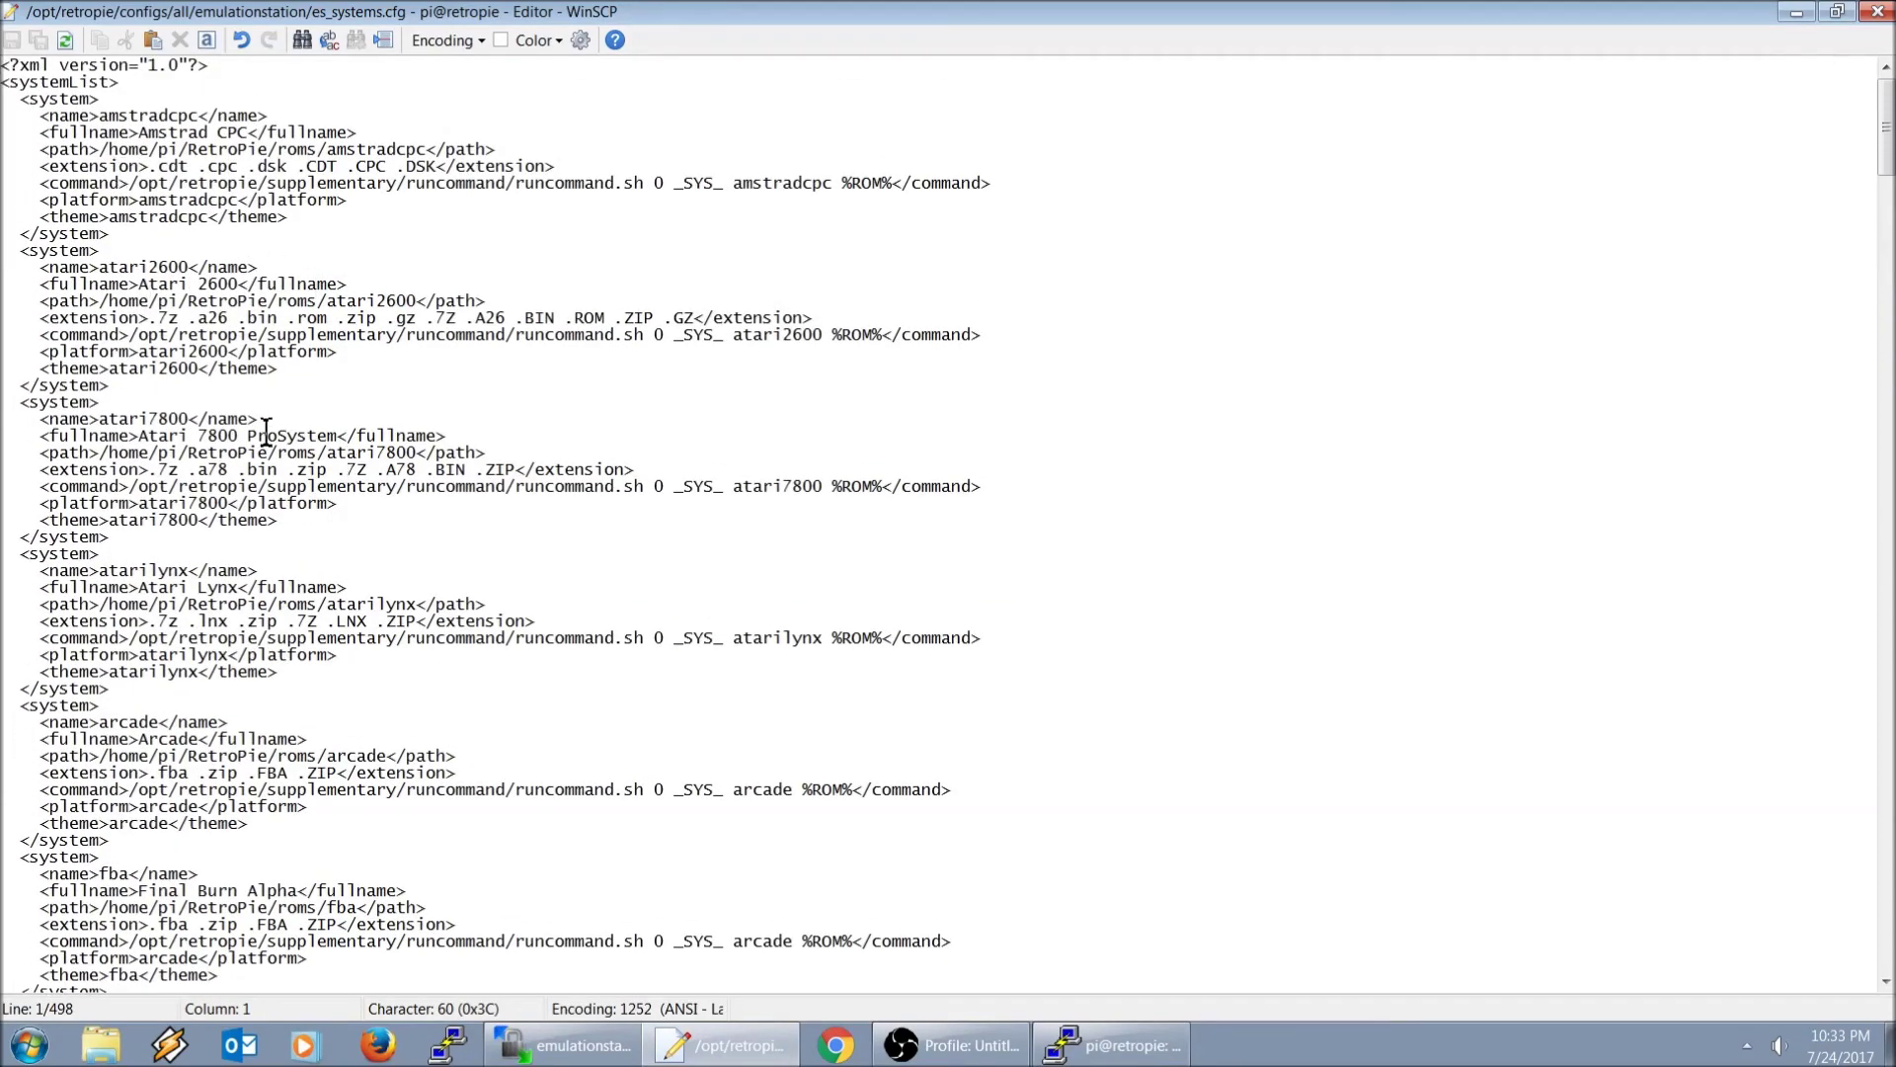
{"action": "scroll", "coordinate": [267, 432], "scroll_direction": "down", "scroll_amount": 7}
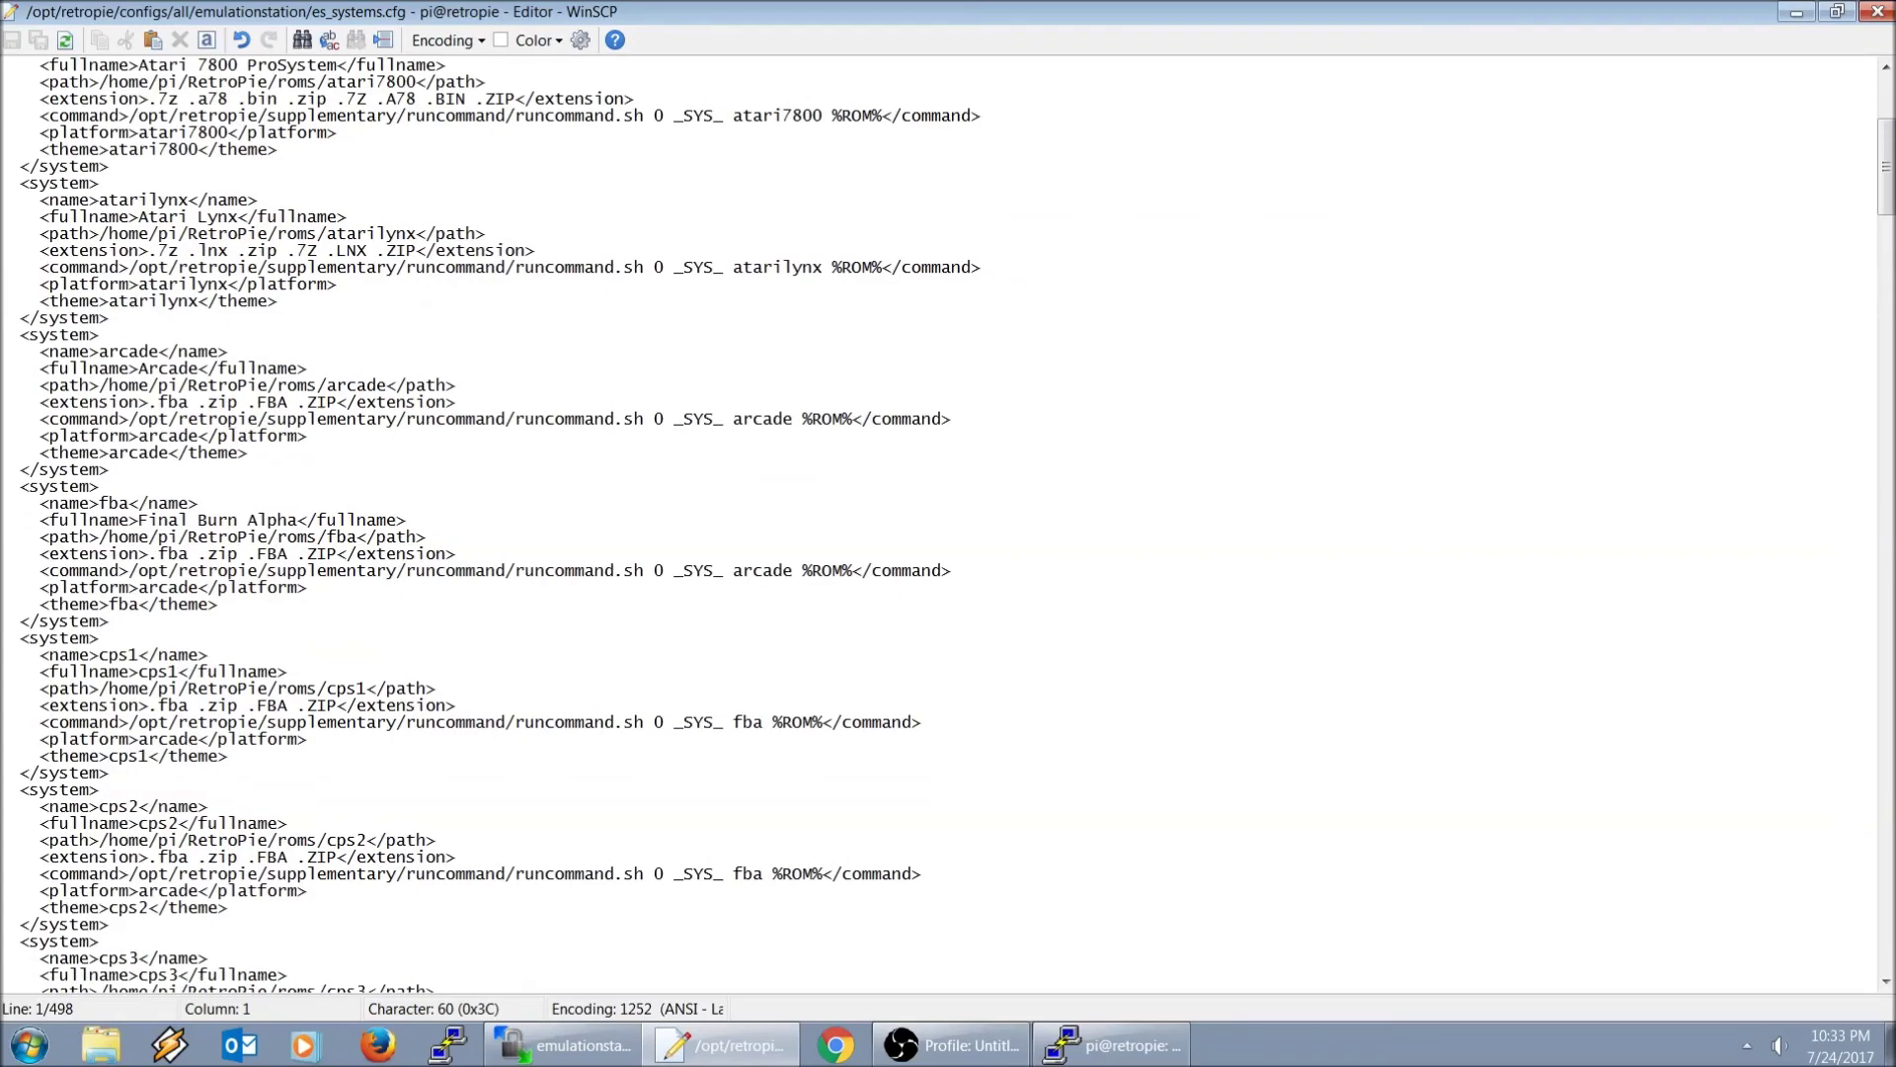
{"action": "left_click_drag", "start_coordinate": [1884, 182], "coordinate": [1887, 928]}
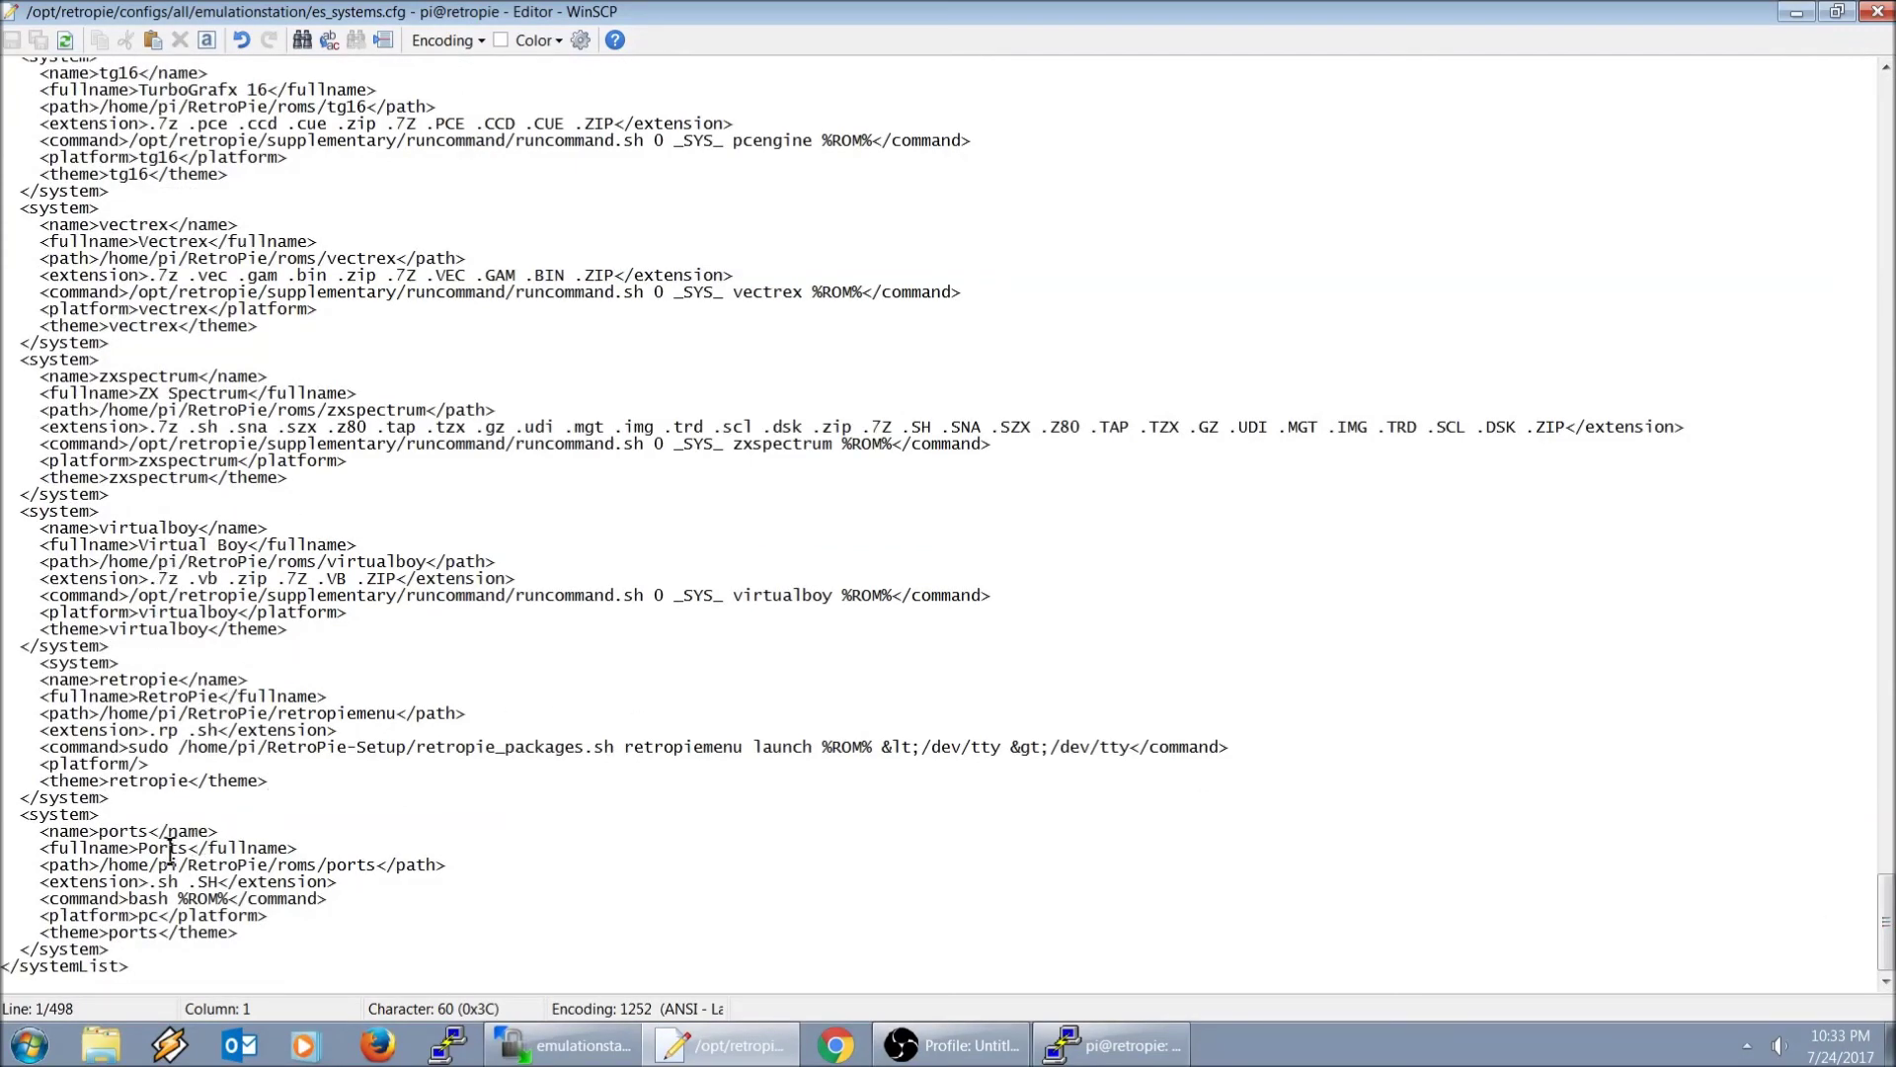
{"action": "left_click", "coordinate": [139, 952]}
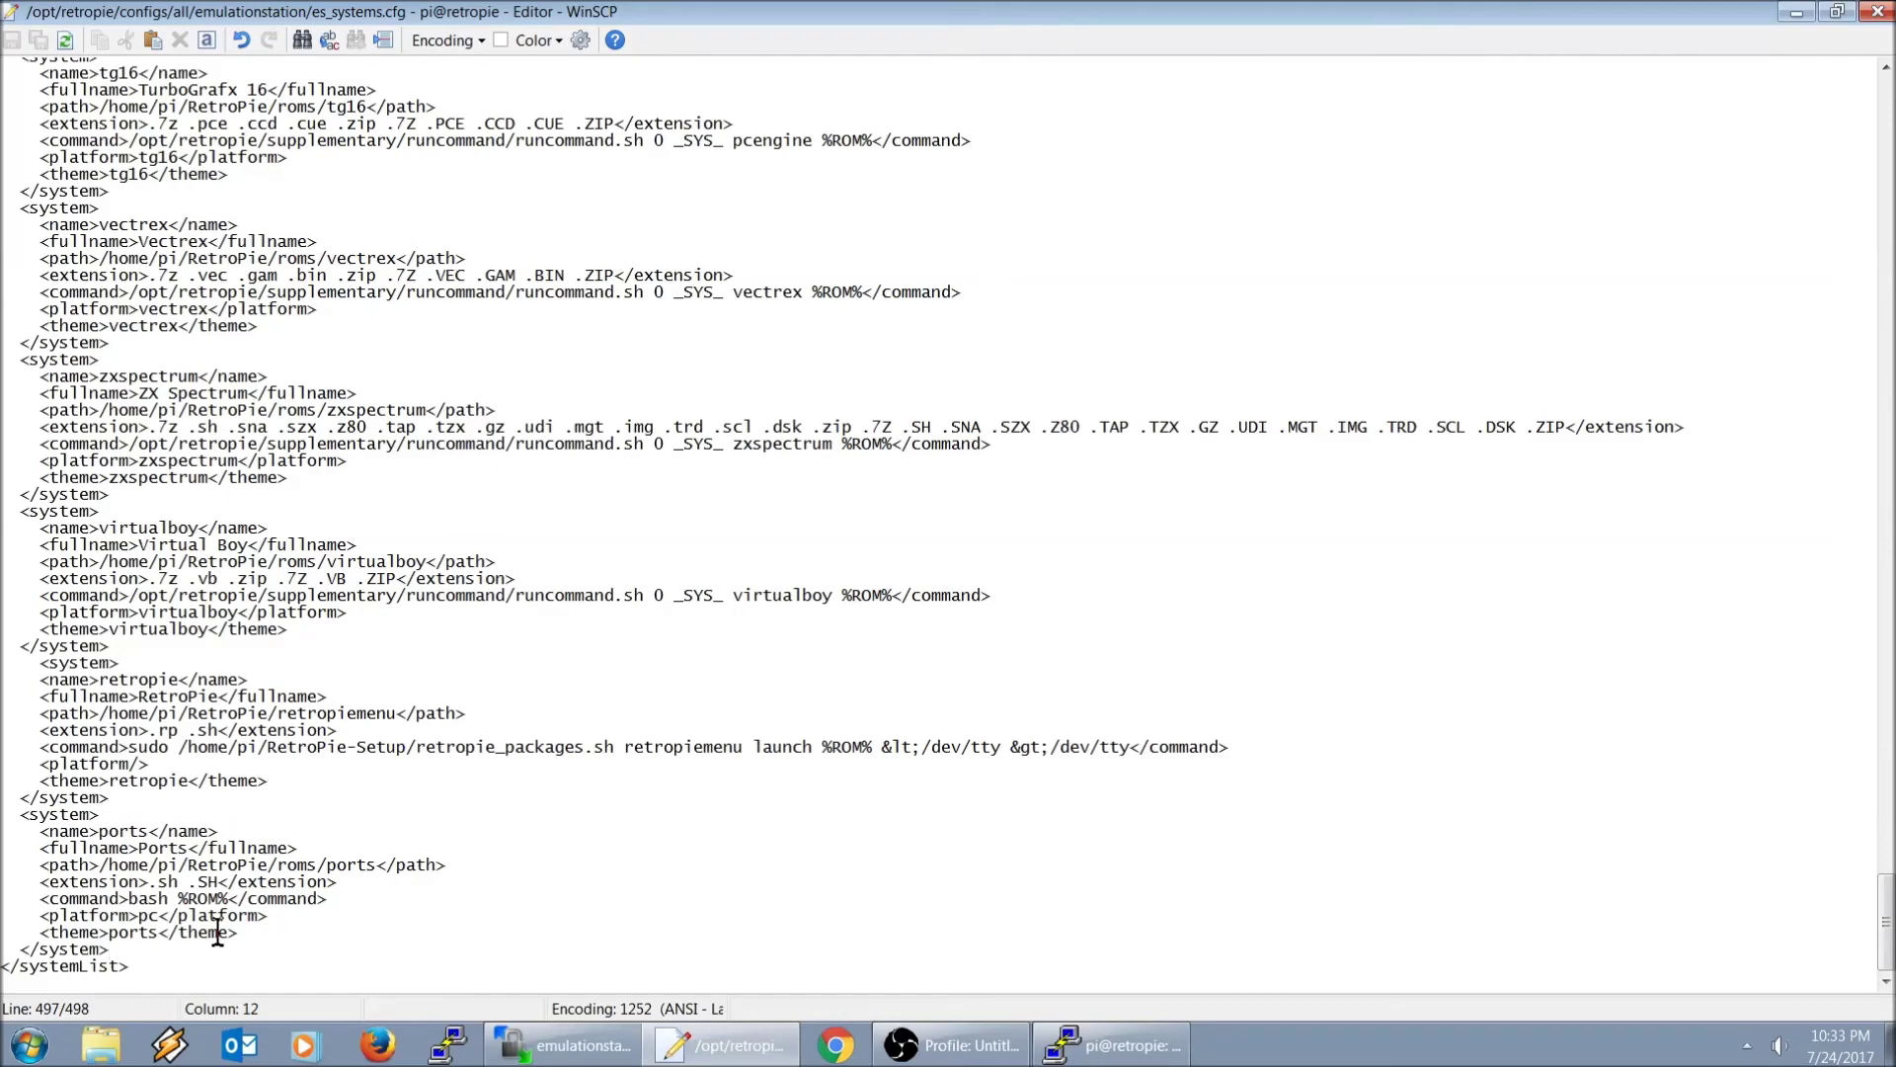
{"action": "key", "text": "Return"}
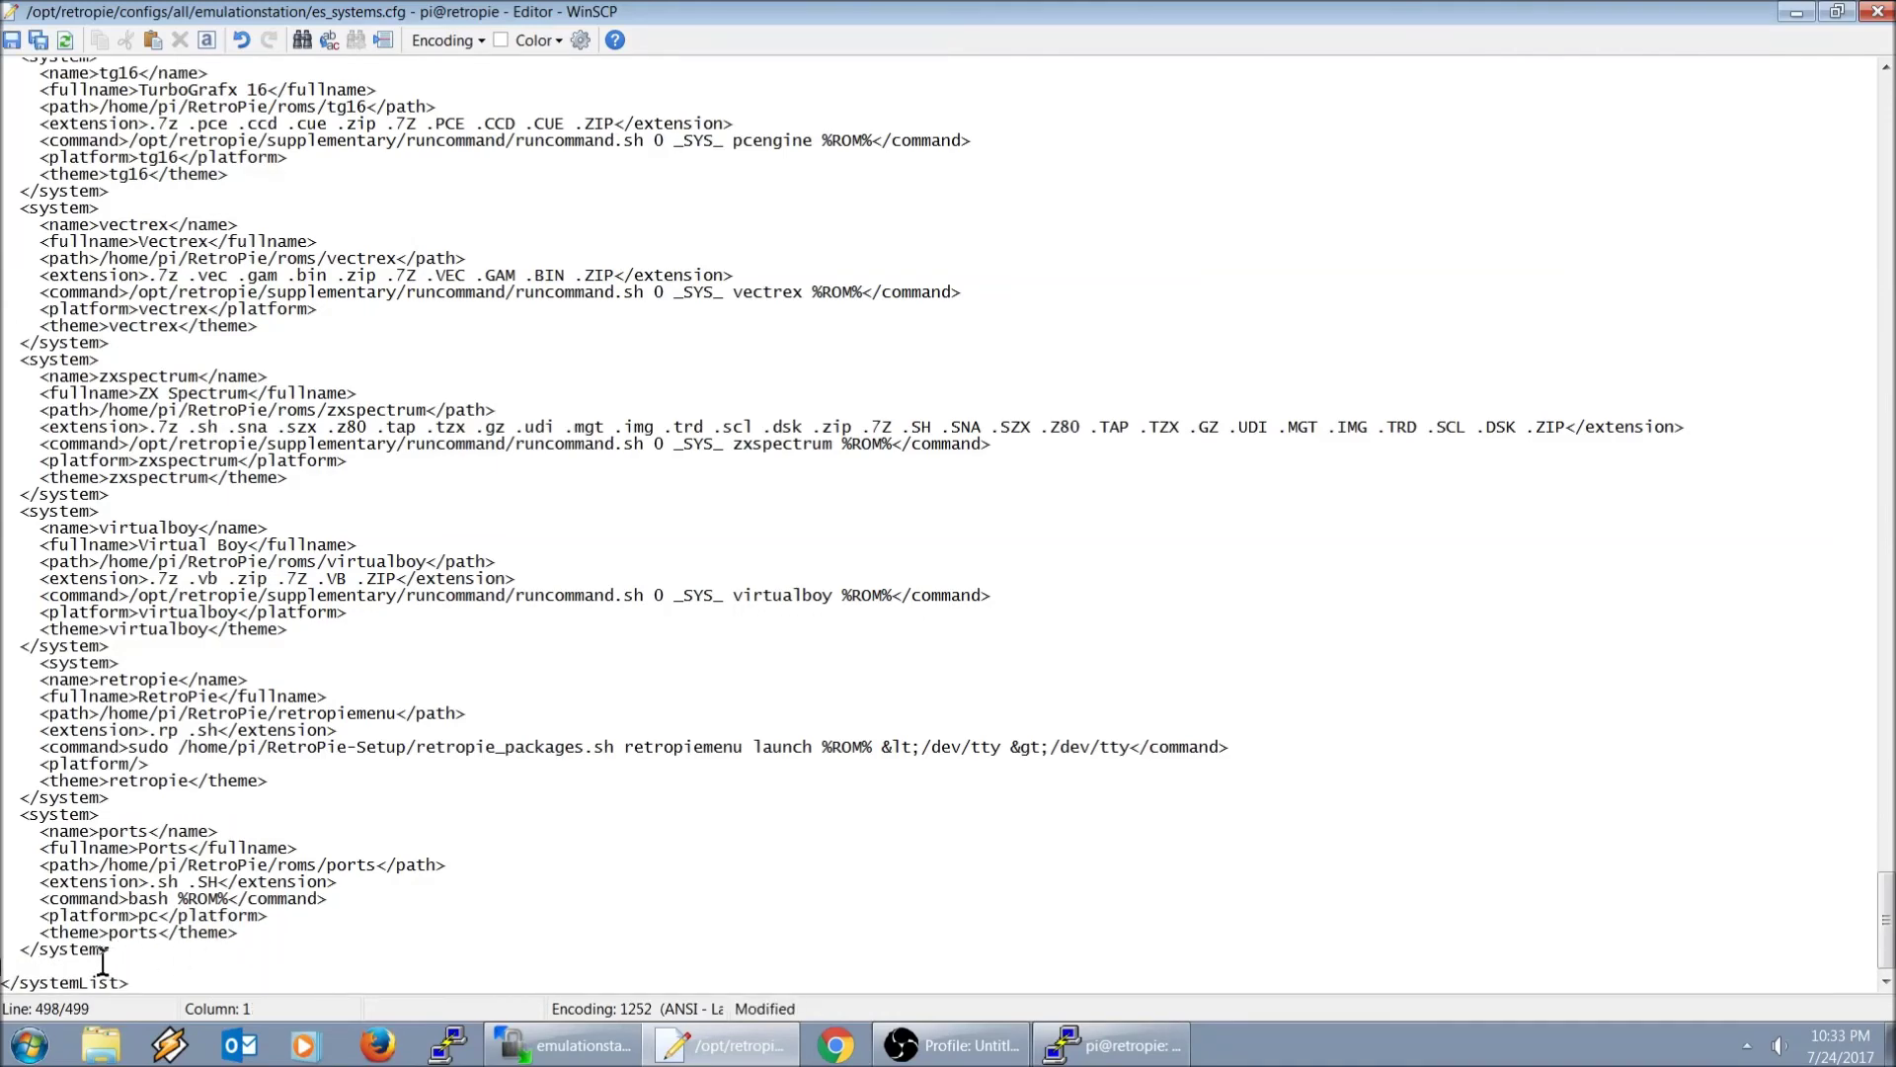
{"action": "right_click", "coordinate": [63, 965]}
{"action": "left_click", "coordinate": [128, 758]}
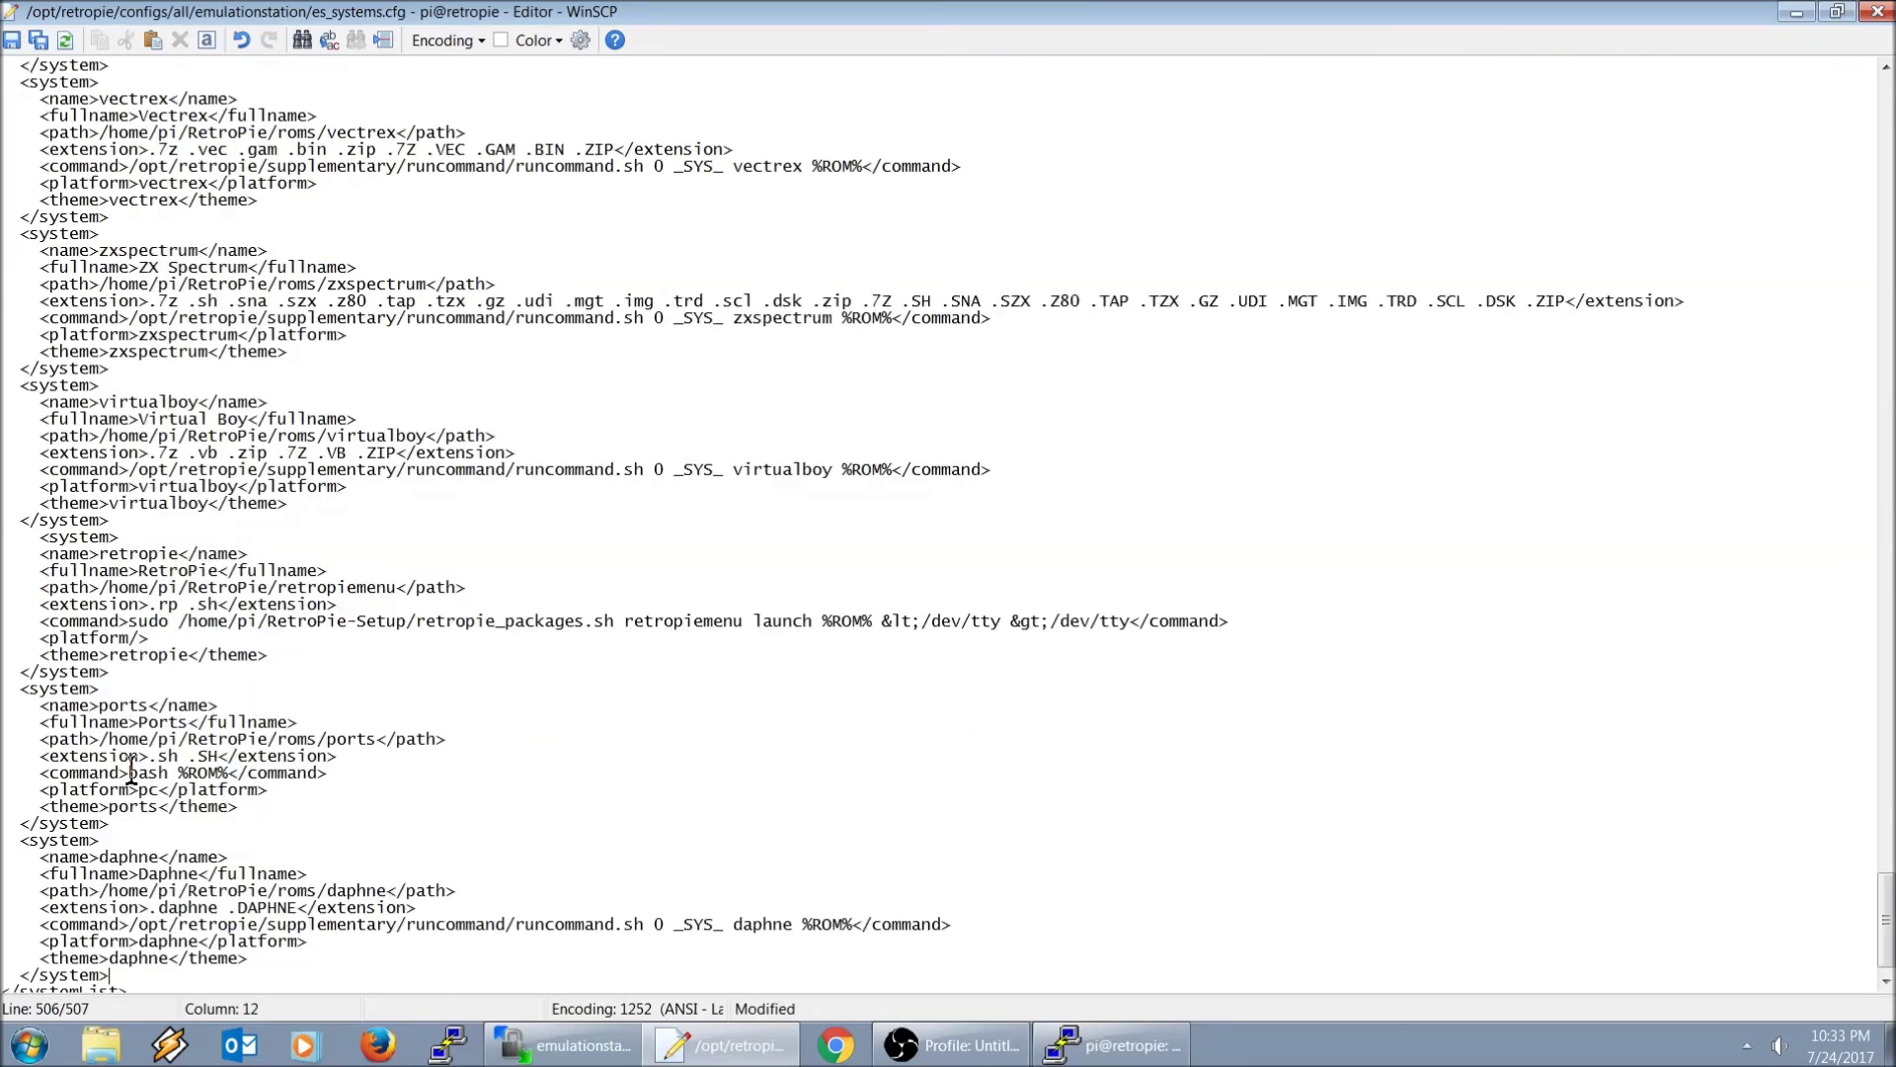
{"action": "scroll", "coordinate": [54, 775], "scroll_direction": "down", "scroll_amount": 1}
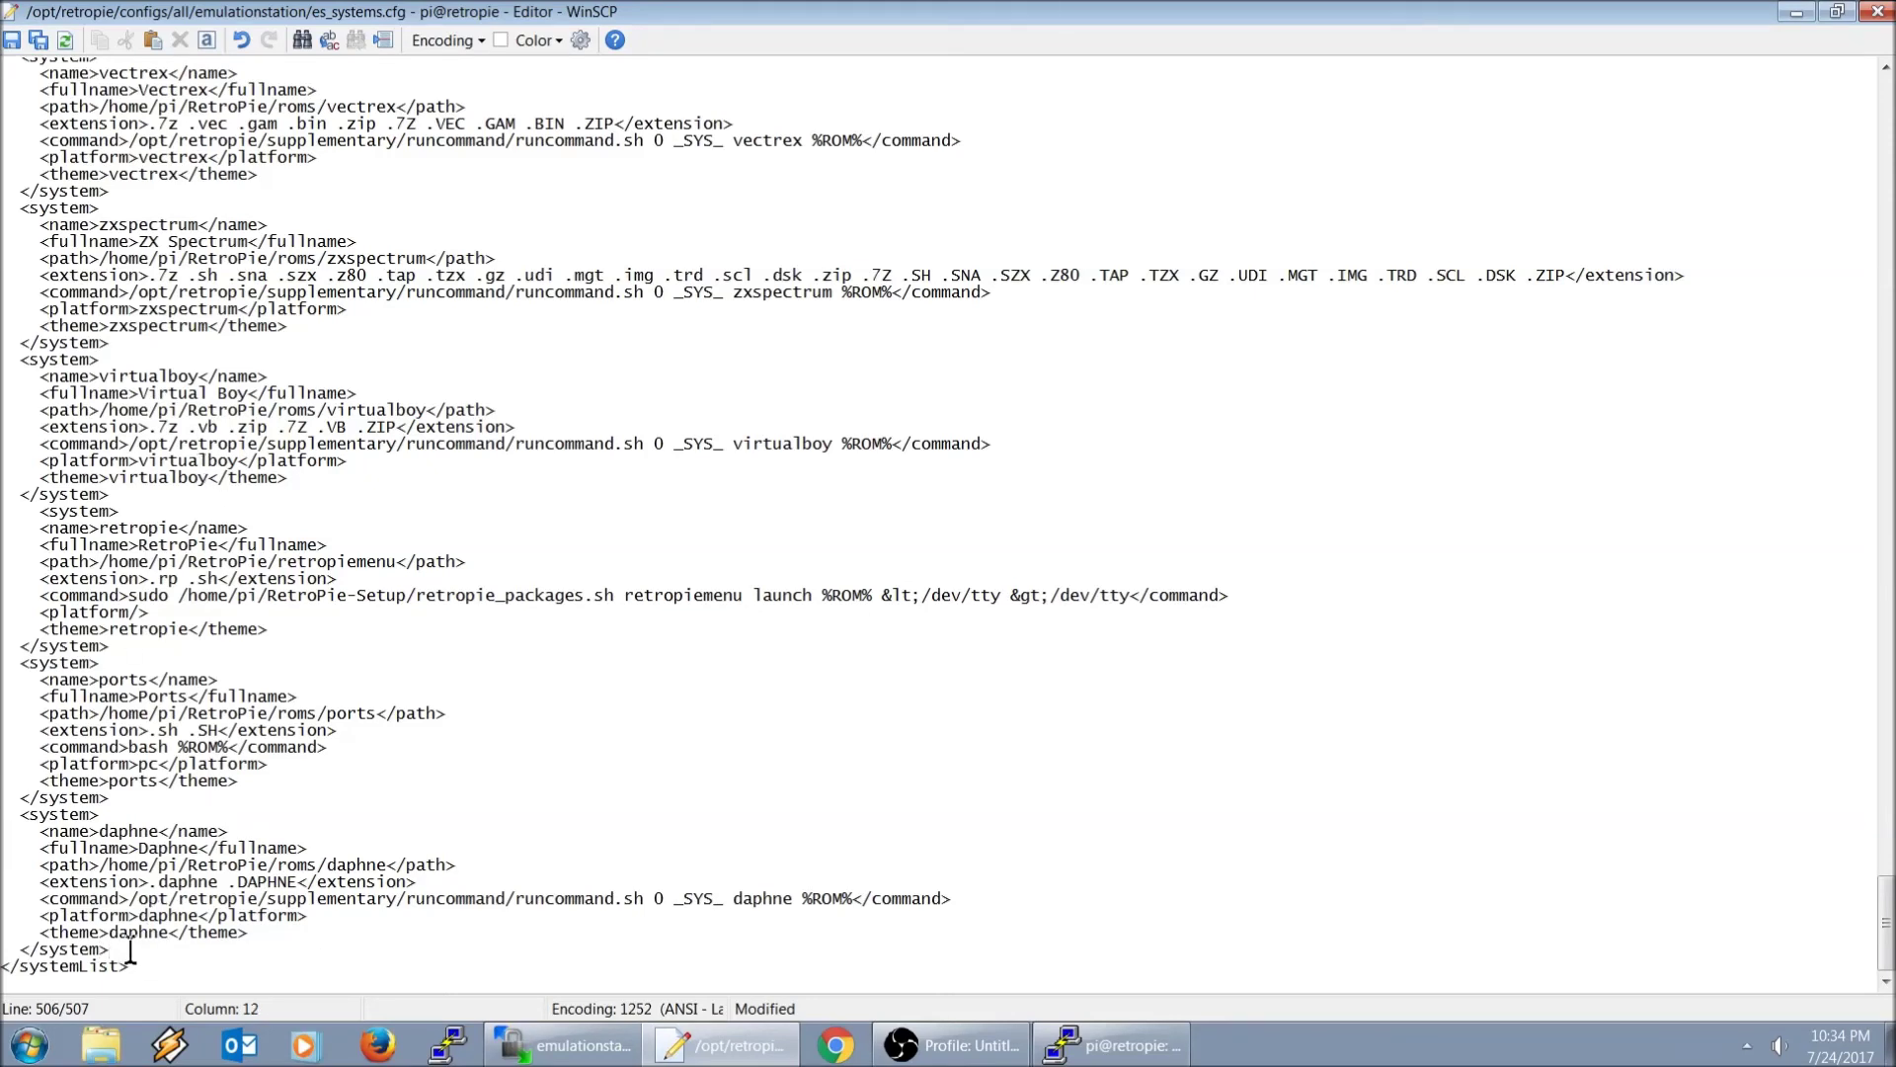
{"action": "left_click", "coordinate": [12, 39]}
{"action": "left_click", "coordinate": [1877, 11]}
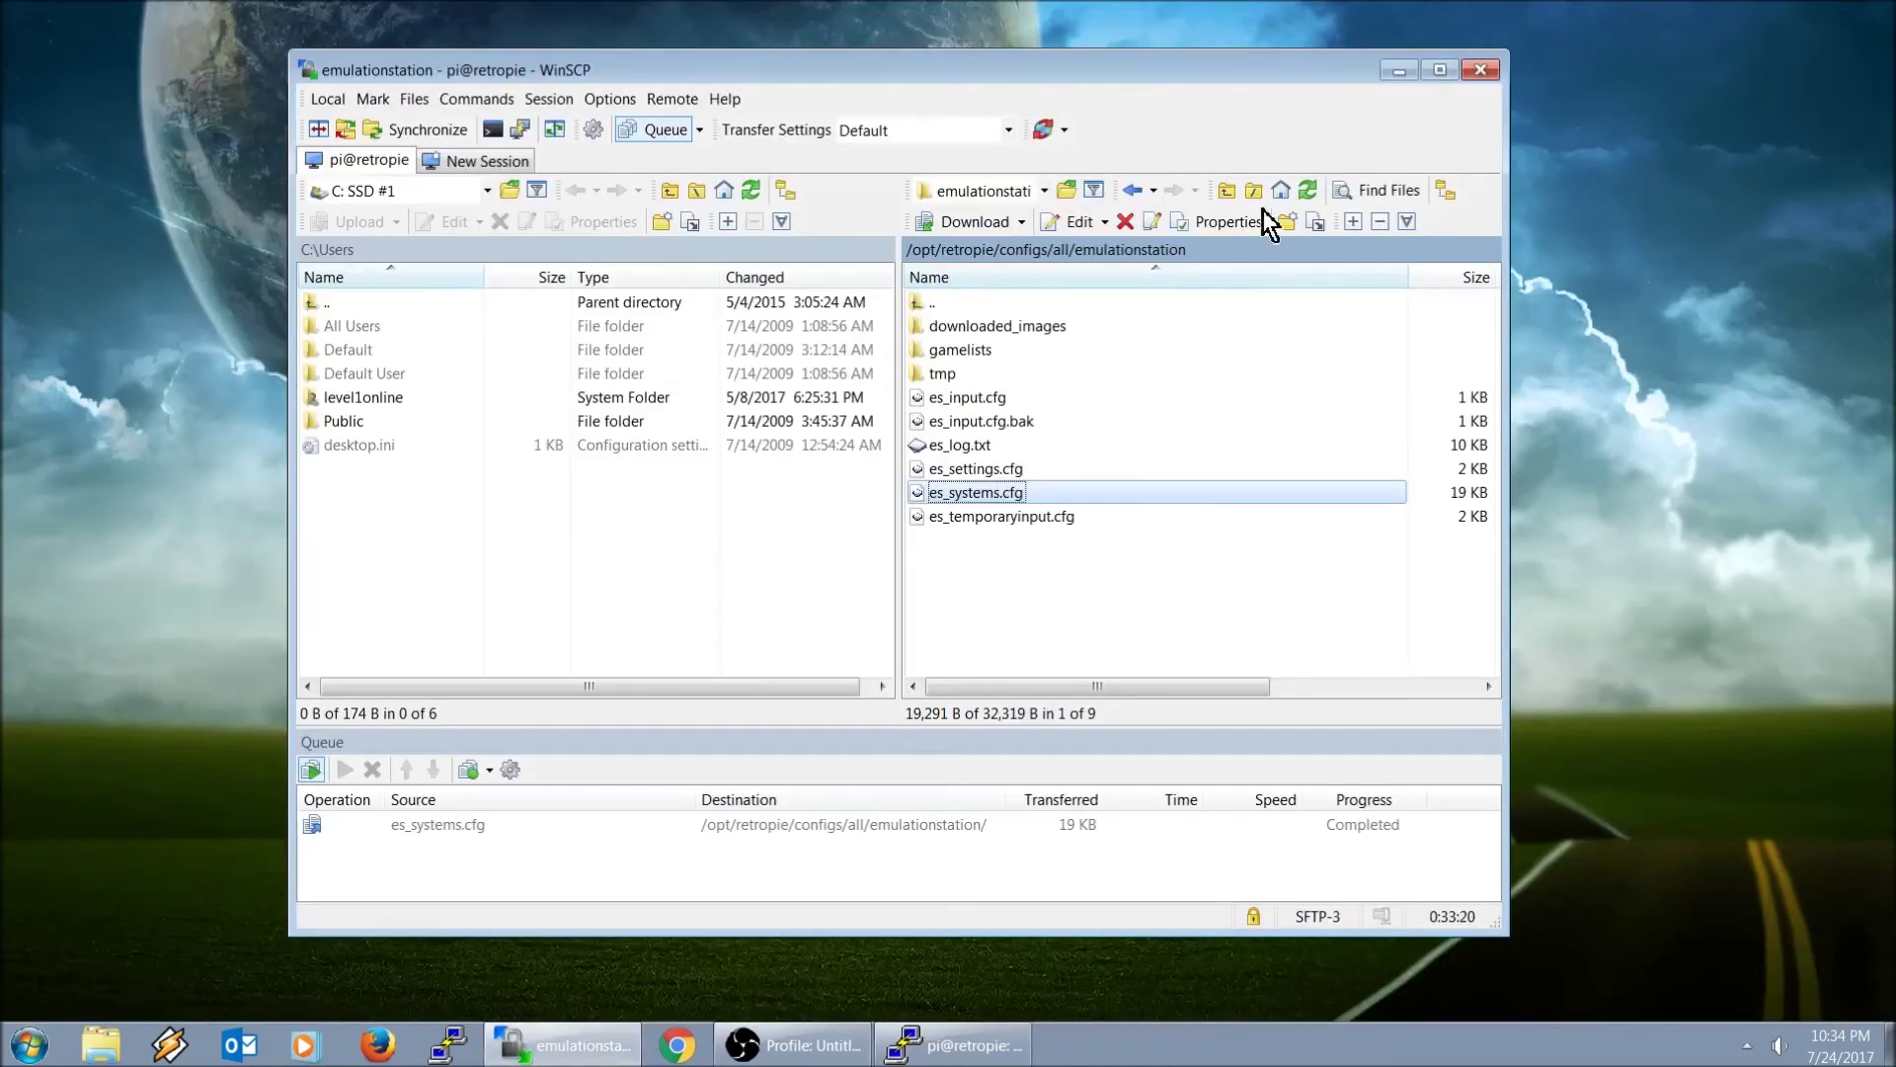
- Switch to File Explorer, open the RETROPIE network share, and check the roms subfolder inside roms\daphne
{"action": "left_click", "coordinate": [104, 1047]}
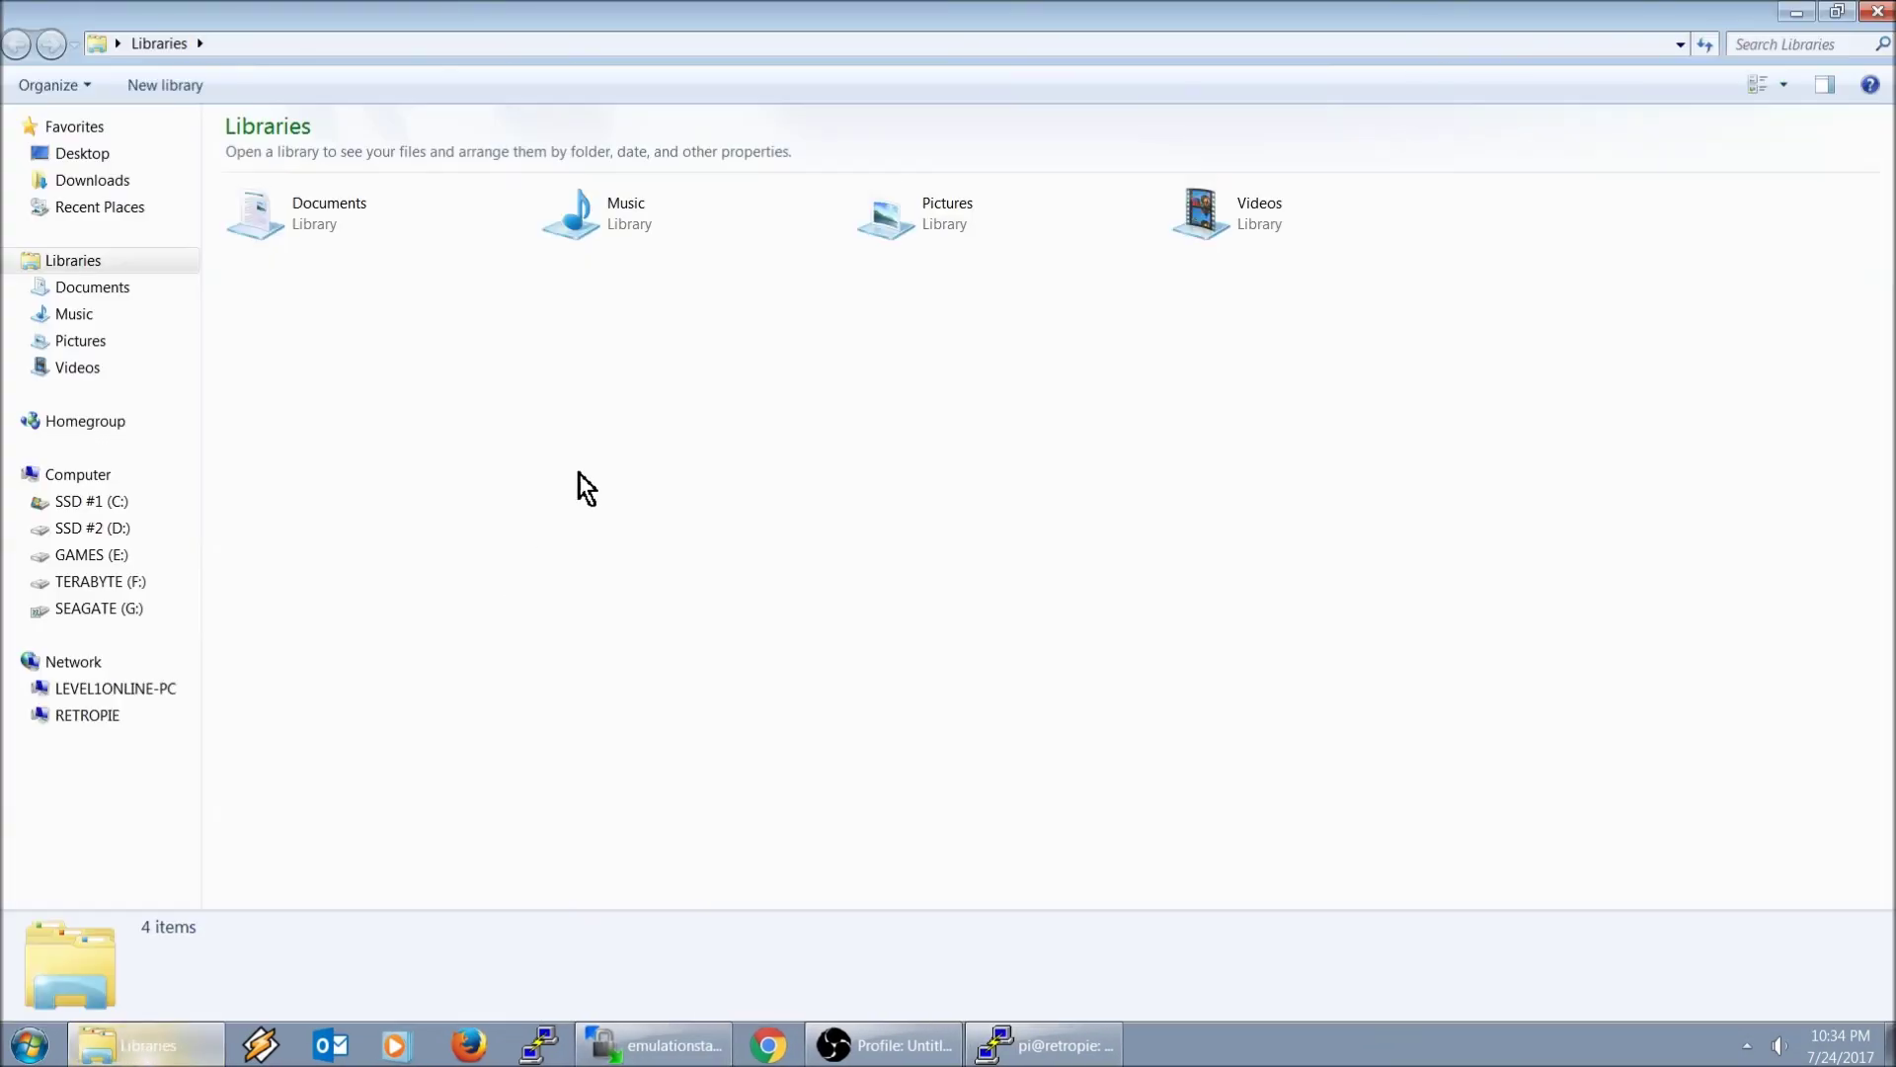
{"action": "left_click", "coordinate": [89, 715]}
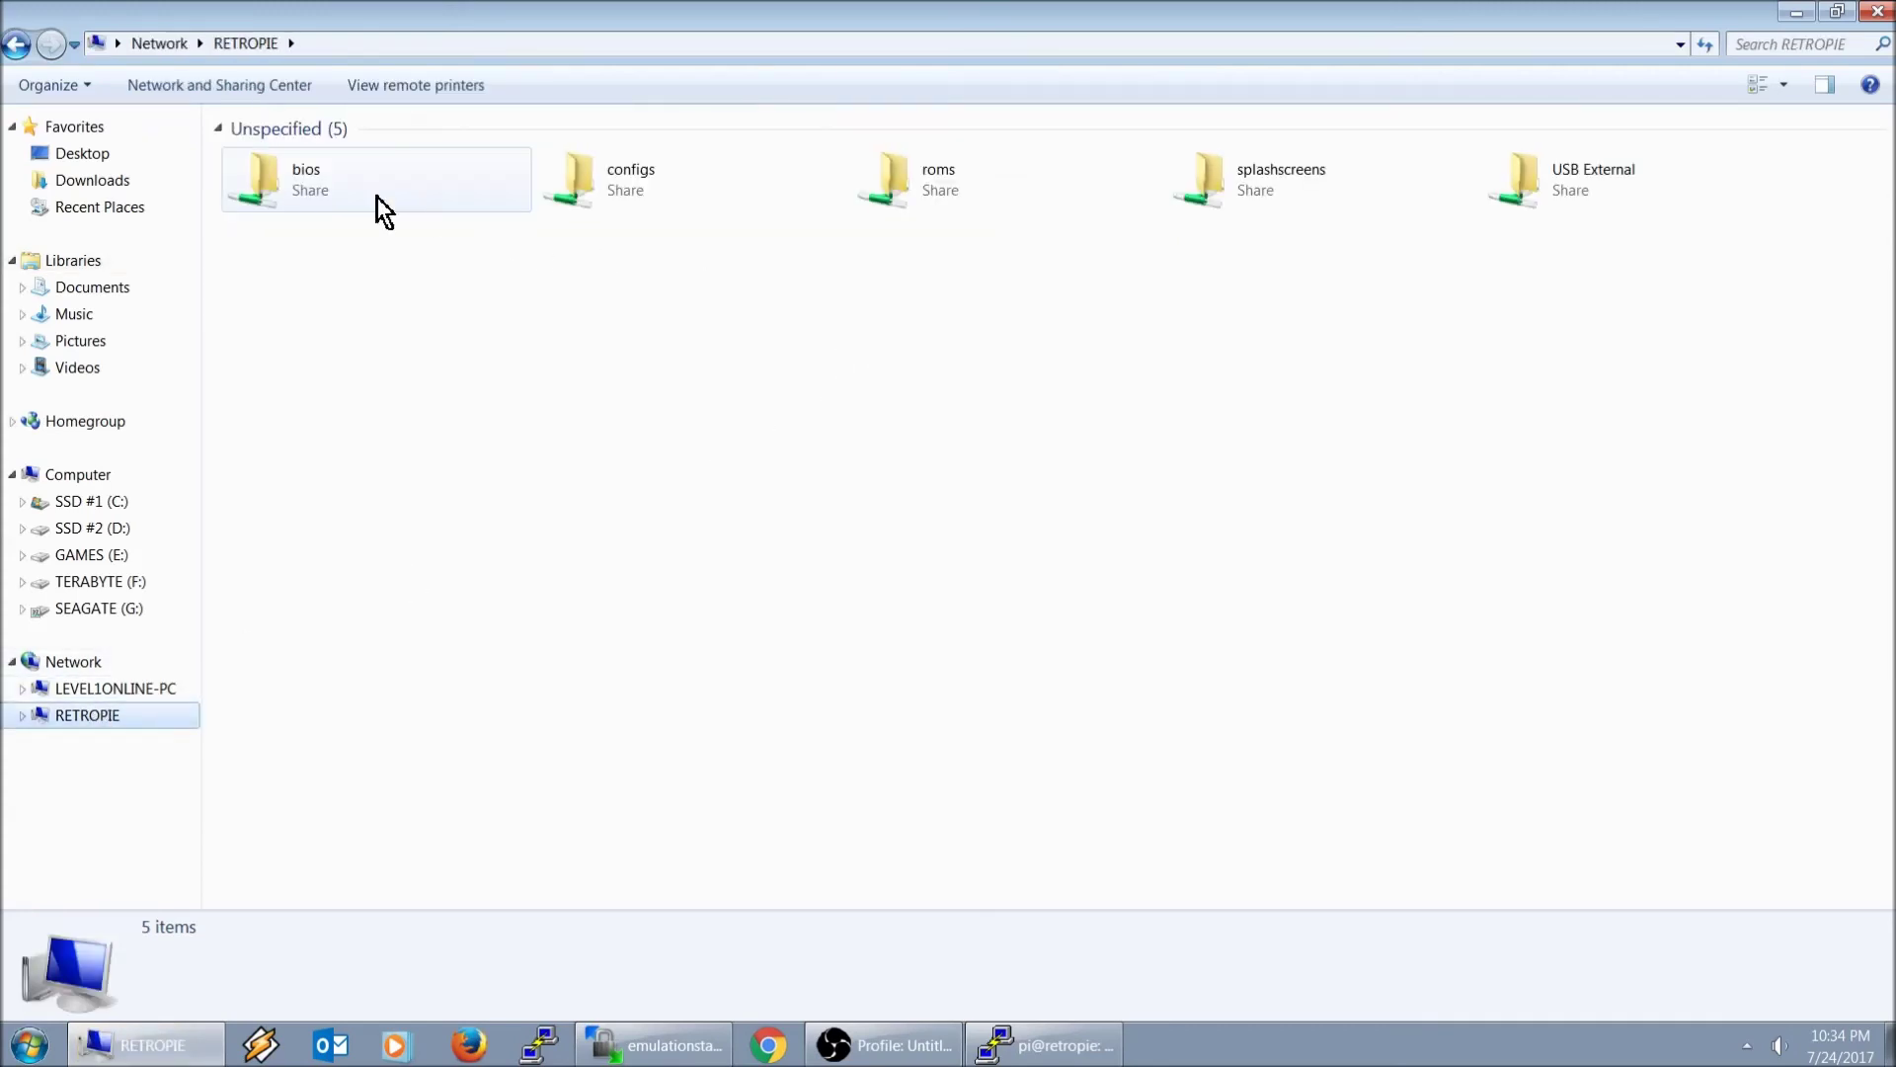
{"action": "double_click", "coordinate": [909, 194]}
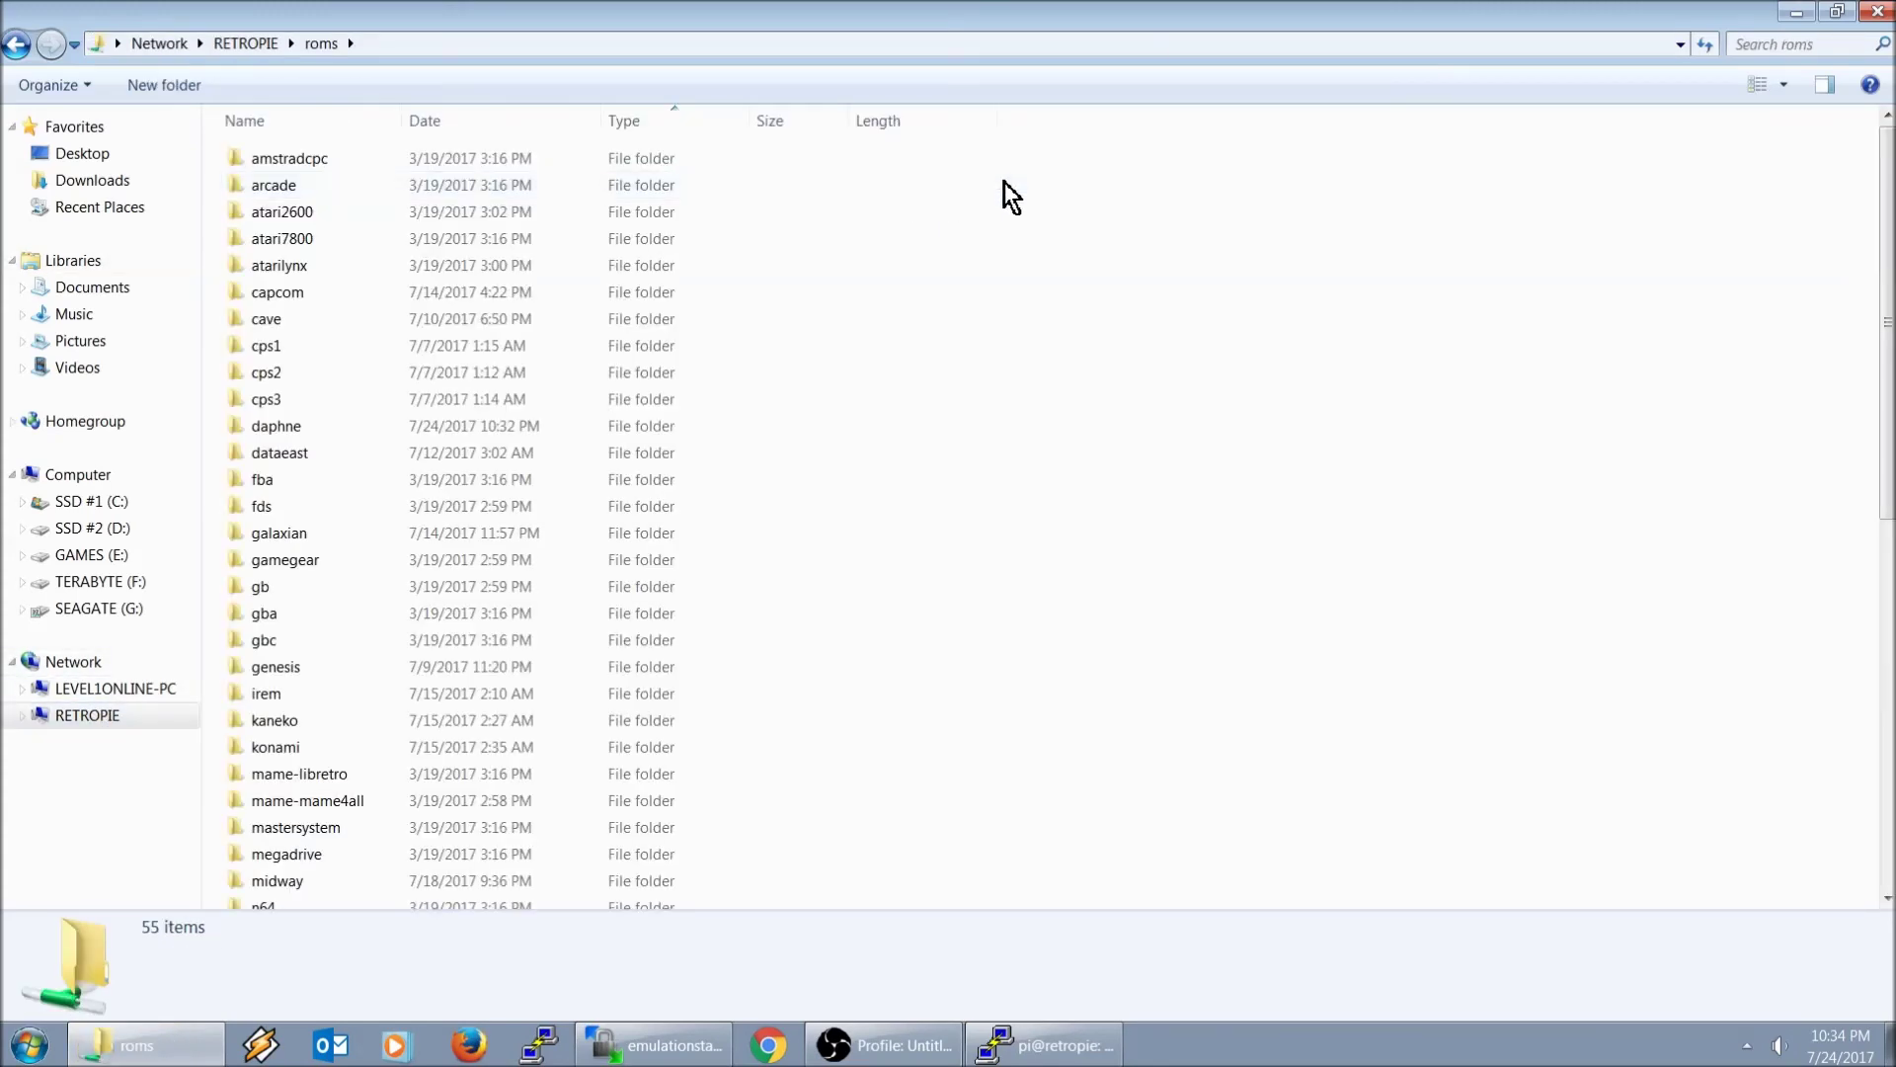
{"action": "double_click", "coordinate": [306, 434]}
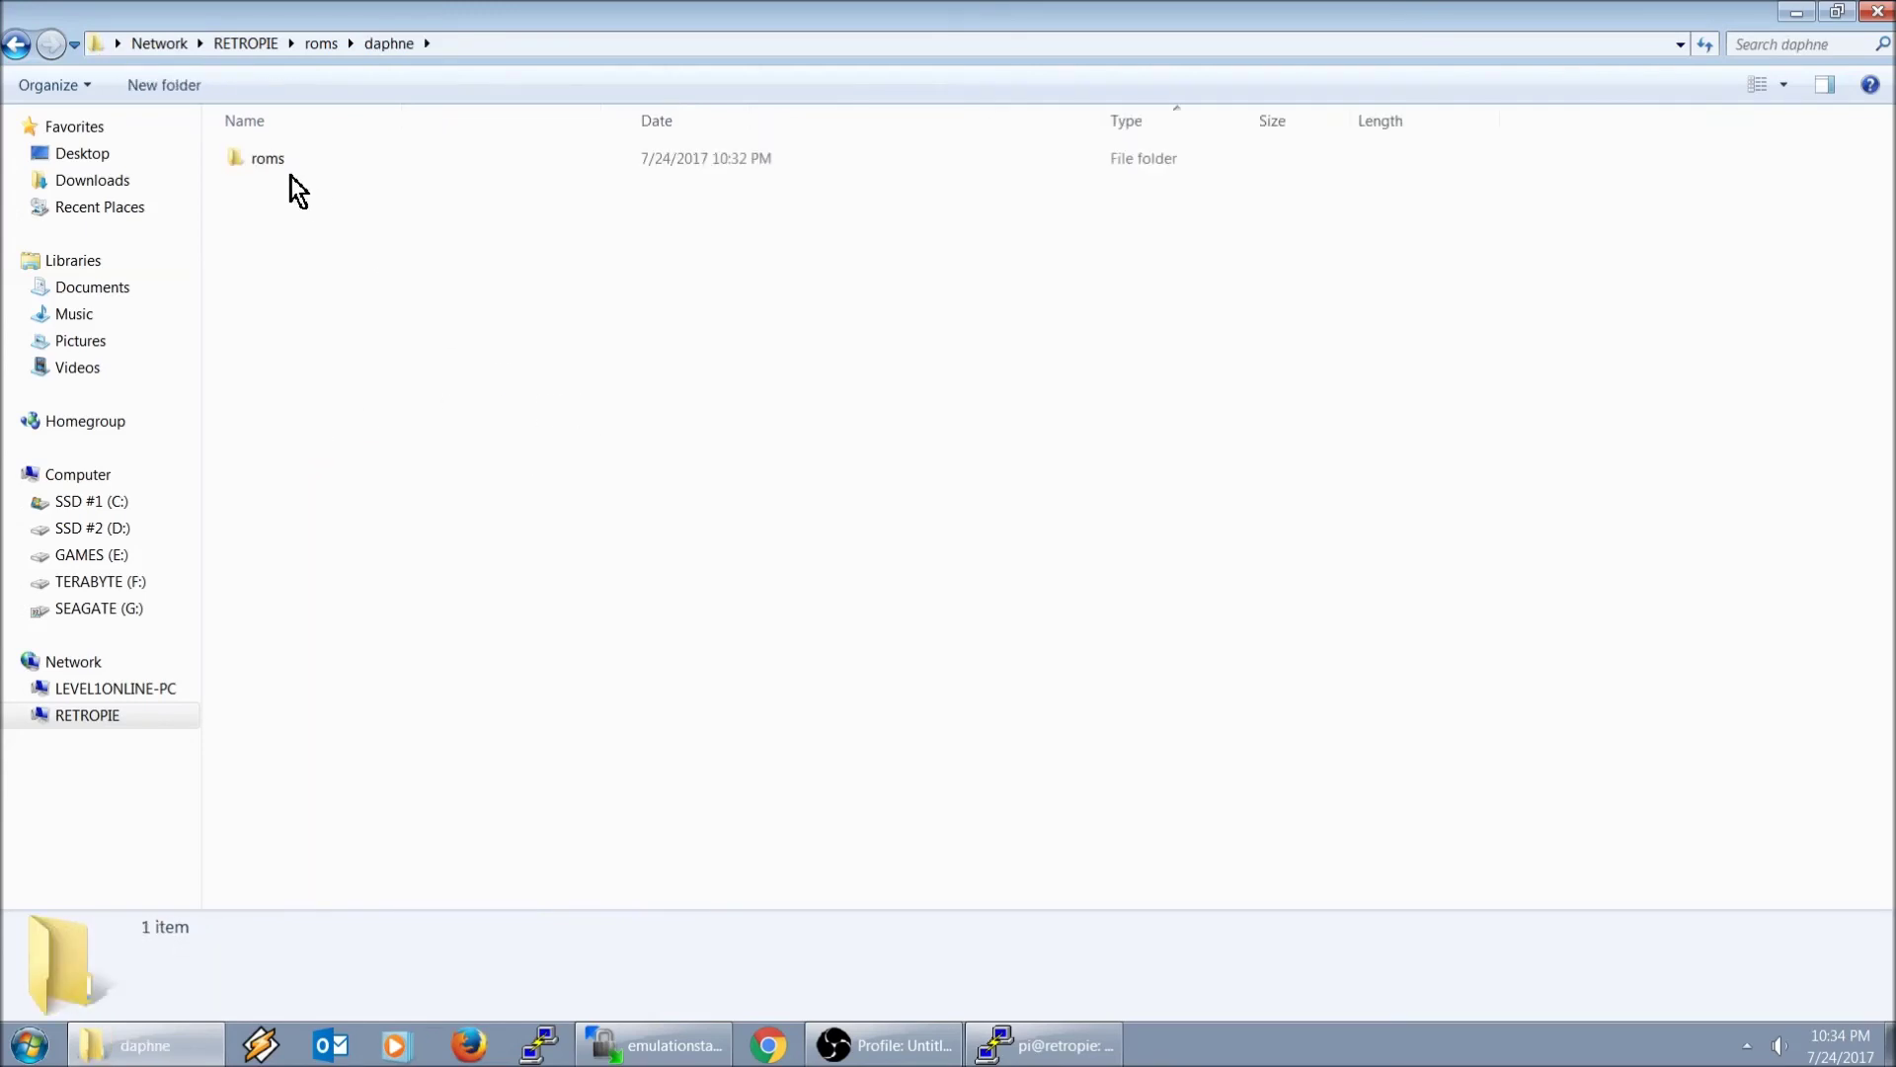
{"action": "left_click", "coordinate": [282, 168]}
{"action": "double_click", "coordinate": [280, 169]}
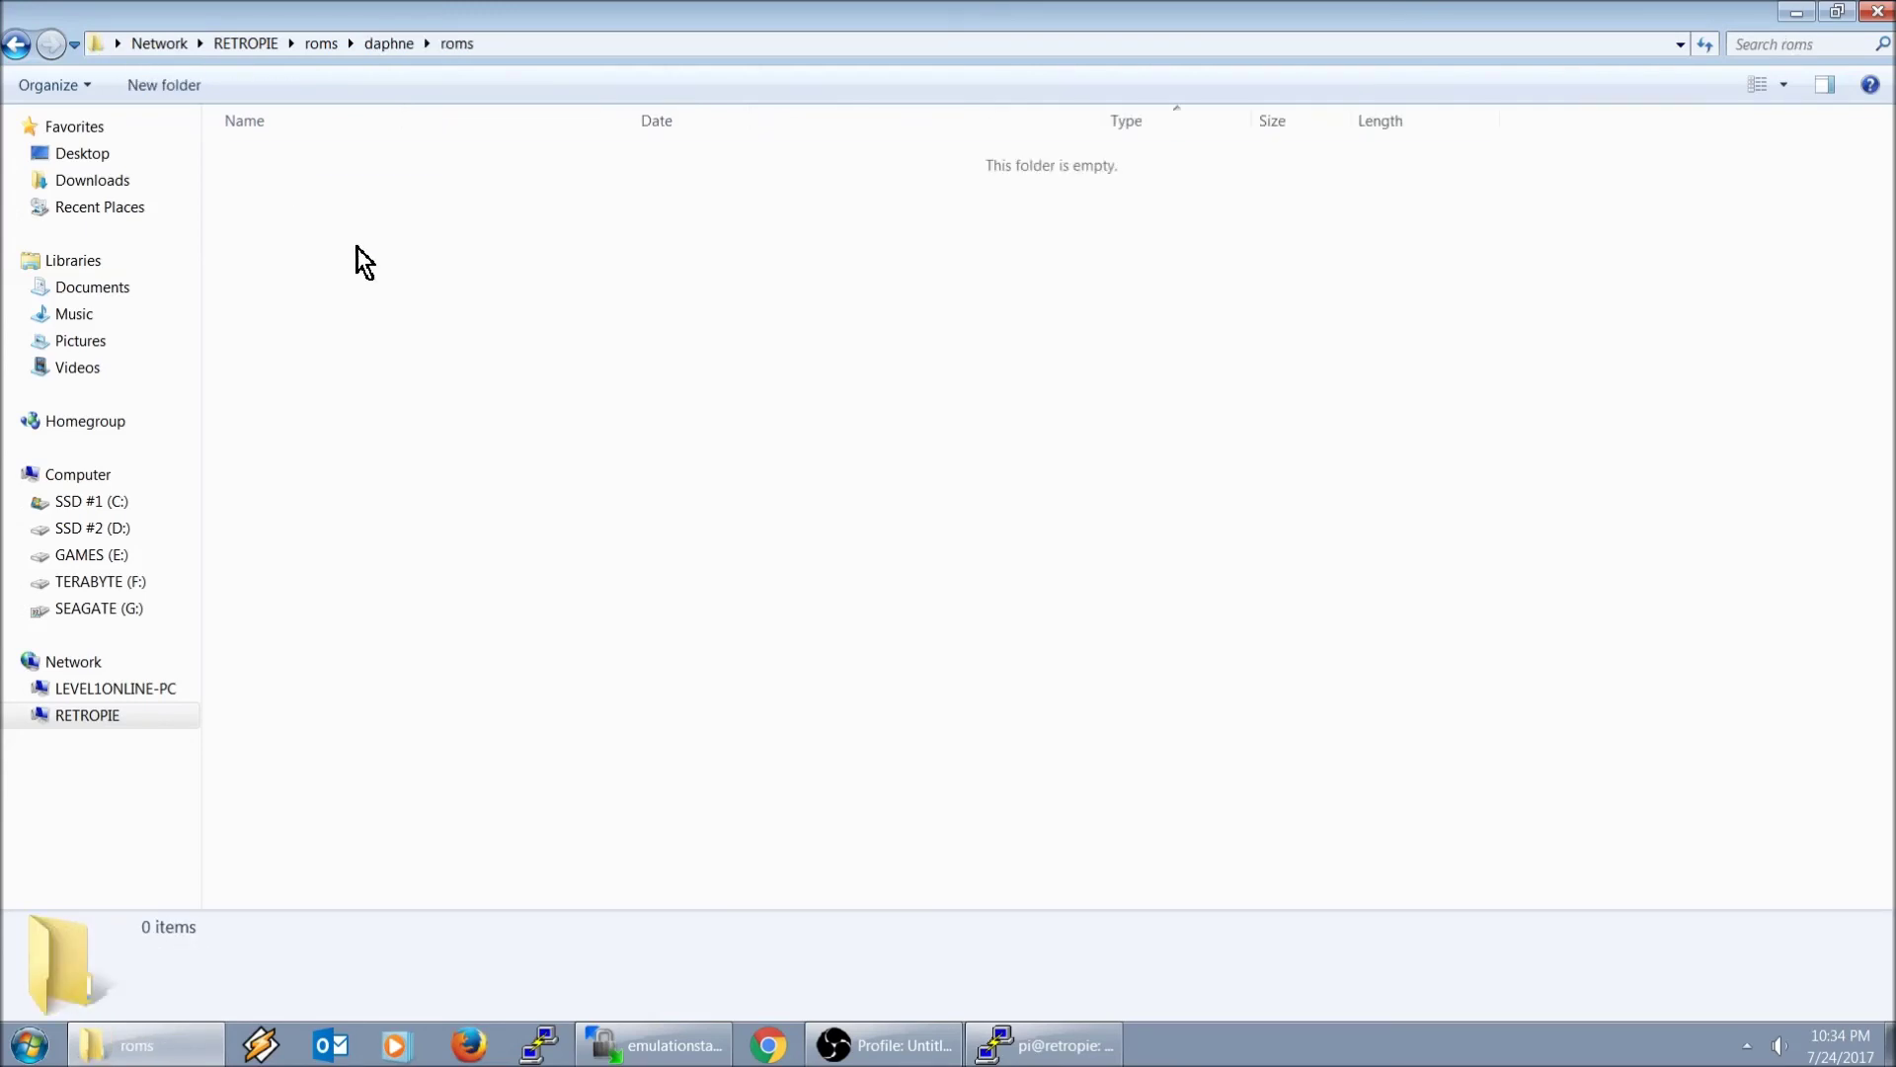
- Return to the share's main roms folder, open the cps3 folder, and copy jojo.zip
{"action": "left_click", "coordinate": [16, 43]}
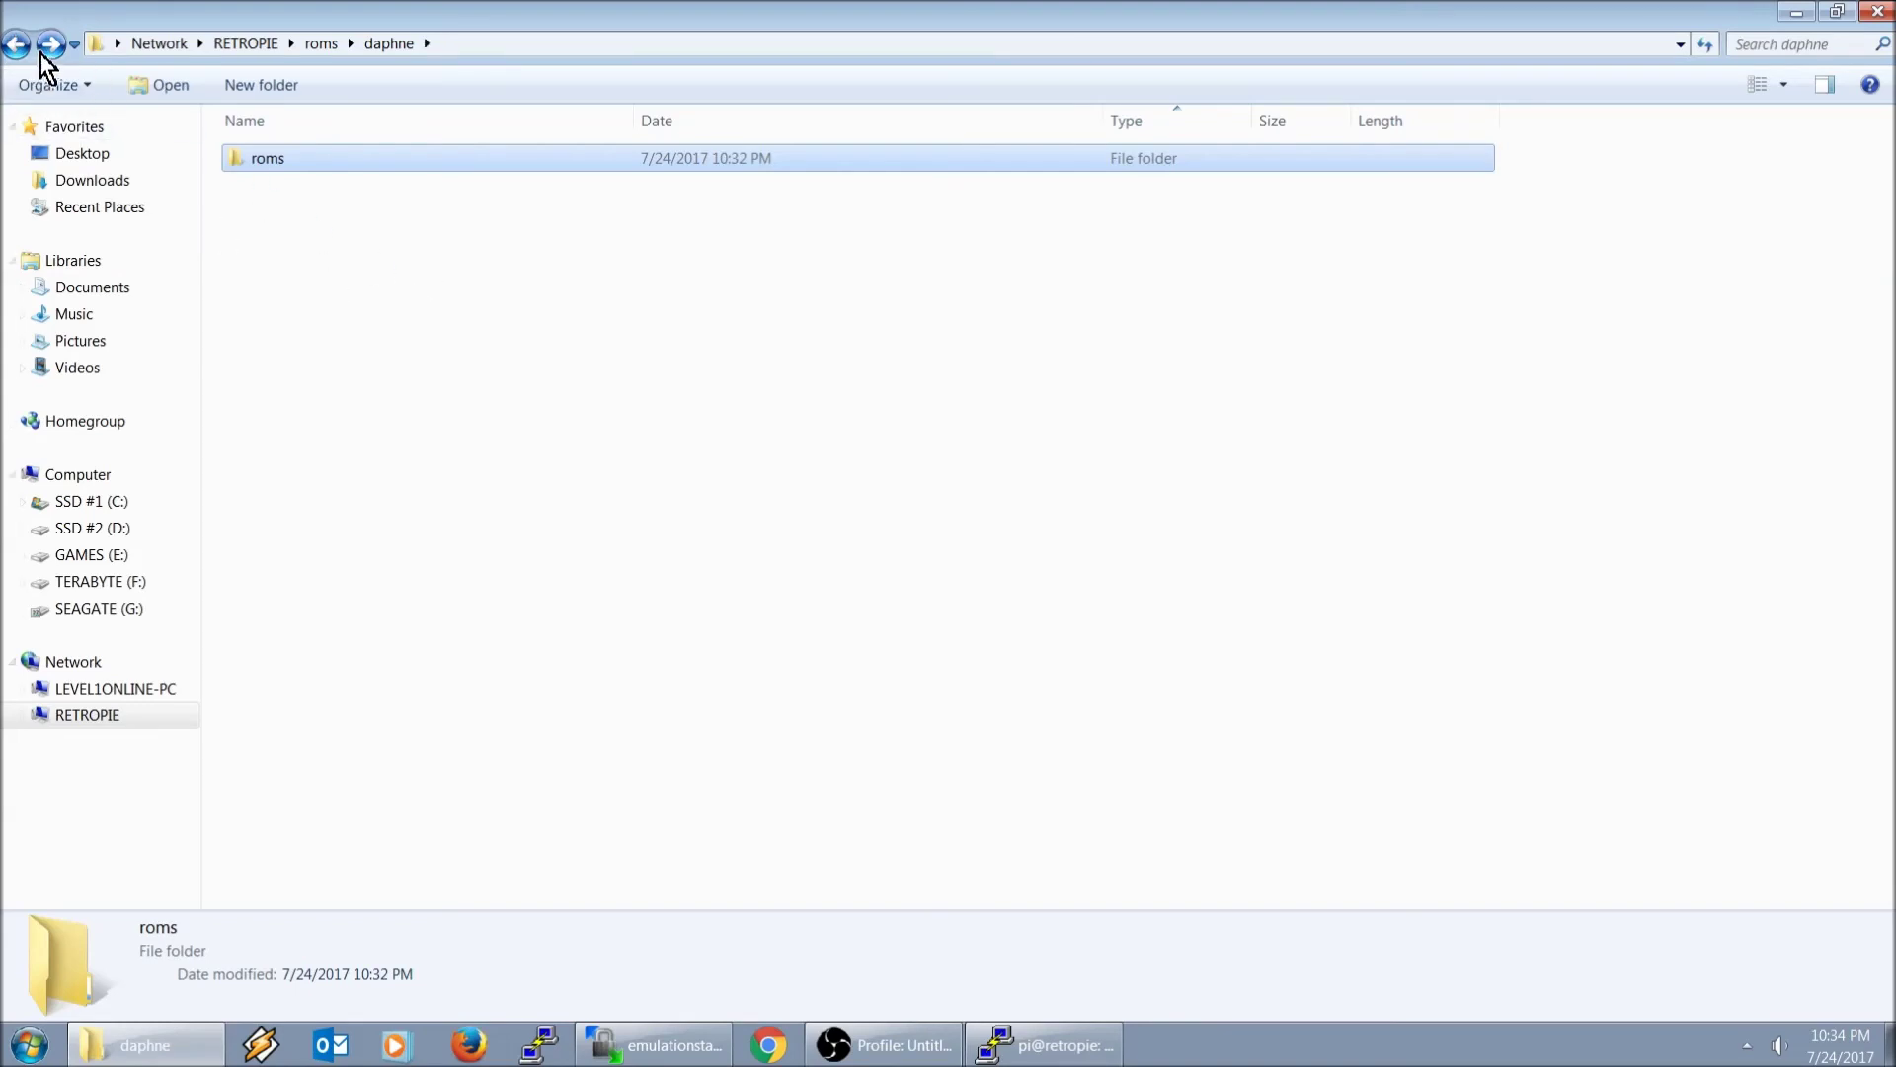
{"action": "left_click", "coordinate": [16, 43]}
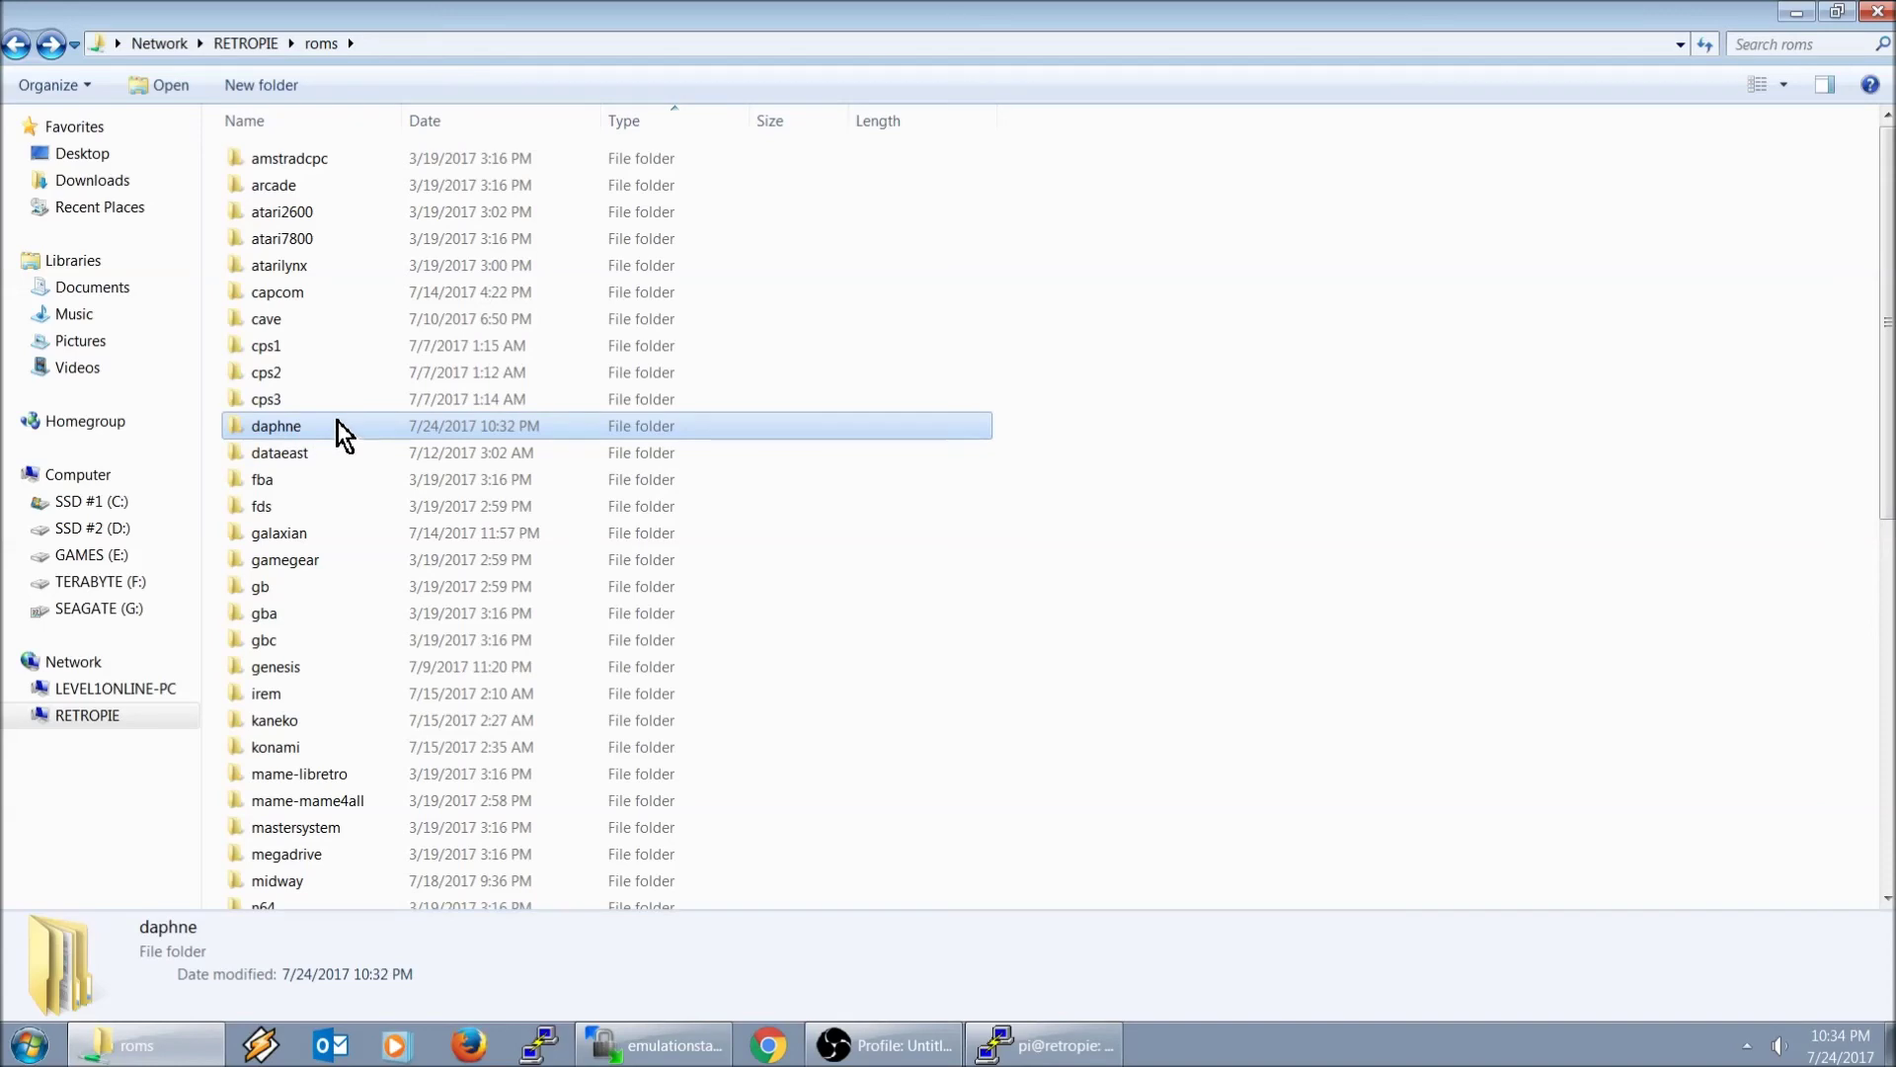
{"action": "left_click", "coordinate": [306, 399]}
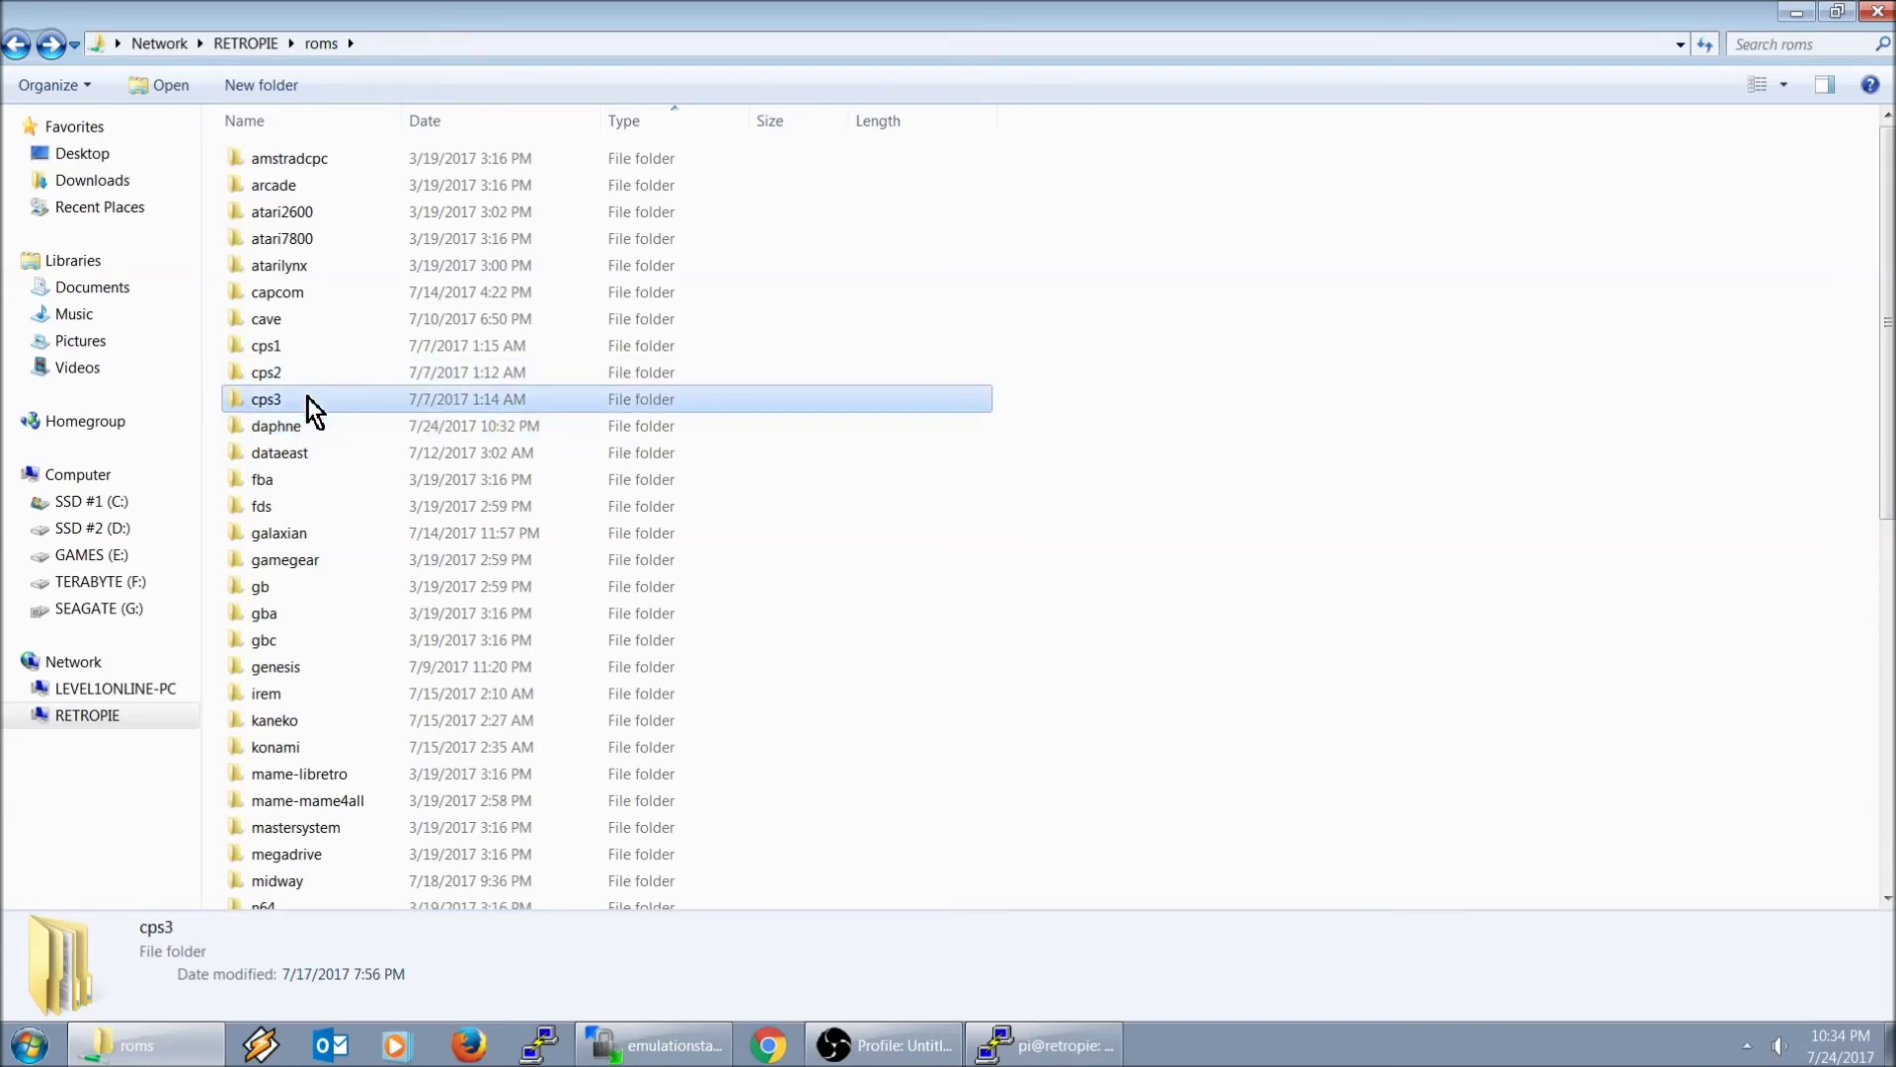
{"action": "double_click", "coordinate": [307, 398]}
{"action": "left_click", "coordinate": [304, 158]}
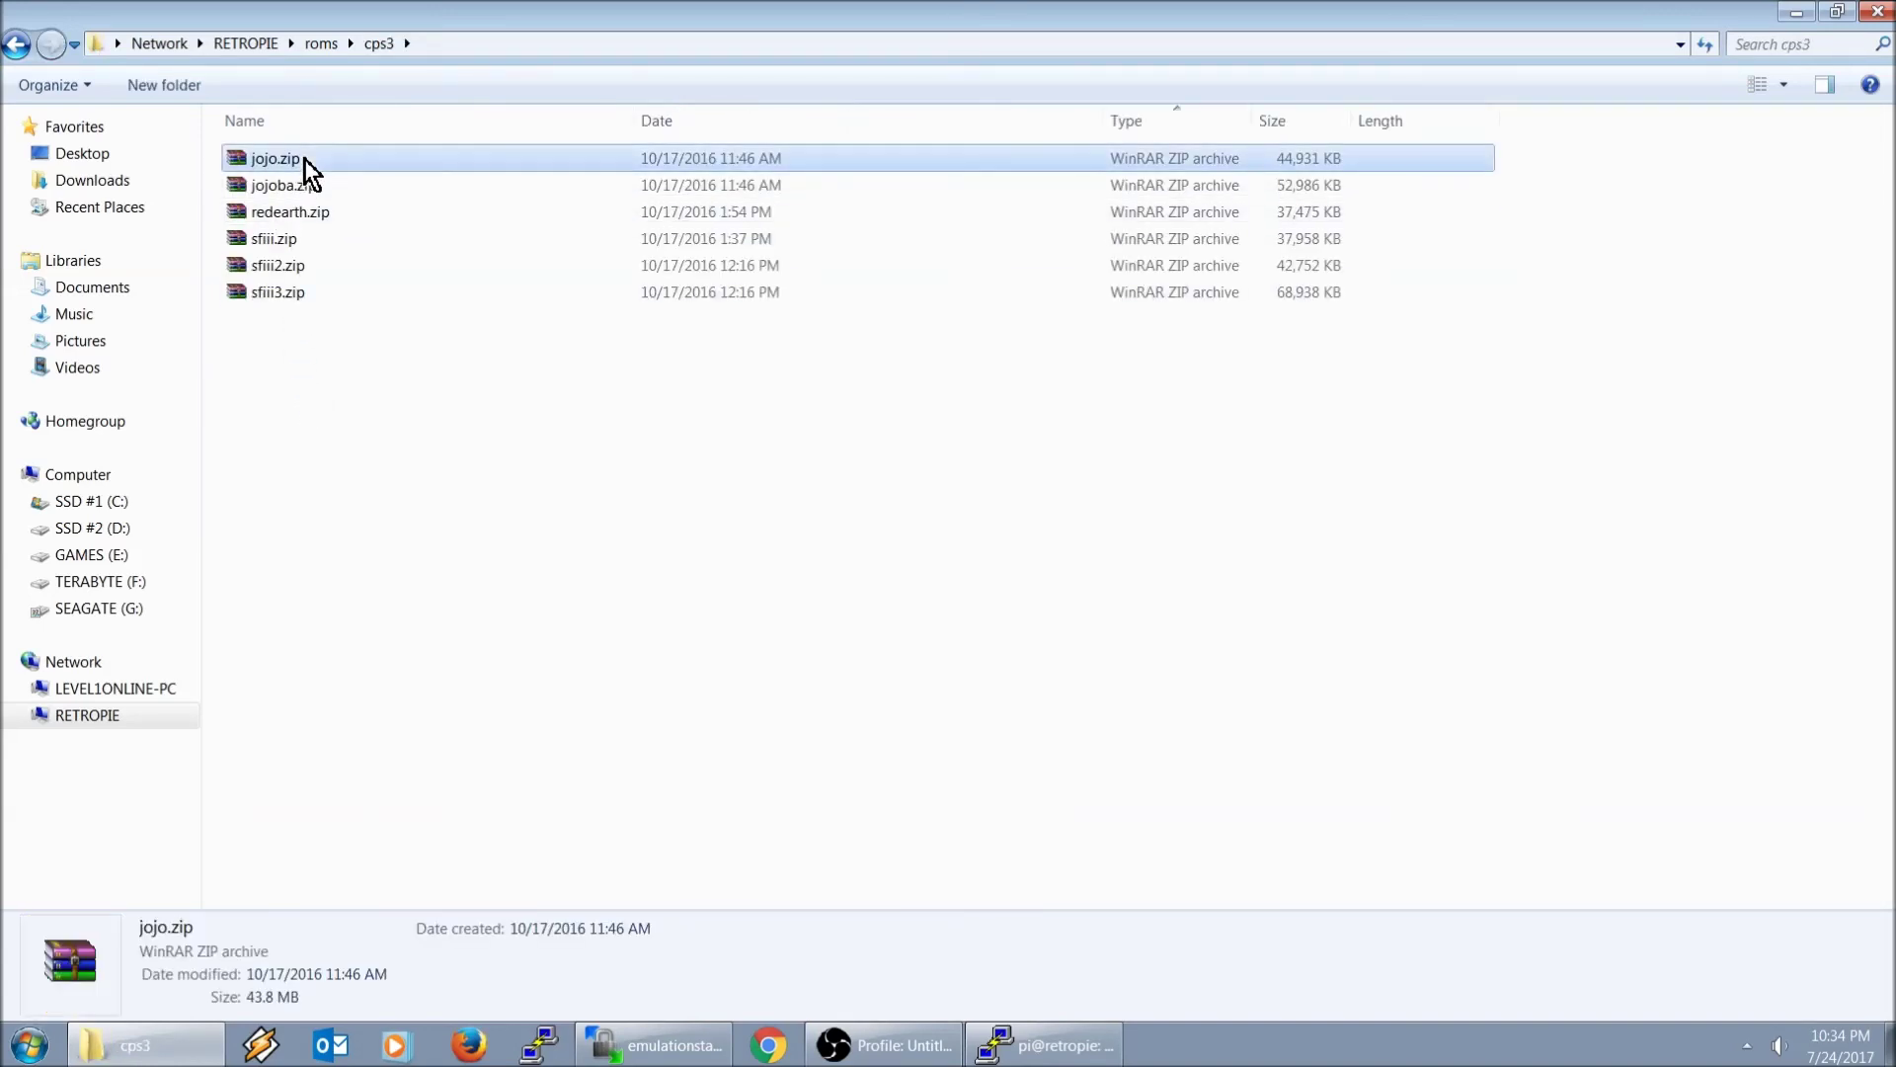
{"action": "right_click", "coordinate": [305, 158]}
{"action": "left_click", "coordinate": [366, 608]}
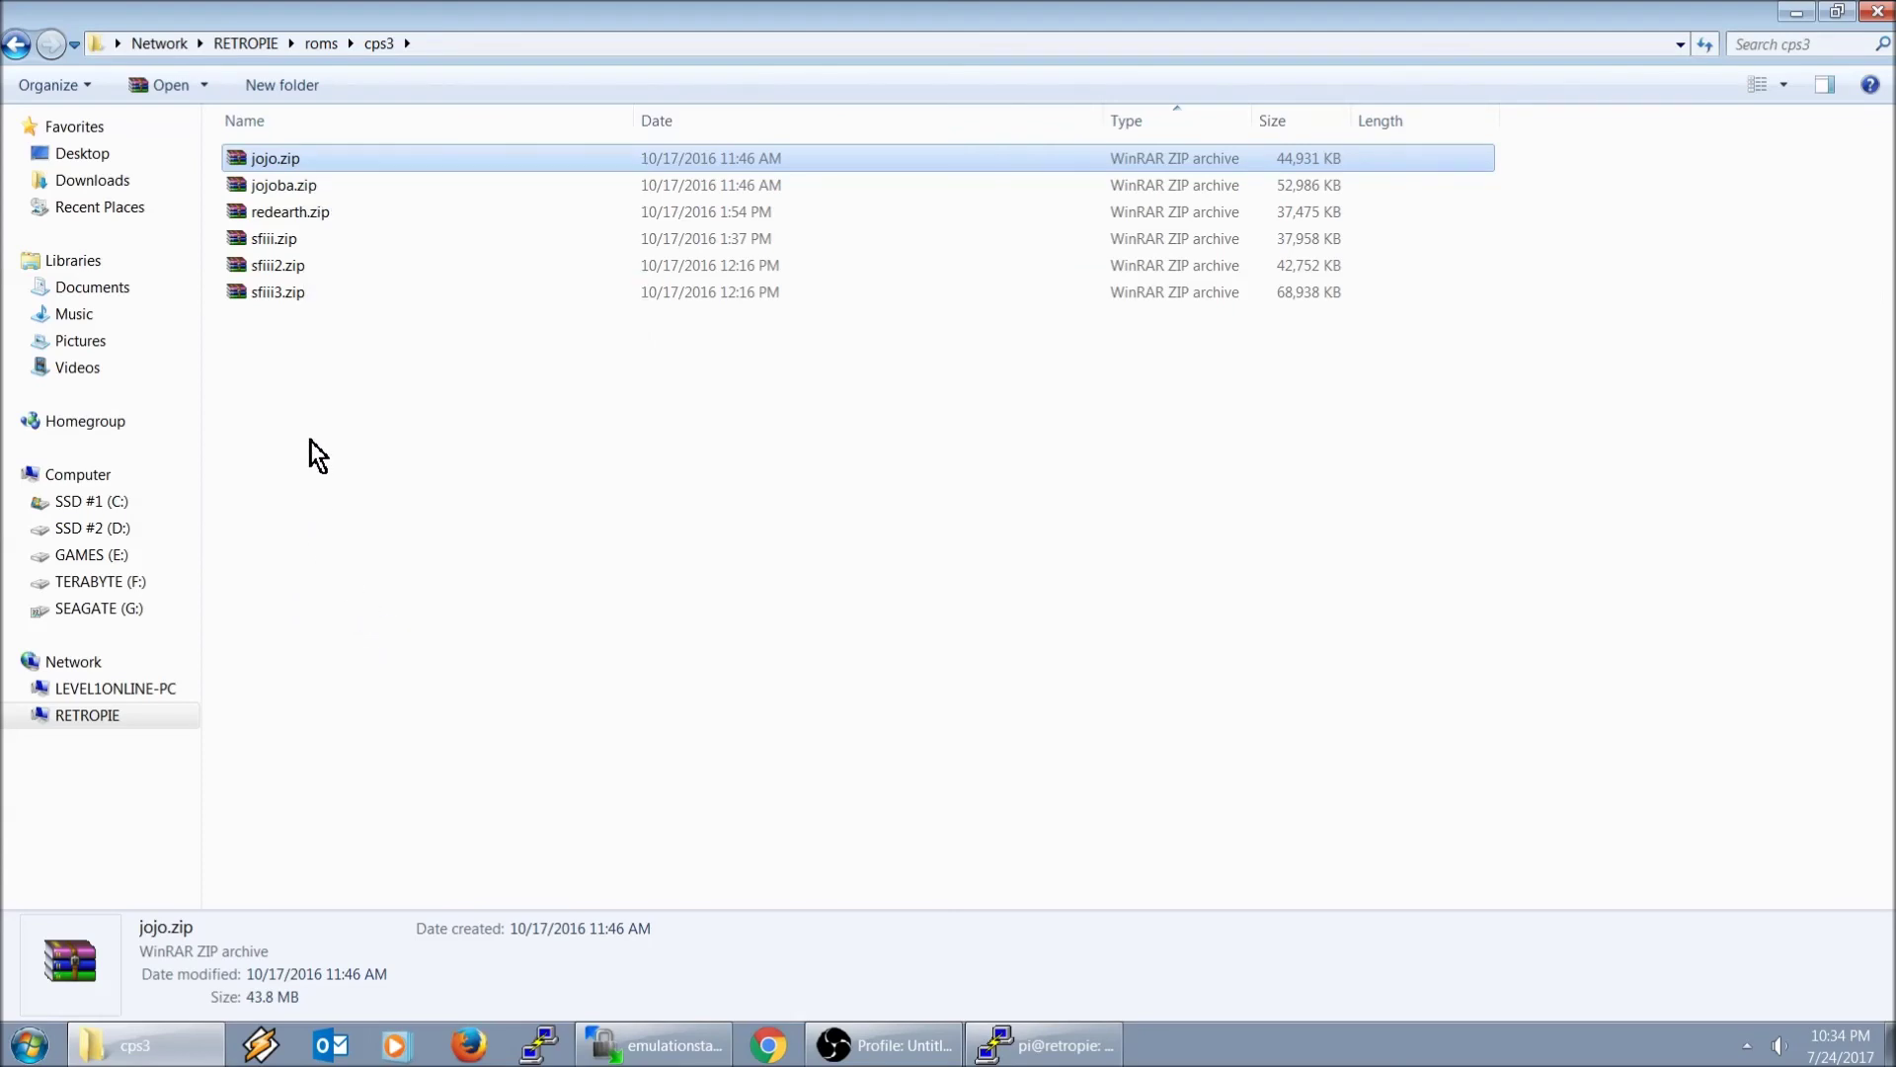
- Paste the copied archive into the roms subfolder of the share's daphne folder
{"action": "left_click", "coordinate": [17, 44]}
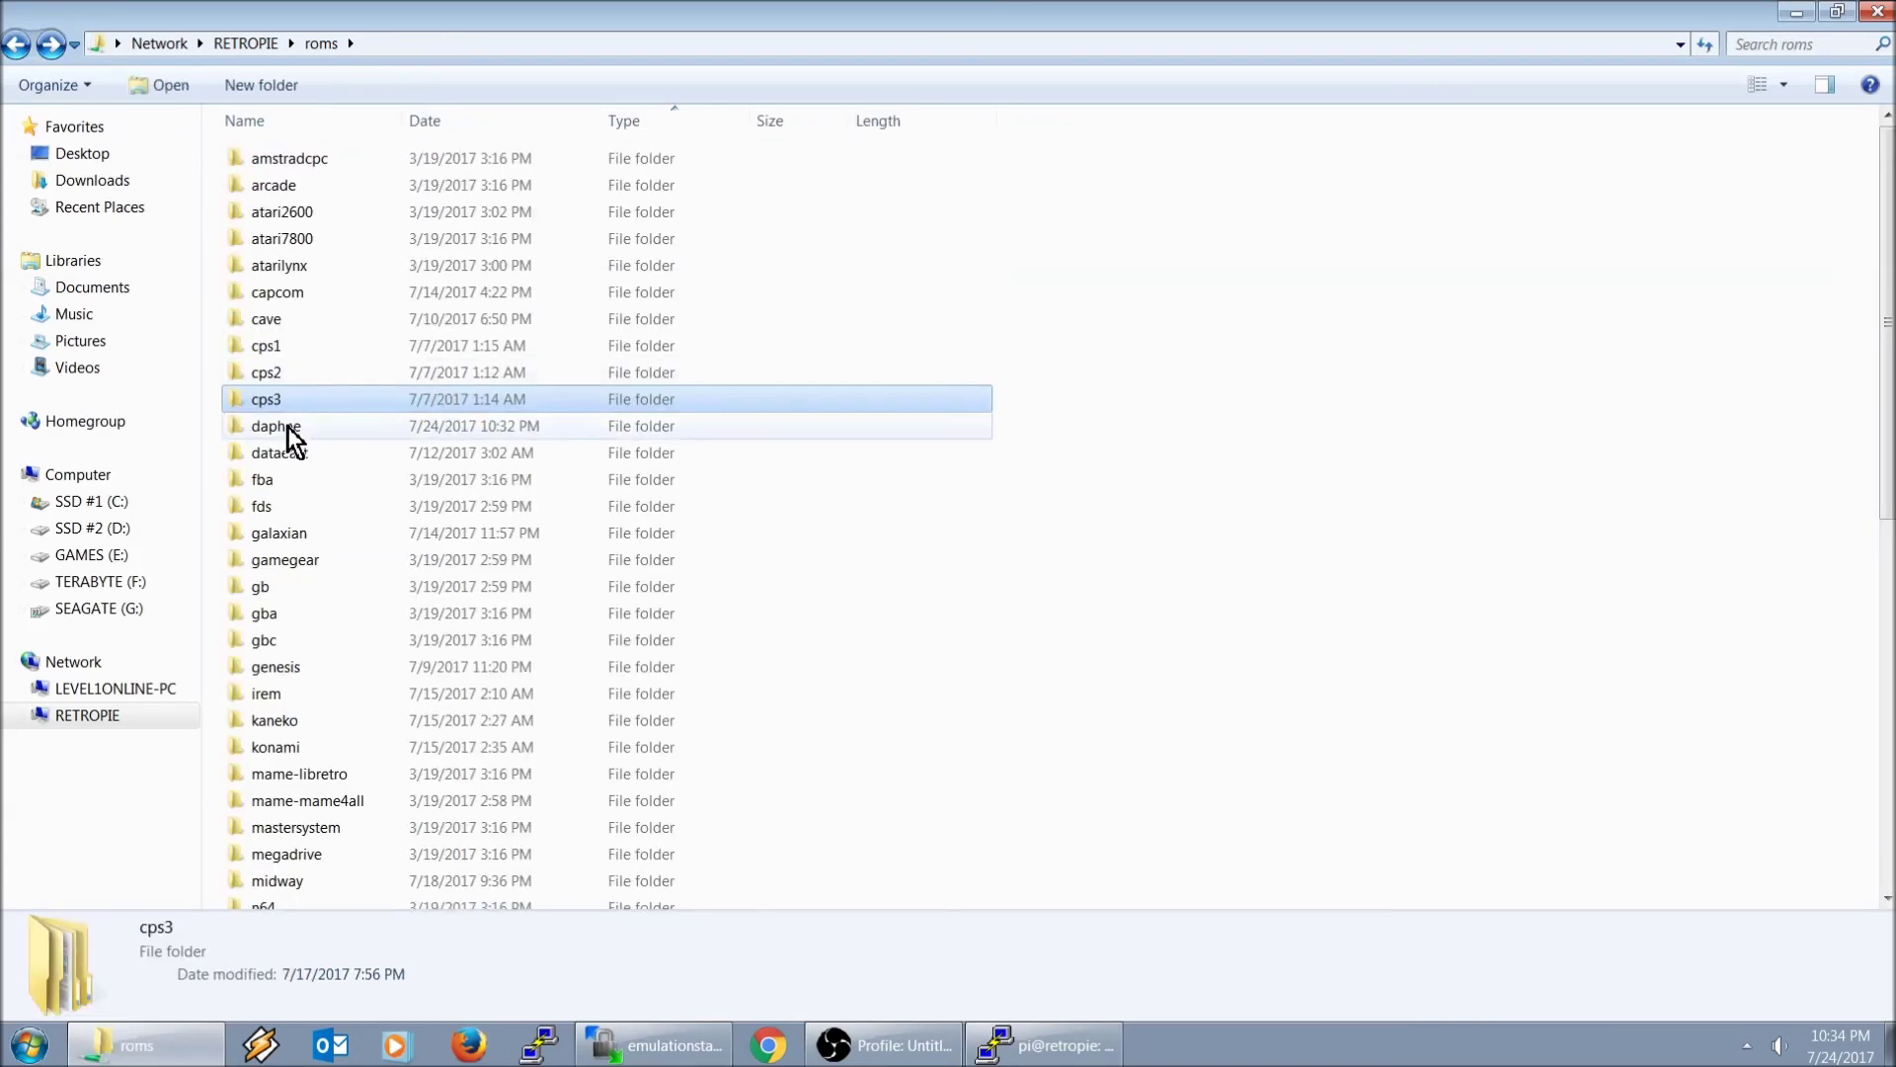
{"action": "double_click", "coordinate": [287, 425]}
{"action": "double_click", "coordinate": [271, 157]}
{"action": "right_click", "coordinate": [353, 257]}
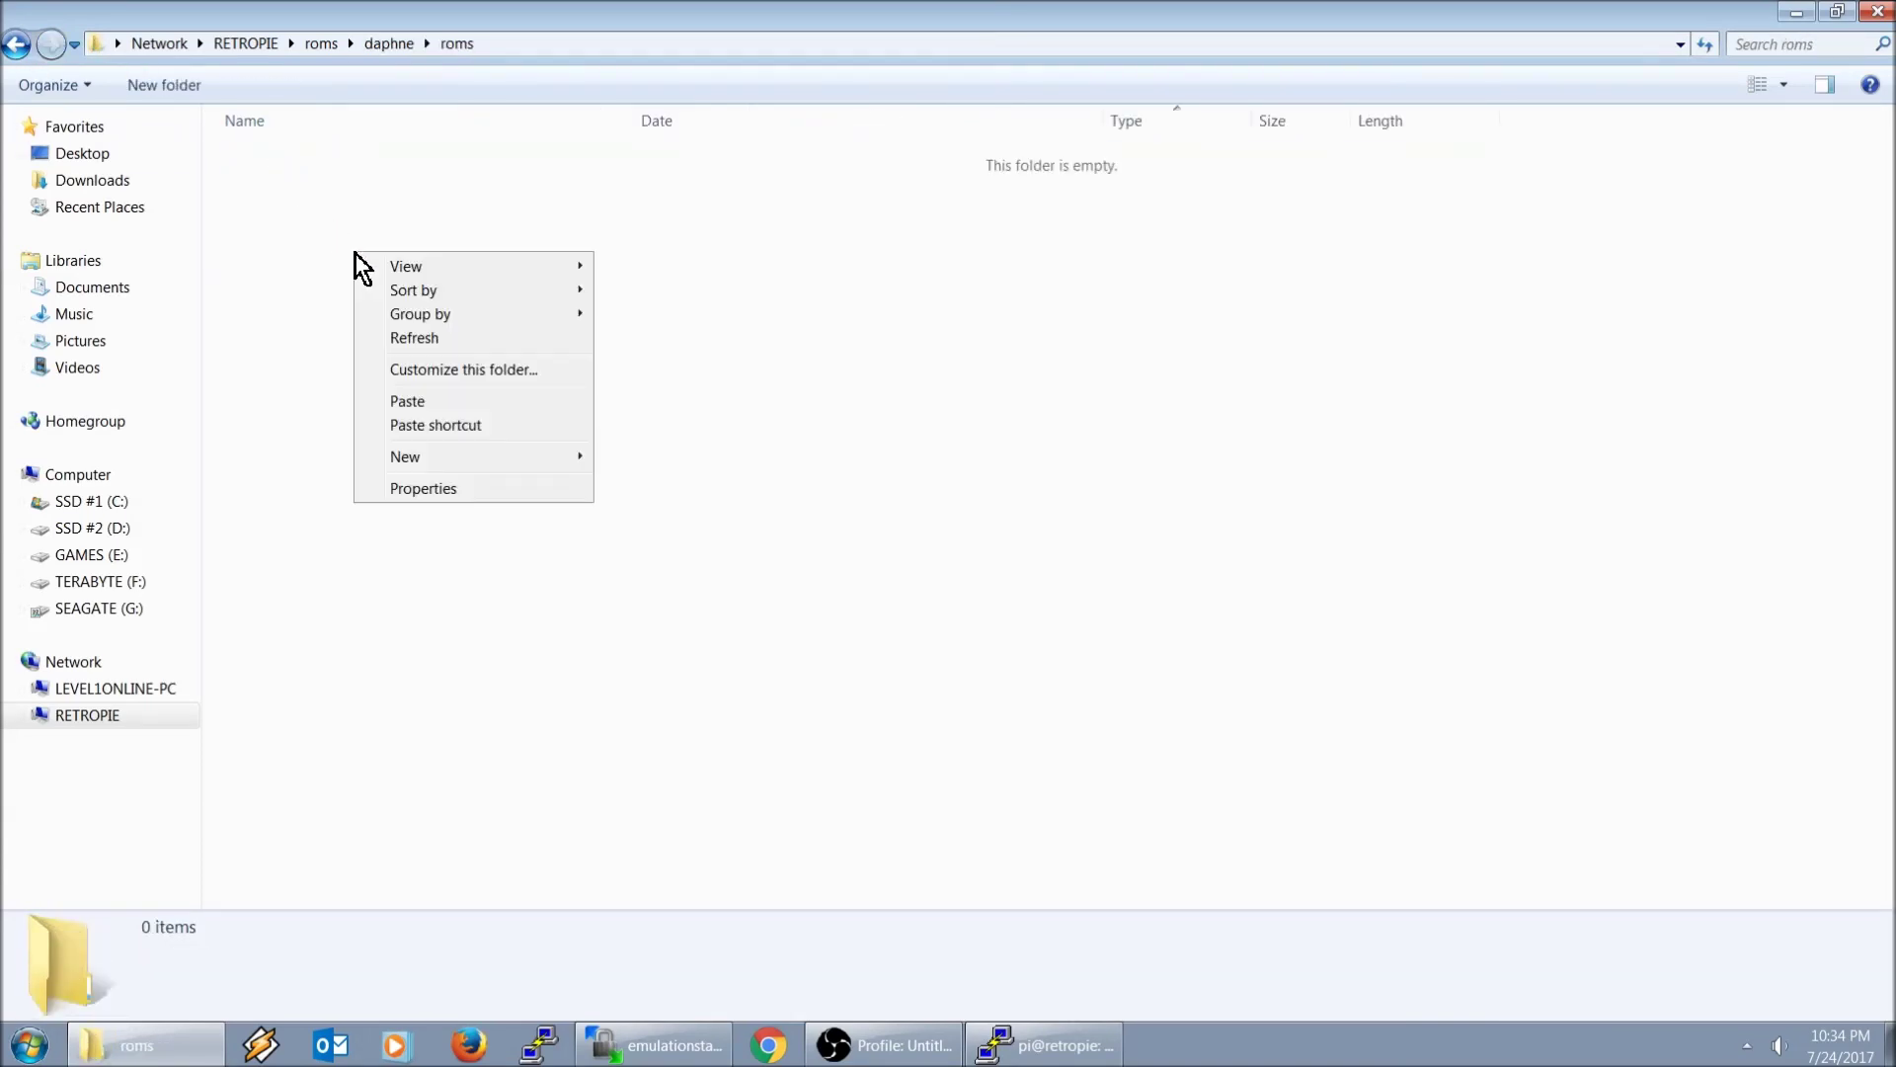
{"action": "left_click", "coordinate": [405, 407]}
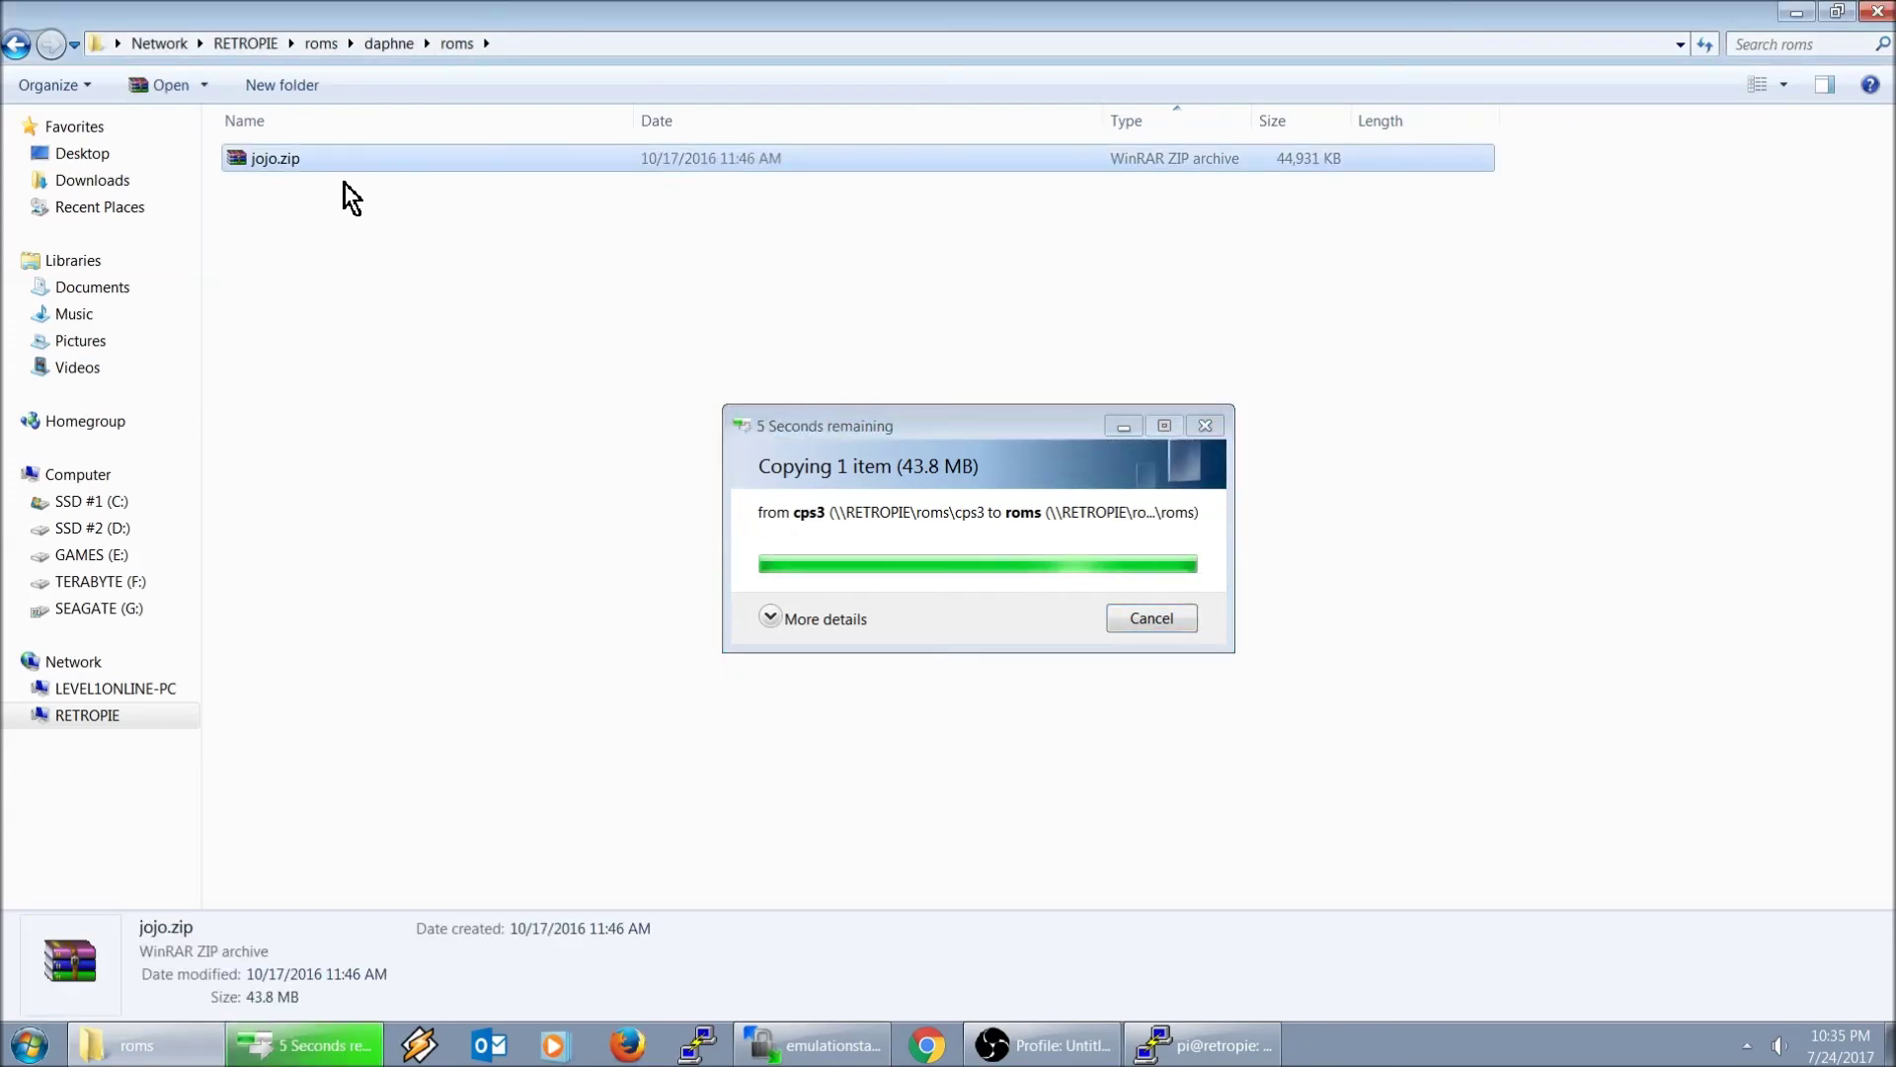
- Rename the pasted jojo.zip, including its extension, as test.daphne
{"action": "right_click", "coordinate": [277, 164]}
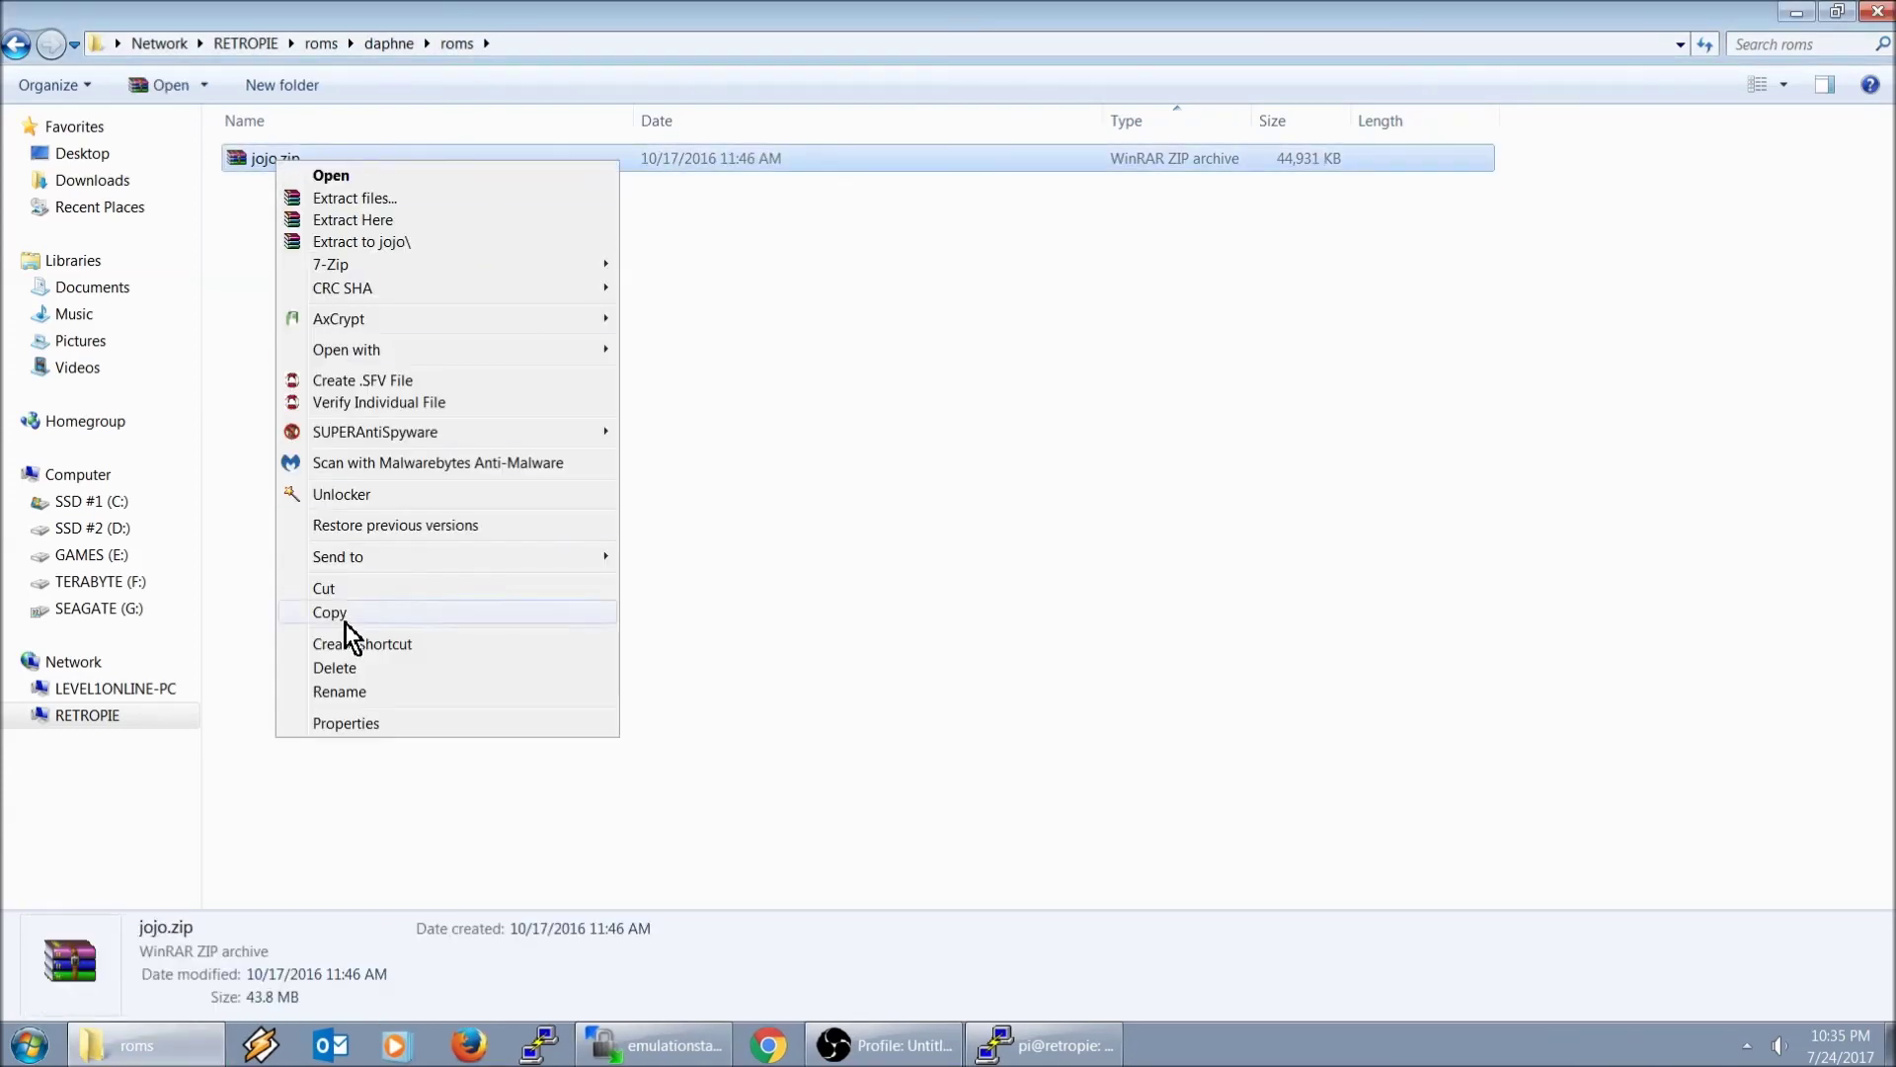
{"action": "left_click", "coordinate": [364, 692]}
{"action": "left_click_drag", "start_coordinate": [309, 158], "coordinate": [244, 161]}
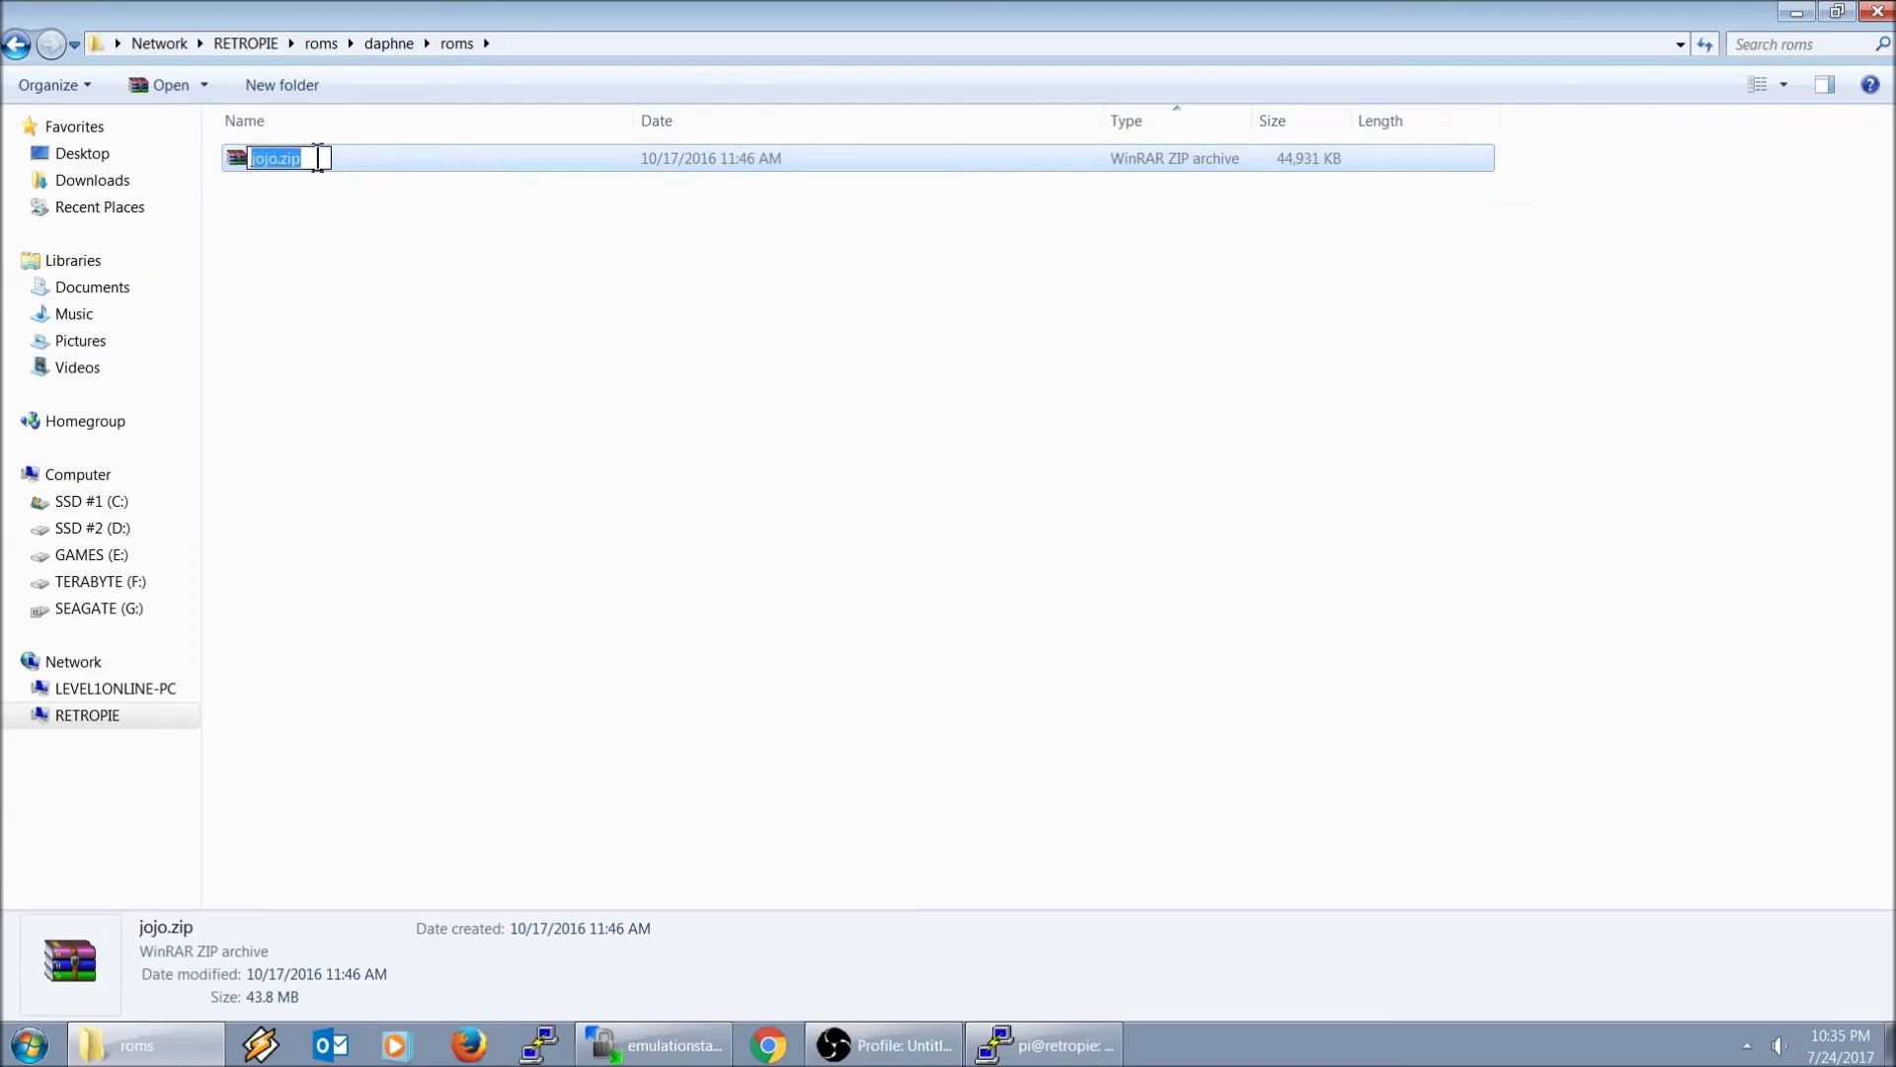
{"action": "type", "text": "test.daphne"}
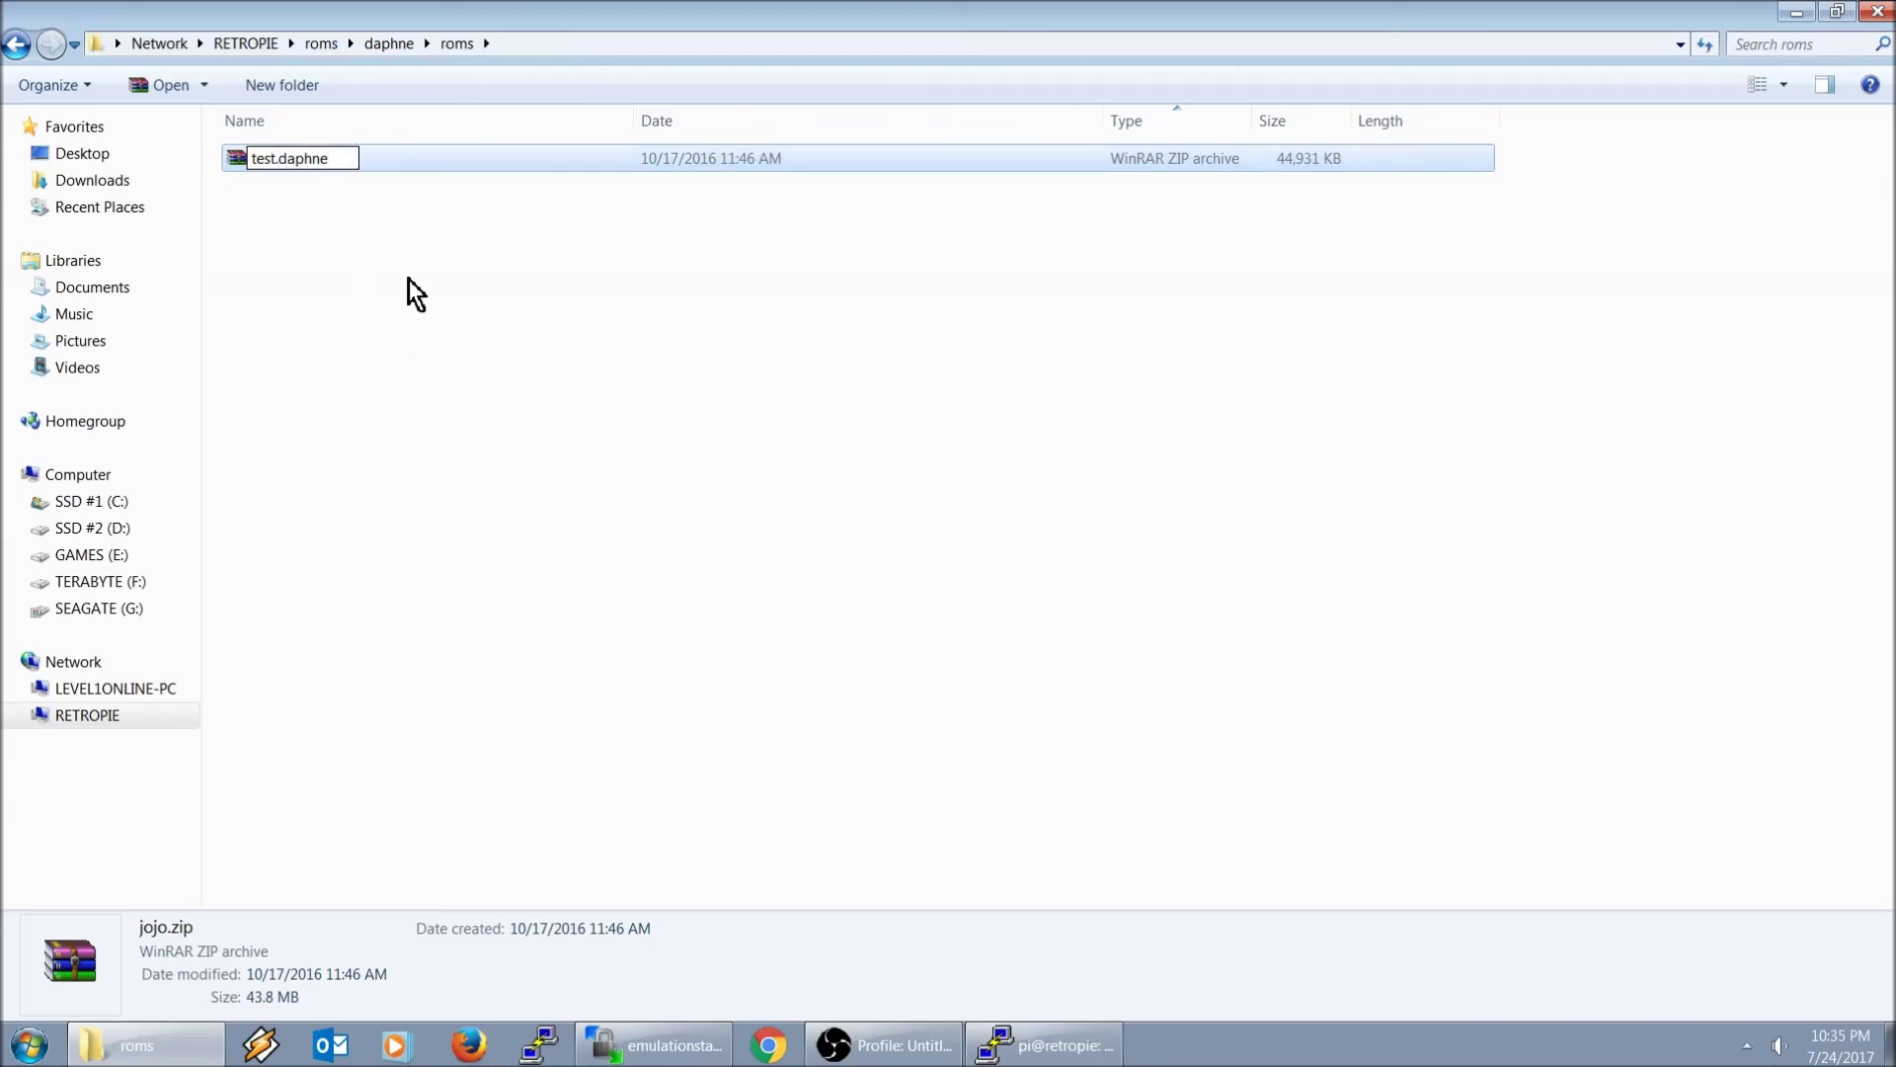
{"action": "key", "text": "Return"}
{"action": "left_click", "coordinate": [1063, 542]}
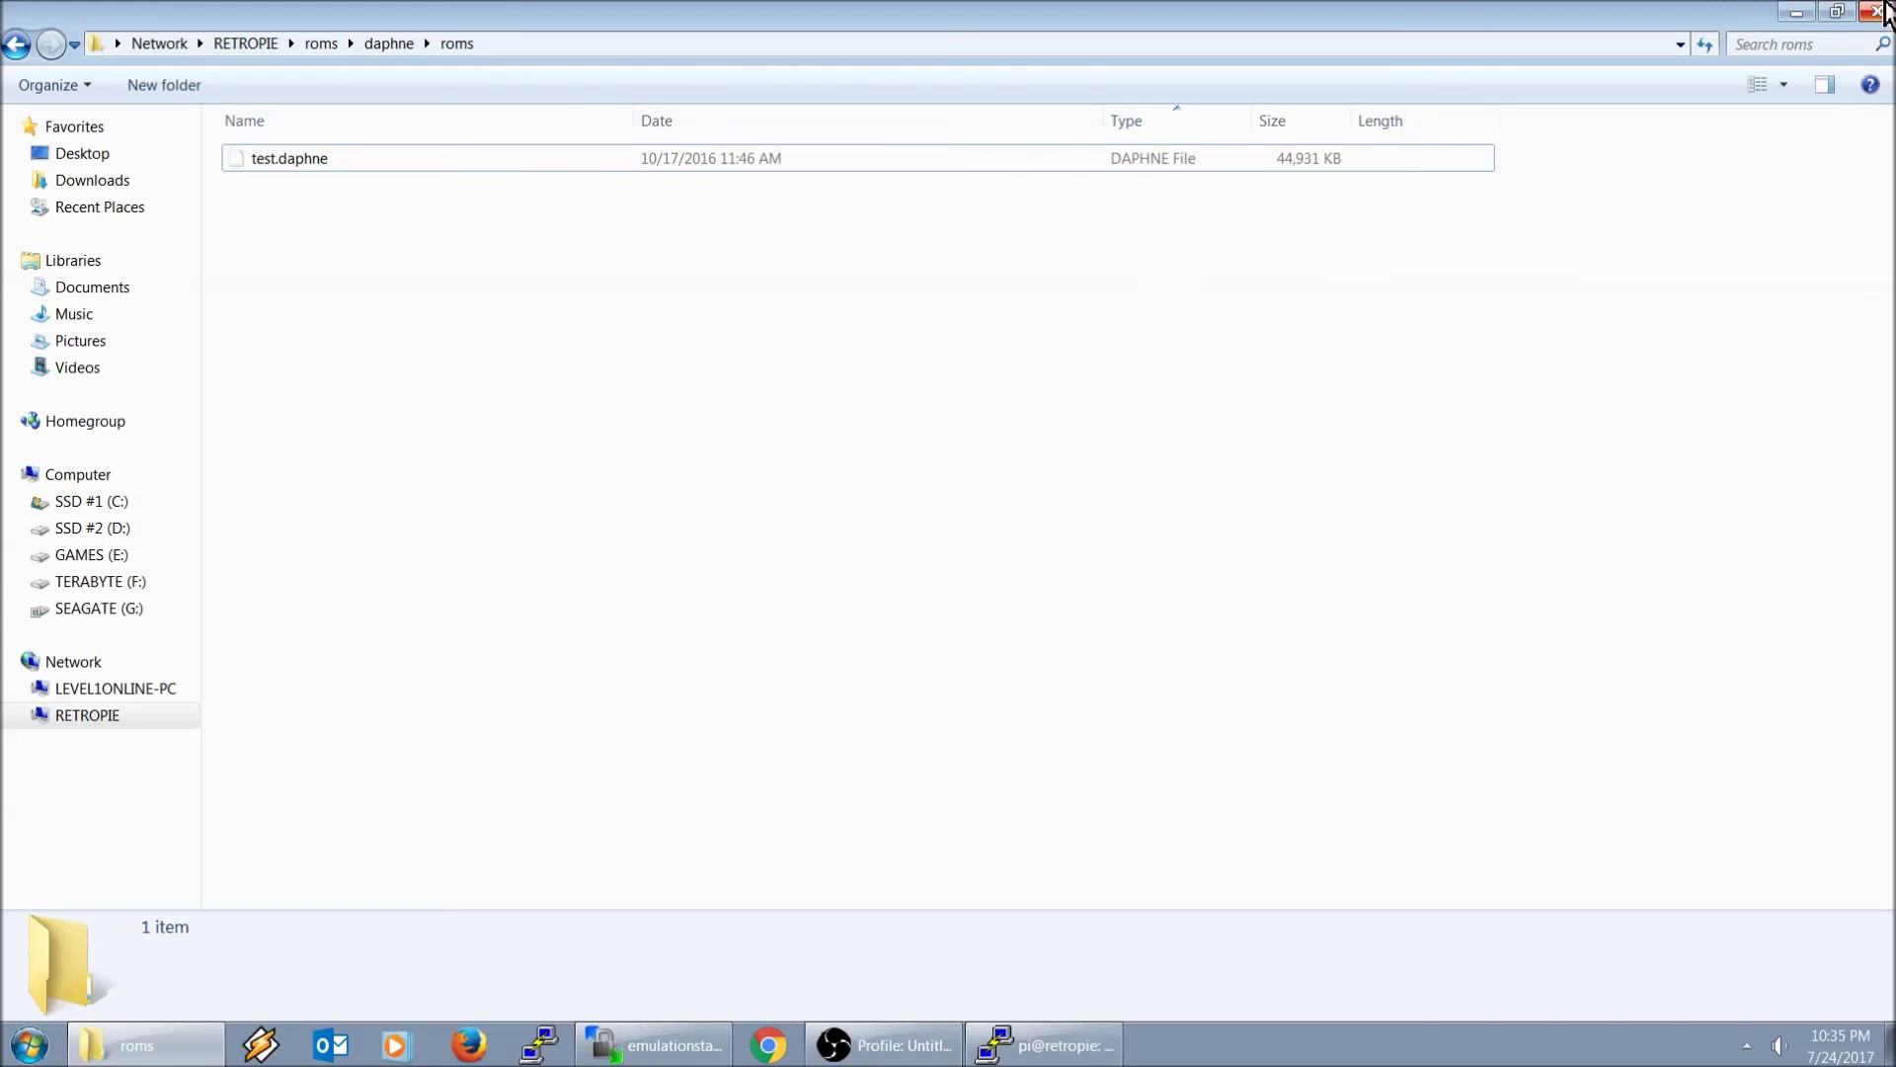
- Close the file browser, switch to the PuTTY terminal, and restart the Pi with sudo reboot
{"action": "left_click", "coordinate": [1880, 12]}
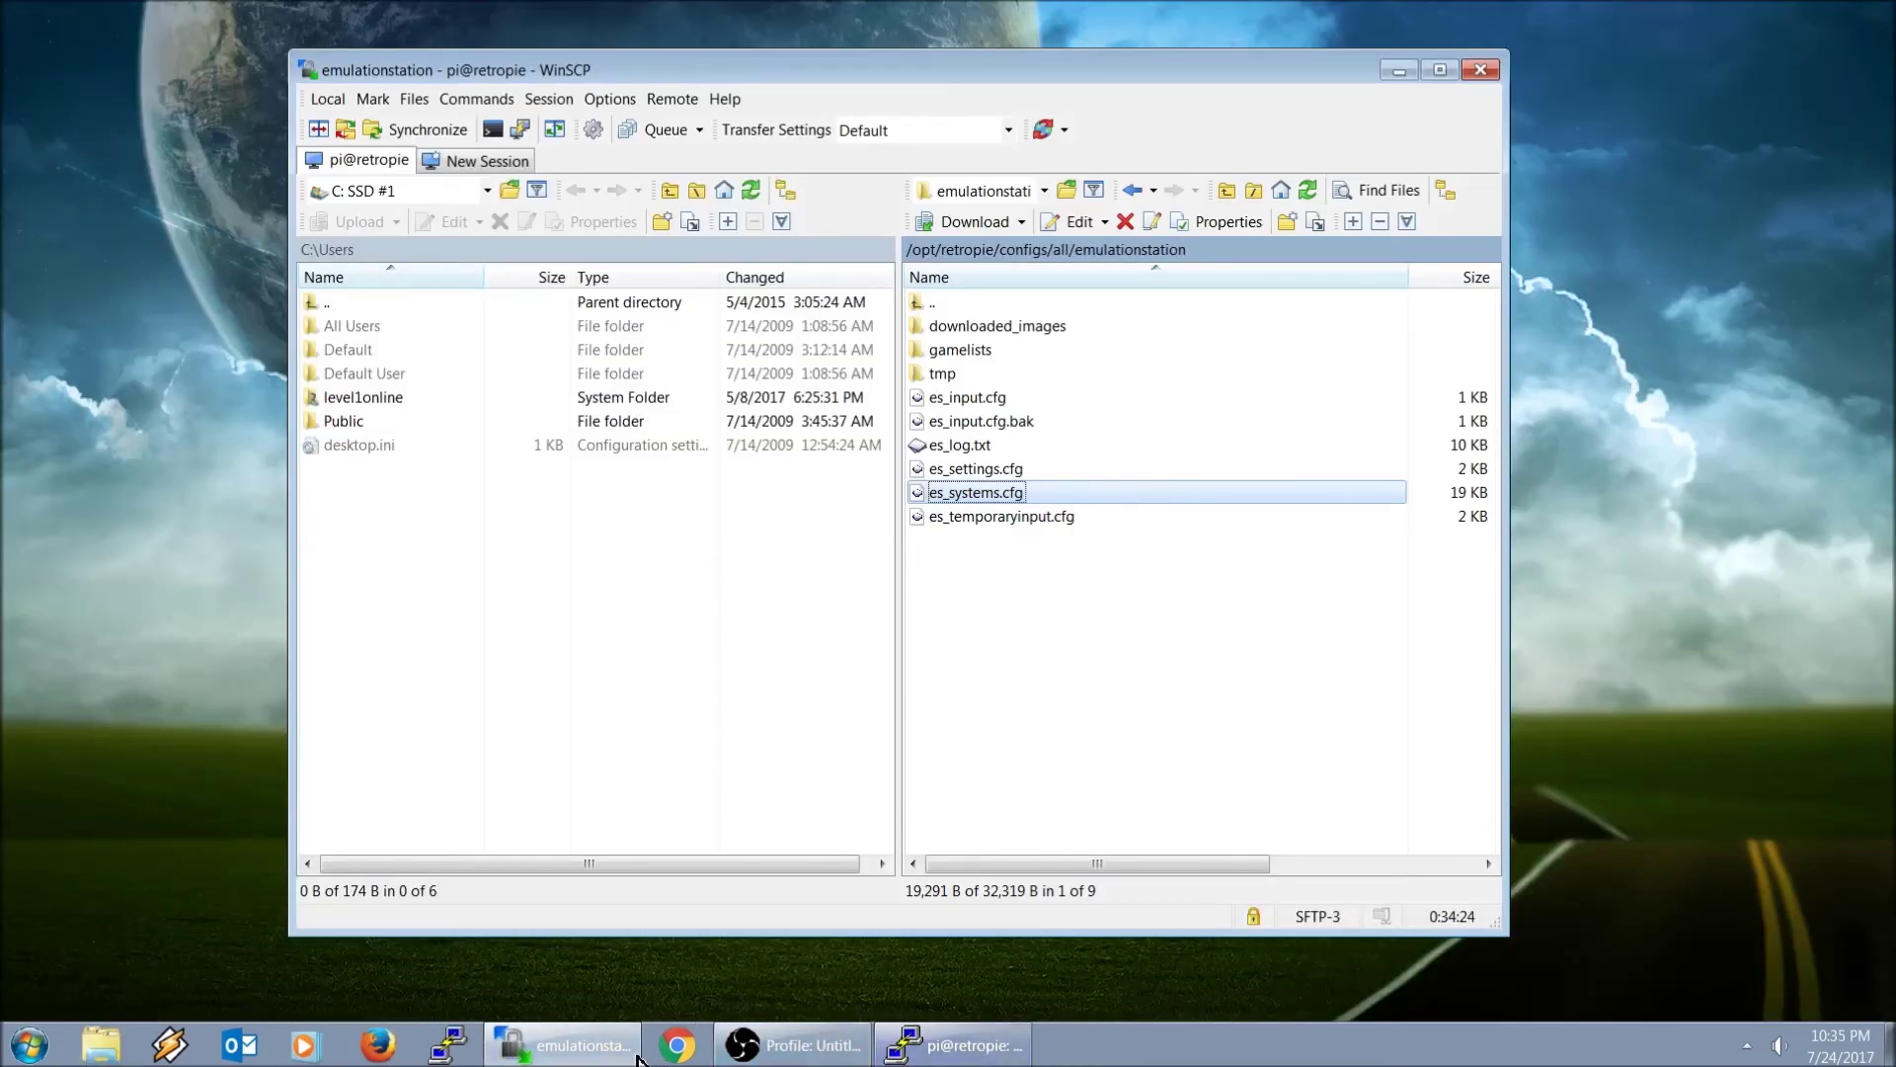
{"action": "left_click", "coordinate": [590, 1039]}
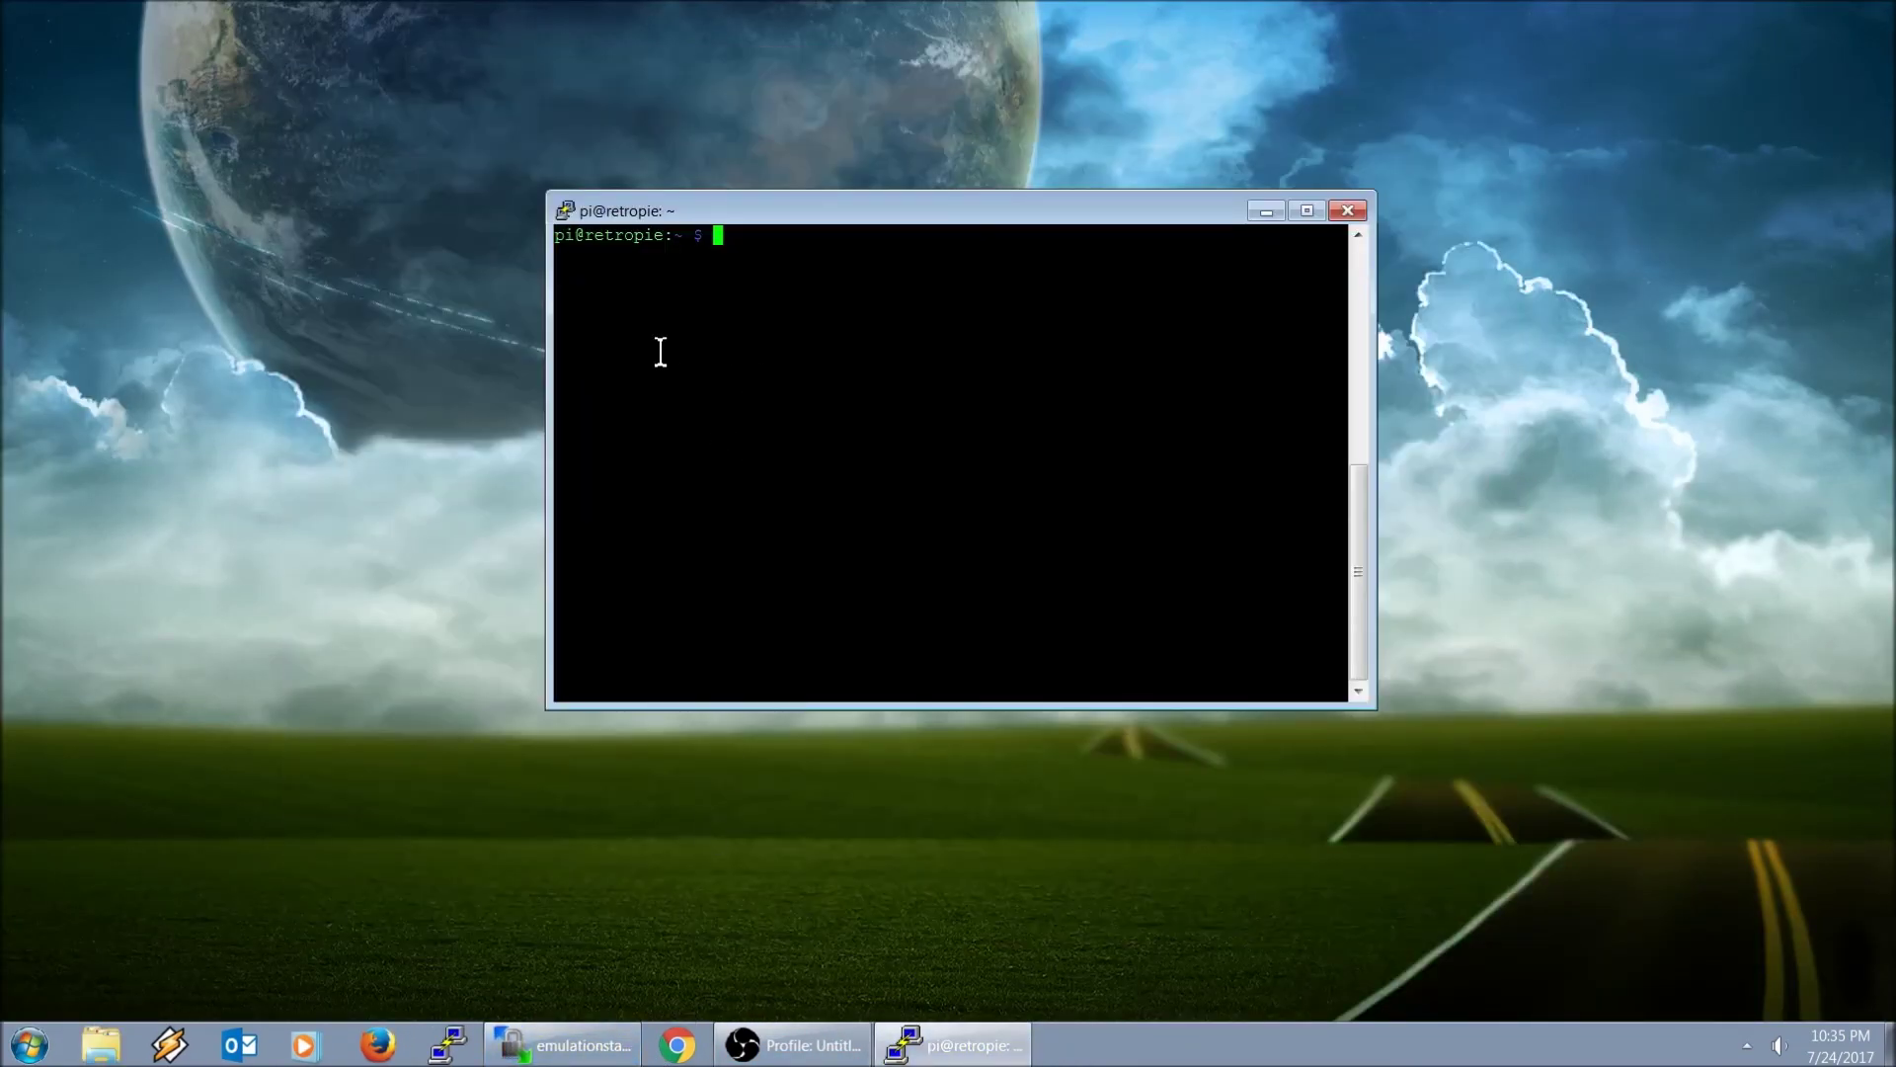
{"action": "type", "text": "sudo reboot"}
{"action": "key", "text": "Return"}
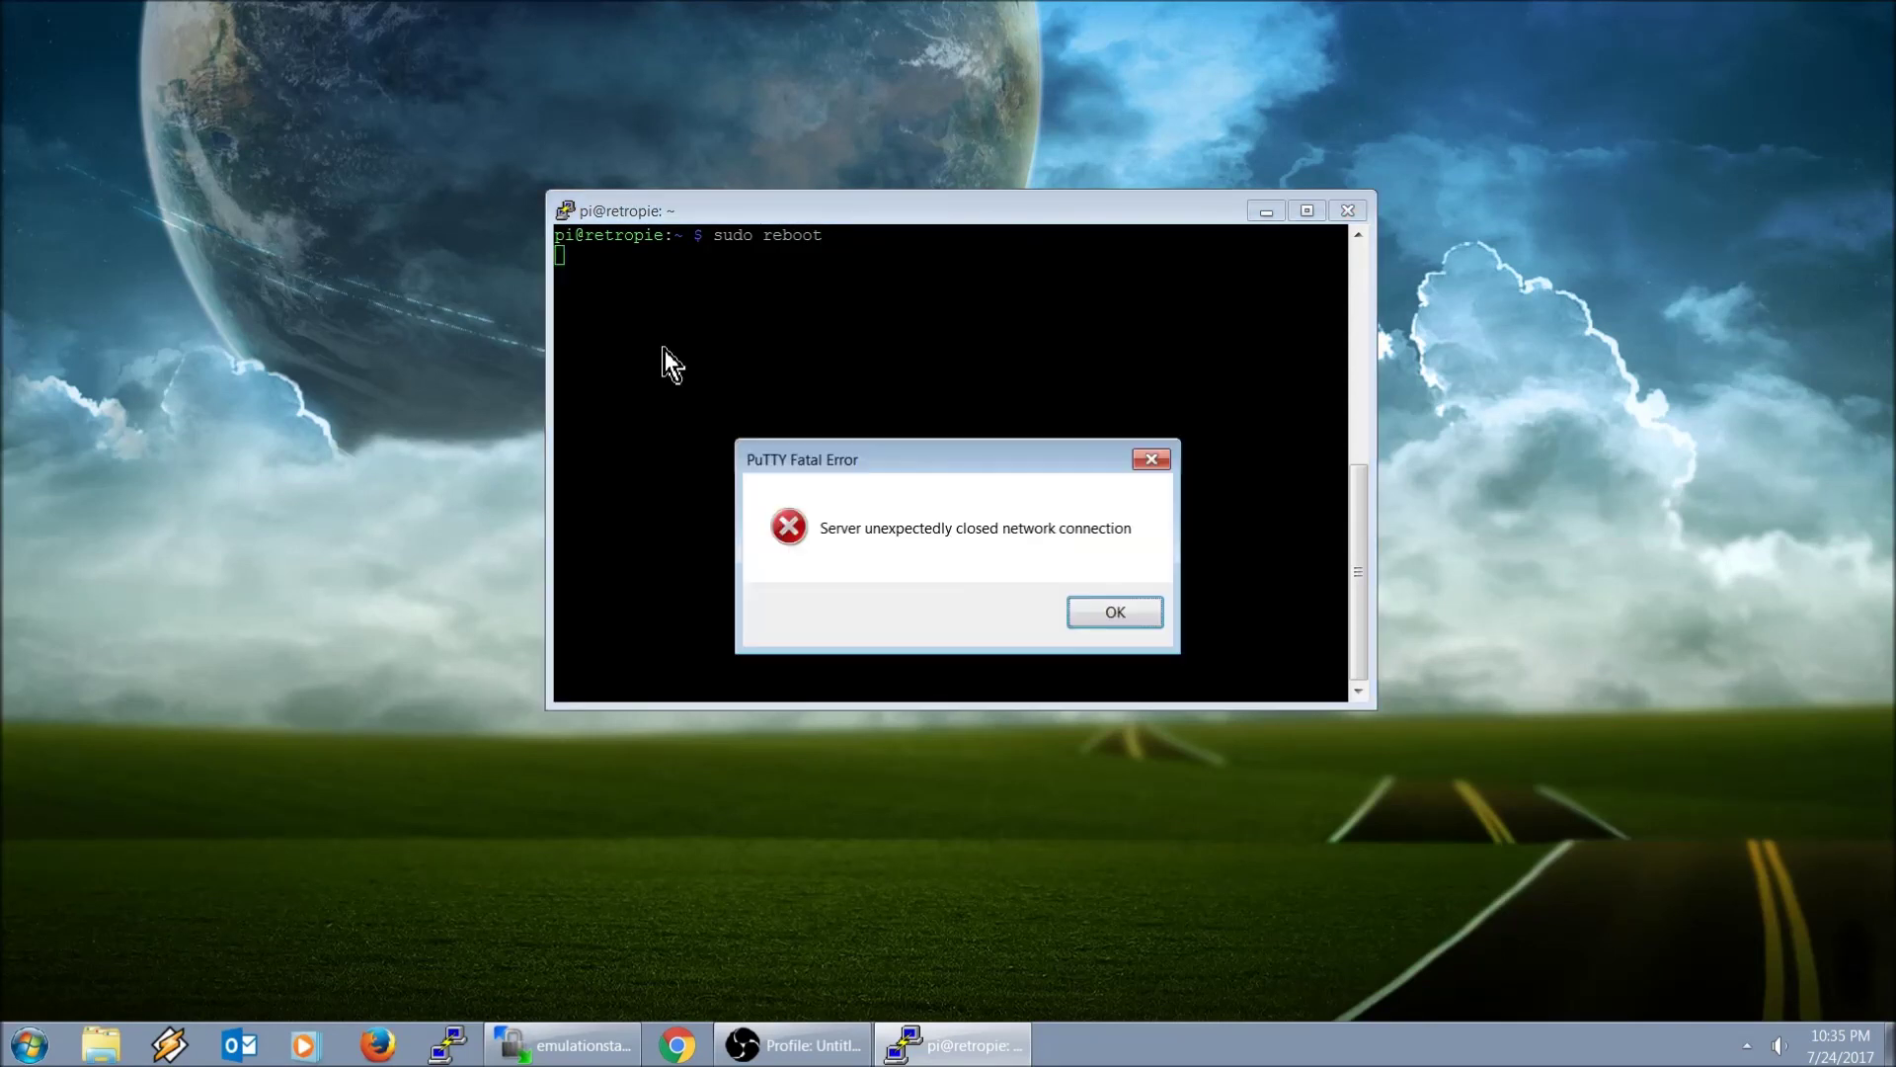